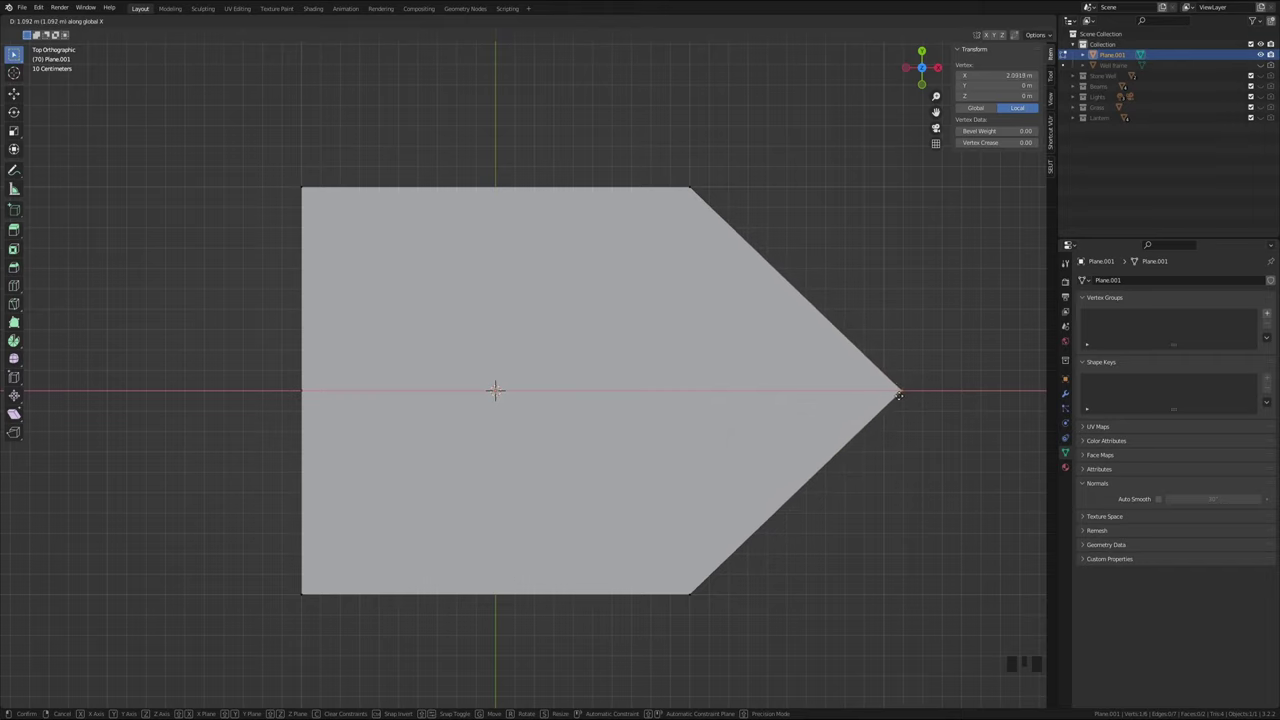
Set the tip vertex further out and move the back vertex -0.32 m along X into a point
{"action": "left_click", "coordinate": [922, 392]}
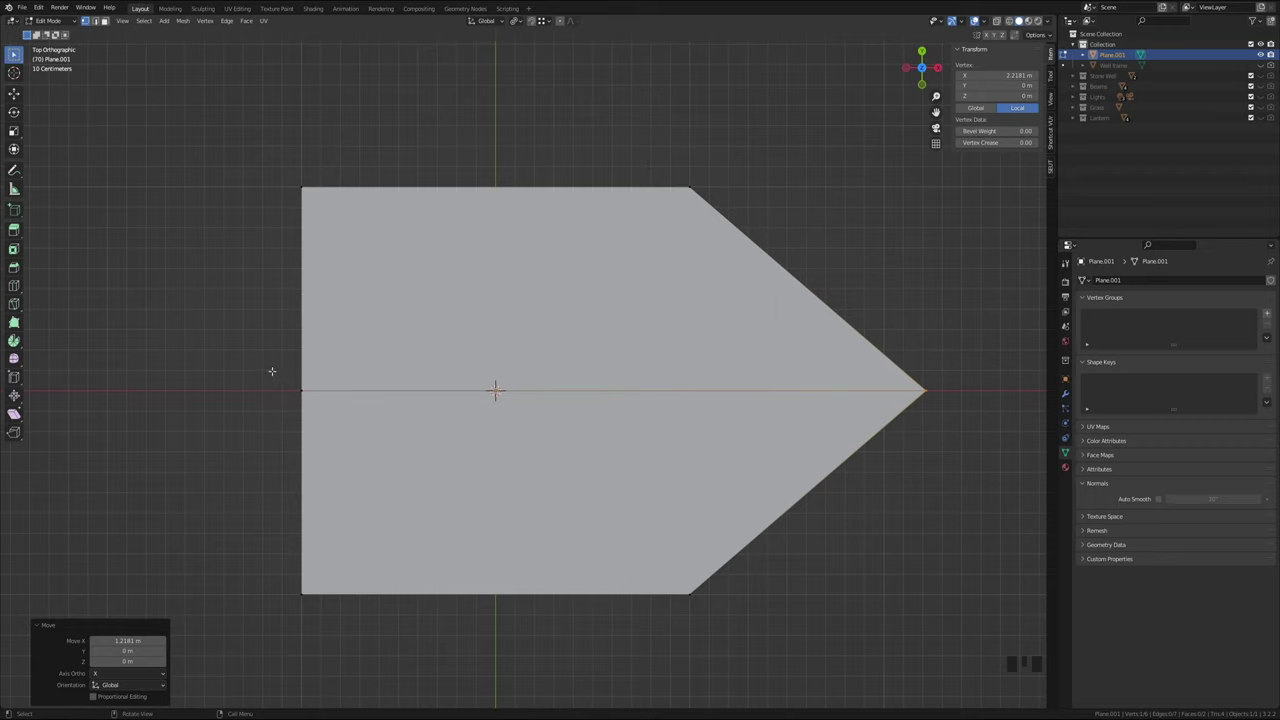
{"action": "left_click", "coordinate": [328, 421]}
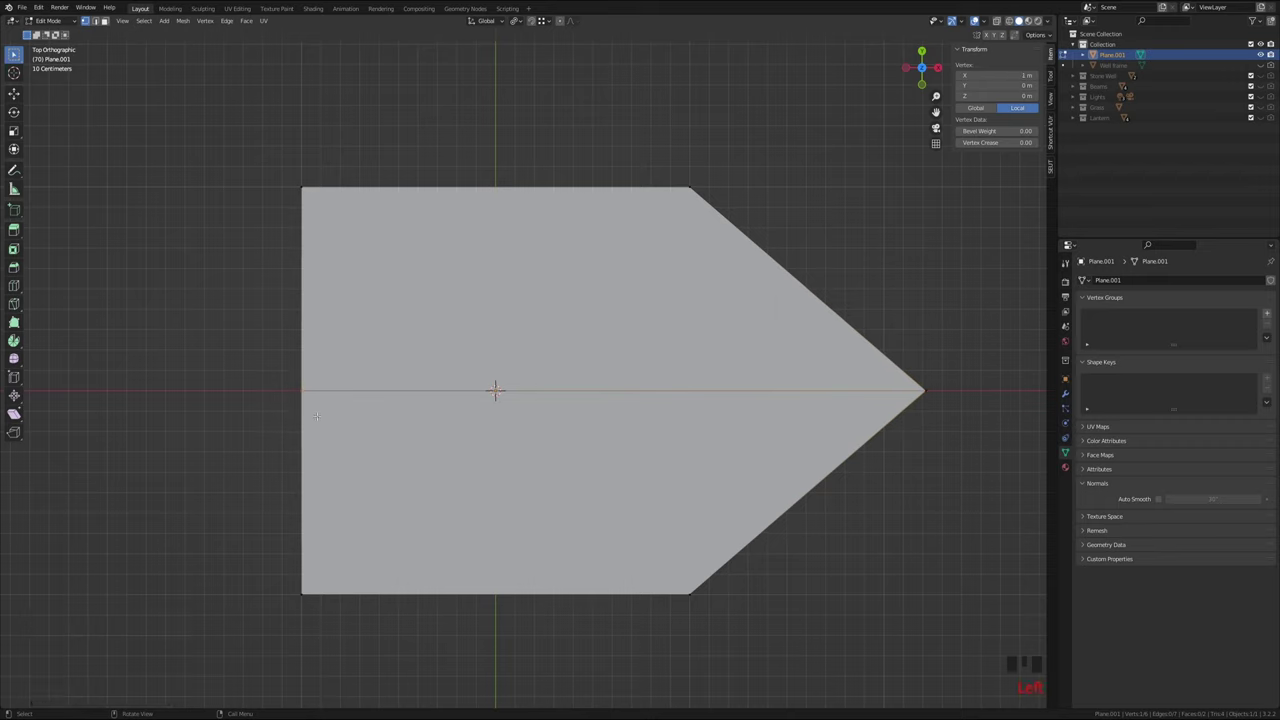
{"action": "key", "text": "g"}
{"action": "key", "text": "x"}
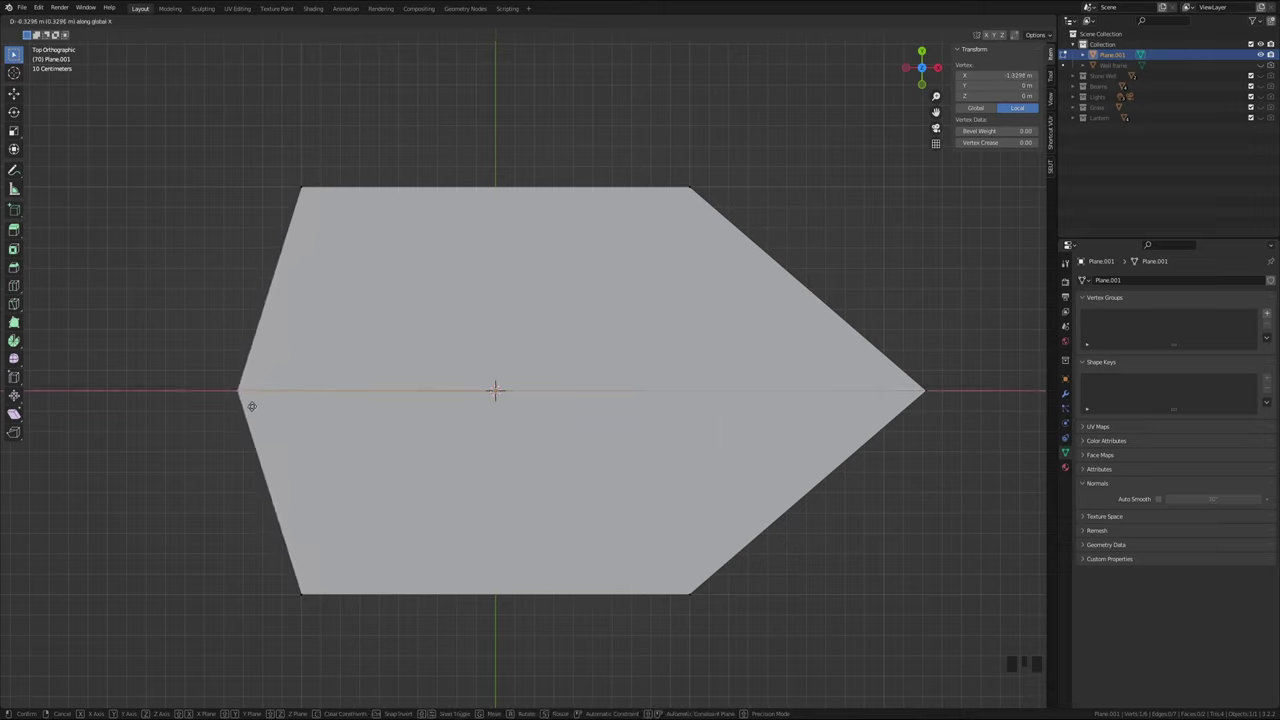
{"action": "left_click", "coordinate": [253, 404]}
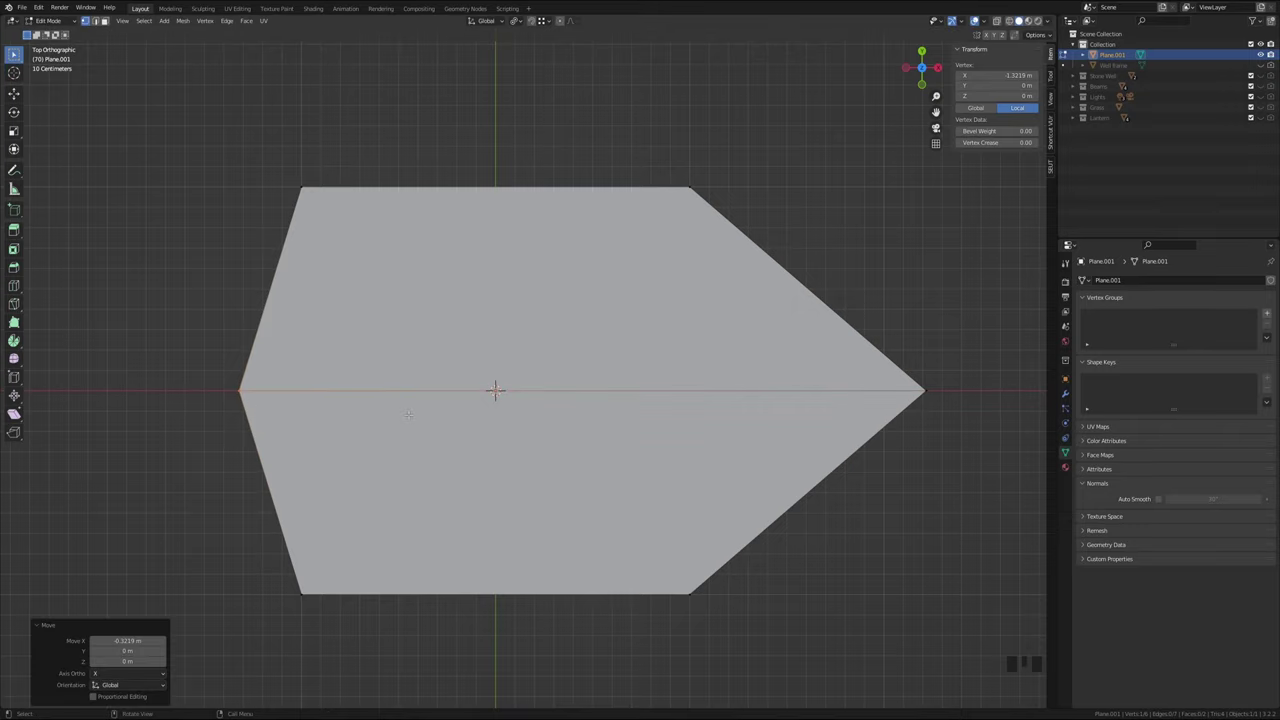
{"action": "middle_click_drag", "start_coordinate": [479, 410], "coordinate": [598, 396]}
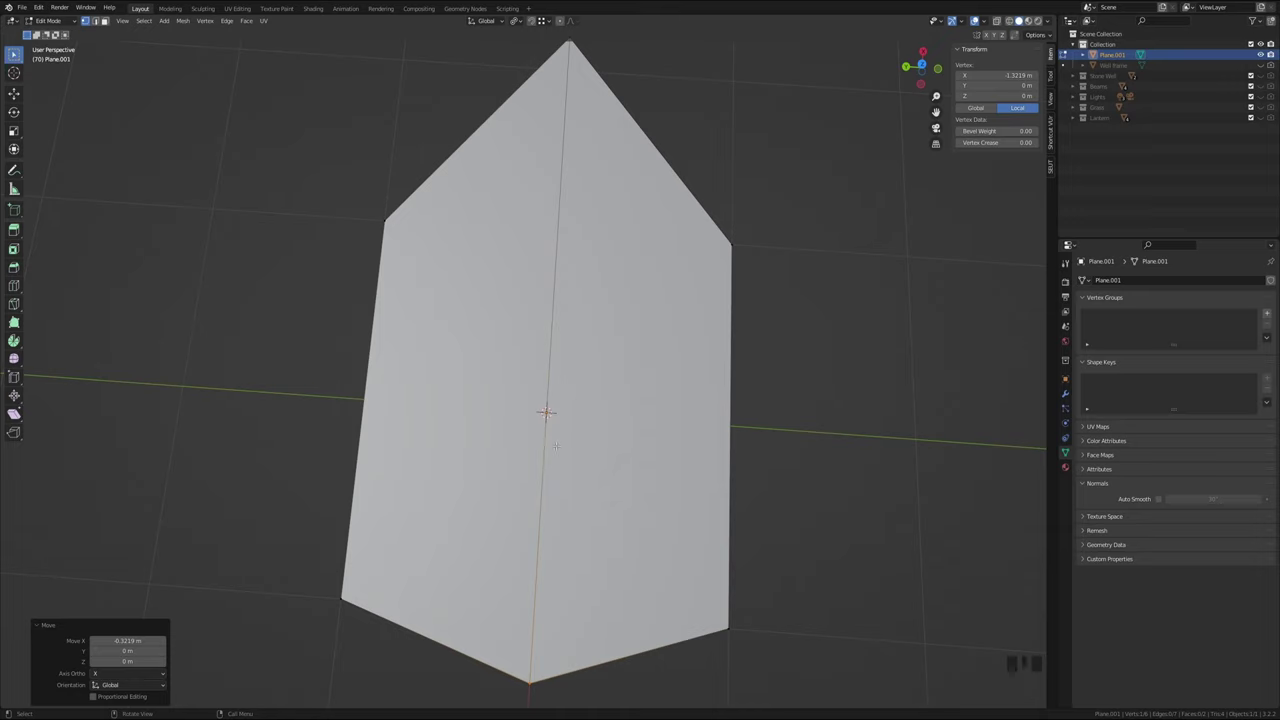
Add an edge loop cut across the middle of the leaf
{"action": "key", "text": "ctrl+r"}
{"action": "left_click", "coordinate": [547, 343]}
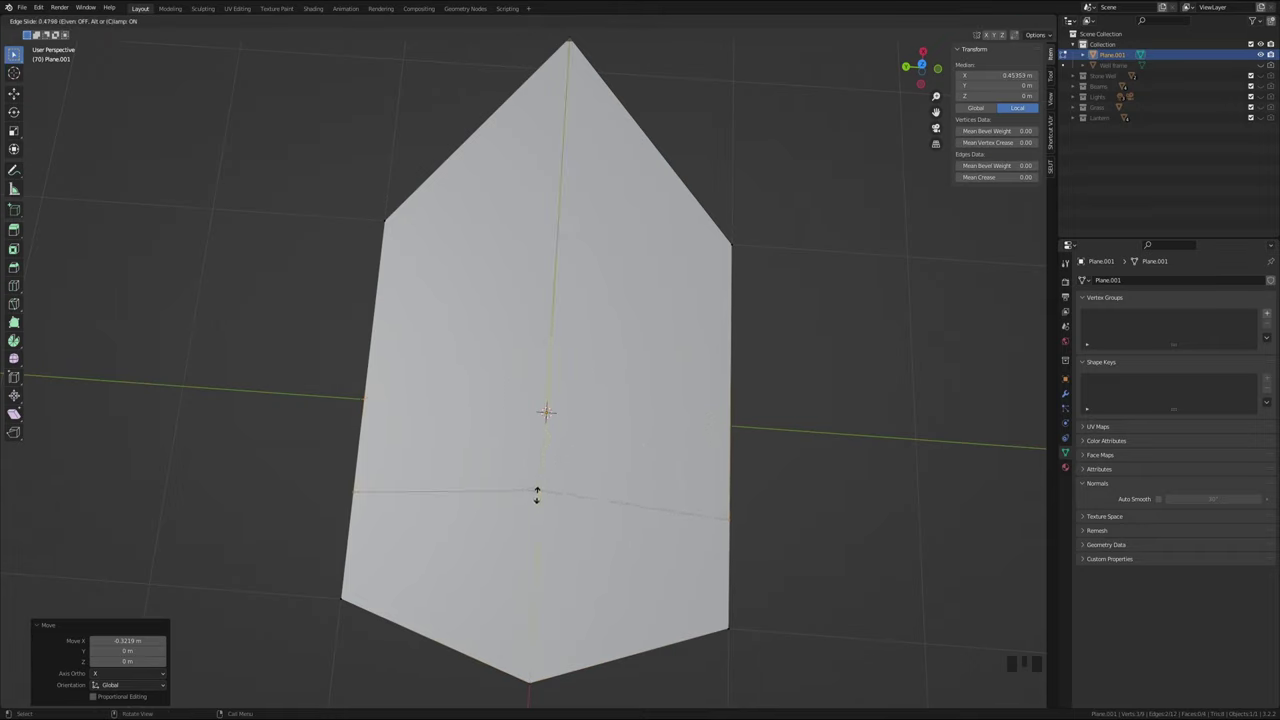
{"action": "left_click", "coordinate": [543, 462]}
Push the new loop's left and right side vertices outward along Y, about 0.29 m each
{"action": "left_click", "coordinate": [375, 498]}
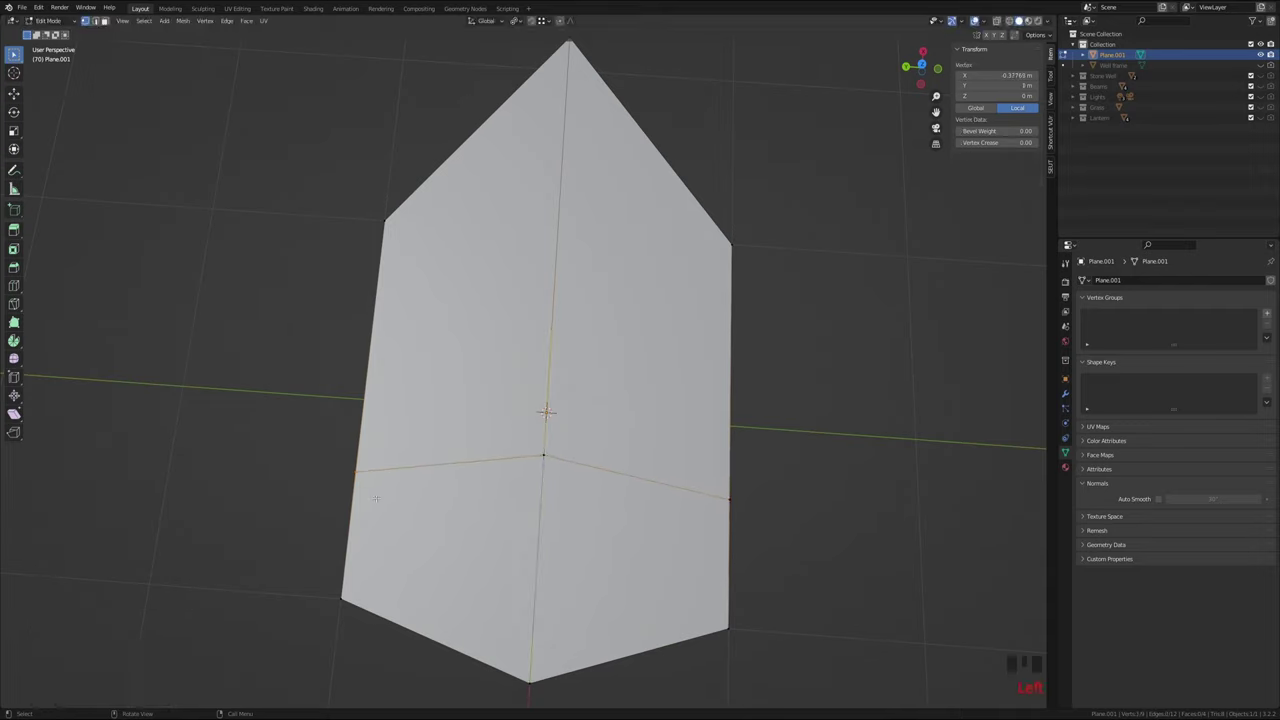
{"action": "key", "text": "g"}
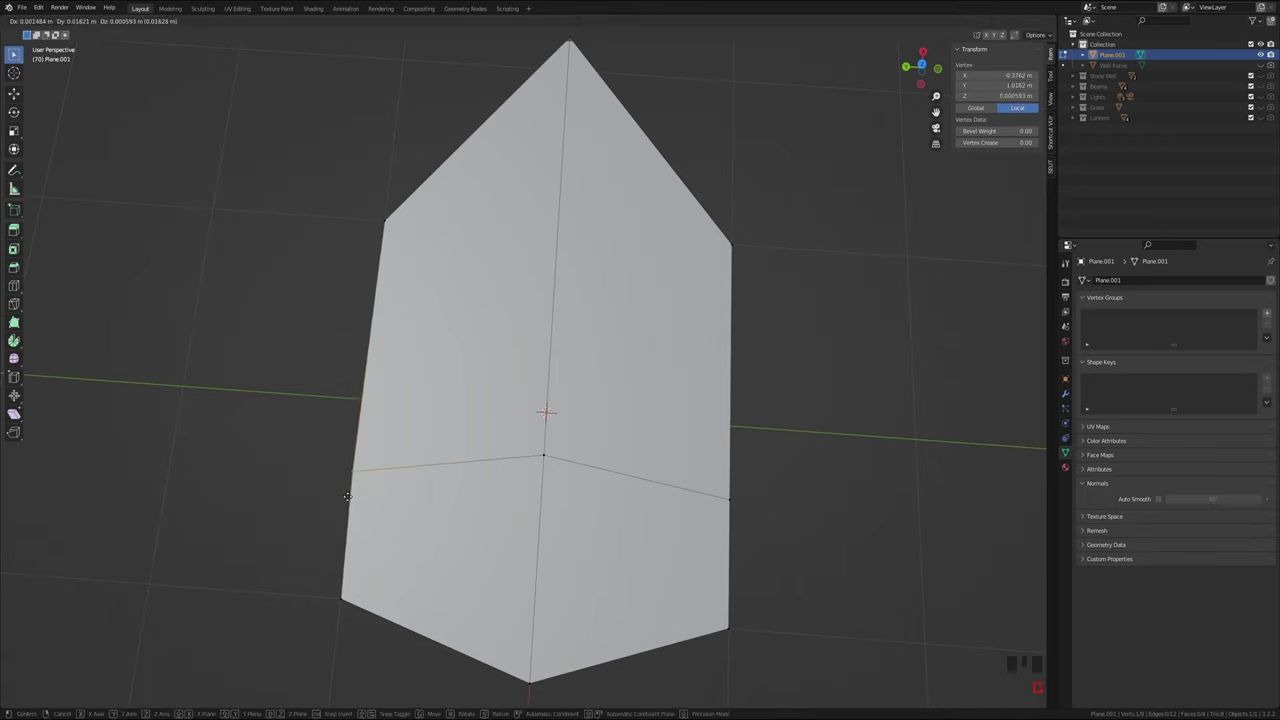
{"action": "key", "text": "y"}
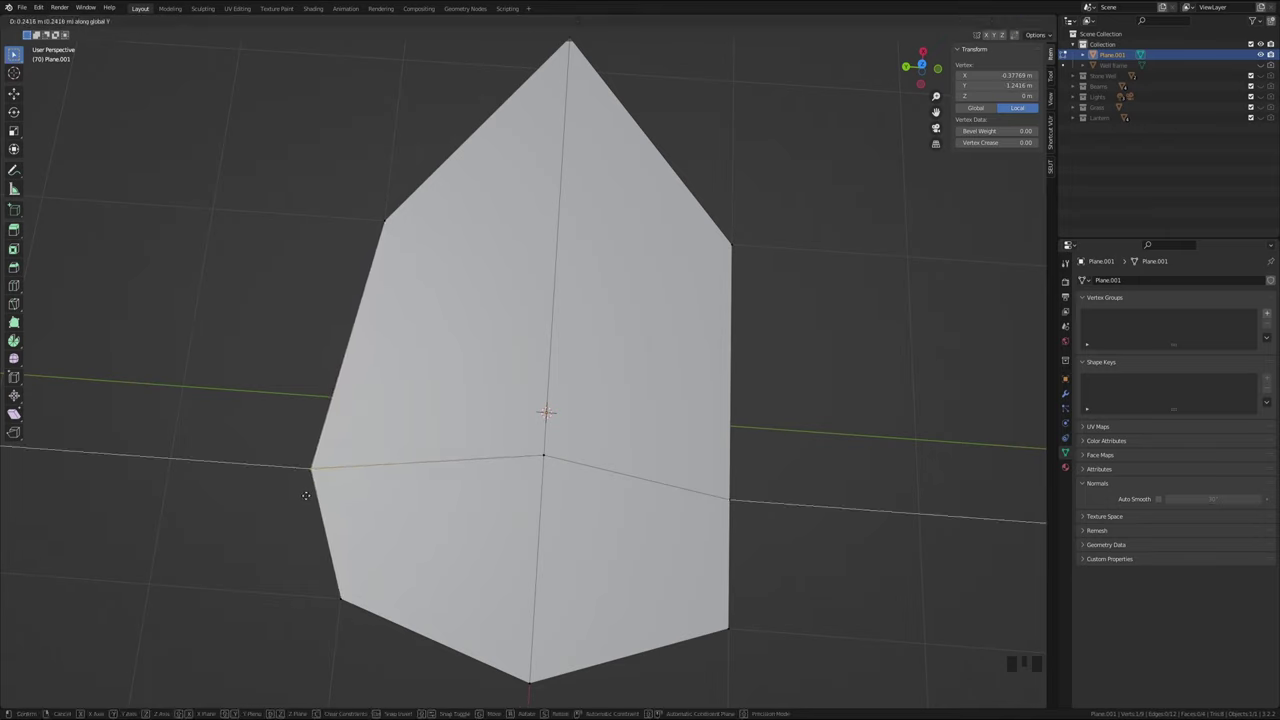
{"action": "left_click", "coordinate": [304, 496]}
{"action": "left_click", "coordinate": [729, 498]}
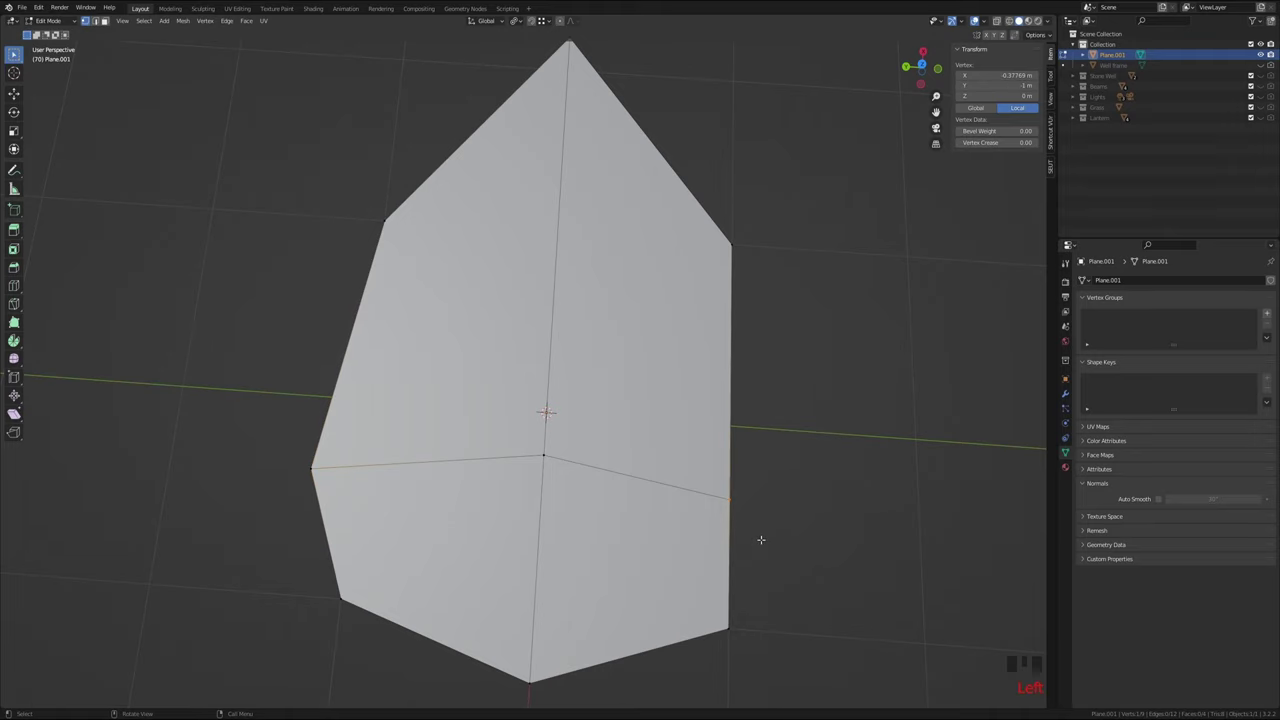
{"action": "key", "text": "g"}
{"action": "key", "text": "y"}
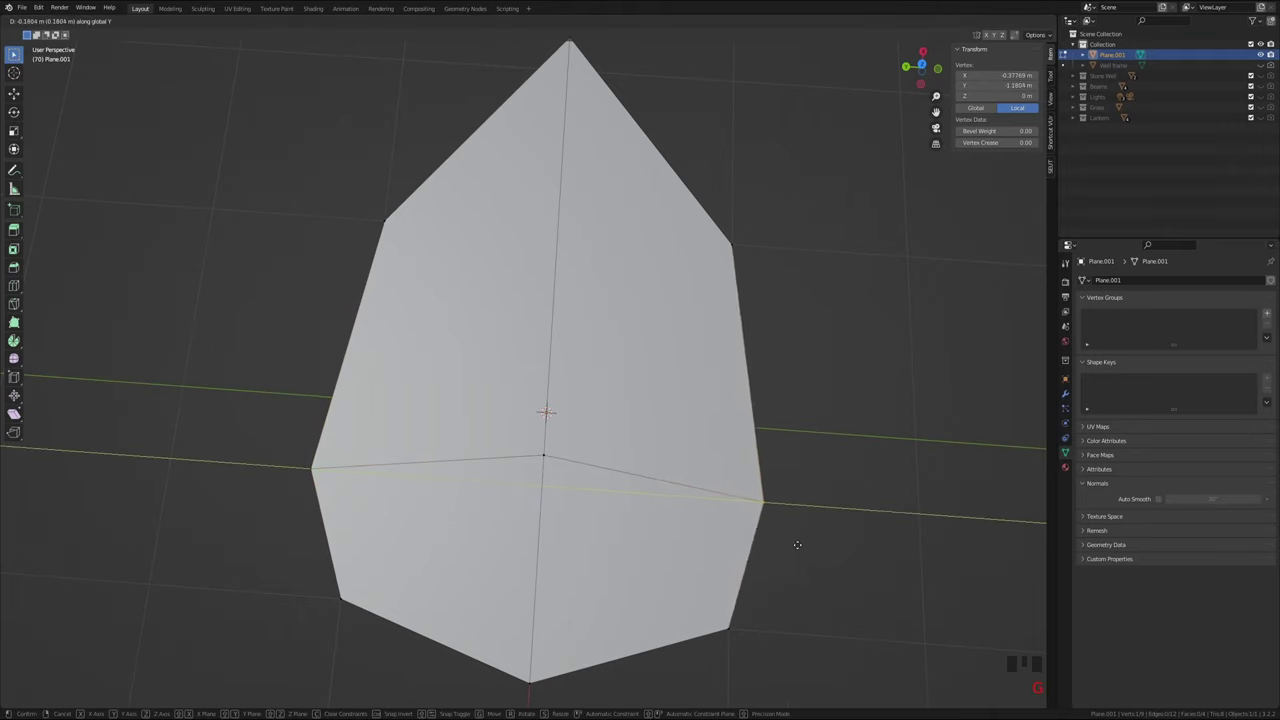
{"action": "left_click", "coordinate": [816, 541]}
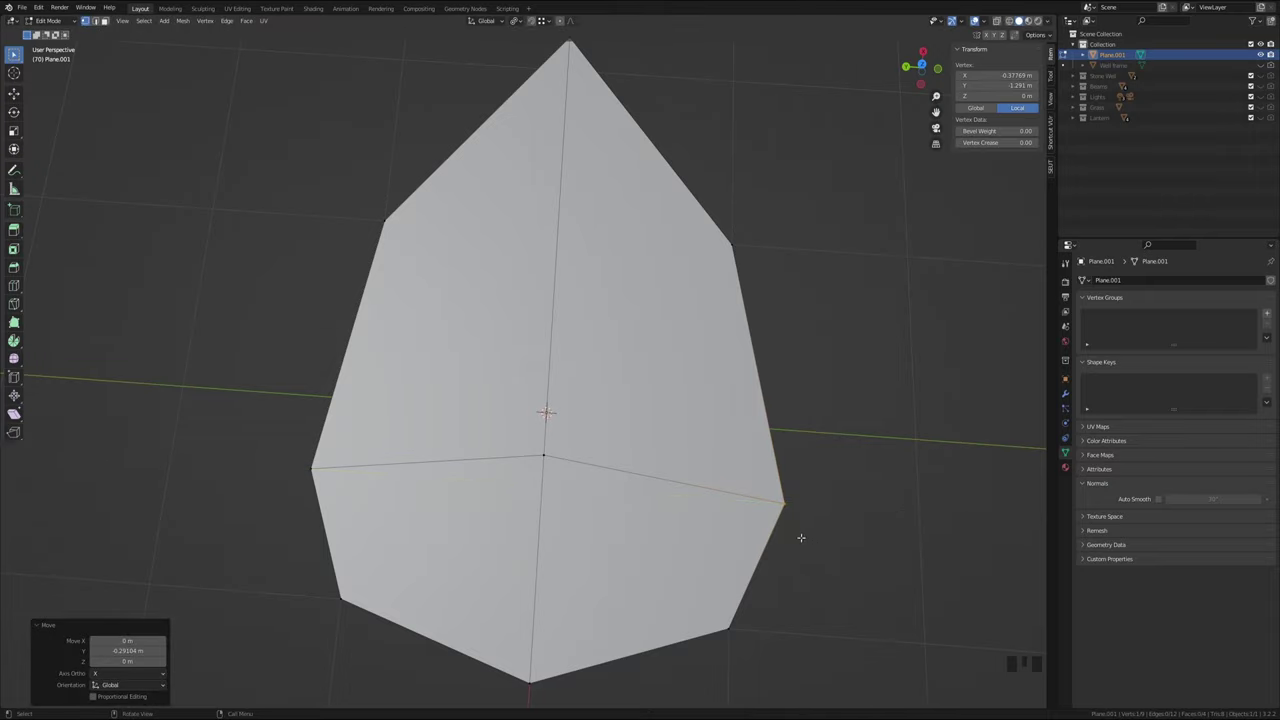
{"action": "middle_click_drag", "start_coordinate": [793, 560], "coordinate": [666, 534]}
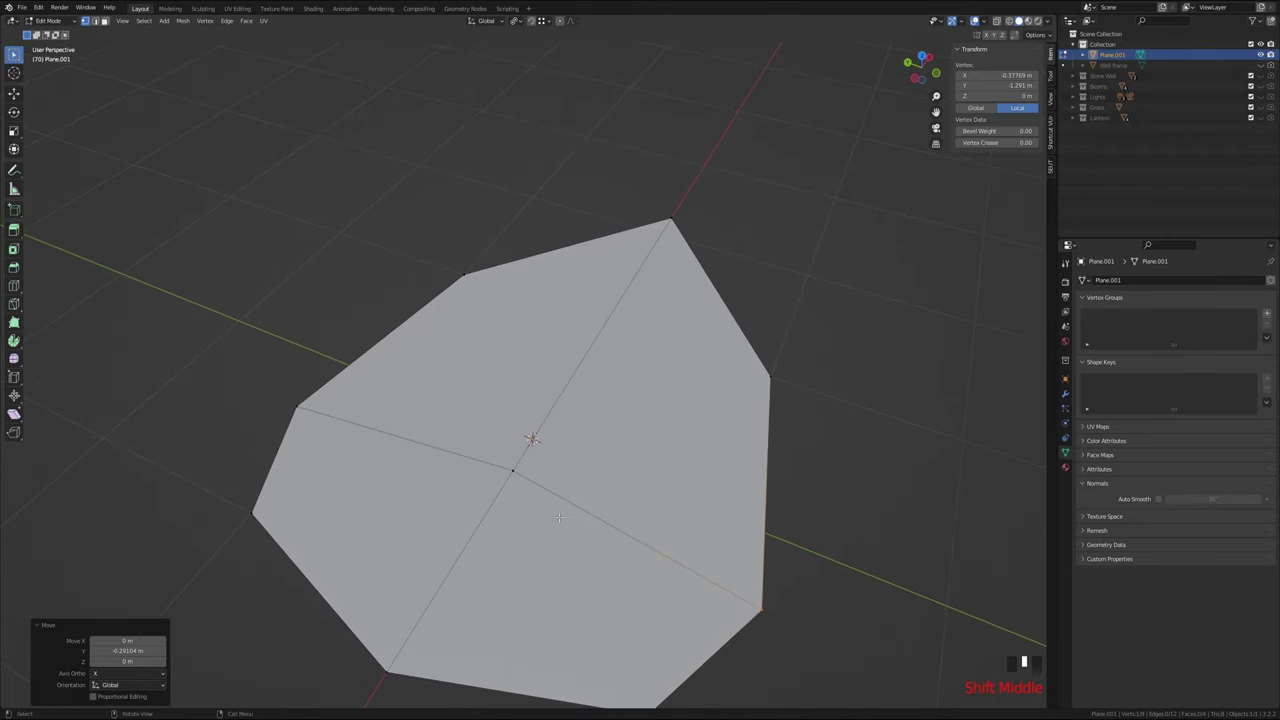
{"action": "middle_click_drag", "start_coordinate": [559, 517], "coordinate": [603, 482]}
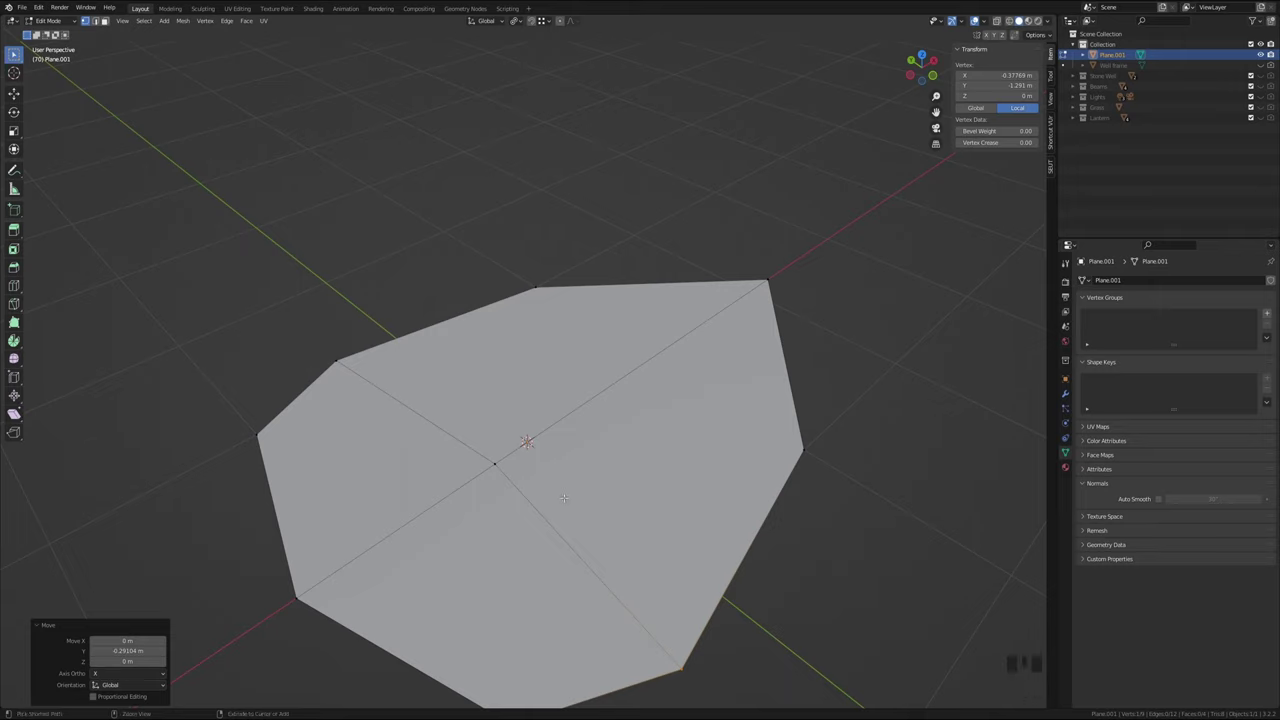
{"action": "key", "text": "ctrl+r"}
Add two lengthwise loop cuts, one on each side of the centre line
{"action": "left_click", "coordinate": [776, 353]}
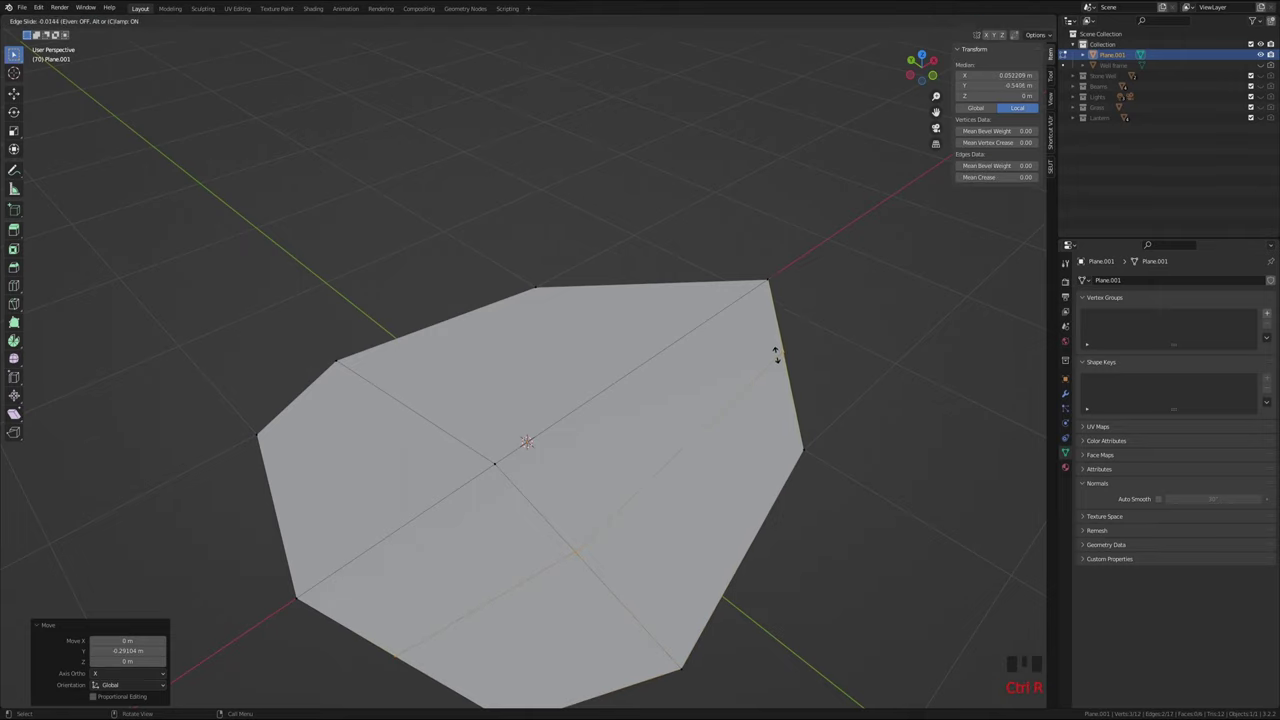
{"action": "left_click", "coordinate": [755, 321]}
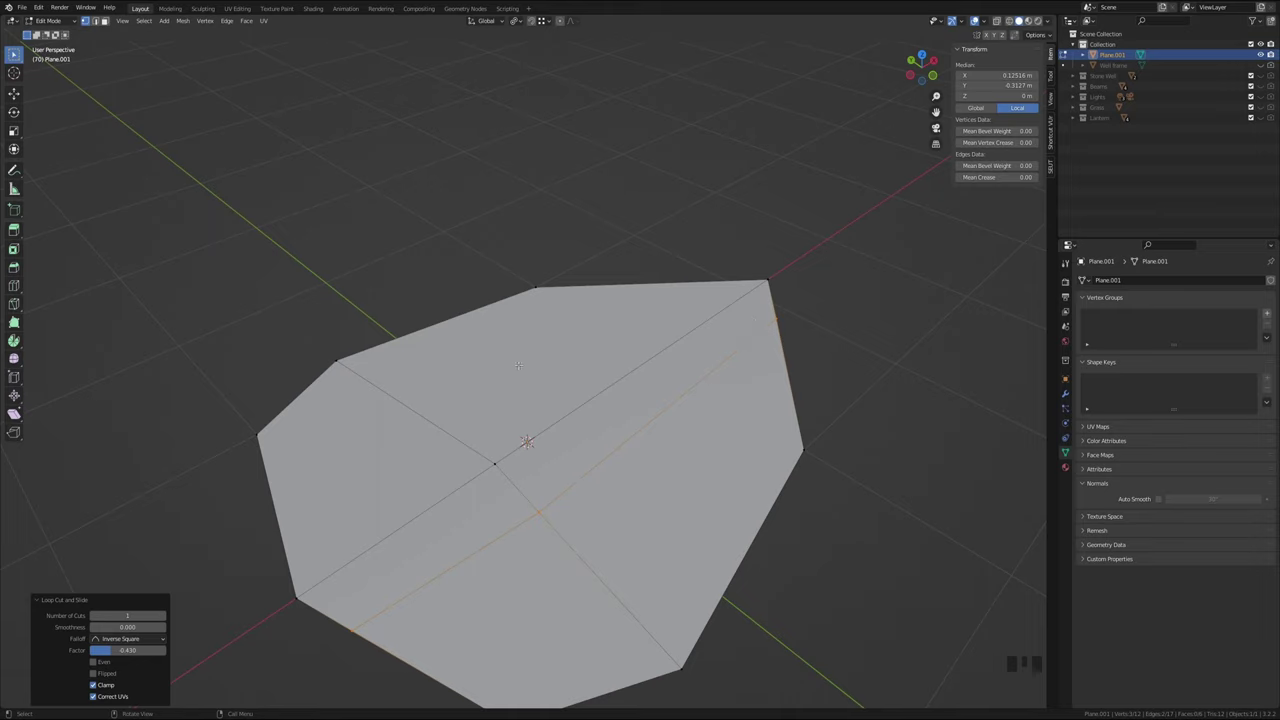
{"action": "key", "text": "ctrl+r"}
{"action": "left_click", "coordinate": [412, 403]}
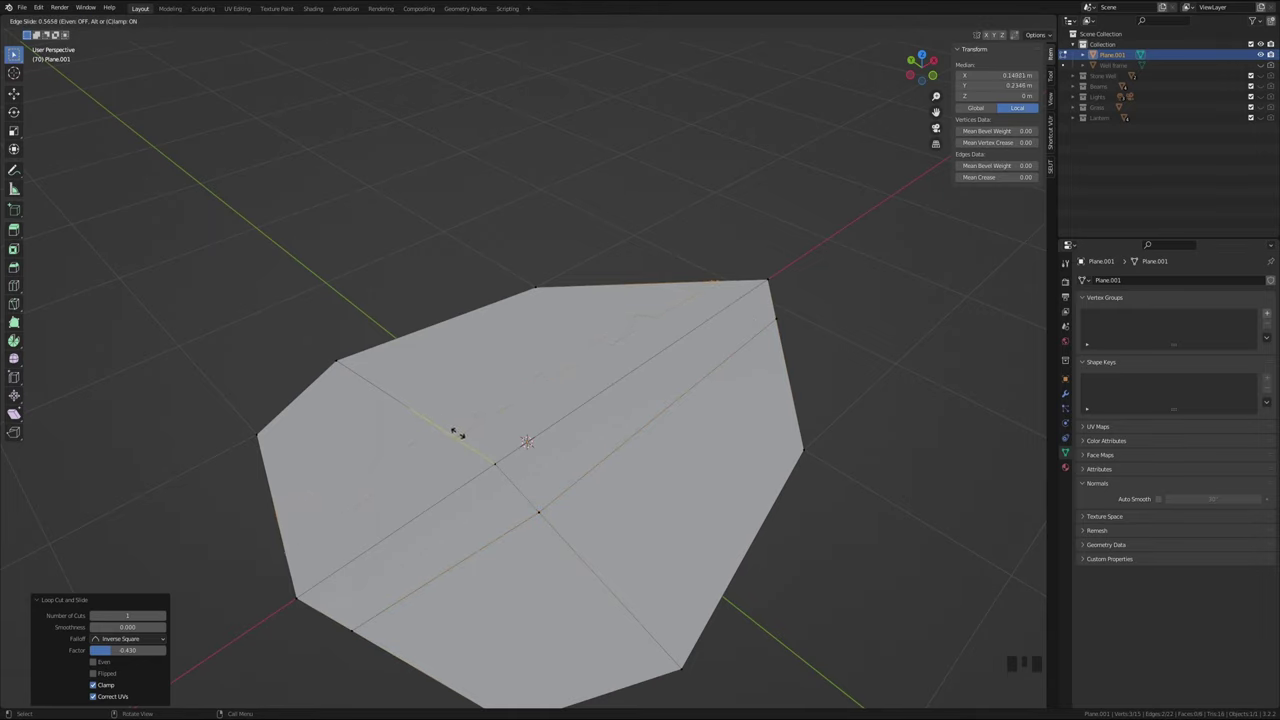
{"action": "left_click", "coordinate": [448, 430]}
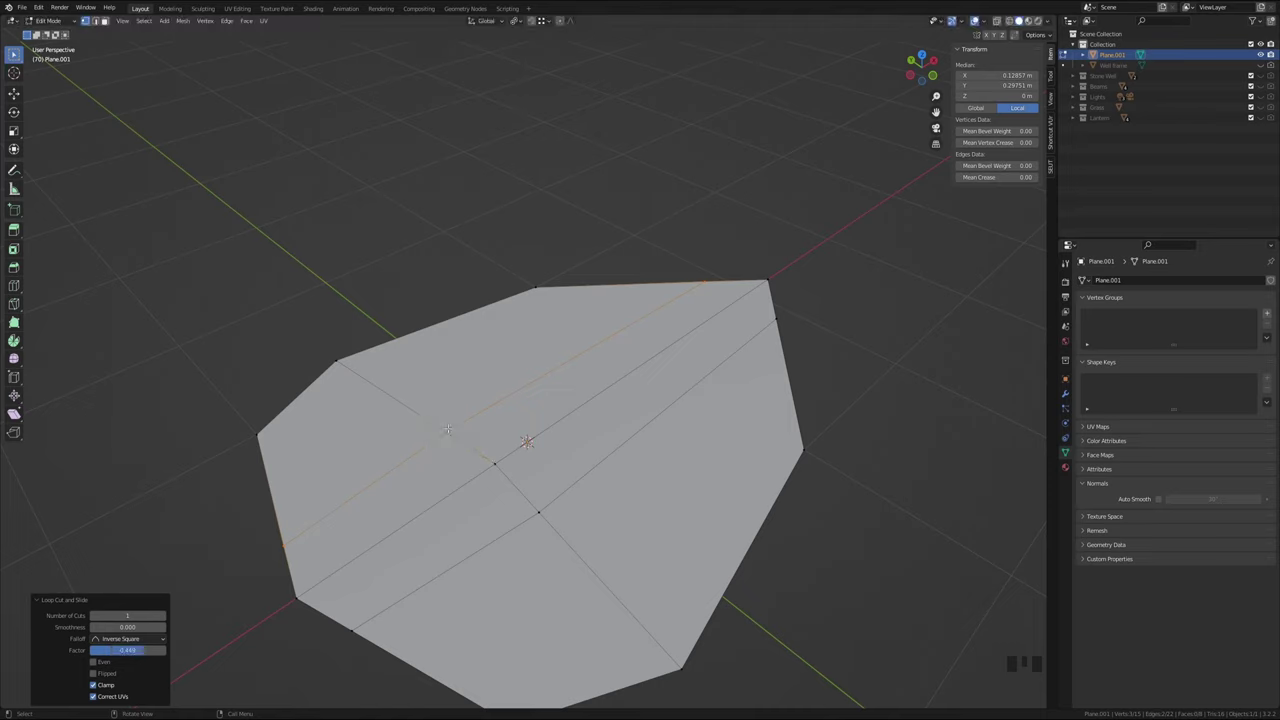
In Edge select mode, select the leaf's centre-line edges
{"action": "left_click", "coordinate": [443, 505]}
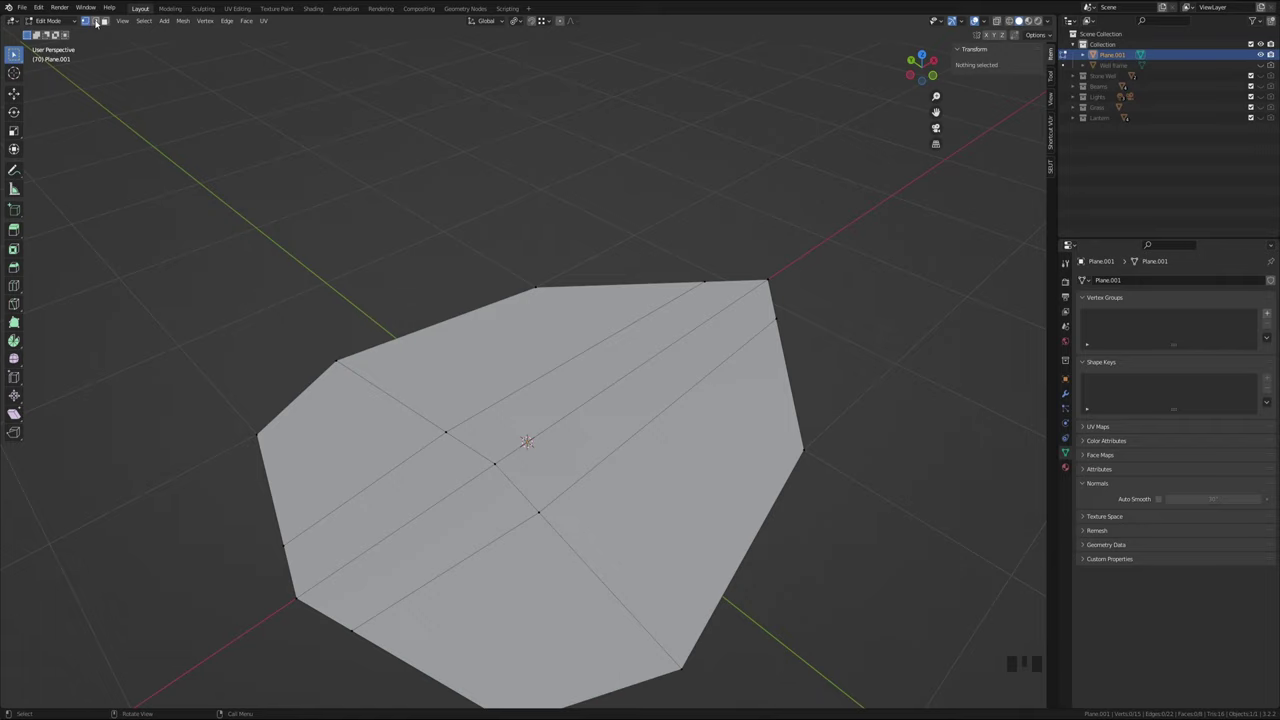
{"action": "left_click", "coordinate": [96, 22]}
{"action": "left_click", "coordinate": [466, 487]}
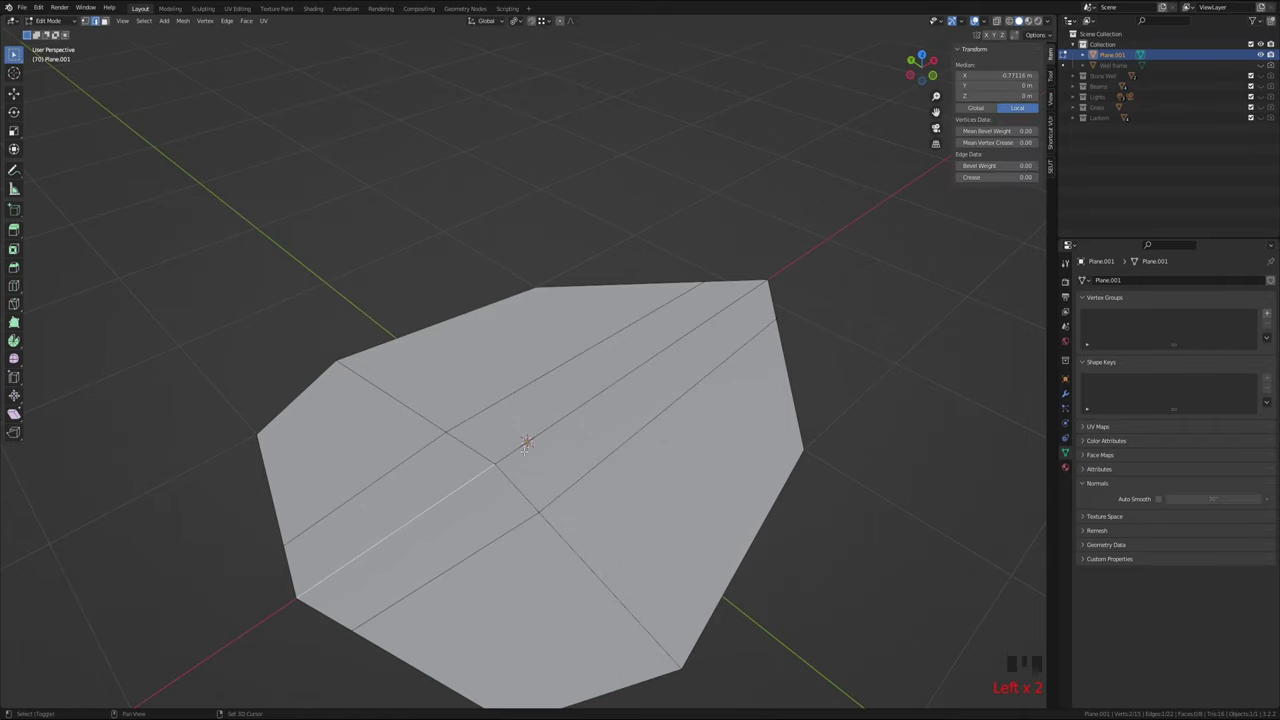
{"action": "left_click", "coordinate": [466, 487], "text": "shift"}
{"action": "middle_click_drag", "start_coordinate": [466, 487], "coordinate": [569, 465]}
Sink the centre-line edges -0.114 m along Z into a V-shaped fold
{"action": "key", "text": "g"}
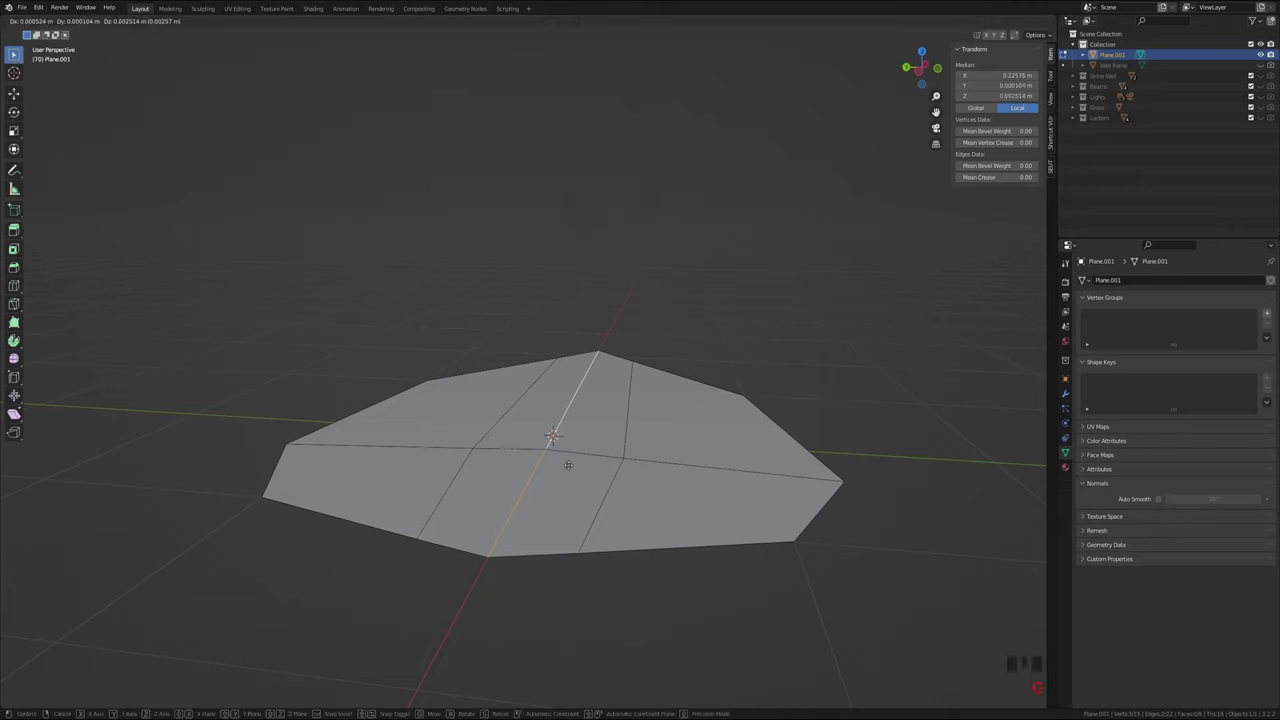
{"action": "key", "text": "z"}
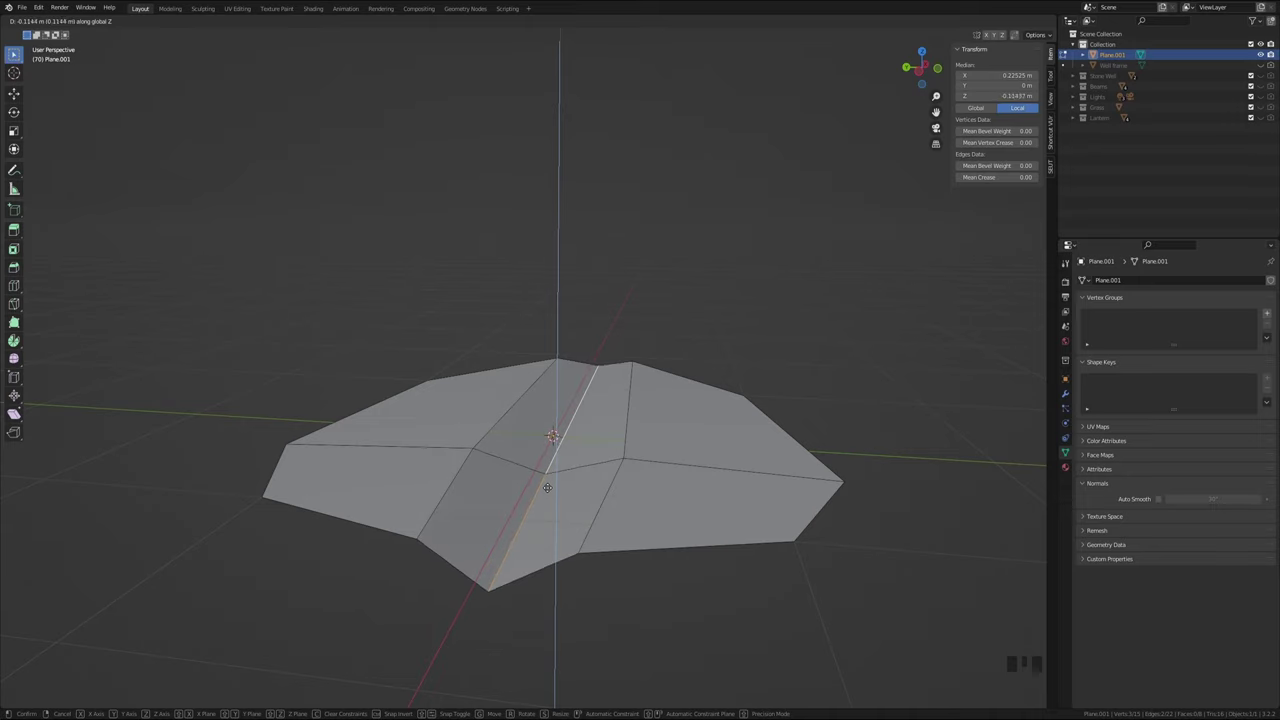
{"action": "left_click", "coordinate": [547, 487]}
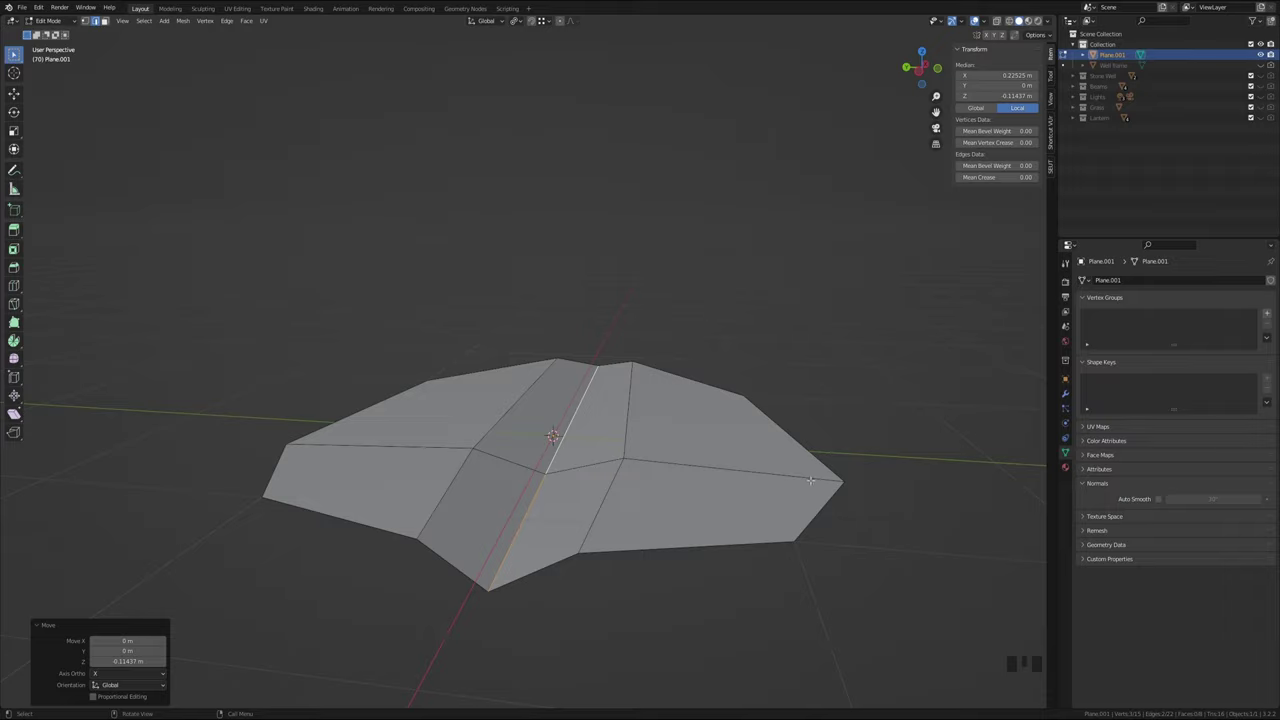
{"action": "middle_click_drag", "start_coordinate": [739, 403], "coordinate": [739, 458]}
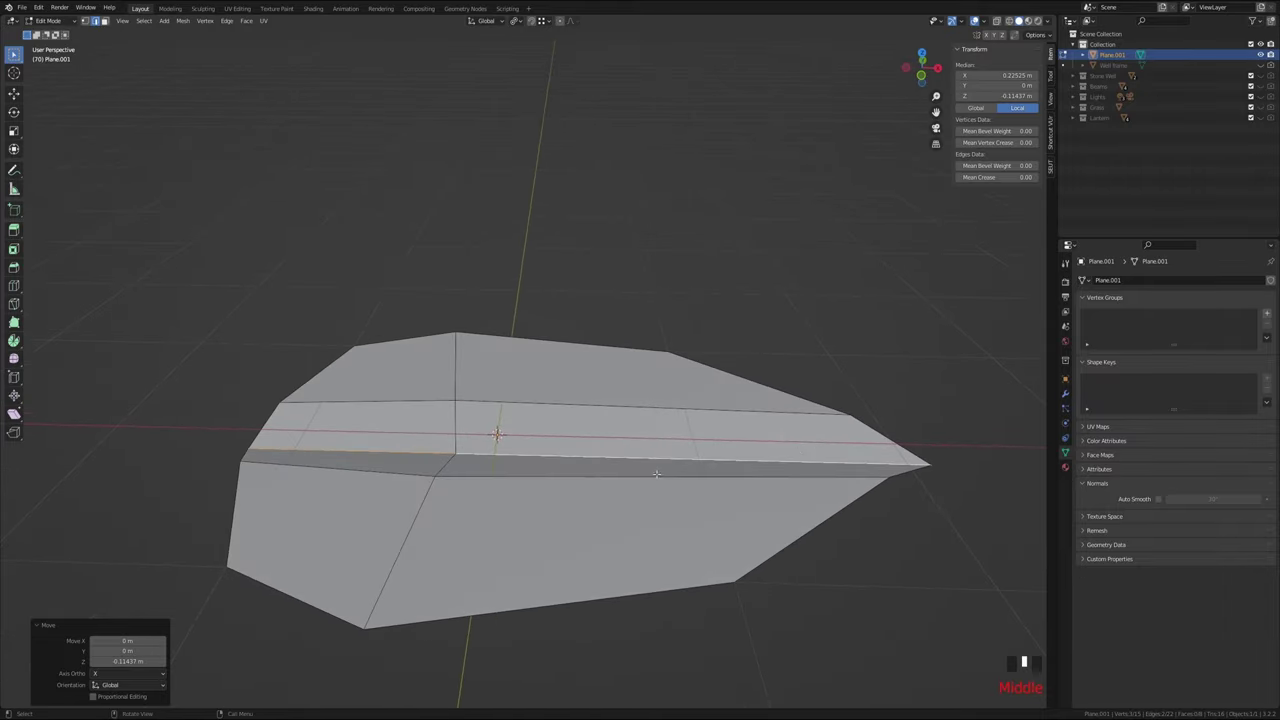
{"action": "middle_click_drag", "start_coordinate": [608, 474], "coordinate": [555, 487]}
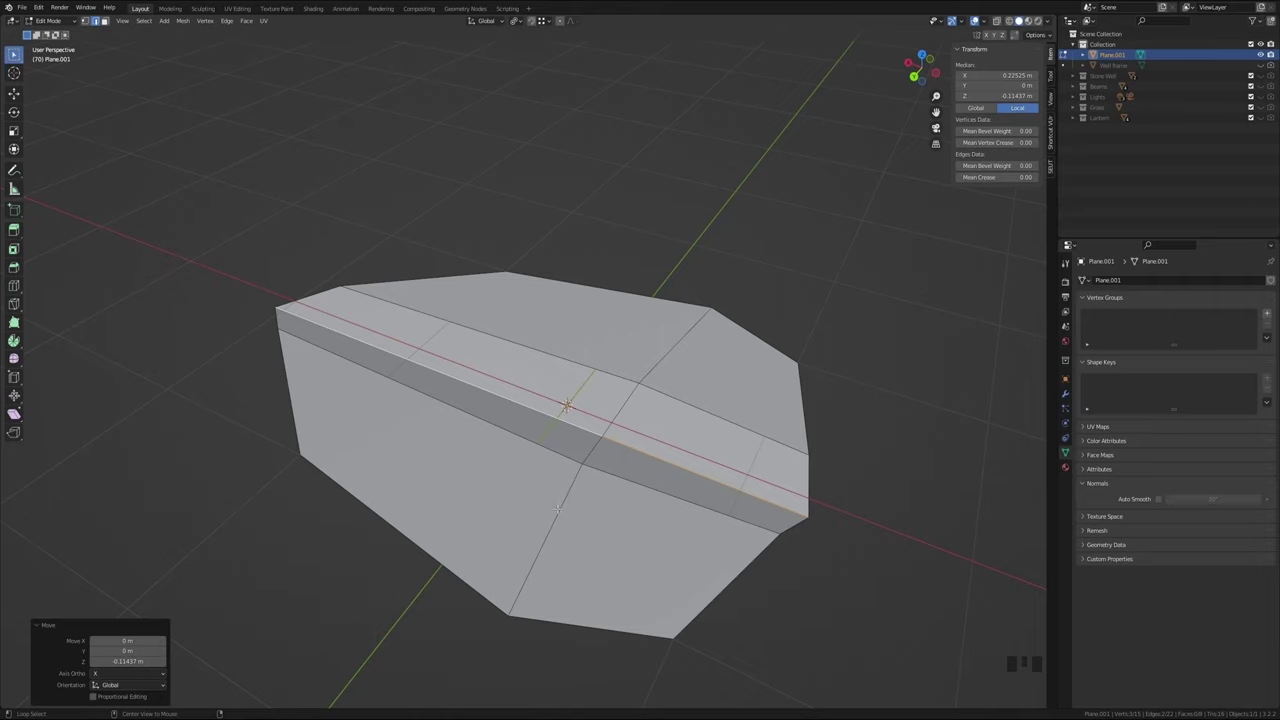
Select the cross edge loop and raise it about 0.21 m along Z
{"action": "left_click", "coordinate": [560, 507], "text": "alt"}
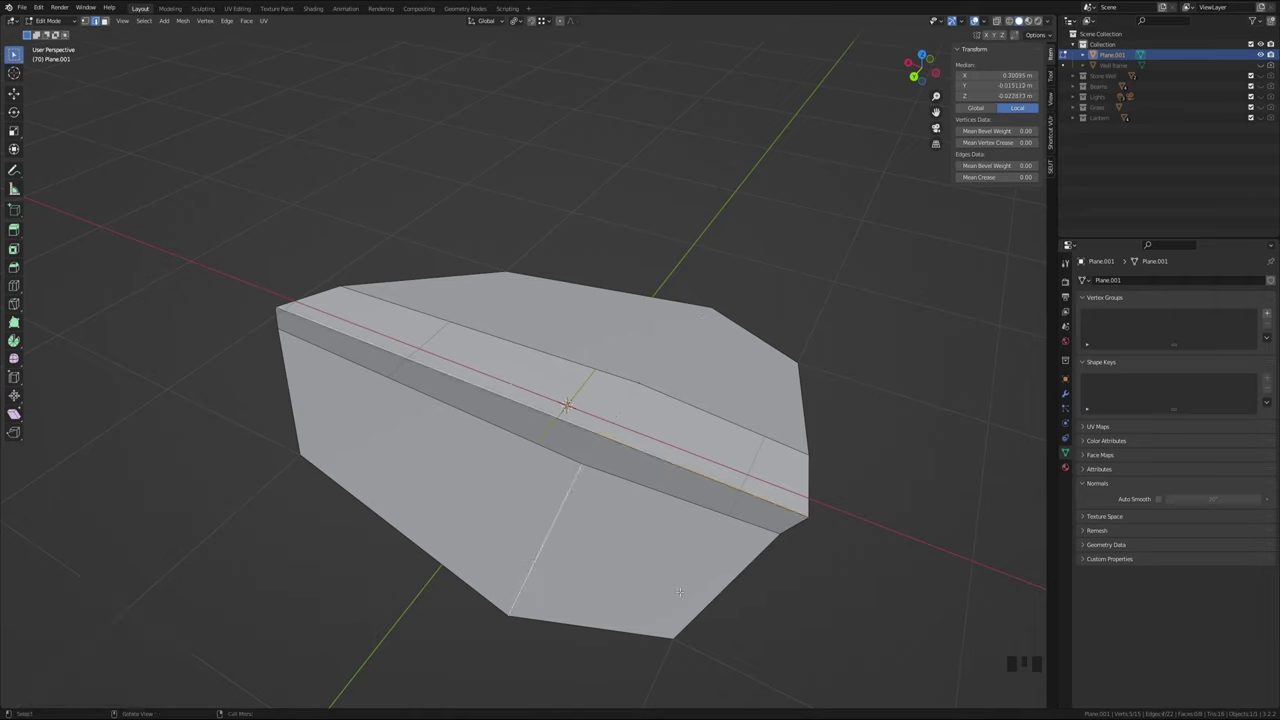
{"action": "middle_click_drag", "start_coordinate": [679, 592], "coordinate": [615, 501]}
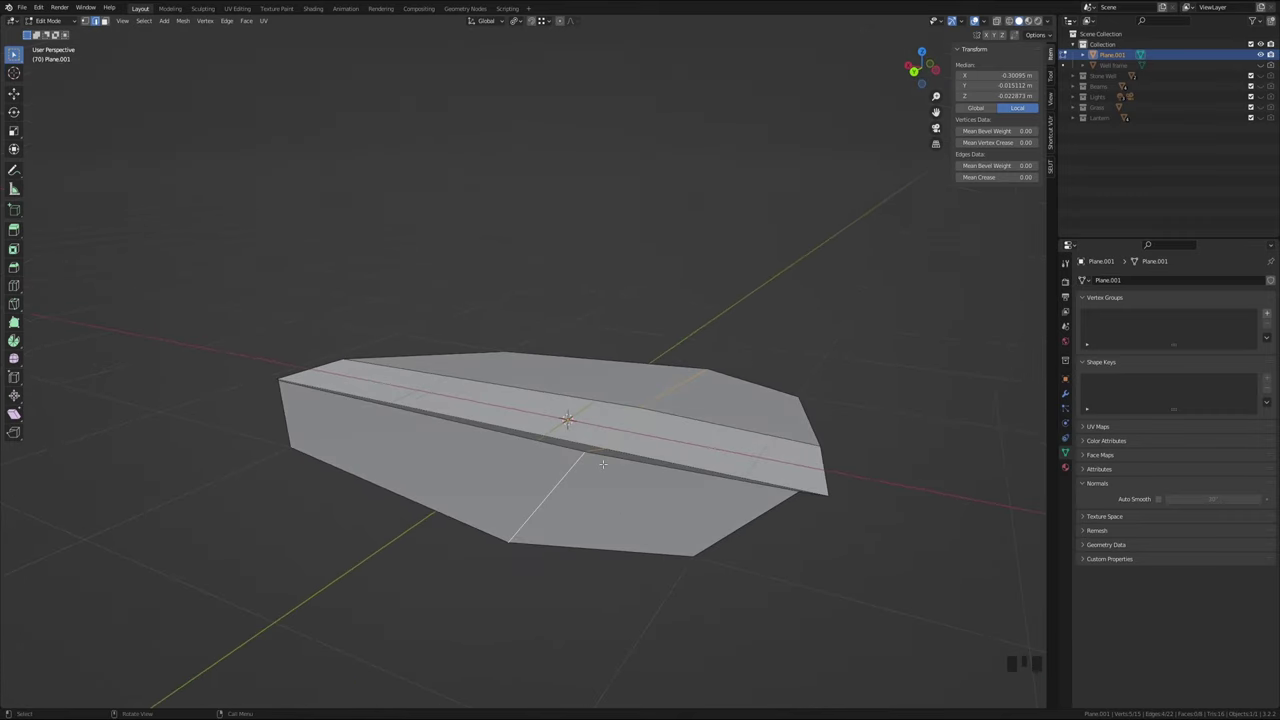
{"action": "key", "text": "g"}
{"action": "key", "text": "z"}
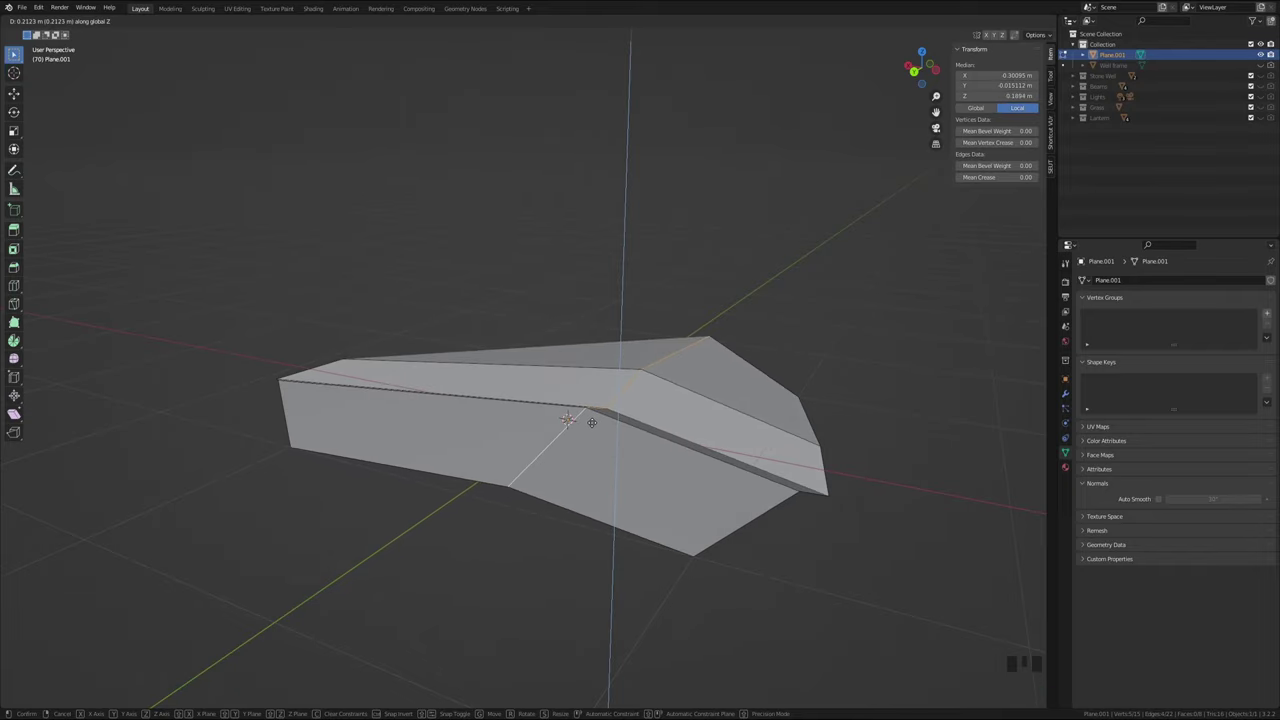
{"action": "left_click", "coordinate": [591, 417]}
{"action": "middle_click_drag", "start_coordinate": [591, 417], "coordinate": [558, 530]}
{"action": "scroll", "coordinate": [757, 416], "scroll_direction": "down", "scroll_amount": 2}
{"action": "scroll", "coordinate": [757, 416], "scroll_direction": "down", "scroll_amount": 3}
Toggle to Object Mode to view the folded leaf, then back to Edit Mode
{"action": "key", "text": "Tab"}
{"action": "scroll", "coordinate": [551, 400], "scroll_direction": "up", "scroll_amount": 4}
{"action": "key", "text": "Tab"}
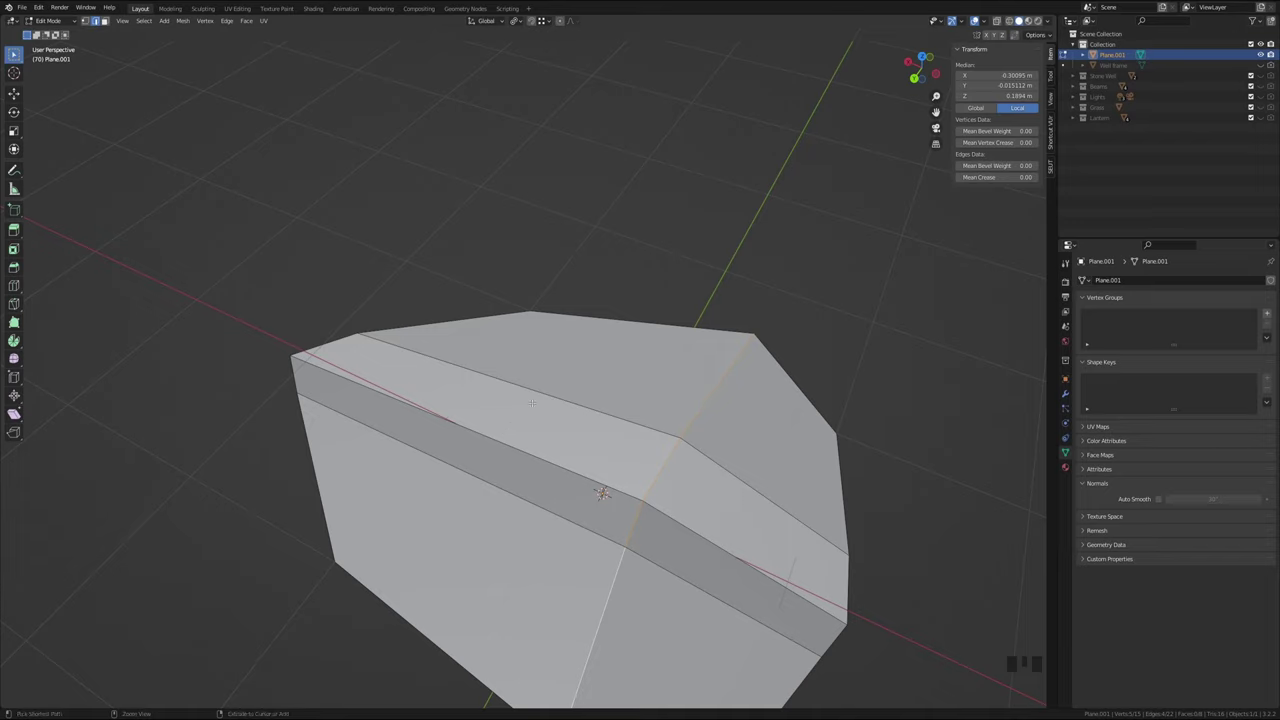
Add a centred edge loop across the leaf and raise it about 0.145 m along Z
{"action": "key", "text": "ctrl+r"}
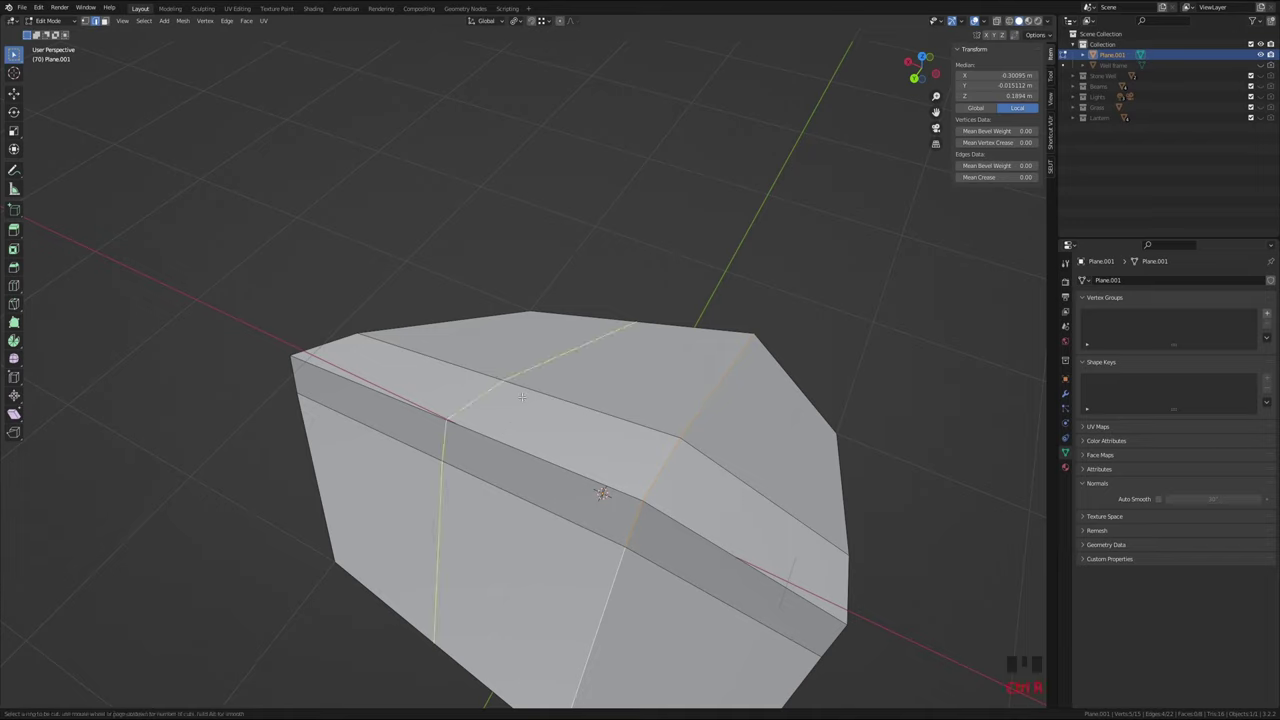
{"action": "left_click", "coordinate": [493, 386]}
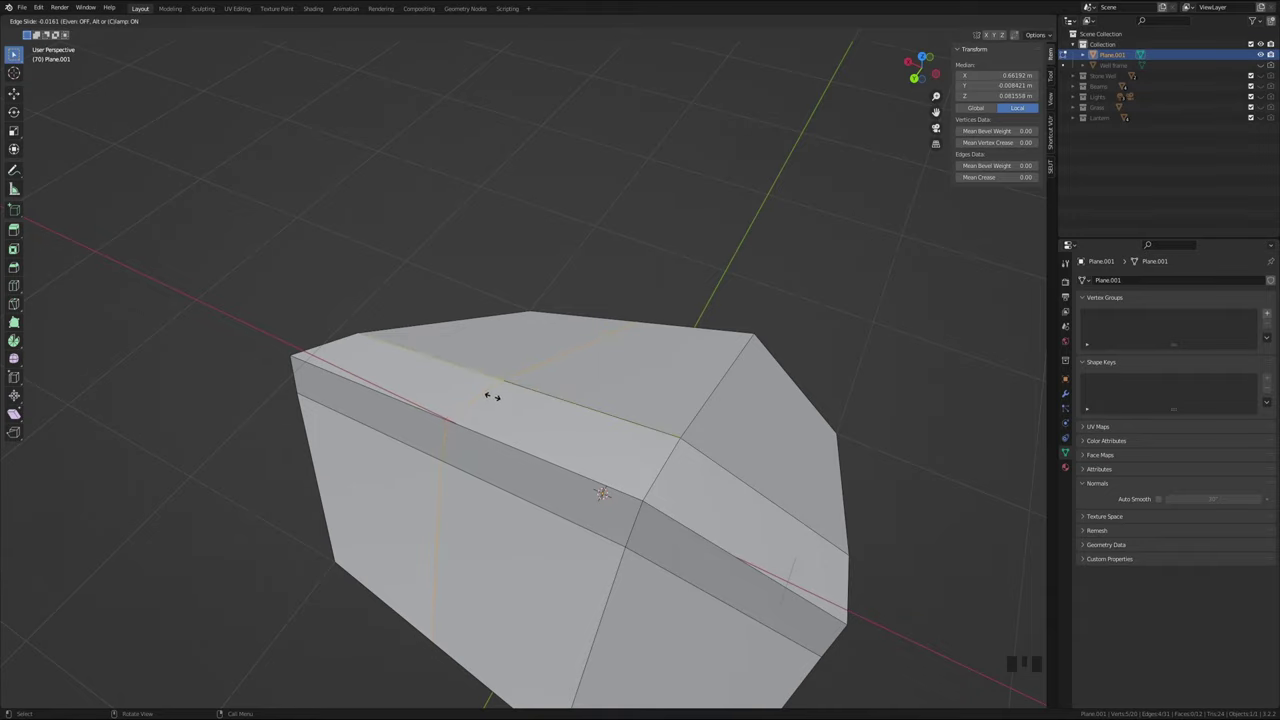
{"action": "right_click", "coordinate": [496, 414]}
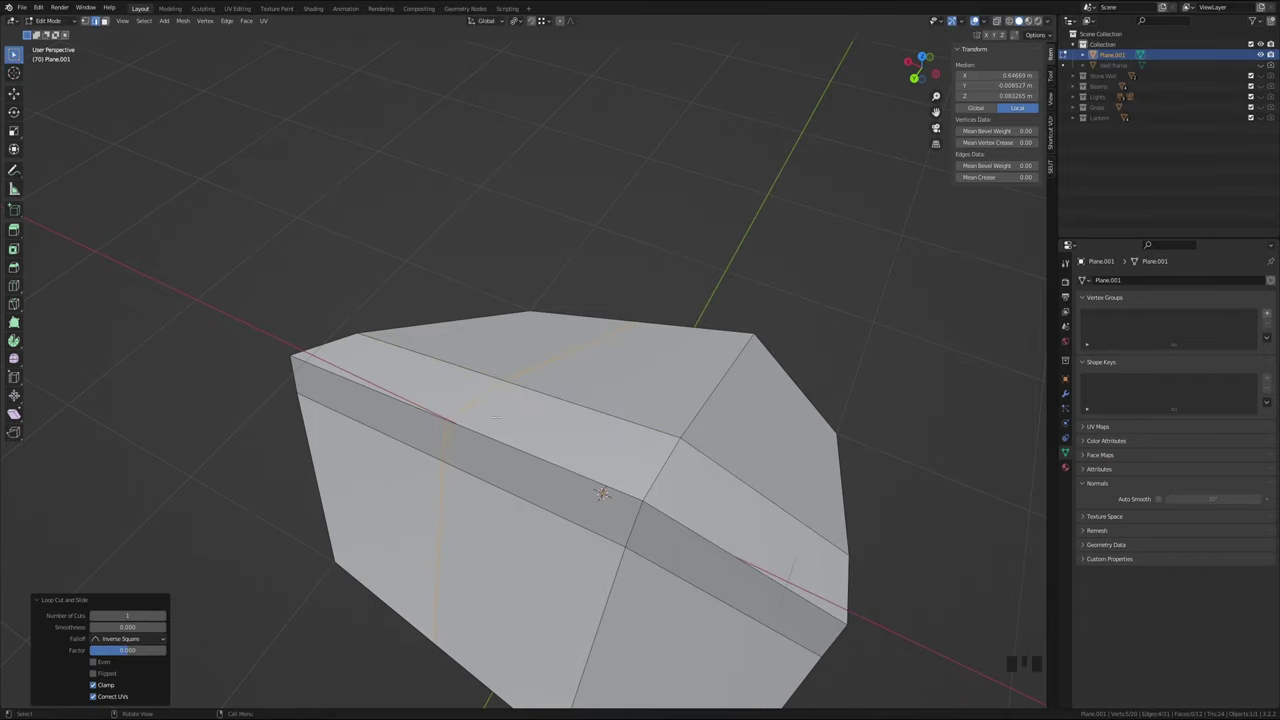
{"action": "middle_click_drag", "start_coordinate": [275, 568], "coordinate": [453, 530]}
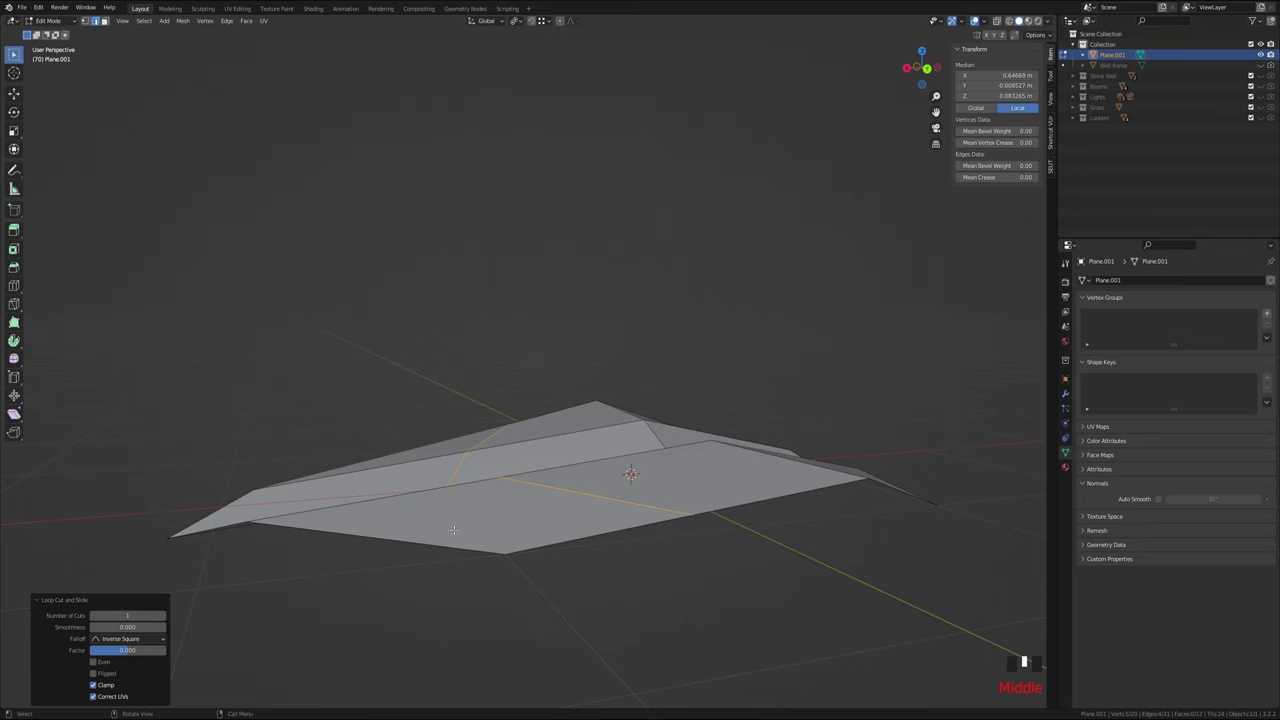
{"action": "key", "text": "g"}
{"action": "key", "text": "z"}
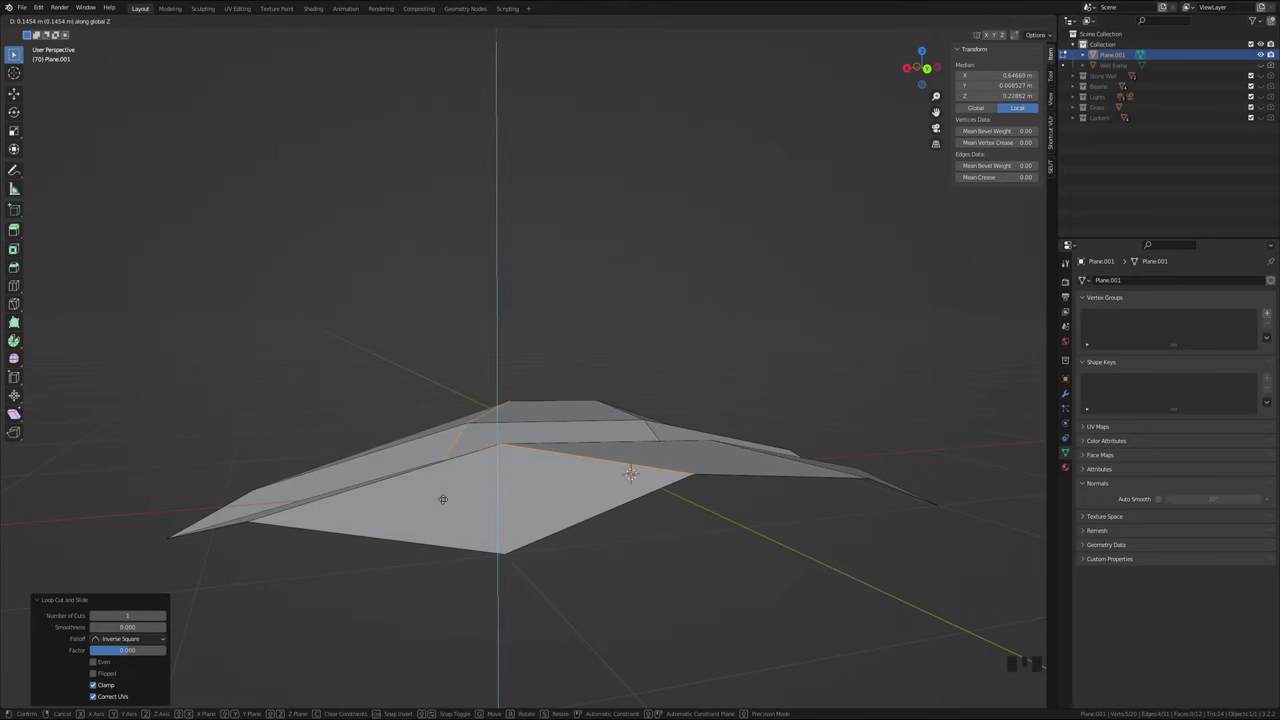
{"action": "left_click", "coordinate": [441, 501]}
{"action": "left_click", "coordinate": [770, 340]}
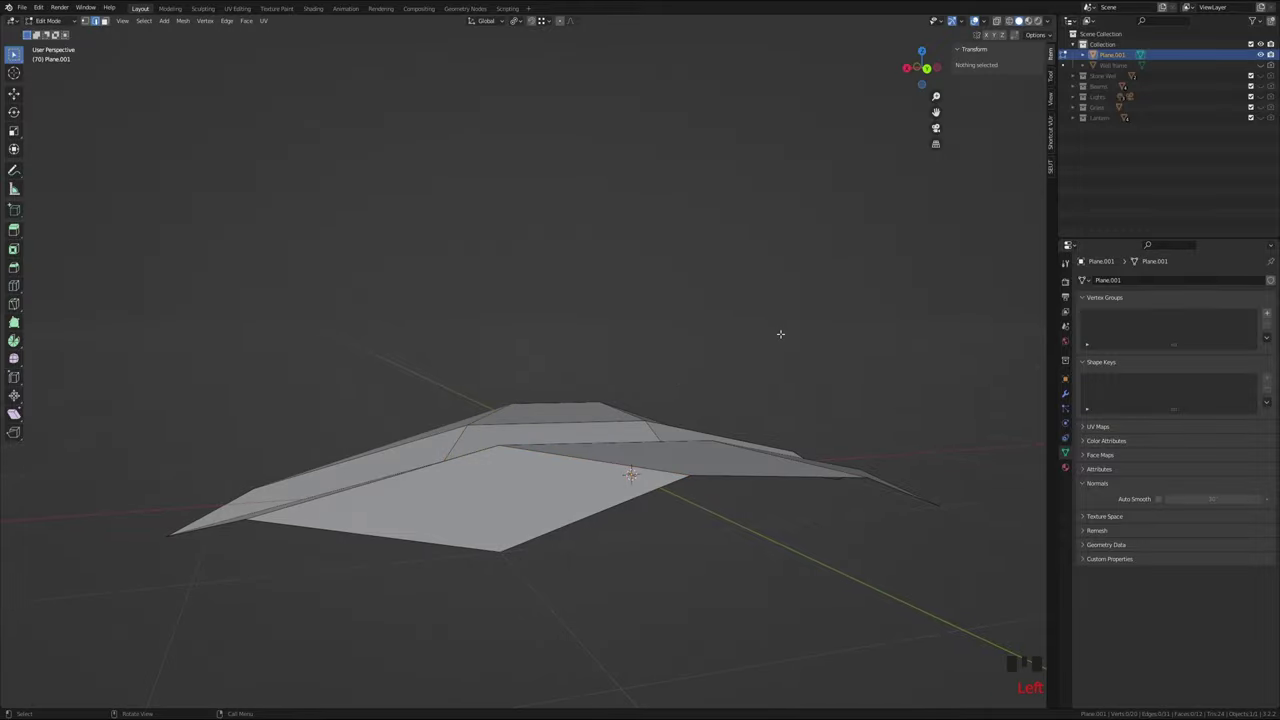
{"action": "middle_click_drag", "start_coordinate": [780, 334], "coordinate": [670, 457]}
Switch to Object Mode and orbit around the 3.54 × 2.53 × 0.356 m faceted leaf
{"action": "scroll", "coordinate": [640, 455], "scroll_direction": "down", "scroll_amount": 10}
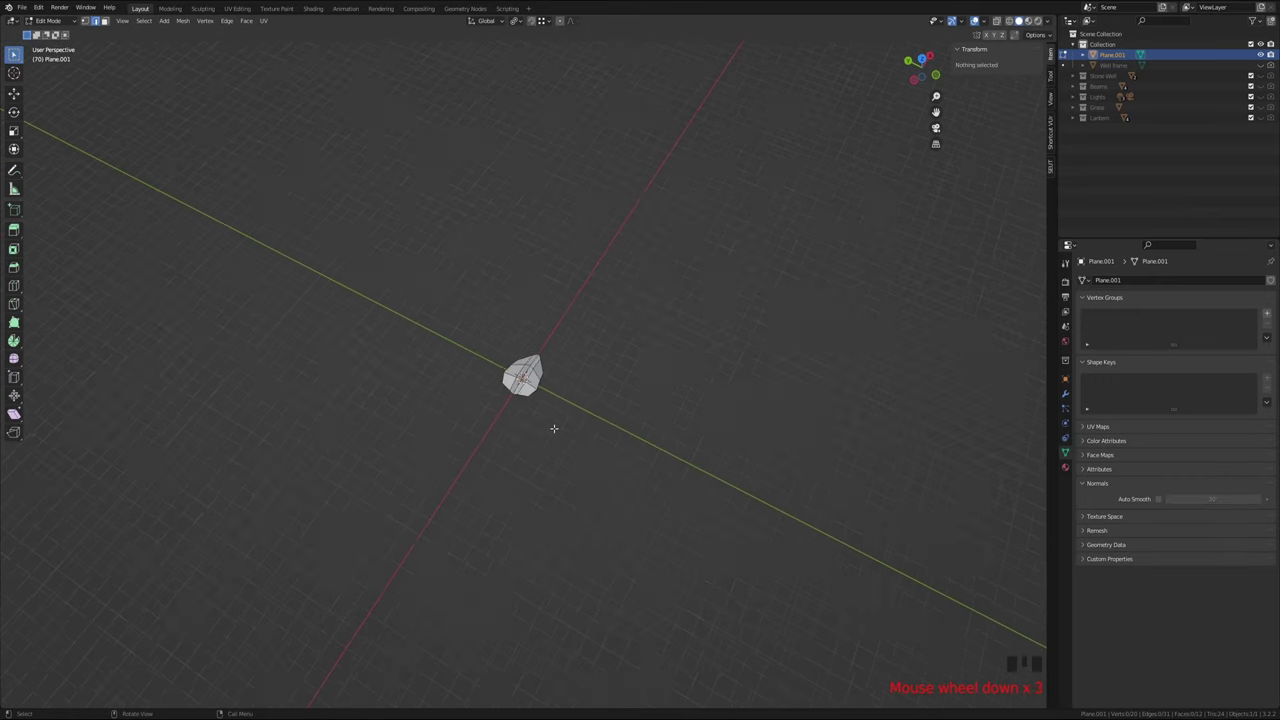
{"action": "scroll", "coordinate": [548, 428], "scroll_direction": "up", "scroll_amount": 5}
{"action": "key", "text": "Tab"}
{"action": "middle_click_drag", "start_coordinate": [539, 424], "coordinate": [483, 481]}
{"action": "scroll", "coordinate": [485, 456], "scroll_direction": "up", "scroll_amount": 5}
{"action": "middle_click_drag", "start_coordinate": [575, 445], "coordinate": [557, 478], "text": "shift"}
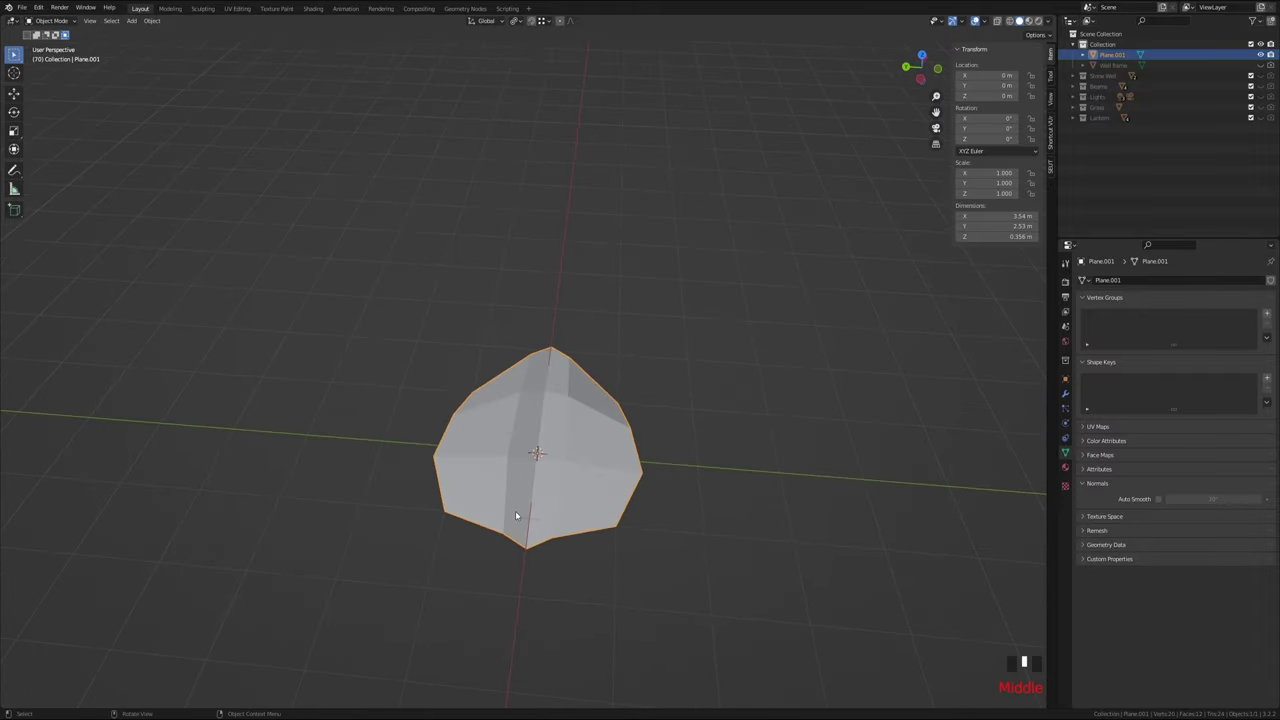
{"action": "middle_click_drag", "start_coordinate": [515, 515], "coordinate": [610, 512]}
{"action": "scroll", "coordinate": [720, 488], "scroll_direction": "up", "scroll_amount": 3}
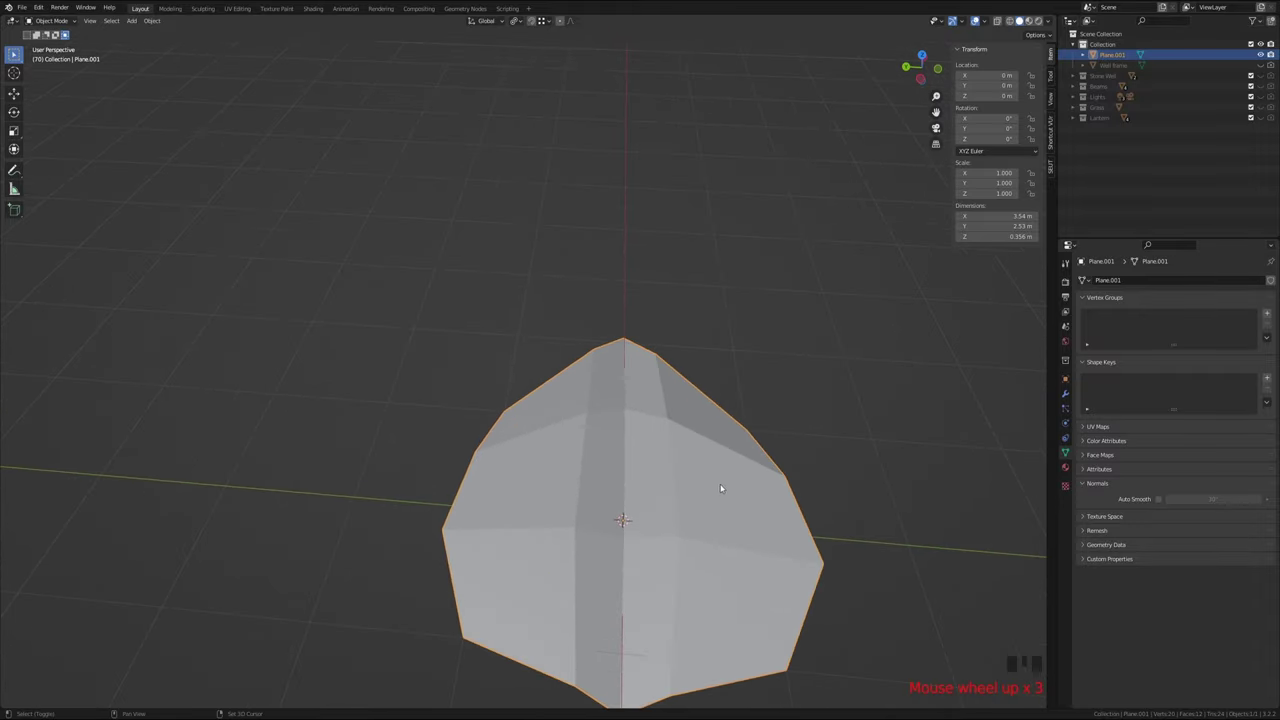
{"action": "middle_click_drag", "start_coordinate": [720, 488], "coordinate": [597, 449], "text": "shift"}
{"action": "middle_click_drag", "start_coordinate": [540, 489], "coordinate": [605, 456]}
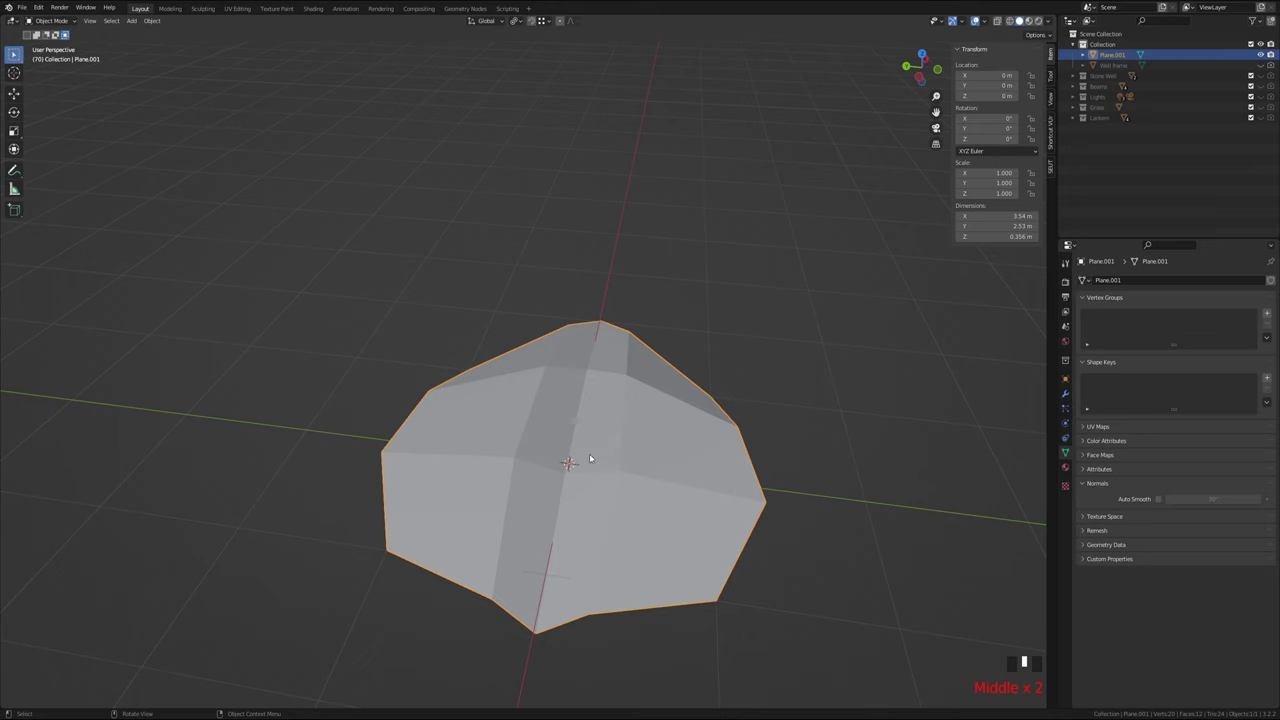
Apply Shade Smooth to the leaf, inspect it from several angles, and re-enter Edit Mode
{"action": "right_click", "coordinate": [576, 437]}
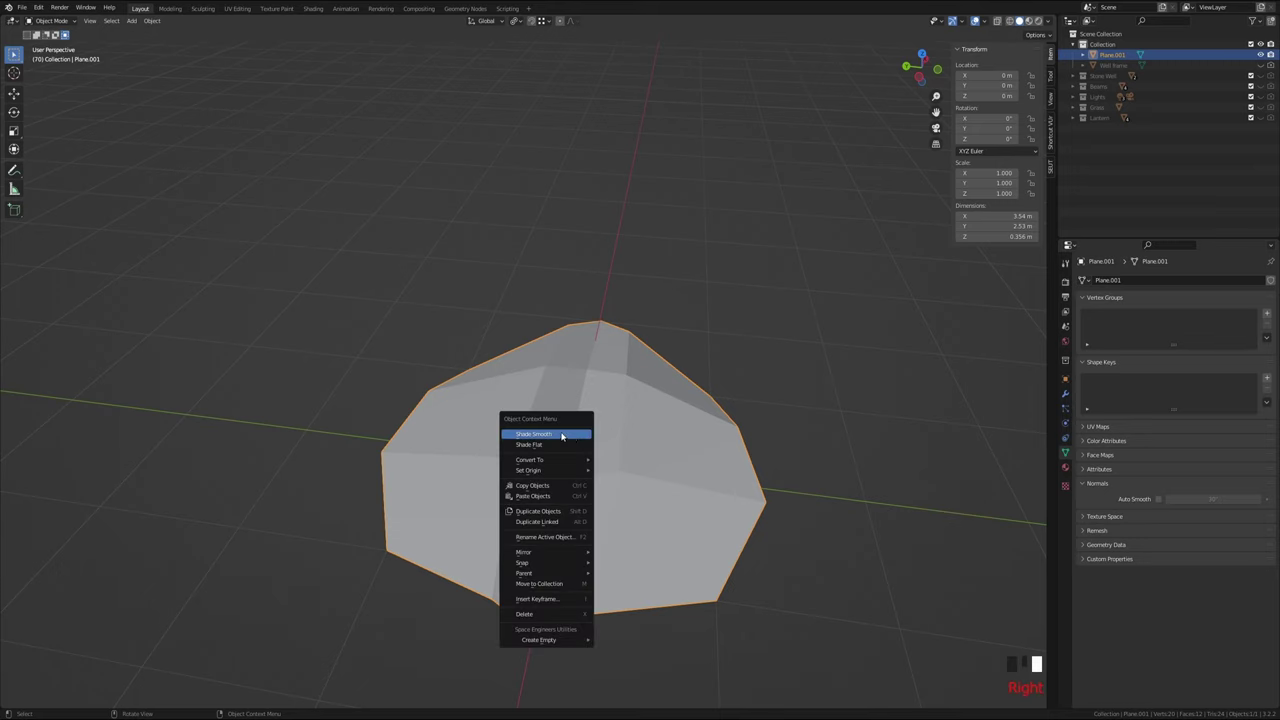
{"action": "left_click", "coordinate": [561, 436]}
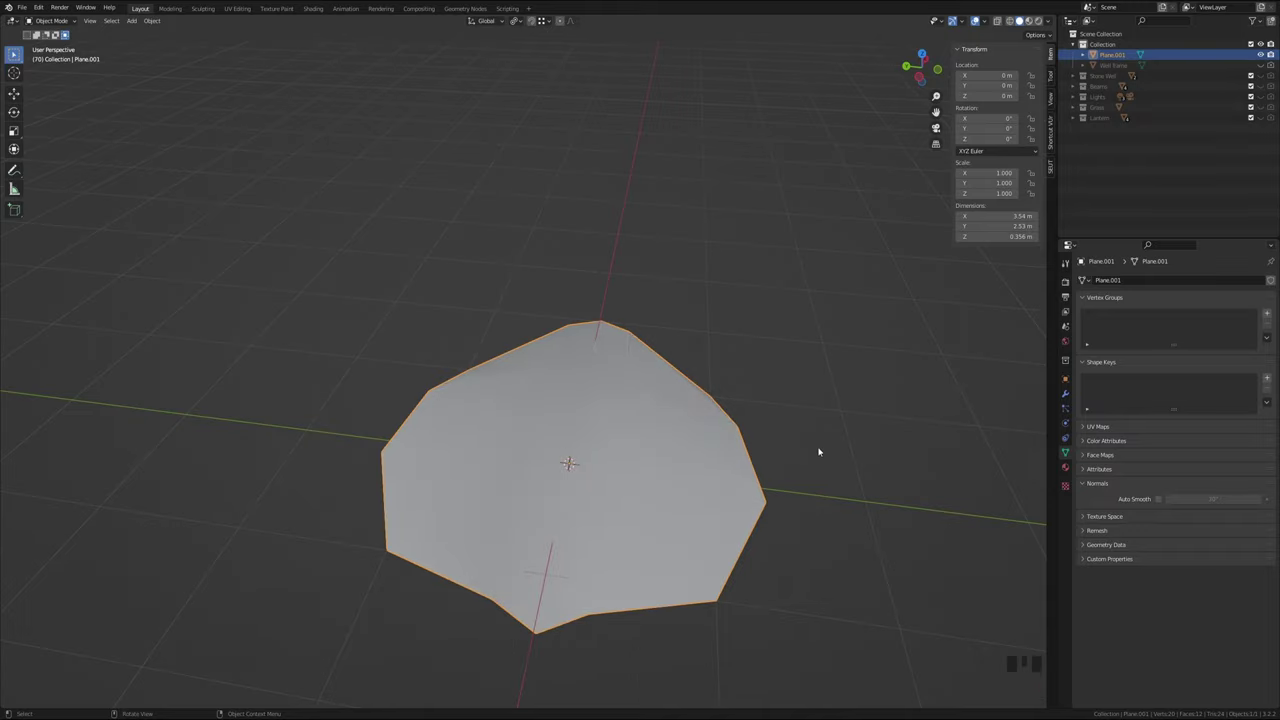
{"action": "middle_click_drag", "start_coordinate": [820, 449], "coordinate": [745, 424]}
{"action": "middle_click_drag", "start_coordinate": [715, 426], "coordinate": [182, 381]}
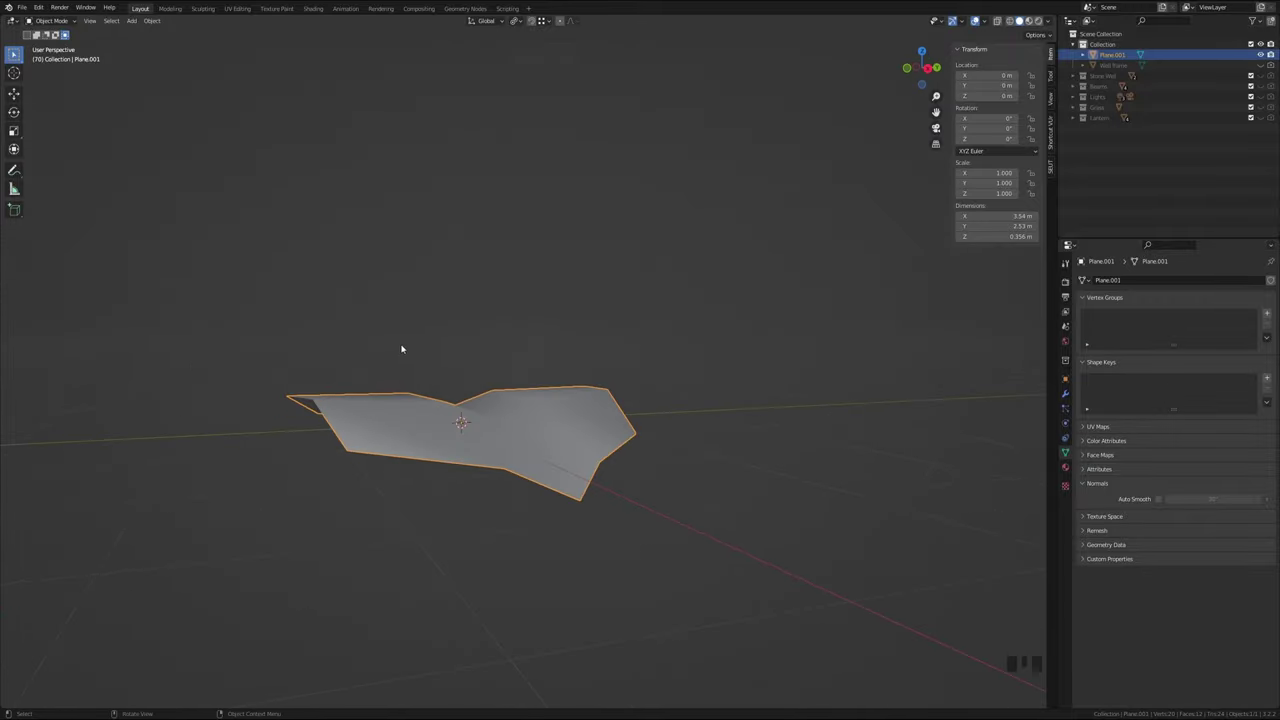
{"action": "middle_click_drag", "start_coordinate": [510, 469], "coordinate": [620, 445]}
{"action": "middle_click_drag", "start_coordinate": [493, 401], "coordinate": [612, 521]}
{"action": "scroll", "coordinate": [666, 529], "scroll_direction": "up", "scroll_amount": 2}
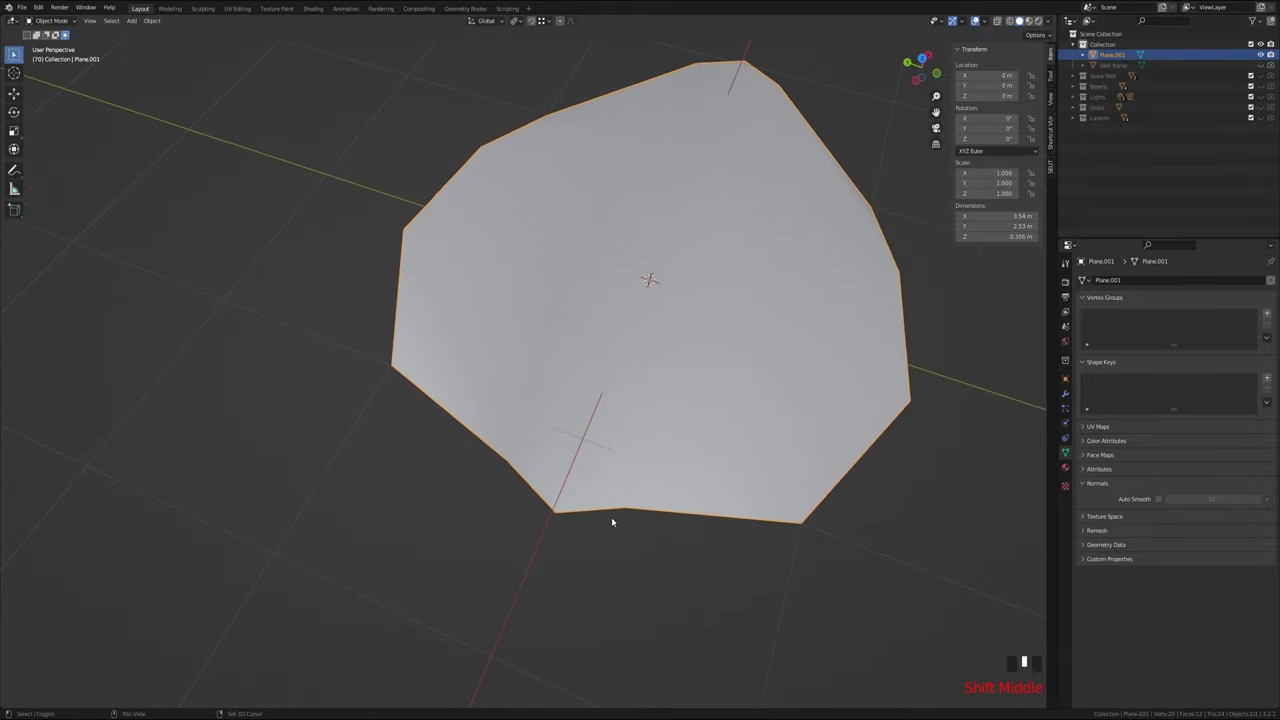
{"action": "key", "text": "Tab"}
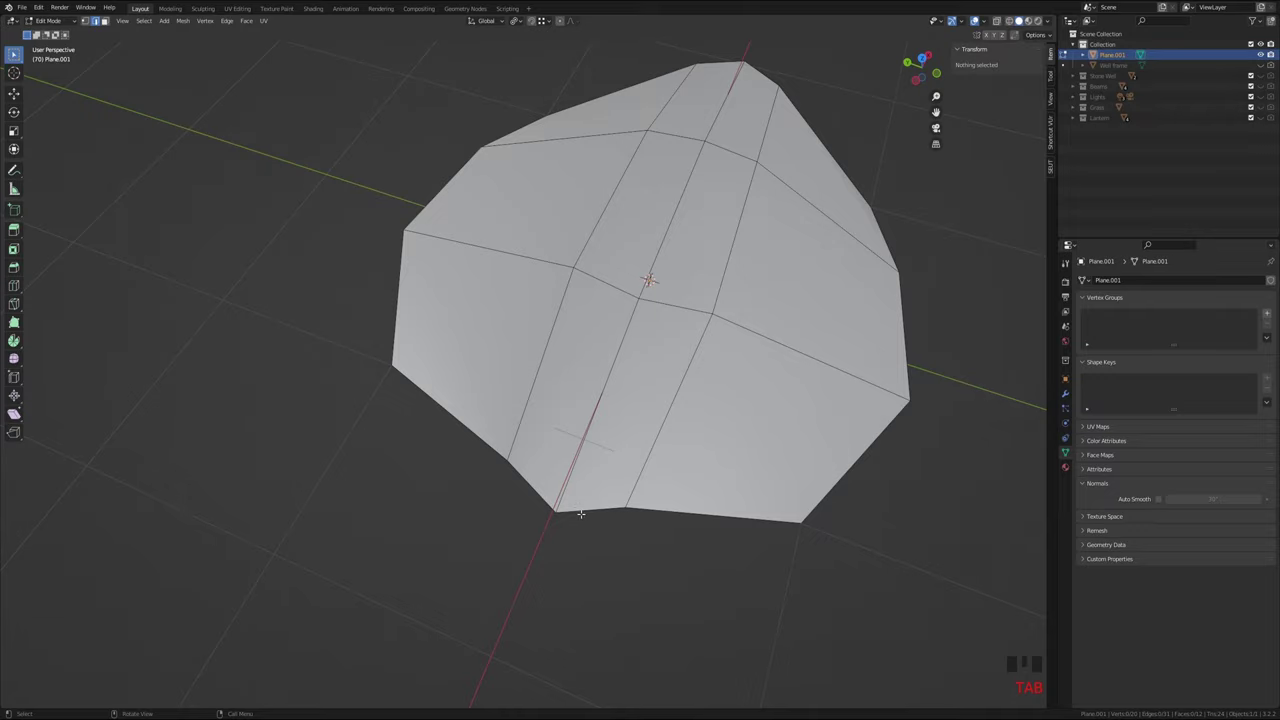
Select the two edges at the leaf's pointed tip
{"action": "middle_click_drag", "start_coordinate": [558, 512], "coordinate": [631, 471]}
{"action": "scroll", "coordinate": [709, 500], "scroll_direction": "up", "scroll_amount": 3}
{"action": "middle_click_drag", "start_coordinate": [709, 500], "coordinate": [652, 473]}
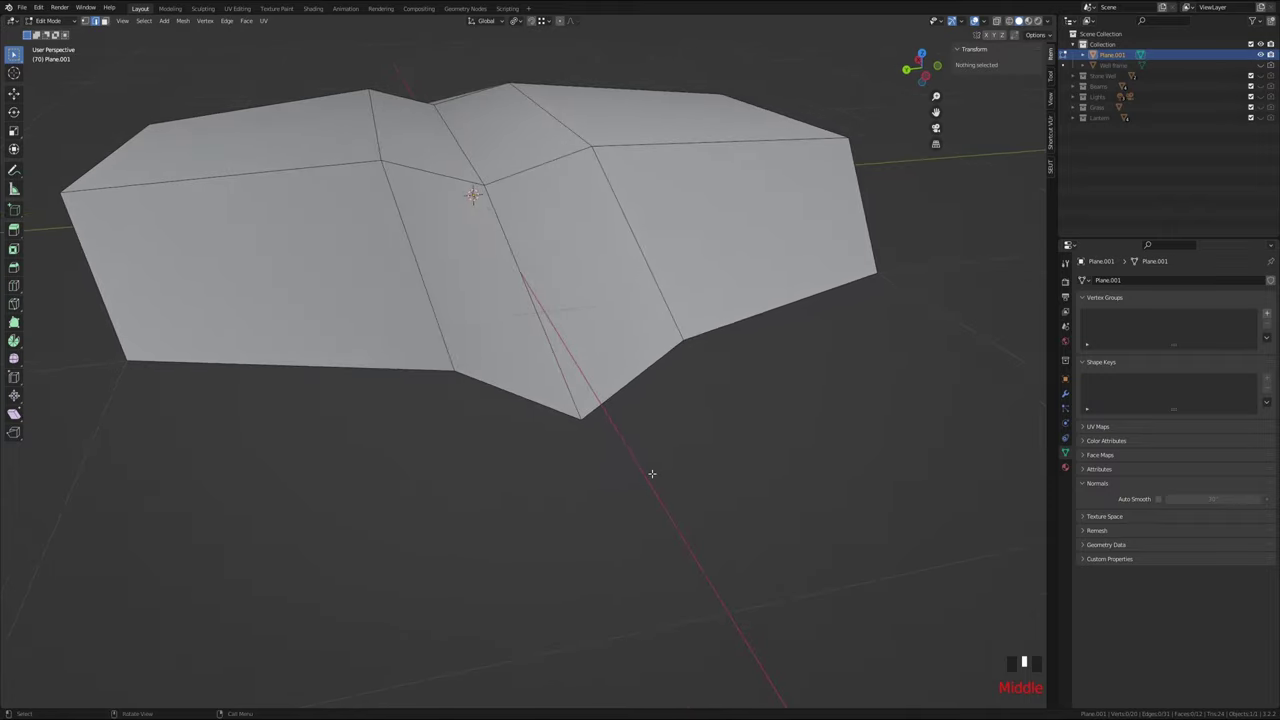
{"action": "left_click", "coordinate": [525, 399]}
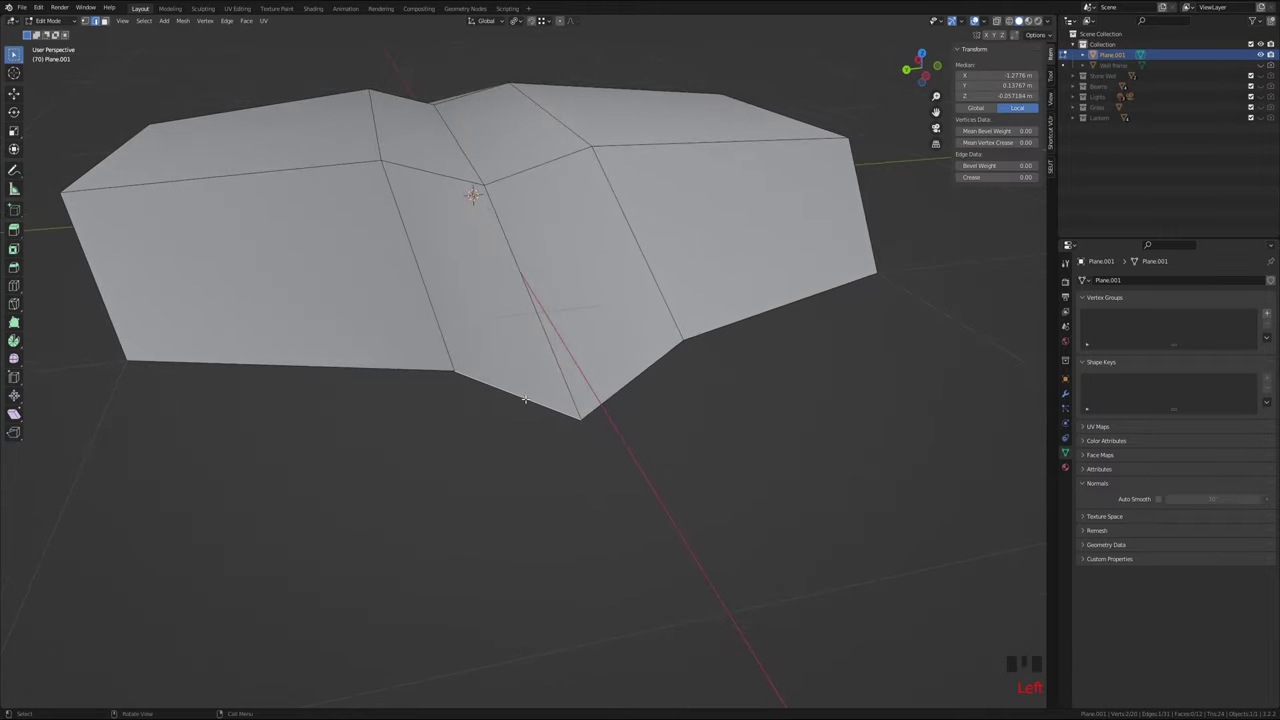
{"action": "left_click", "coordinate": [619, 392], "text": "shift"}
{"action": "left_click", "coordinate": [550, 397]}
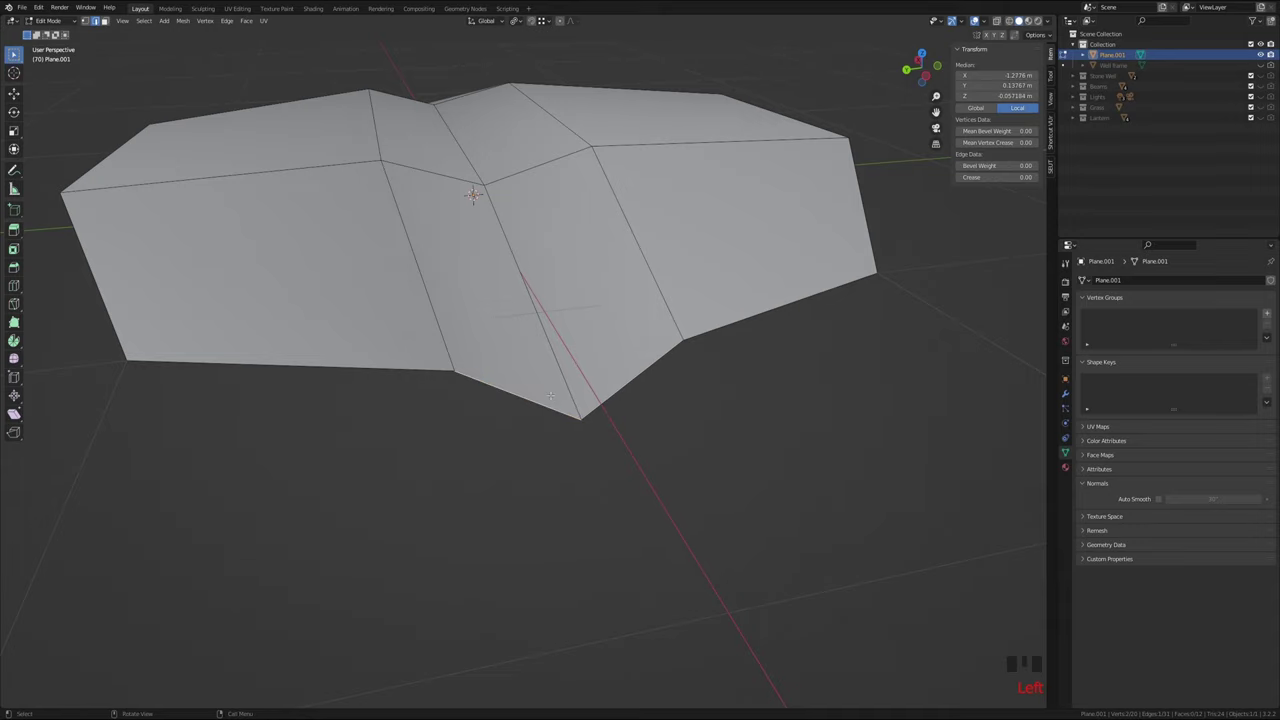
{"action": "left_click", "coordinate": [625, 385], "text": "shift"}
{"action": "middle_click_drag", "start_coordinate": [586, 432], "coordinate": [746, 251]}
{"action": "scroll", "coordinate": [620, 503], "scroll_direction": "up", "scroll_amount": 5}
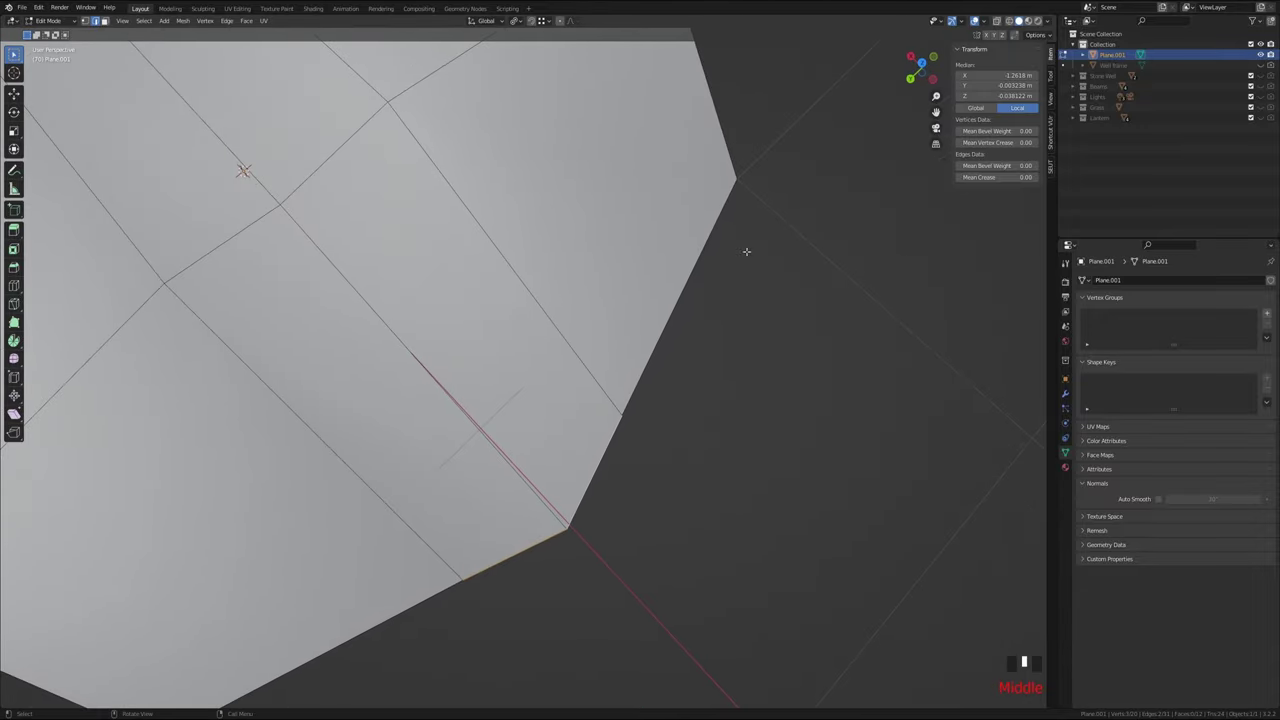
In Top Orthographic view, extrude the tip edges about 0.149 m along X
{"action": "left_click", "coordinate": [922, 65]}
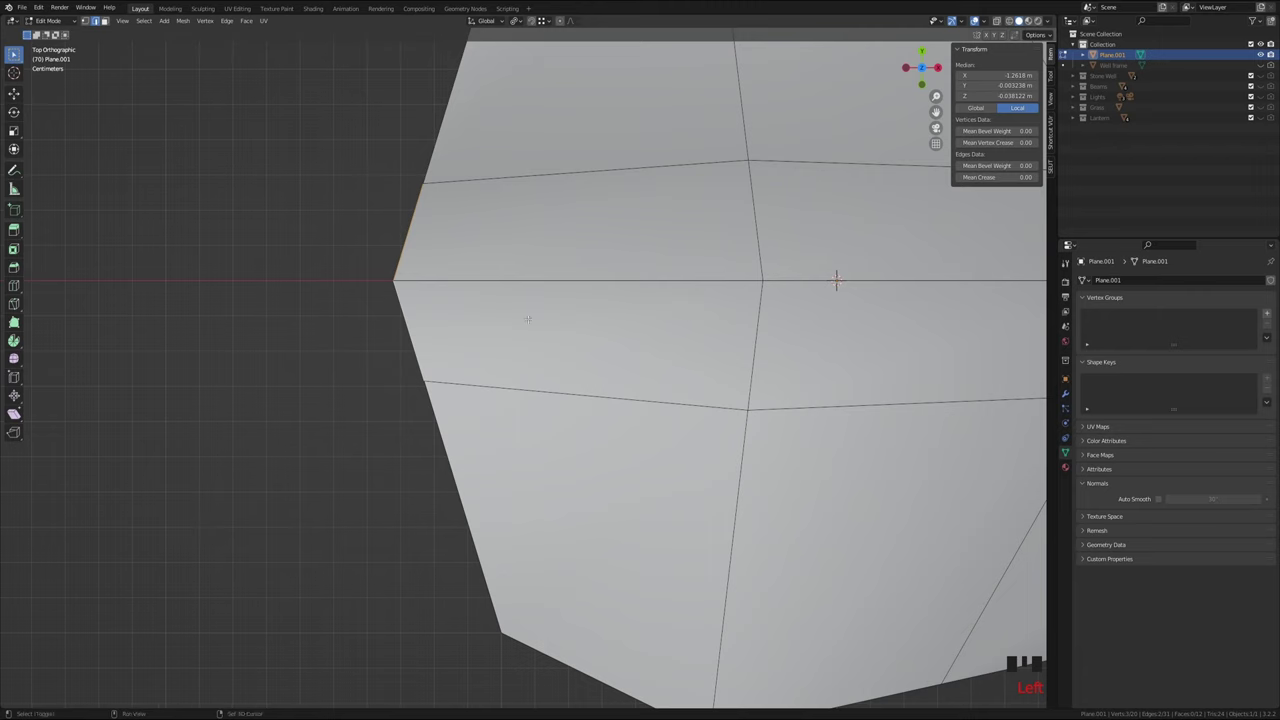
{"action": "middle_click_drag", "start_coordinate": [336, 294], "coordinate": [578, 419], "text": "shift"}
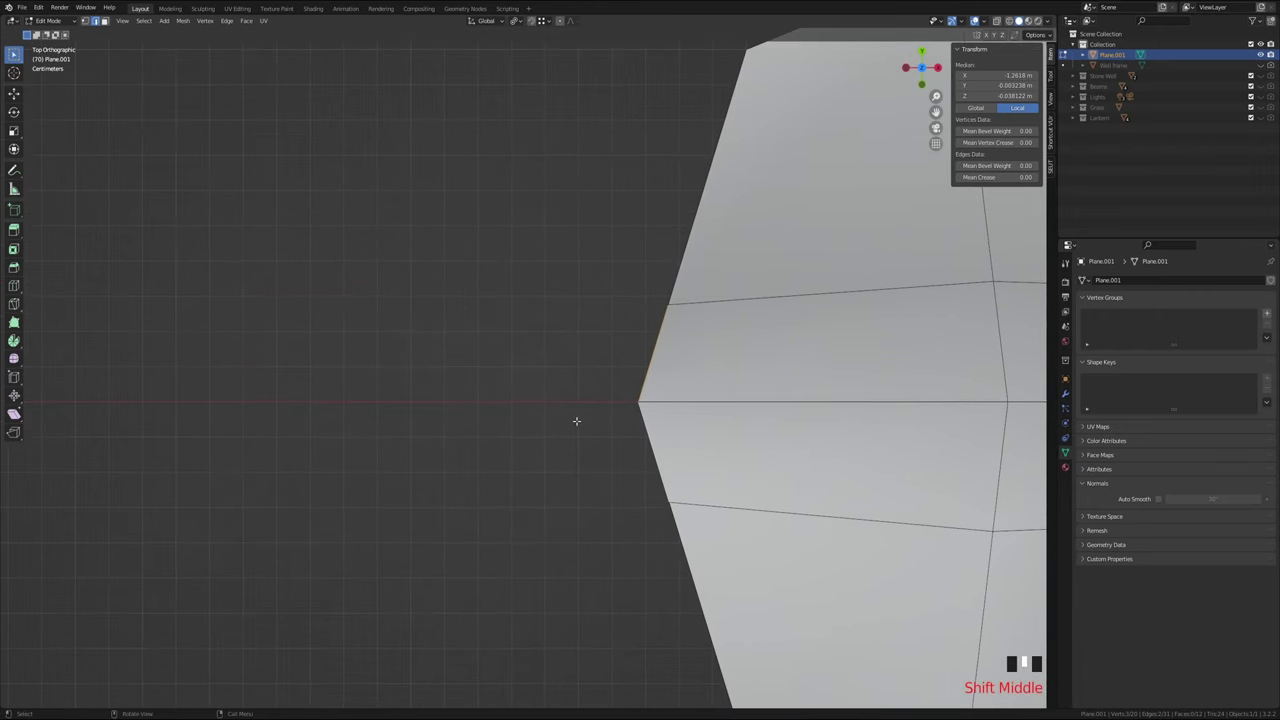
{"action": "key", "text": "e"}
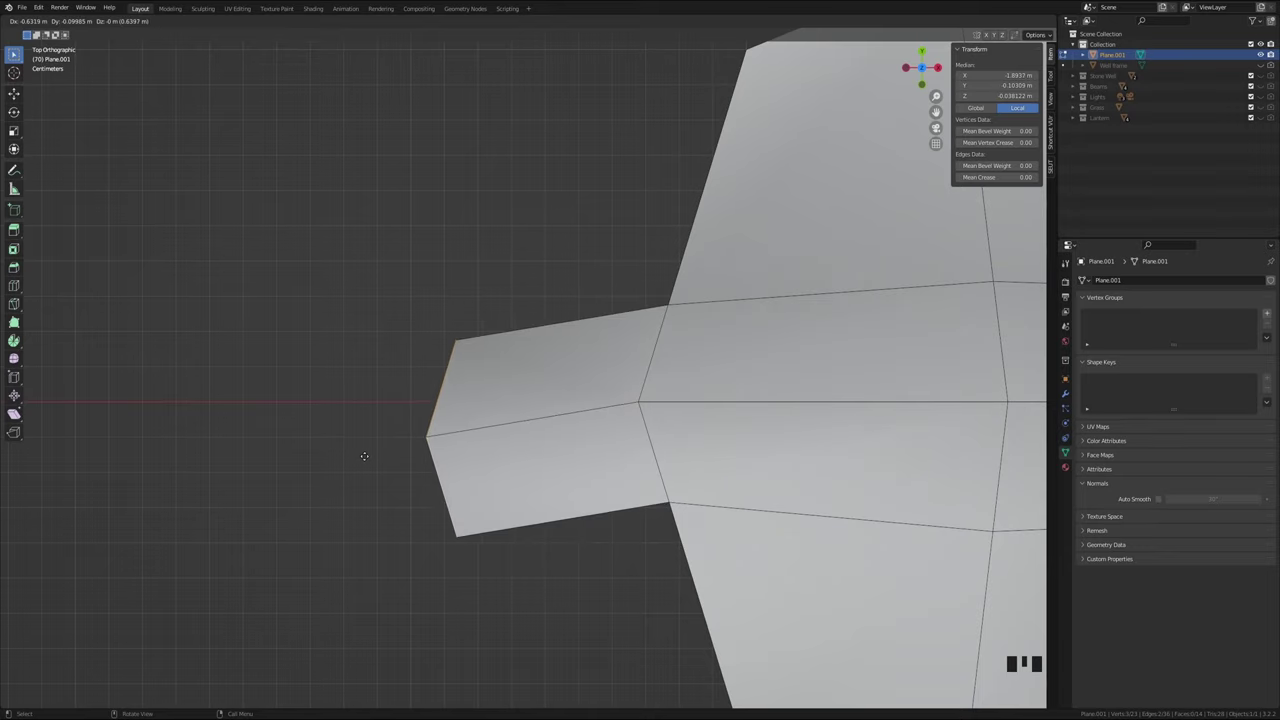
{"action": "key", "text": "x"}
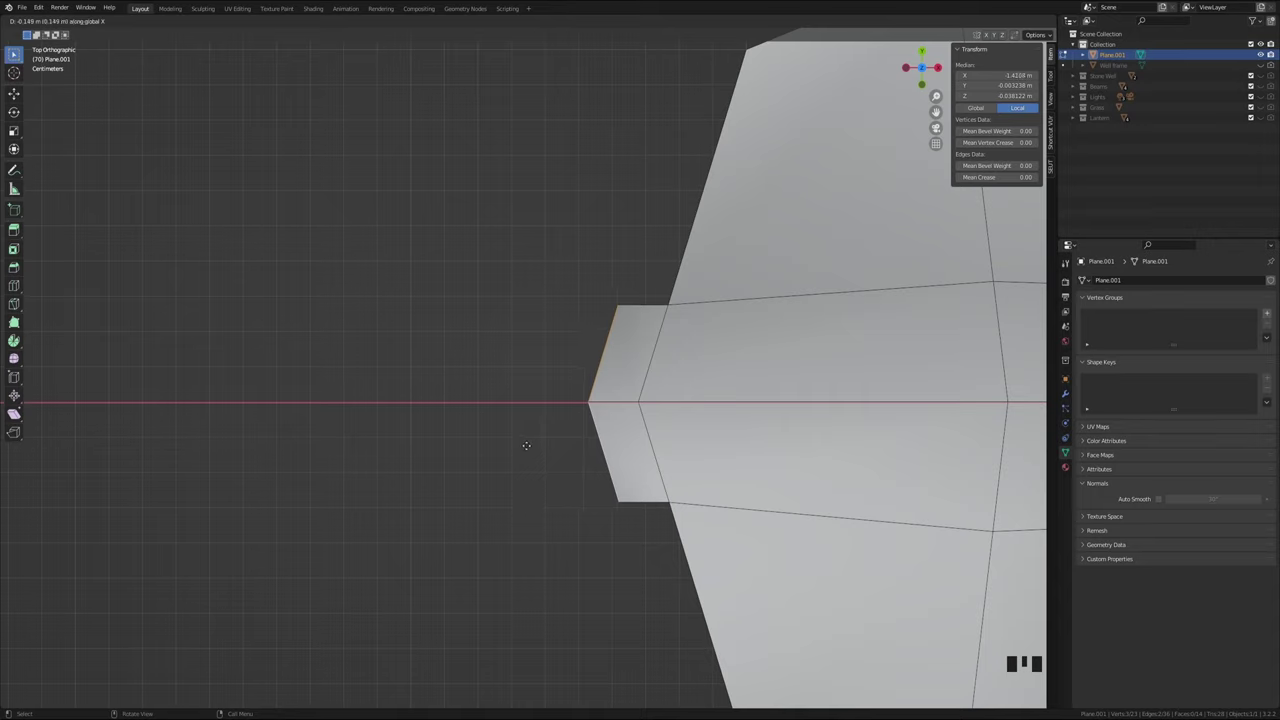
{"action": "left_click", "coordinate": [526, 445]}
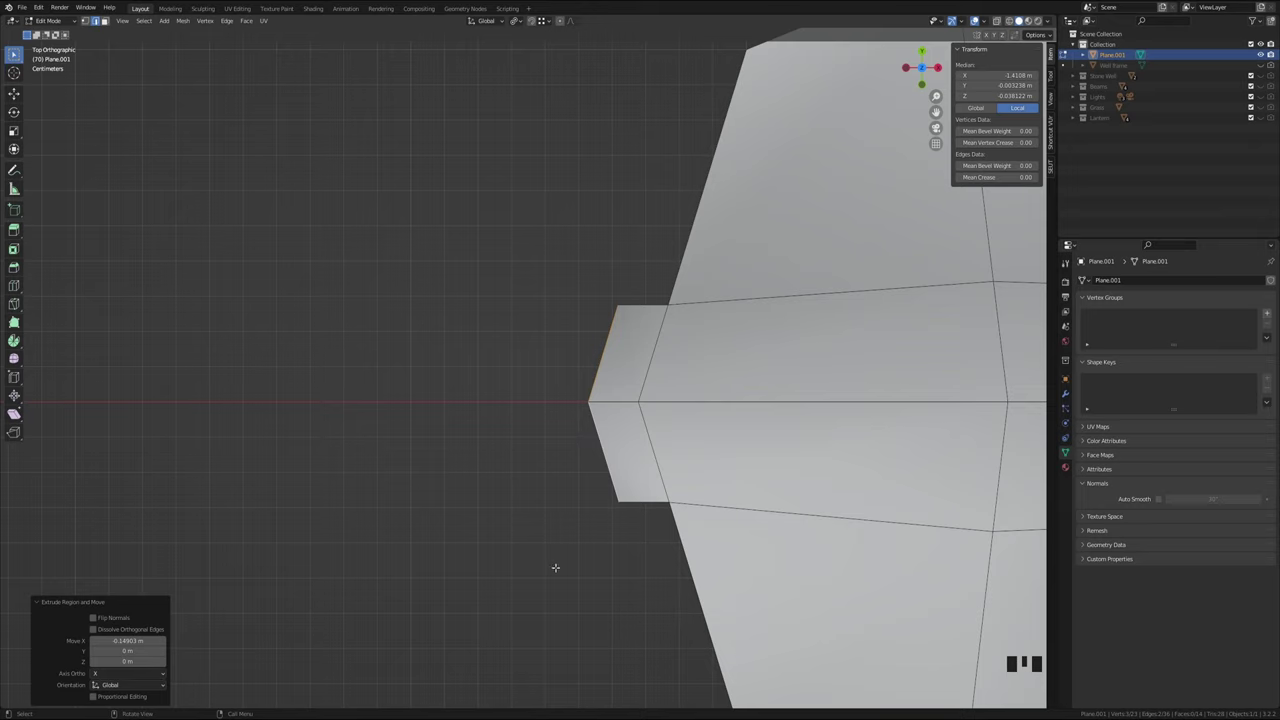
Scale the extruded end to 0.216 and extrude it about 0.74 m along X into a thin stalk
{"action": "key", "text": "s"}
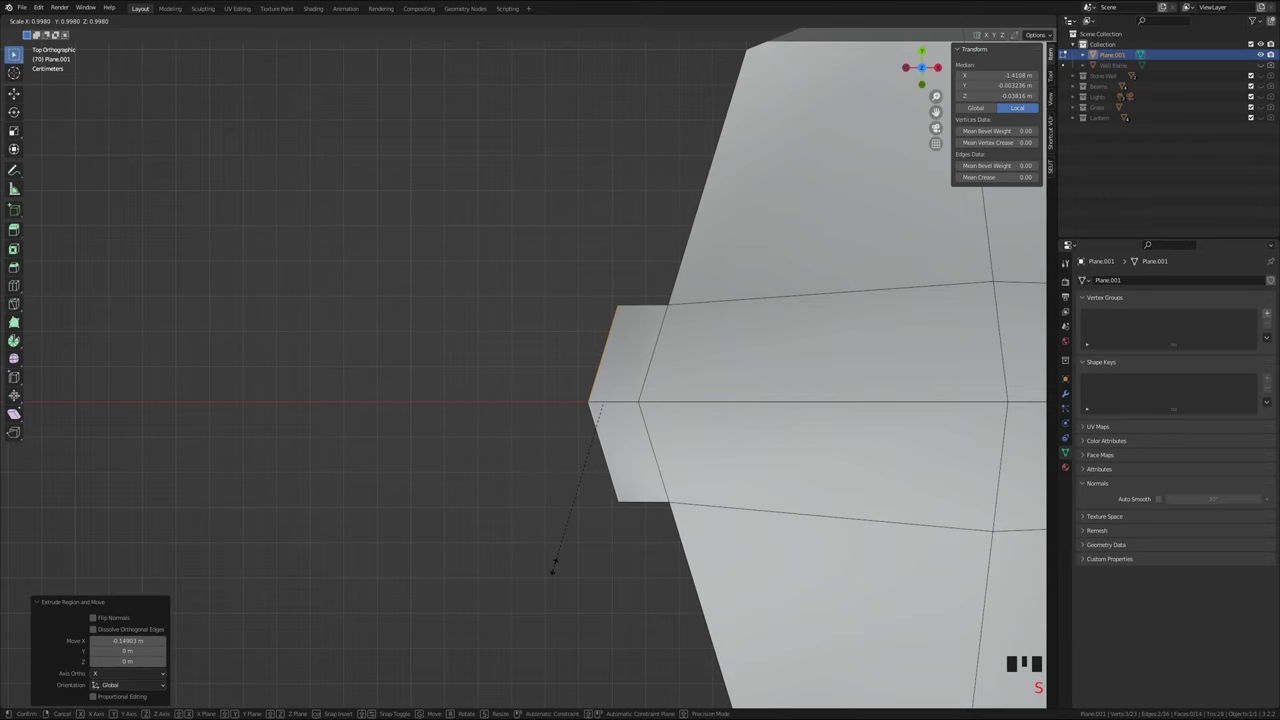
{"action": "left_click", "coordinate": [597, 439]}
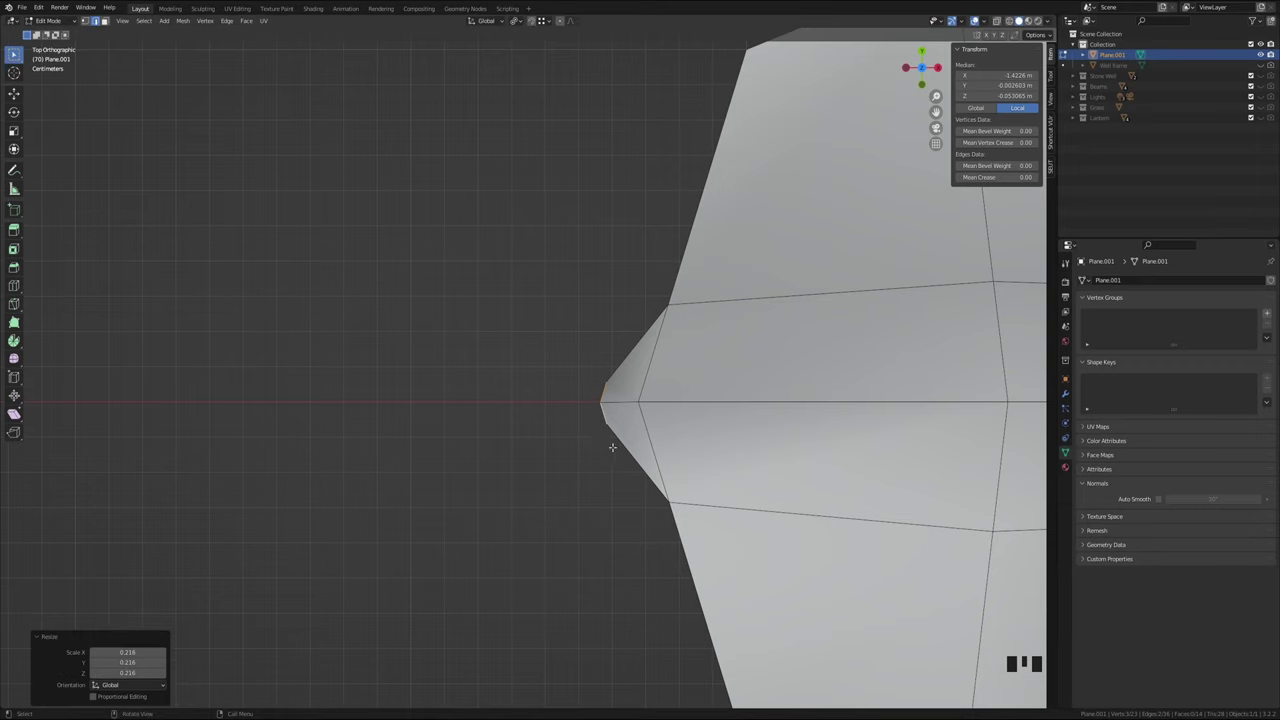
{"action": "key", "text": "e"}
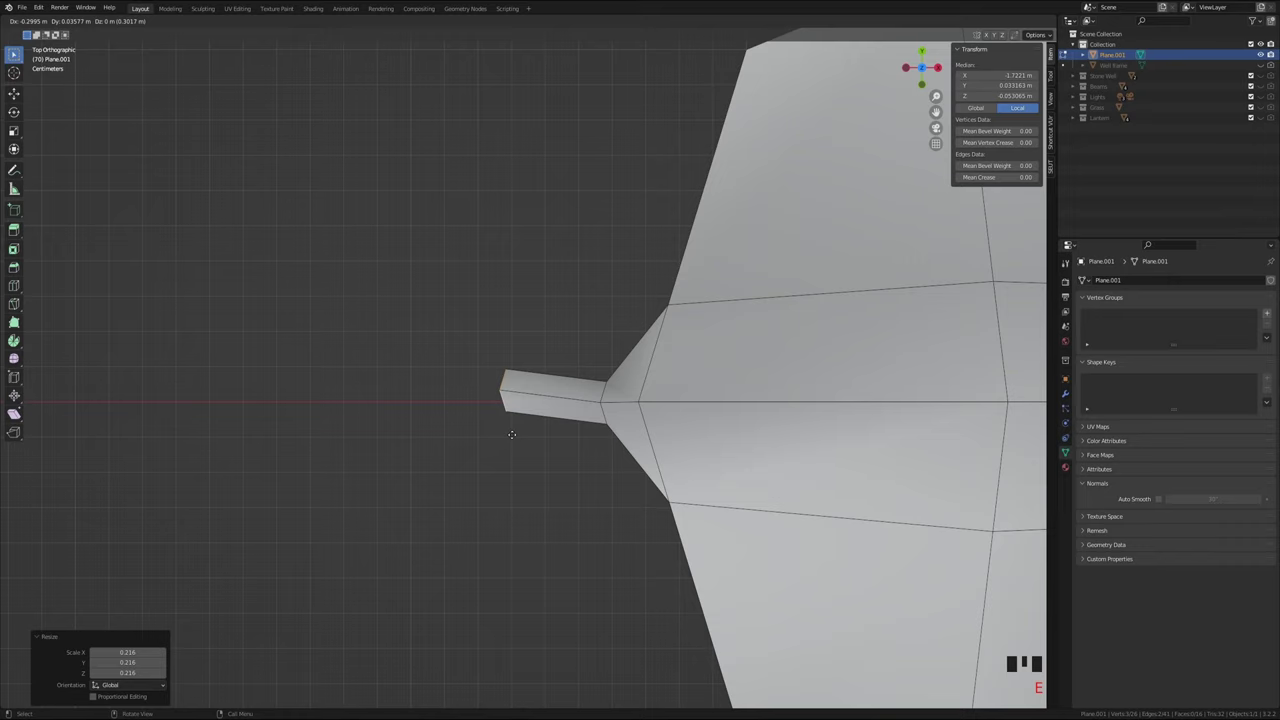
{"action": "key", "text": "x"}
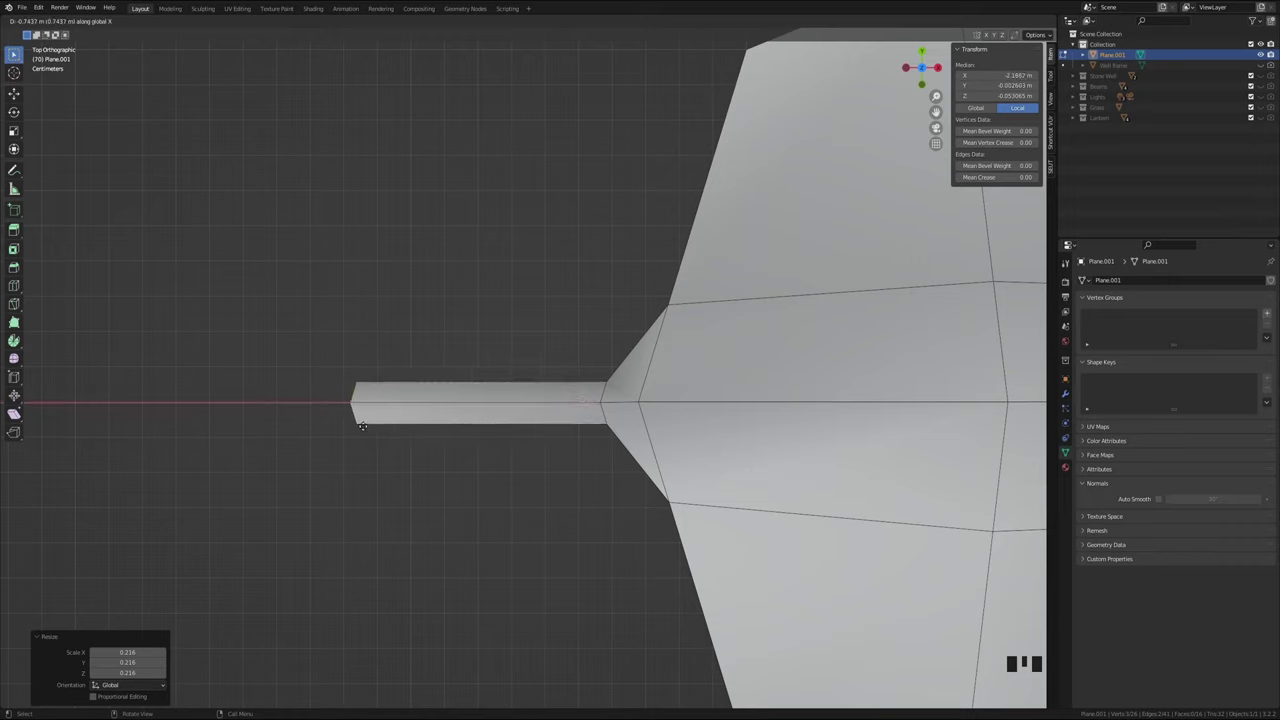
{"action": "left_click", "coordinate": [362, 426]}
{"action": "left_click", "coordinate": [530, 474]}
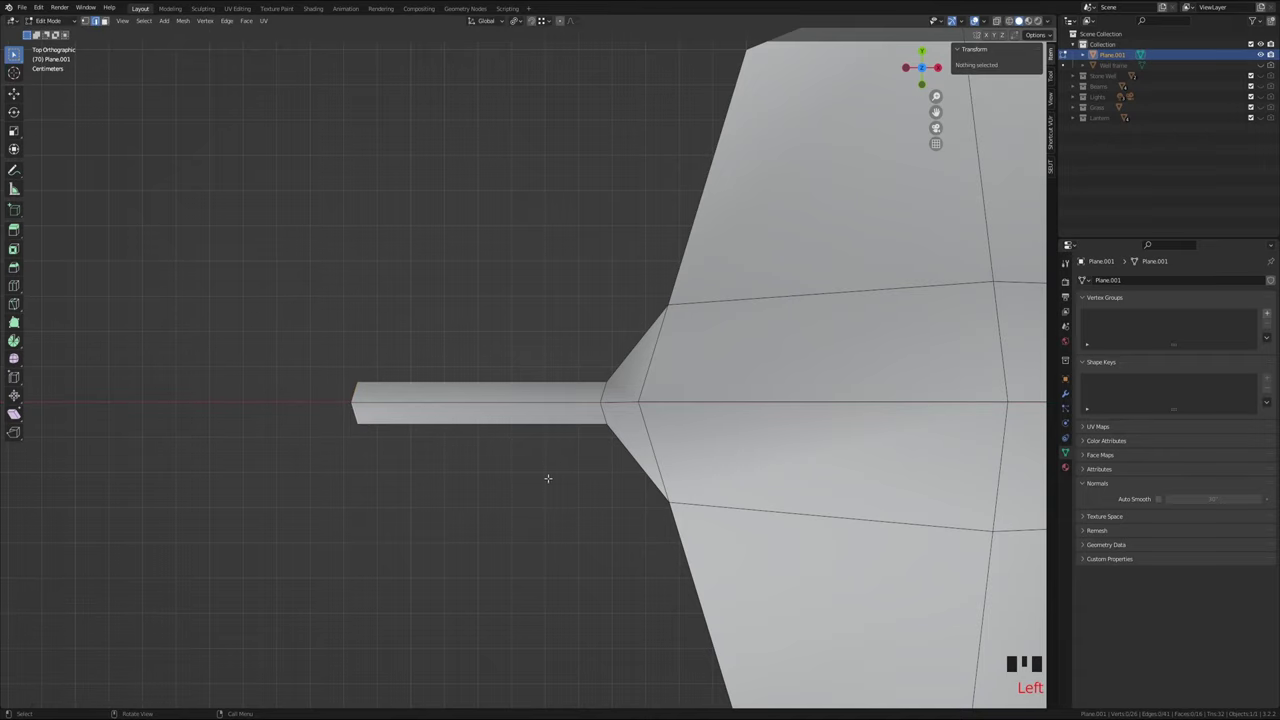
{"action": "middle_click_drag", "start_coordinate": [530, 476], "coordinate": [492, 349]}
Raise the vertex near the stalk's base 0.0417 m along Z
{"action": "middle_click_drag", "start_coordinate": [564, 375], "coordinate": [491, 368], "text": "shift"}
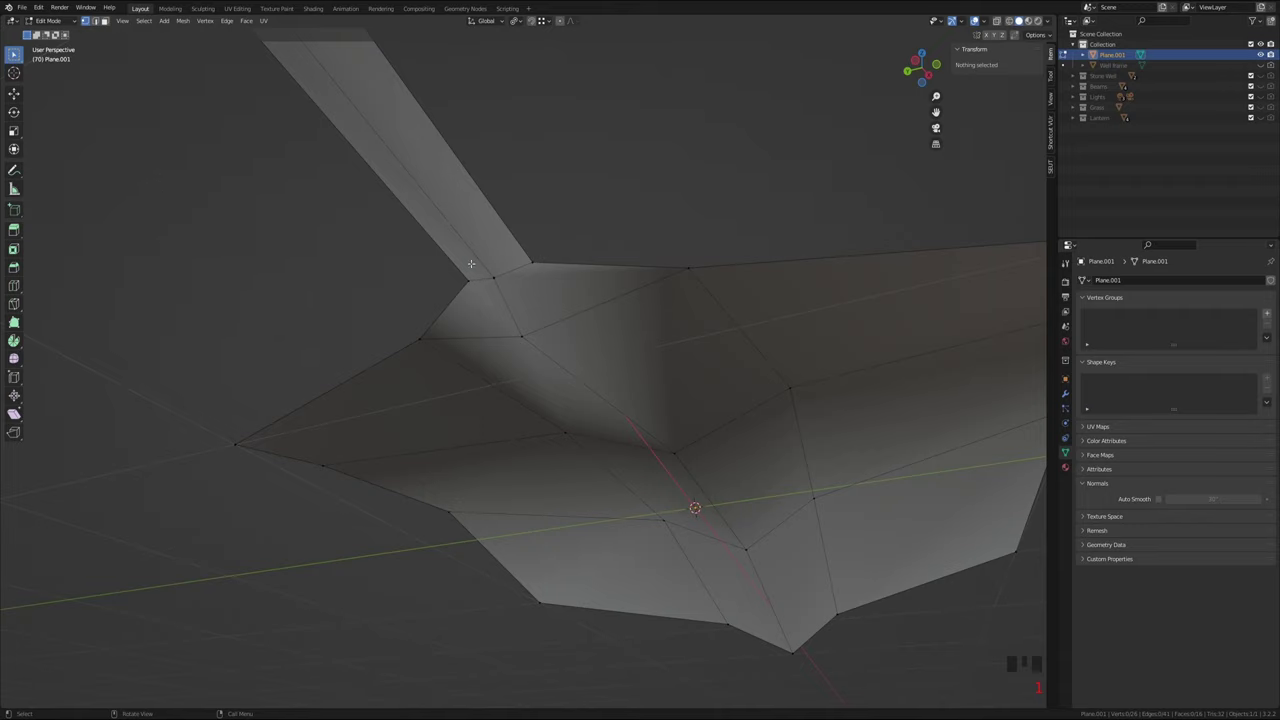
{"action": "left_click", "coordinate": [519, 335]}
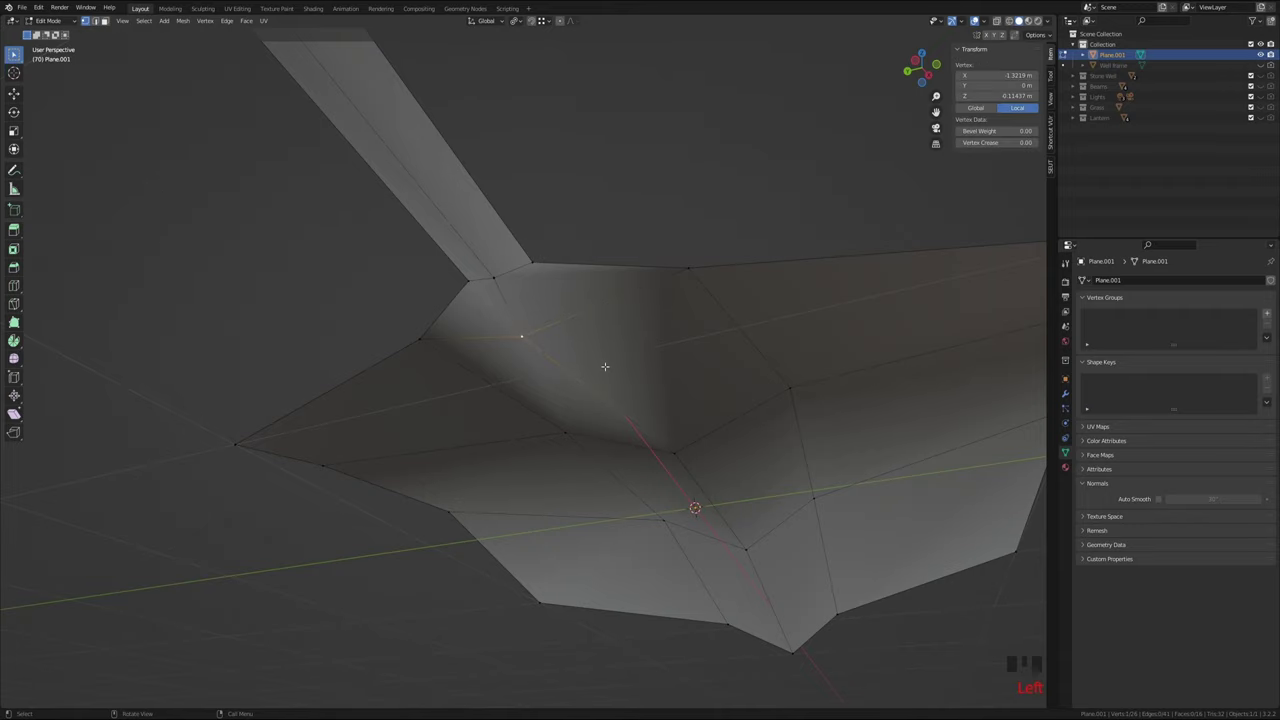
{"action": "mouse_move", "coordinate": [605, 366]}
{"action": "middle_mouse_down", "text": "shift"}
{"action": "mouse_move", "coordinate": [563, 366]}
{"action": "mouse_move", "coordinate": [551, 383]}
{"action": "mouse_move", "coordinate": [607, 370]}
{"action": "middle_mouse_up", "text": "shift"}
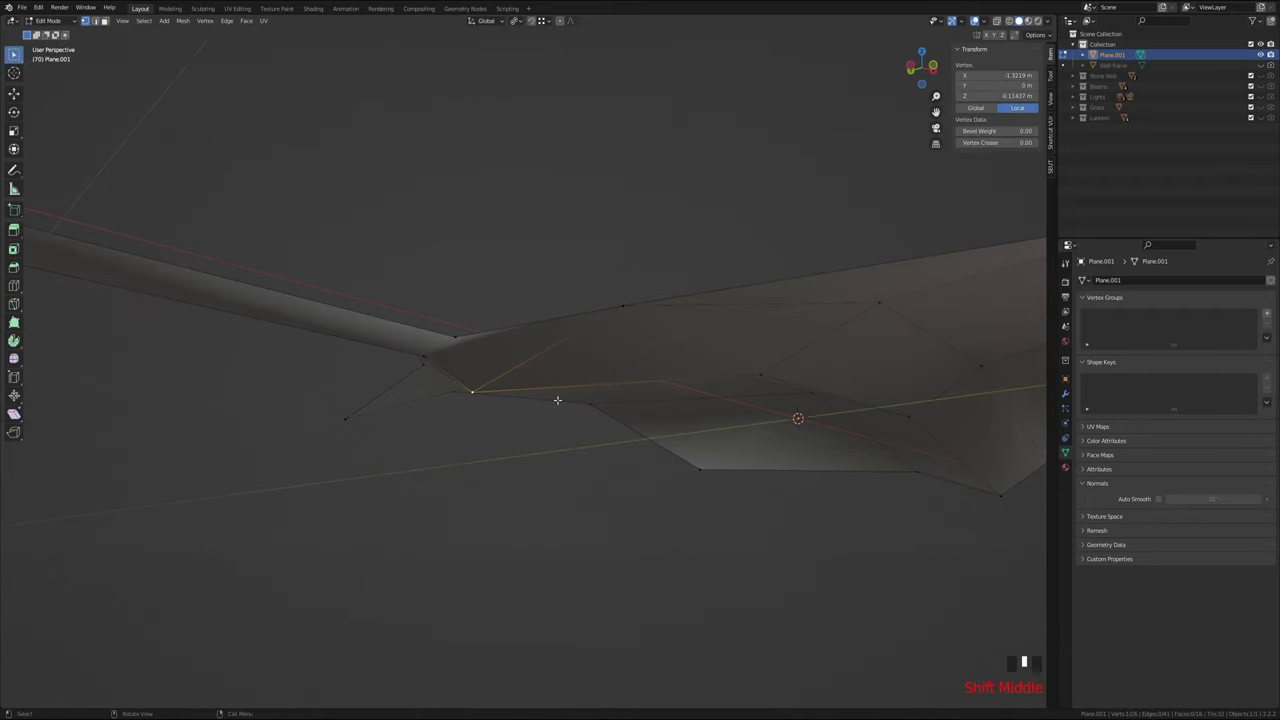
{"action": "key", "text": "g"}
{"action": "key", "text": "z"}
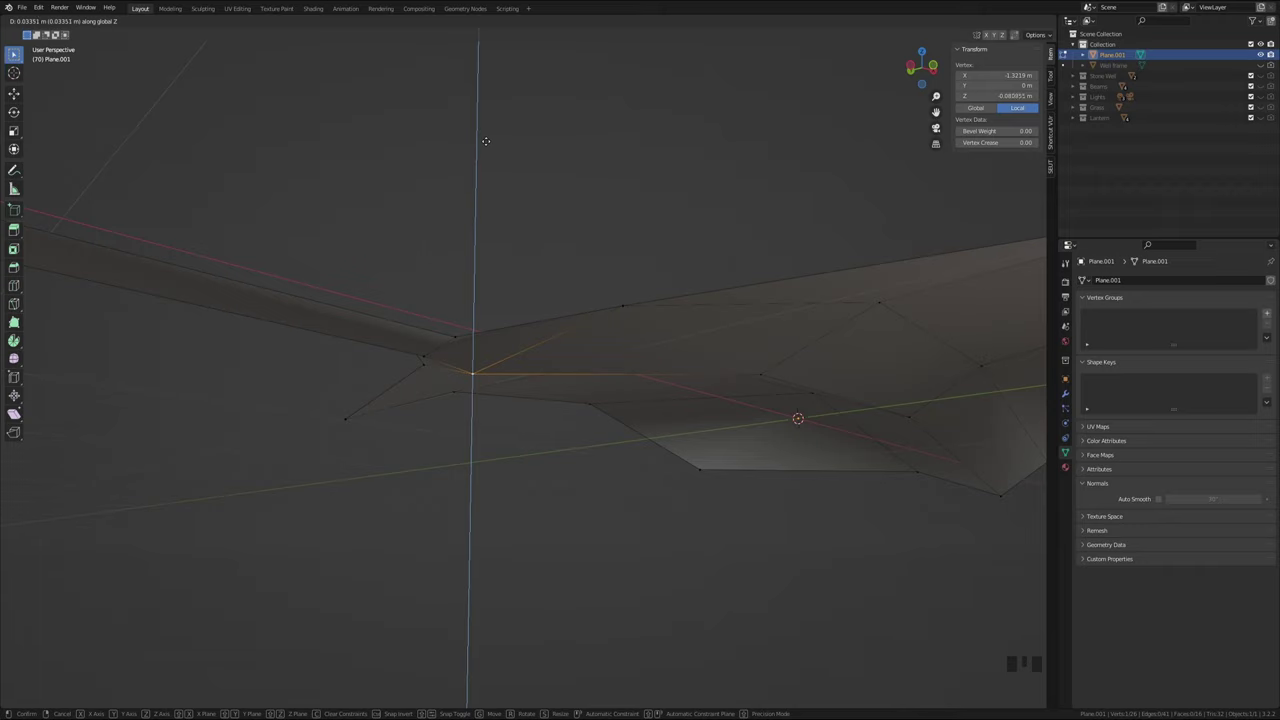
{"action": "left_click", "coordinate": [499, 95]}
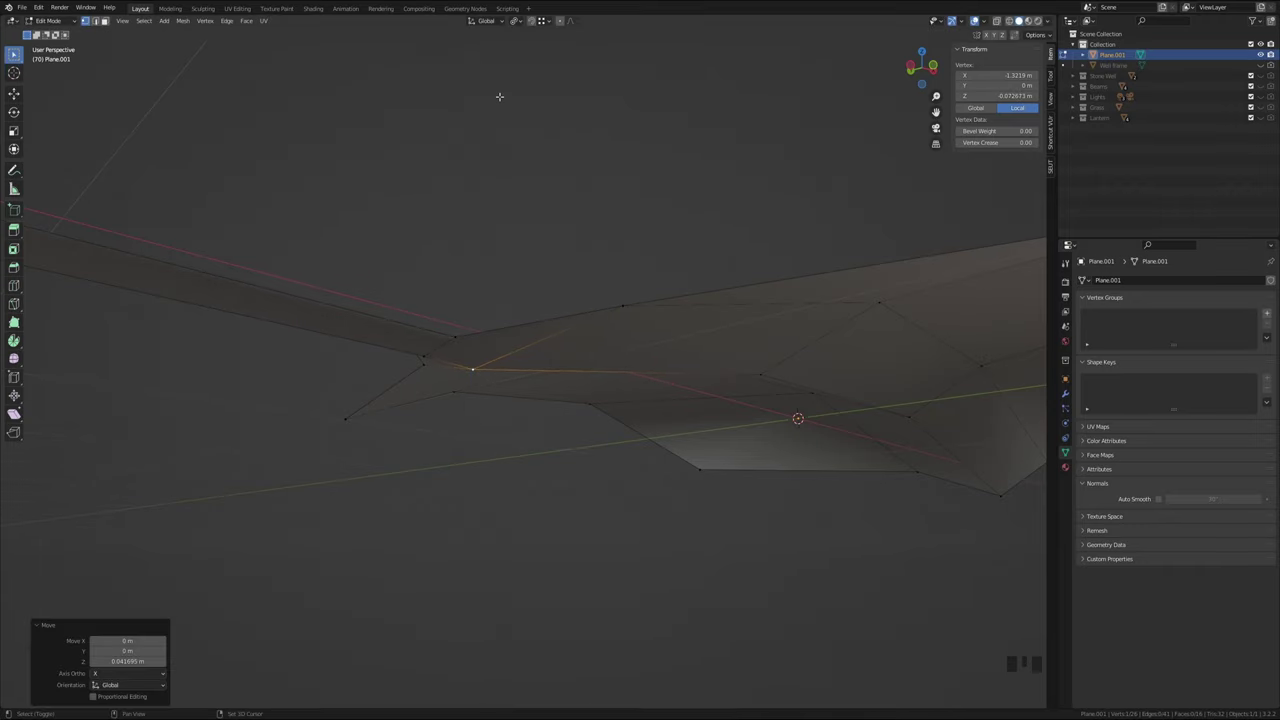
Box-select the stem strip's vertices at the leaf's base
{"action": "middle_click_drag", "start_coordinate": [628, 251], "coordinate": [554, 448]}
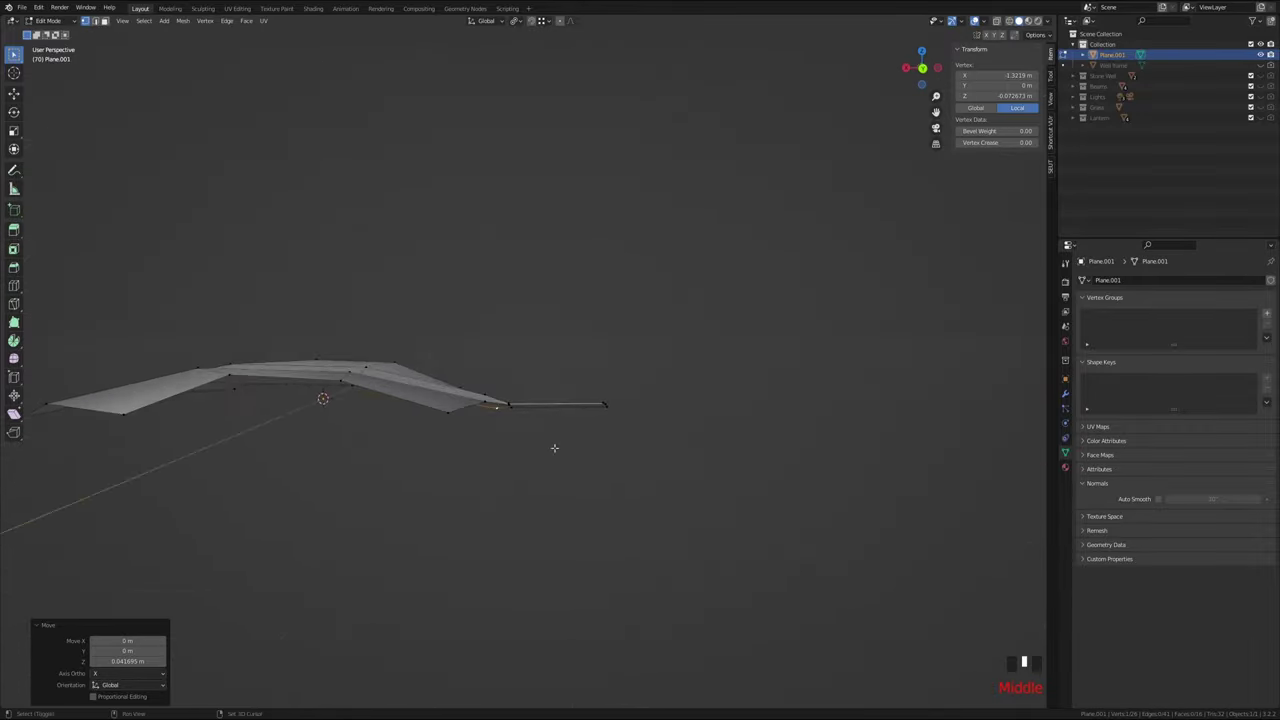
{"action": "scroll", "coordinate": [531, 466], "scroll_direction": "up", "scroll_amount": 5}
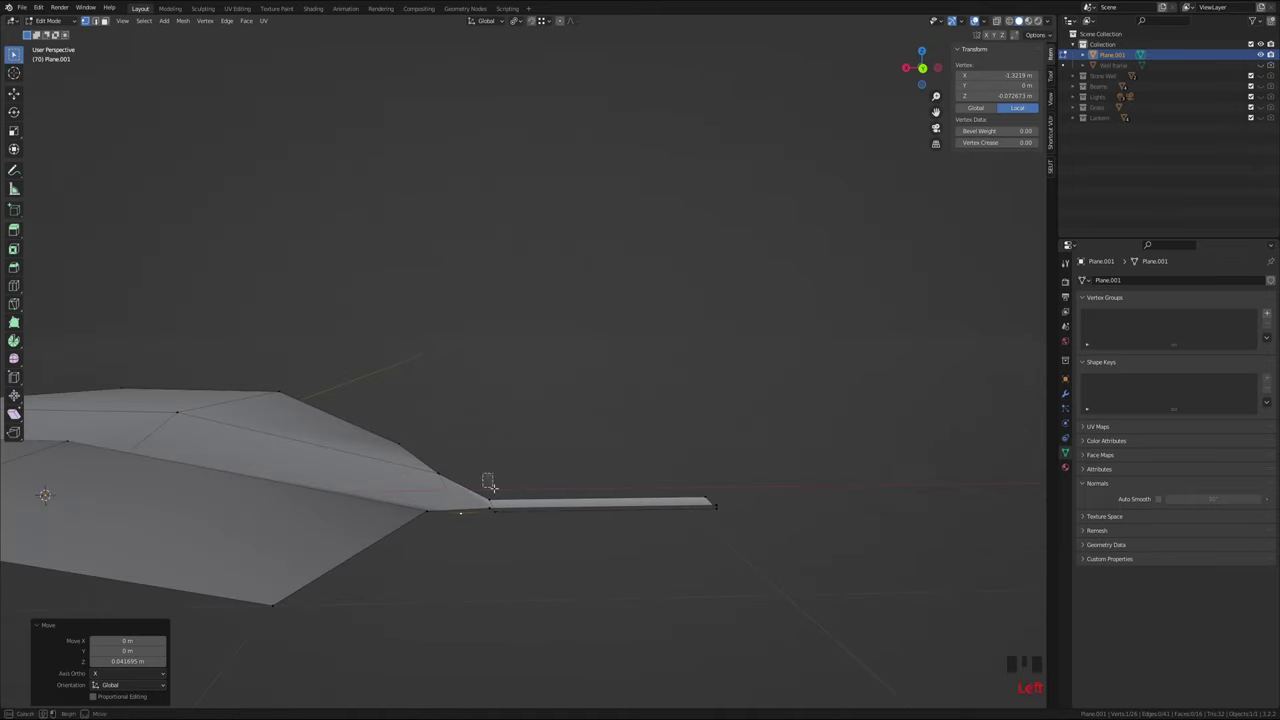
{"action": "left_click_drag", "start_coordinate": [483, 473], "coordinate": [521, 537], "text": "shift"}
{"action": "left_click_drag", "start_coordinate": [662, 473], "coordinate": [720, 516], "text": "shift"}
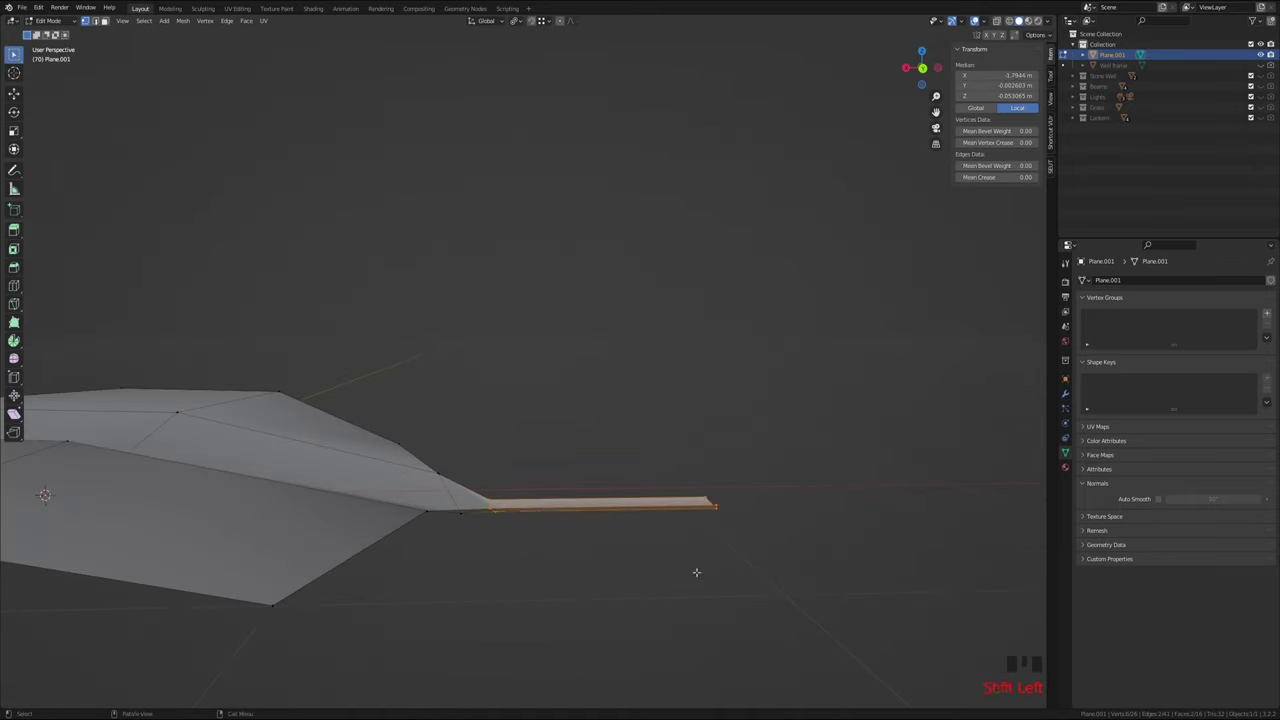
From the back view, tilt the stem strip downward by 5.98°
{"action": "left_click", "coordinate": [922, 68]}
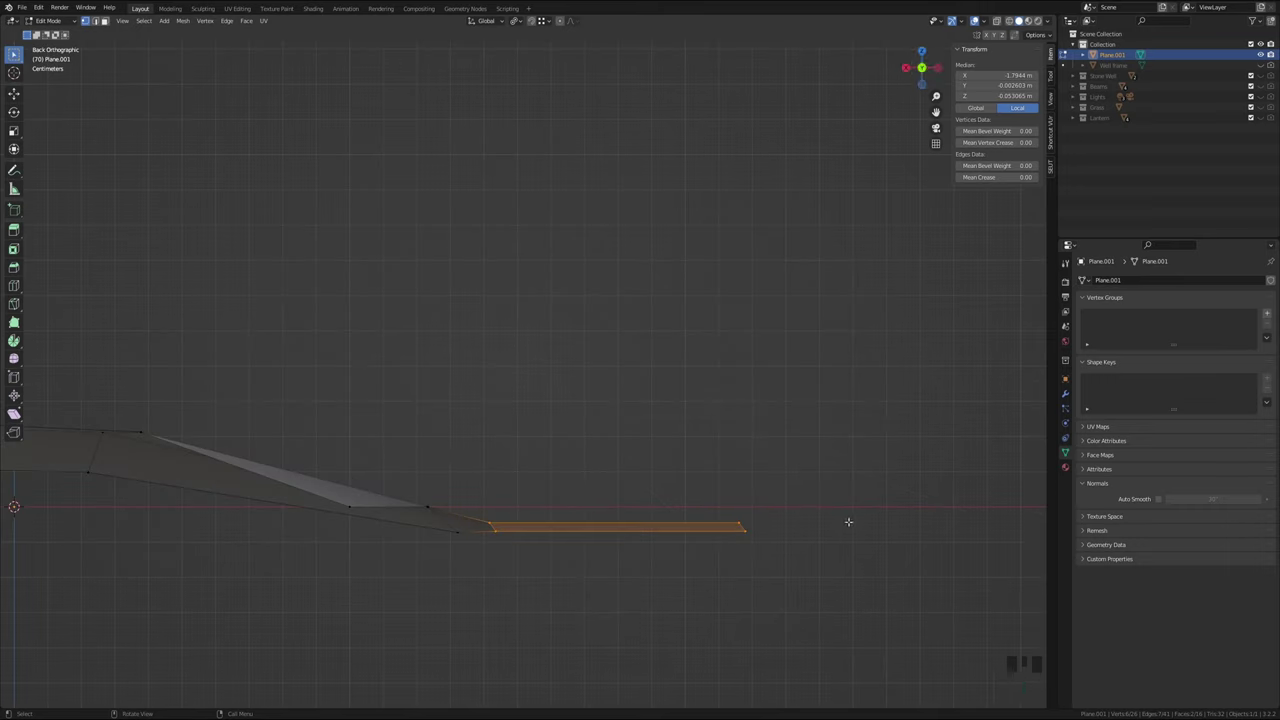
{"action": "key", "text": "r"}
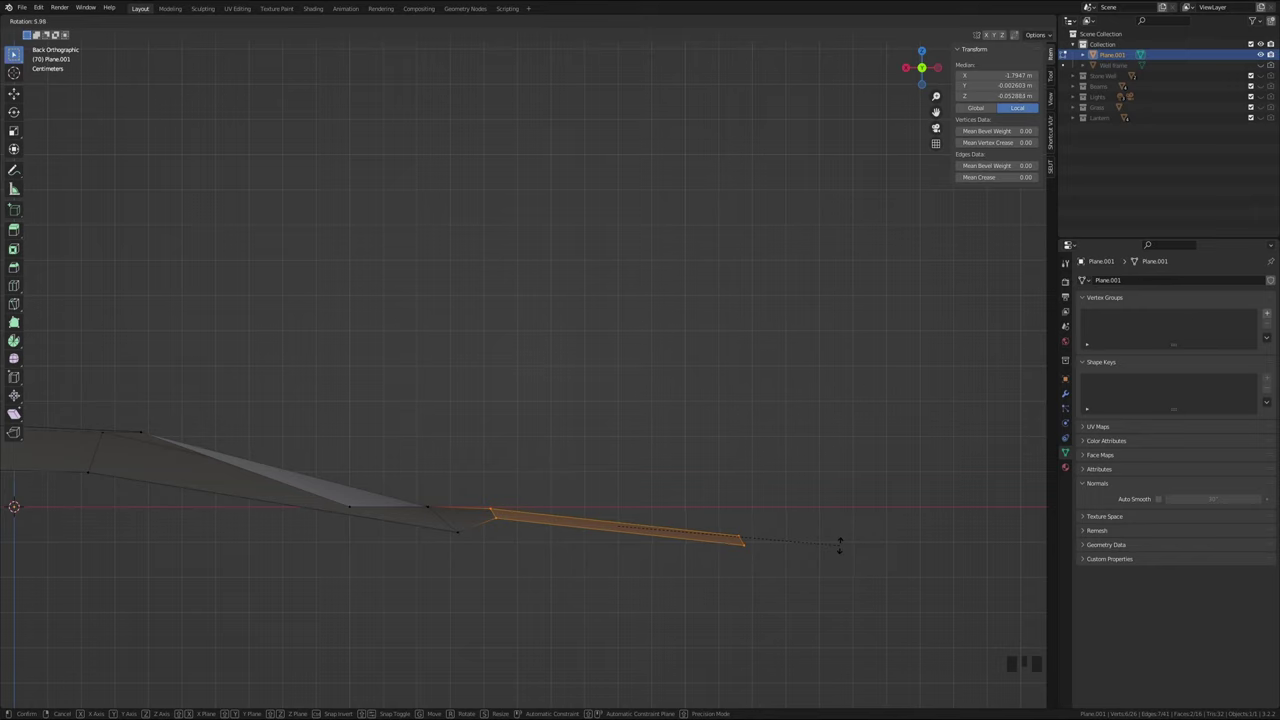
{"action": "left_click", "coordinate": [839, 545]}
Lower the stem strip slightly along Z, deselect it, and return to Object Mode
{"action": "key", "text": "g"}
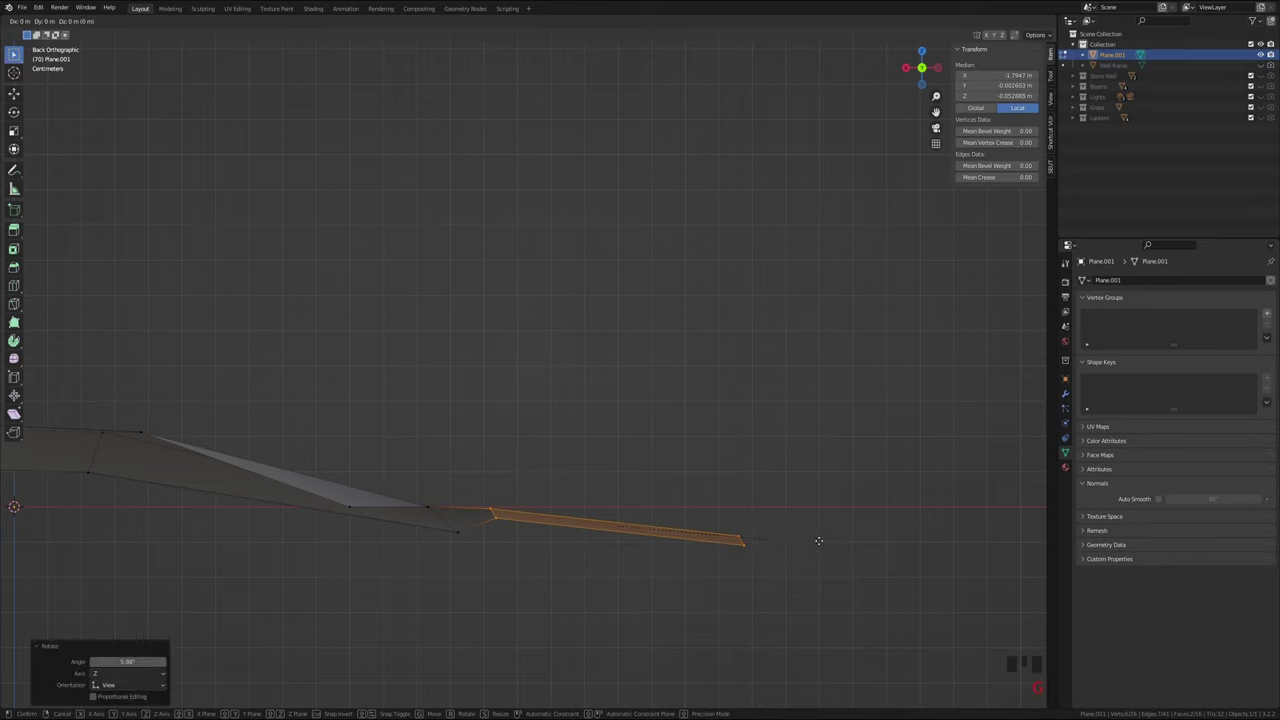
{"action": "key", "text": "z"}
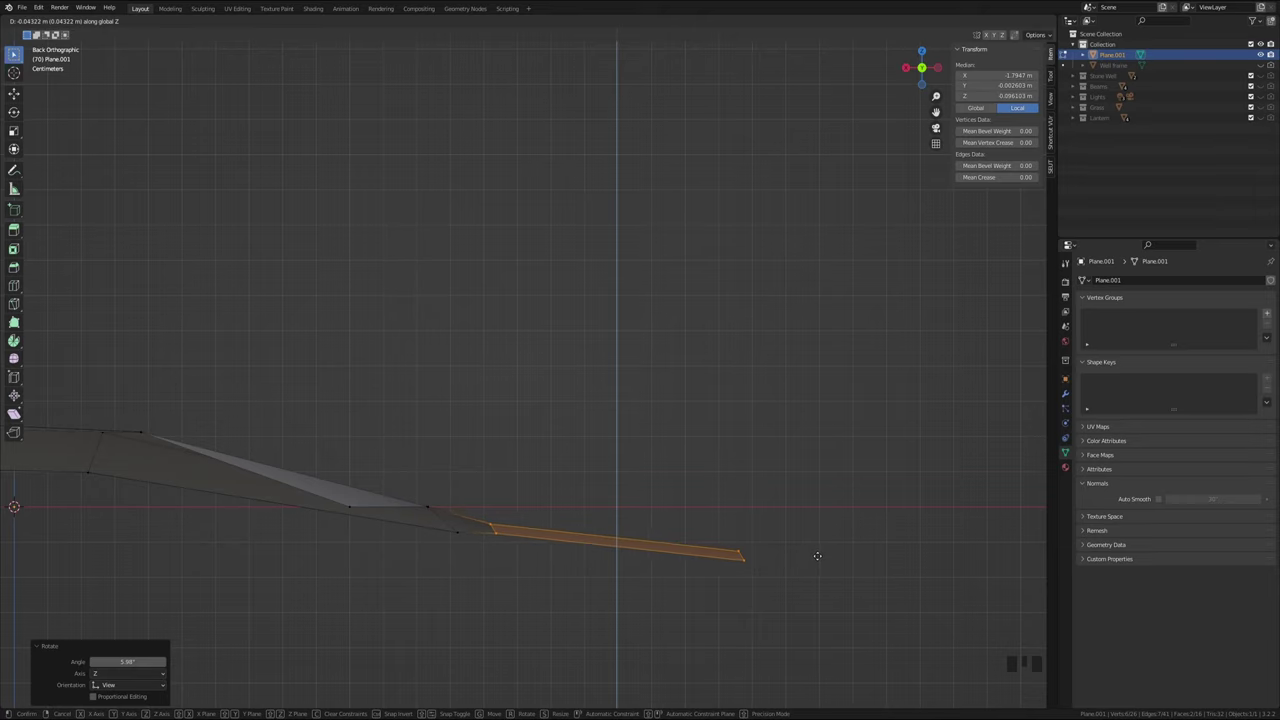
{"action": "left_click", "coordinate": [817, 556]}
{"action": "left_click", "coordinate": [811, 443]}
{"action": "middle_click_drag", "start_coordinate": [743, 397], "coordinate": [713, 308]}
{"action": "key", "text": "Tab"}
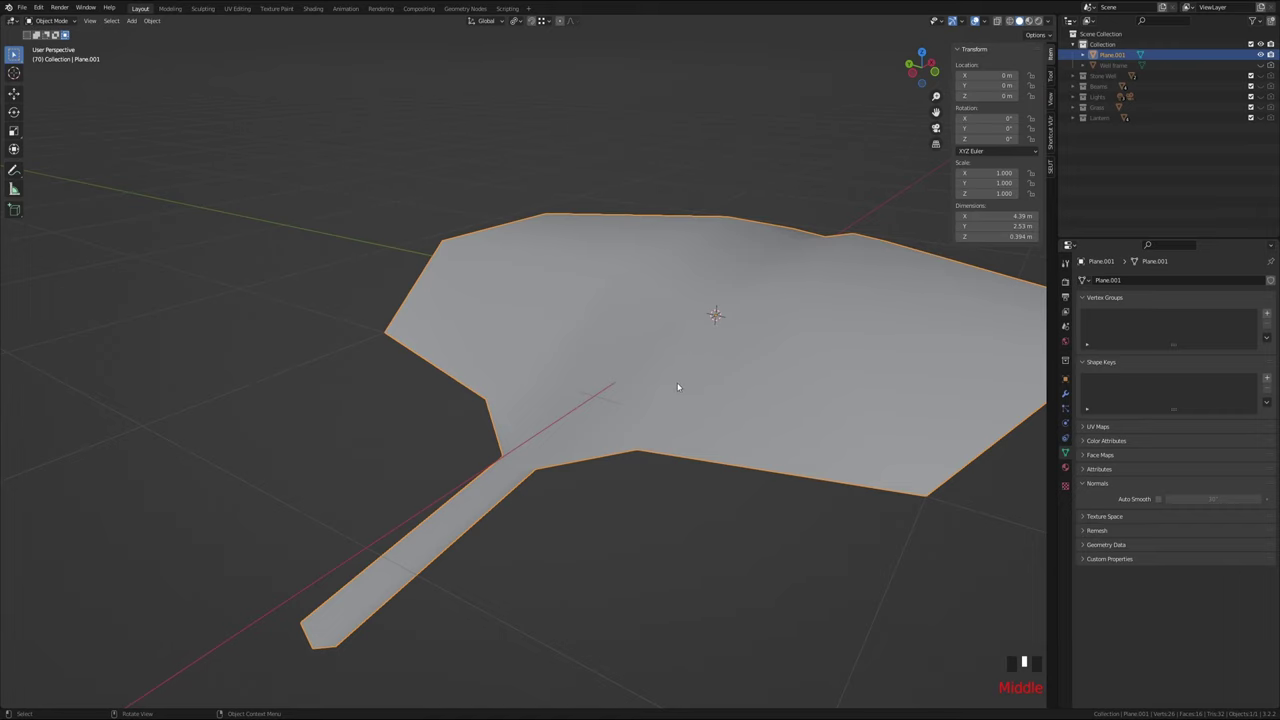
{"action": "middle_click_drag", "start_coordinate": [677, 387], "coordinate": [659, 447]}
{"action": "scroll", "coordinate": [650, 405], "scroll_direction": "down", "scroll_amount": 3}
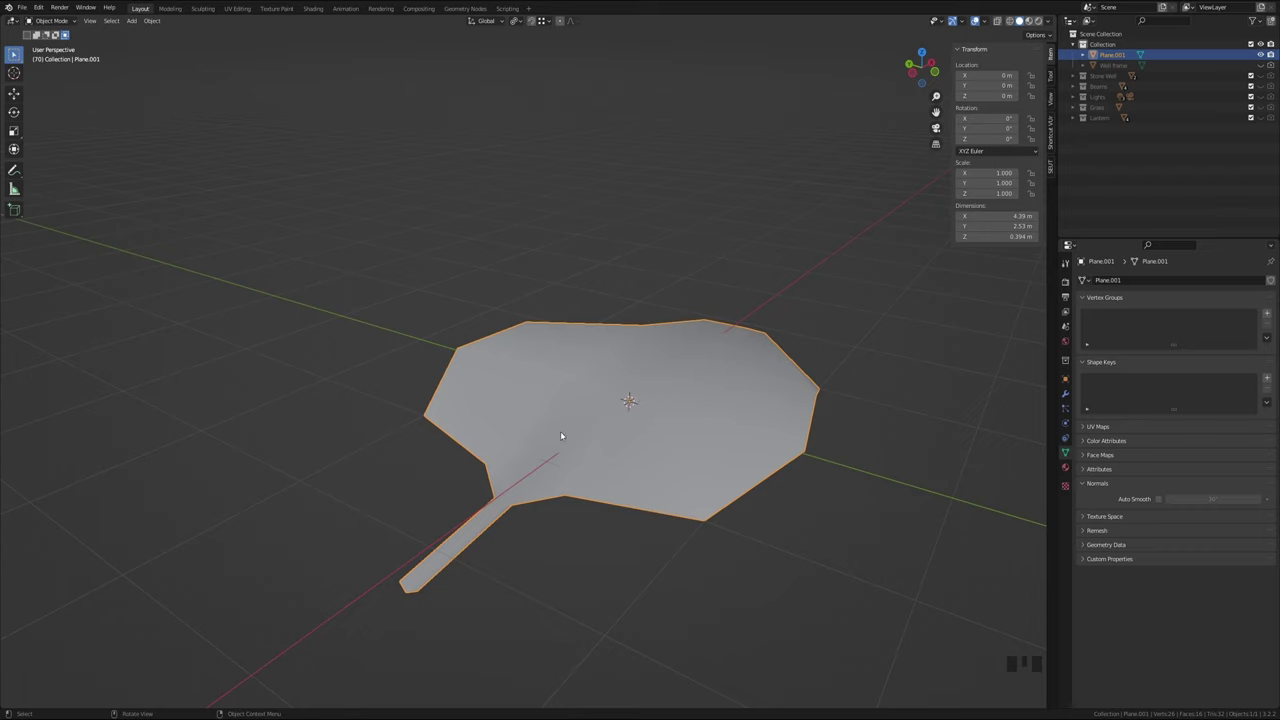
{"action": "key", "text": "r"}
{"action": "key", "text": "z"}
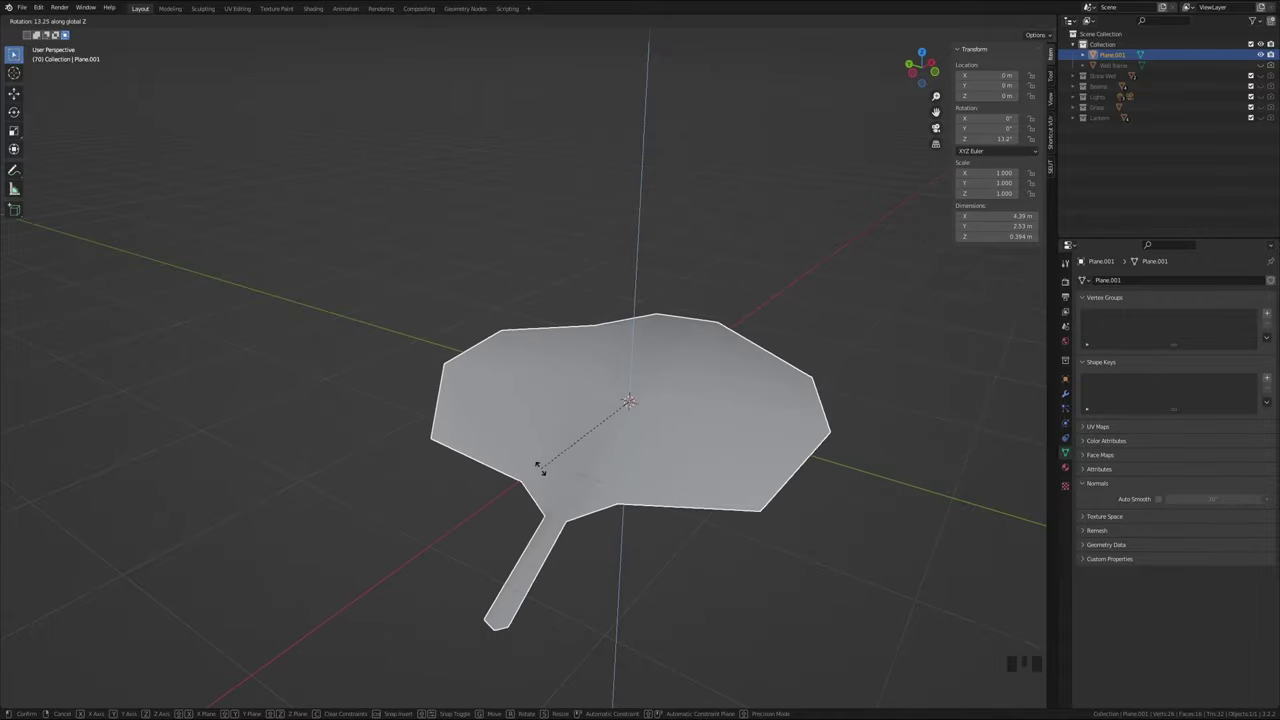
{"action": "right_click", "coordinate": [544, 461]}
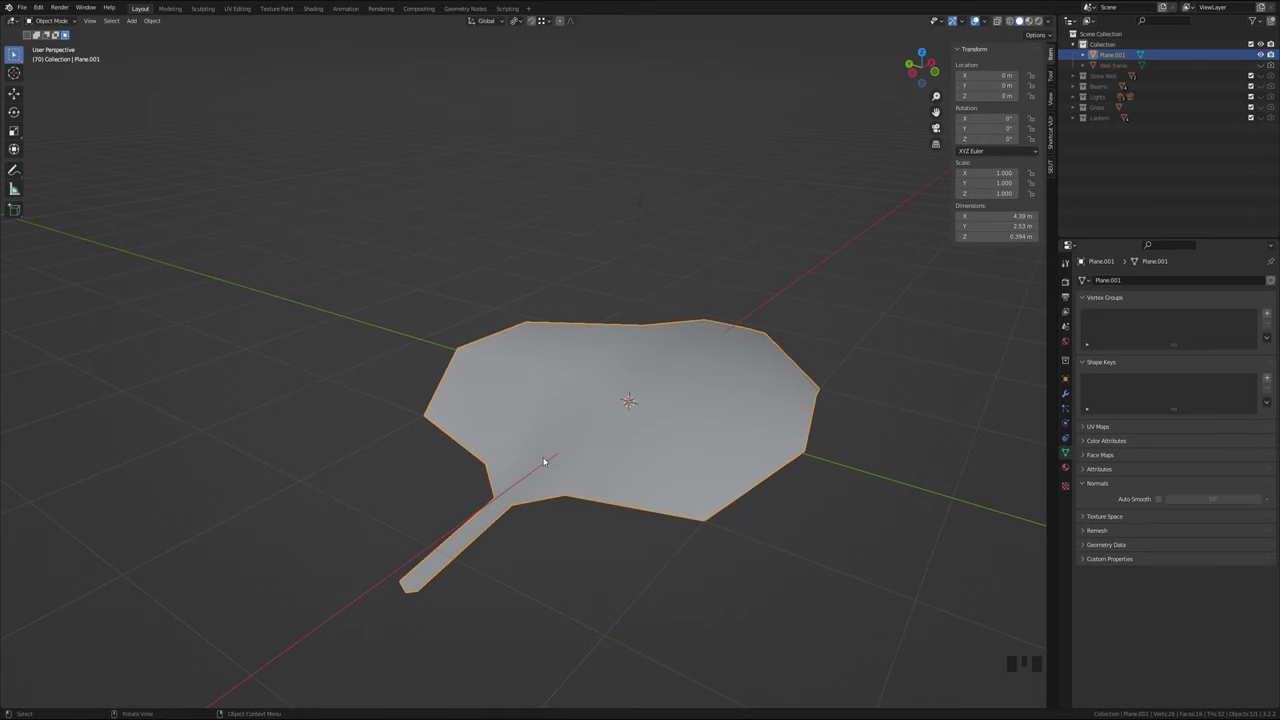
{"action": "middle_click_drag", "start_coordinate": [616, 486], "coordinate": [699, 463], "text": "shift"}
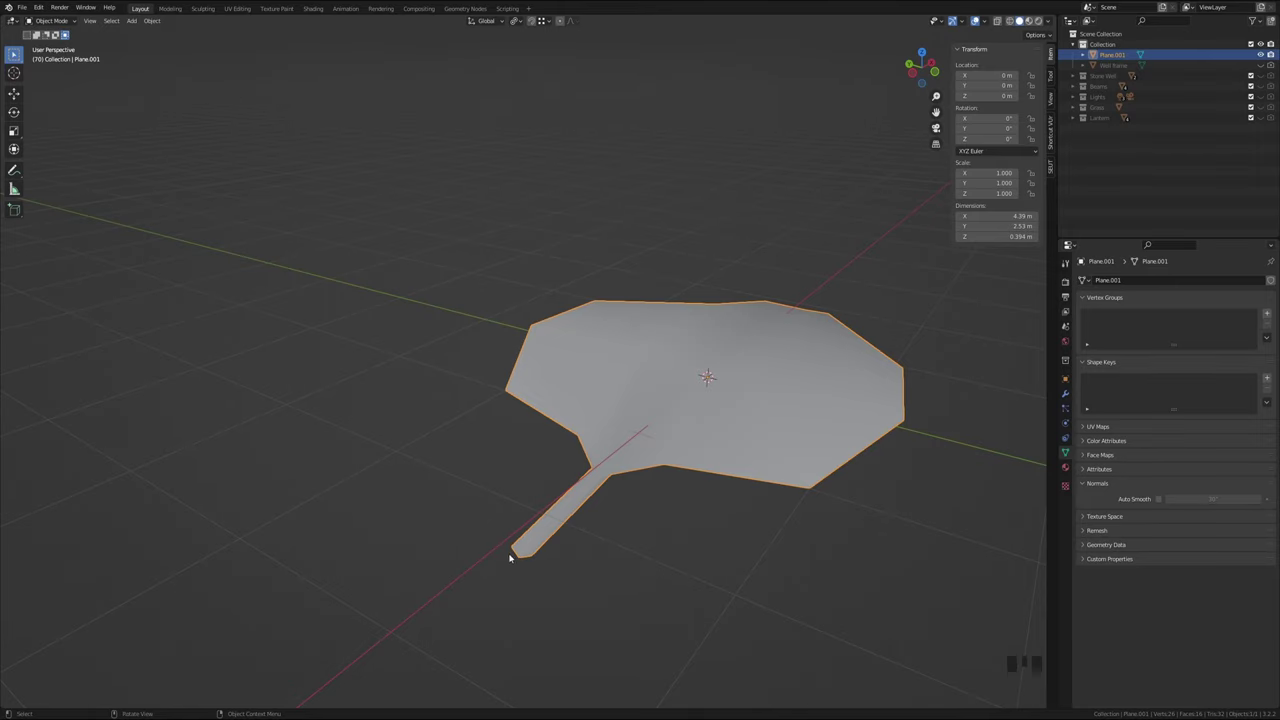
{"action": "middle_click_drag", "start_coordinate": [562, 549], "coordinate": [622, 523], "text": "shift"}
{"action": "scroll", "coordinate": [622, 523], "scroll_direction": "up", "scroll_amount": 3}
{"action": "middle_click_drag", "start_coordinate": [726, 557], "coordinate": [635, 507], "text": "shift"}
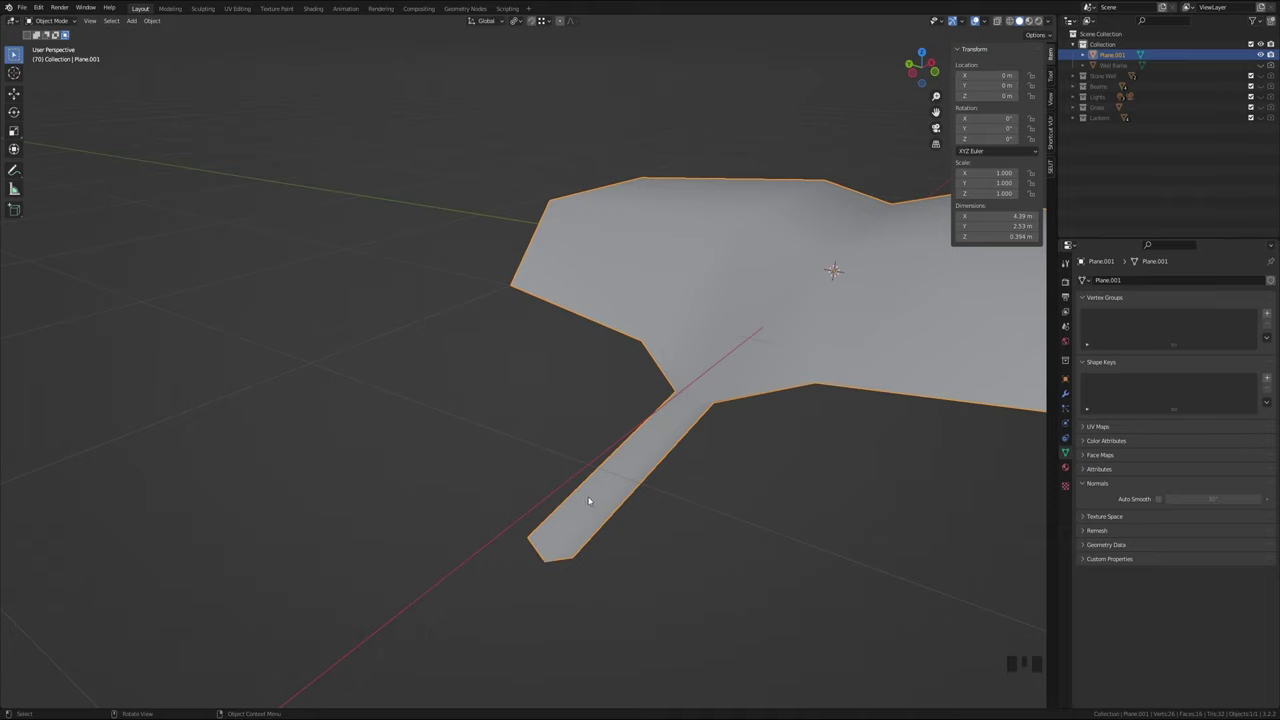
{"action": "key", "text": "Tab"}
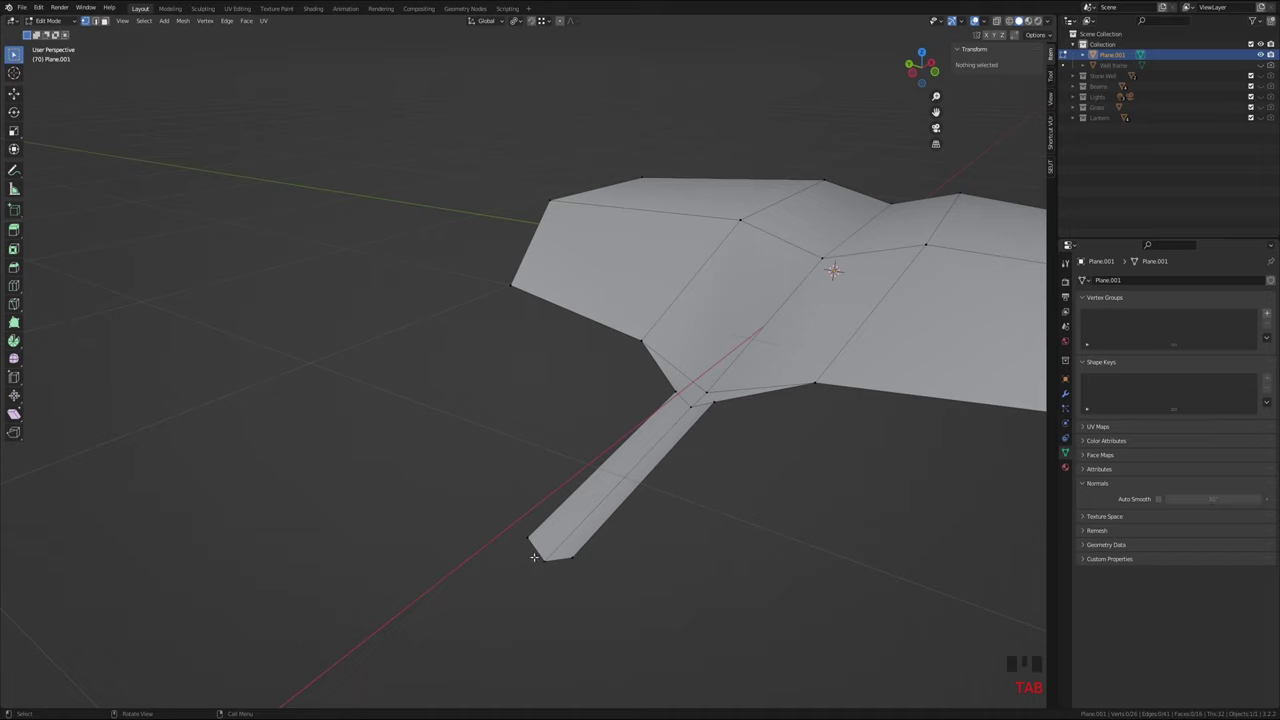
Snap the 3D cursor to the stem-tip vertex with Cursor to Selected, then return to Object Mode
{"action": "left_click", "coordinate": [540, 557]}
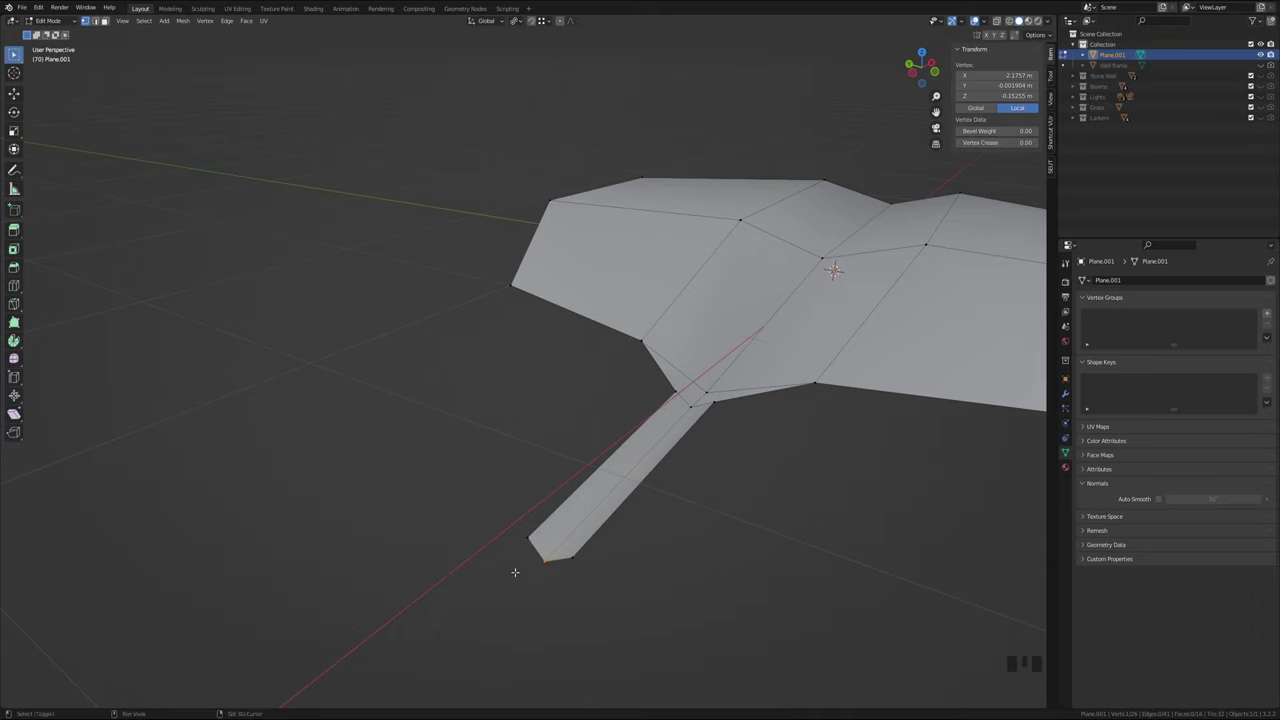
{"action": "key", "text": "shift+s"}
{"action": "key", "text": "shift+s"}
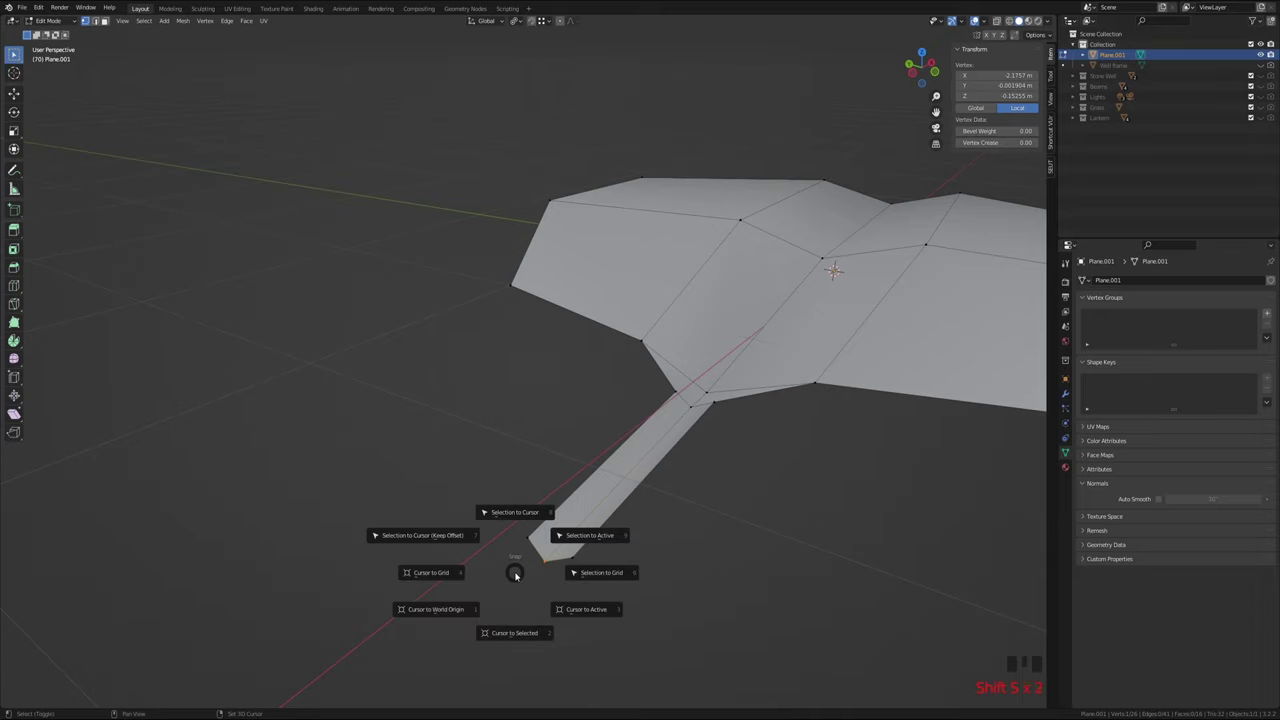
{"action": "left_click", "coordinate": [508, 635]}
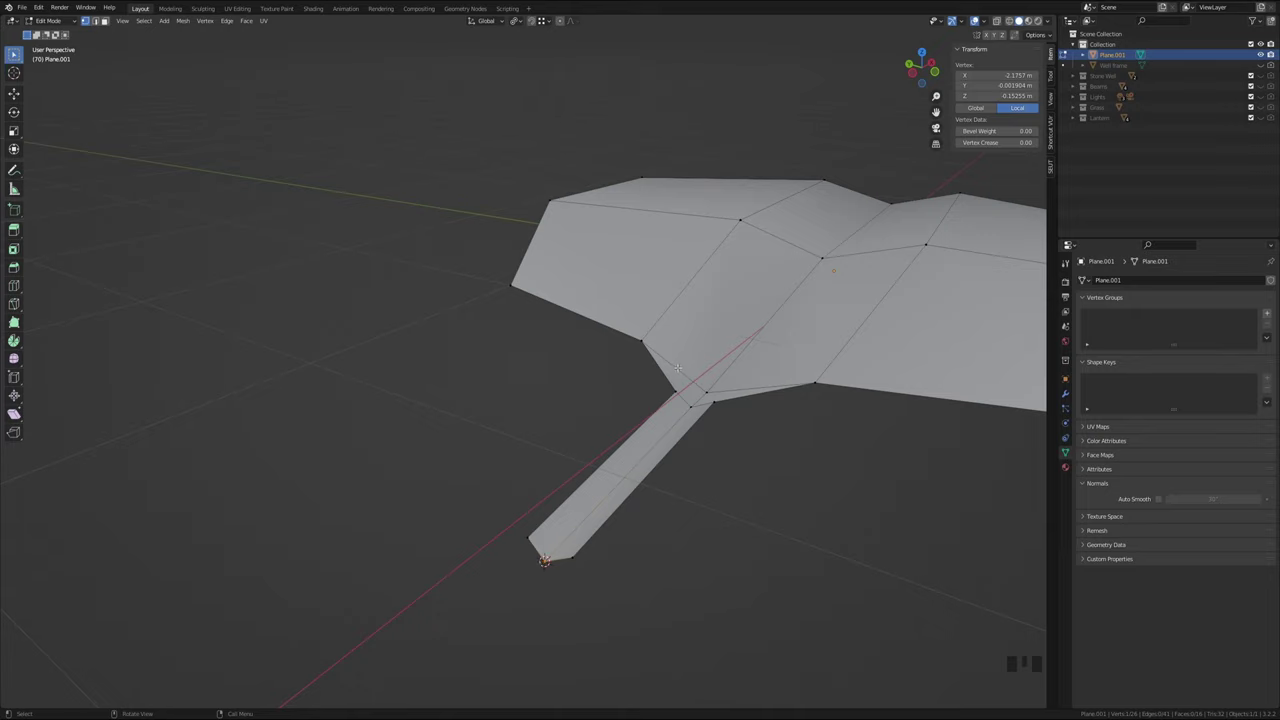
{"action": "key", "text": "Tab"}
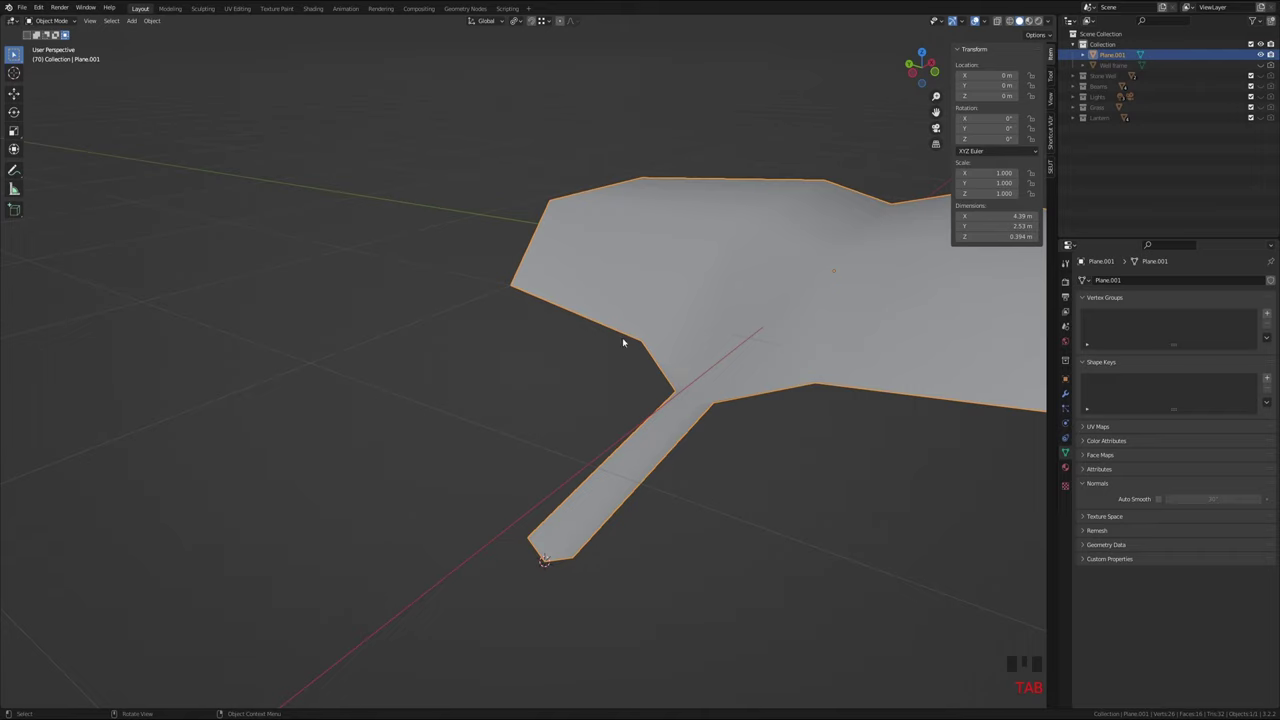
Set the leaf's origin to the 3D cursor at its stem tip
{"action": "left_click", "coordinate": [148, 22]}
{"action": "mouse_move", "coordinate": [181, 36]}
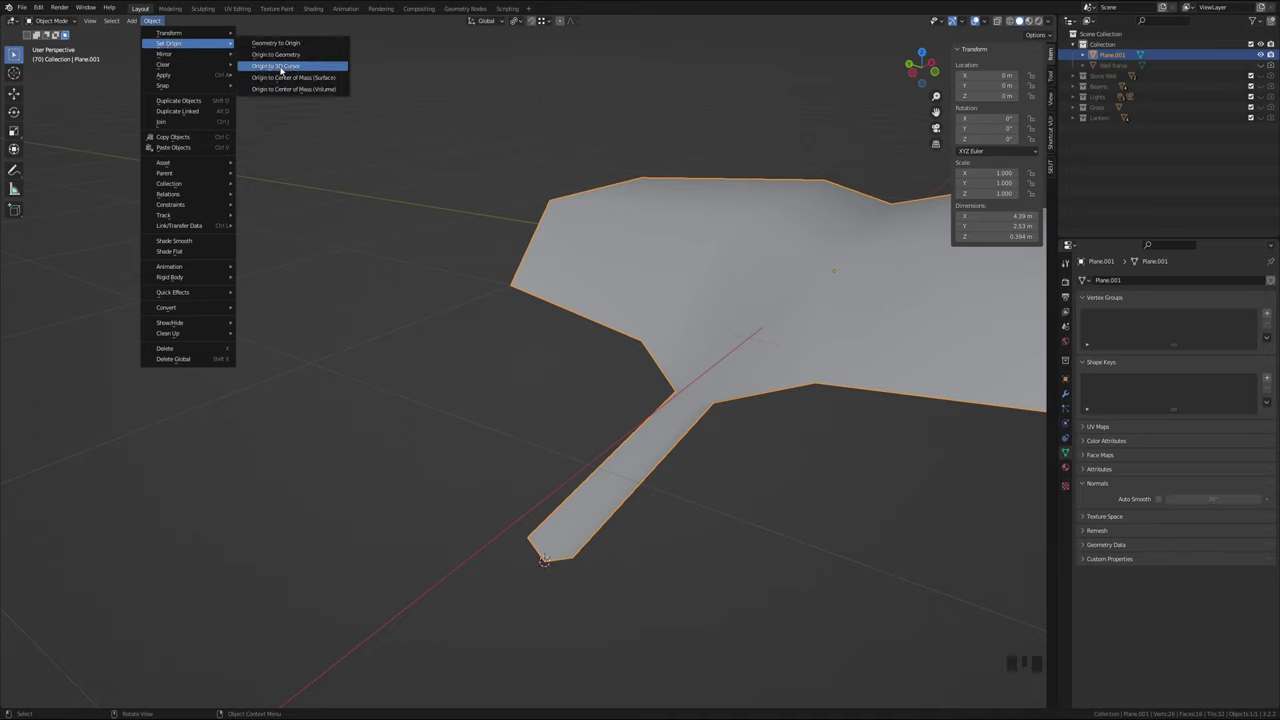
{"action": "left_click", "coordinate": [281, 67]}
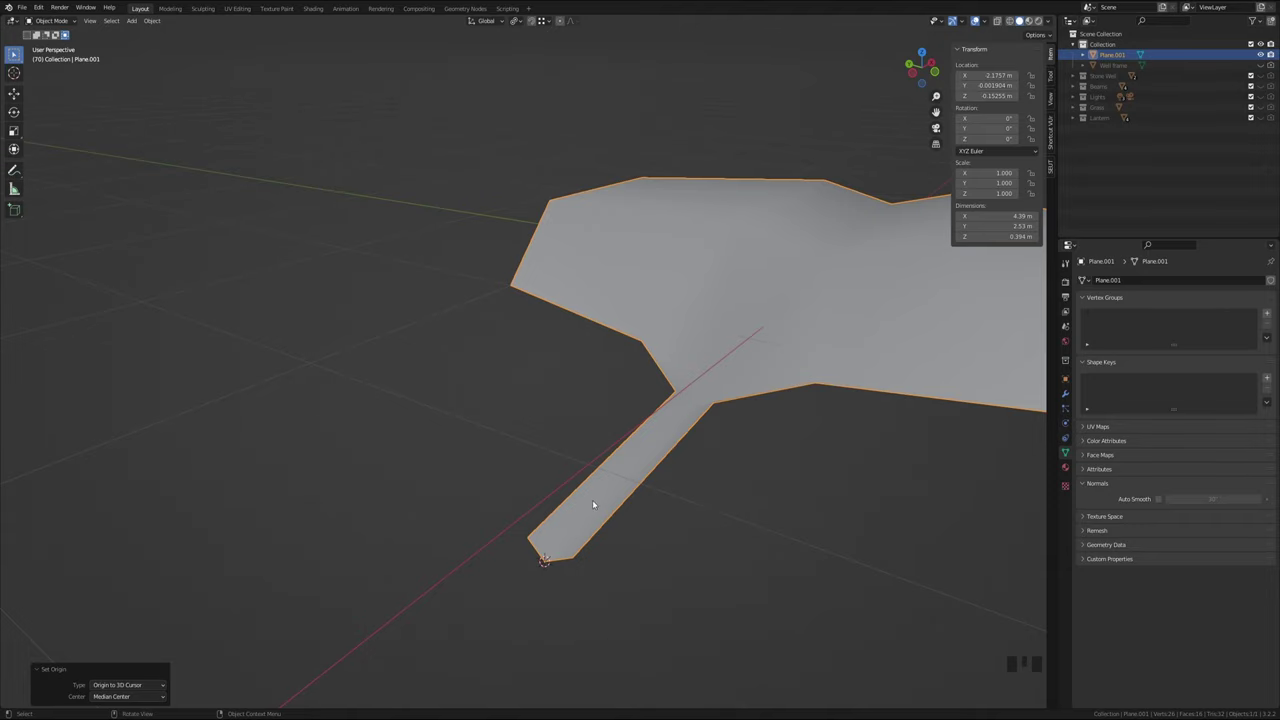
{"action": "middle_click_drag", "start_coordinate": [737, 380], "coordinate": [771, 390]}
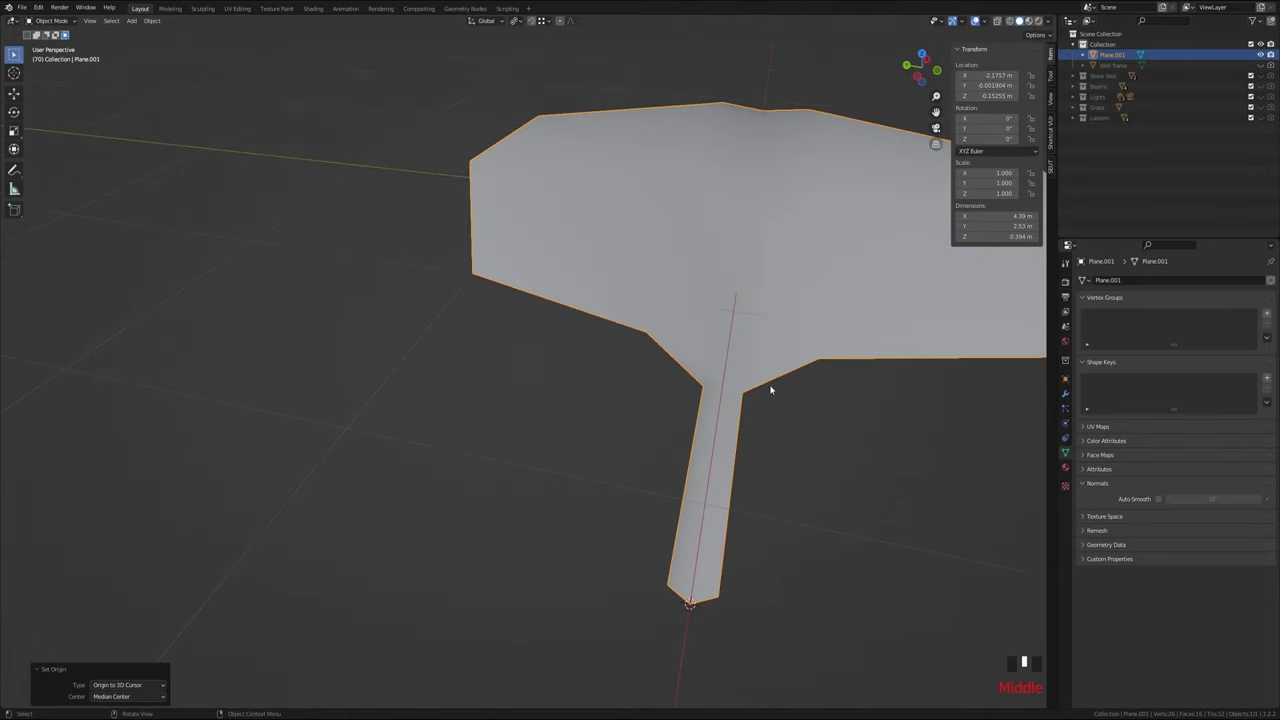
{"action": "scroll", "coordinate": [750, 430], "scroll_direction": "down", "scroll_amount": 2}
{"action": "middle_click_drag", "start_coordinate": [731, 480], "coordinate": [600, 497]}
{"action": "scroll", "coordinate": [600, 451], "scroll_direction": "down", "scroll_amount": 3}
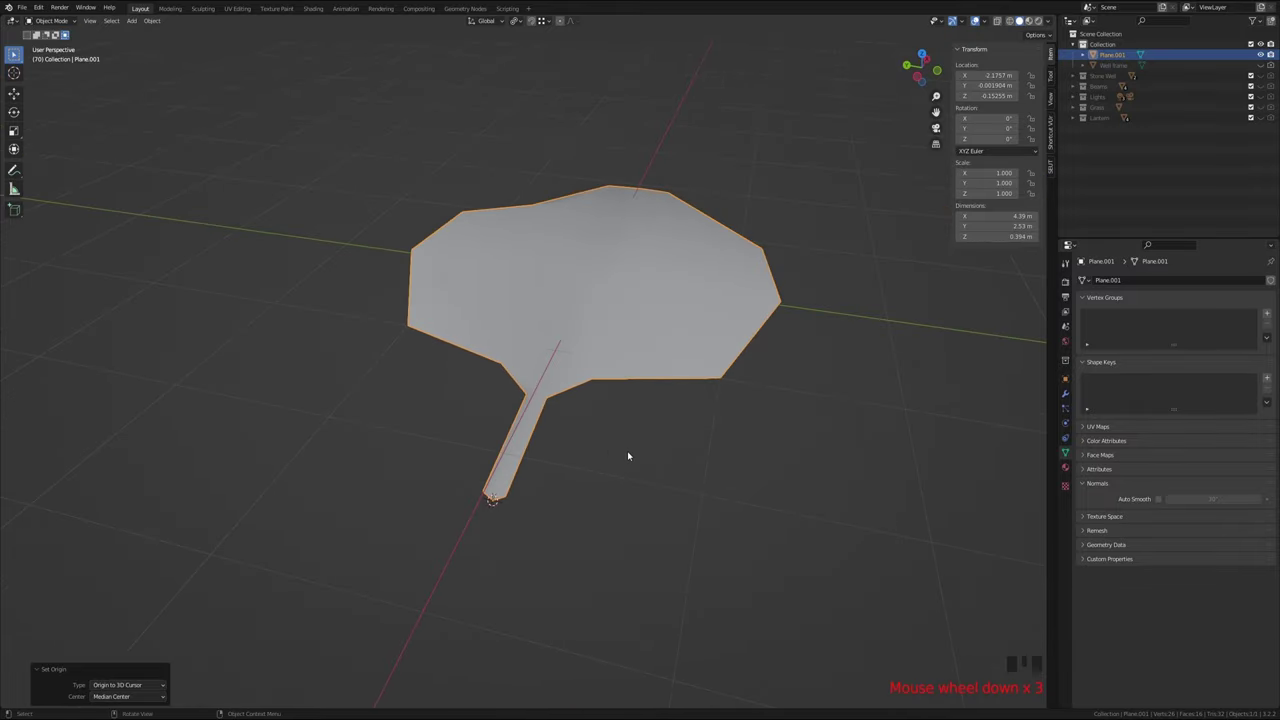
Rotate the leaf slightly about Z around its stem-tip origin
{"action": "key", "text": "z"}
{"action": "key", "text": "Escape"}
{"action": "key", "text": "r"}
{"action": "key", "text": "z"}
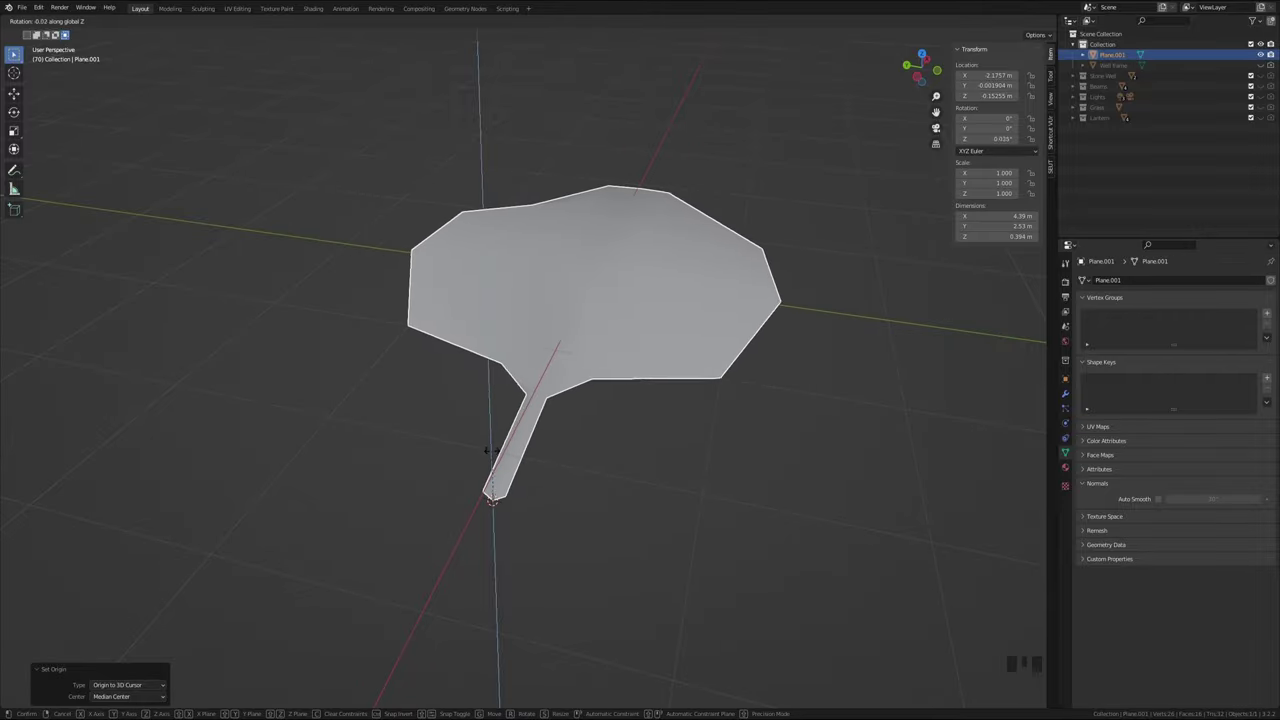
{"action": "left_click", "coordinate": [479, 404]}
{"action": "scroll", "coordinate": [665, 456], "scroll_direction": "down", "scroll_amount": 4}
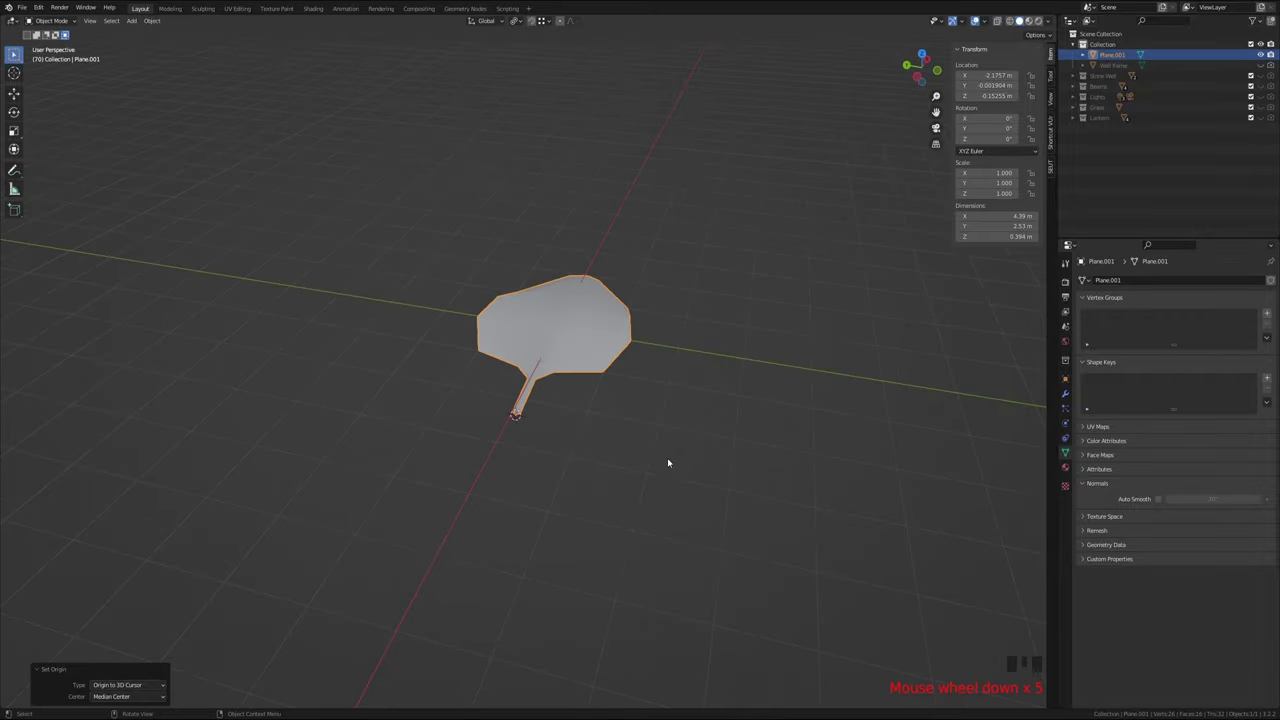
{"action": "middle_click_drag", "start_coordinate": [669, 463], "coordinate": [536, 510]}
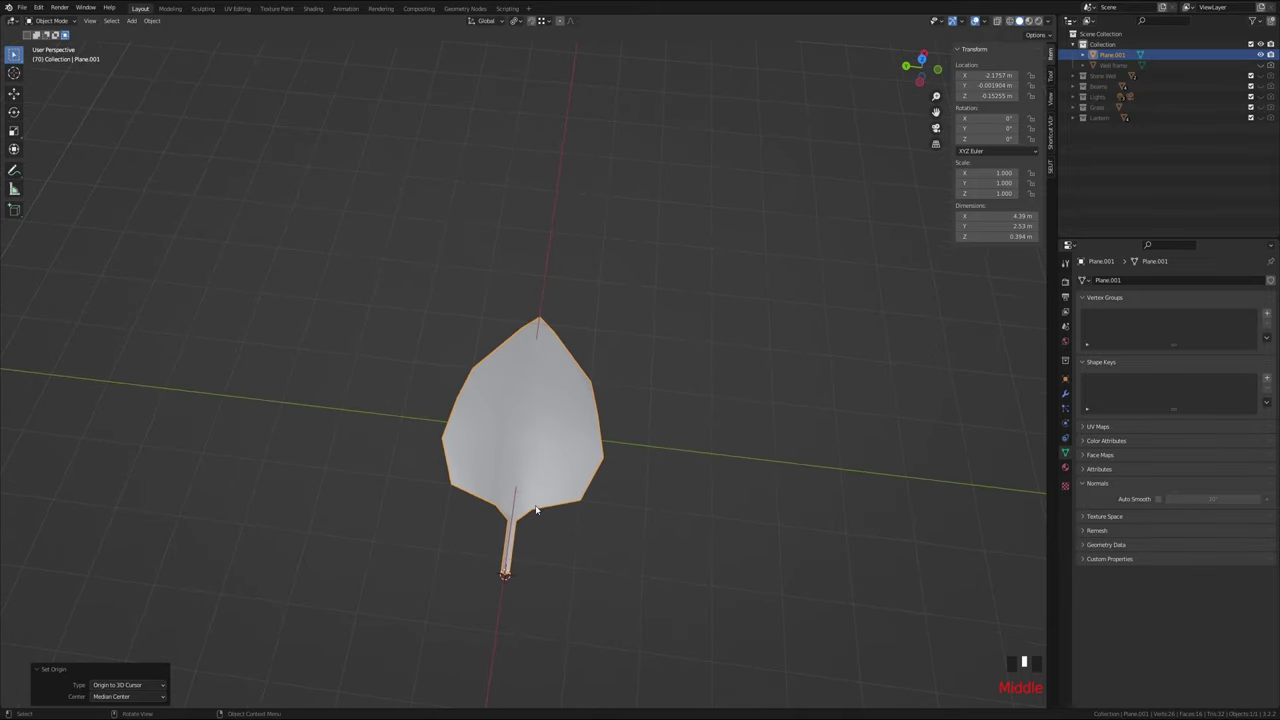
Switch to Top view, reposition the view lower, and select the leaf
{"action": "left_click", "coordinate": [922, 62]}
{"action": "middle_click_drag", "start_coordinate": [551, 437], "coordinate": [602, 538], "text": "shift"}
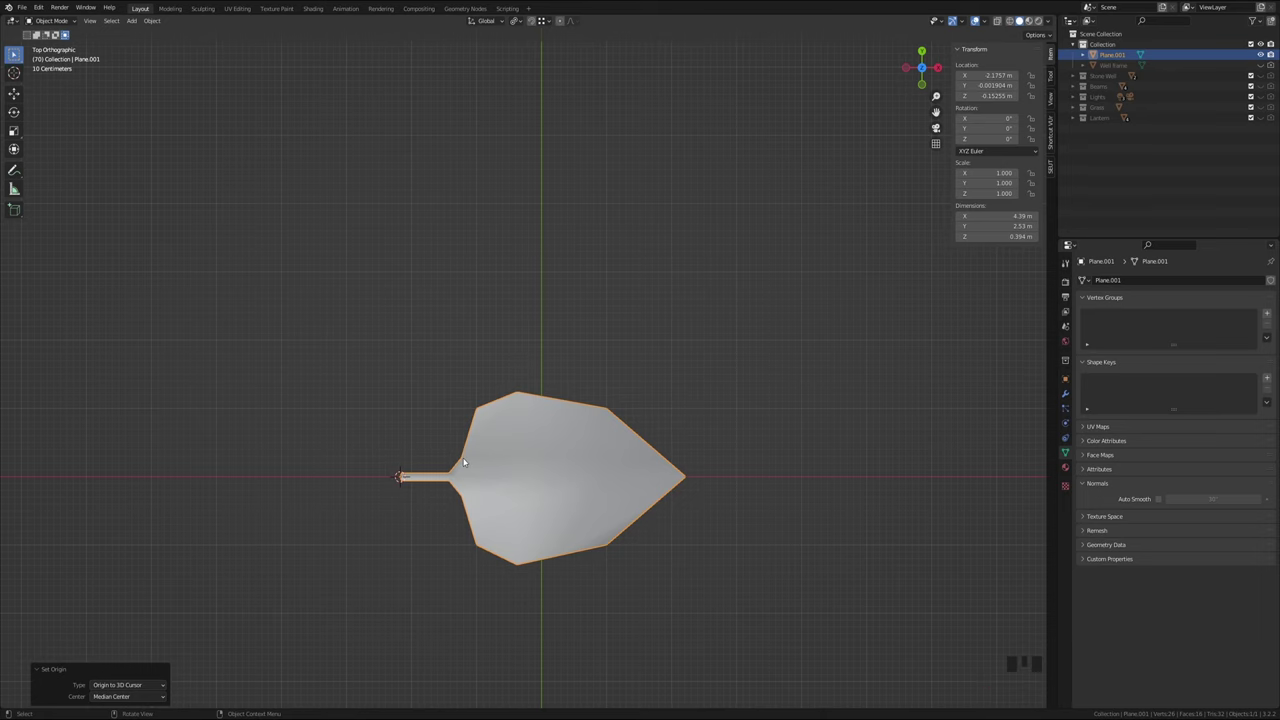
{"action": "middle_click_drag", "start_coordinate": [446, 464], "coordinate": [480, 537], "text": "shift"}
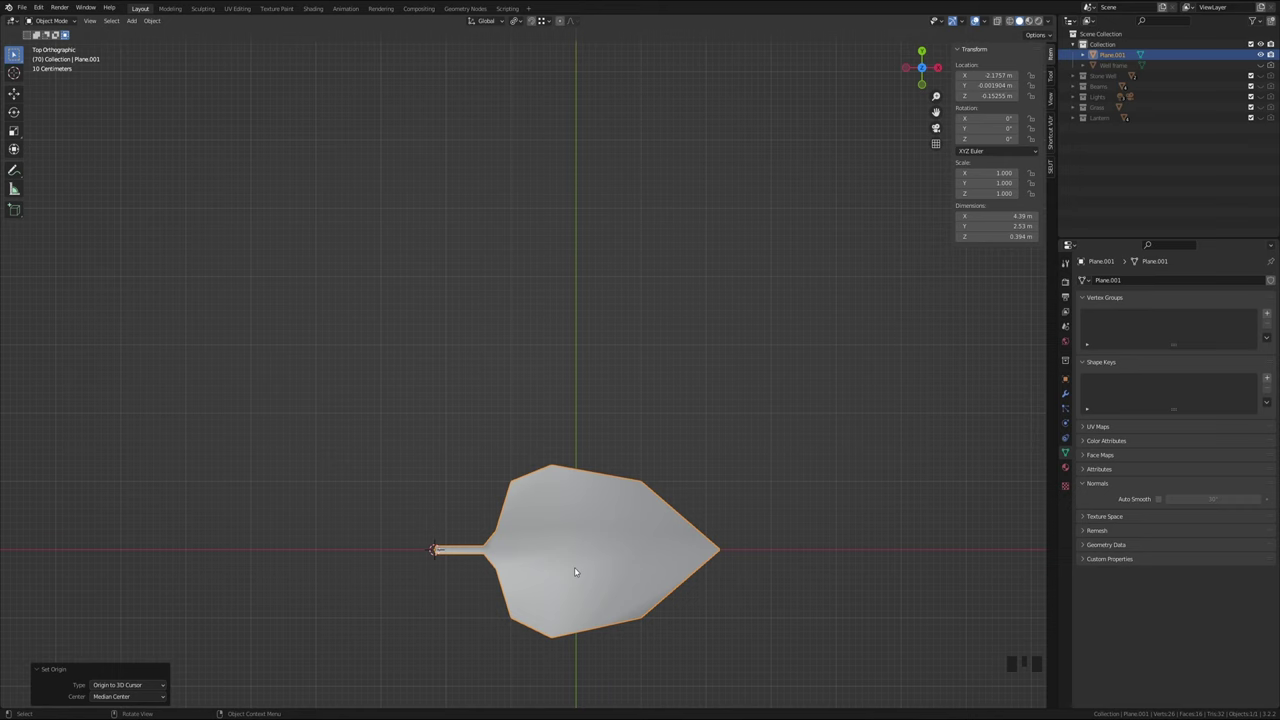
{"action": "middle_click_drag", "start_coordinate": [575, 561], "coordinate": [618, 601], "text": "shift"}
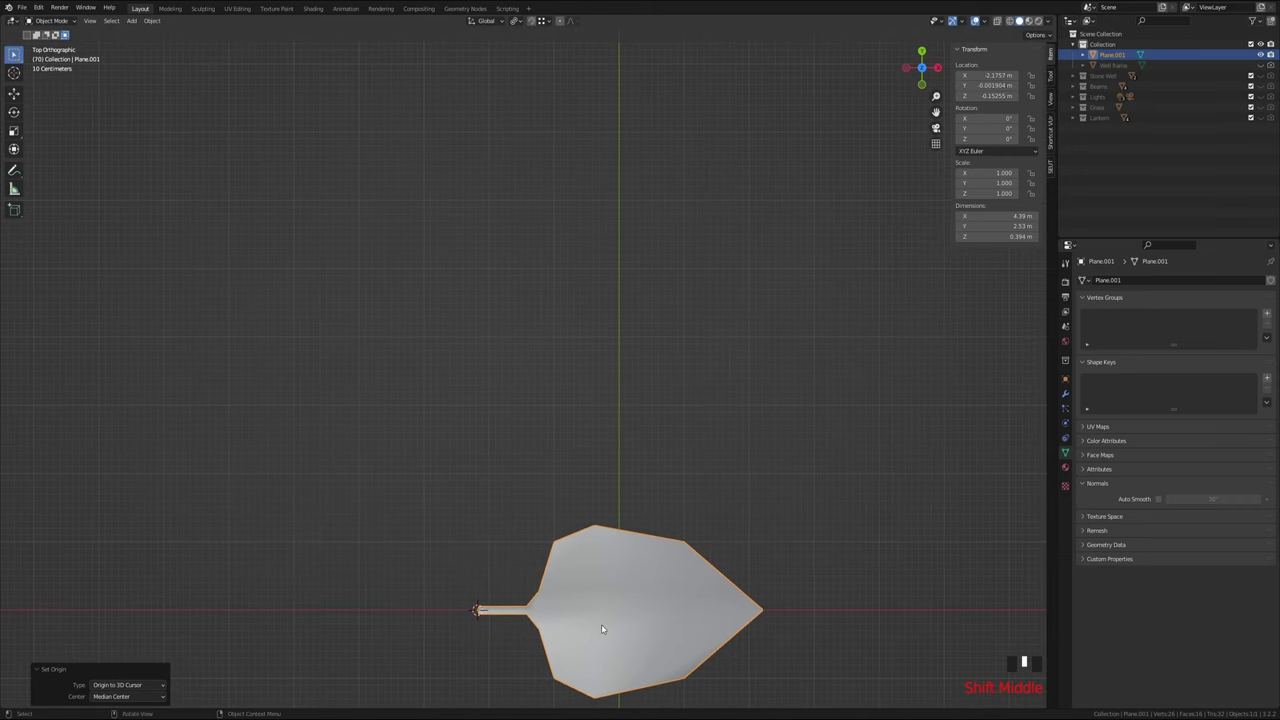
{"action": "left_click", "coordinate": [604, 614]}
Duplicate the leaf and place the copy above the original along Y
{"action": "key", "text": "shift+d"}
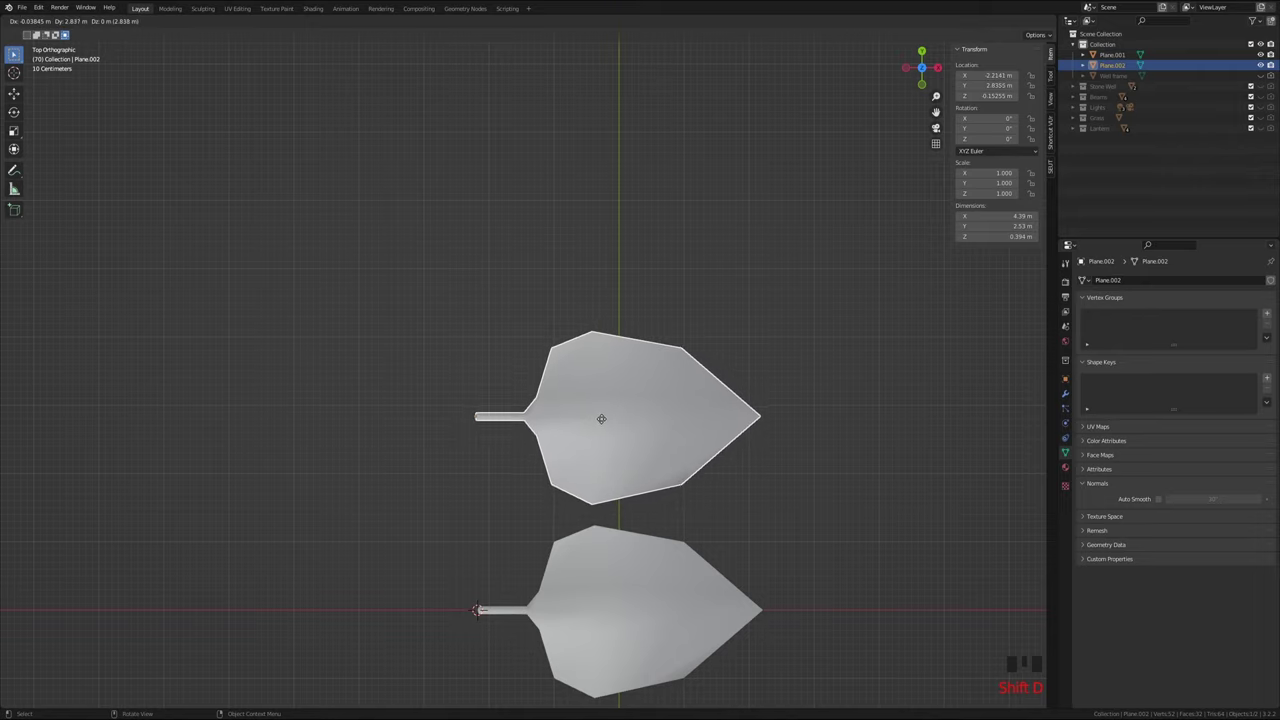
{"action": "key", "text": "y"}
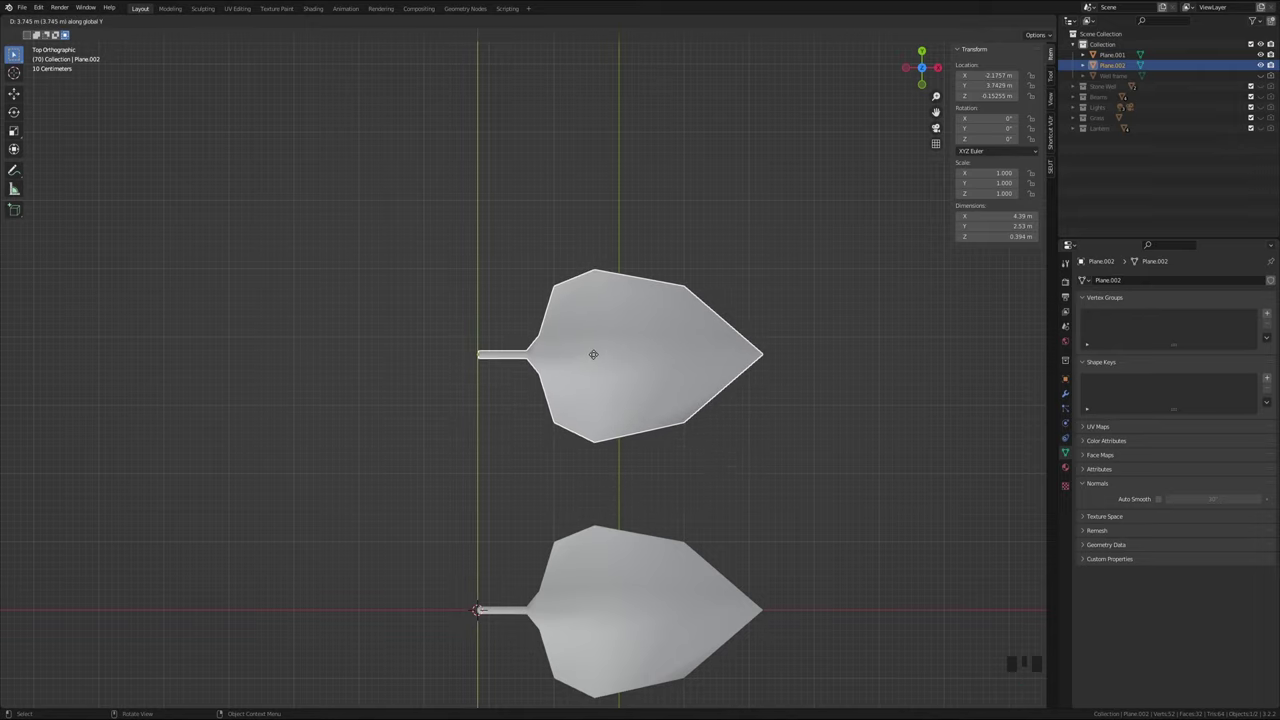
{"action": "left_click", "coordinate": [583, 352]}
{"action": "middle_click_drag", "start_coordinate": [572, 374], "coordinate": [740, 511]}
Move the left leaf along Y and switch to Top view
{"action": "left_click", "coordinate": [722, 437]}
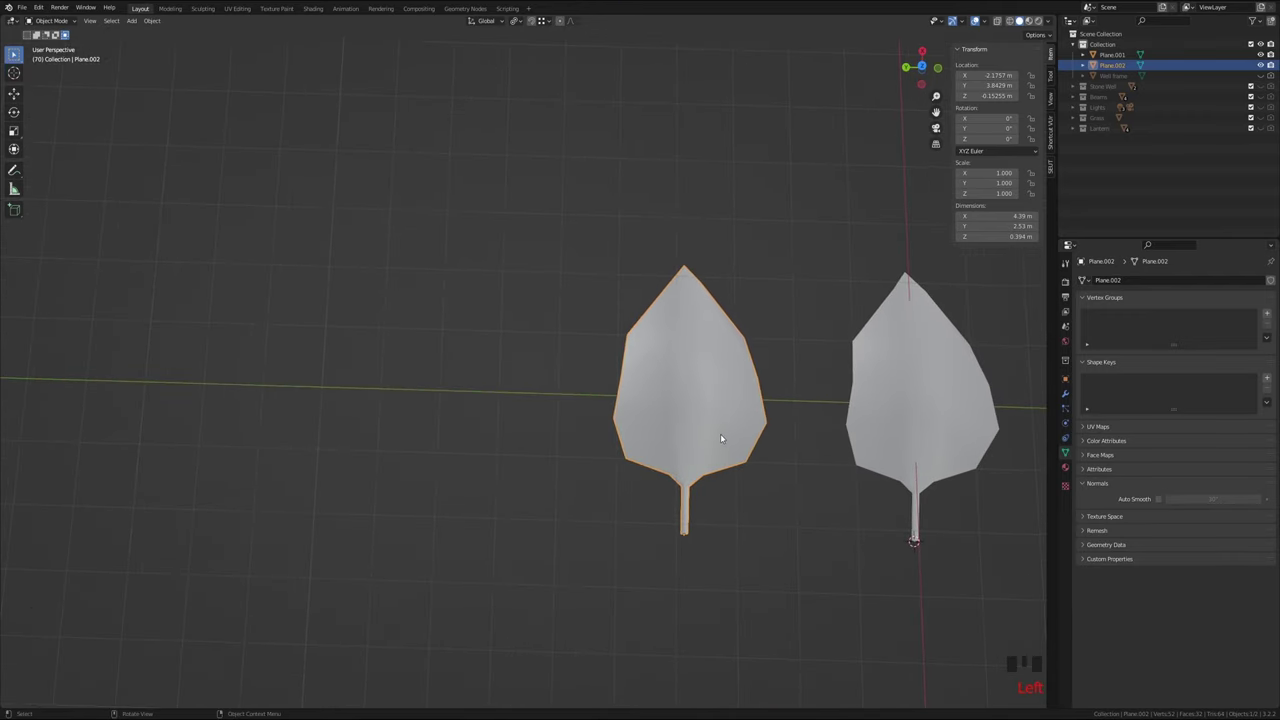
{"action": "key", "text": "g"}
{"action": "key", "text": "y"}
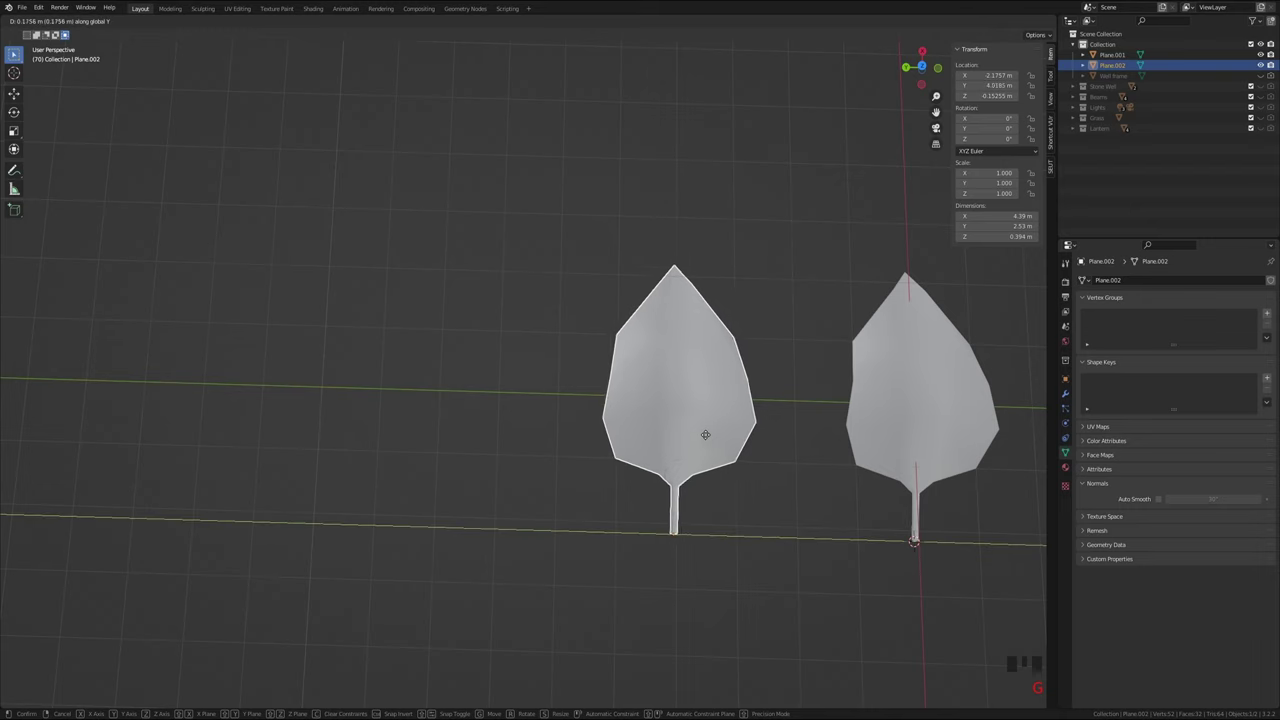
{"action": "left_click", "coordinate": [474, 446]}
{"action": "middle_click_drag", "start_coordinate": [566, 489], "coordinate": [658, 512], "text": "shift"}
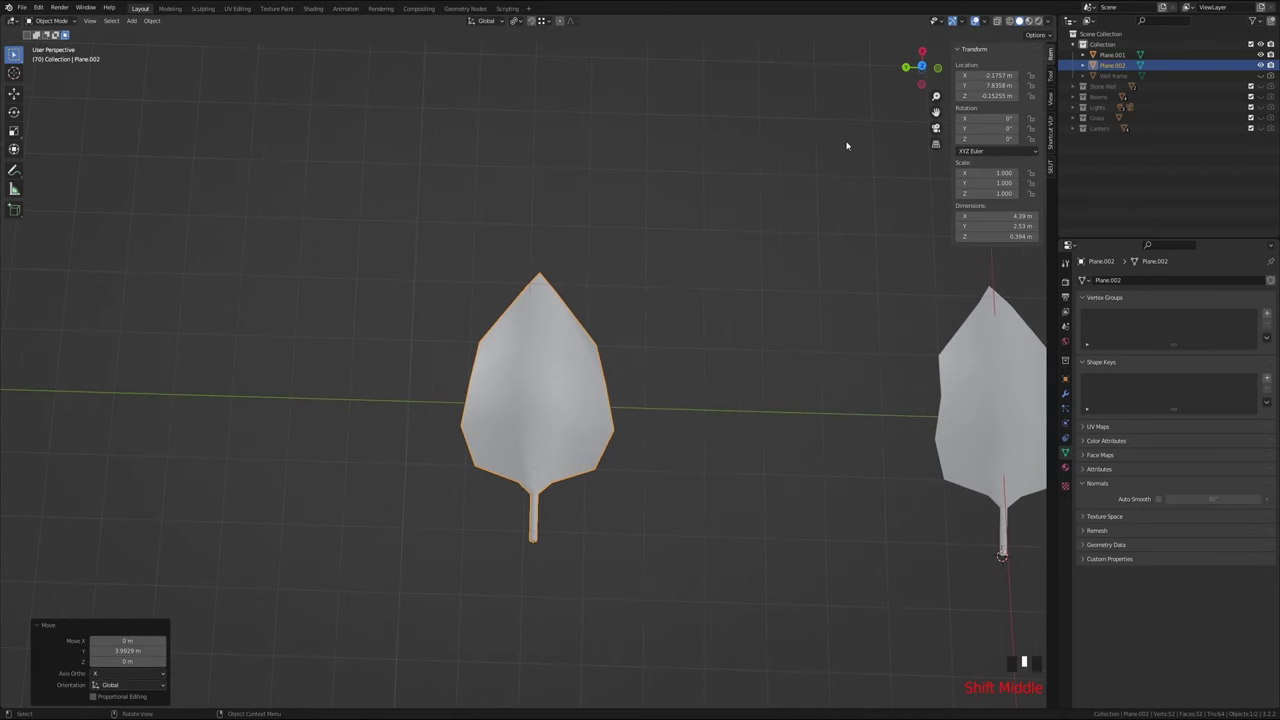
{"action": "left_click", "coordinate": [921, 67]}
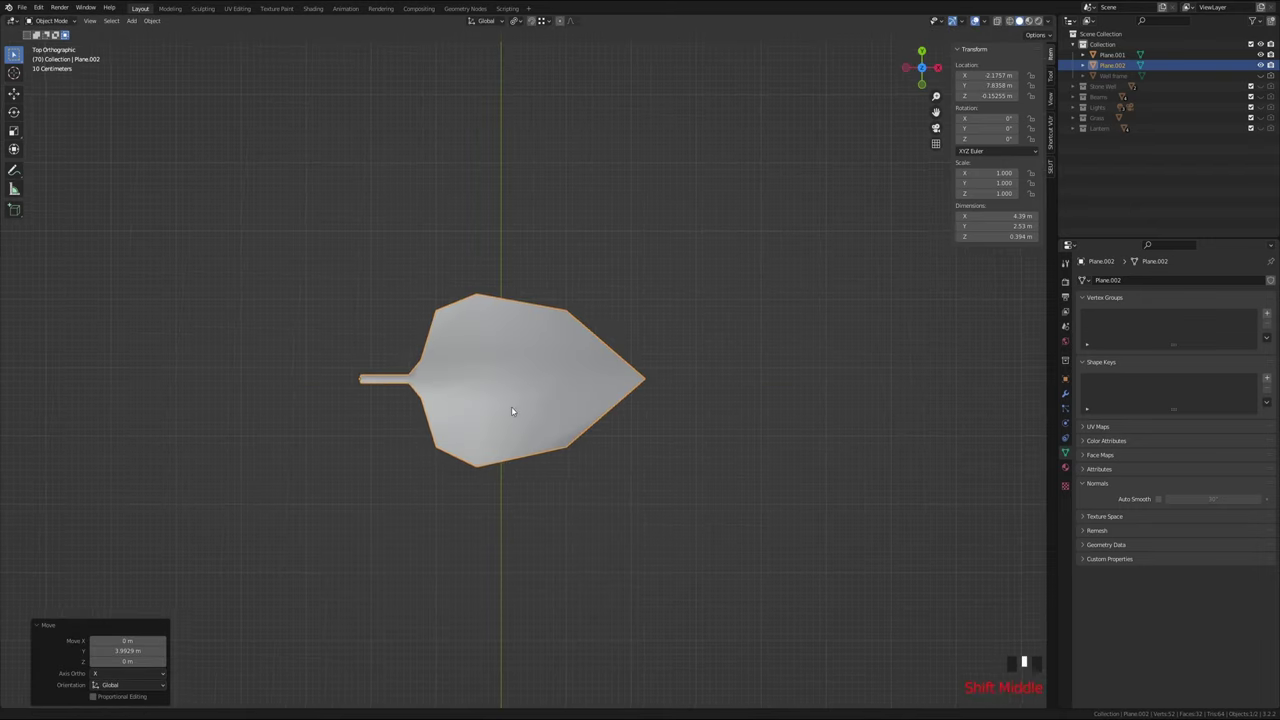
{"action": "middle_click_drag", "start_coordinate": [511, 410], "coordinate": [735, 540], "text": "shift"}
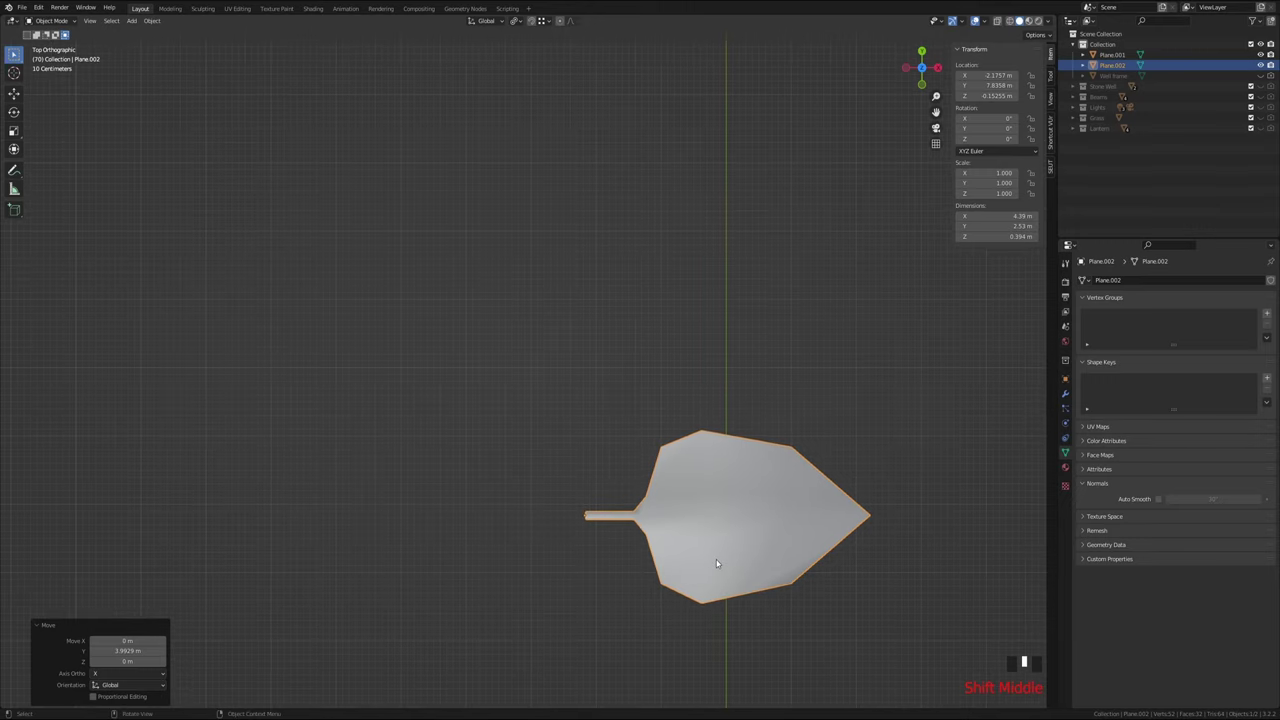
Duplicate a leaf, rotate it about 59°, and place it above the first stem
{"action": "key", "text": "shift+d"}
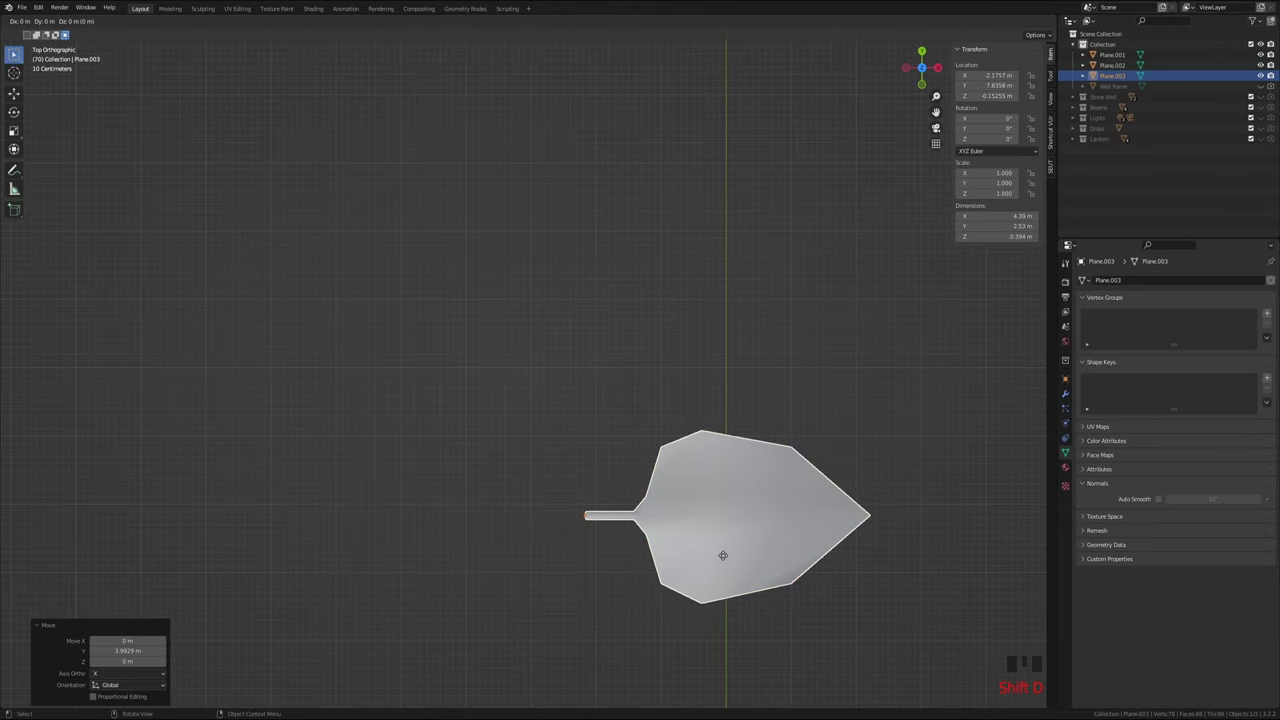
{"action": "left_click", "coordinate": [617, 419]}
{"action": "key", "text": "r"}
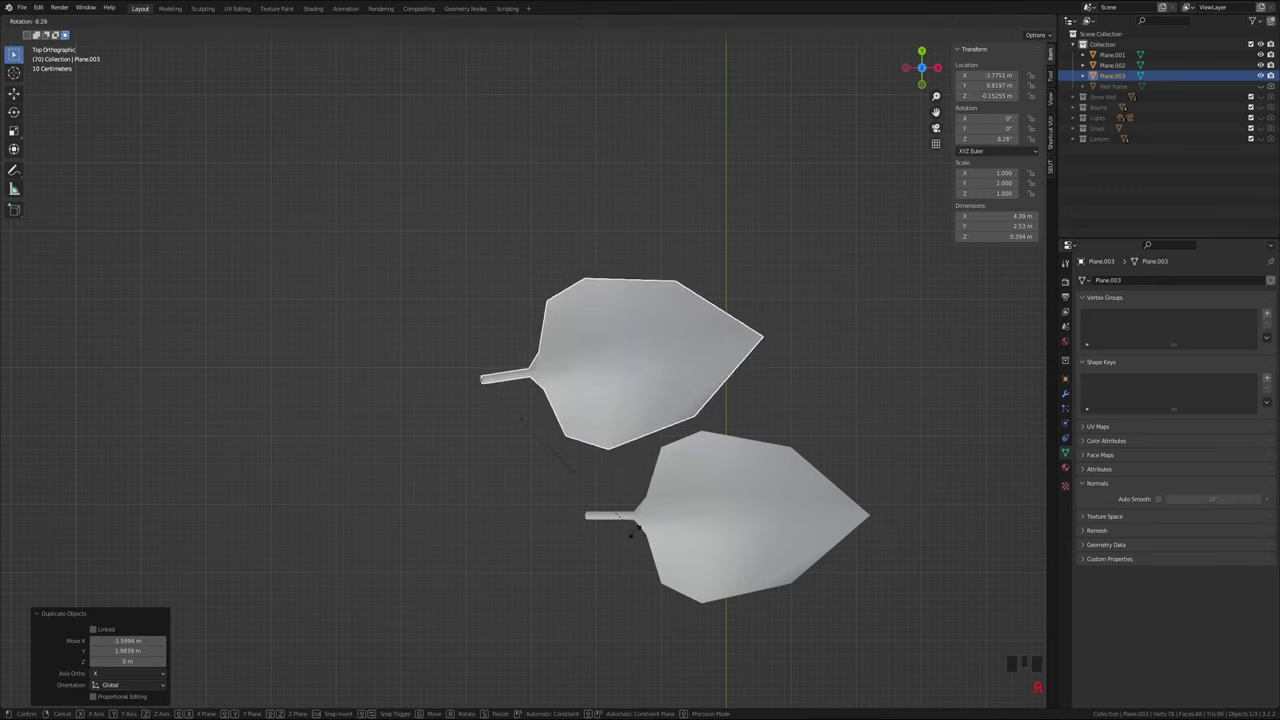
{"action": "left_click", "coordinate": [570, 359]}
{"action": "key", "text": "g"}
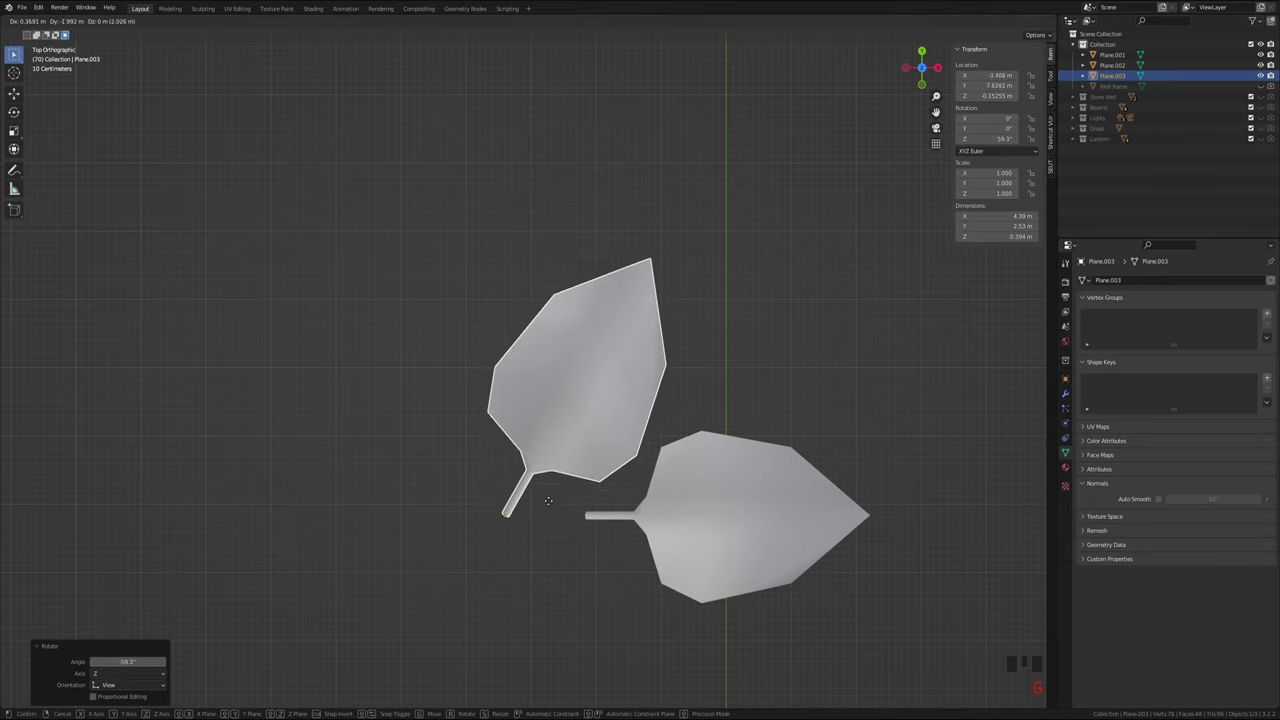
{"action": "left_click", "coordinate": [563, 493]}
{"action": "key", "text": "g"}
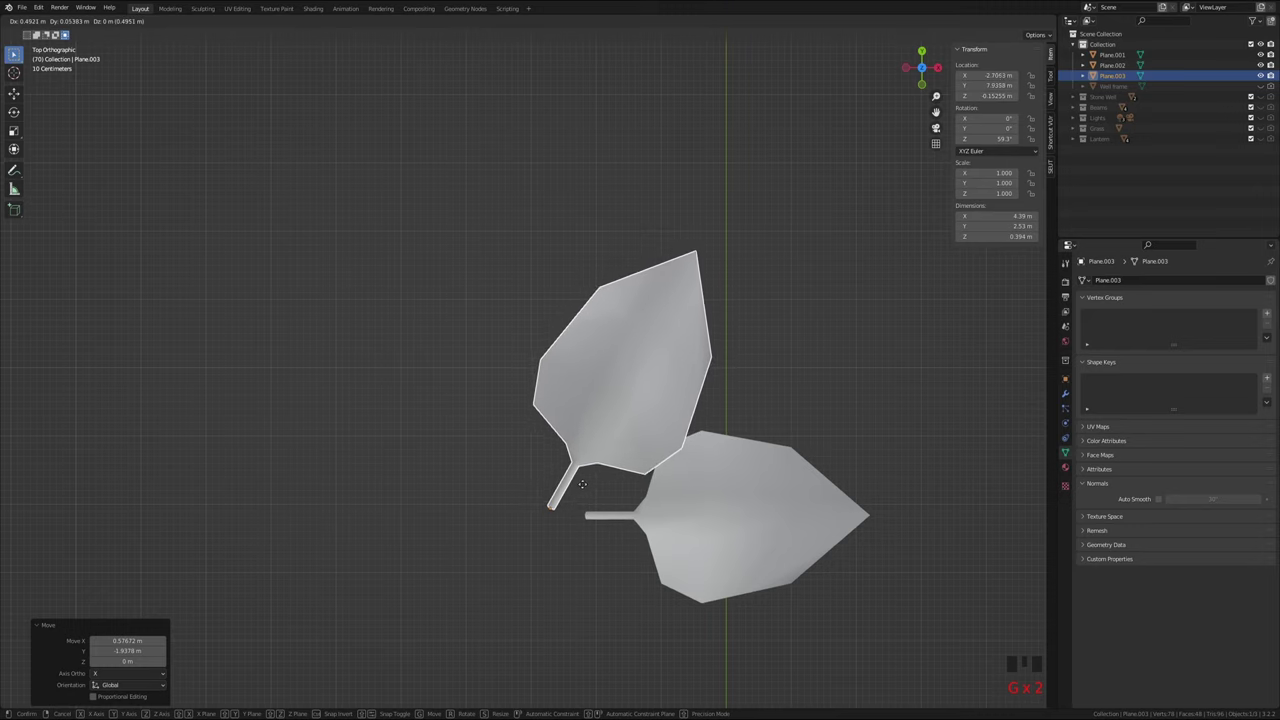
{"action": "left_click", "coordinate": [593, 448]}
Duplicate the rotated leaf, rotate it 116°, and place it below the others
{"action": "key", "text": "shift+d"}
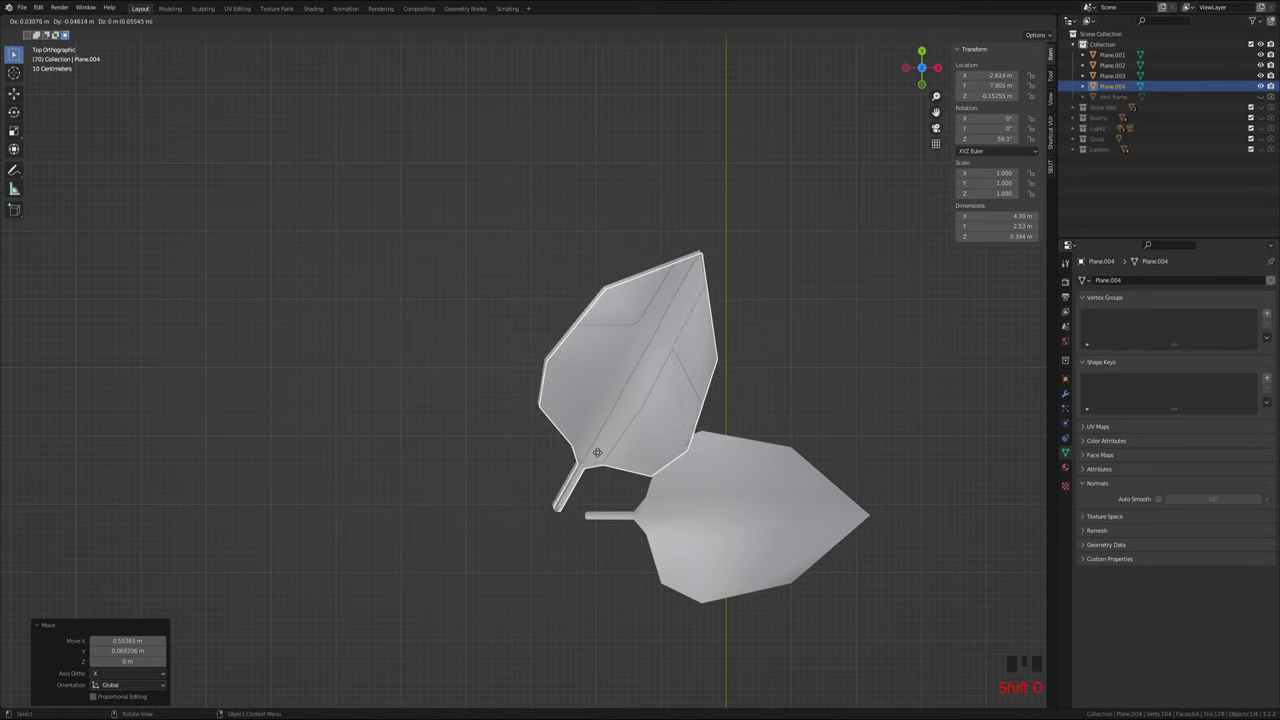
{"action": "left_click", "coordinate": [575, 629]}
{"action": "key", "text": "r"}
{"action": "left_click", "coordinate": [600, 672]}
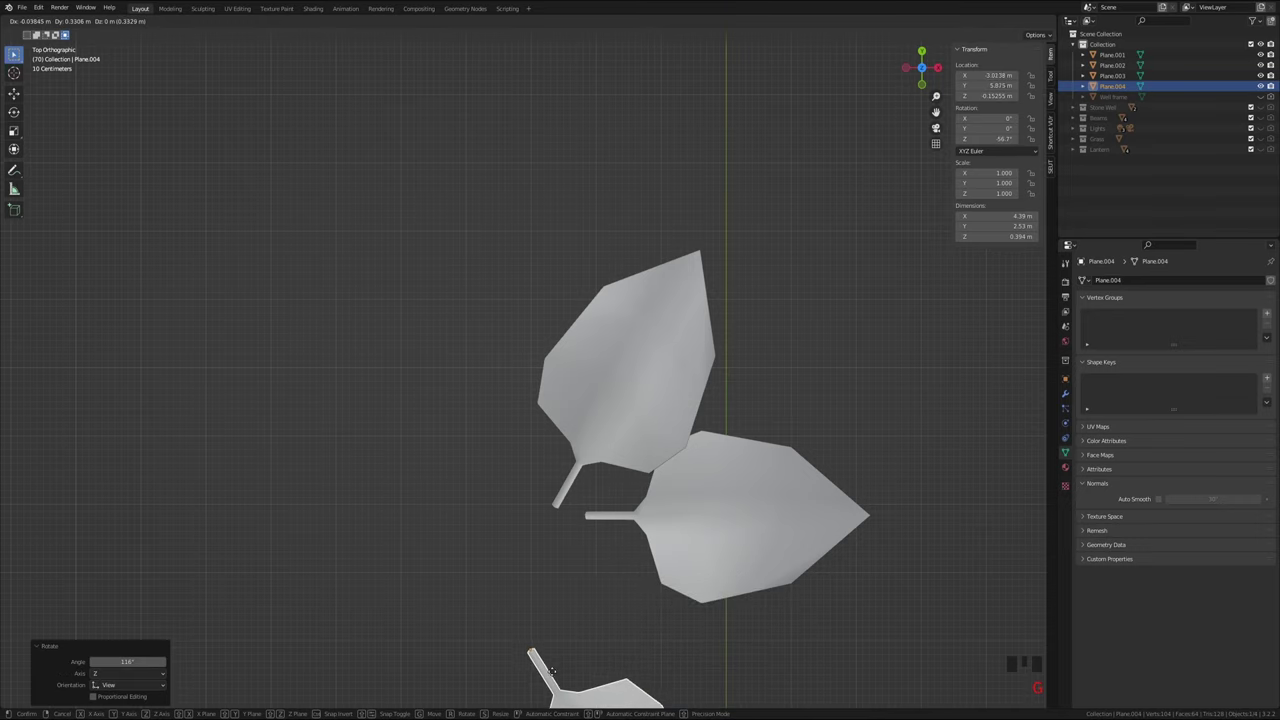
{"action": "key", "text": "g"}
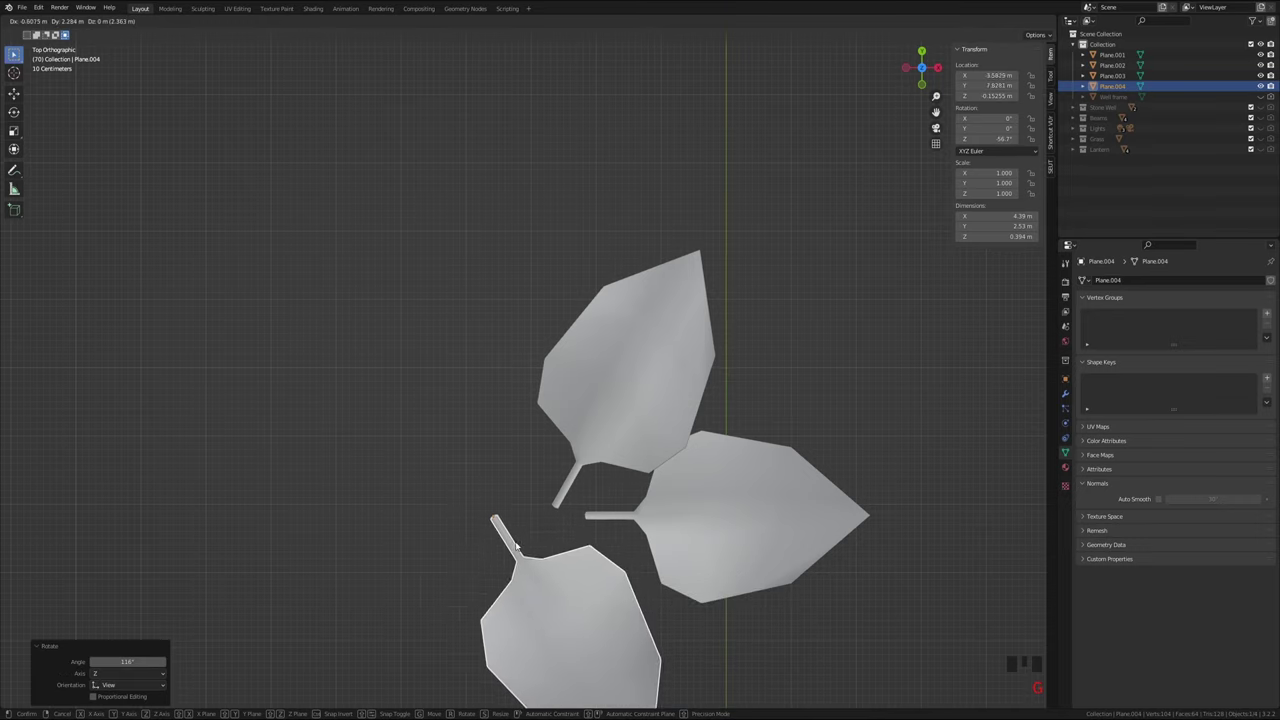
{"action": "left_click", "coordinate": [513, 542]}
{"action": "key", "text": "g"}
{"action": "left_click", "coordinate": [517, 559]}
Tilt the left and right leaf copies slightly, viewed edge-on
{"action": "middle_click_drag", "start_coordinate": [517, 559], "coordinate": [376, 528]}
{"action": "scroll", "coordinate": [537, 533], "scroll_direction": "up", "scroll_amount": 3}
{"action": "left_click", "coordinate": [376, 513]}
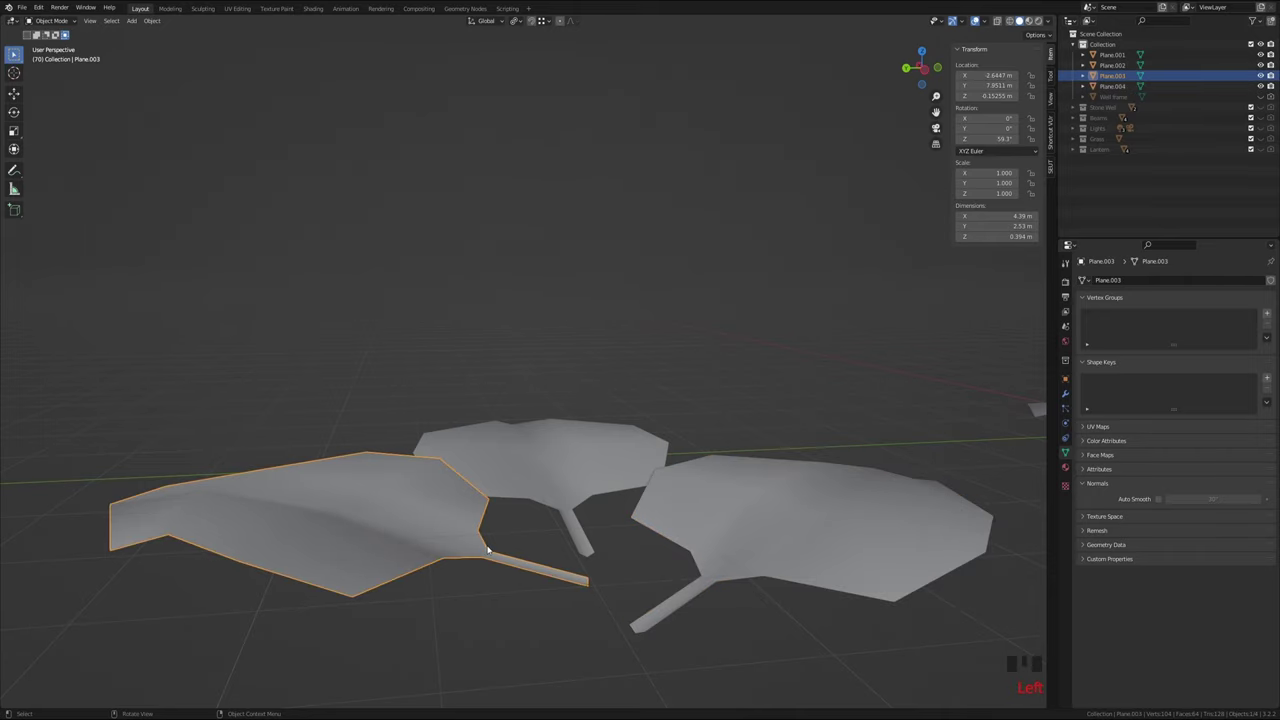
{"action": "middle_click_drag", "start_coordinate": [488, 549], "coordinate": [586, 466]}
{"action": "key", "text": "r"}
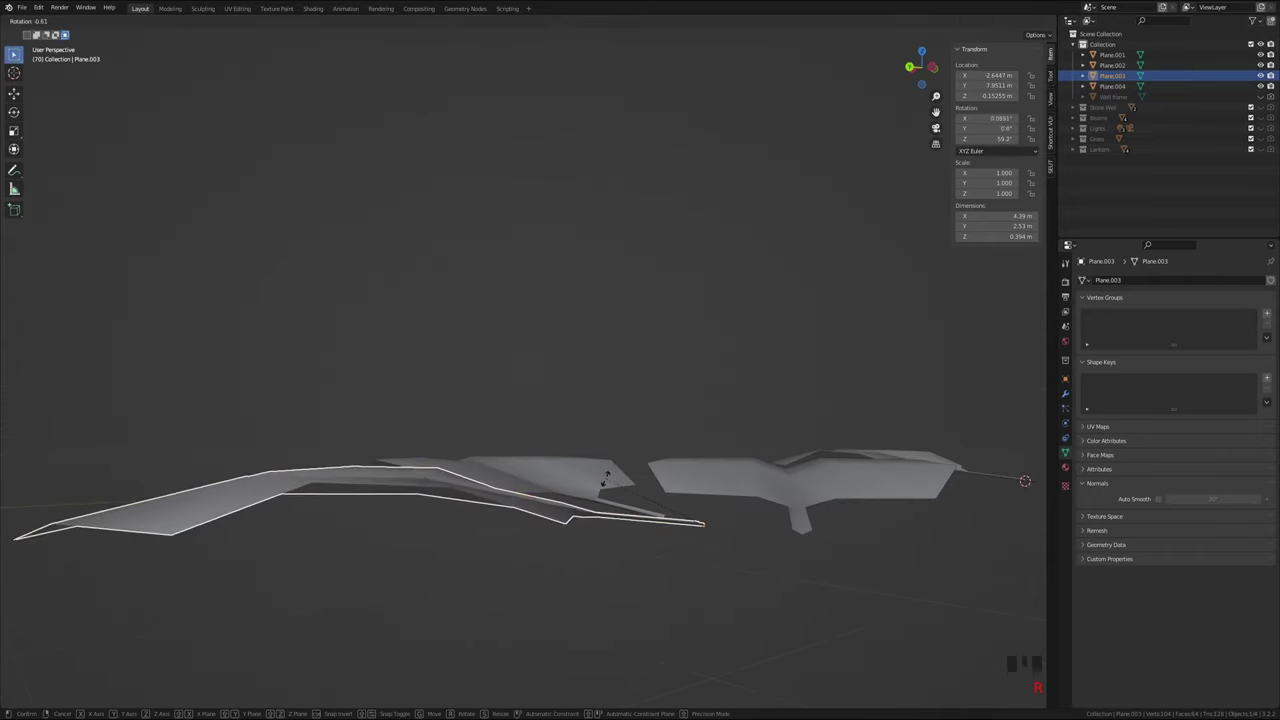
{"action": "left_click", "coordinate": [600, 505]}
{"action": "left_click", "coordinate": [896, 510]}
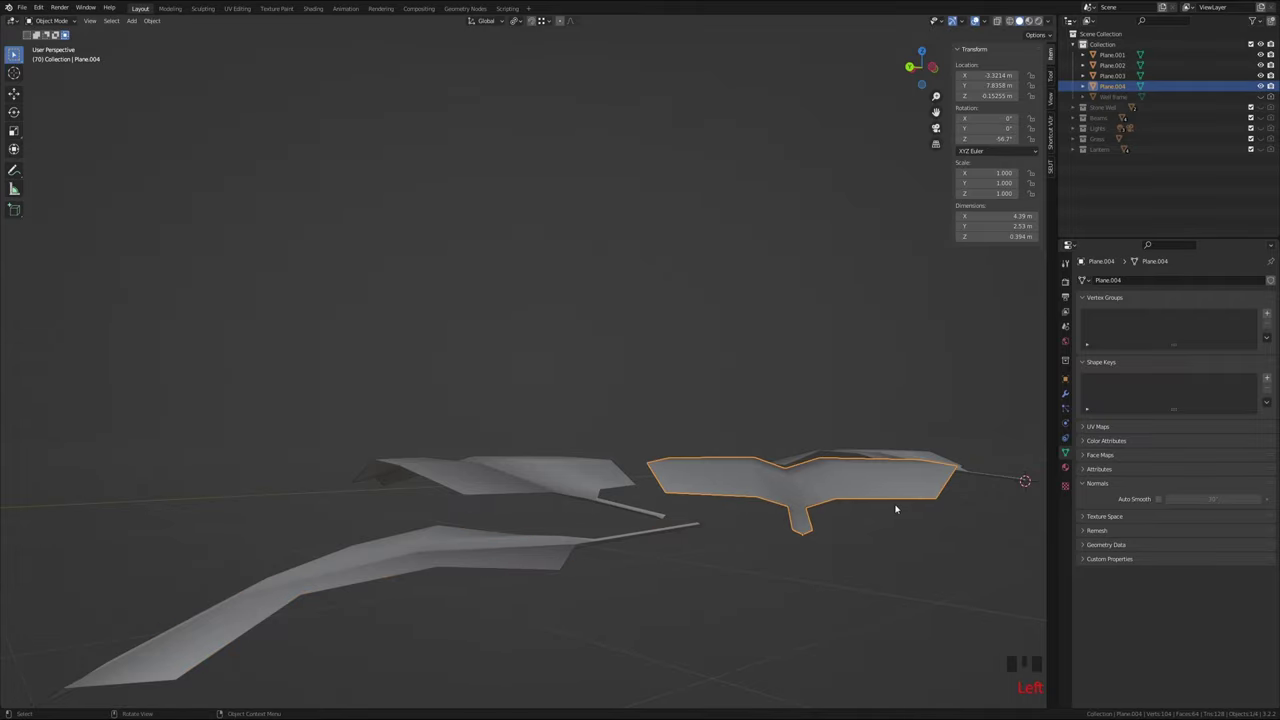
{"action": "middle_click_drag", "start_coordinate": [896, 510], "coordinate": [803, 507]}
{"action": "key", "text": "r"}
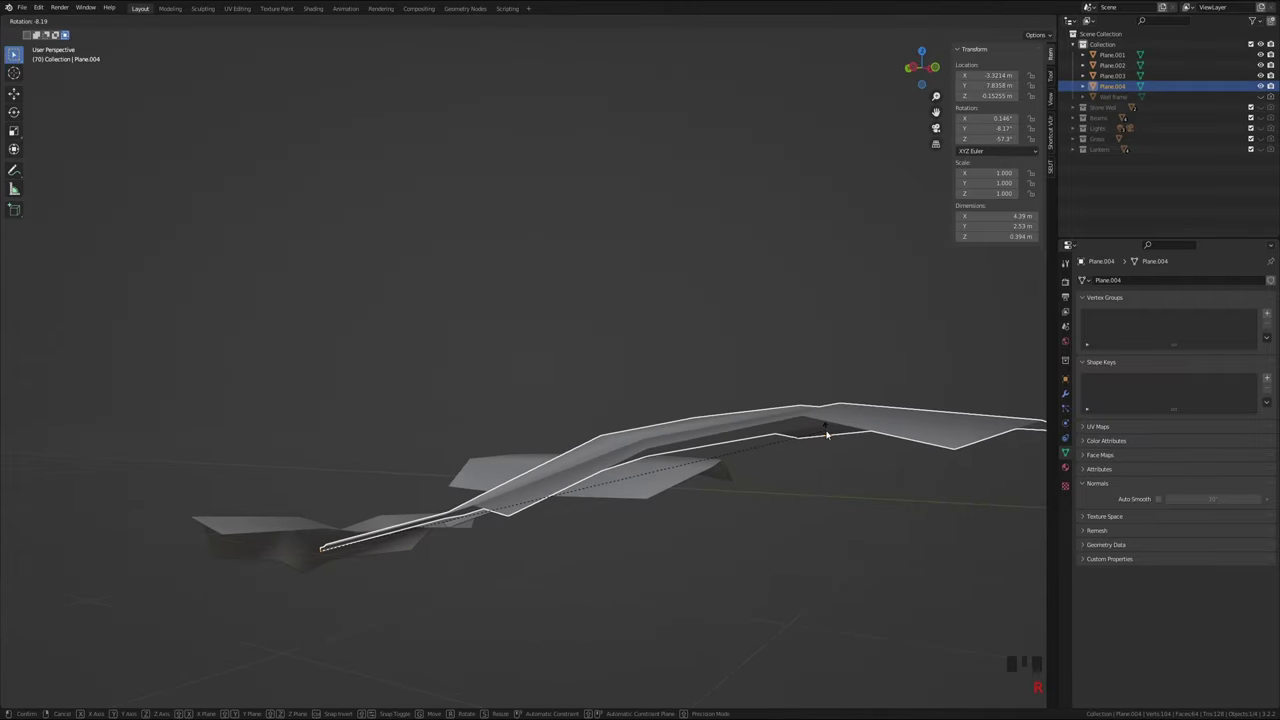
{"action": "left_click", "coordinate": [827, 434]}
Select the top, lower-left, and right leaves together
{"action": "middle_click_drag", "start_coordinate": [600, 482], "coordinate": [590, 449]}
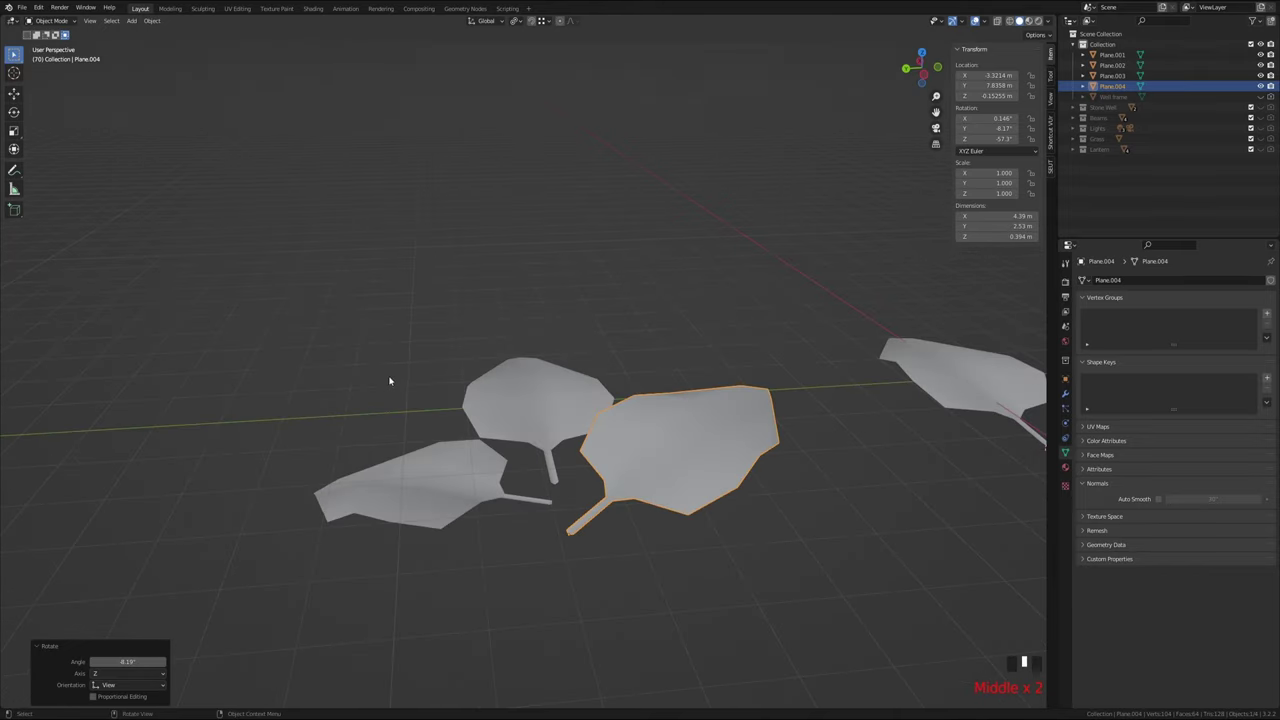
{"action": "left_click_drag", "start_coordinate": [390, 380], "coordinate": [680, 531]}
{"action": "left_click", "coordinate": [482, 422]}
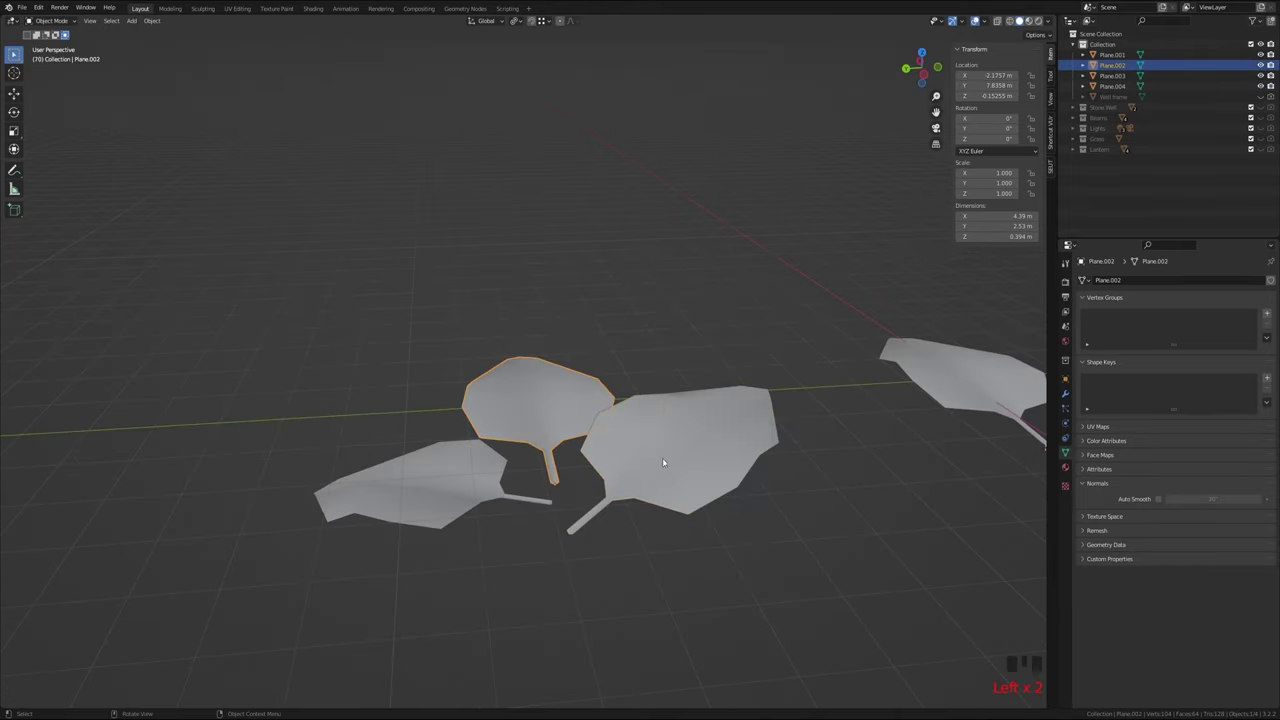
{"action": "left_click", "coordinate": [452, 484], "text": "shift"}
{"action": "left_click", "coordinate": [491, 411]}
{"action": "left_click", "coordinate": [434, 480], "text": "shift"}
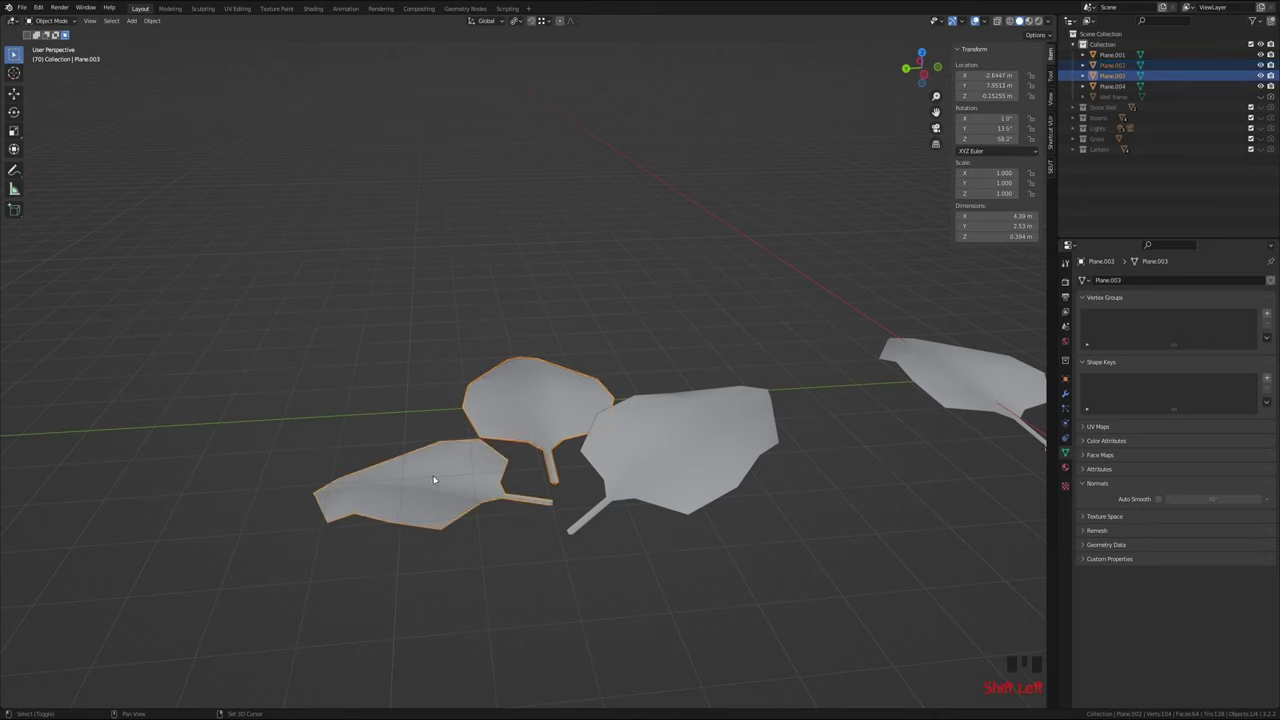
{"action": "left_click", "coordinate": [658, 439], "text": "shift"}
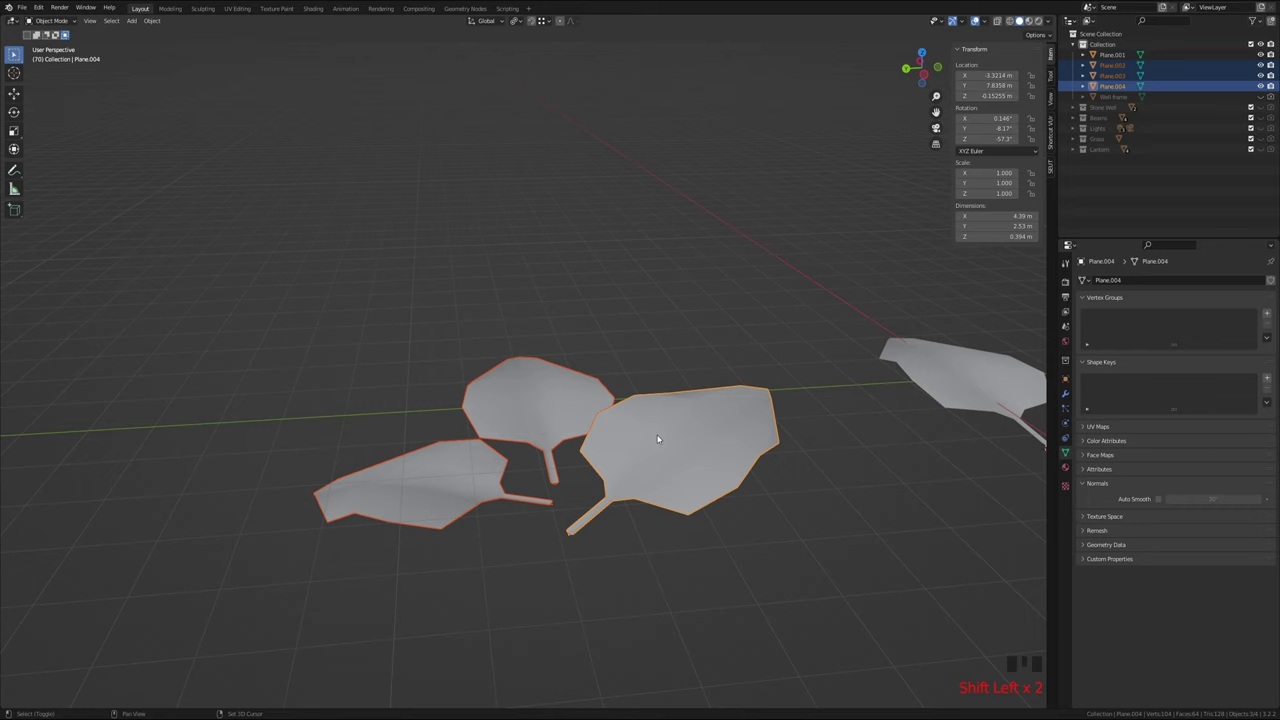
{"action": "middle_click_drag", "start_coordinate": [648, 481], "coordinate": [621, 524], "text": "shift"}
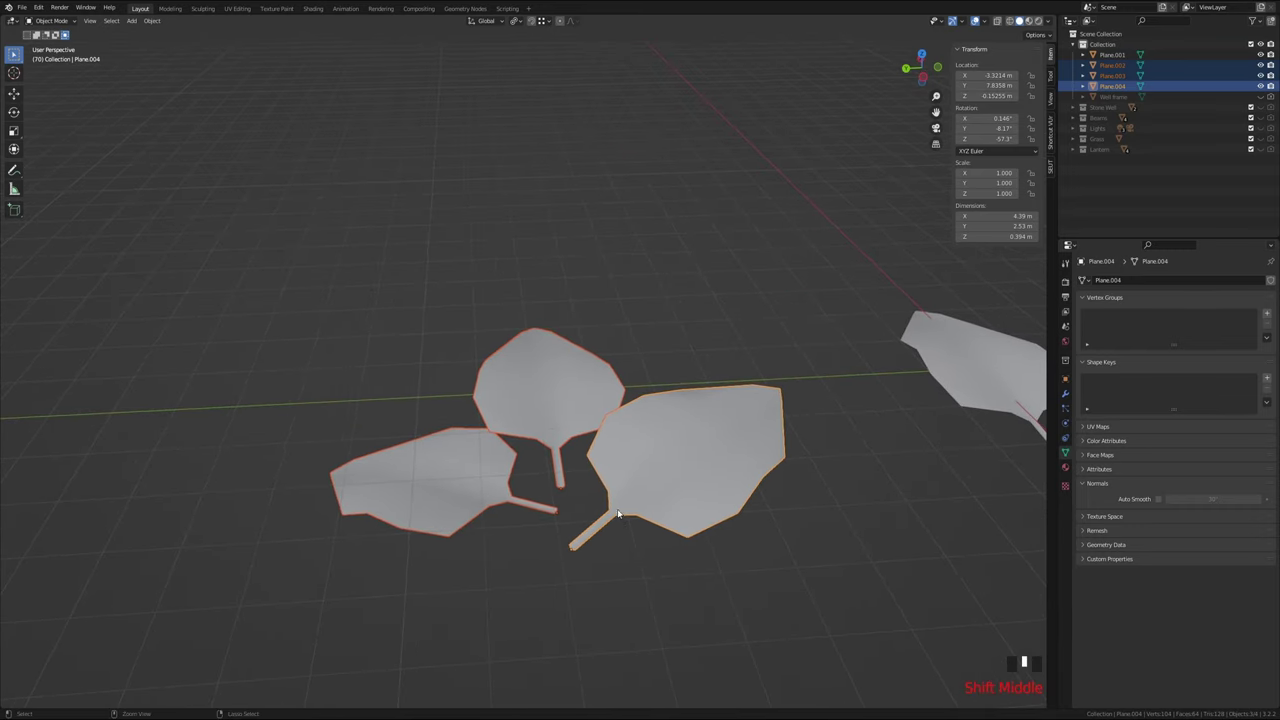
Join the three leaves with Ctrl+J, raise the cluster, and view it from the top
{"action": "key", "text": "ctrl+j"}
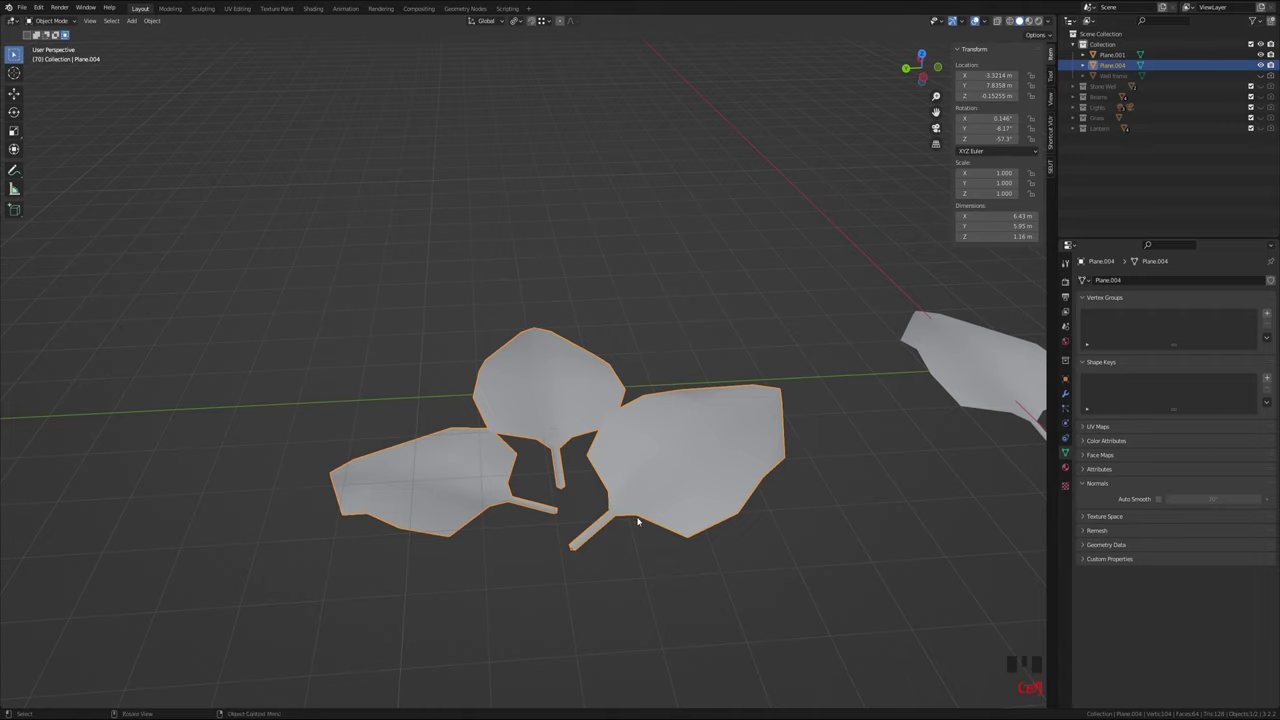
{"action": "key", "text": "g"}
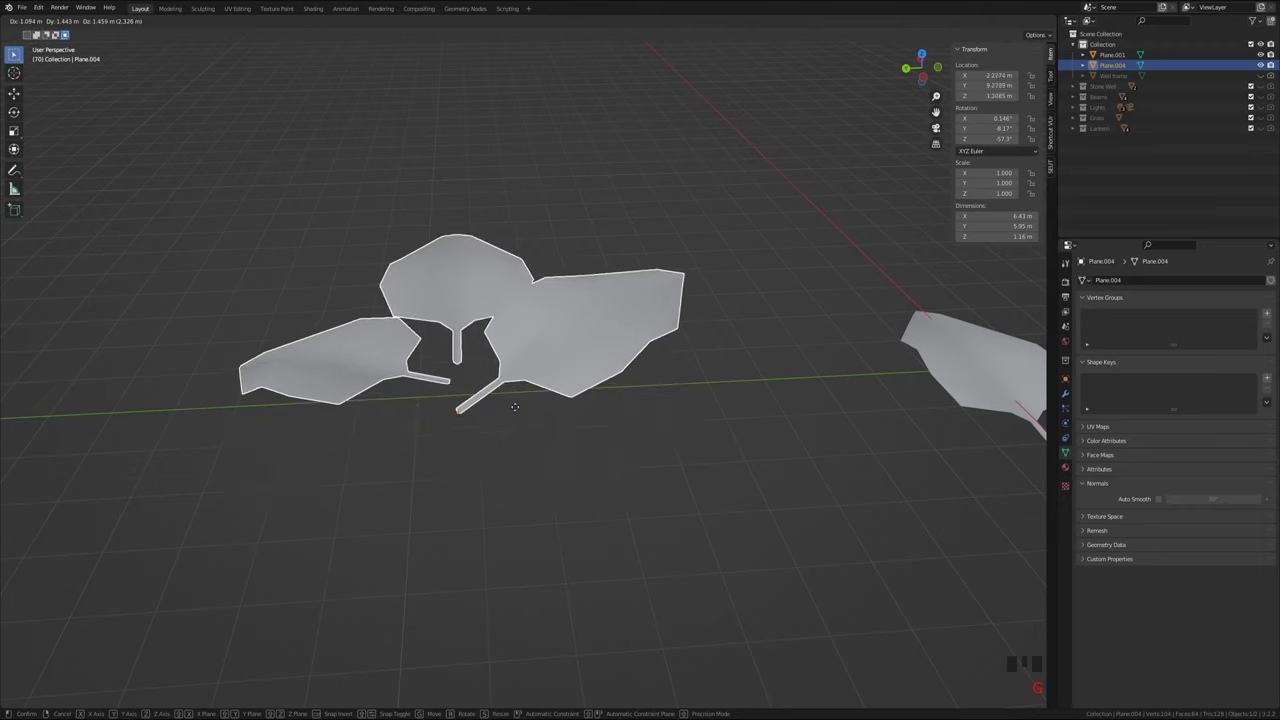
{"action": "left_click", "coordinate": [537, 477]}
{"action": "middle_click_drag", "start_coordinate": [543, 380], "coordinate": [572, 440]}
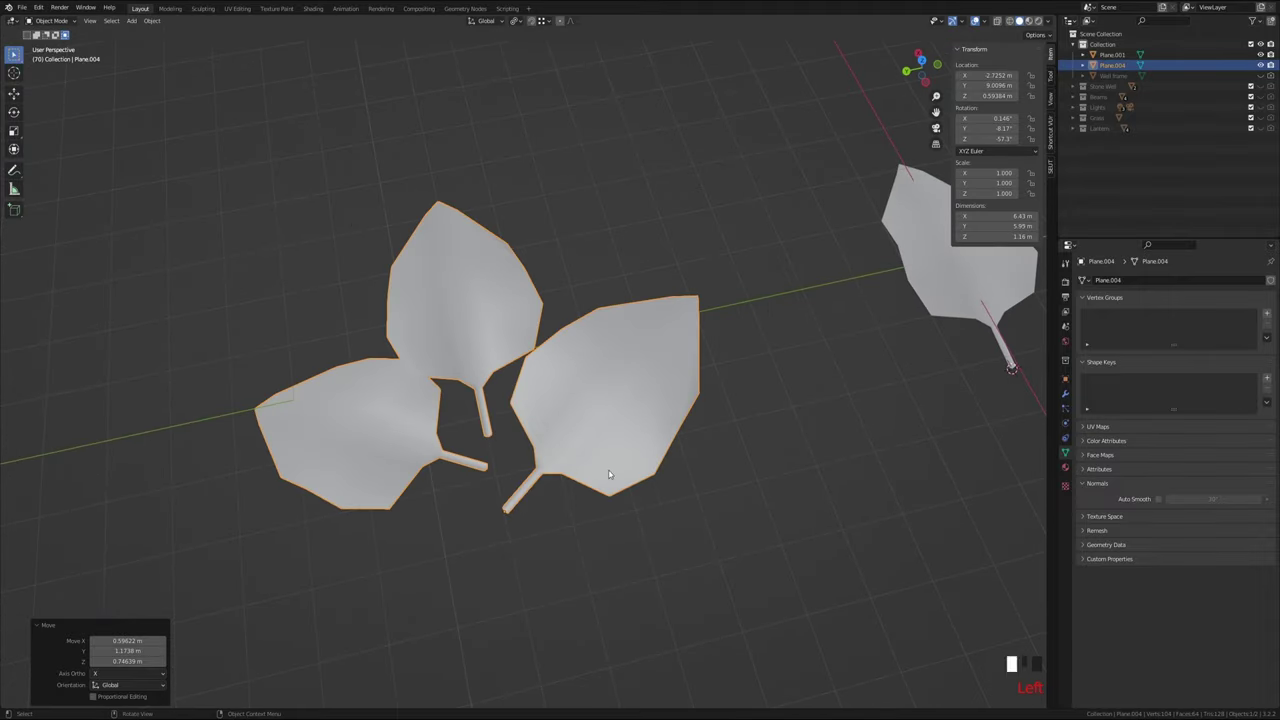
{"action": "double_click", "coordinate": [612, 476]}
{"action": "left_click", "coordinate": [747, 489]}
{"action": "middle_click_drag", "start_coordinate": [747, 489], "coordinate": [570, 526]}
{"action": "left_click", "coordinate": [921, 66]}
Duplicate the leaf cluster to the left, rotated -27.1°
{"action": "left_click", "coordinate": [633, 553]}
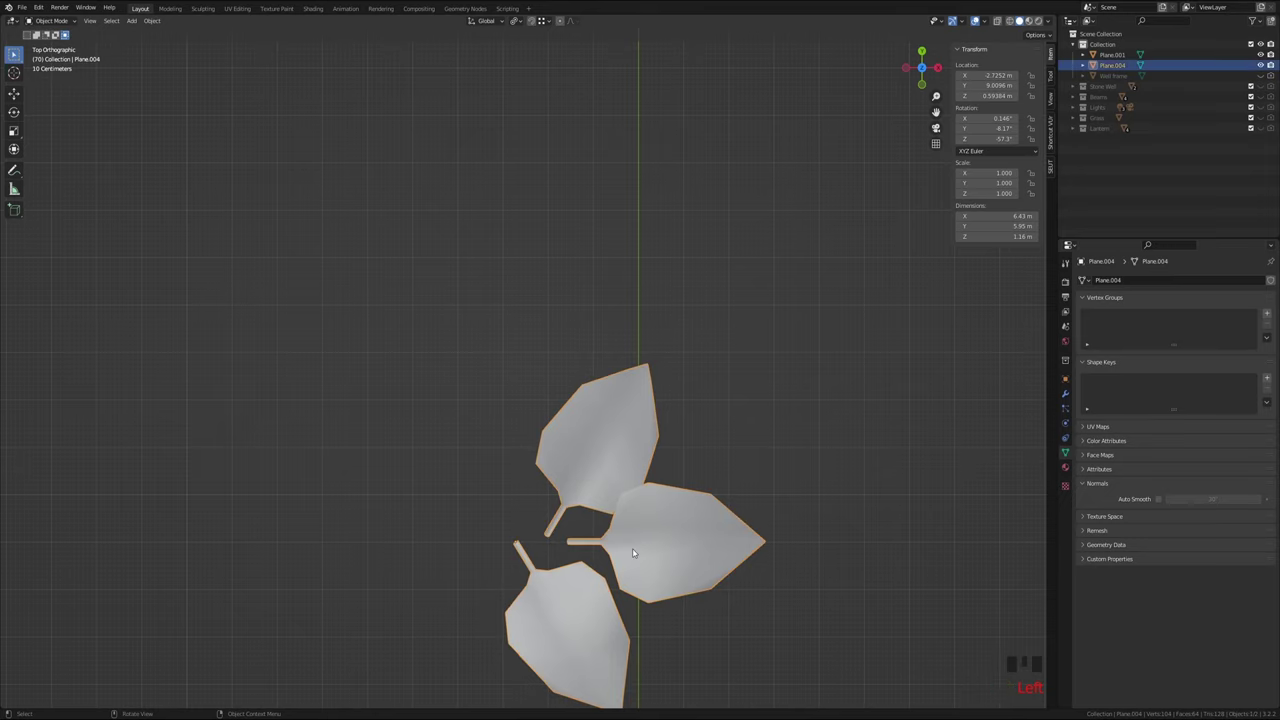
{"action": "key", "text": "shift+d"}
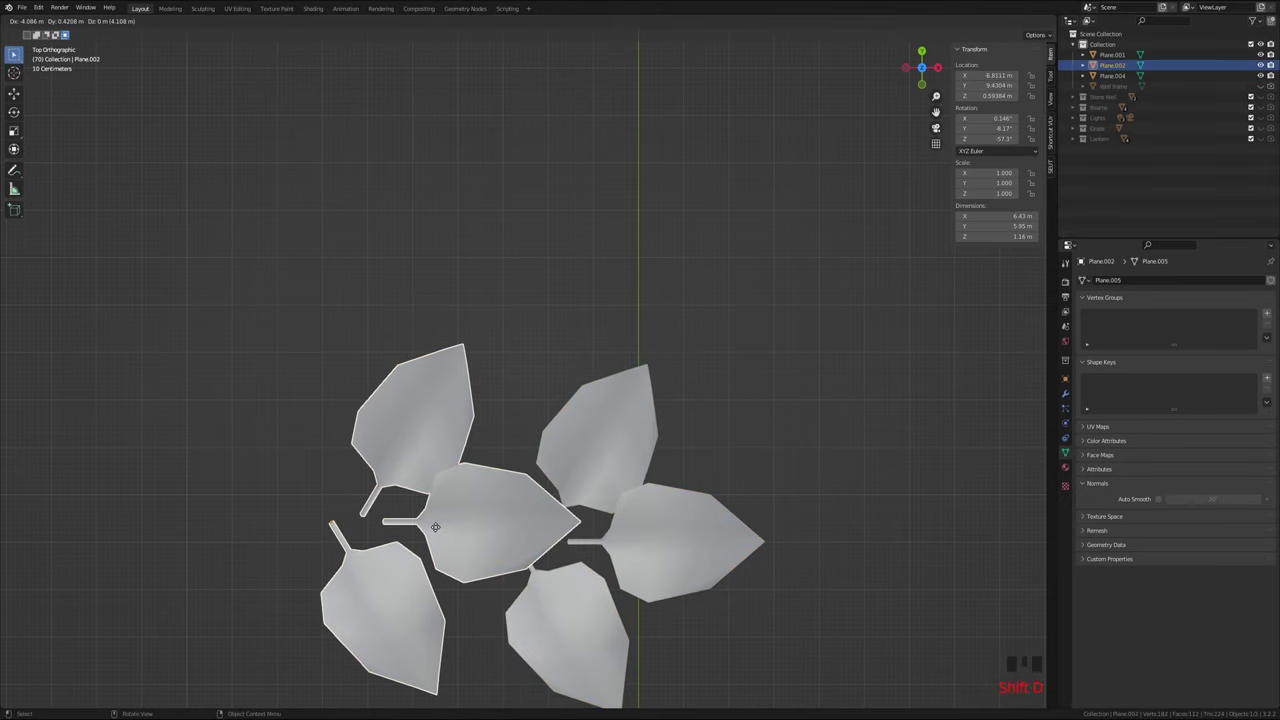
{"action": "left_click", "coordinate": [430, 510]}
{"action": "key", "text": "r"}
{"action": "left_click", "coordinate": [502, 453]}
{"action": "middle_click_drag", "start_coordinate": [494, 446], "coordinate": [631, 413], "text": "shift"}
Make another rotated copy of the cluster and place it lower left
{"action": "key", "text": "shift+d"}
{"action": "left_click", "coordinate": [445, 590]}
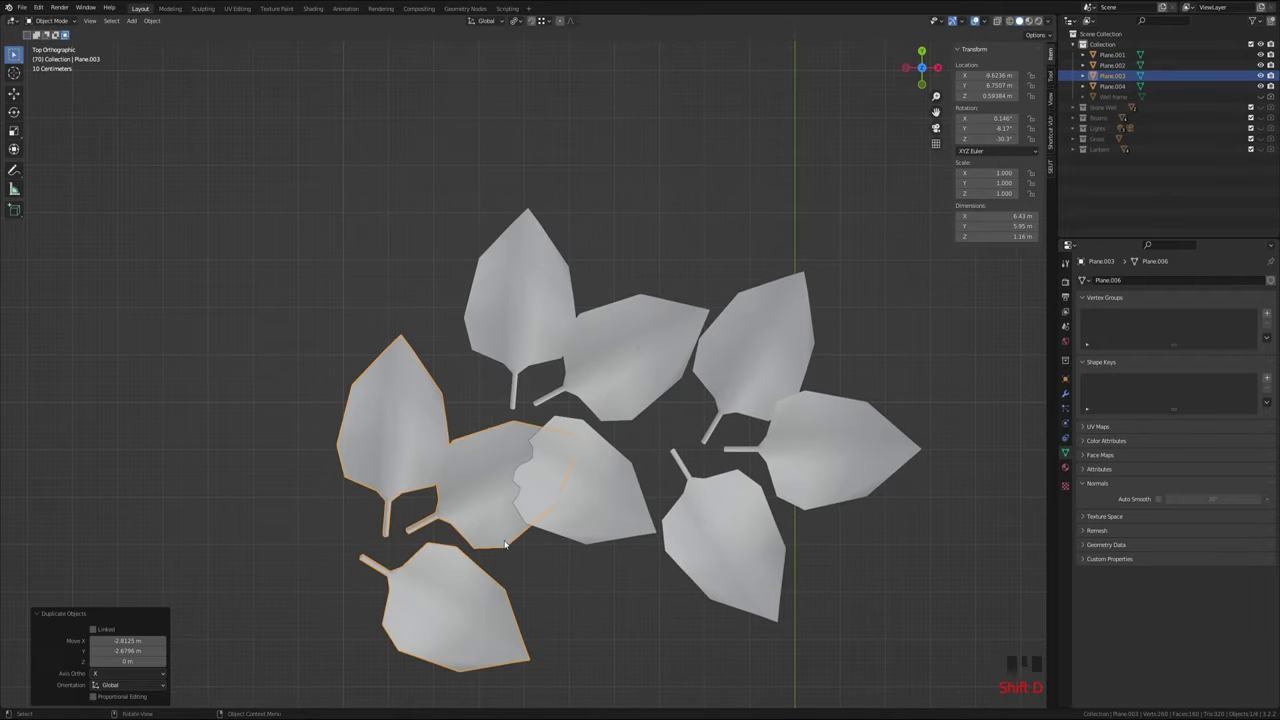
{"action": "key", "text": "r"}
{"action": "left_click", "coordinate": [516, 597]}
{"action": "key", "text": "g"}
{"action": "left_click", "coordinate": [470, 560]}
{"action": "middle_click_drag", "start_coordinate": [470, 560], "coordinate": [704, 447]}
Reposition a cluster, rotate it 28.3°, and tilt it
{"action": "key", "text": "g"}
{"action": "left_click", "coordinate": [633, 468]}
{"action": "key", "text": "r"}
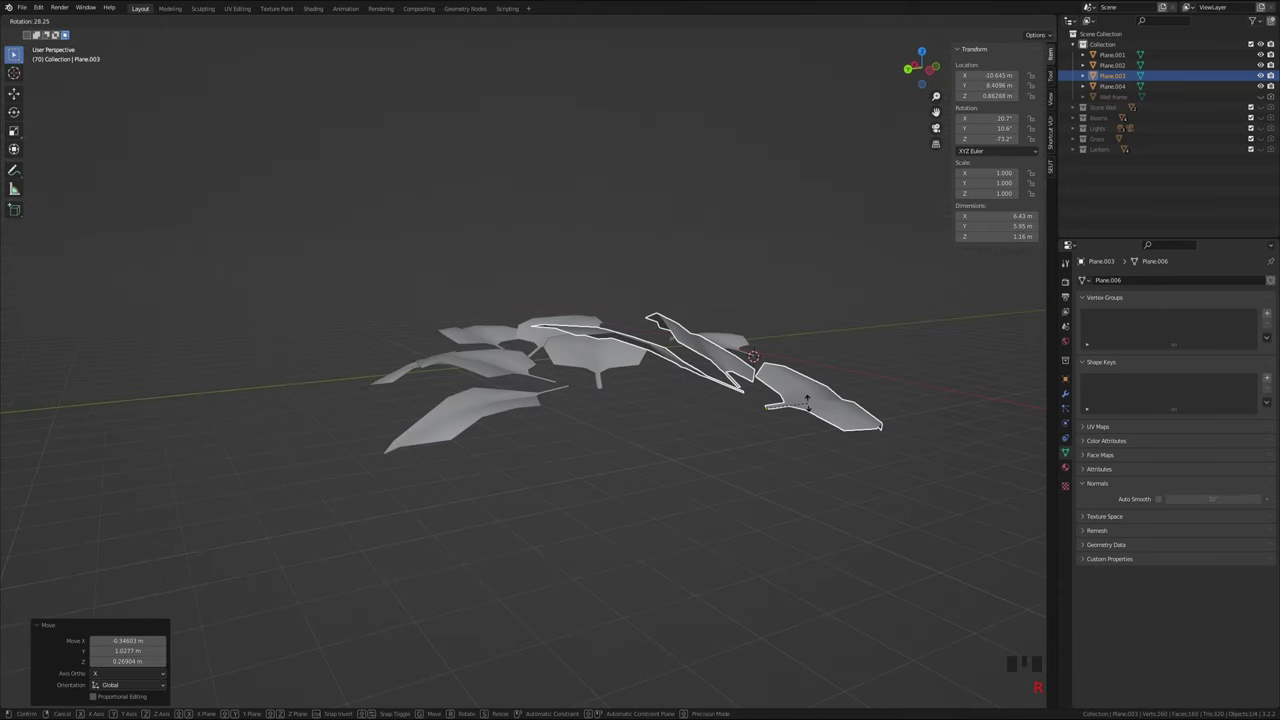
{"action": "left_click", "coordinate": [740, 450]}
{"action": "key", "text": "g"}
{"action": "left_click", "coordinate": [762, 450]}
{"action": "middle_click_drag", "start_coordinate": [762, 450], "coordinate": [741, 413]}
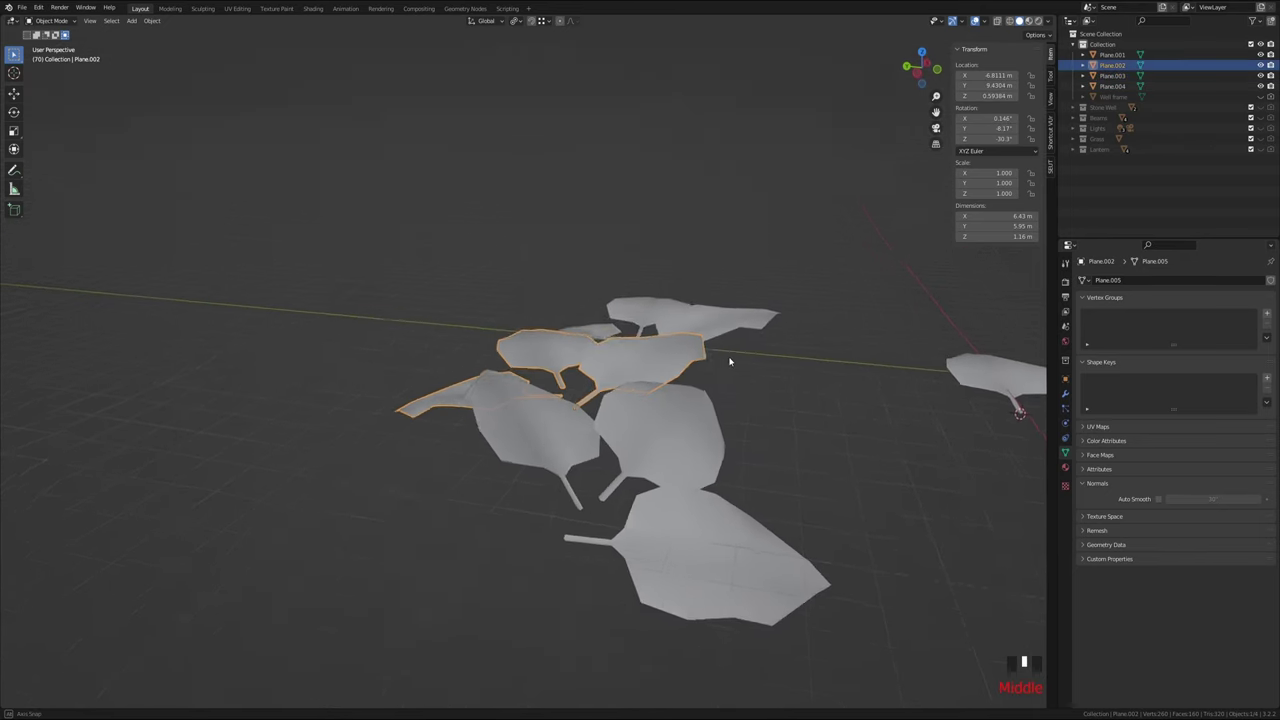
{"action": "key", "text": "r"}
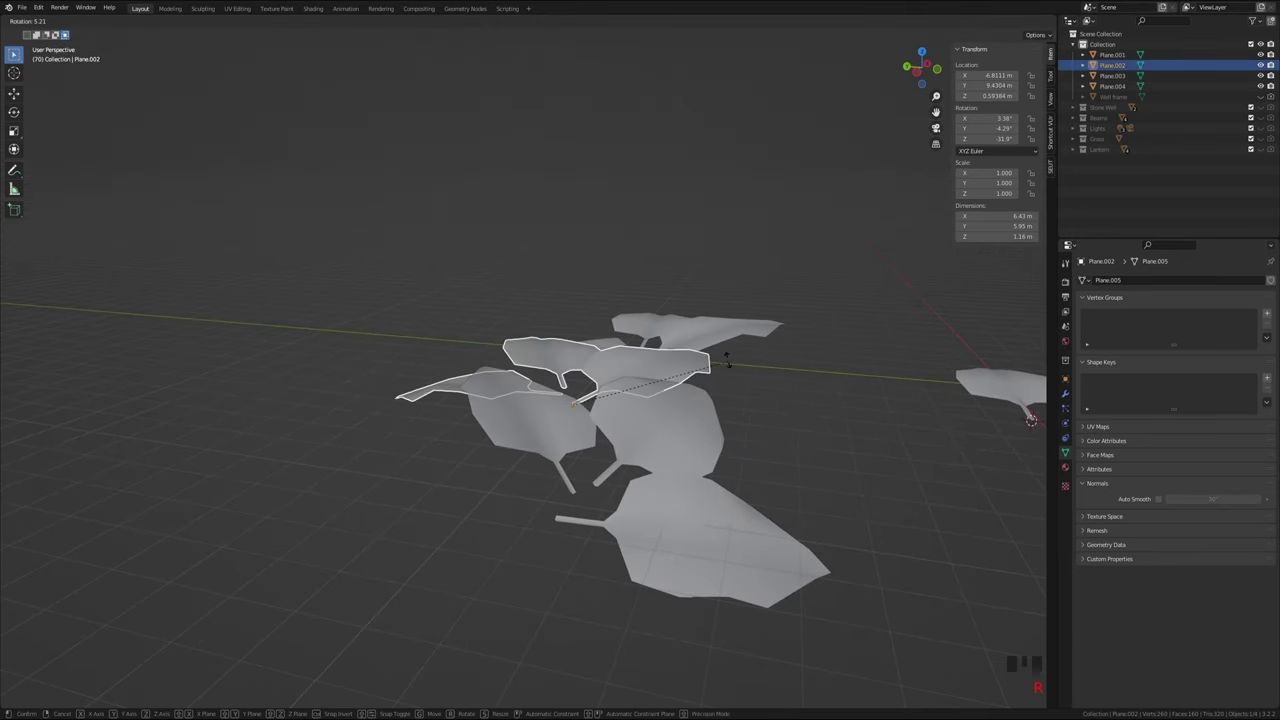
{"action": "left_click", "coordinate": [703, 320]}
{"action": "middle_click_drag", "start_coordinate": [703, 320], "coordinate": [584, 464]}
Box-select the leaf cluster groups and add the top group to the selection
{"action": "left_click_drag", "start_coordinate": [464, 335], "coordinate": [625, 473]}
{"action": "left_click_drag", "start_coordinate": [748, 678], "coordinate": [748, 678]}
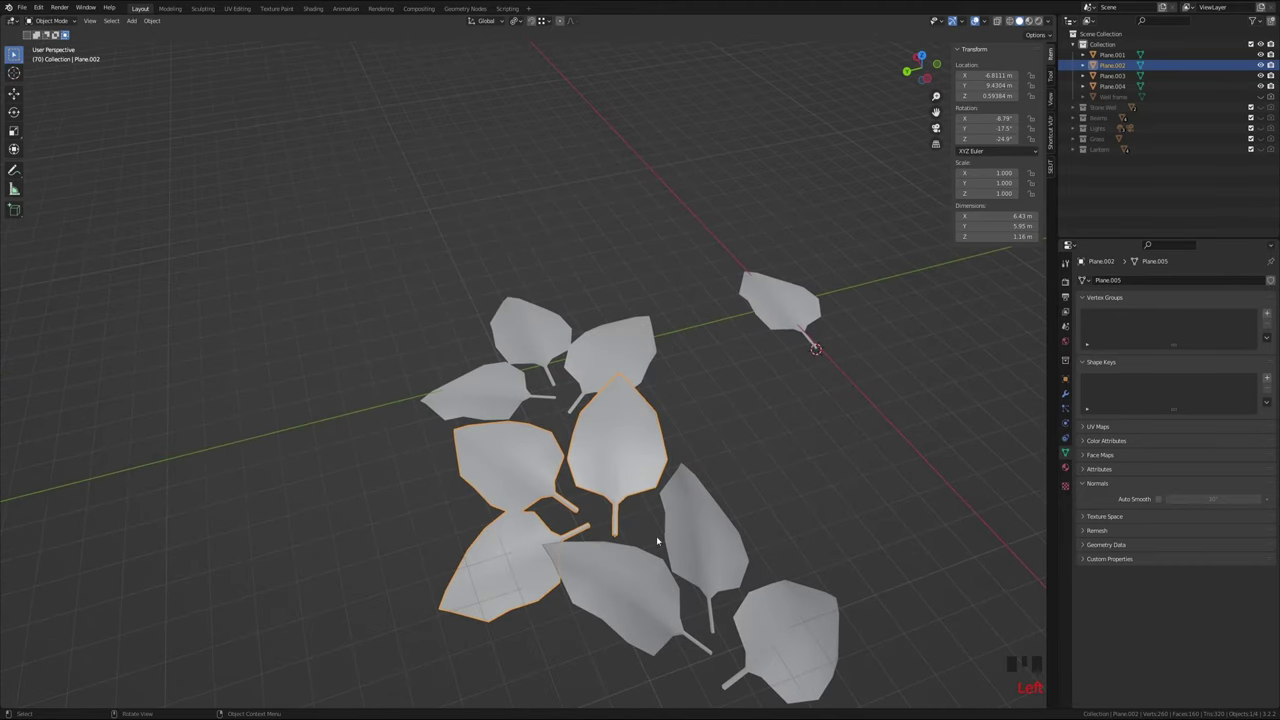
{"action": "middle_click_drag", "start_coordinate": [656, 536], "coordinate": [709, 534]}
{"action": "scroll", "coordinate": [709, 534], "scroll_direction": "down", "scroll_amount": 9}
{"action": "middle_click_drag", "start_coordinate": [646, 453], "coordinate": [491, 434]}
{"action": "left_click_drag", "start_coordinate": [476, 428], "coordinate": [570, 570]}
{"action": "left_click", "coordinate": [505, 455], "text": "shift"}
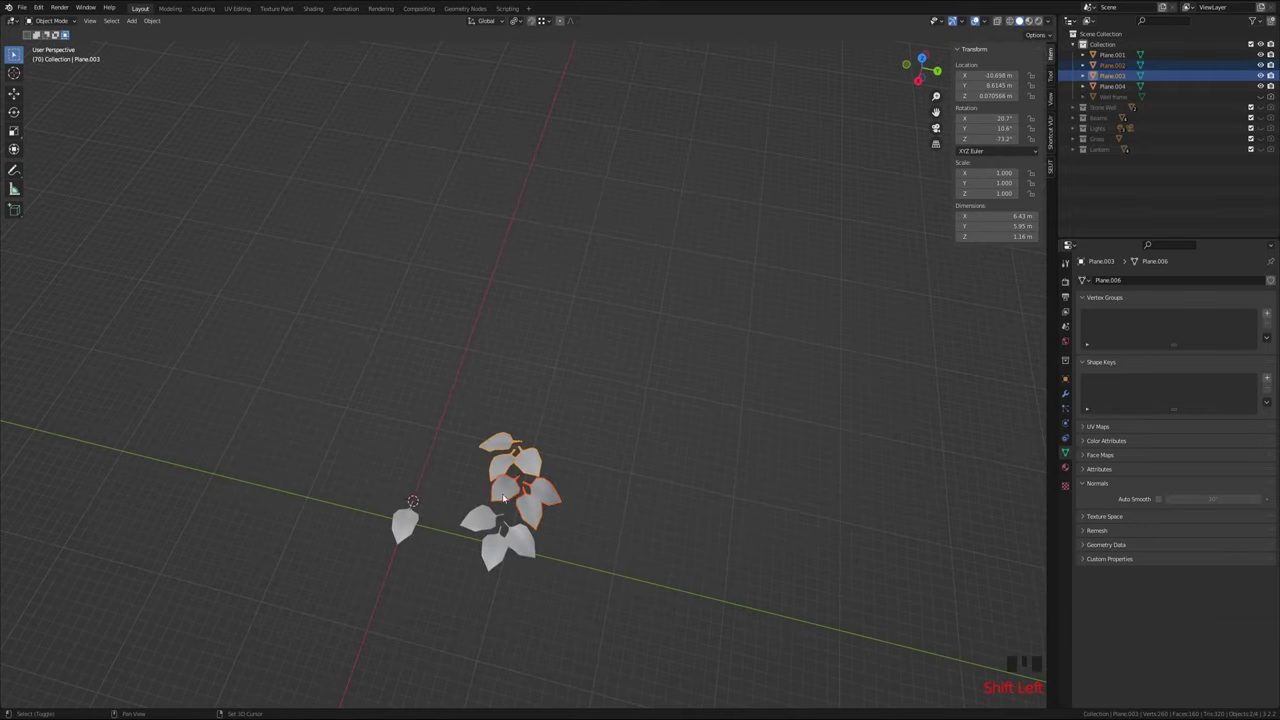
Select the lone leaf Plane.001 and switch to Top Orthographic view
{"action": "left_click", "coordinate": [492, 525], "text": "shift"}
{"action": "middle_click_drag", "start_coordinate": [492, 525], "coordinate": [665, 495]}
{"action": "scroll", "coordinate": [544, 505], "scroll_direction": "up", "scroll_amount": 5}
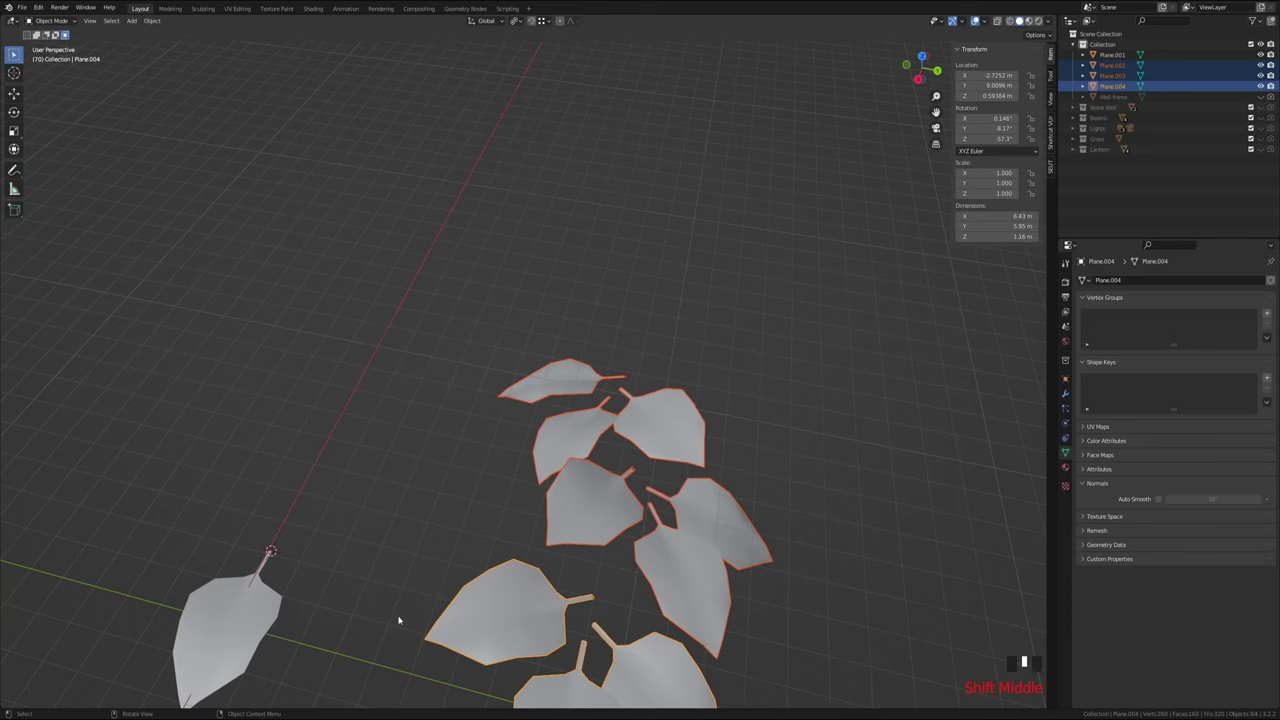
{"action": "left_click", "coordinate": [259, 590]}
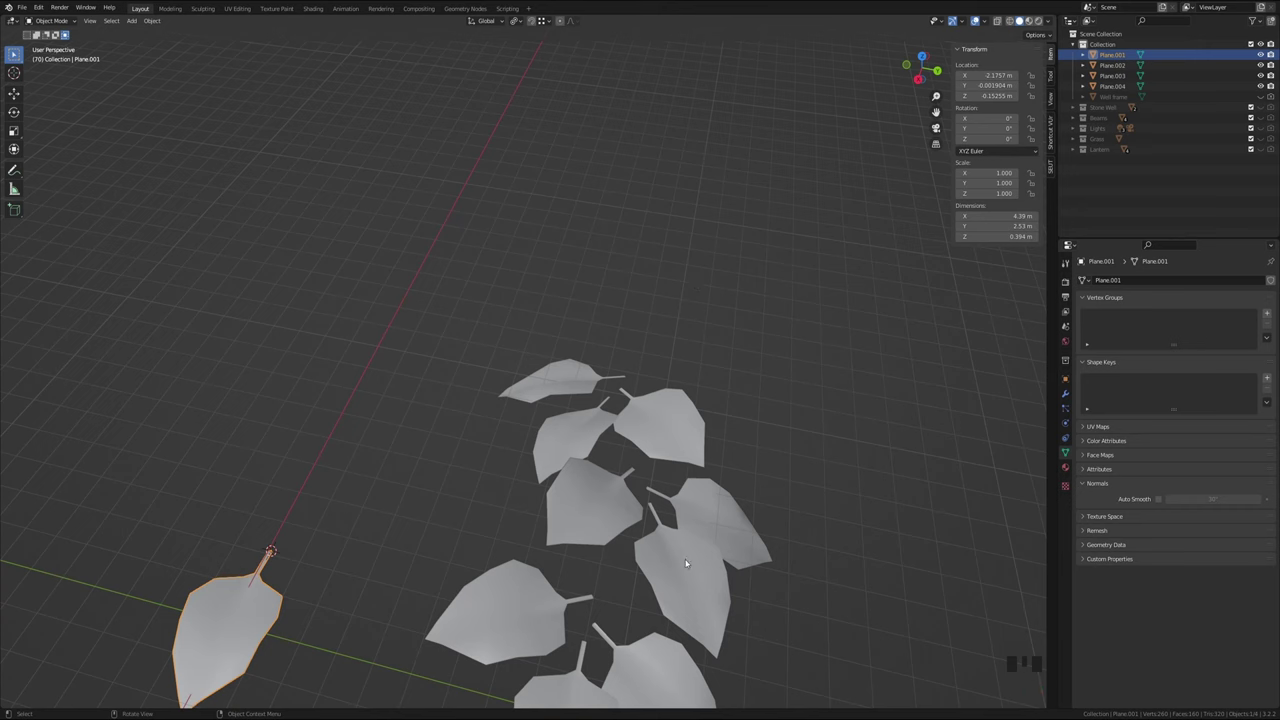
{"action": "middle_click_drag", "start_coordinate": [869, 460], "coordinate": [714, 451]}
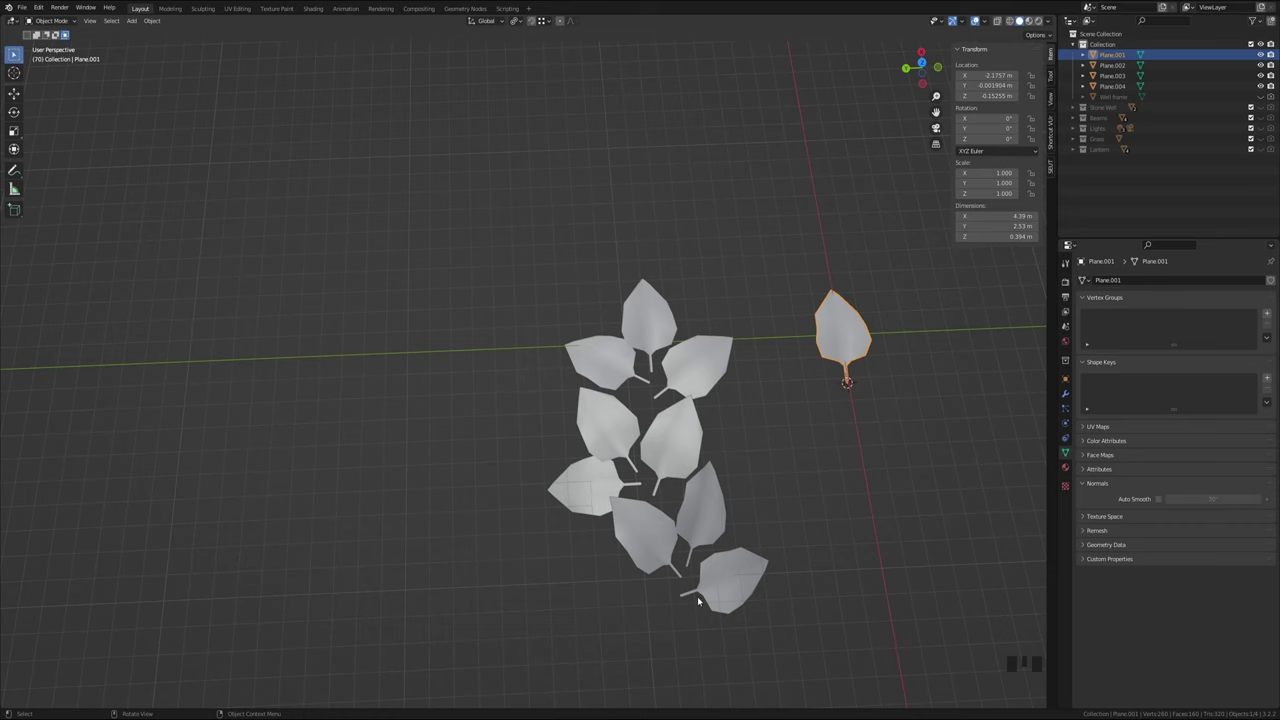
{"action": "middle_click_drag", "start_coordinate": [697, 596], "coordinate": [746, 345]}
{"action": "left_click", "coordinate": [925, 65]}
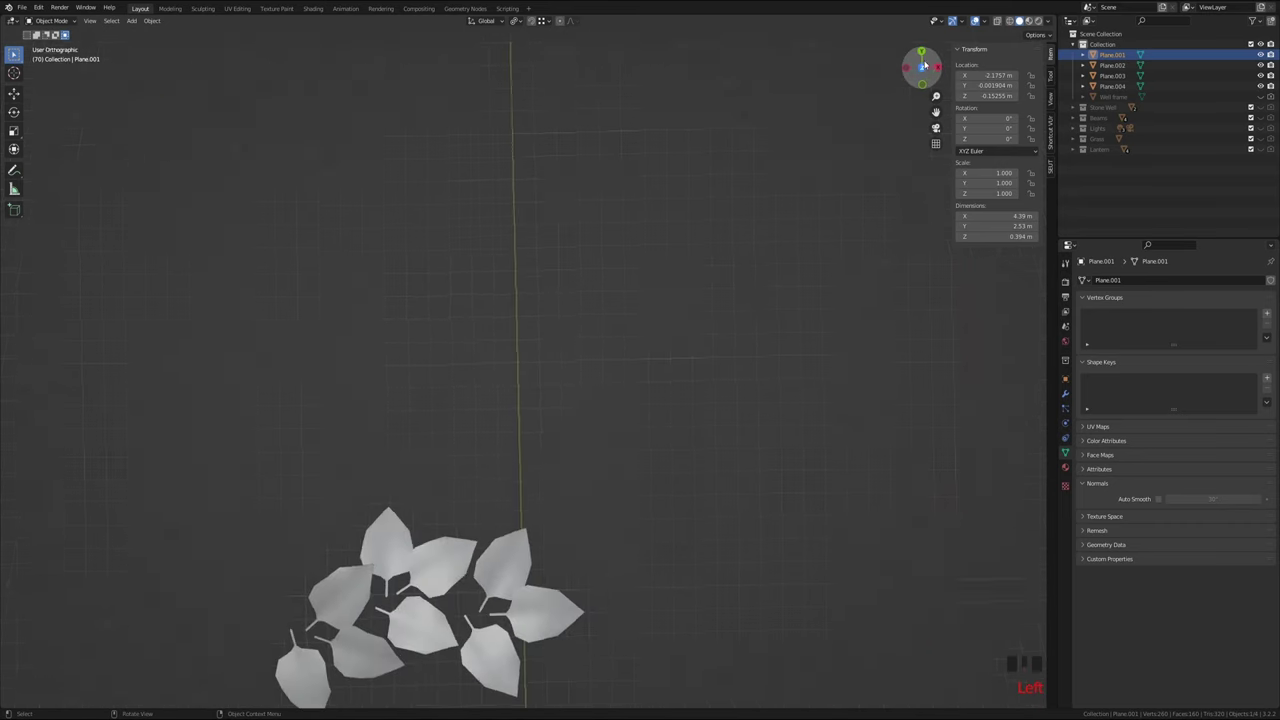
{"action": "middle_click_drag", "start_coordinate": [551, 338], "coordinate": [643, 385], "text": "shift"}
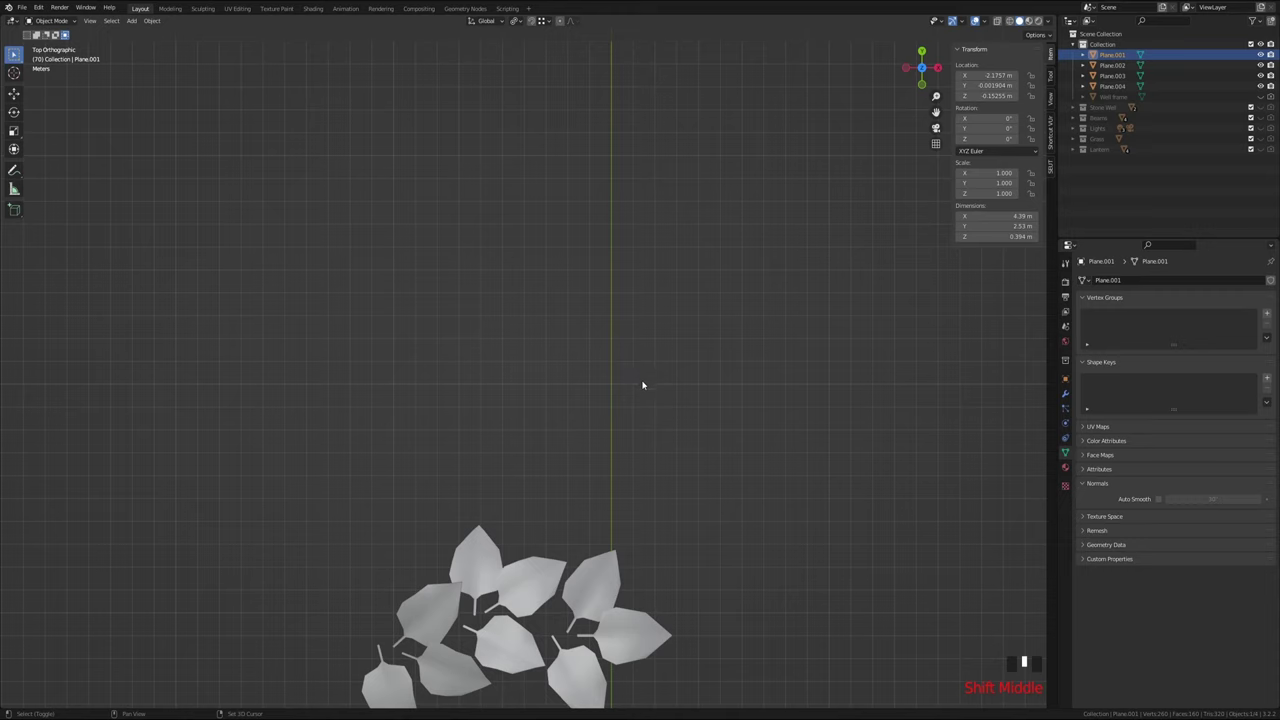
Bring up the Add > Mesh menu
{"action": "left_click", "coordinate": [131, 20]}
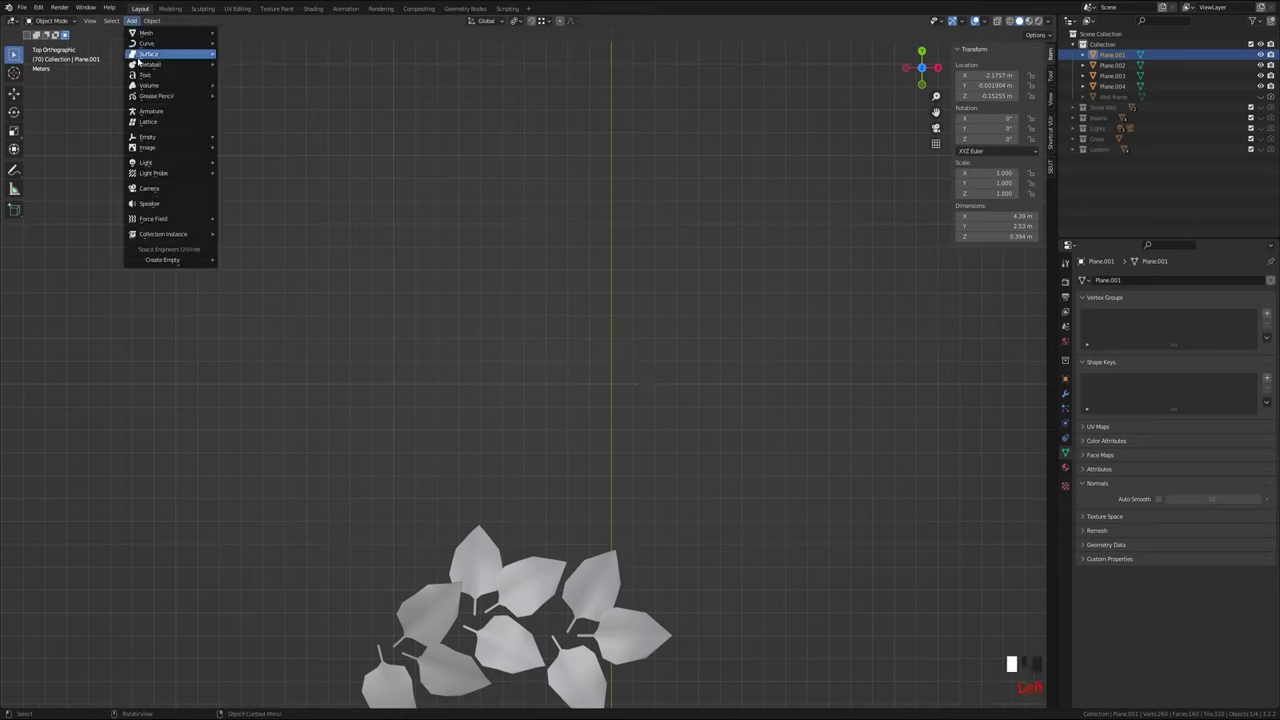
{"action": "mouse_move", "coordinate": [148, 36]}
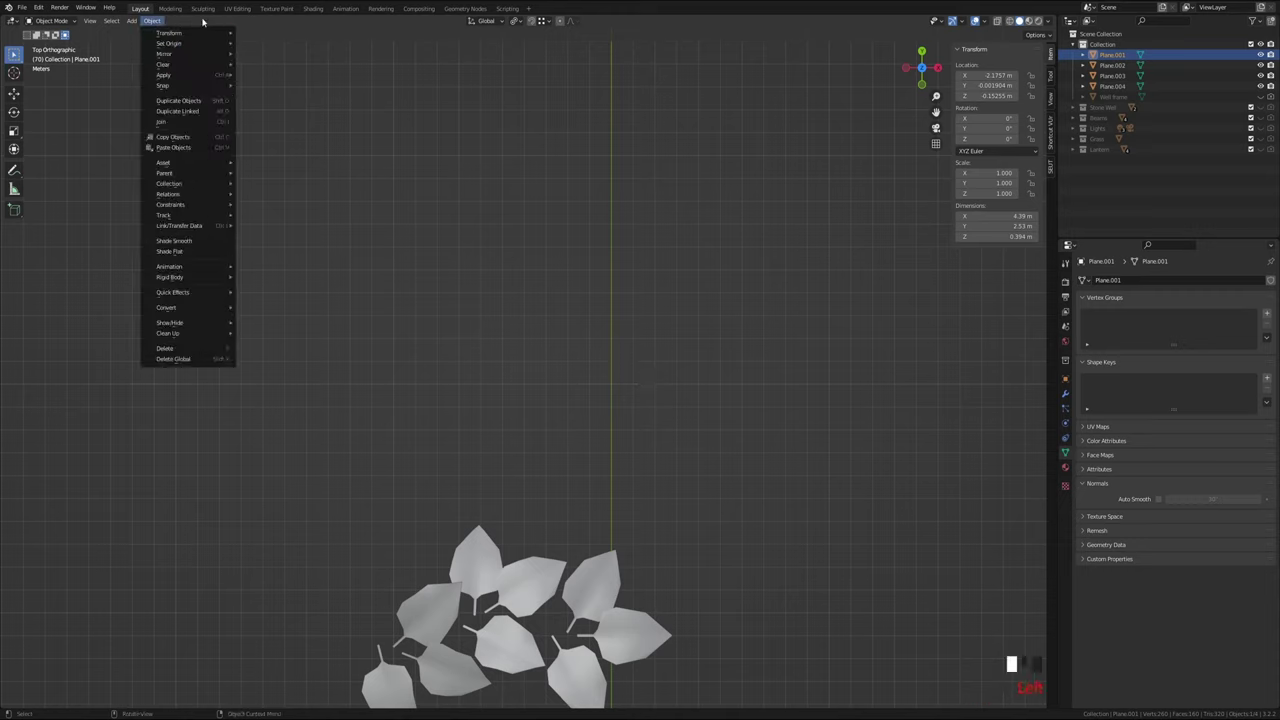
{"action": "left_click", "coordinate": [152, 21]}
{"action": "left_click", "coordinate": [133, 21]}
{"action": "mouse_move", "coordinate": [150, 33]}
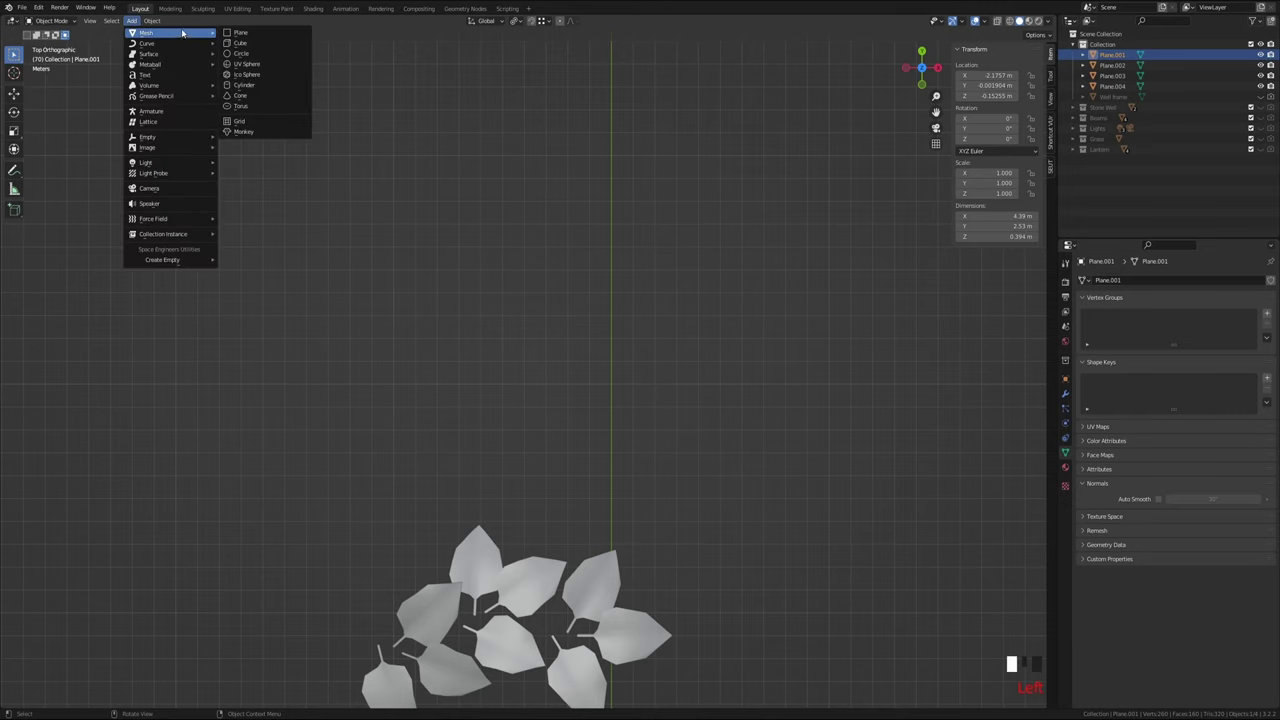
{"action": "left_click", "coordinate": [250, 86]}
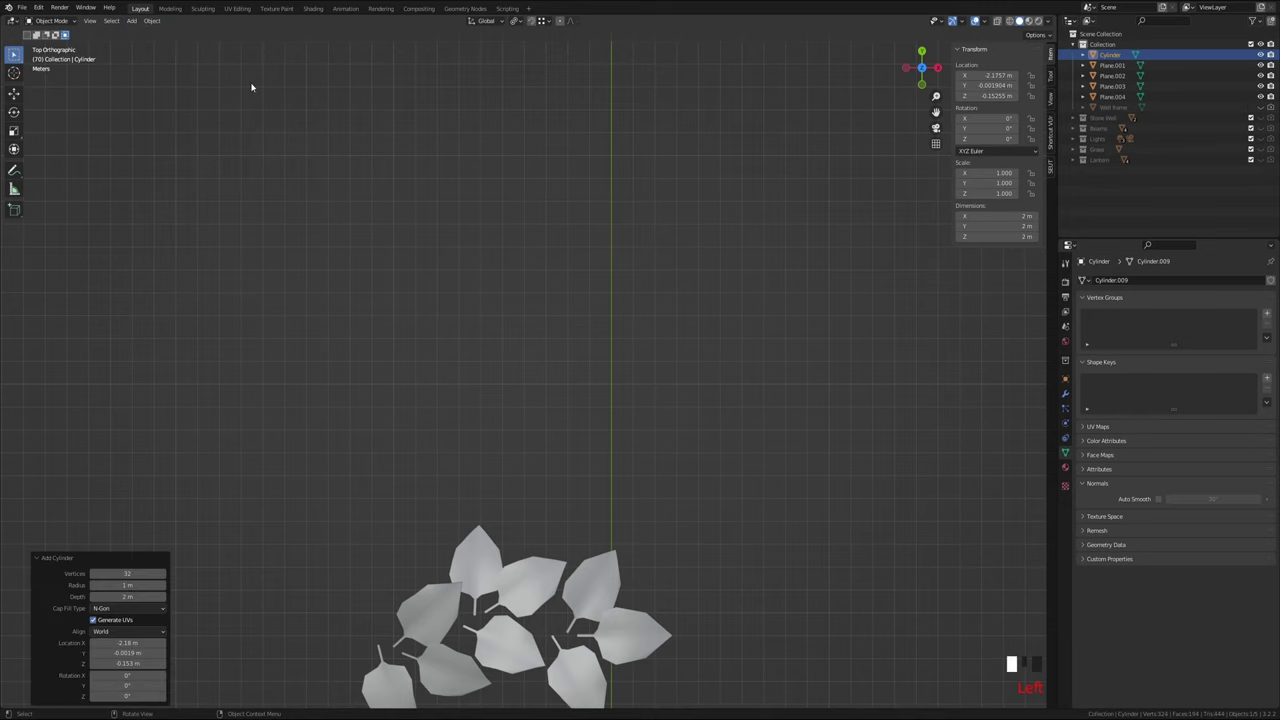
{"action": "middle_click_drag", "start_coordinate": [477, 283], "coordinate": [580, 346]}
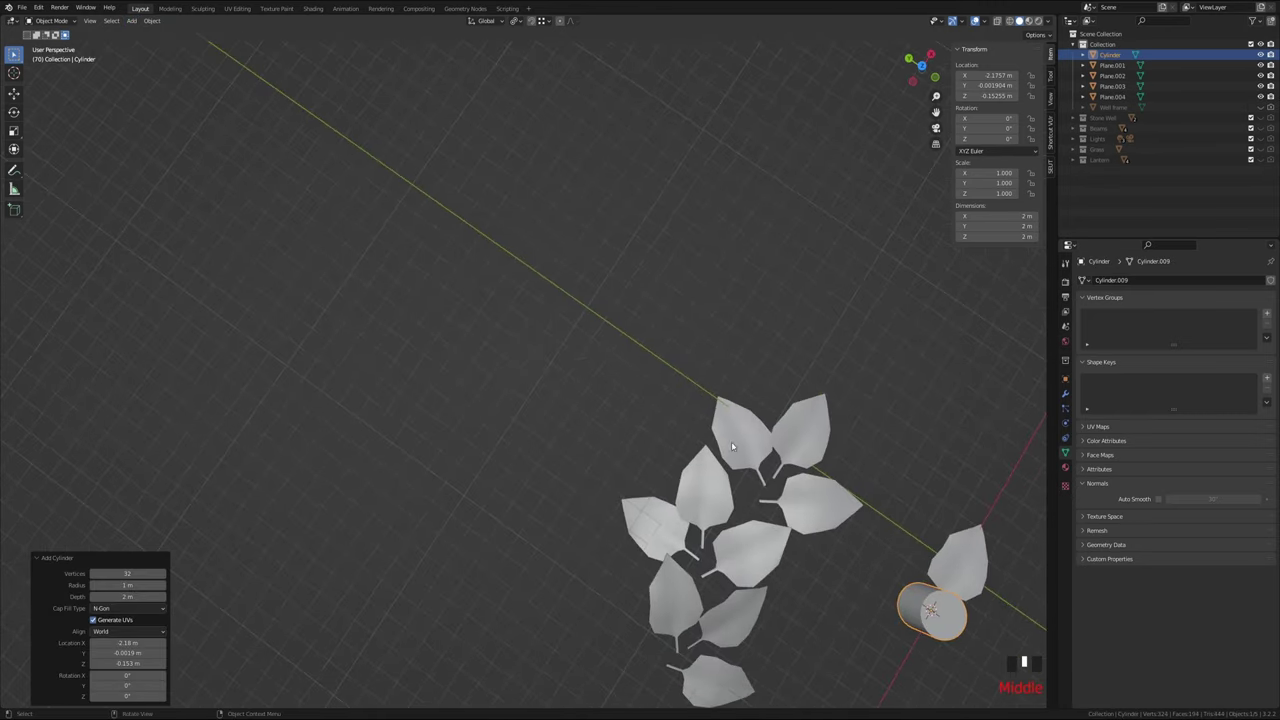
{"action": "middle_click_drag", "start_coordinate": [875, 617], "coordinate": [897, 384]}
{"action": "left_click", "coordinate": [921, 65]}
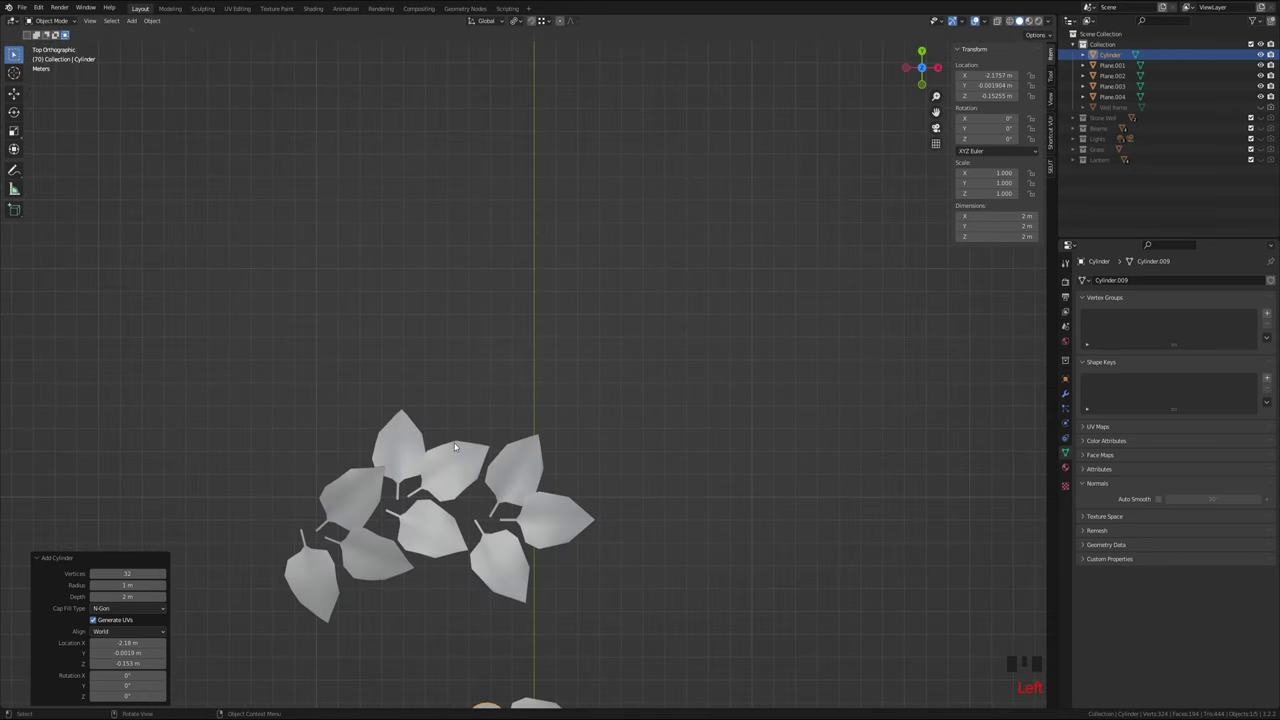
{"action": "middle_click_drag", "start_coordinate": [476, 634], "coordinate": [517, 618], "text": "shift"}
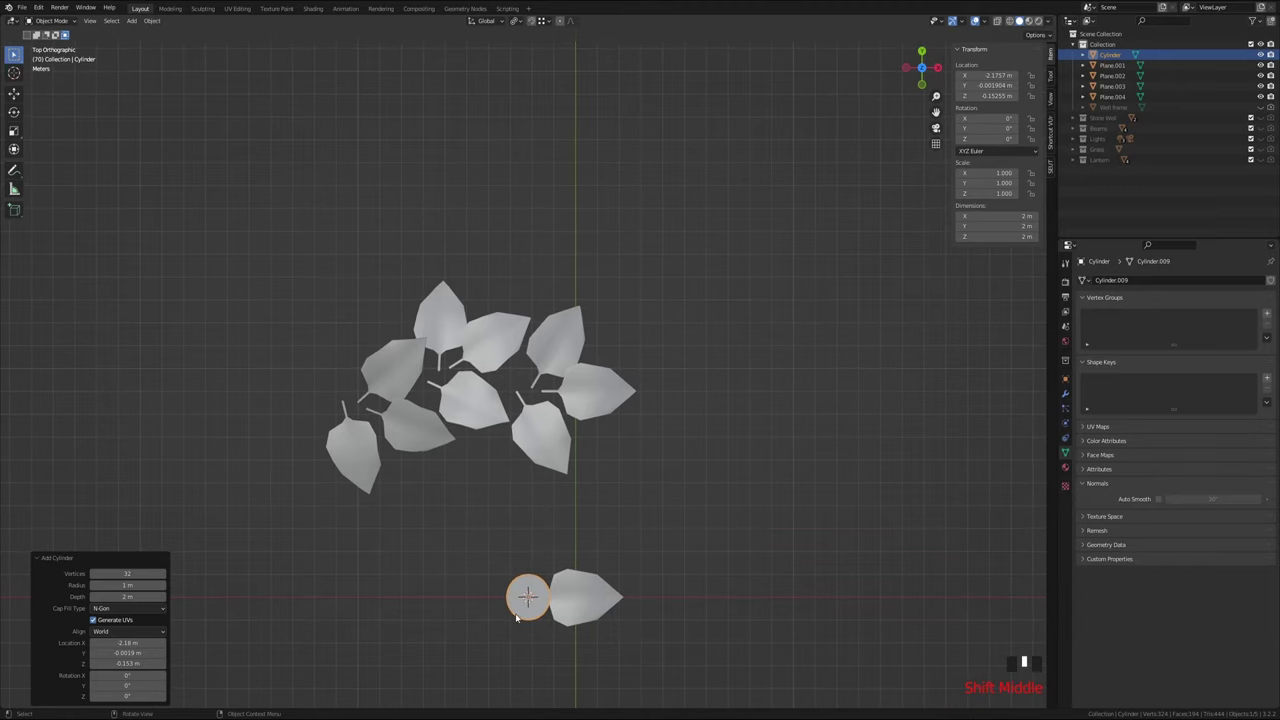
{"action": "key", "text": "g"}
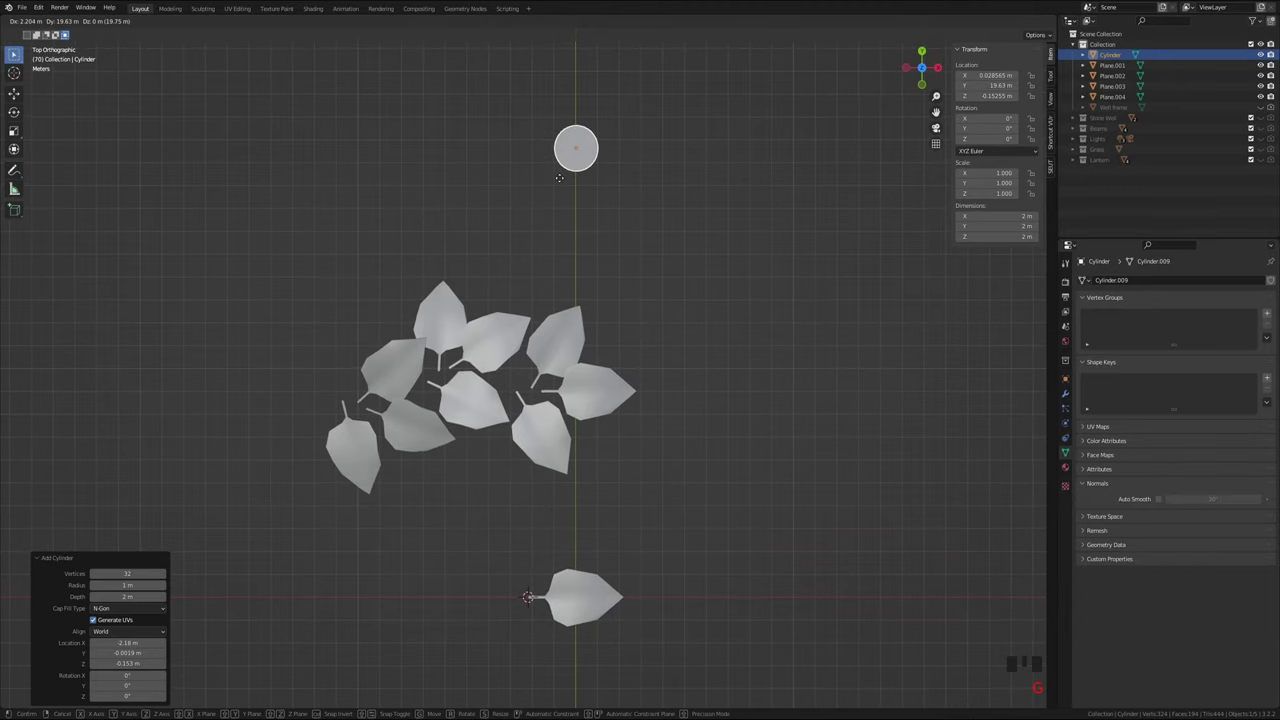
{"action": "left_click", "coordinate": [590, 190]}
{"action": "middle_click_drag", "start_coordinate": [592, 191], "coordinate": [591, 412]}
{"action": "scroll", "coordinate": [572, 402], "scroll_direction": "up", "scroll_amount": 10}
{"action": "scroll", "coordinate": [588, 398], "scroll_direction": "down", "scroll_amount": 5}
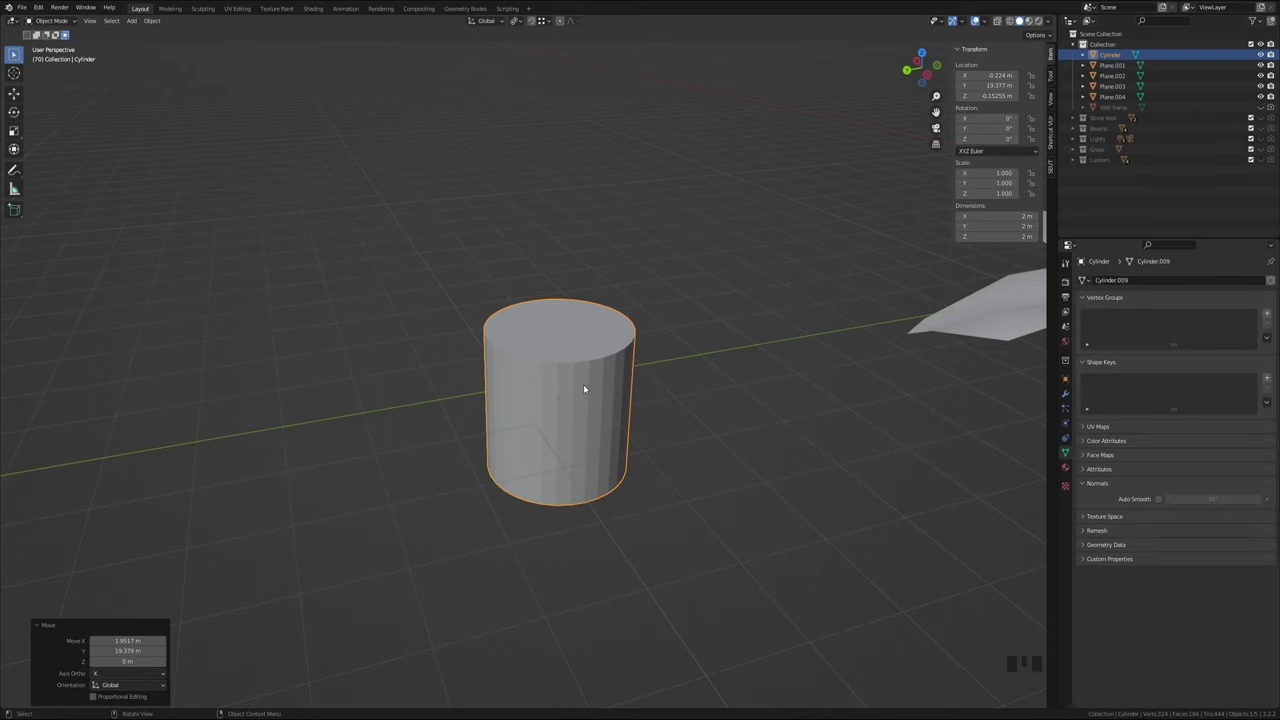
{"action": "middle_click_drag", "start_coordinate": [584, 388], "coordinate": [639, 382]}
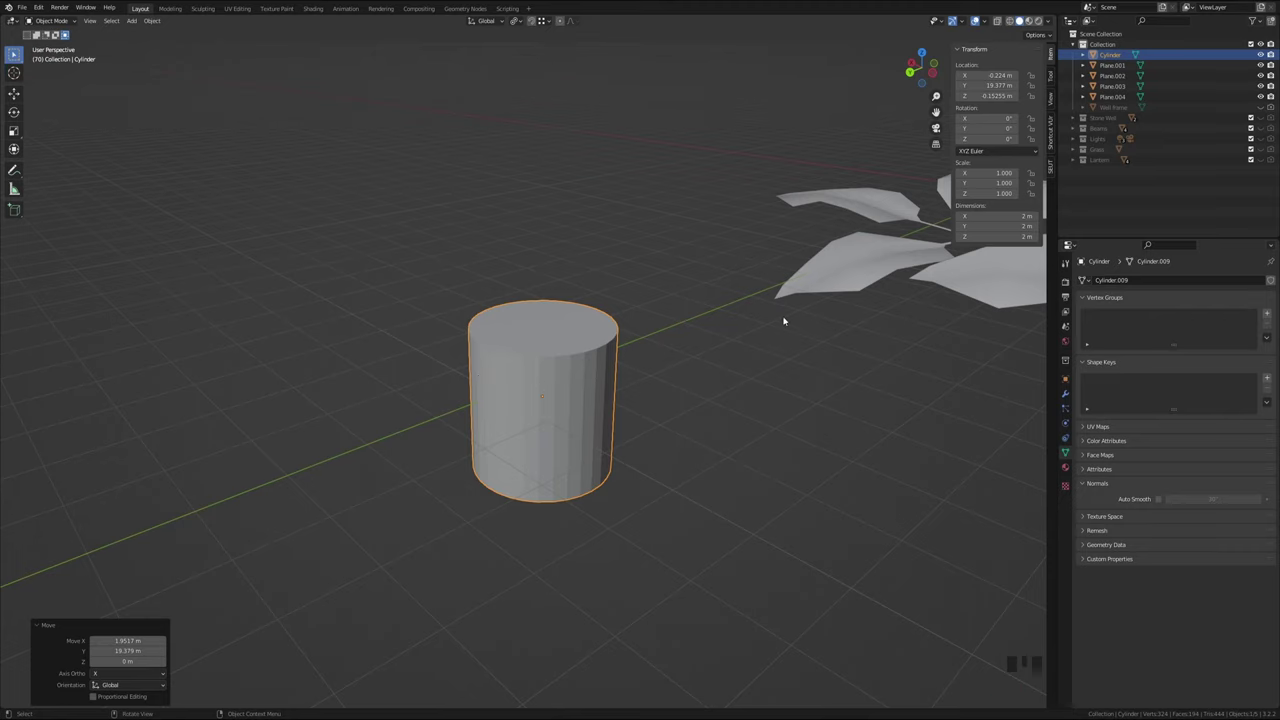
{"action": "middle_click_drag", "start_coordinate": [591, 387], "coordinate": [556, 386]}
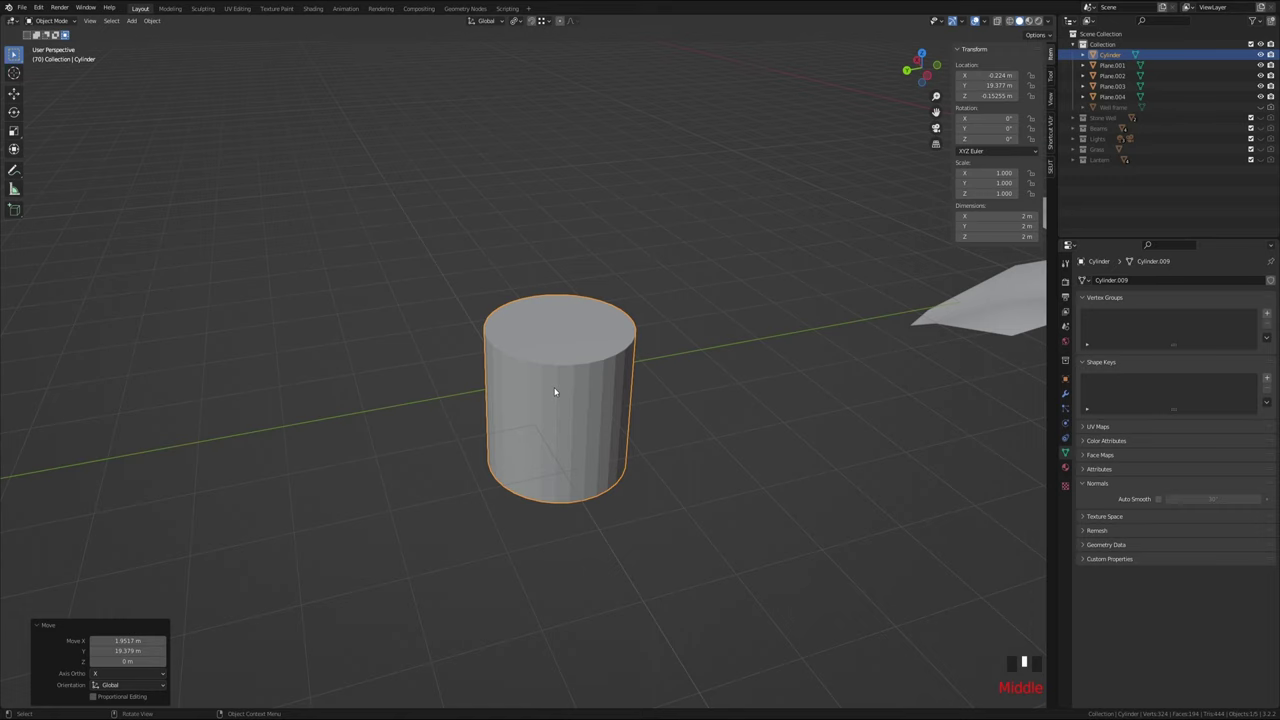
{"action": "key", "text": "x"}
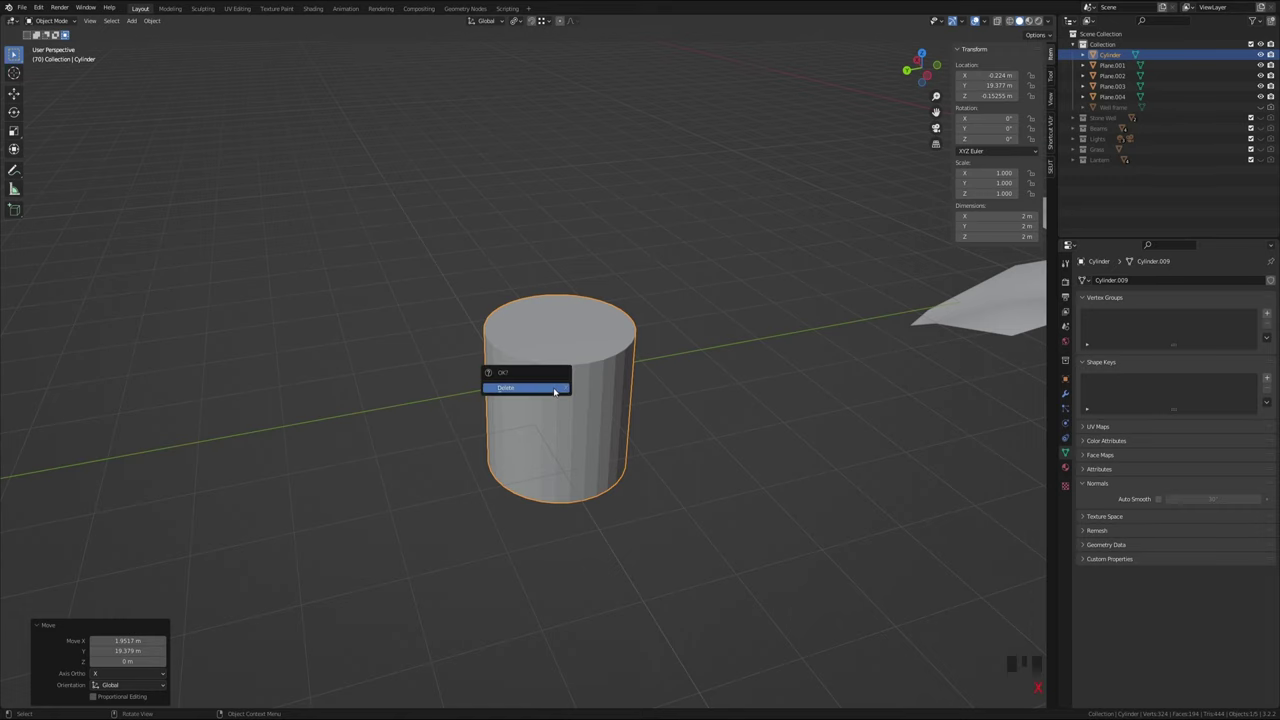
{"action": "left_click", "coordinate": [554, 389]}
{"action": "scroll", "coordinate": [783, 208], "scroll_direction": "down", "scroll_amount": 7}
{"action": "middle_click_drag", "start_coordinate": [779, 217], "coordinate": [560, 300]}
Add a mesh cylinder with 5 vertices
{"action": "left_click", "coordinate": [152, 21]}
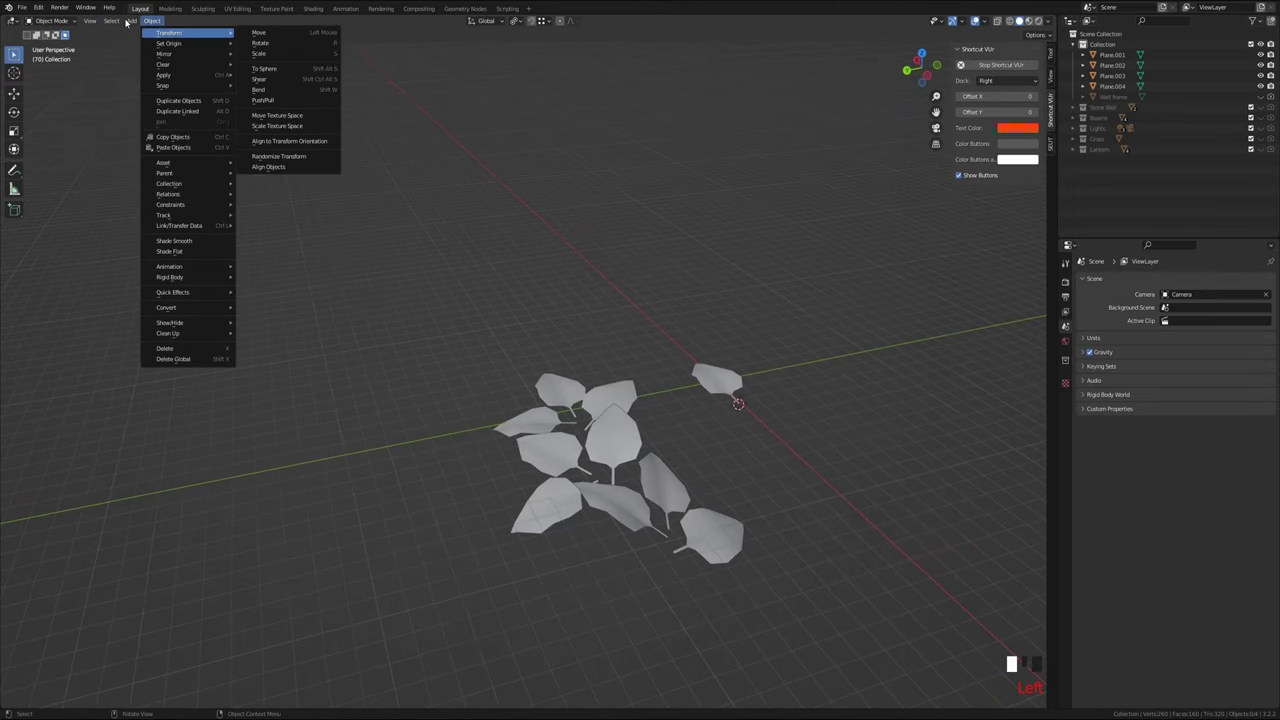
{"action": "mouse_move", "coordinate": [128, 21]}
{"action": "mouse_move", "coordinate": [190, 33]}
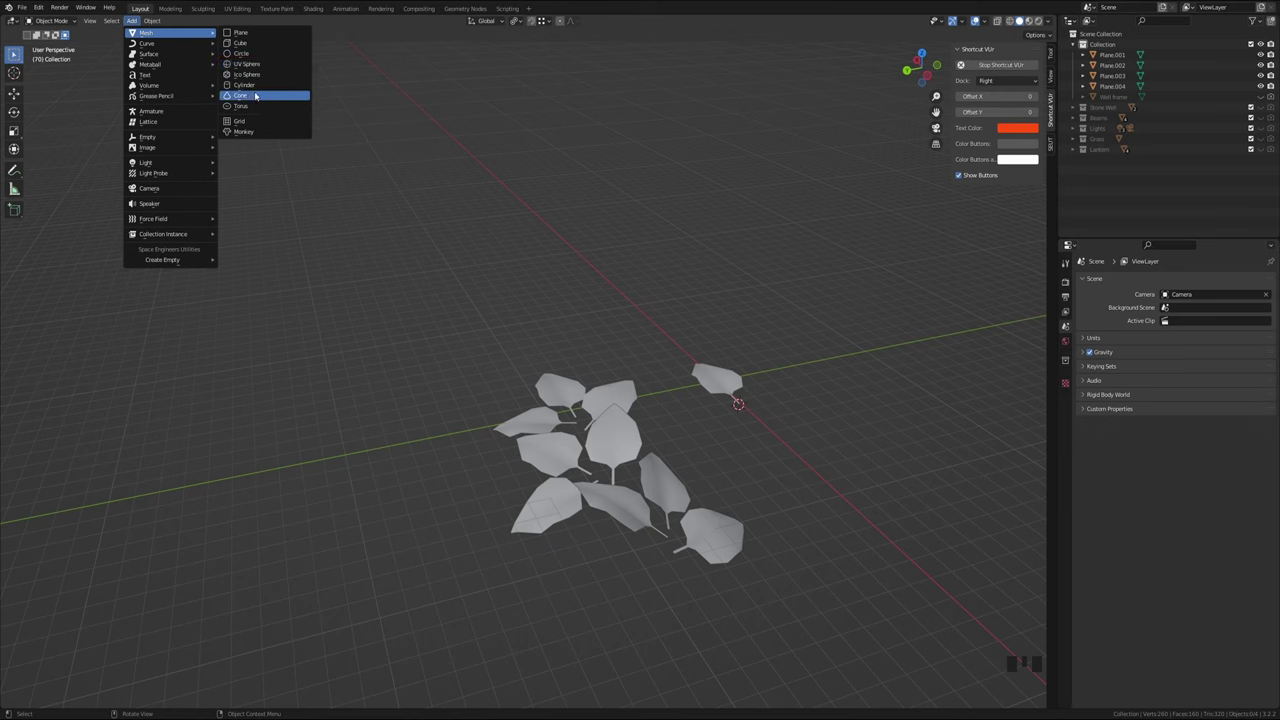
{"action": "left_click", "coordinate": [262, 86]}
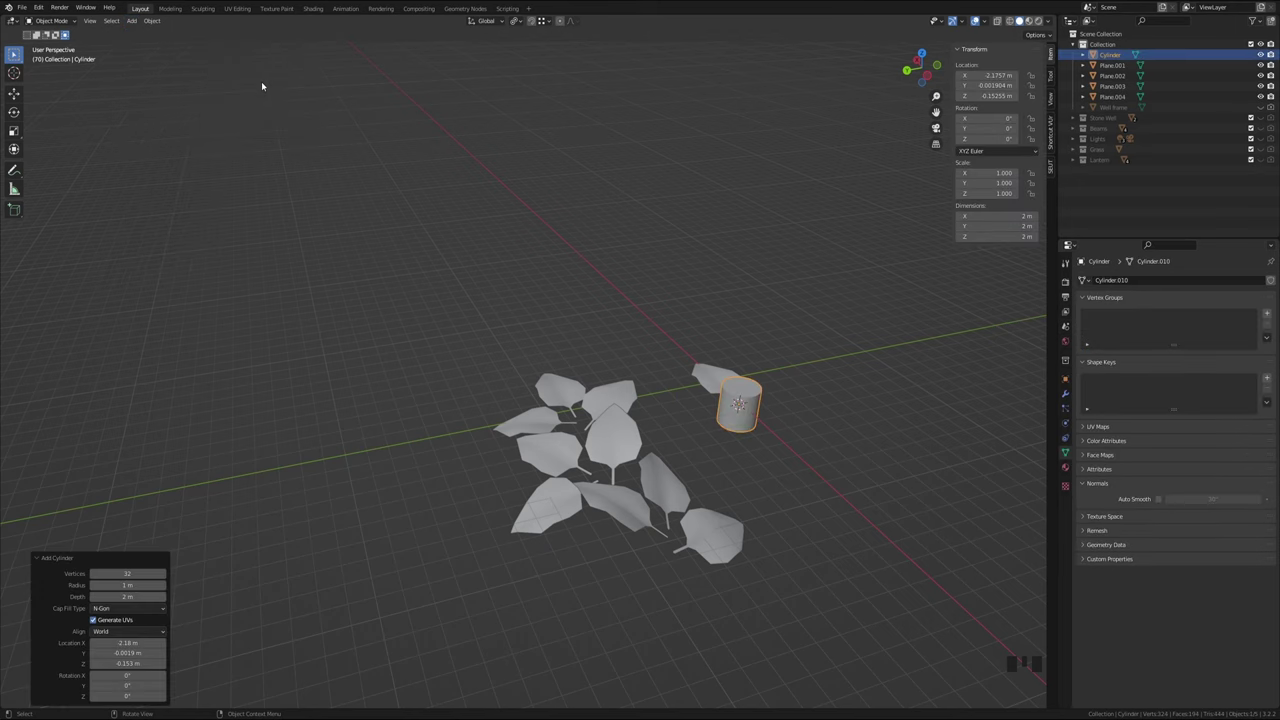
{"action": "left_click", "coordinate": [127, 573]}
{"action": "key", "text": "Return"}
Move the cylinder below the leaves and begin scaling it down in X and Y only
{"action": "key", "text": "g"}
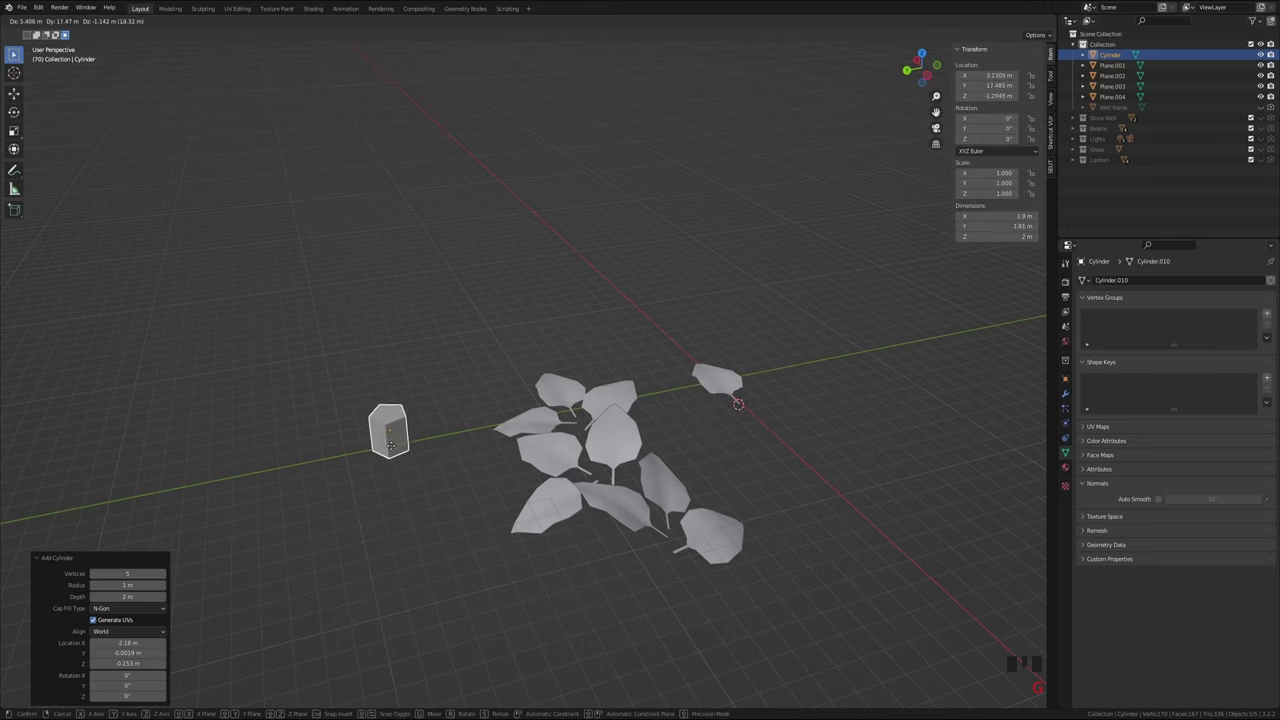
{"action": "left_click", "coordinate": [371, 465]}
{"action": "scroll", "coordinate": [454, 448], "scroll_direction": "up", "scroll_amount": 7}
{"action": "scroll", "coordinate": [454, 448], "scroll_direction": "down", "scroll_amount": 5}
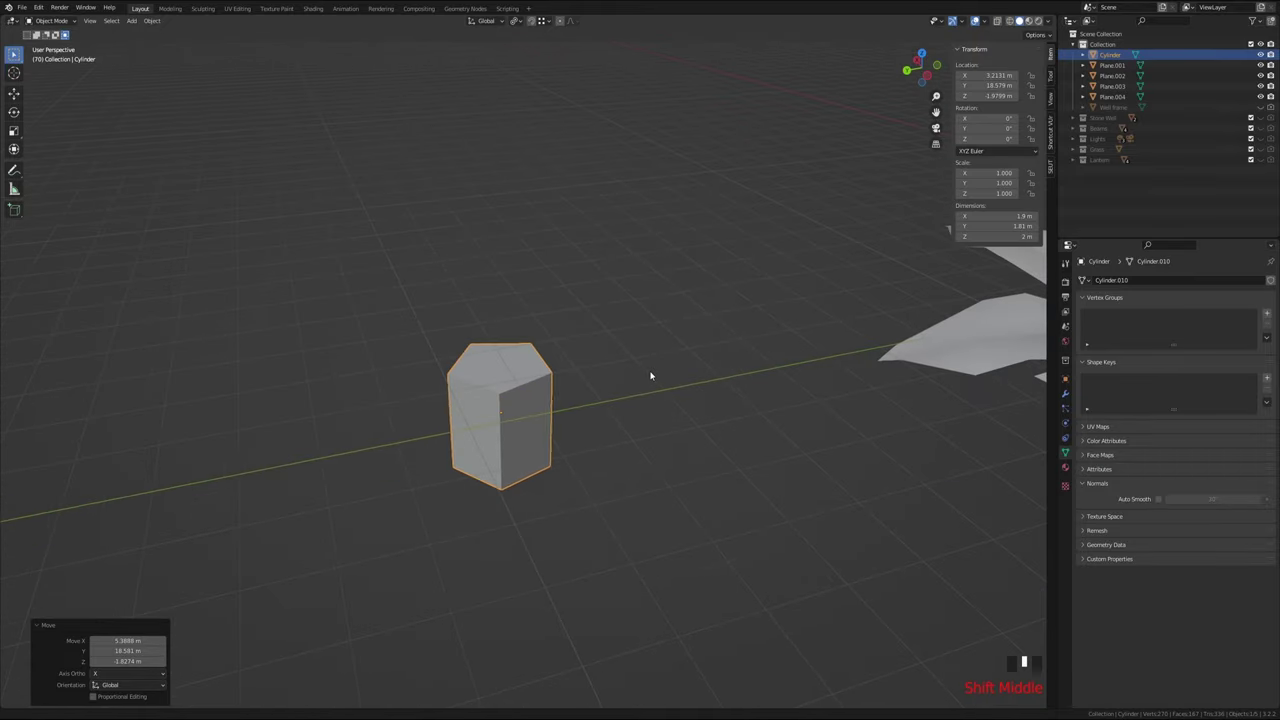
{"action": "key", "text": "g"}
{"action": "left_click", "coordinate": [421, 313]}
{"action": "middle_click_drag", "start_coordinate": [421, 313], "coordinate": [585, 298]}
{"action": "key", "text": "g"}
{"action": "left_click", "coordinate": [665, 390]}
{"action": "middle_click_drag", "start_coordinate": [809, 400], "coordinate": [545, 507]}
{"action": "scroll", "coordinate": [429, 437], "scroll_direction": "down", "scroll_amount": 4}
{"action": "key", "text": "s"}
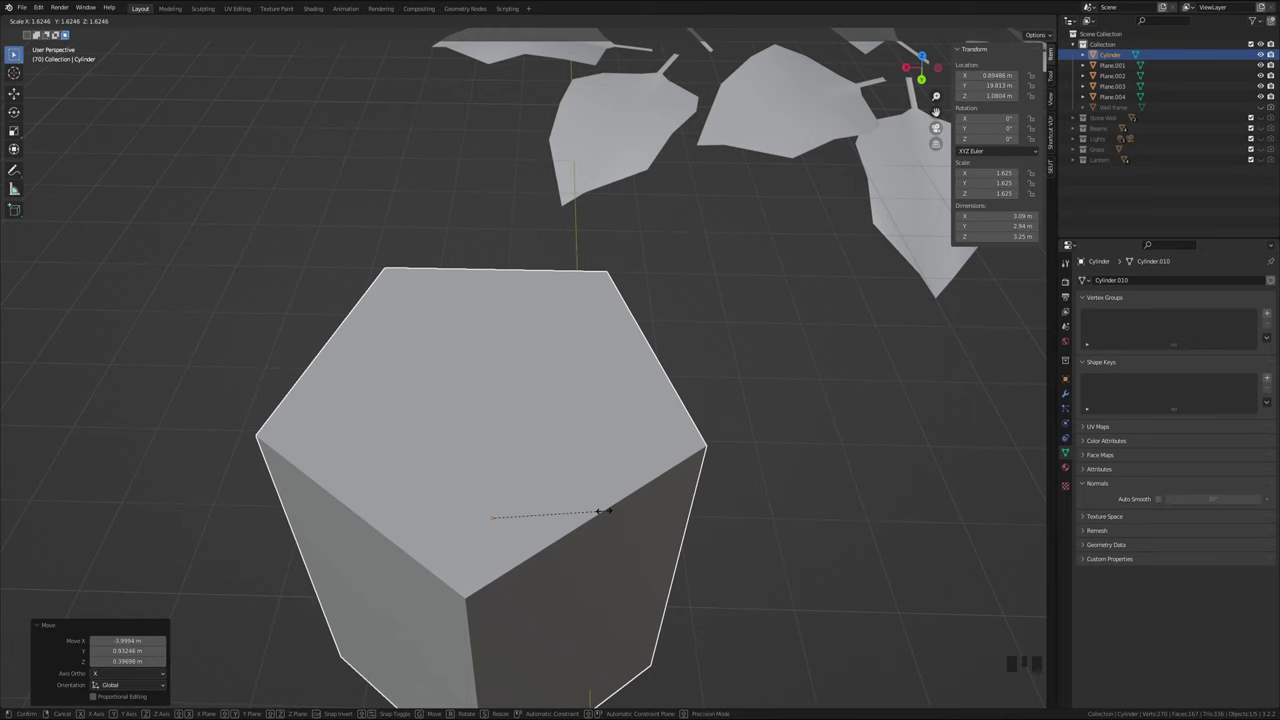
{"action": "key", "text": "shift+z"}
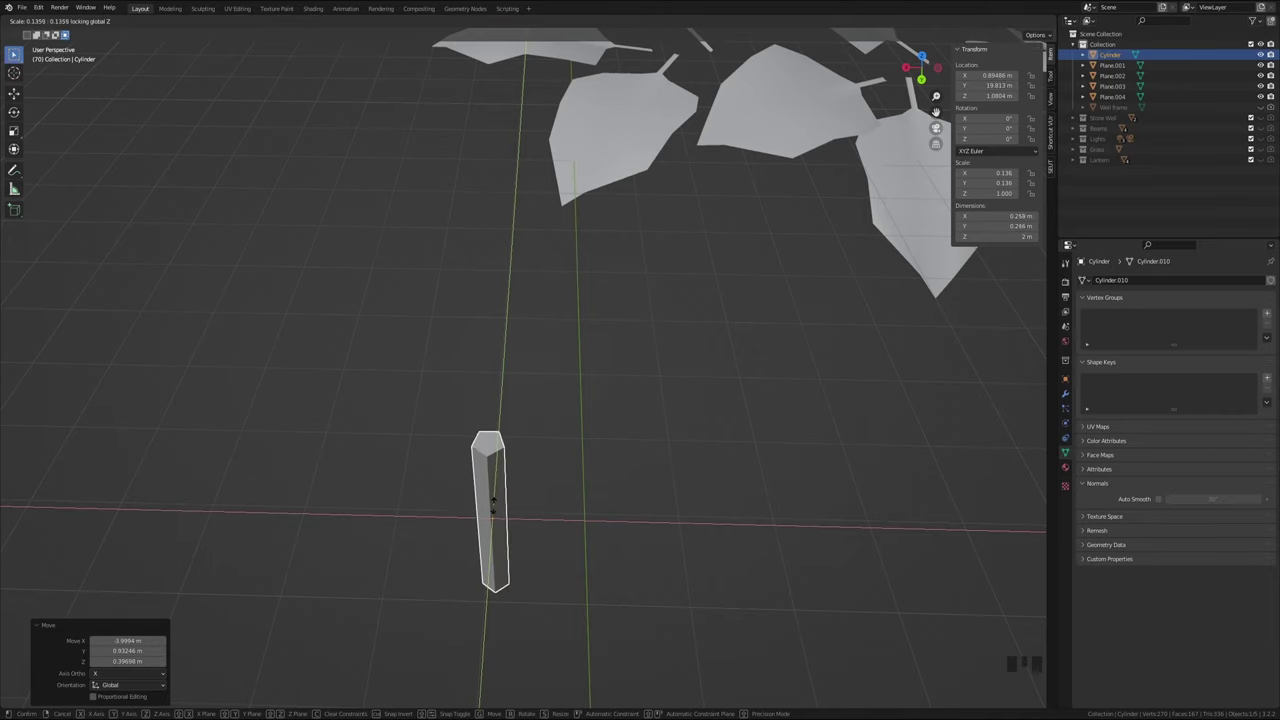
Thin the cylinder further in X and Y, keeping its 2 m height
{"action": "left_click", "coordinate": [496, 510]}
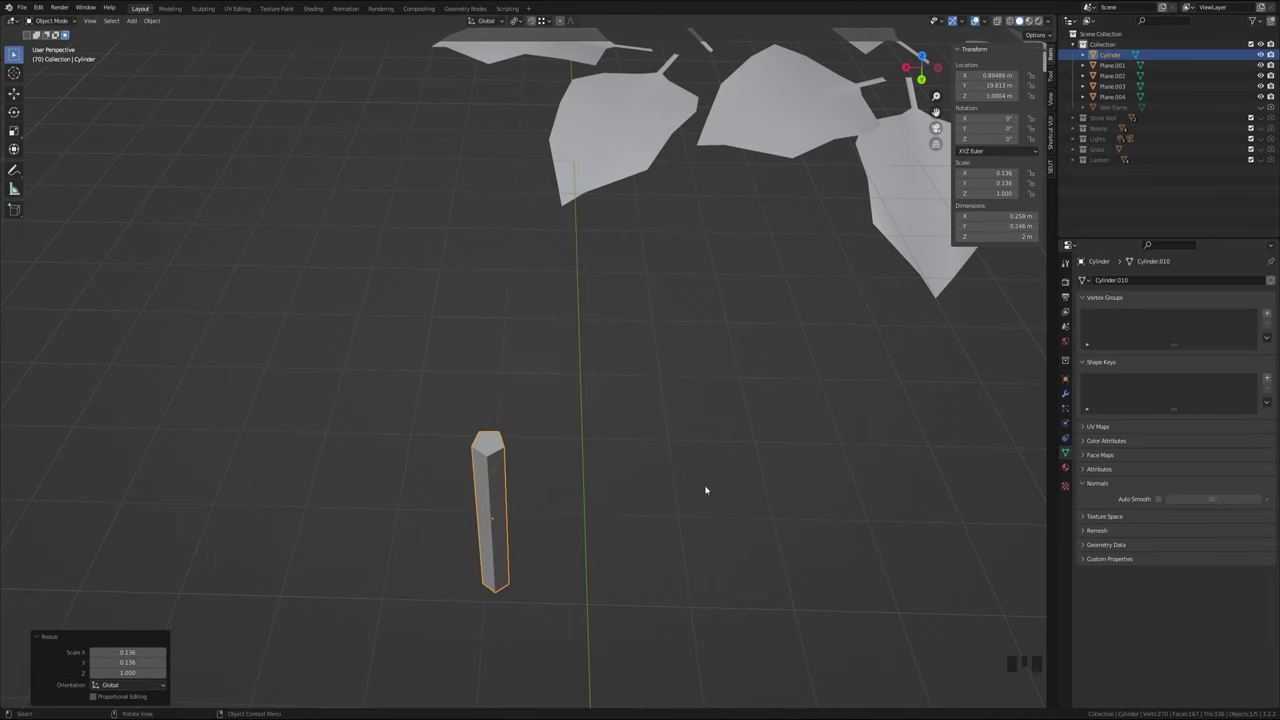
{"action": "key", "text": "s"}
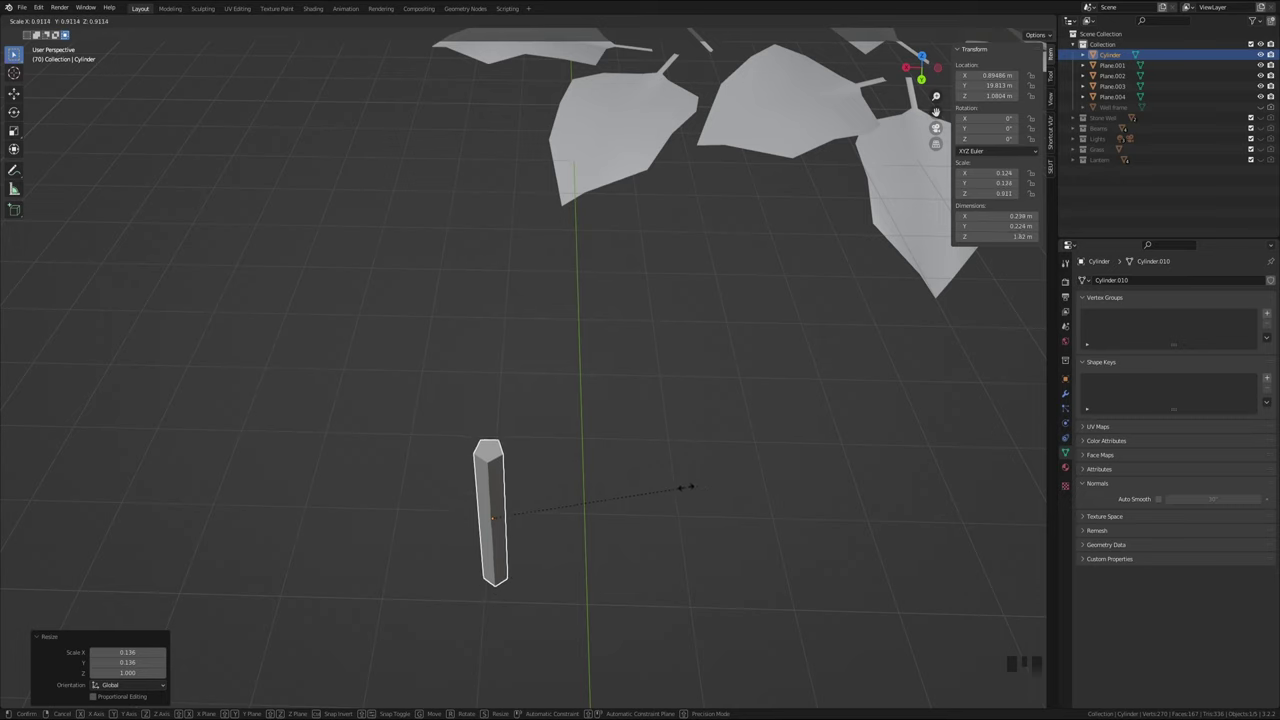
{"action": "key", "text": "shift+z"}
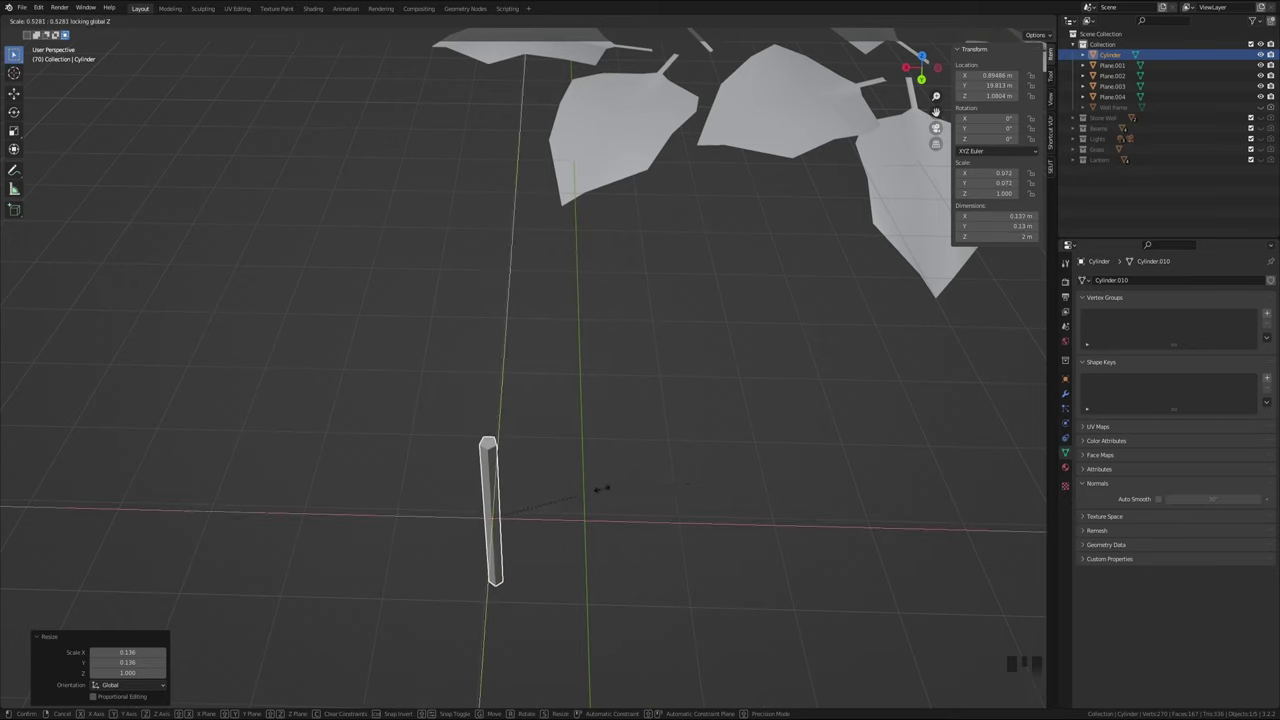
{"action": "left_click", "coordinate": [533, 504]}
{"action": "middle_click_drag", "start_coordinate": [514, 444], "coordinate": [549, 481]}
{"action": "scroll", "coordinate": [549, 481], "scroll_direction": "up", "scroll_amount": 2}
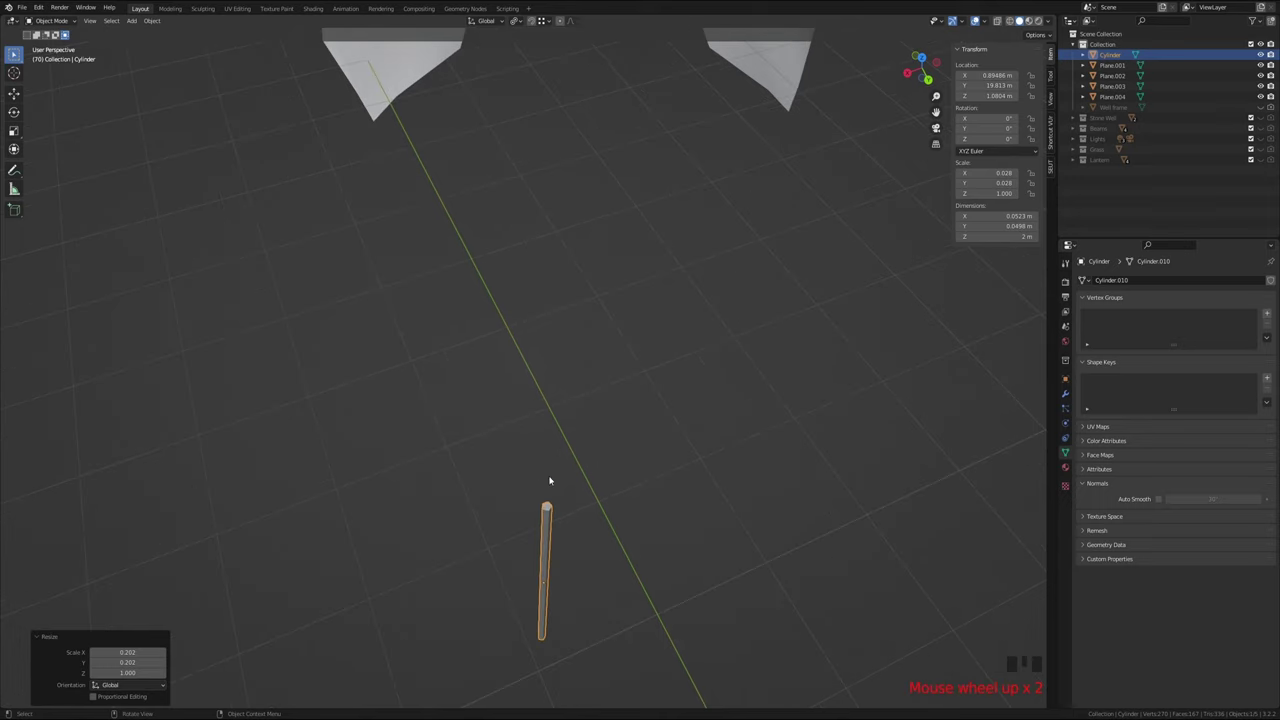
{"action": "middle_click_drag", "start_coordinate": [546, 537], "coordinate": [561, 541]}
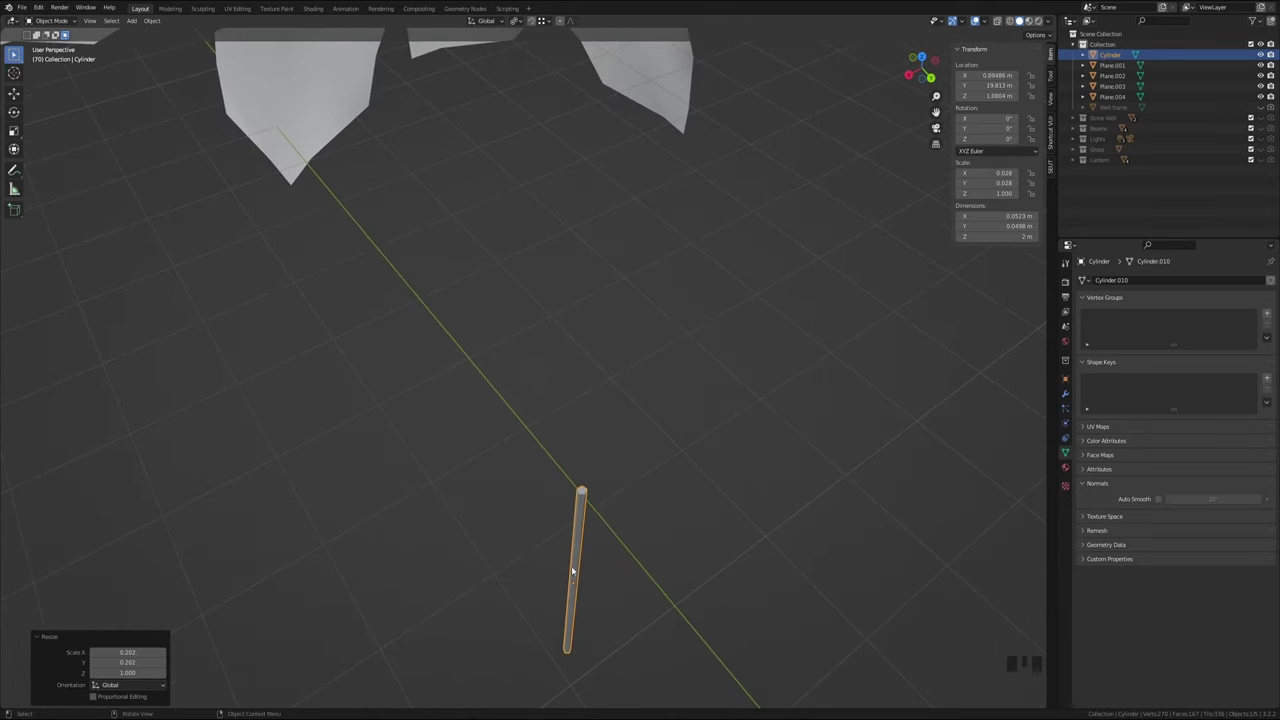
Rotate the rod 90° about the Y axis so it lies flat
{"action": "key", "text": "r"}
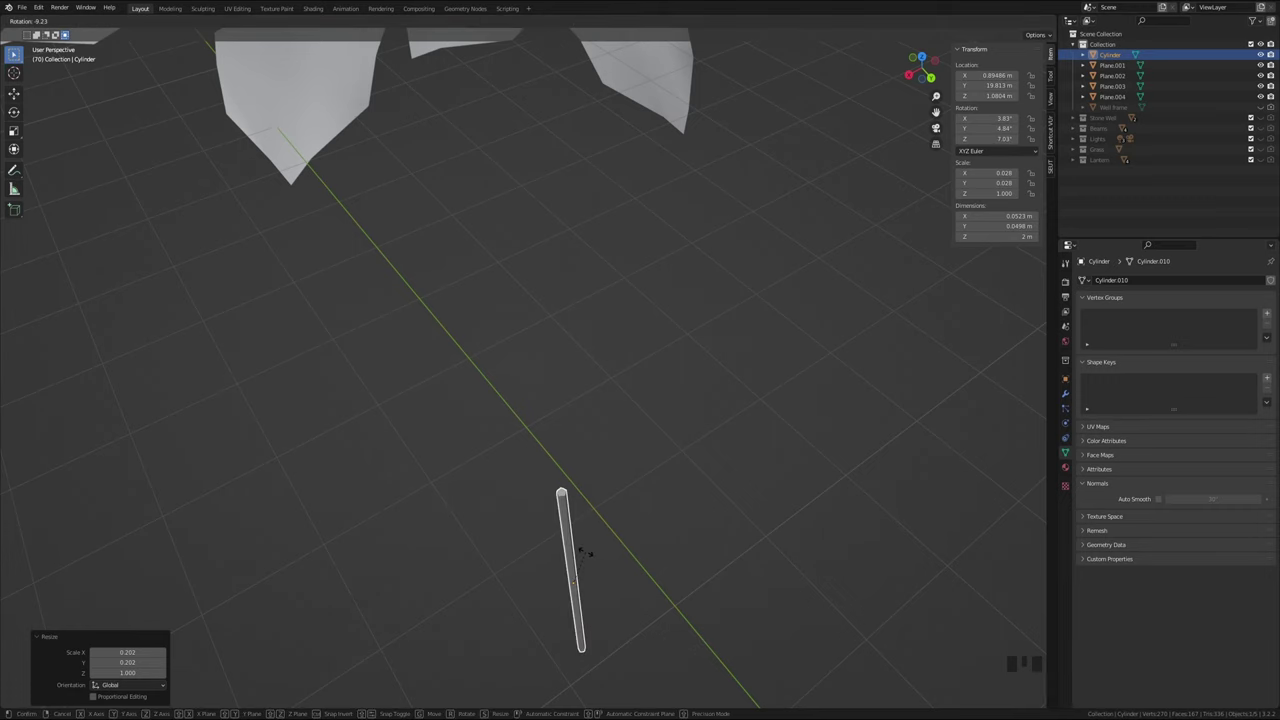
{"action": "key", "text": "y"}
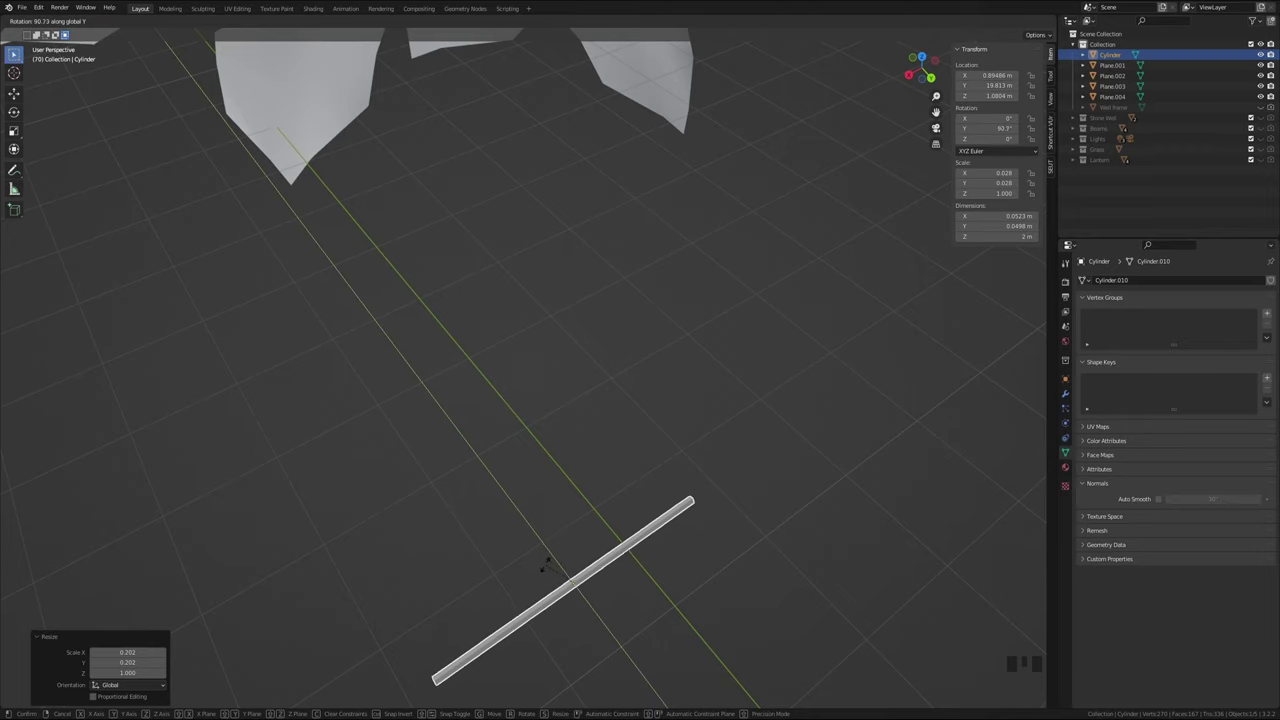
{"action": "type", "text": "9"}
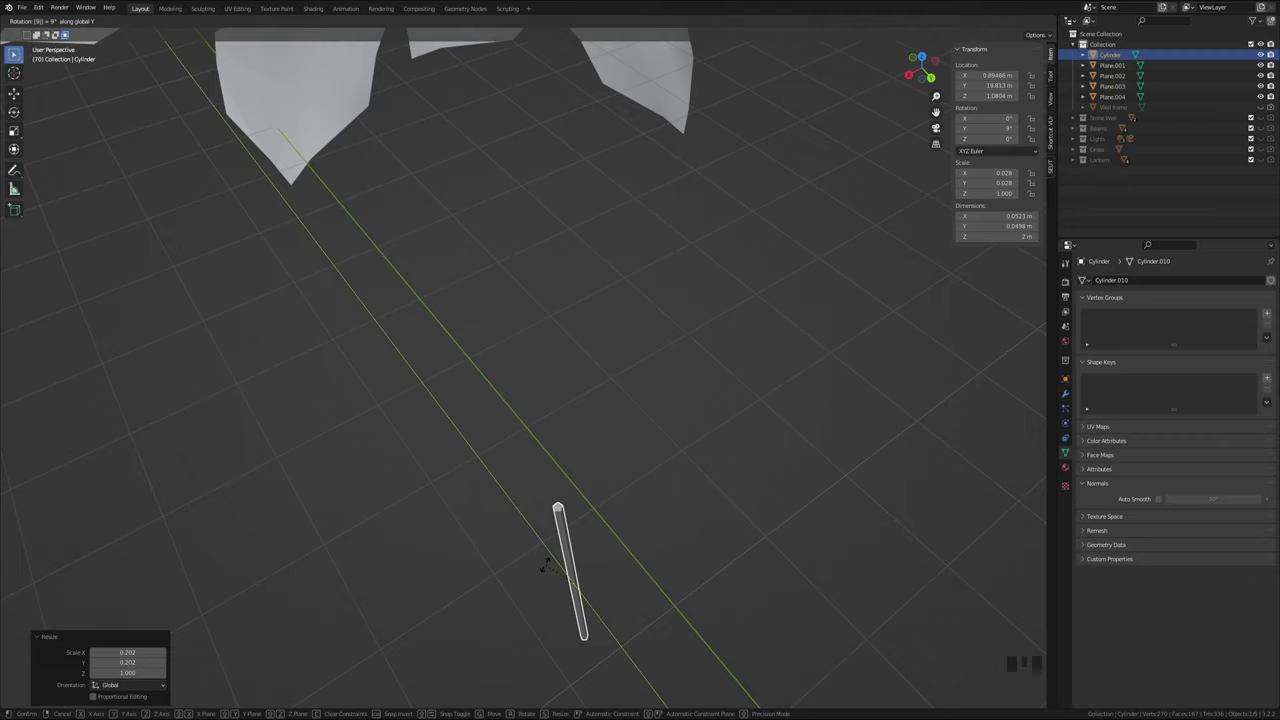
{"action": "type", "text": "0"}
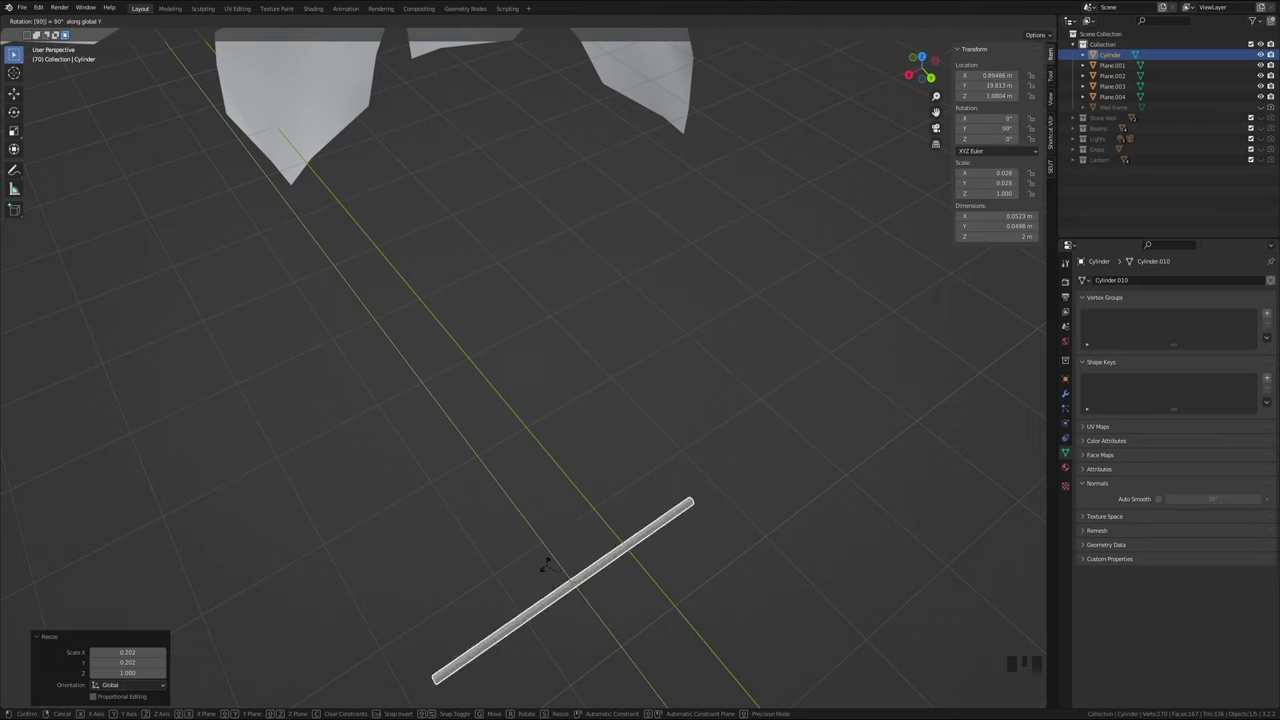
{"action": "key", "text": "Return"}
{"action": "middle_click_drag", "start_coordinate": [635, 581], "coordinate": [604, 551]}
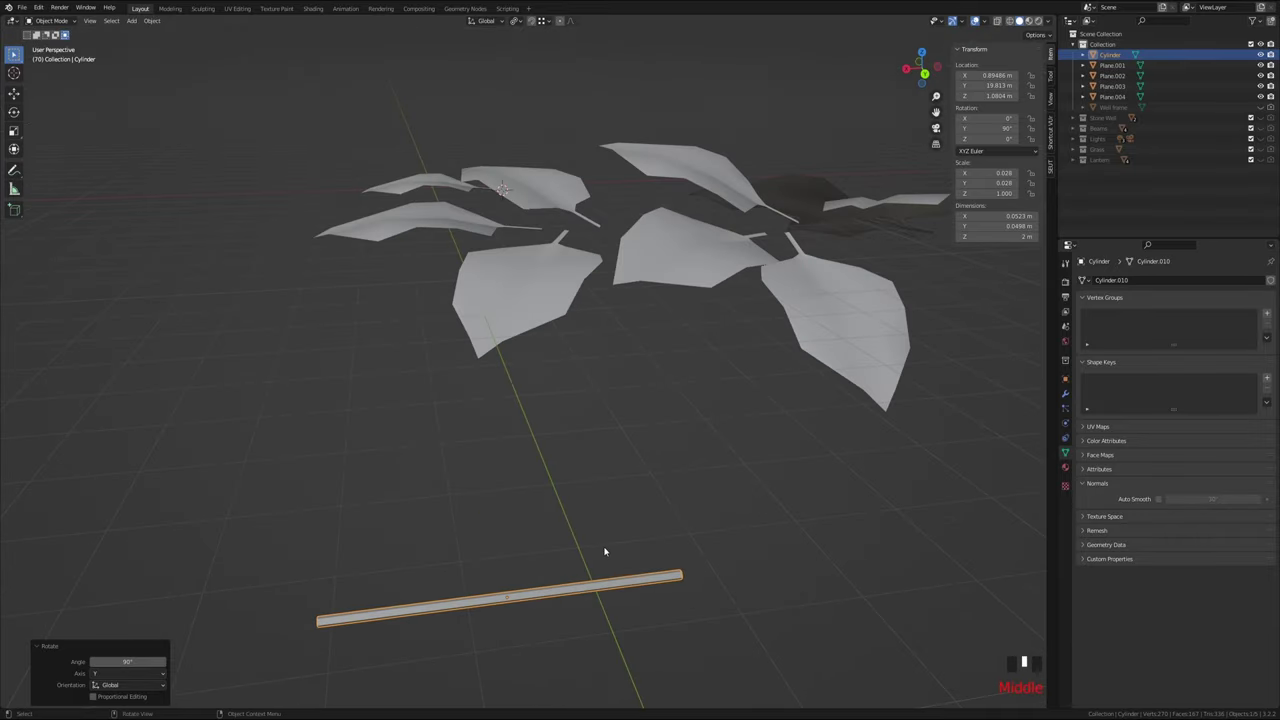
In top orthographic view, move the rod among the leaves
{"action": "left_click", "coordinate": [921, 52]}
{"action": "scroll", "coordinate": [673, 289], "scroll_direction": "down", "scroll_amount": 4}
{"action": "scroll", "coordinate": [554, 331], "scroll_direction": "down", "scroll_amount": 3}
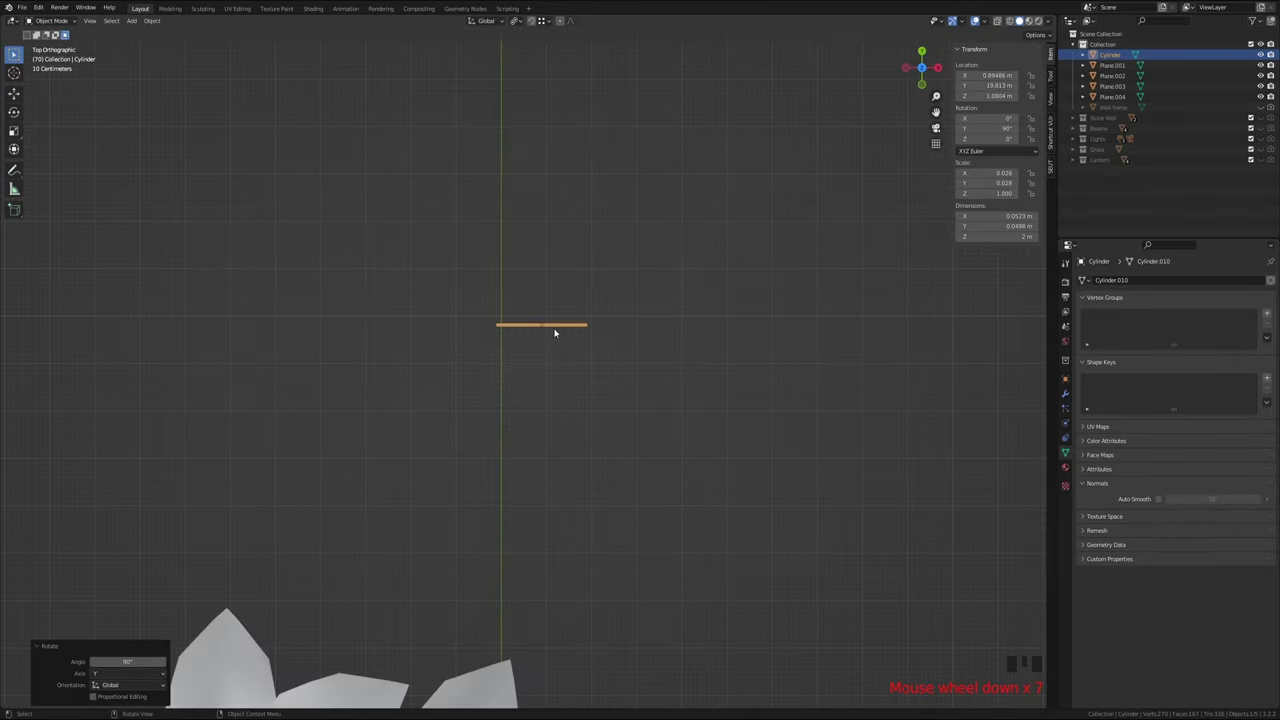
{"action": "middle_click_drag", "start_coordinate": [554, 331], "coordinate": [700, 208], "text": "shift"}
{"action": "key", "text": "g"}
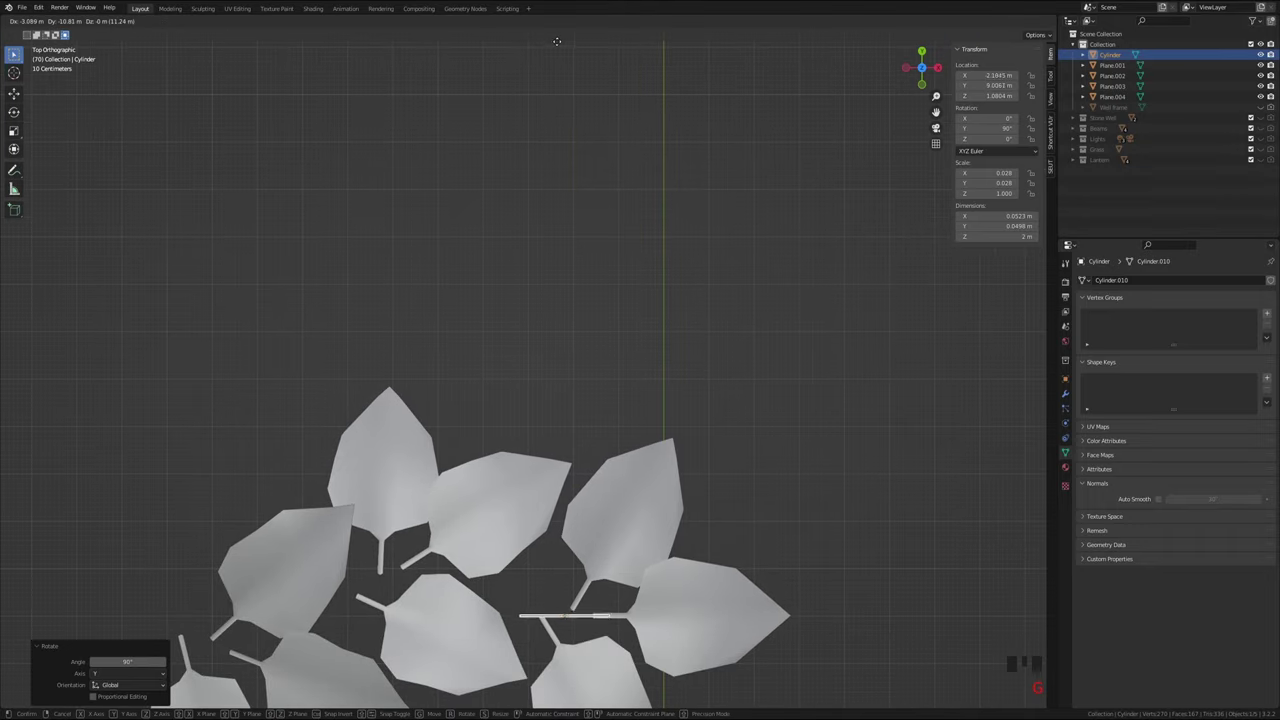
{"action": "left_click", "coordinate": [515, 558]}
{"action": "middle_click_drag", "start_coordinate": [640, 503], "coordinate": [680, 372], "text": "shift"}
{"action": "scroll", "coordinate": [686, 143], "scroll_direction": "up", "scroll_amount": 7}
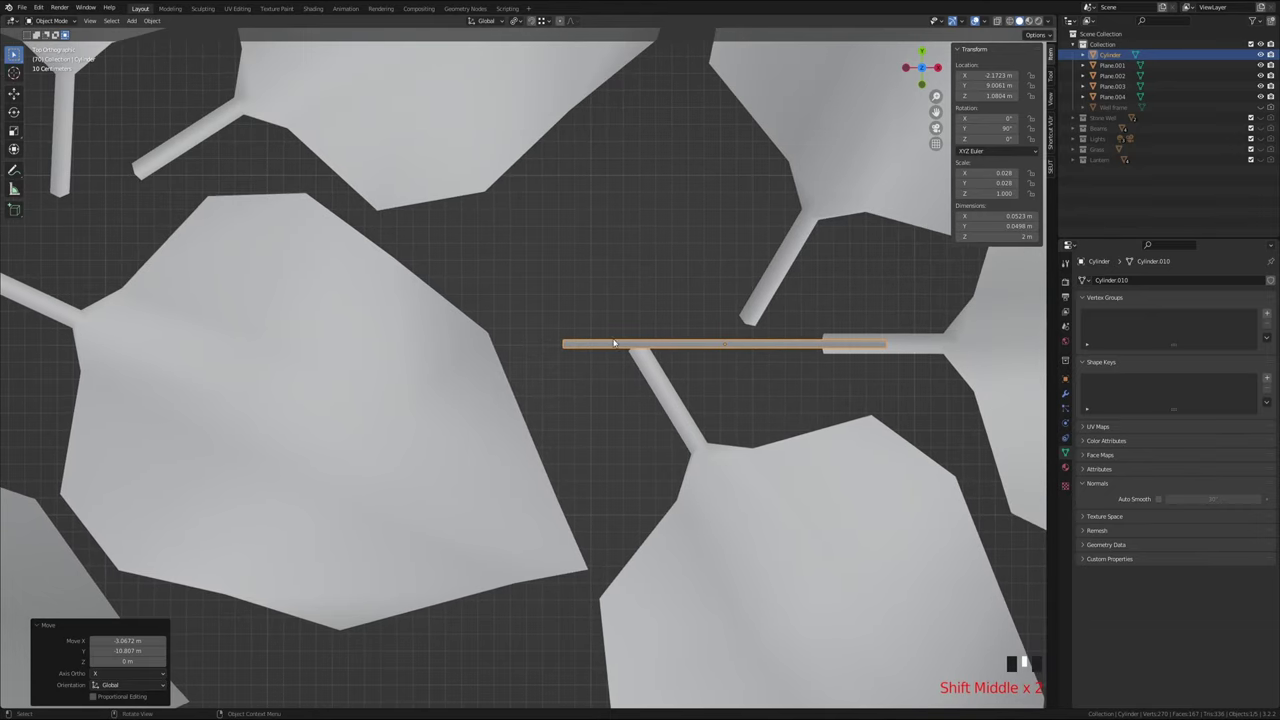
Scale the rod up uniformly to 1.74 and reposition it
{"action": "key", "text": "s"}
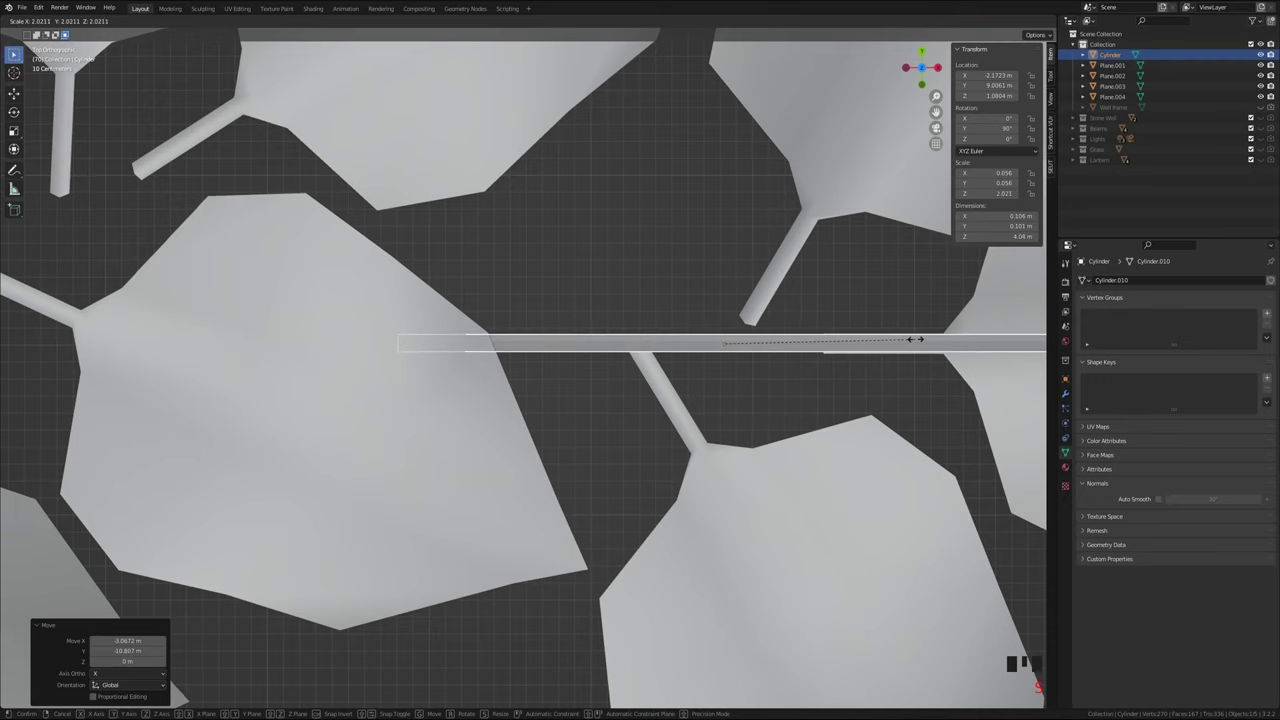
{"action": "left_click", "coordinate": [866, 347]}
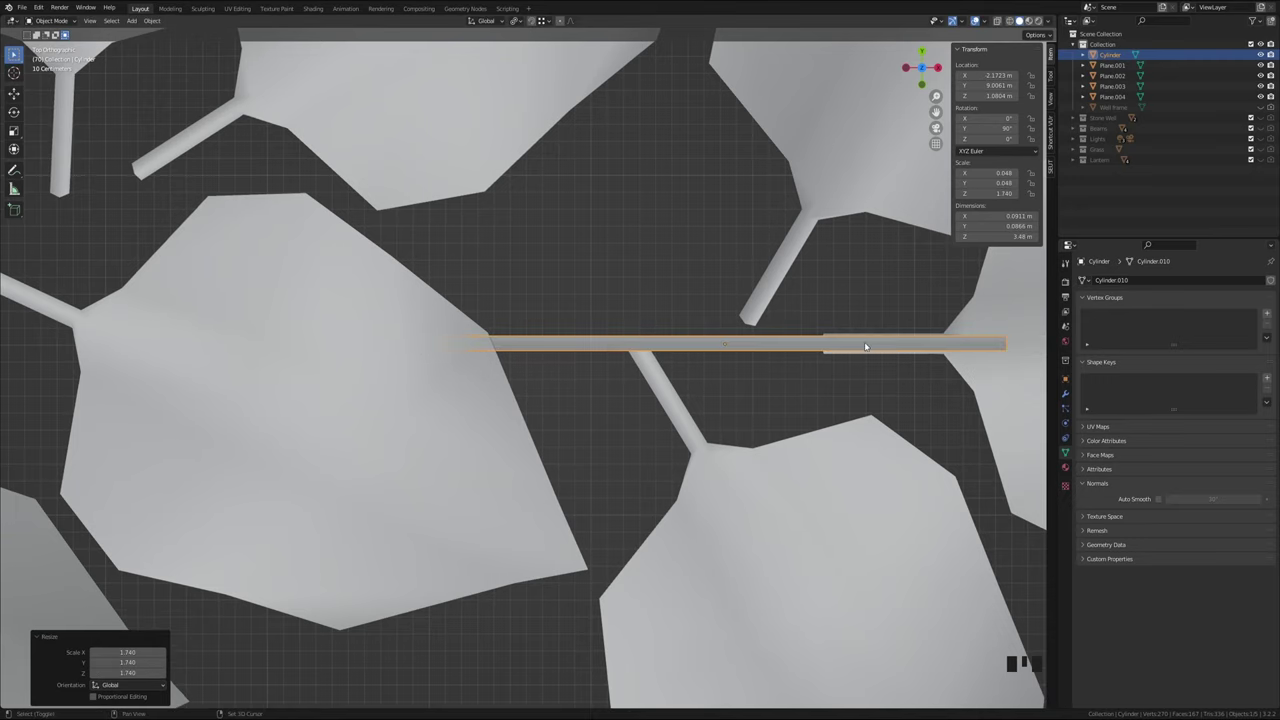
{"action": "middle_click_drag", "start_coordinate": [866, 347], "coordinate": [566, 329], "text": "shift"}
{"action": "key", "text": "g"}
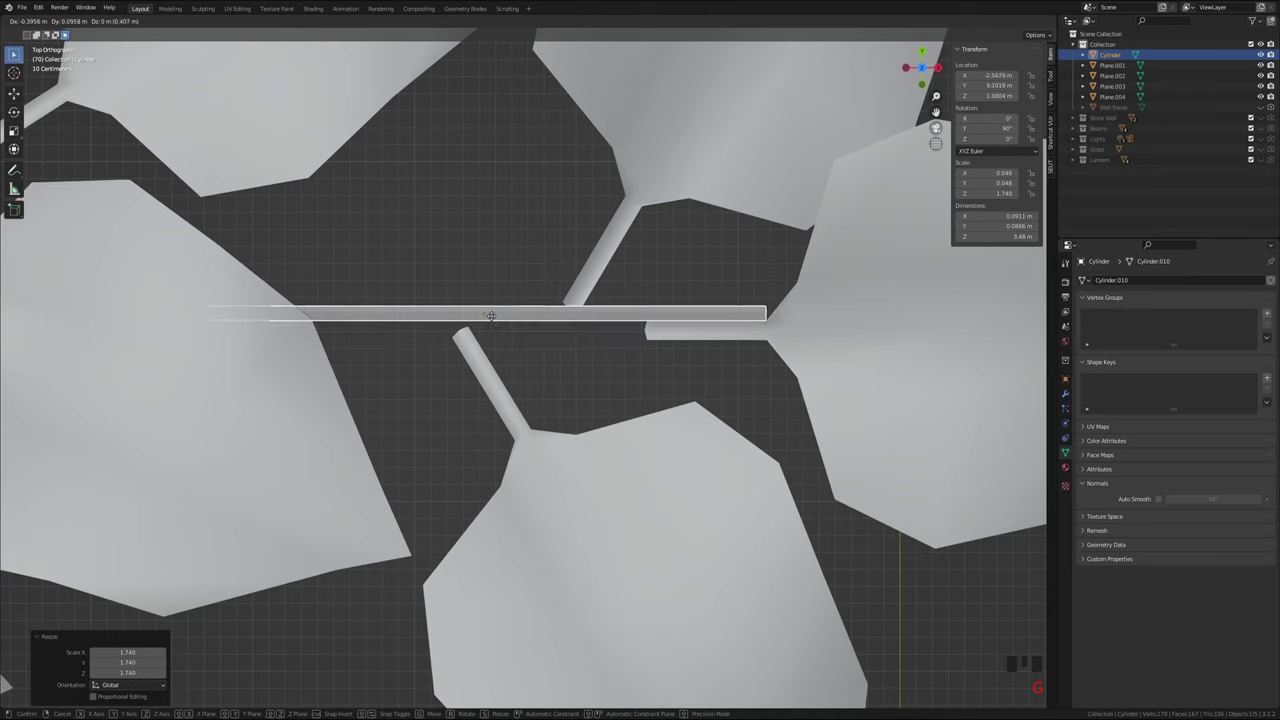
{"action": "left_click", "coordinate": [645, 323]}
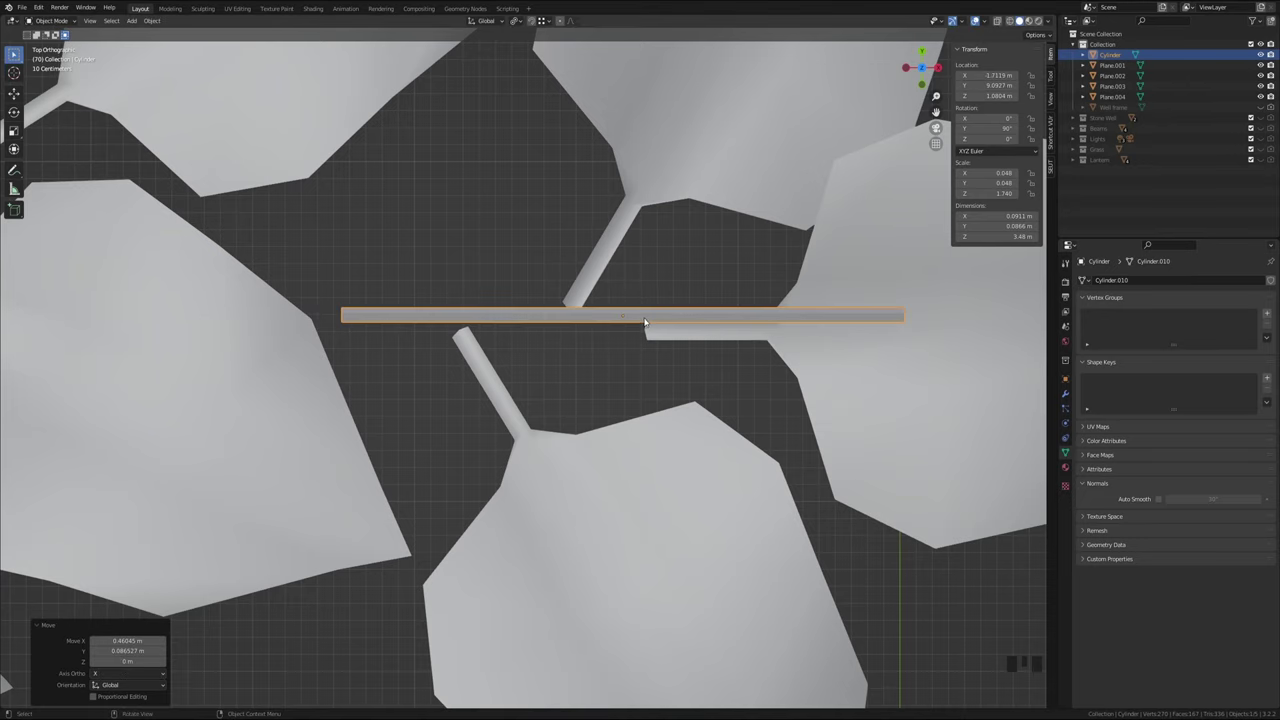
Shorten the rod along X to about 0.877 m, place it beside the leaf stalk, and enter Edit Mode
{"action": "key", "text": "s"}
{"action": "key", "text": "x"}
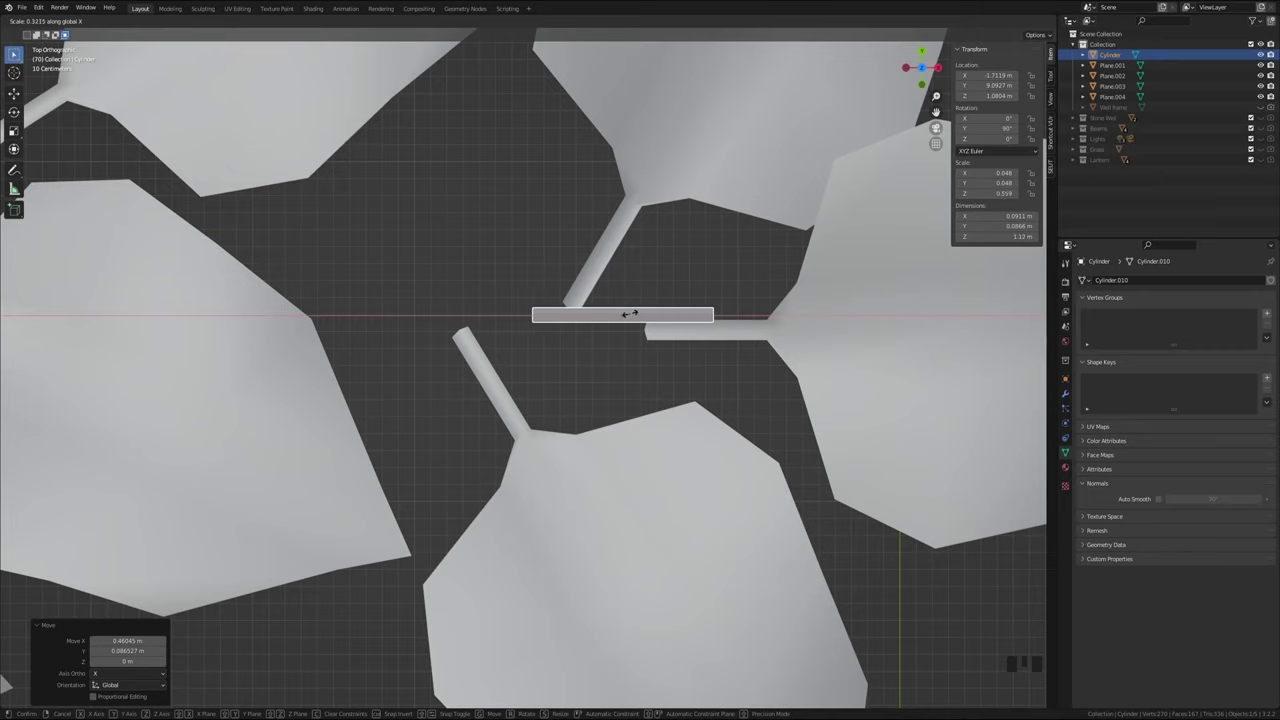
{"action": "left_click", "coordinate": [627, 314]}
{"action": "mouse_move", "coordinate": [637, 312]}
{"action": "middle_mouse_down", "text": "shift"}
{"action": "mouse_move", "coordinate": [625, 336]}
{"action": "mouse_move", "coordinate": [640, 342]}
{"action": "mouse_move", "coordinate": [600, 400]}
{"action": "mouse_move", "coordinate": [636, 305]}
{"action": "middle_mouse_up", "text": "shift"}
{"action": "key", "text": "g"}
{"action": "left_click", "coordinate": [620, 350]}
{"action": "scroll", "coordinate": [640, 398], "scroll_direction": "up", "scroll_amount": 7}
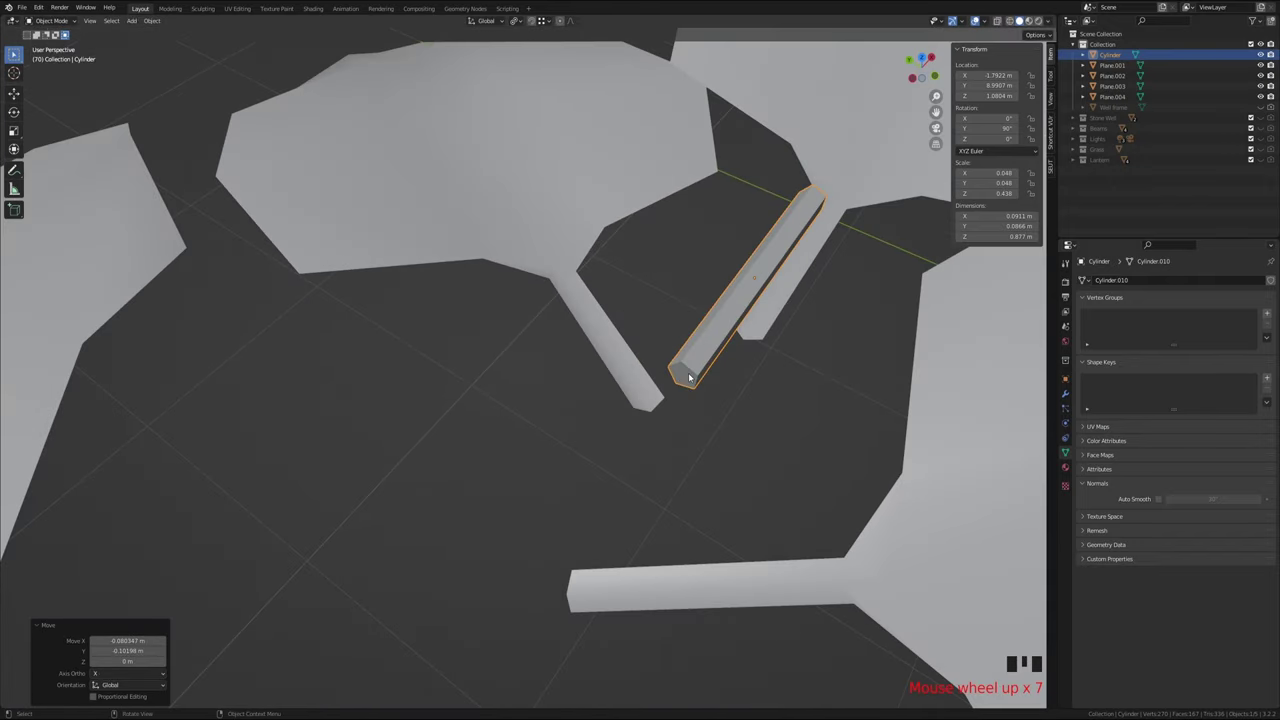
{"action": "key", "text": "Tab"}
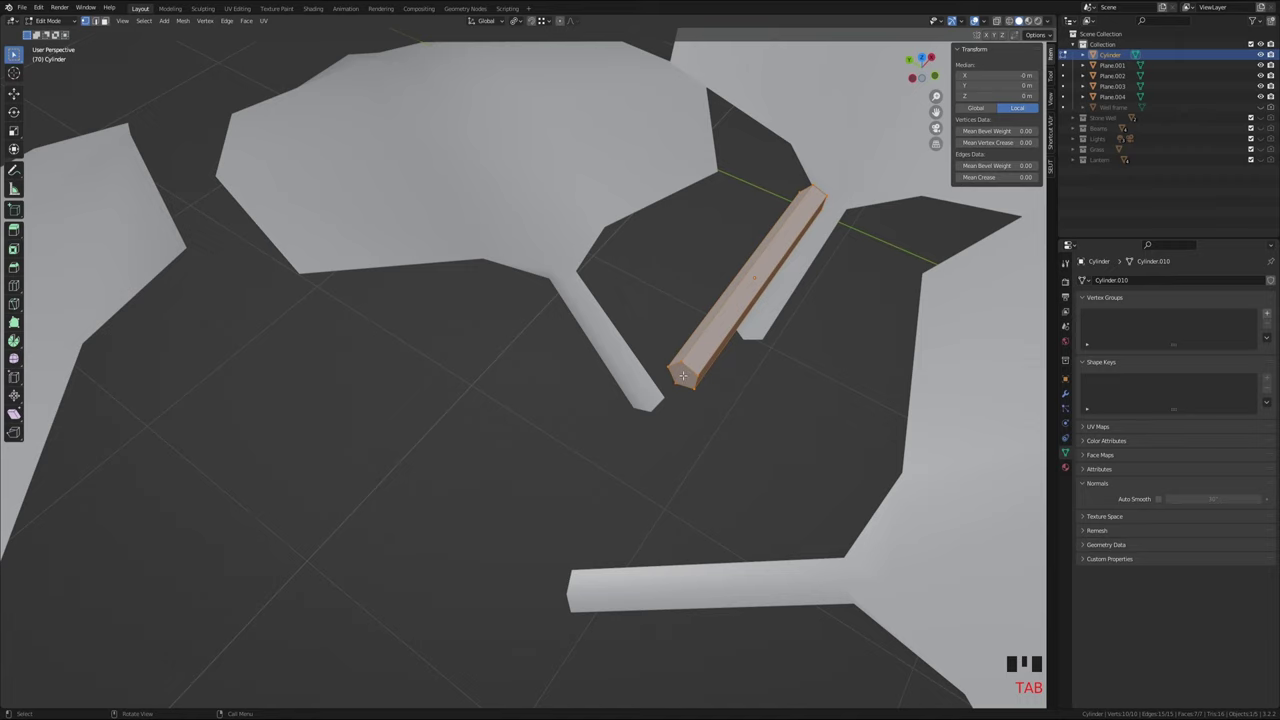
Extrude the rod's end face up-left and turn the new end 15 degrees
{"action": "left_click", "coordinate": [681, 375]}
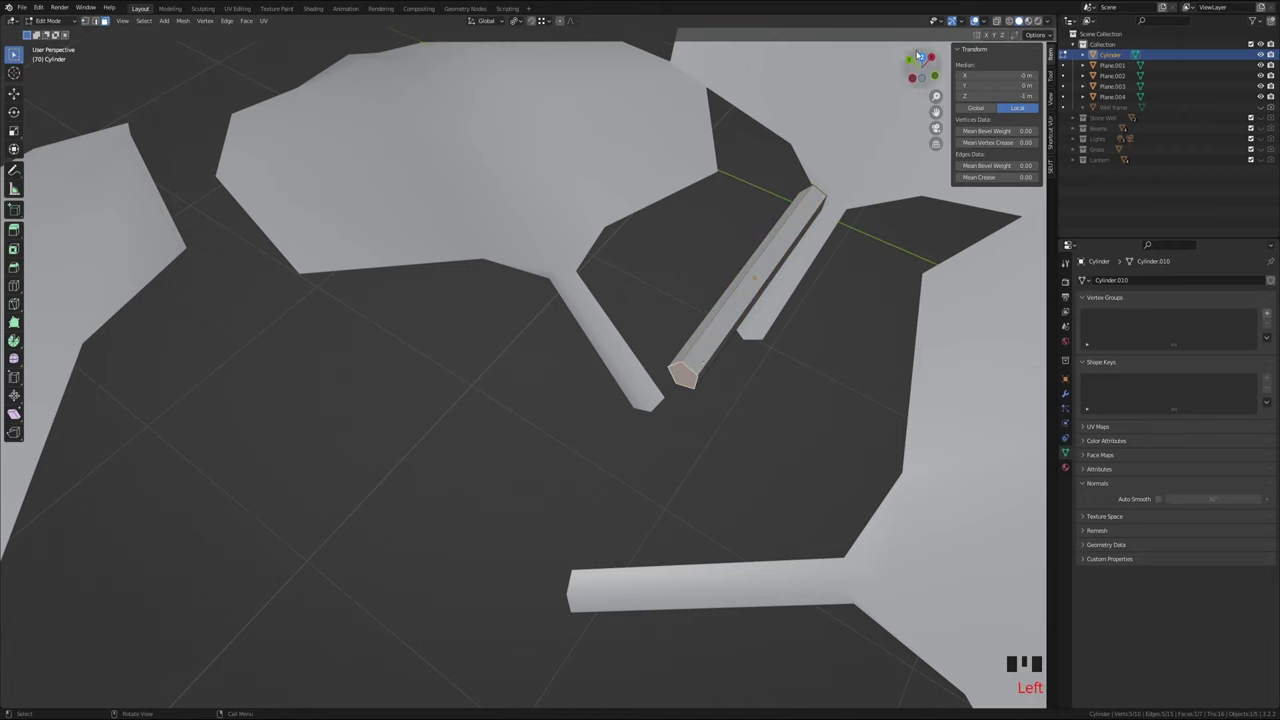
{"action": "left_click", "coordinate": [924, 59]}
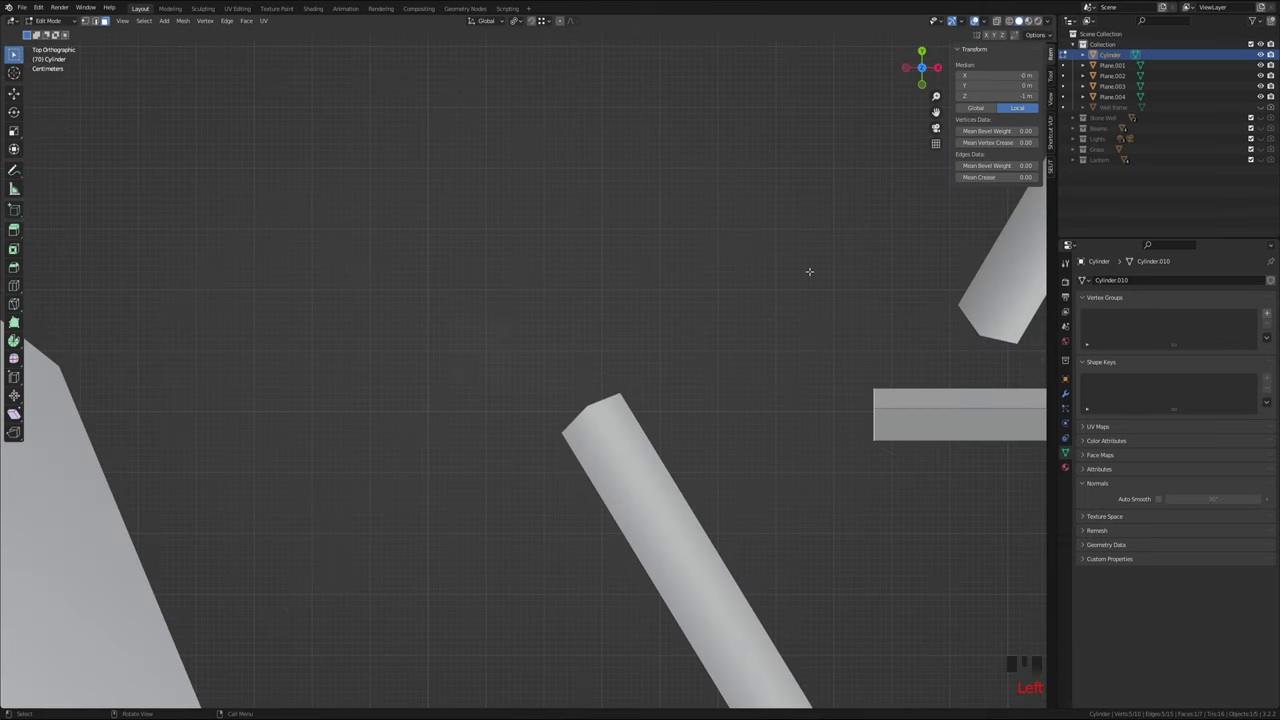
{"action": "scroll", "coordinate": [763, 337], "scroll_direction": "down", "scroll_amount": 3}
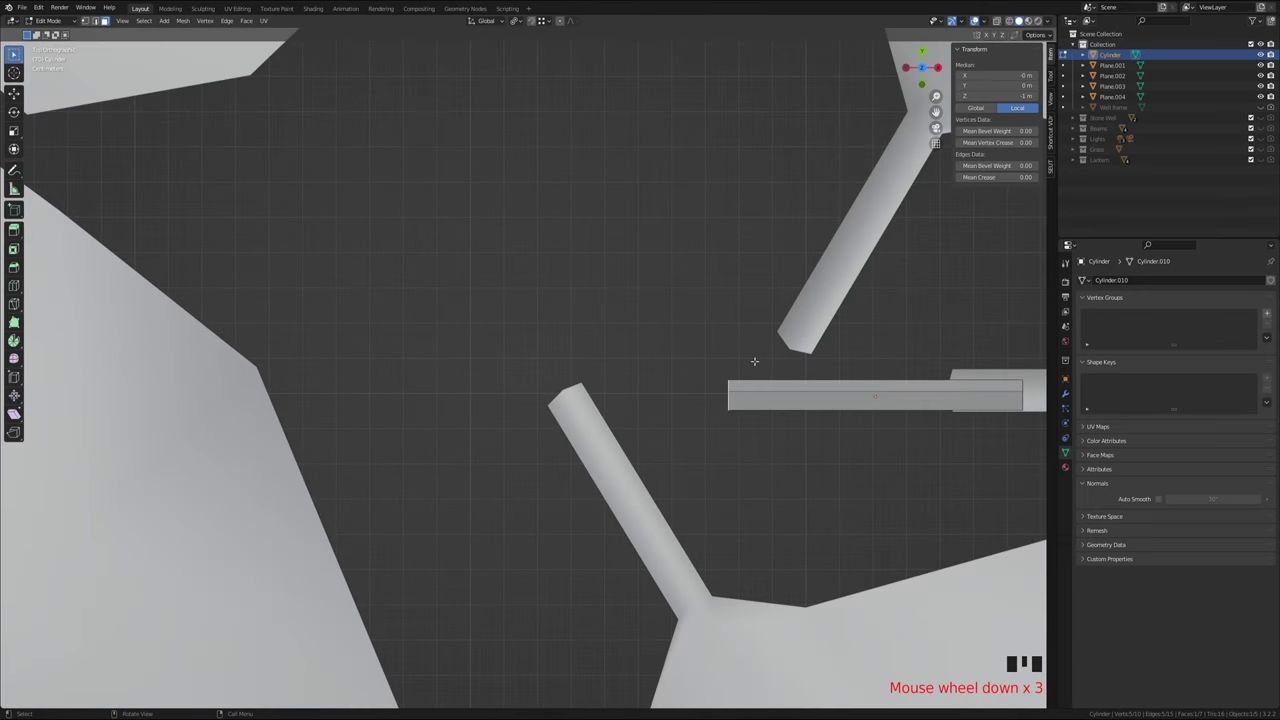
{"action": "key", "text": "e"}
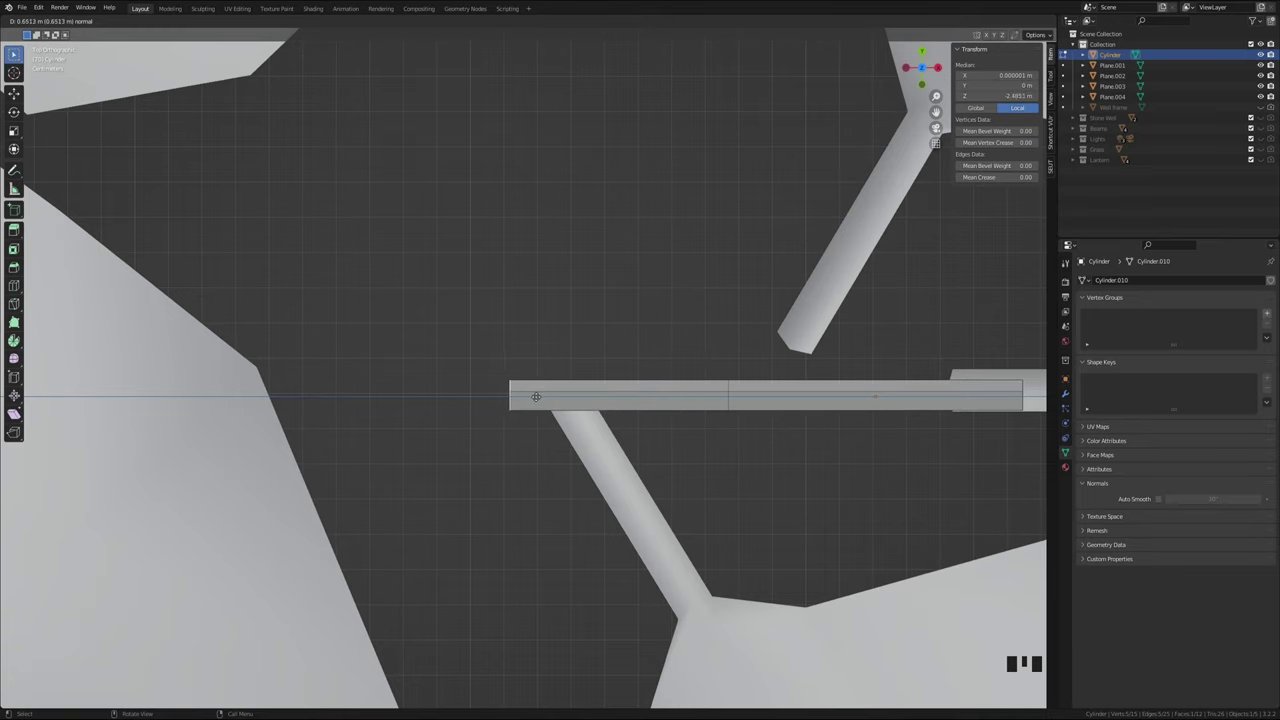
{"action": "left_click", "coordinate": [536, 397]}
{"action": "key", "text": "g"}
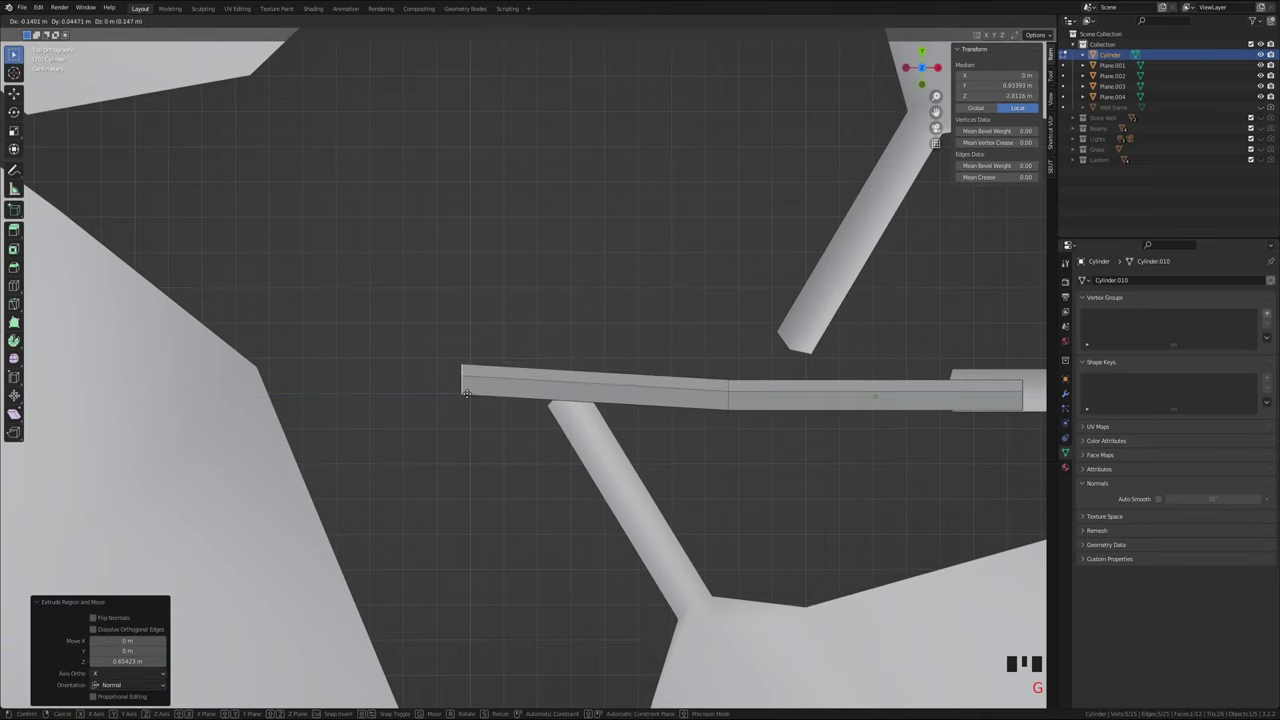
{"action": "left_click", "coordinate": [467, 383]}
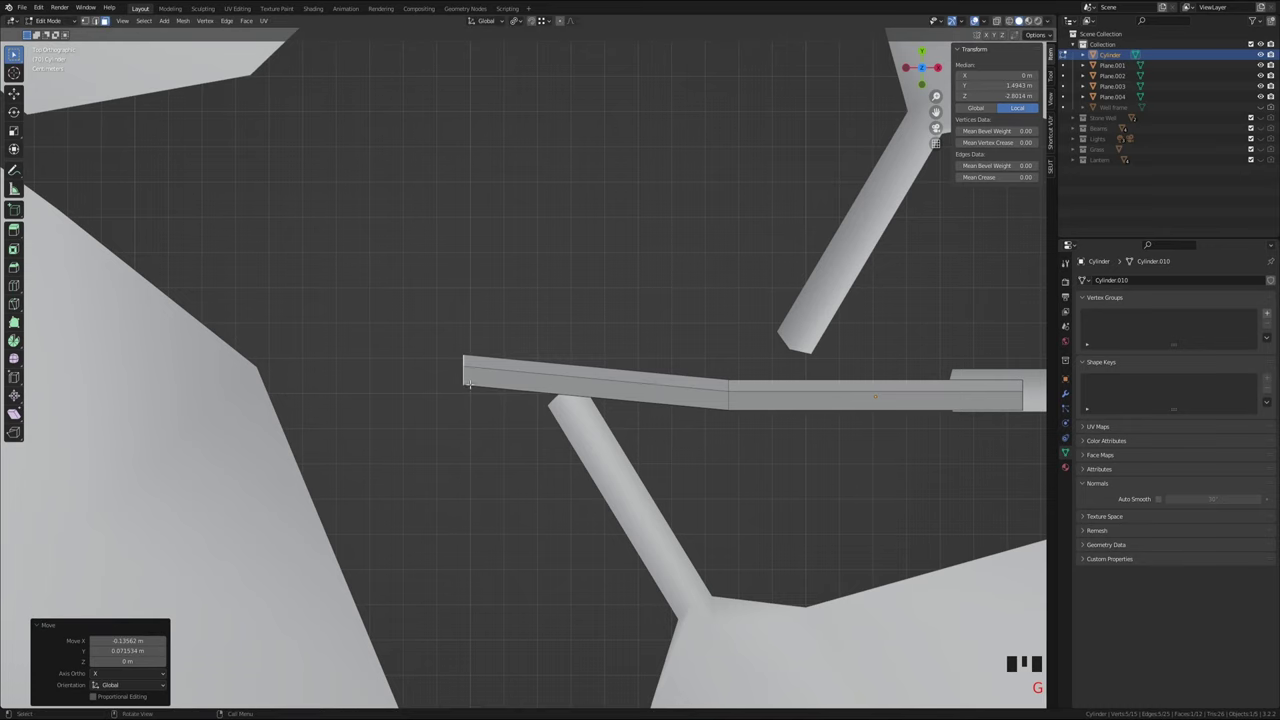
{"action": "left_click", "coordinate": [922, 68]}
{"action": "left_click", "coordinate": [922, 68]}
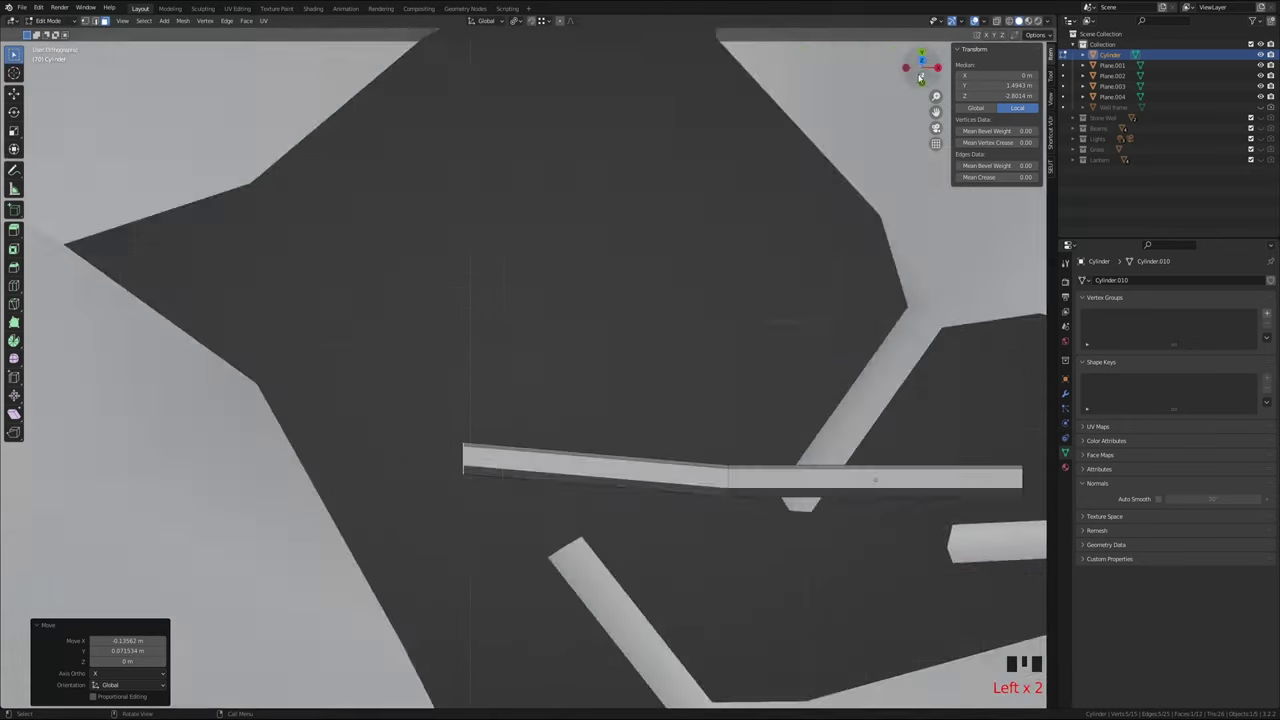
{"action": "scroll", "coordinate": [573, 301], "scroll_direction": "down", "scroll_amount": 8}
{"action": "middle_click_drag", "start_coordinate": [573, 301], "coordinate": [675, 481], "text": "shift"}
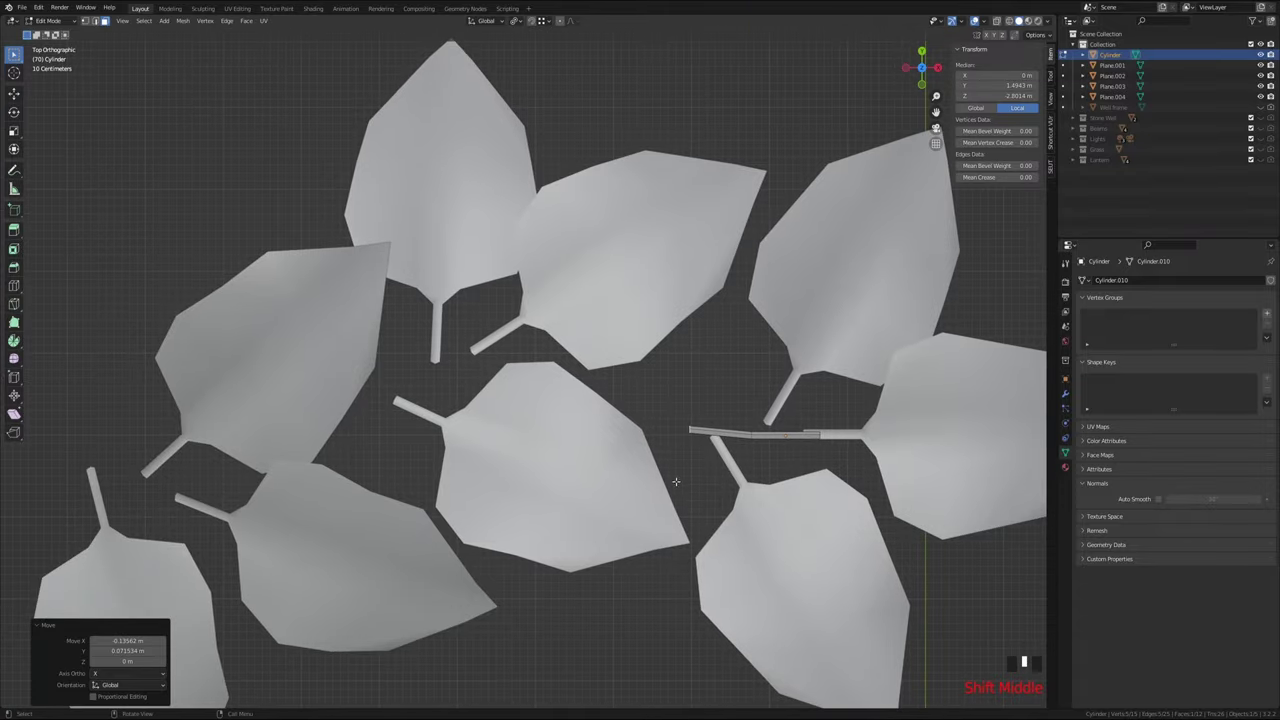
{"action": "type", "text": "r15"}
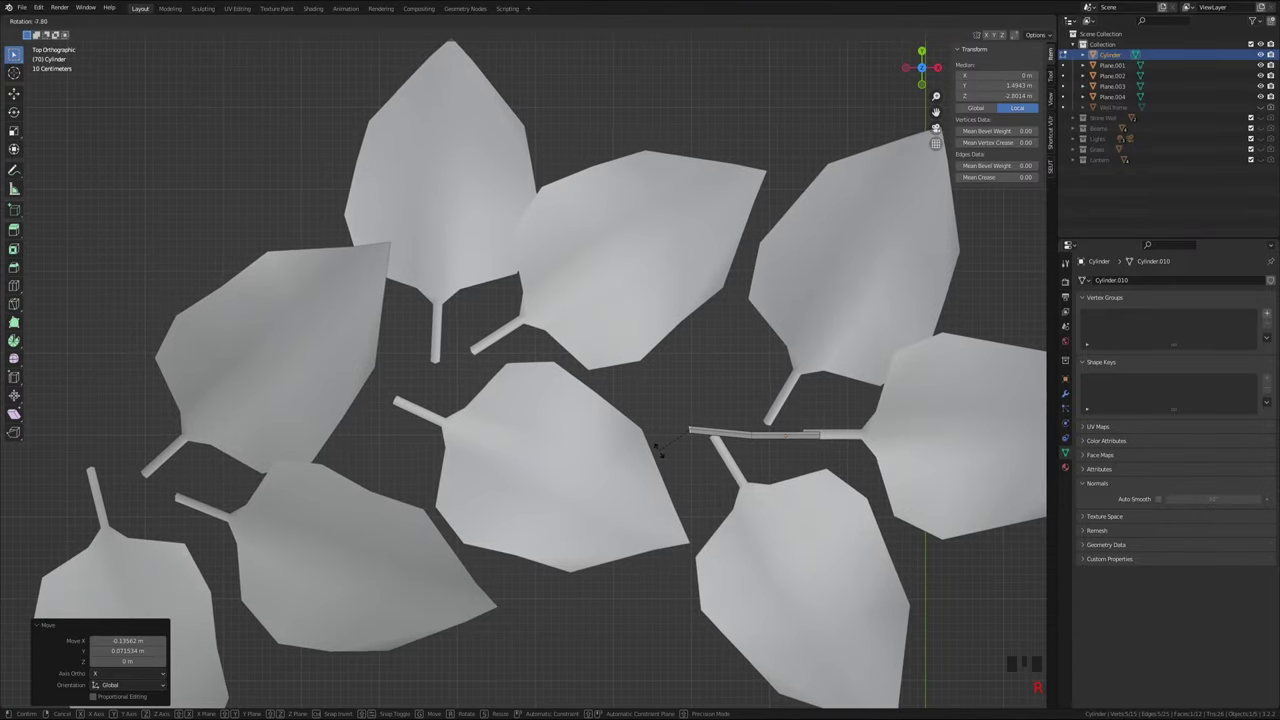
{"action": "key", "text": "Return"}
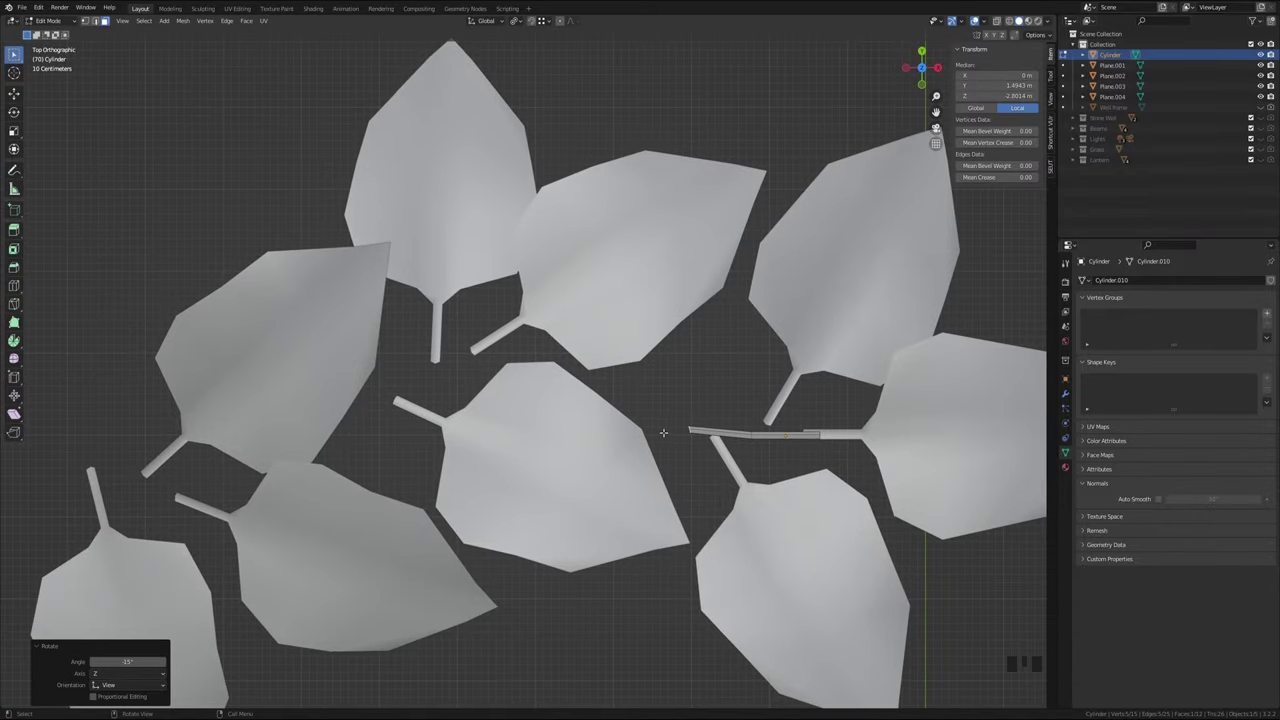
Extrude two more stem segments, moving each end further up and left
{"action": "key", "text": "e"}
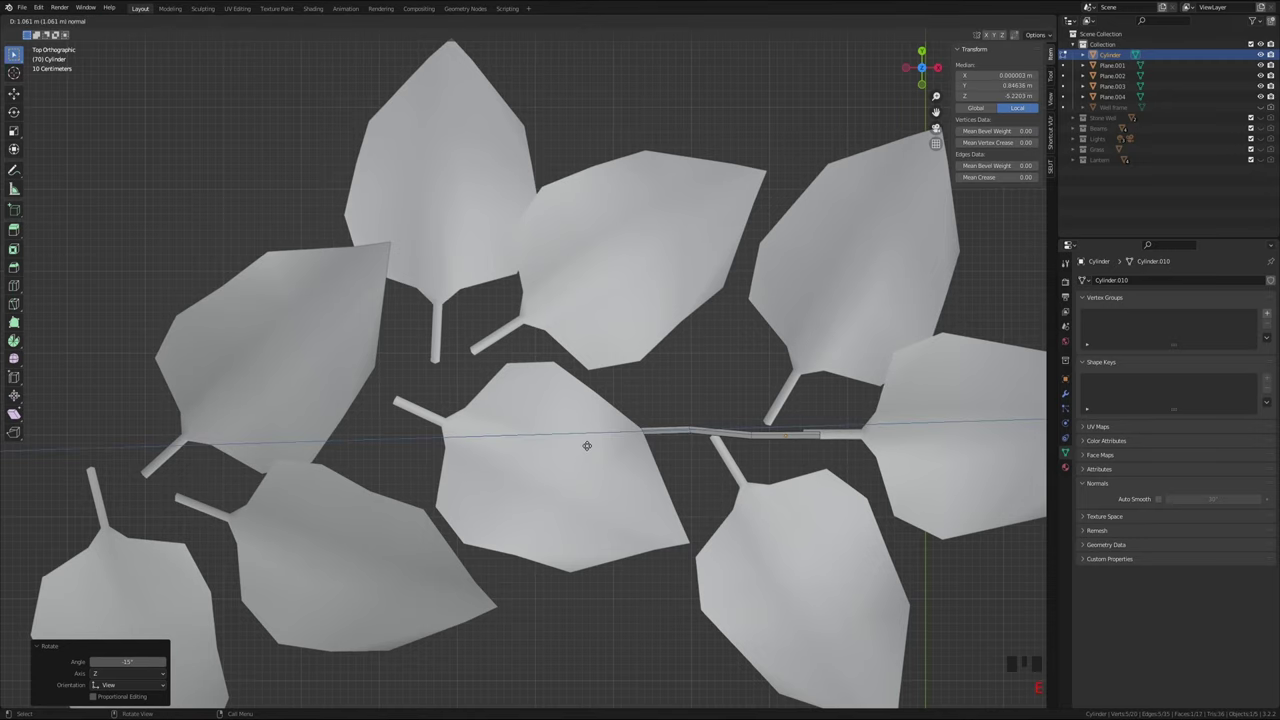
{"action": "left_click", "coordinate": [566, 437]}
{"action": "key", "text": "g"}
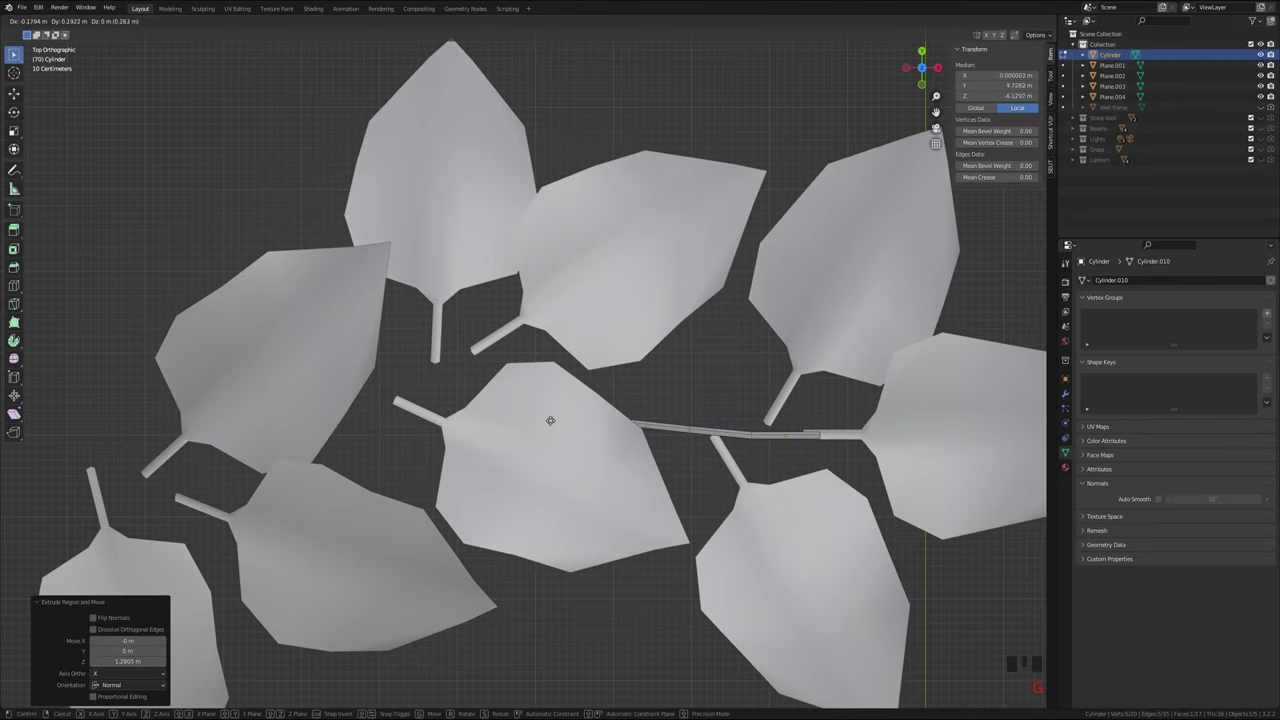
{"action": "left_click", "coordinate": [541, 413]}
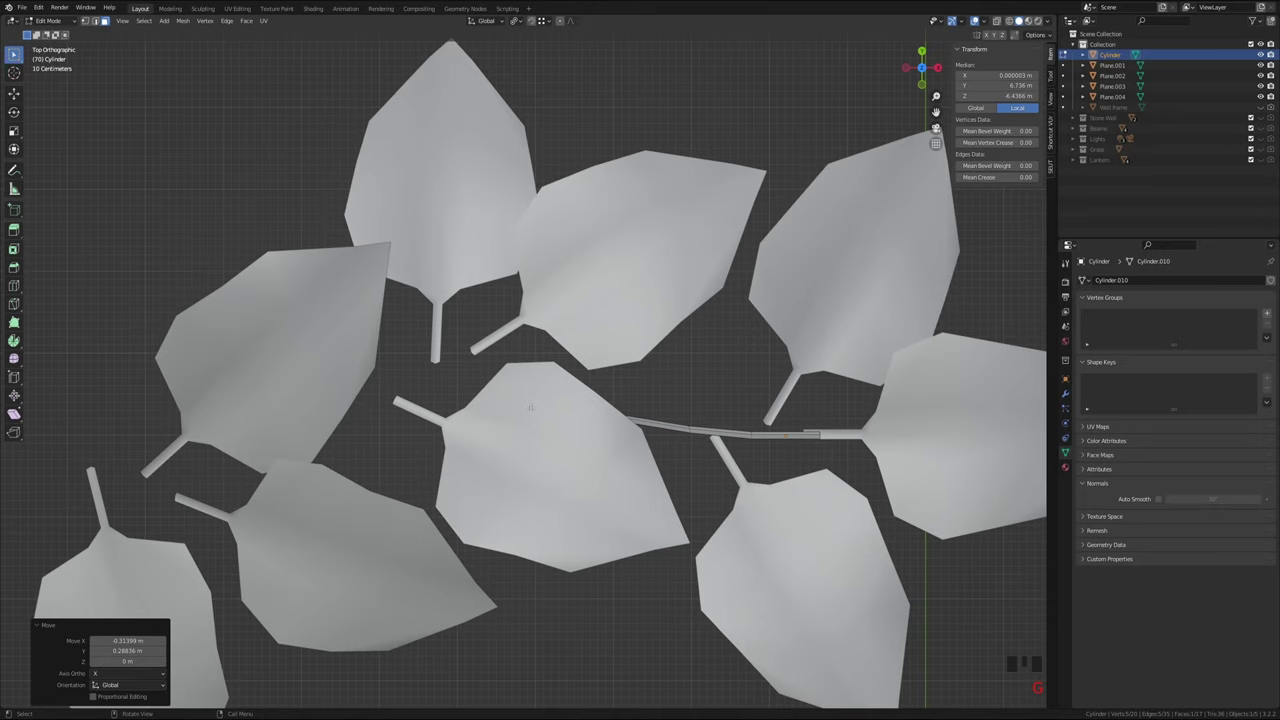
{"action": "key", "text": "e"}
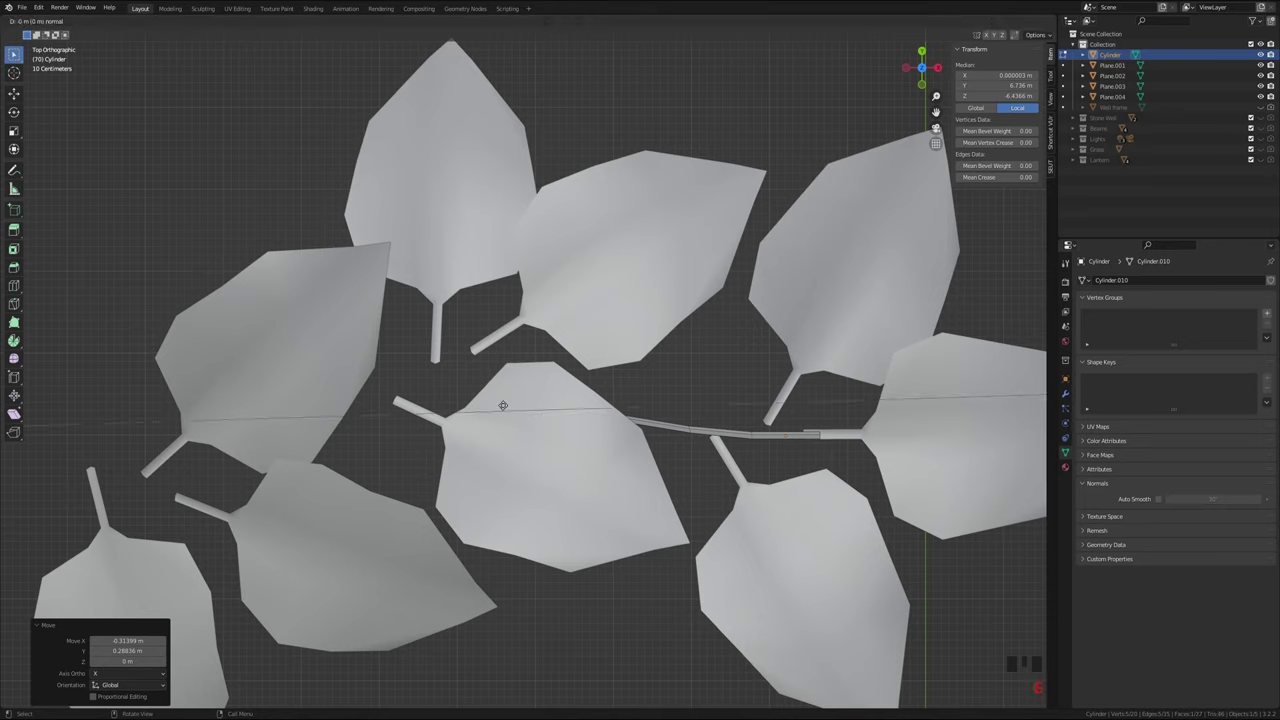
{"action": "left_click", "coordinate": [406, 432]}
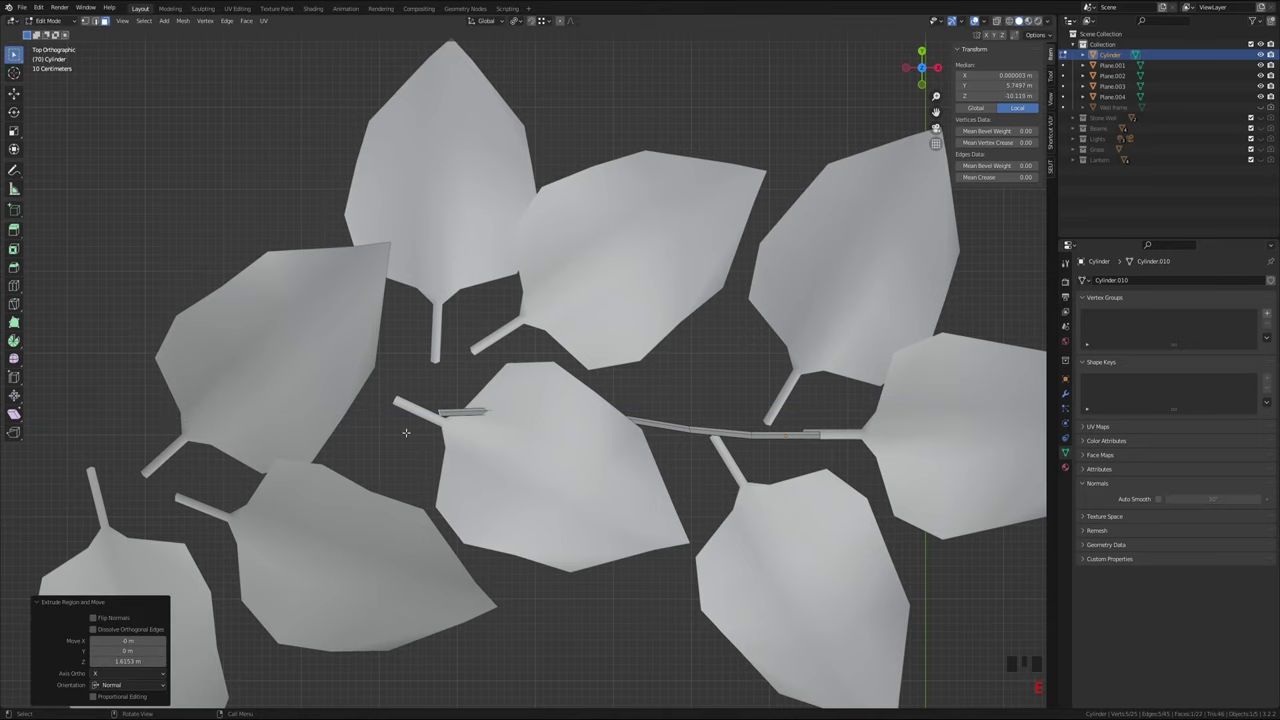
{"action": "key", "text": "g"}
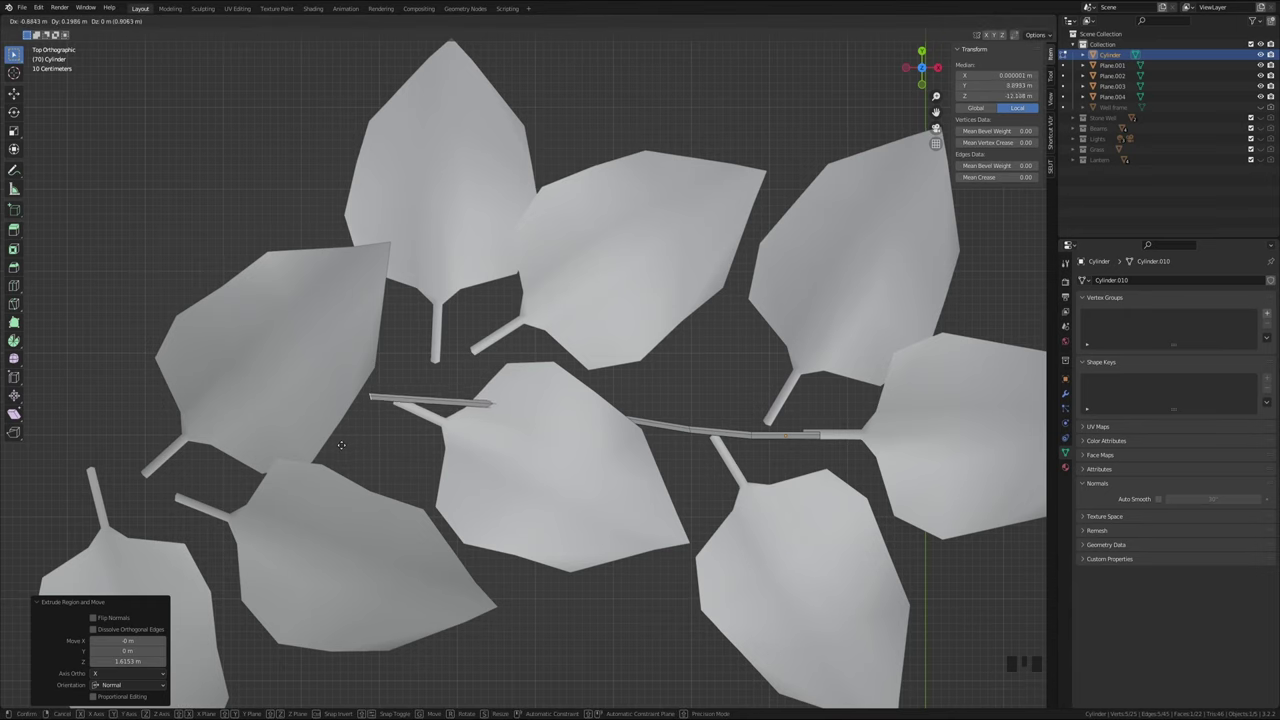
{"action": "left_click", "coordinate": [388, 419]}
Extrude further segments down-left toward the lower-left leaves, making a stem about 10.1 m long
{"action": "key", "text": "e"}
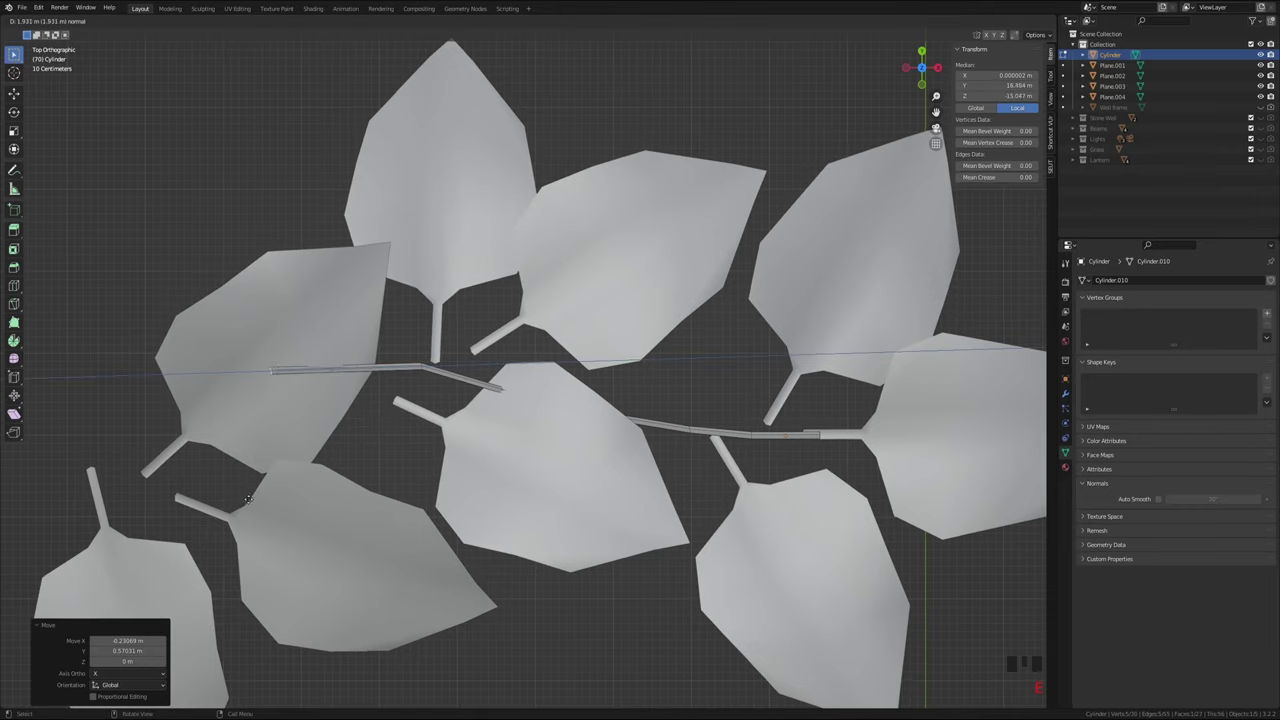
{"action": "left_click", "coordinate": [269, 427]}
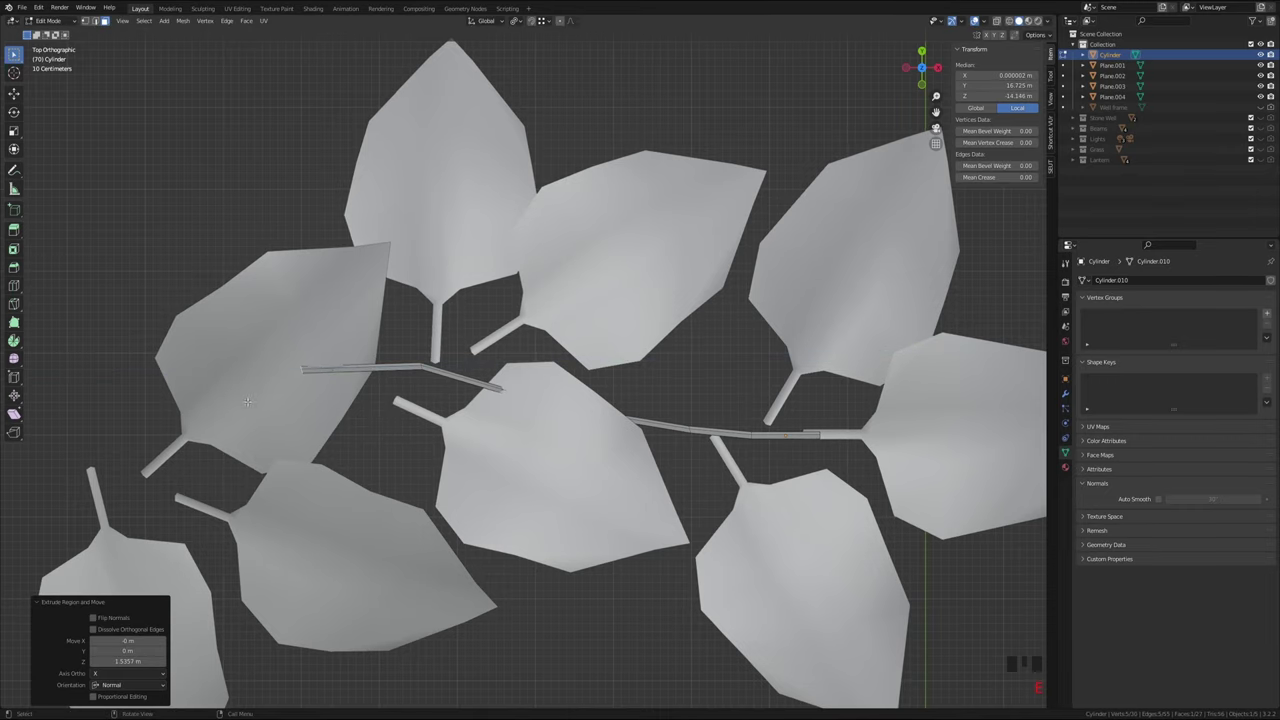
{"action": "key", "text": "g"}
{"action": "left_click", "coordinate": [99, 515]}
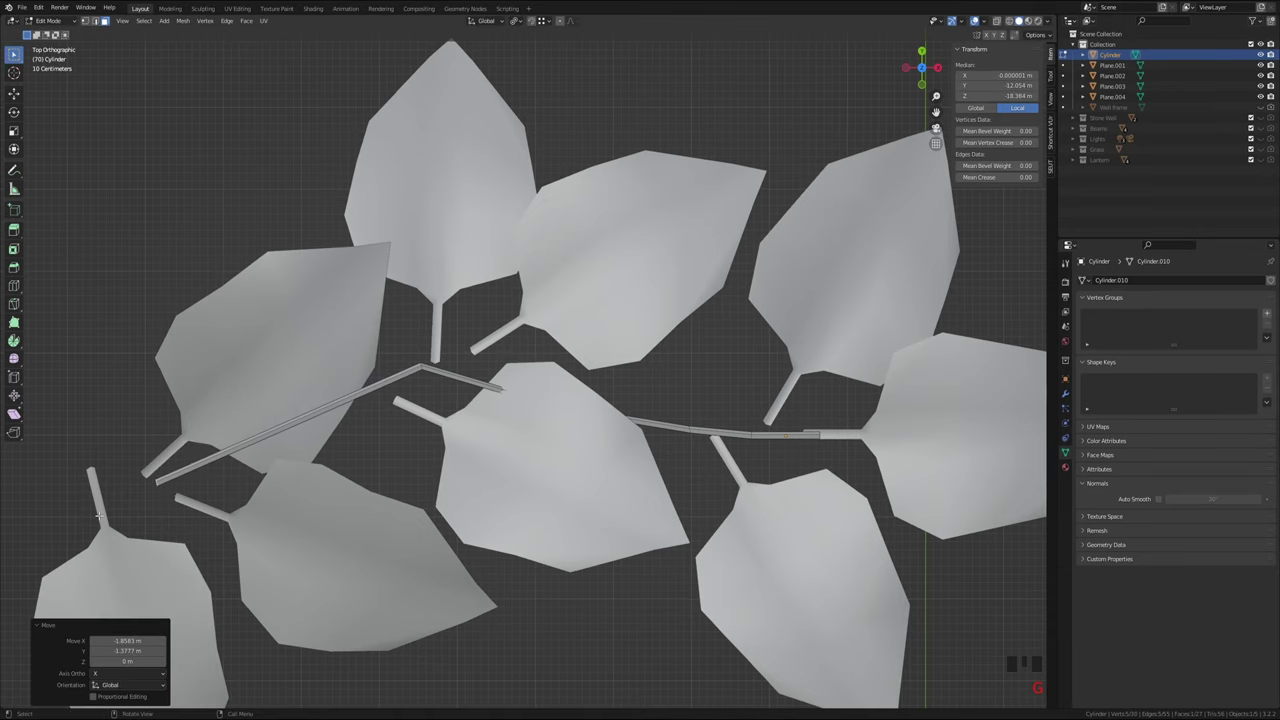
{"action": "key", "text": "e"}
{"action": "left_click", "coordinate": [95, 485]}
{"action": "middle_click_drag", "start_coordinate": [170, 512], "coordinate": [395, 517], "text": "shift"}
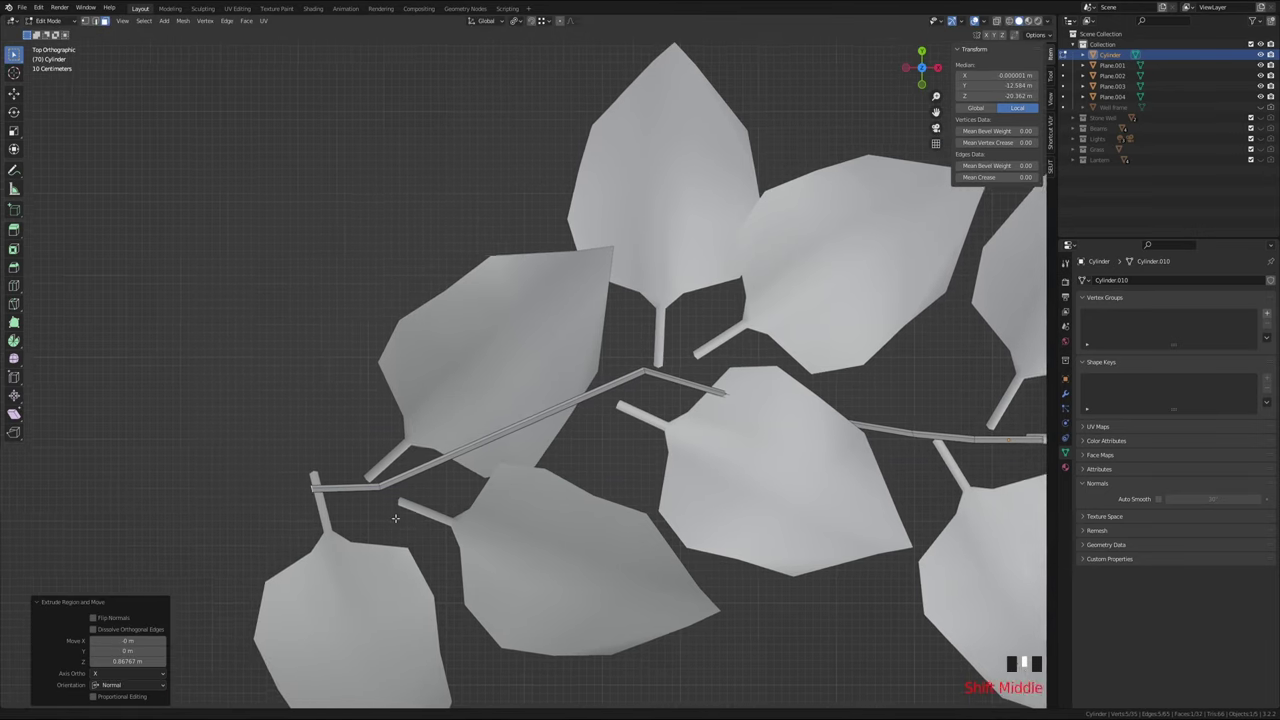
{"action": "scroll", "coordinate": [395, 517], "scroll_direction": "down", "scroll_amount": 3}
{"action": "key", "text": "g"}
{"action": "left_click", "coordinate": [423, 517]}
{"action": "scroll", "coordinate": [622, 498], "scroll_direction": "down", "scroll_amount": 3}
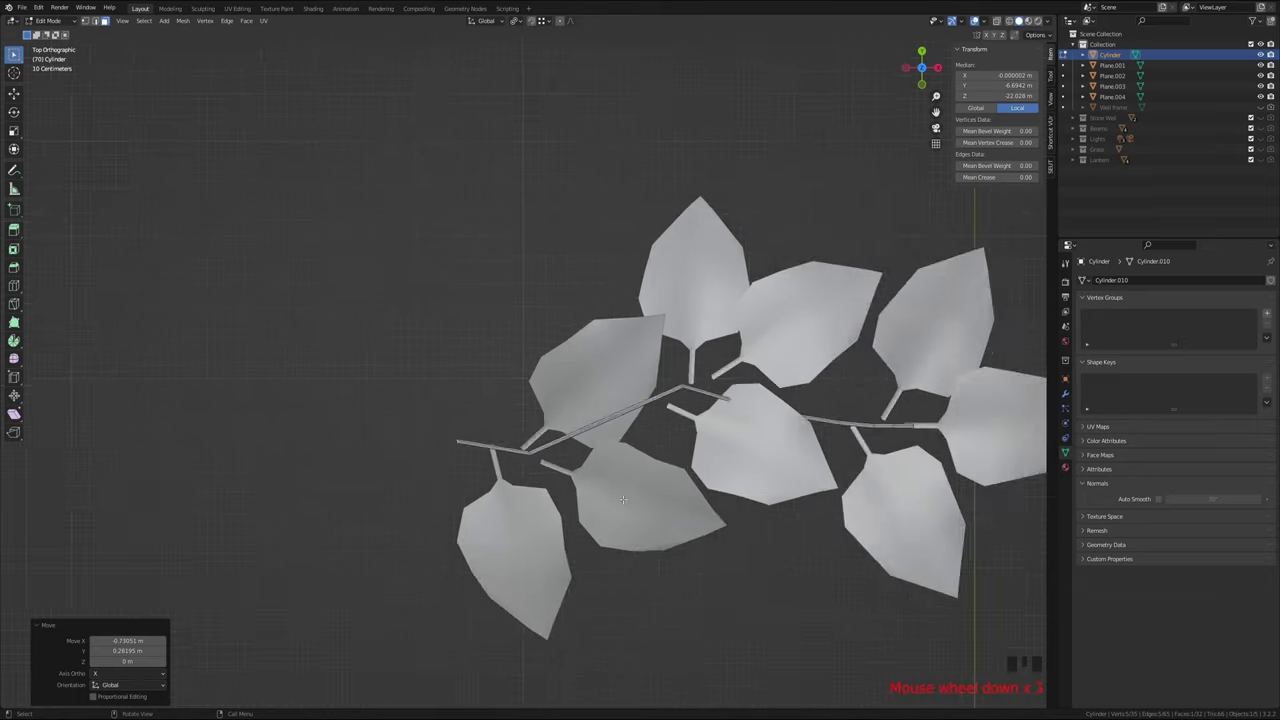
{"action": "scroll", "coordinate": [622, 498], "scroll_direction": "down", "scroll_amount": 3}
{"action": "middle_click_drag", "start_coordinate": [757, 477], "coordinate": [602, 520]}
Back in Object Mode, deselect everything and select the long kinked mesh stem rod
{"action": "key", "text": "Tab"}
{"action": "double_click", "coordinate": [582, 561]}
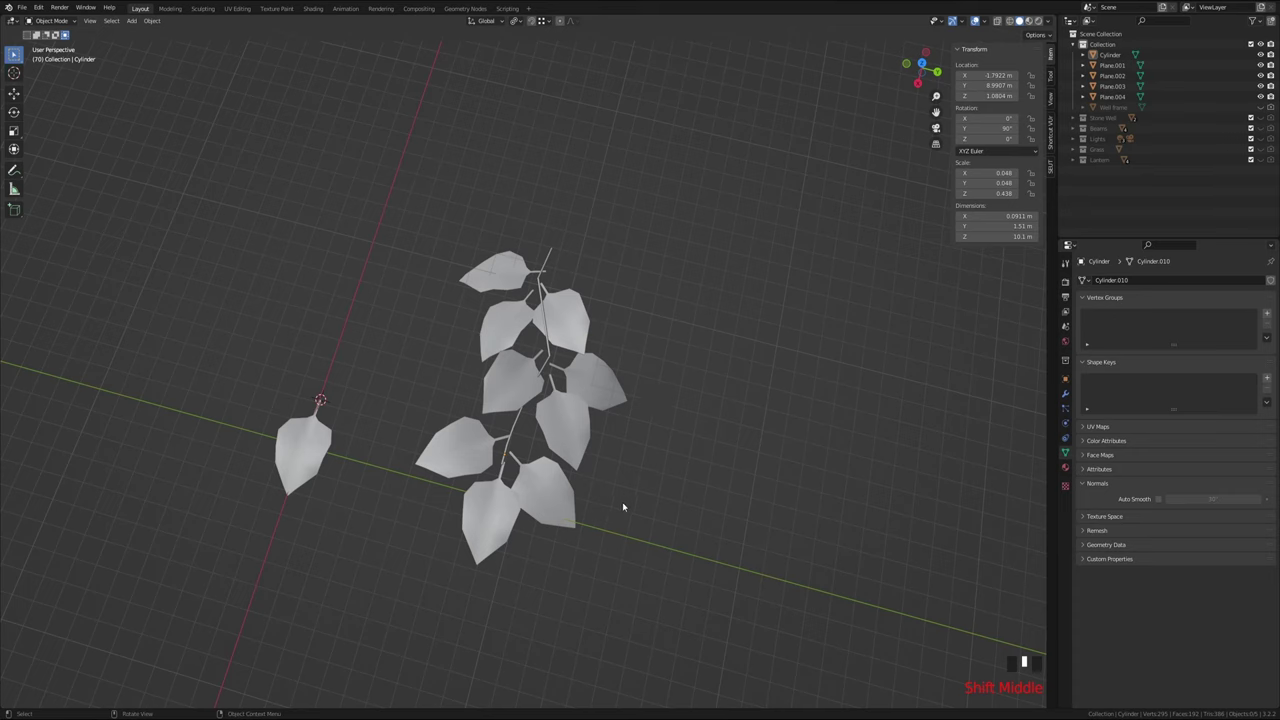
{"action": "middle_click_drag", "start_coordinate": [604, 493], "coordinate": [570, 434]}
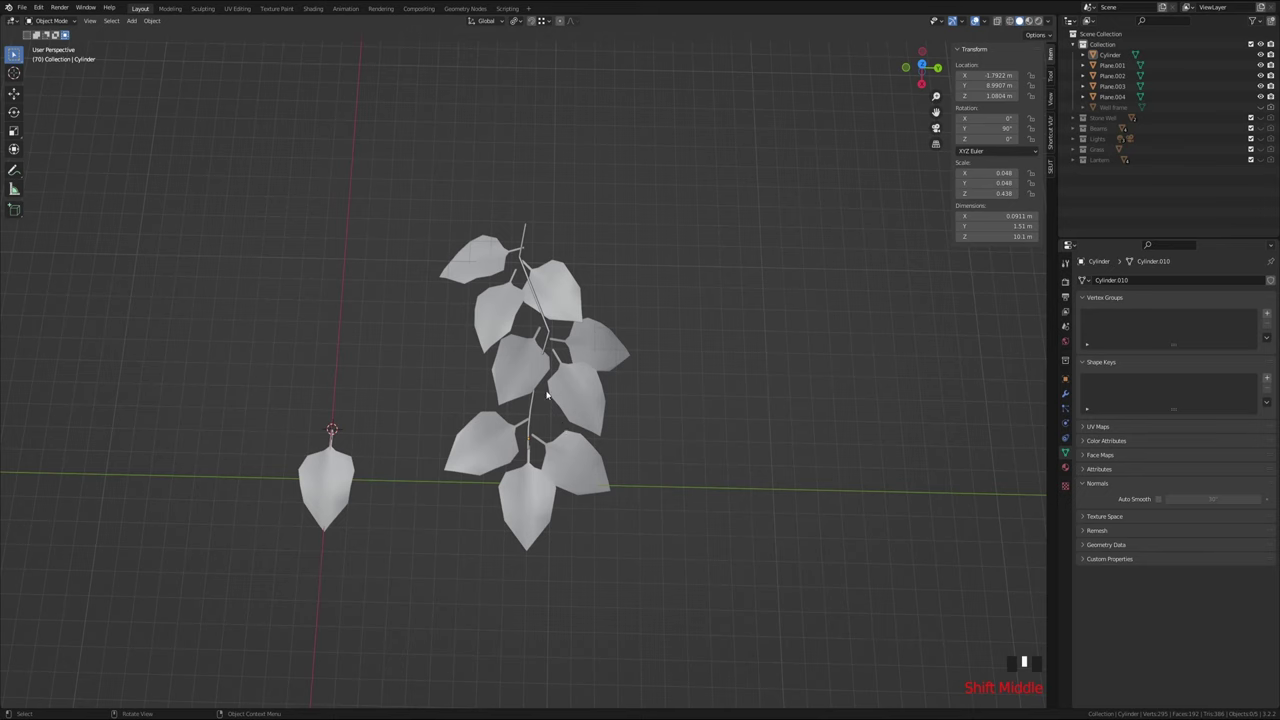
{"action": "scroll", "coordinate": [546, 395], "scroll_direction": "up", "scroll_amount": 5}
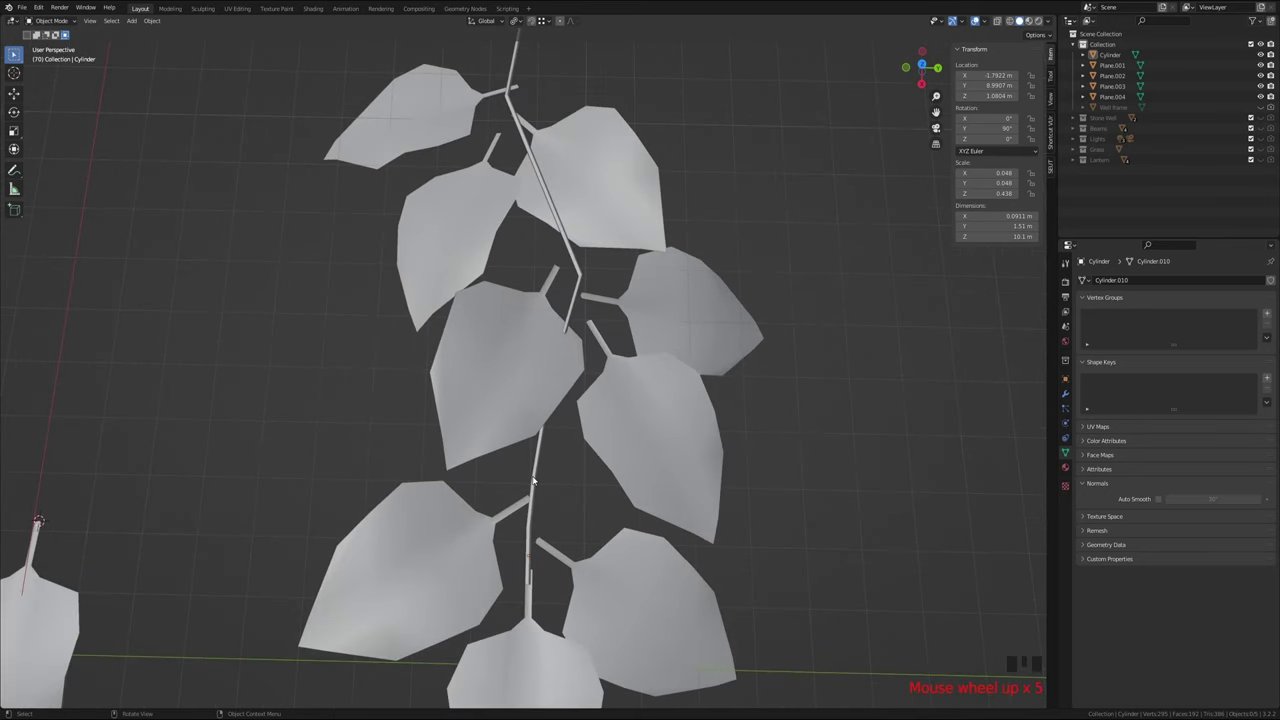
{"action": "left_click", "coordinate": [533, 481]}
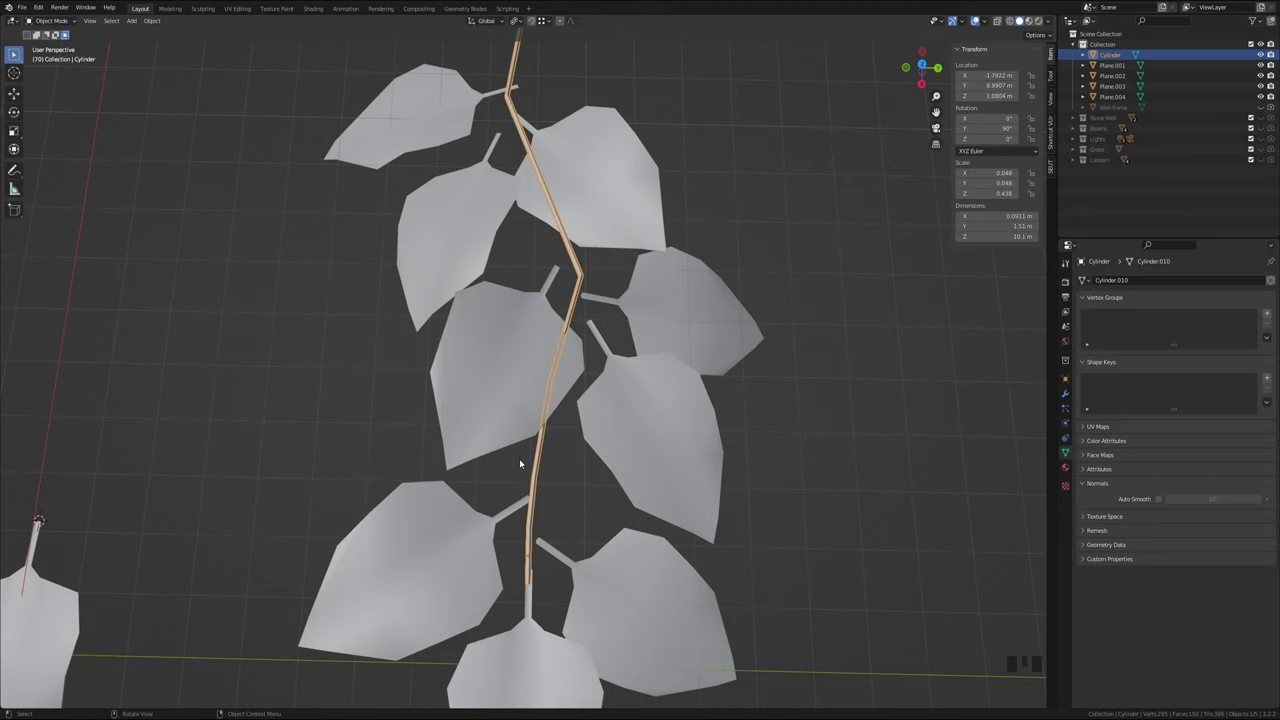
Delete the mesh stem rod, leaving only the leaf objects
{"action": "key", "text": "x"}
{"action": "left_click", "coordinate": [516, 464]}
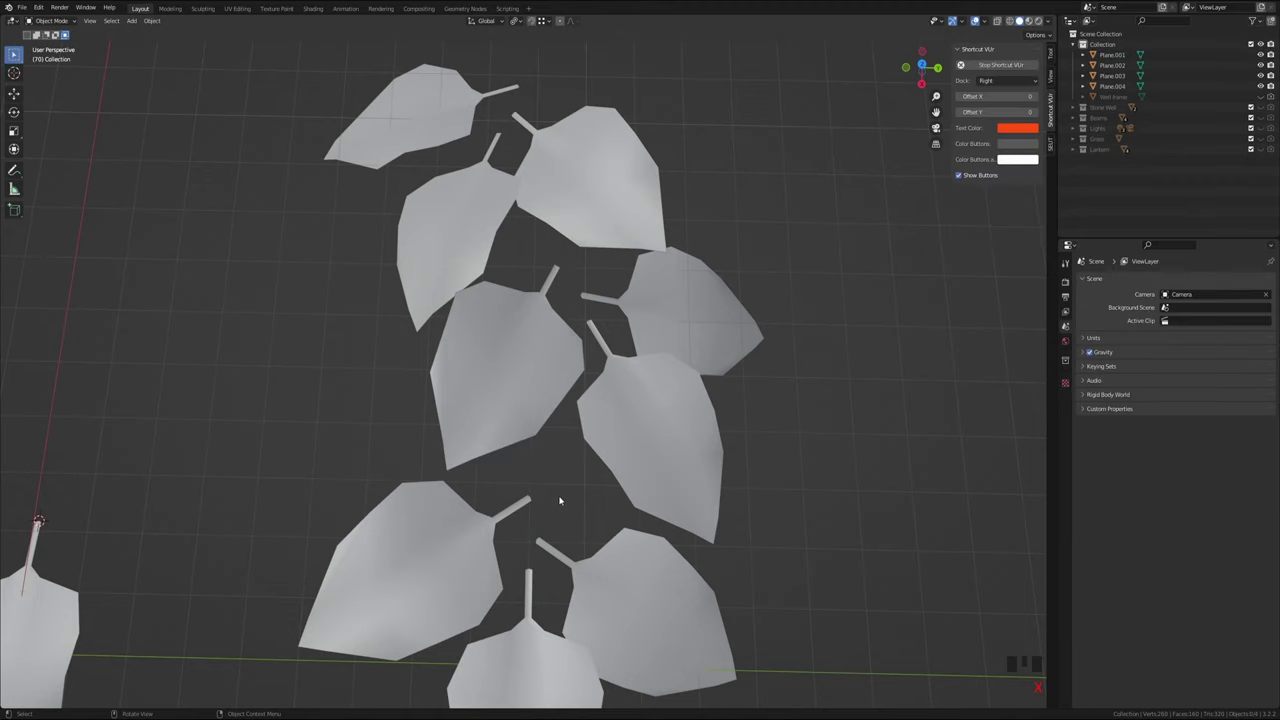
{"action": "middle_click_drag", "start_coordinate": [560, 500], "coordinate": [600, 476], "text": "shift"}
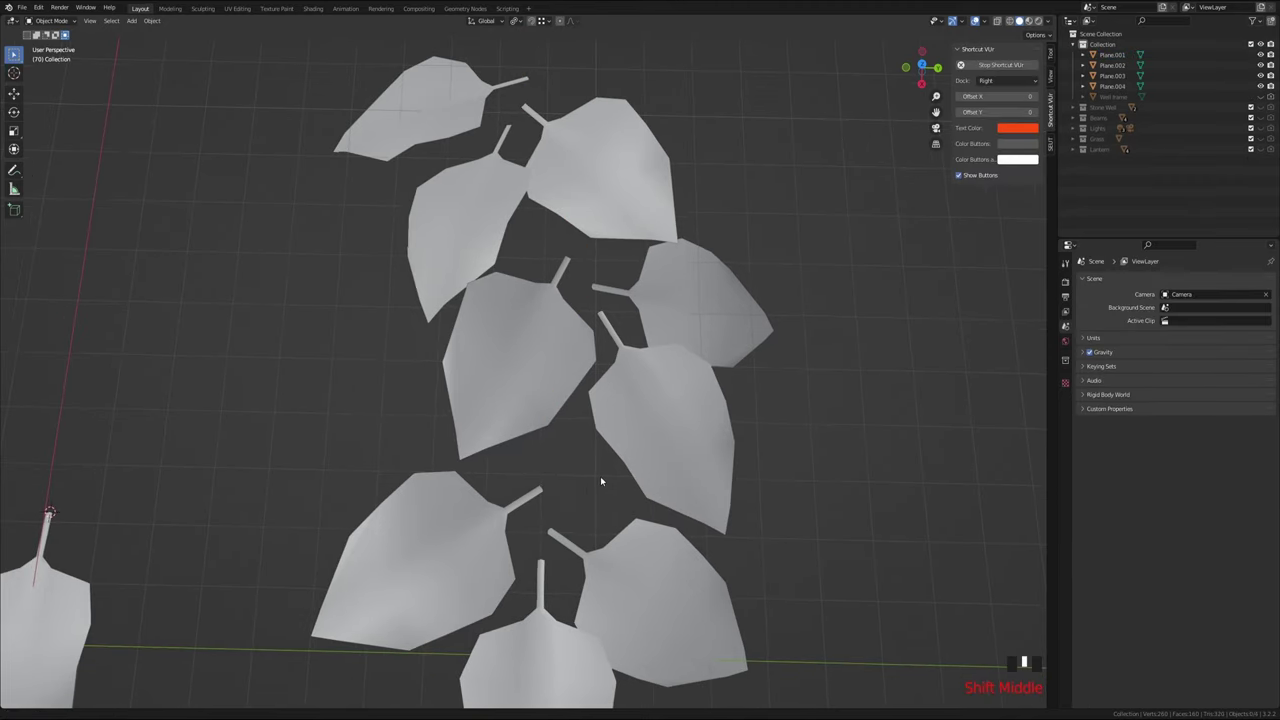
In top view, place the 3D cursor at the lower-left leaf's stalk tip
{"action": "left_click", "coordinate": [921, 67]}
{"action": "middle_click_drag", "start_coordinate": [540, 348], "coordinate": [728, 418], "text": "shift"}
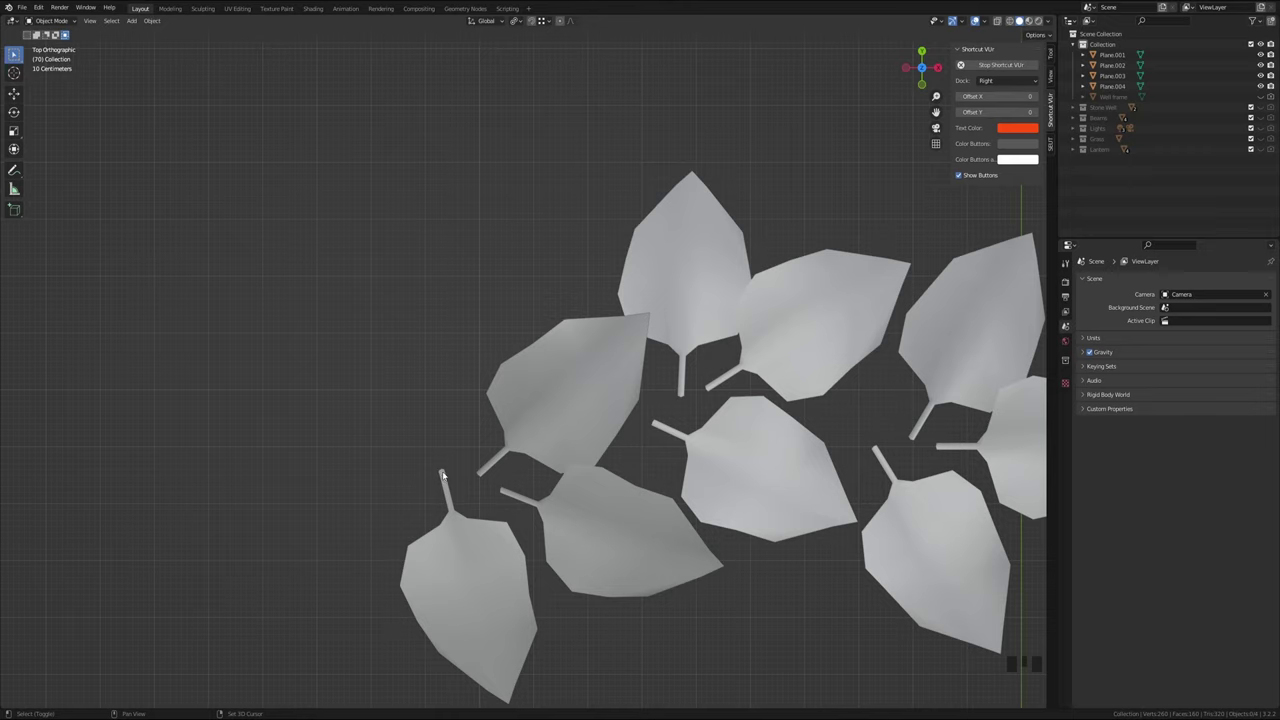
{"action": "right_click", "coordinate": [443, 474], "text": "shift"}
{"action": "middle_click_drag", "start_coordinate": [474, 237], "coordinate": [429, 200], "text": "shift"}
Add a Bezier curve at the 3D cursor by the lower-left leaf stalk
{"action": "left_click", "coordinate": [132, 20]}
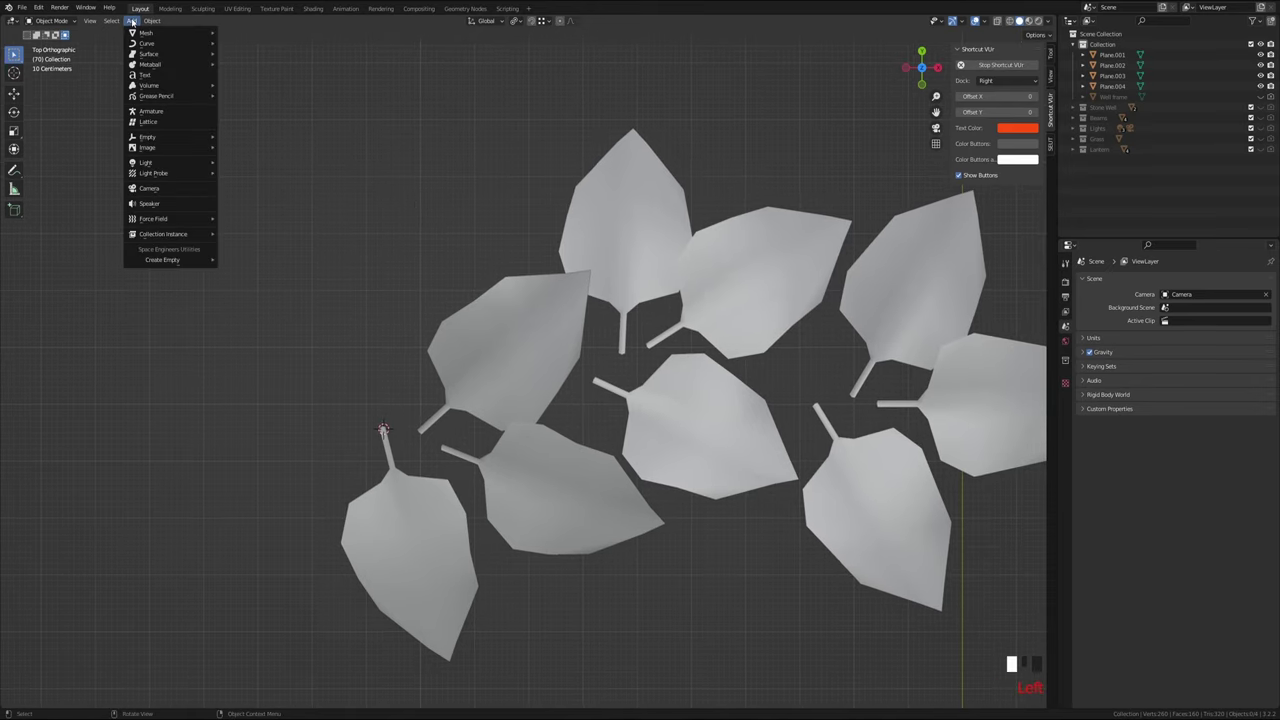
{"action": "mouse_move", "coordinate": [148, 43]}
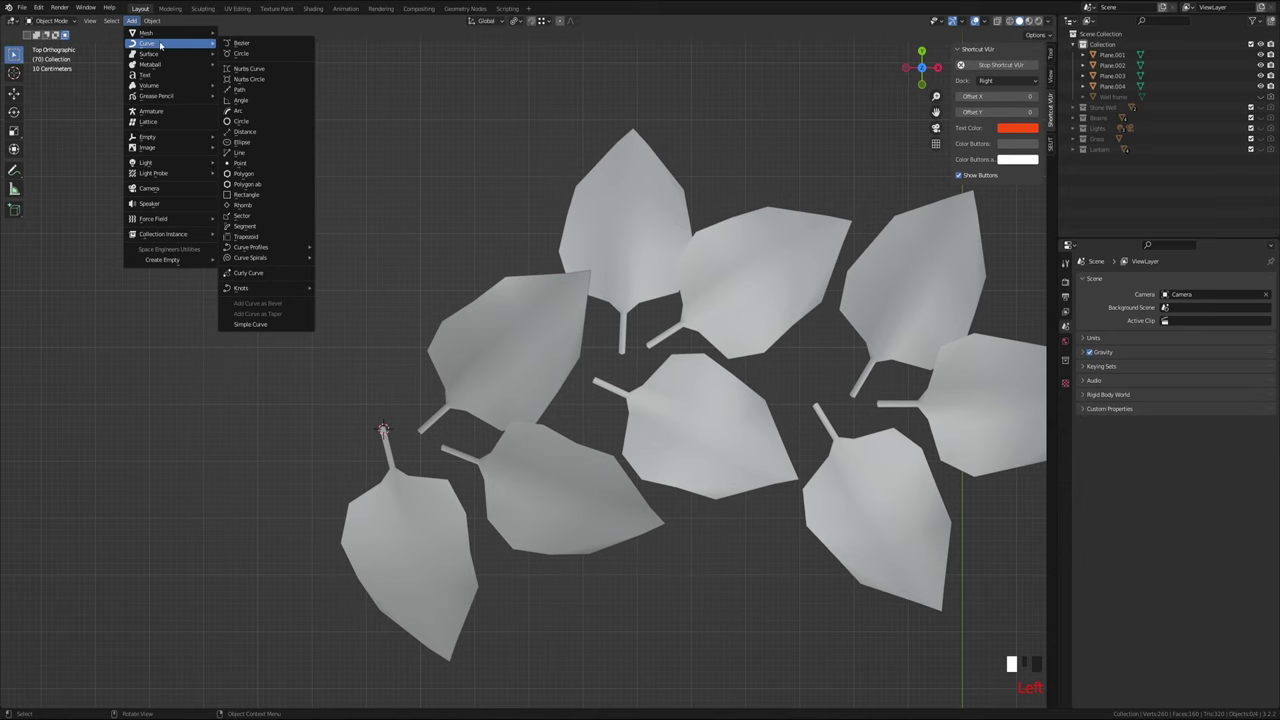
{"action": "left_click", "coordinate": [257, 46]}
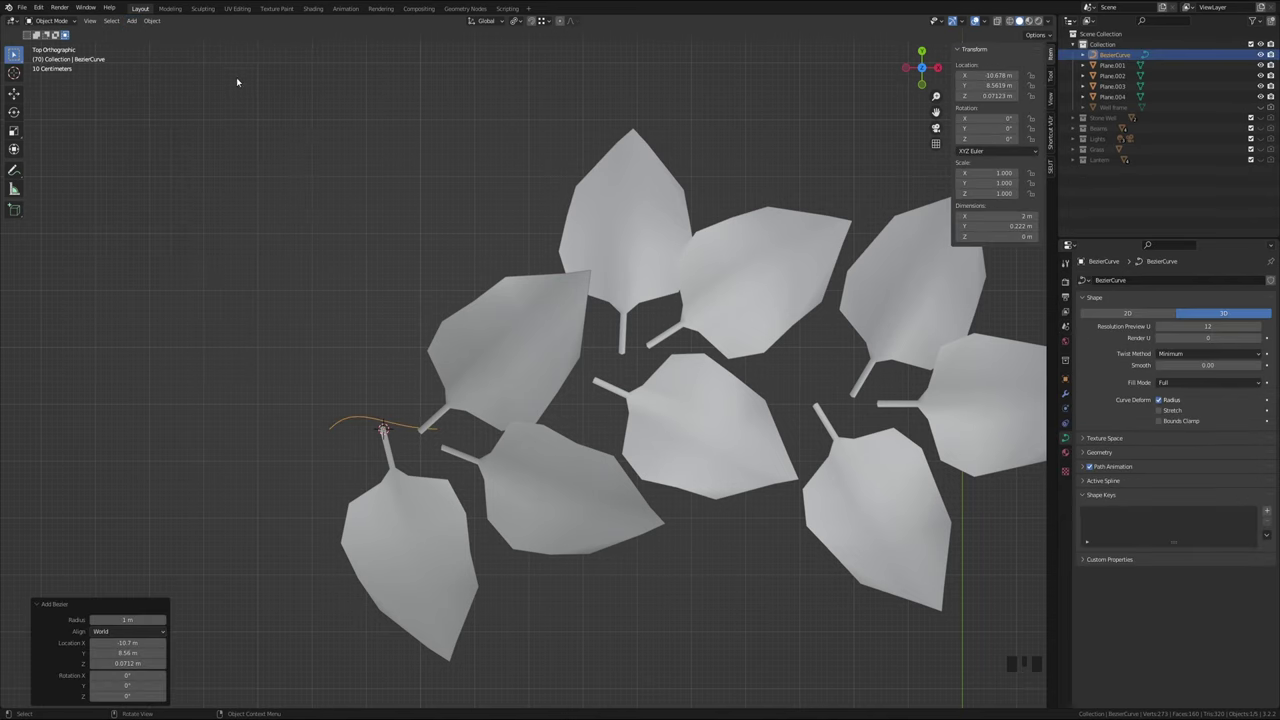
{"action": "scroll", "coordinate": [409, 400], "scroll_direction": "up", "scroll_amount": 5}
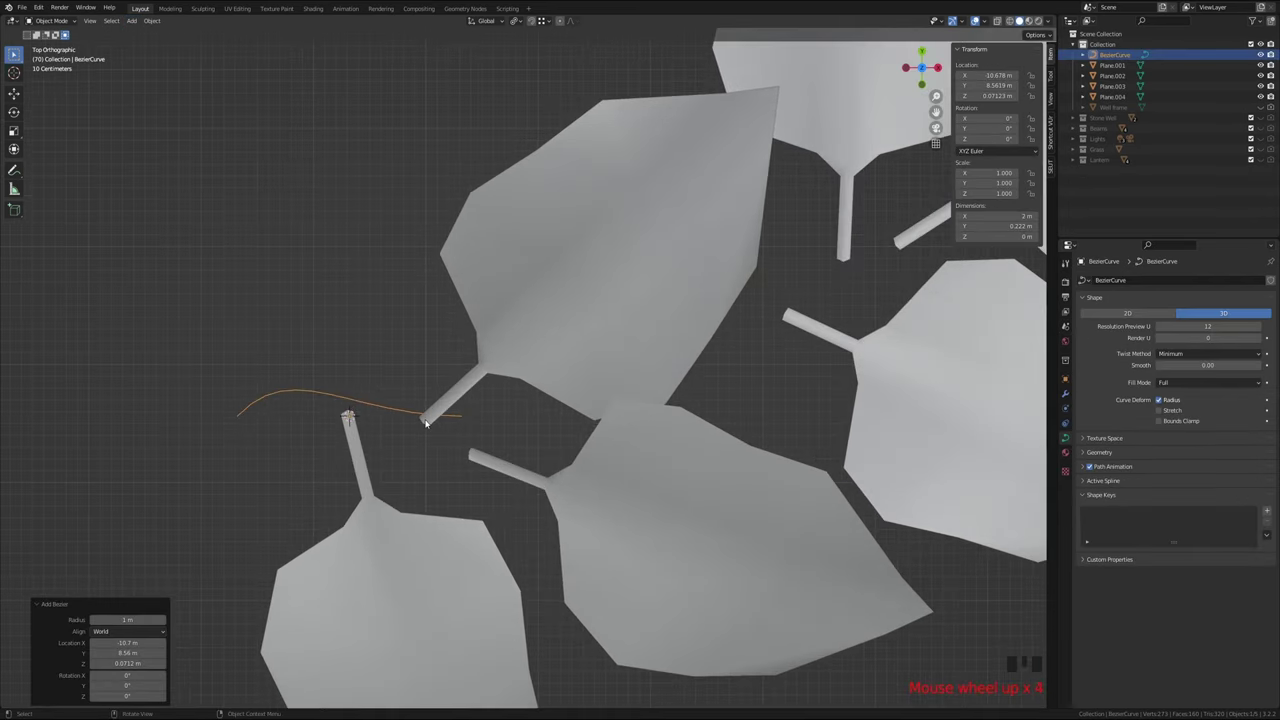
{"action": "middle_click_drag", "start_coordinate": [337, 417], "coordinate": [368, 401], "text": "shift"}
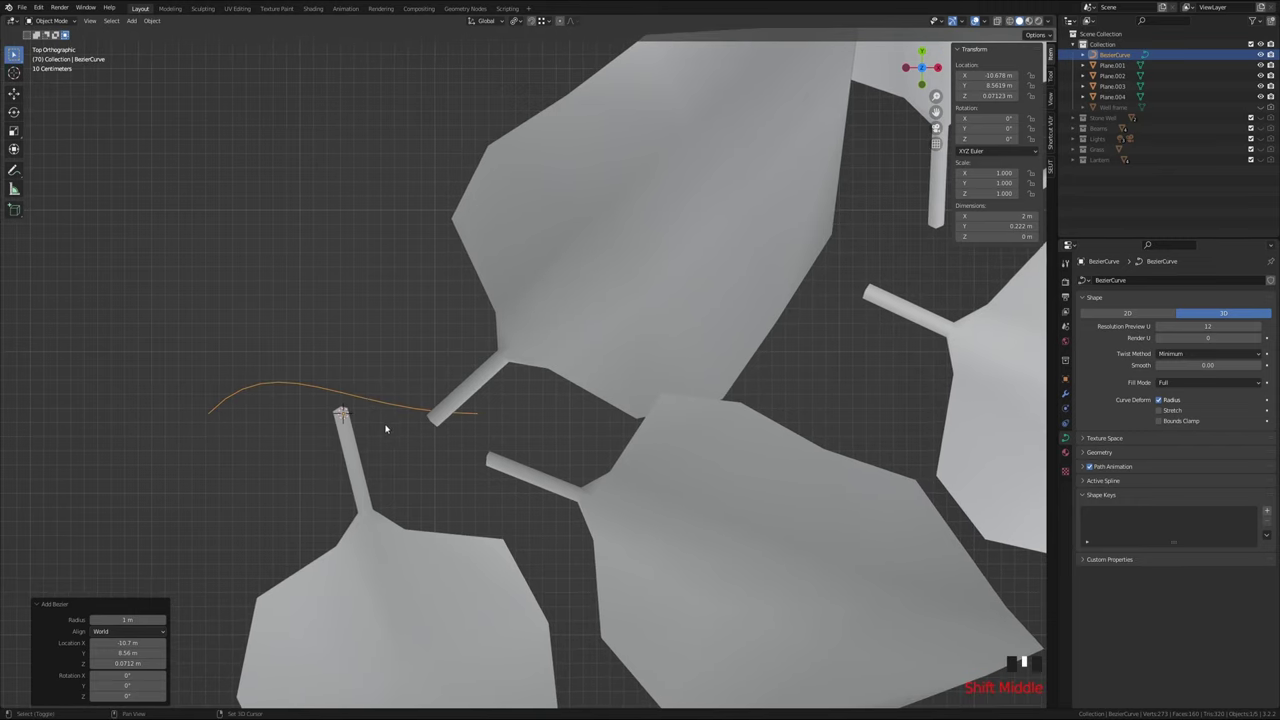
Rotate the curve's left end handle and scale it to 1.18 in Edit Mode
{"action": "key", "text": "Tab"}
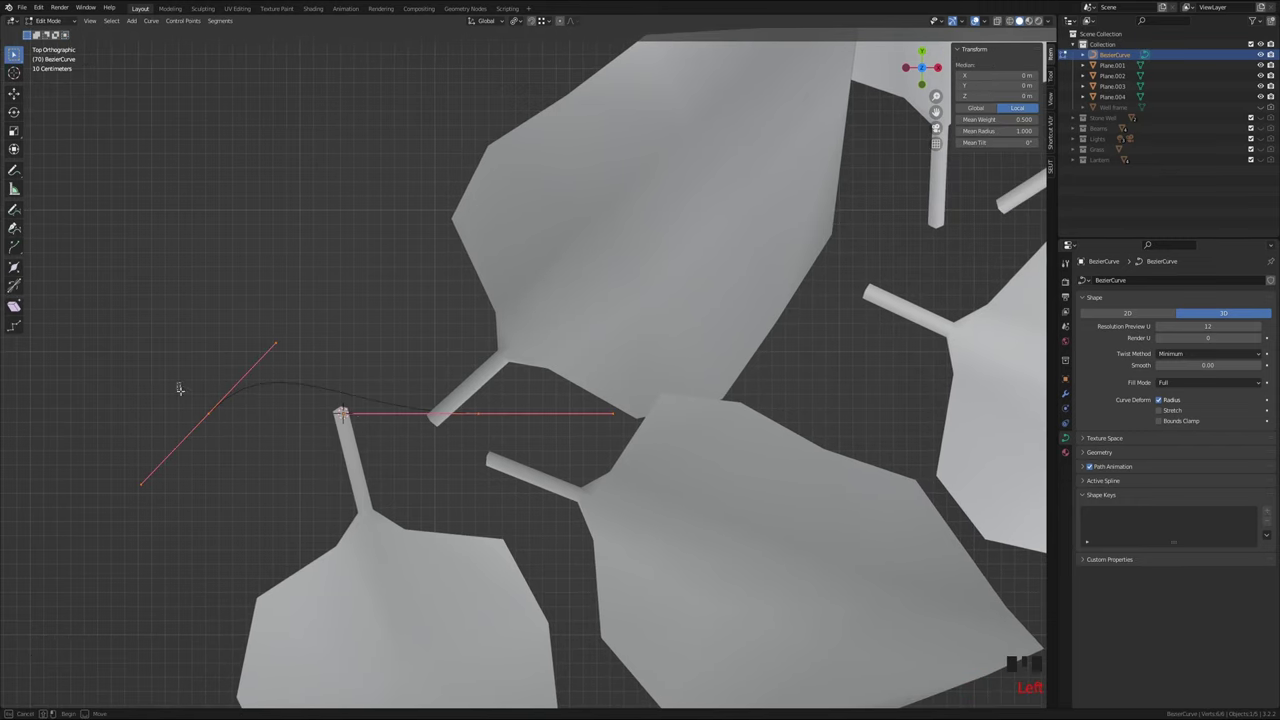
{"action": "left_click_drag", "start_coordinate": [177, 386], "coordinate": [213, 425]}
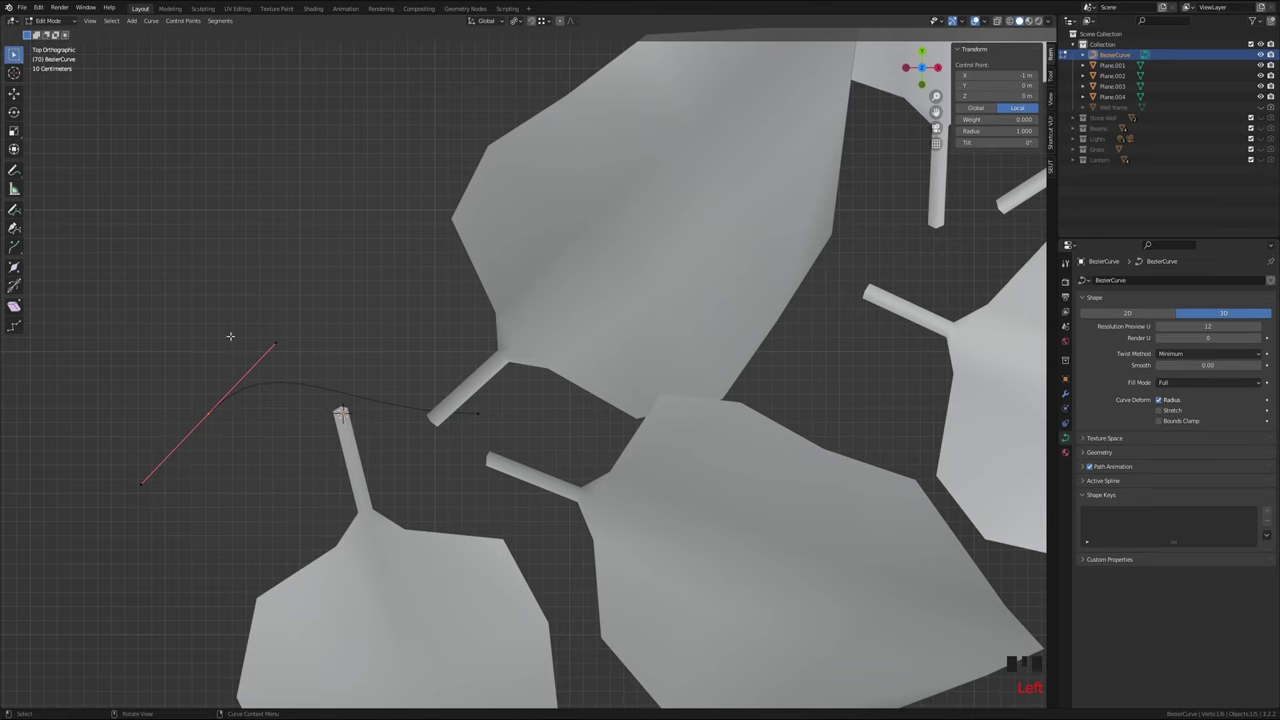
{"action": "left_click", "coordinate": [281, 500]}
{"action": "left_click_drag", "start_coordinate": [102, 283], "coordinate": [304, 518]}
{"action": "key", "text": "r"}
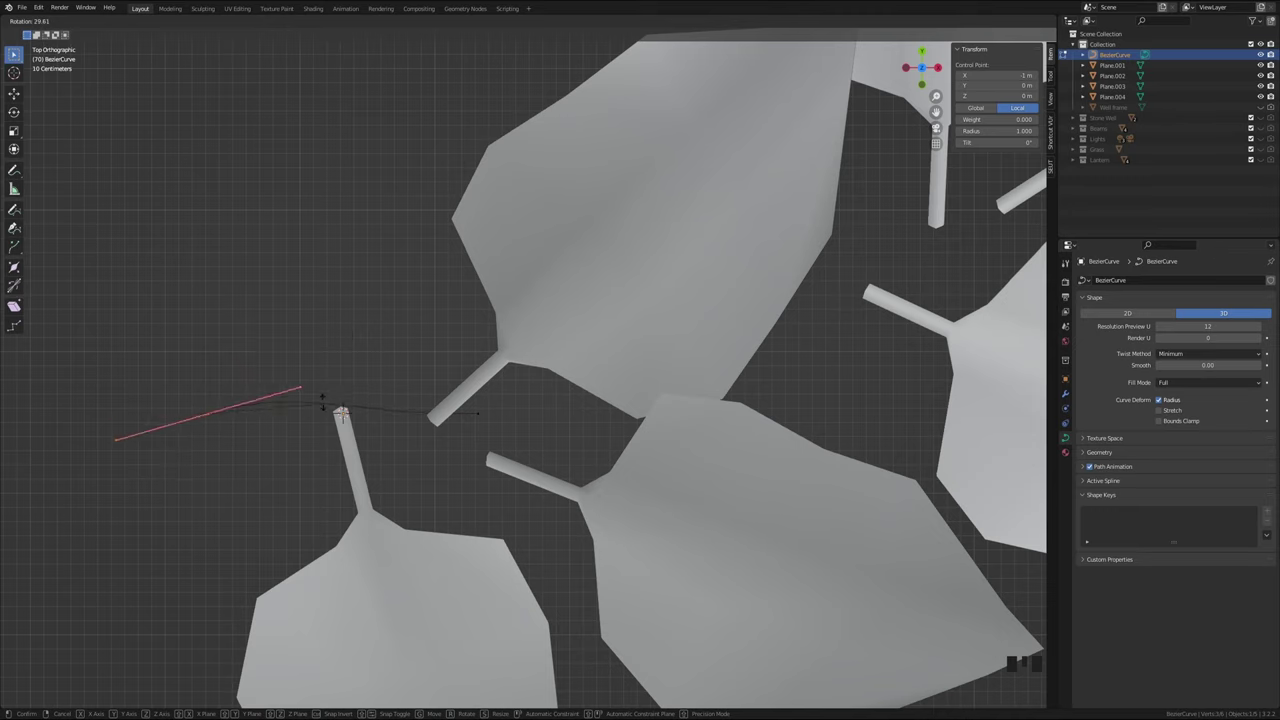
{"action": "left_click", "coordinate": [350, 316]}
{"action": "key", "text": "s"}
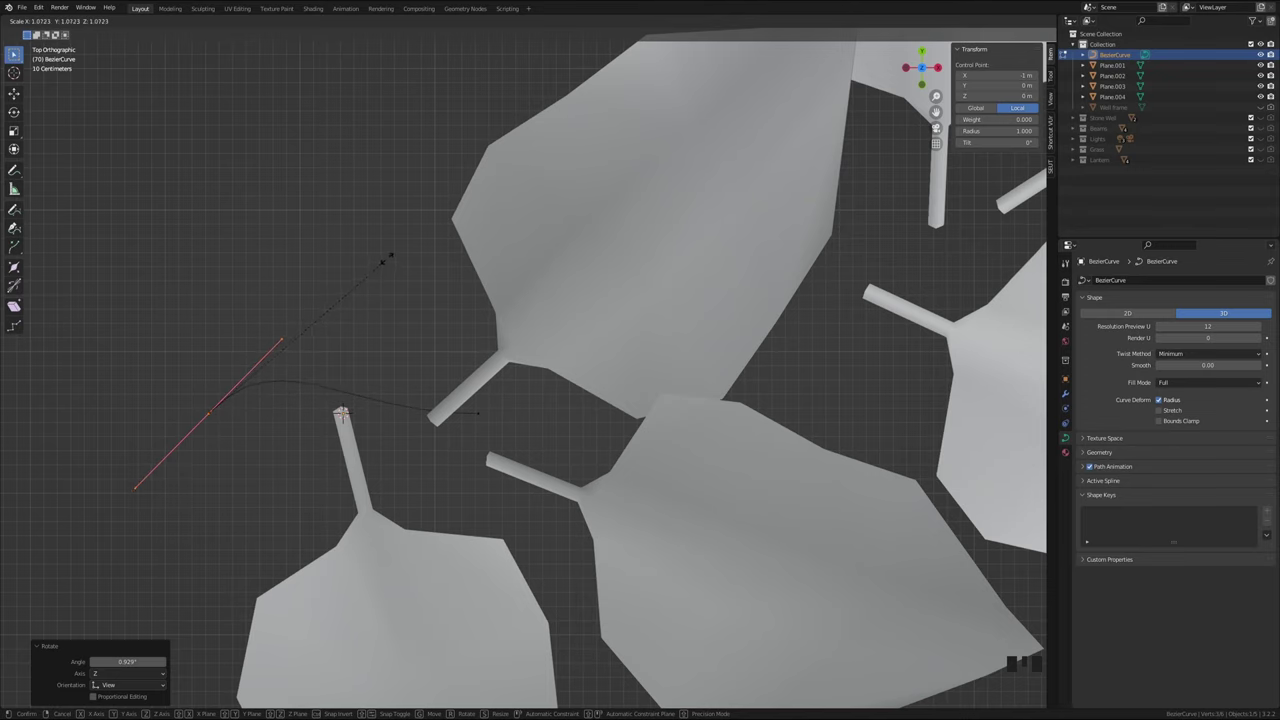
{"action": "left_click", "coordinate": [399, 238]}
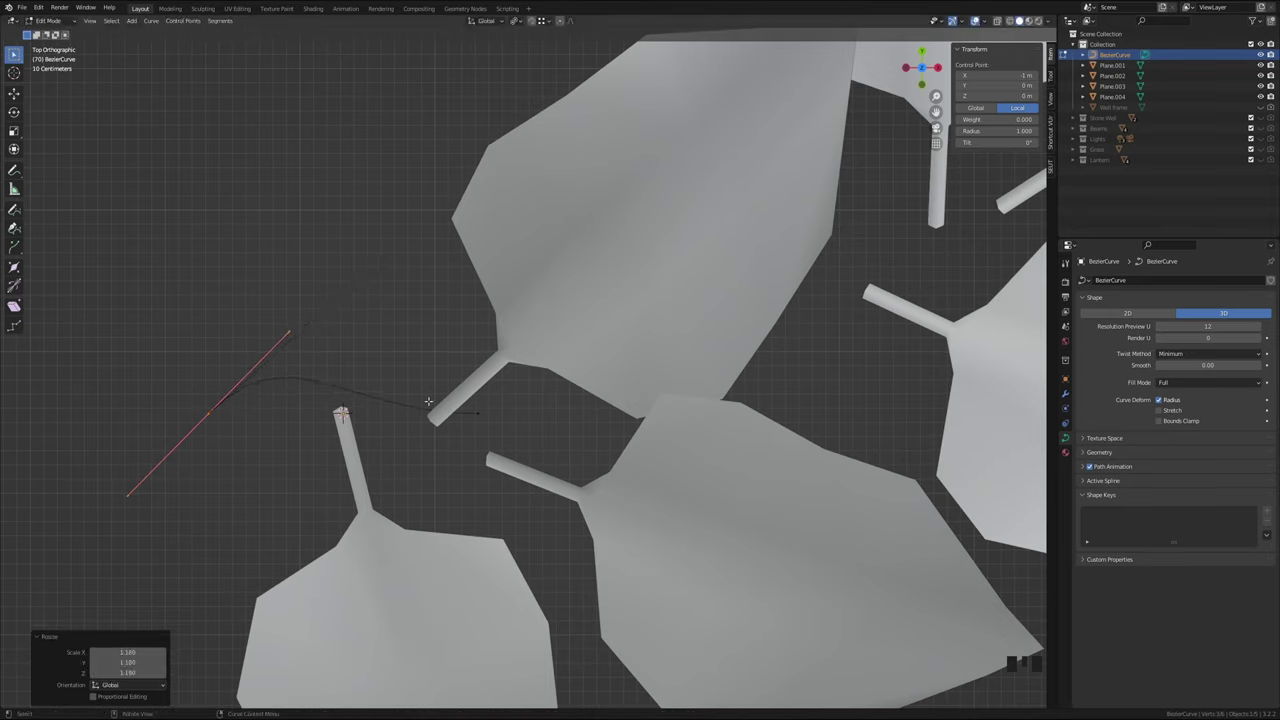
{"action": "key", "text": "Tab"}
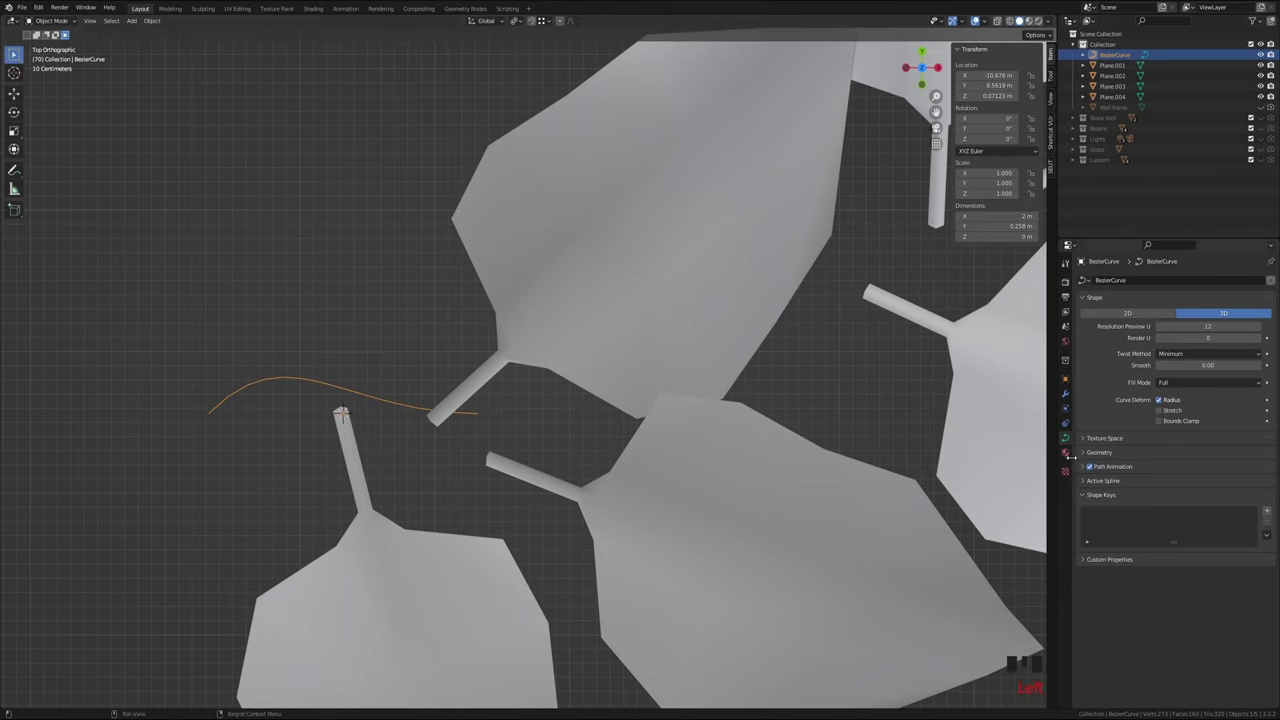
Raise the curve's Geometry > Bevel depth step by step to 0.04 m
{"action": "left_click", "coordinate": [1084, 455]}
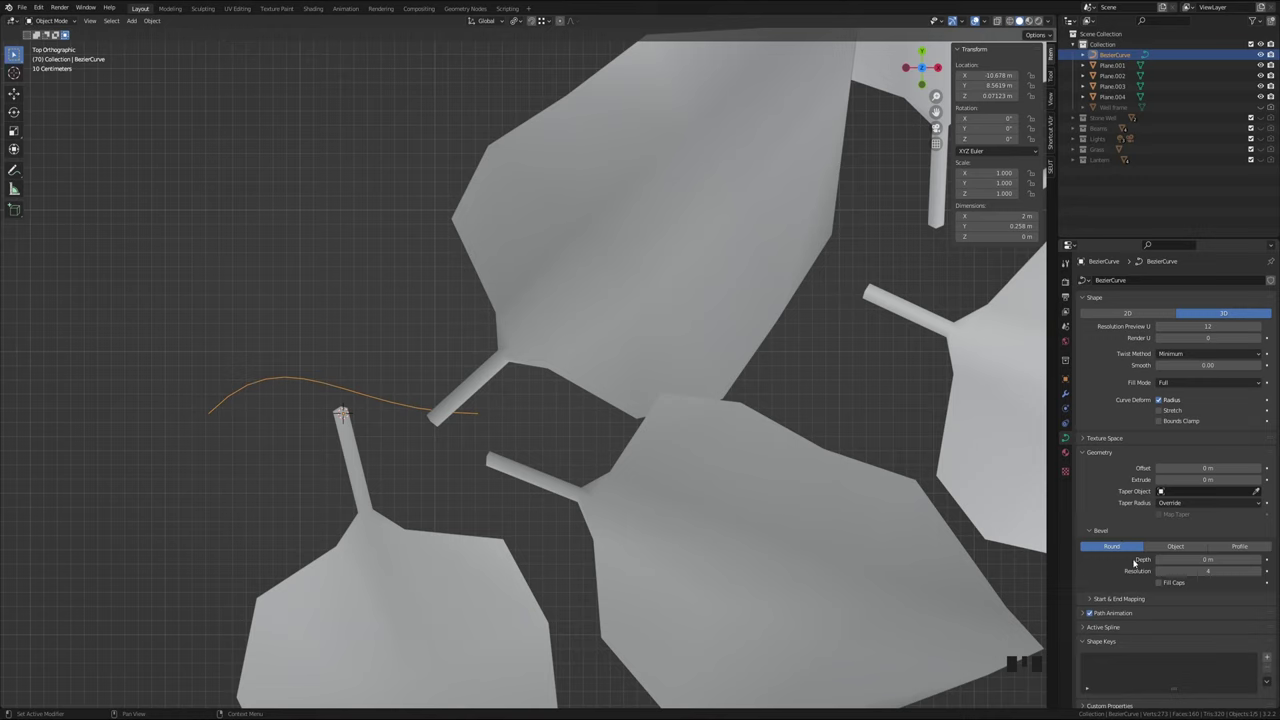
{"action": "left_click", "coordinate": [1259, 563]}
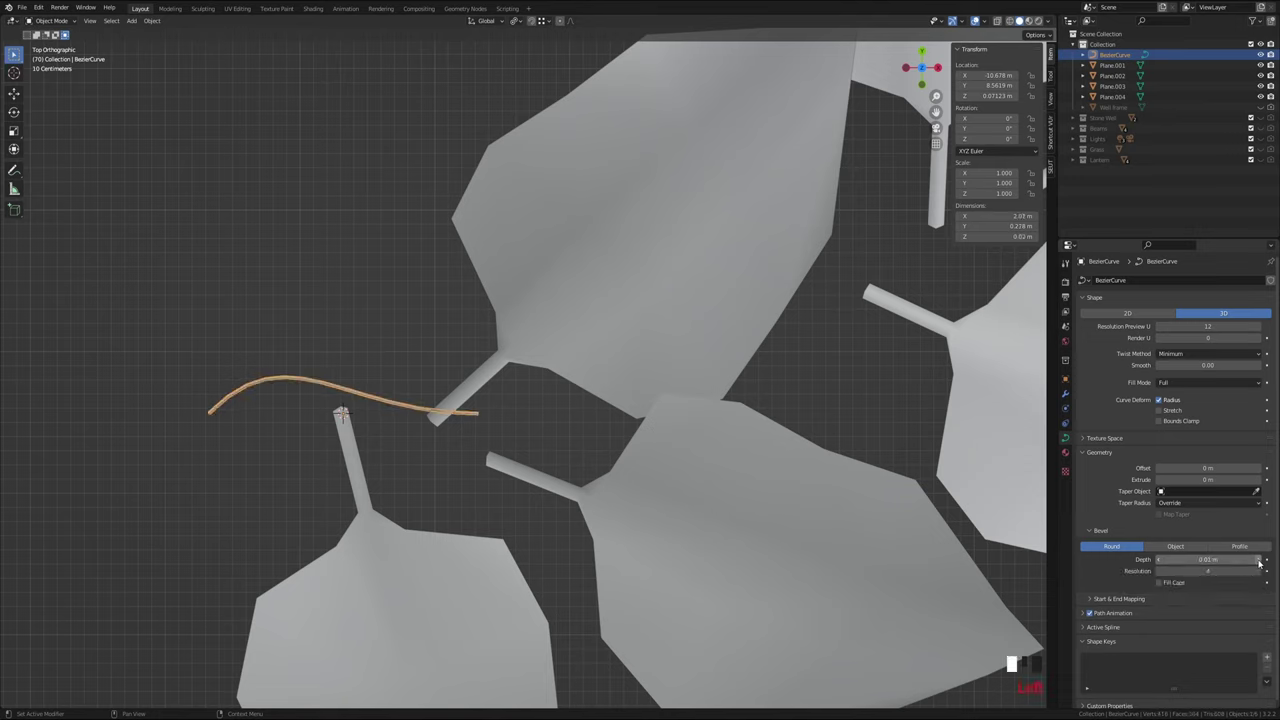
{"action": "left_click", "coordinate": [1259, 563]}
{"action": "left_click", "coordinate": [1259, 563]}
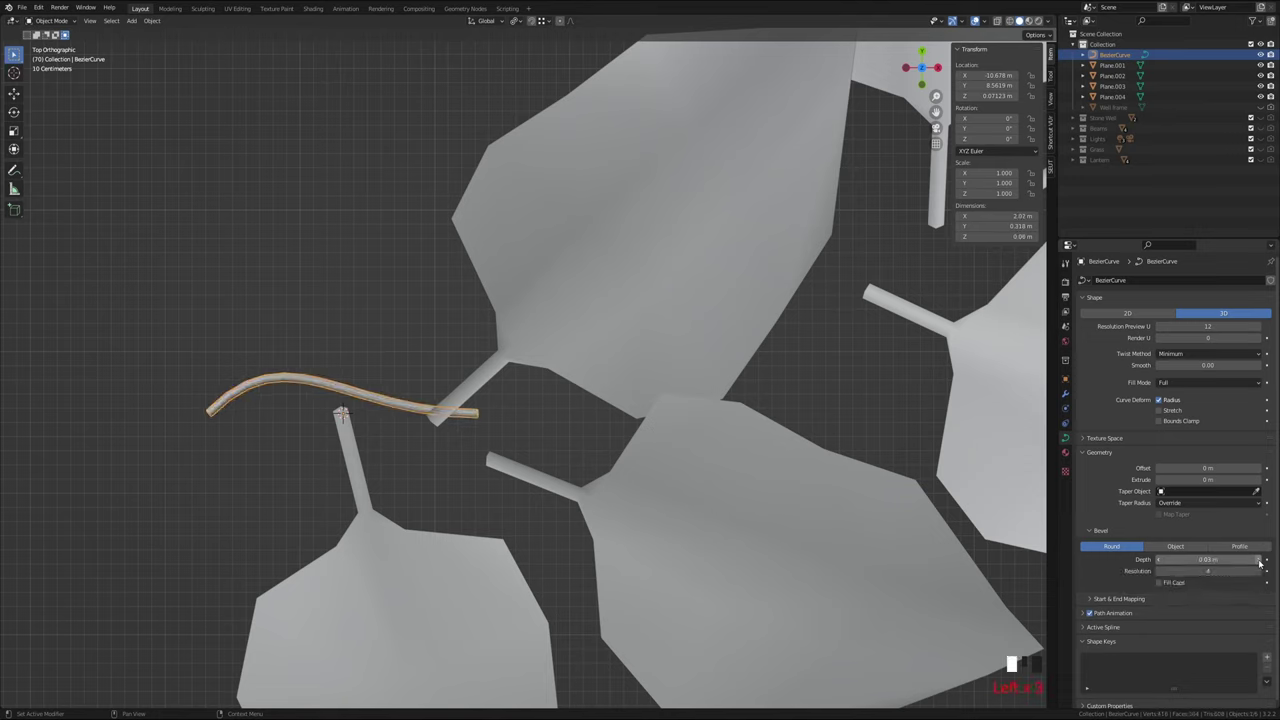
{"action": "left_click", "coordinate": [1259, 563]}
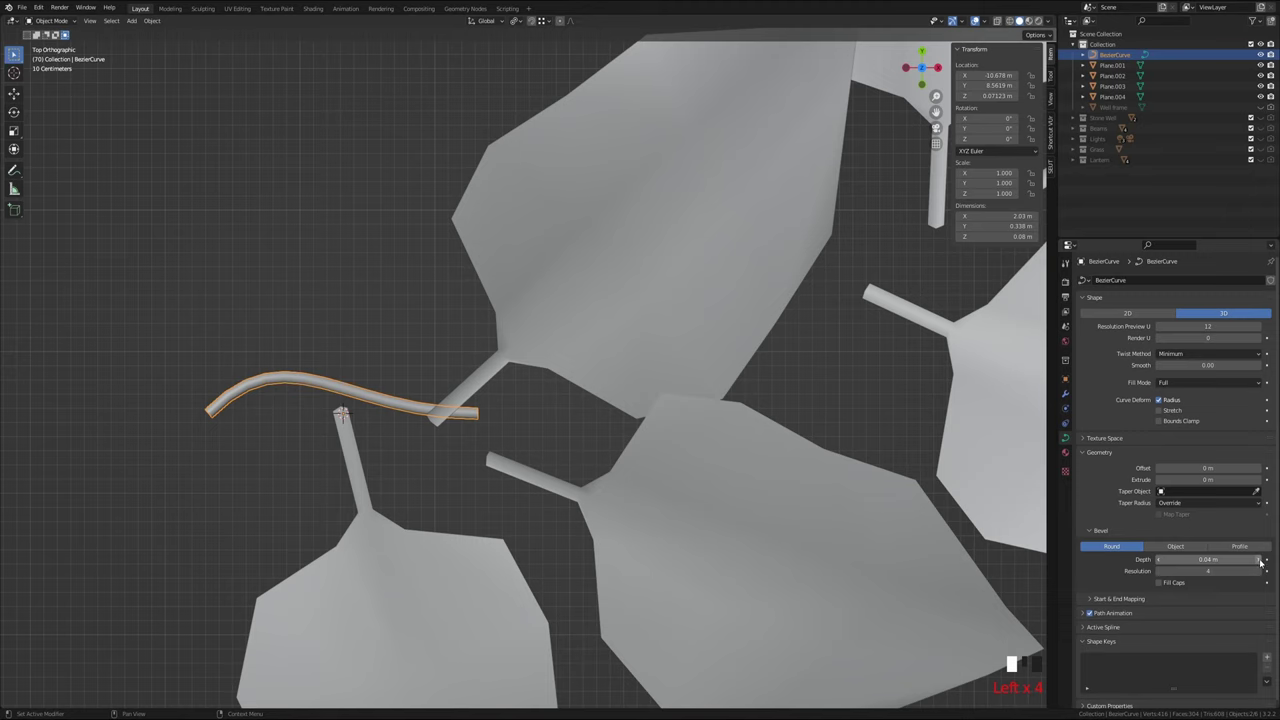
{"action": "middle_click_drag", "start_coordinate": [300, 465], "coordinate": [463, 497]}
In Edit Mode, grab the tube's lower end control point to move it up-left
{"action": "scroll", "coordinate": [478, 487], "scroll_direction": "up", "scroll_amount": 5}
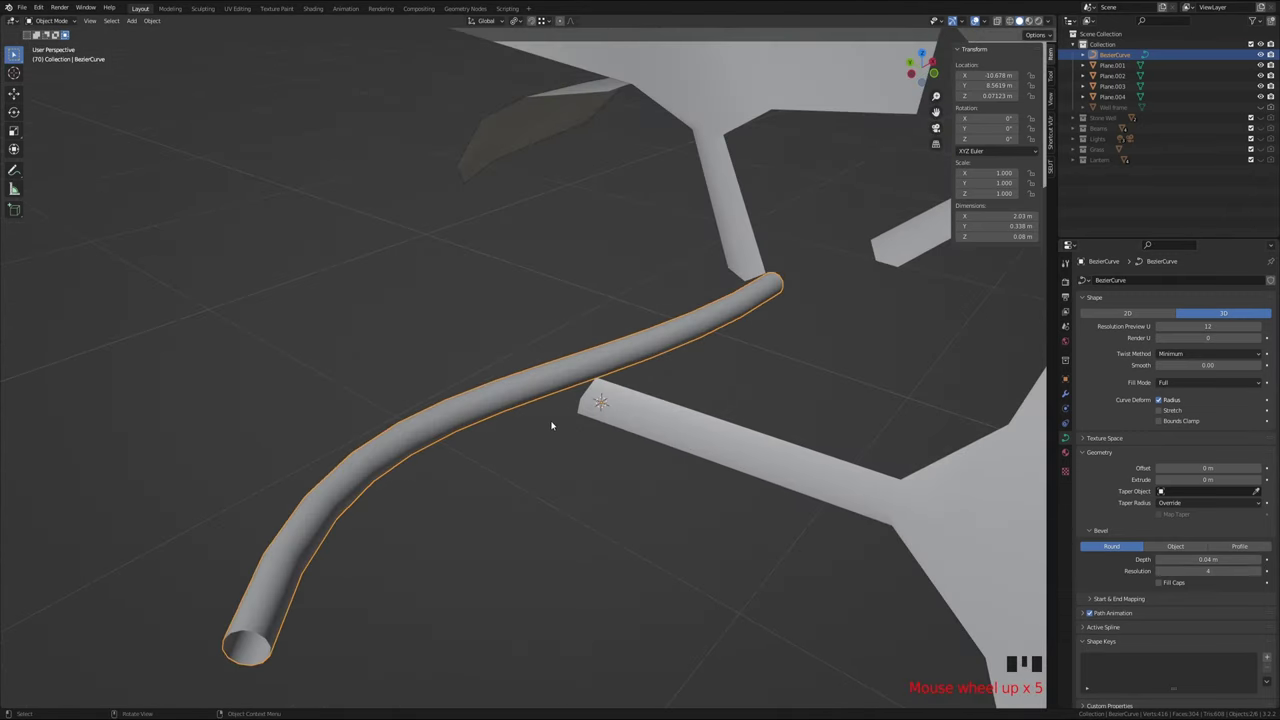
{"action": "scroll", "coordinate": [550, 425], "scroll_direction": "down", "scroll_amount": 2}
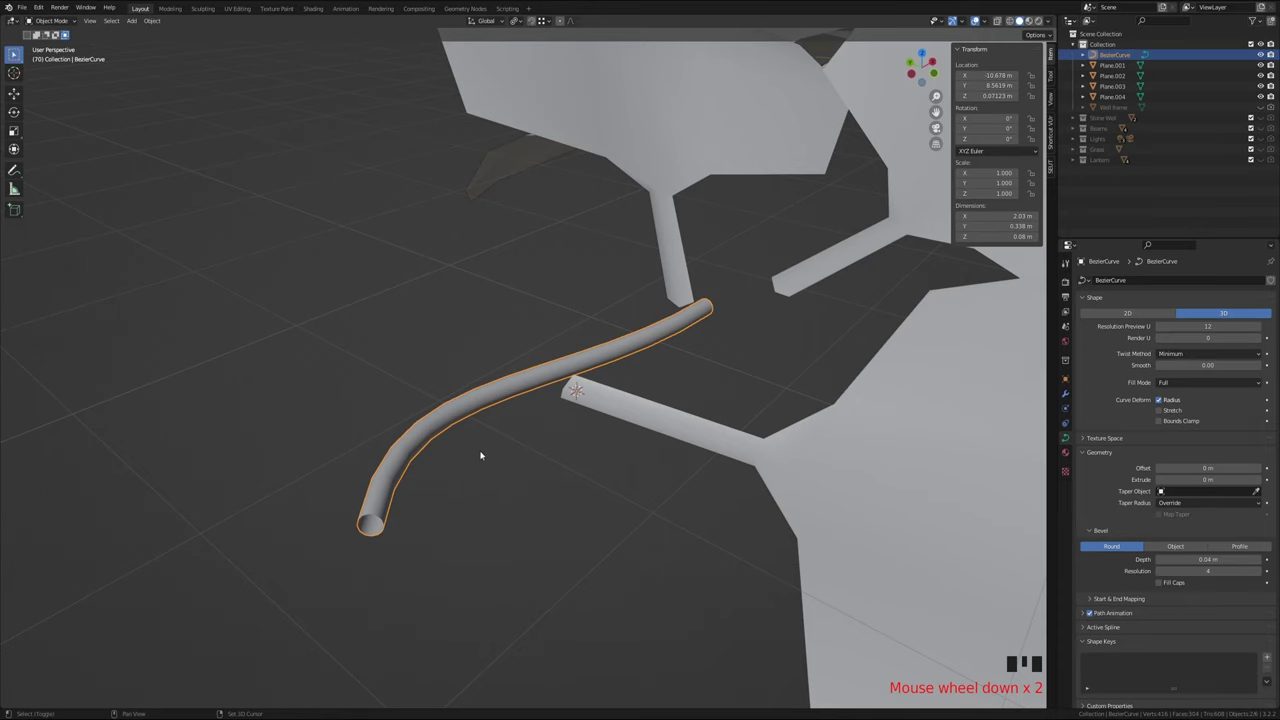
{"action": "middle_click_drag", "start_coordinate": [480, 451], "coordinate": [536, 497], "text": "shift"}
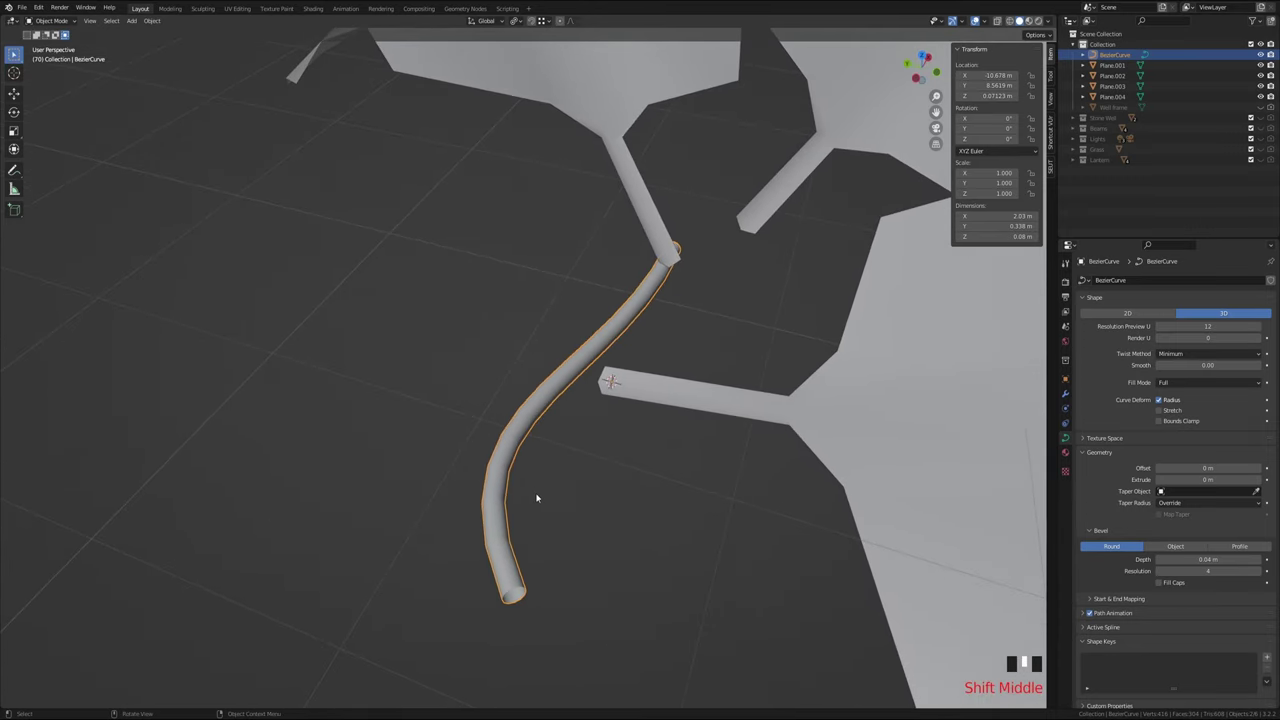
{"action": "key", "text": "Tab"}
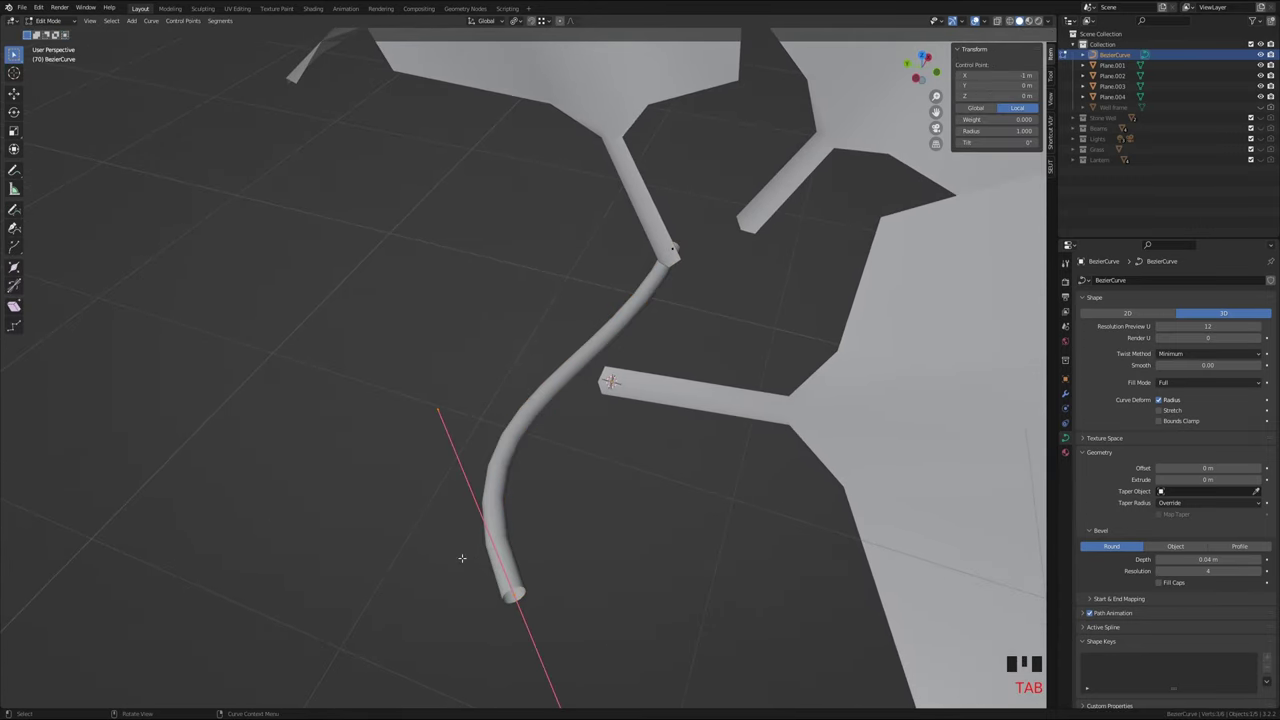
{"action": "left_click", "coordinate": [512, 594]}
{"action": "key", "text": "g"}
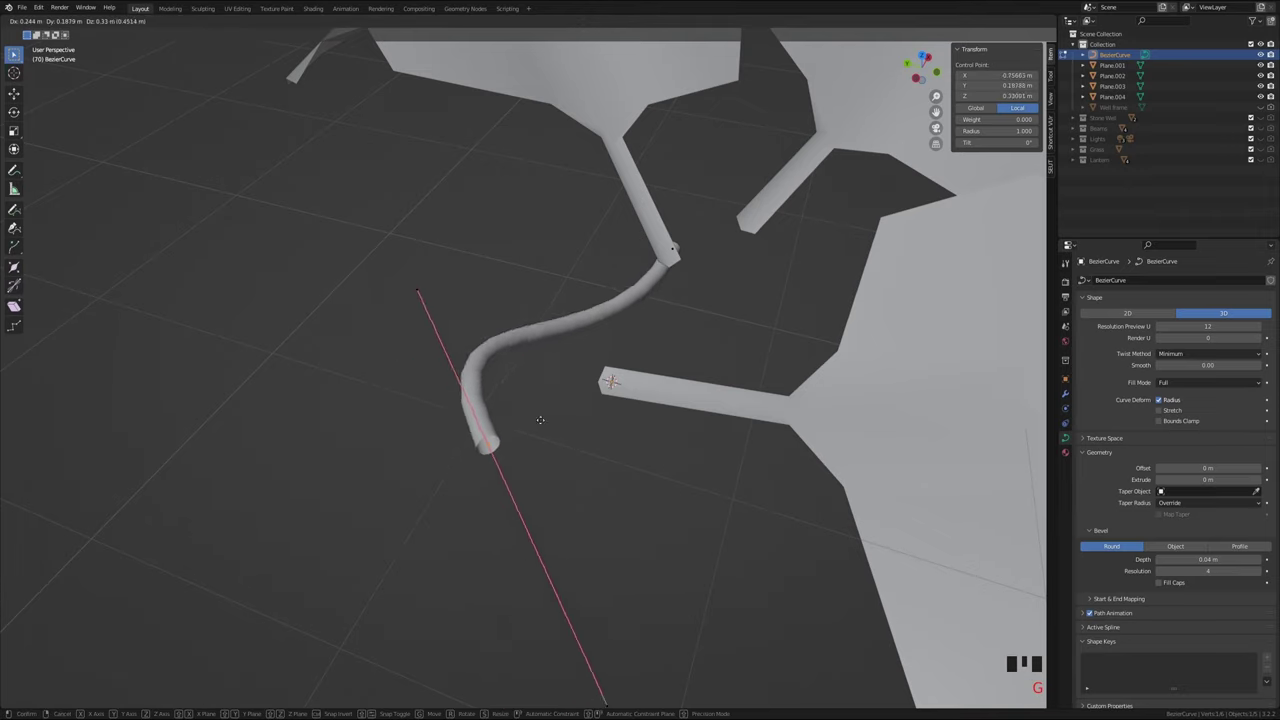
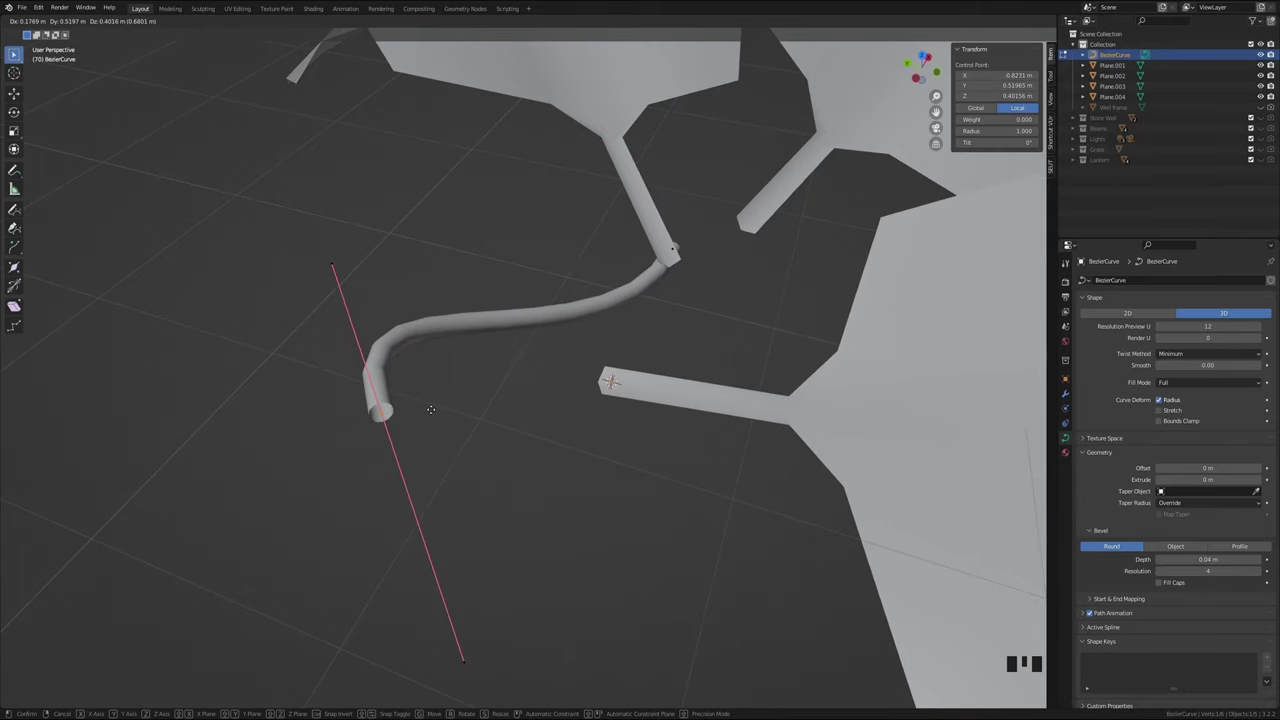
Cancel the point move, enable Fill Caps on the curve bevel, and switch to Top Orthographic view
{"action": "key", "text": "Escape"}
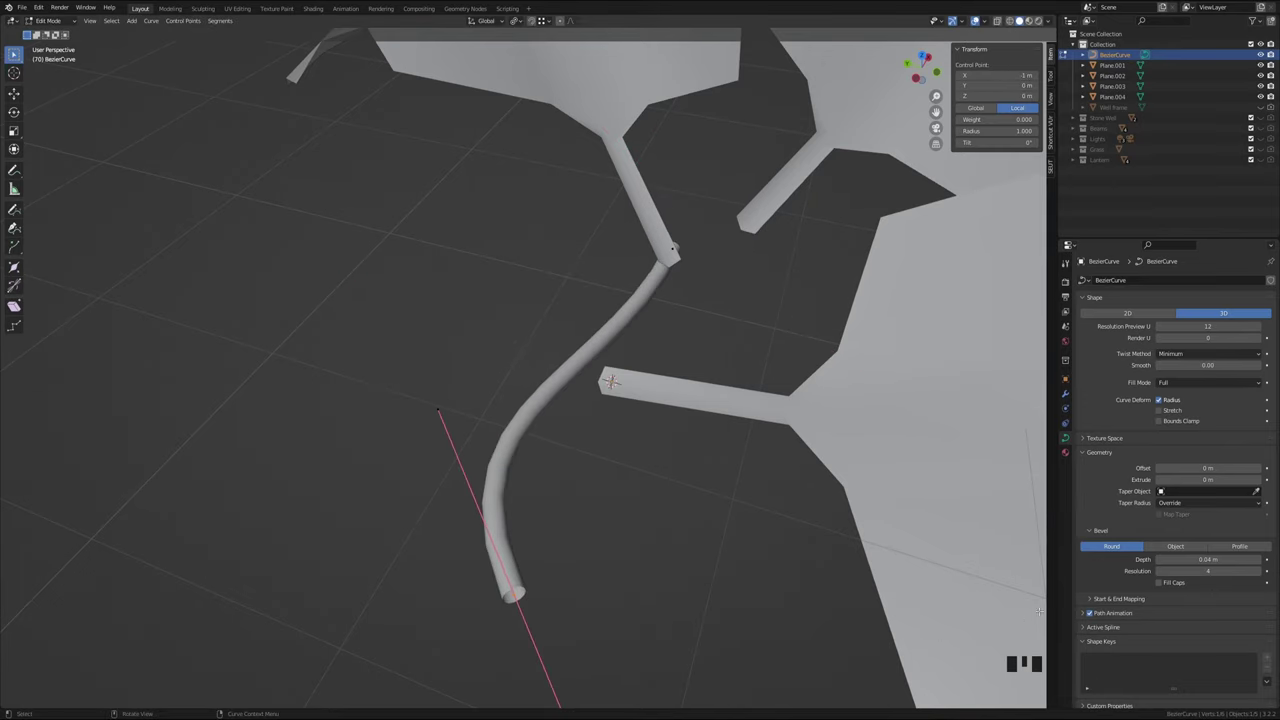
{"action": "left_click", "coordinate": [1160, 583]}
{"action": "middle_click_drag", "start_coordinate": [623, 574], "coordinate": [517, 417]}
{"action": "middle_click_drag", "start_coordinate": [762, 310], "coordinate": [911, 240]}
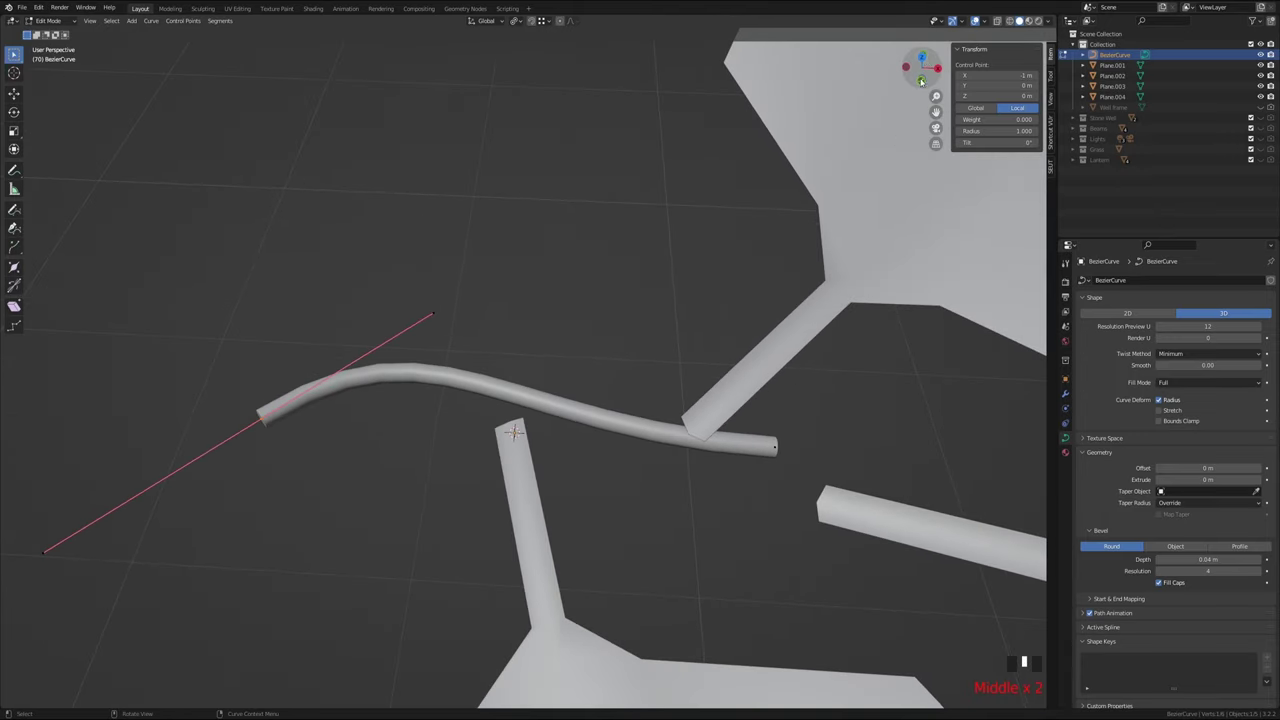
{"action": "left_click", "coordinate": [922, 59]}
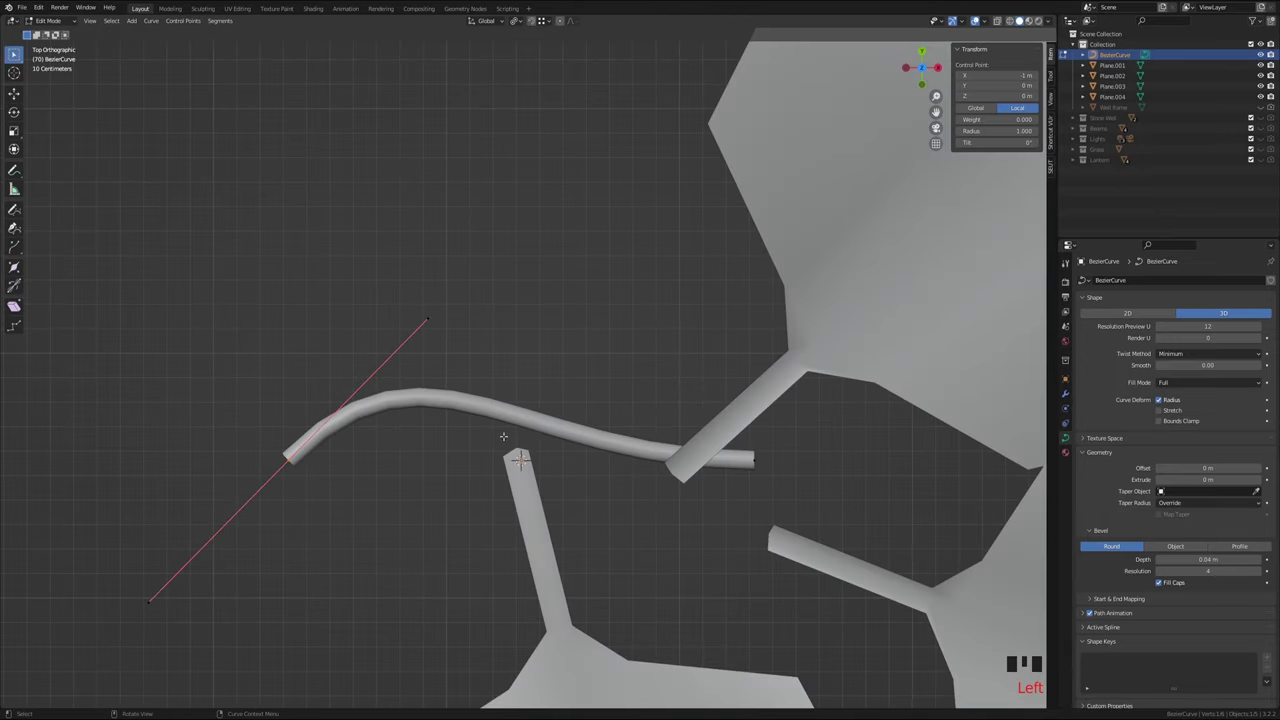
{"action": "scroll", "coordinate": [702, 444], "scroll_direction": "down", "scroll_amount": 2}
Move the curve's right end point left, then extrude a new point past the leaf stem
{"action": "left_click", "coordinate": [694, 428]}
{"action": "key", "text": "g"}
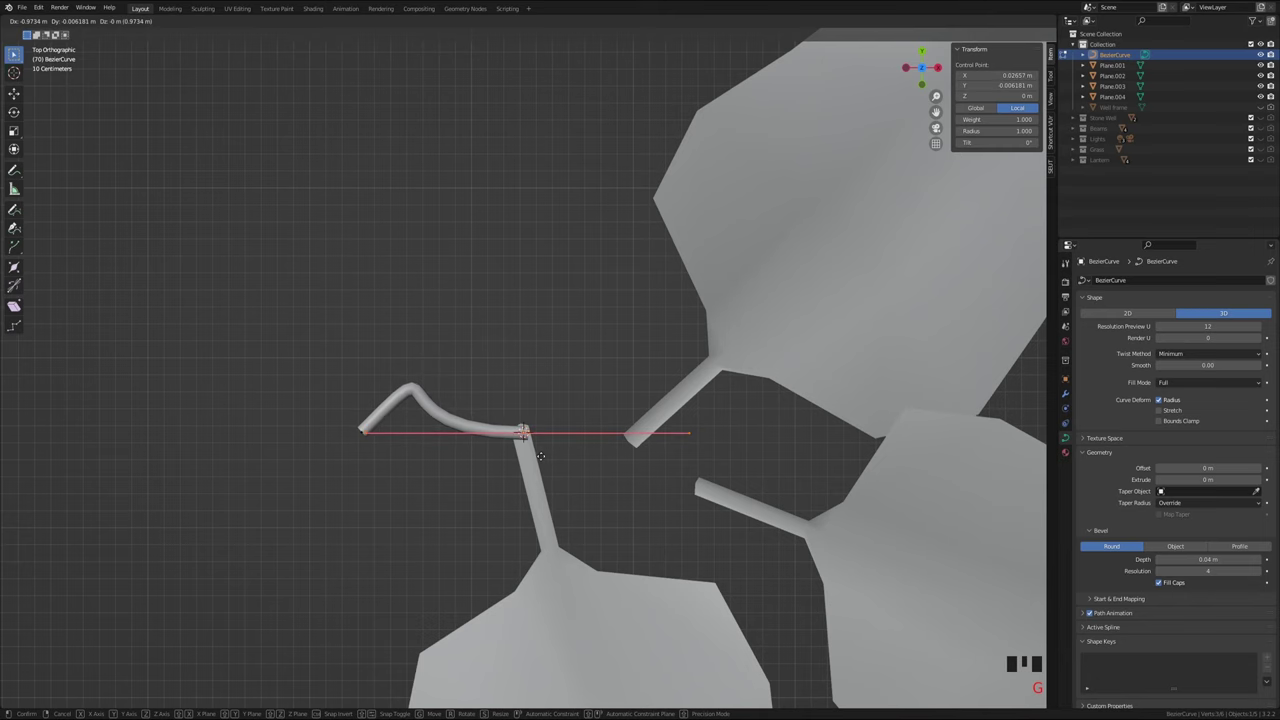
{"action": "left_click", "coordinate": [539, 455]}
{"action": "middle_click_drag", "start_coordinate": [658, 450], "coordinate": [521, 458], "text": "shift"}
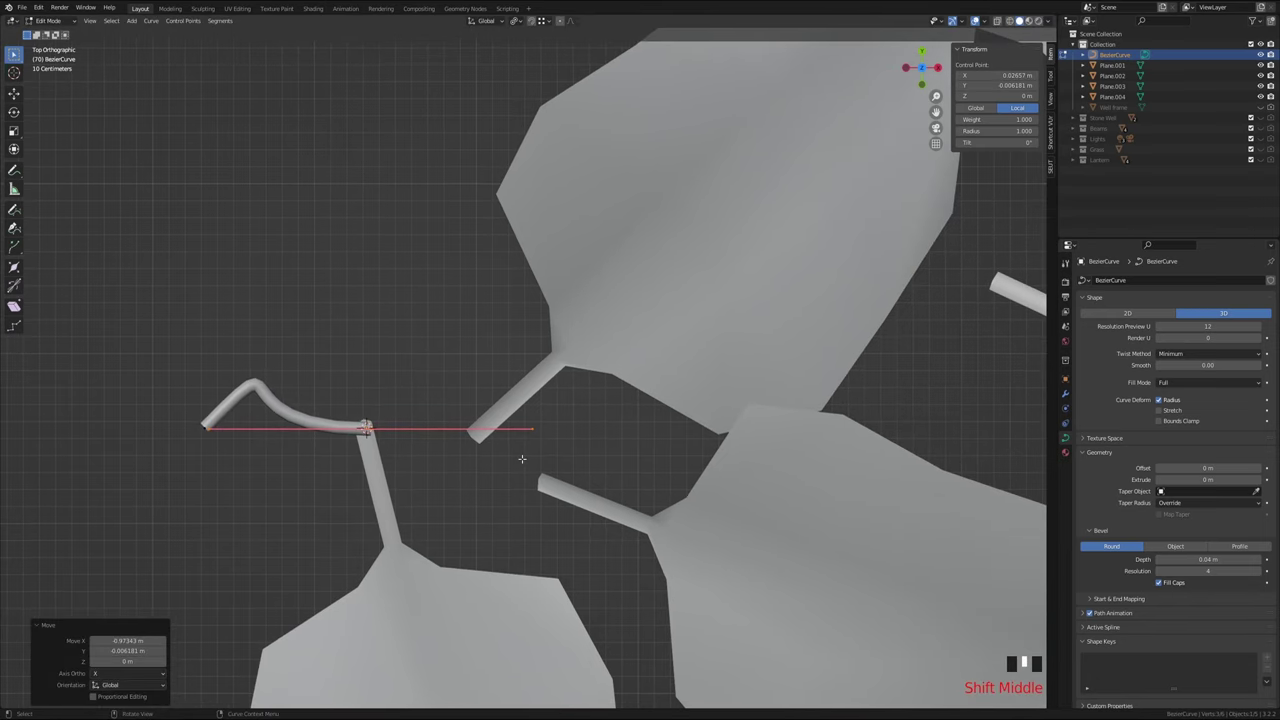
{"action": "key", "text": "e"}
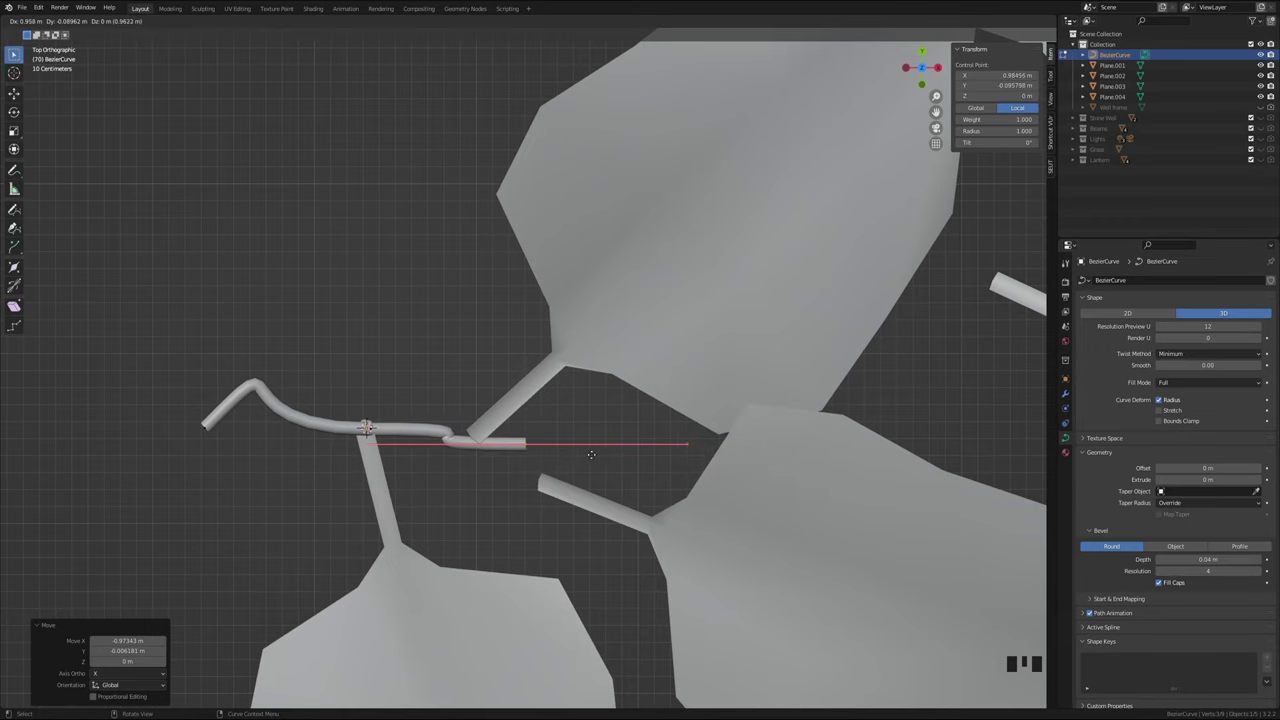
{"action": "left_click", "coordinate": [620, 451]}
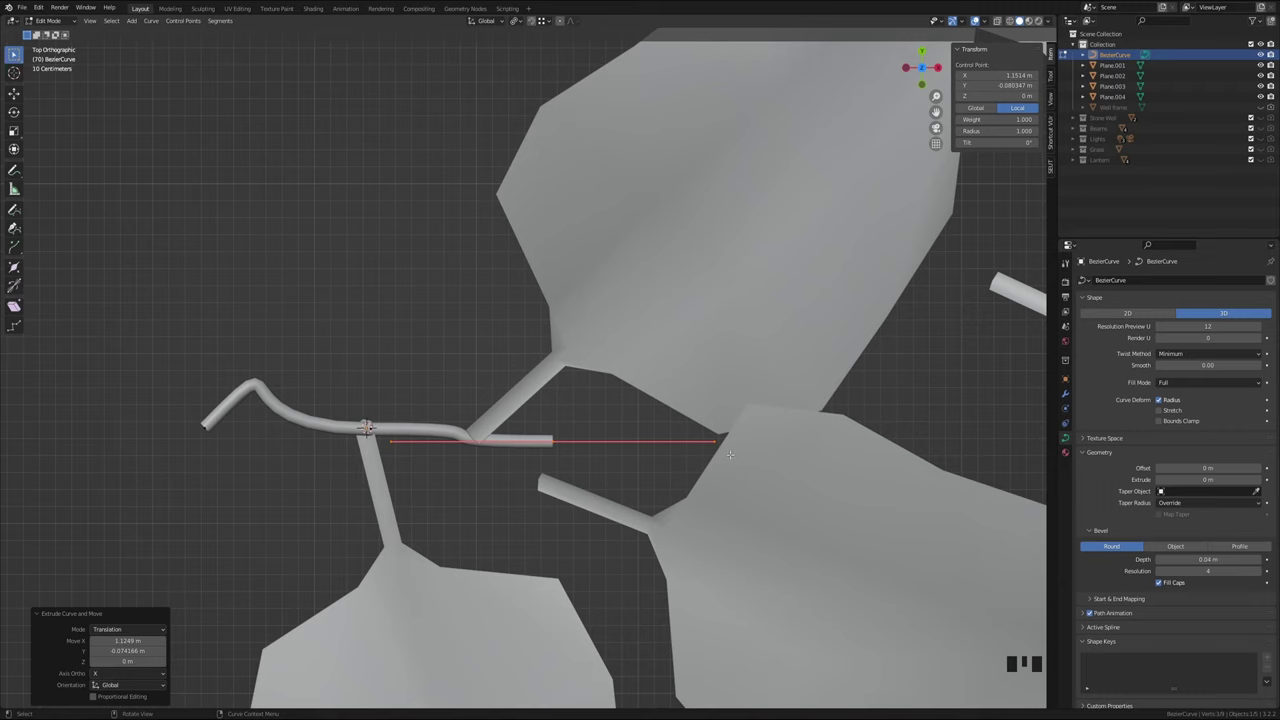
Shrink the end handle to about a fifth and rotate it about 46 degrees along the lower branch
{"action": "key", "text": "s"}
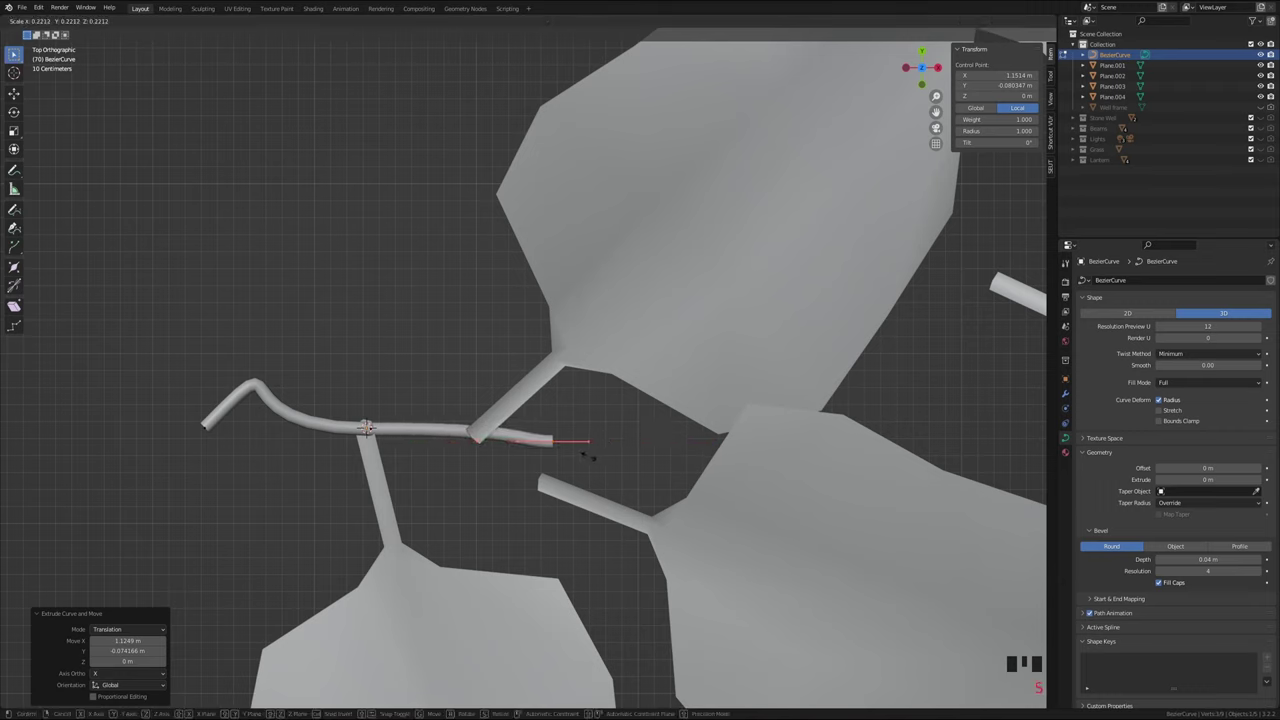
{"action": "left_click", "coordinate": [588, 456]}
{"action": "key", "text": "g"}
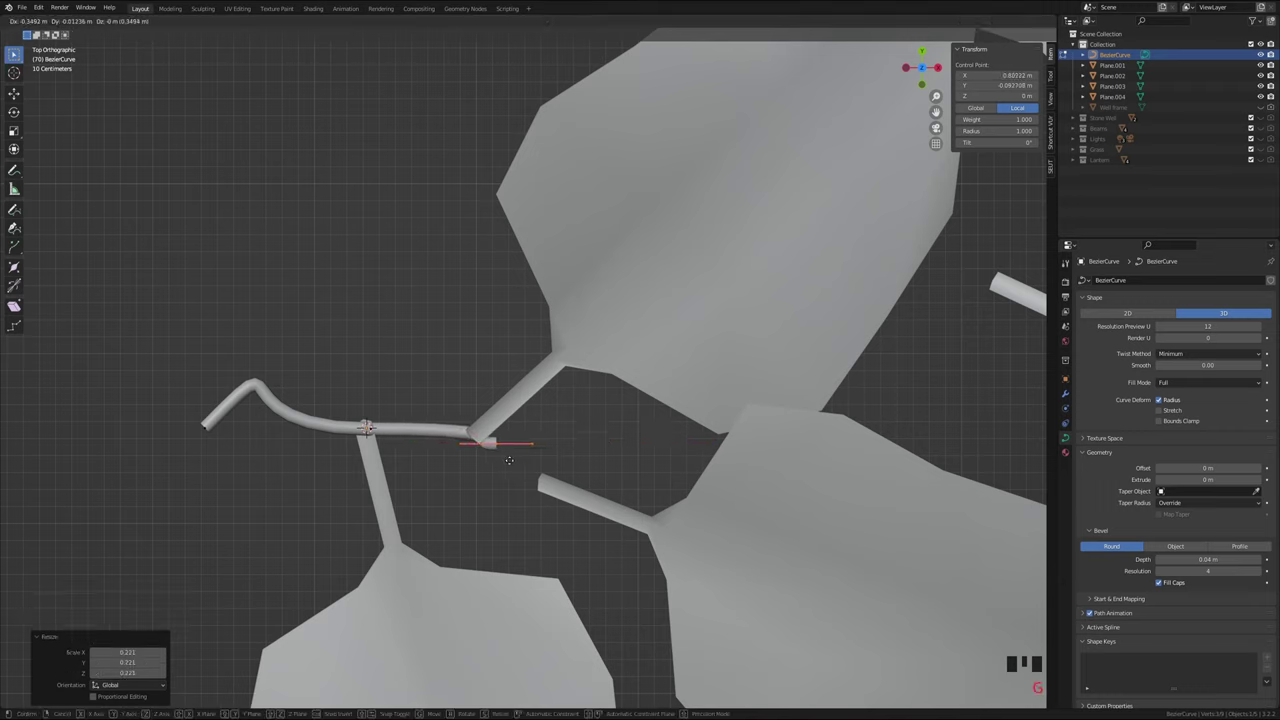
{"action": "left_click", "coordinate": [503, 459]}
{"action": "key", "text": "r"}
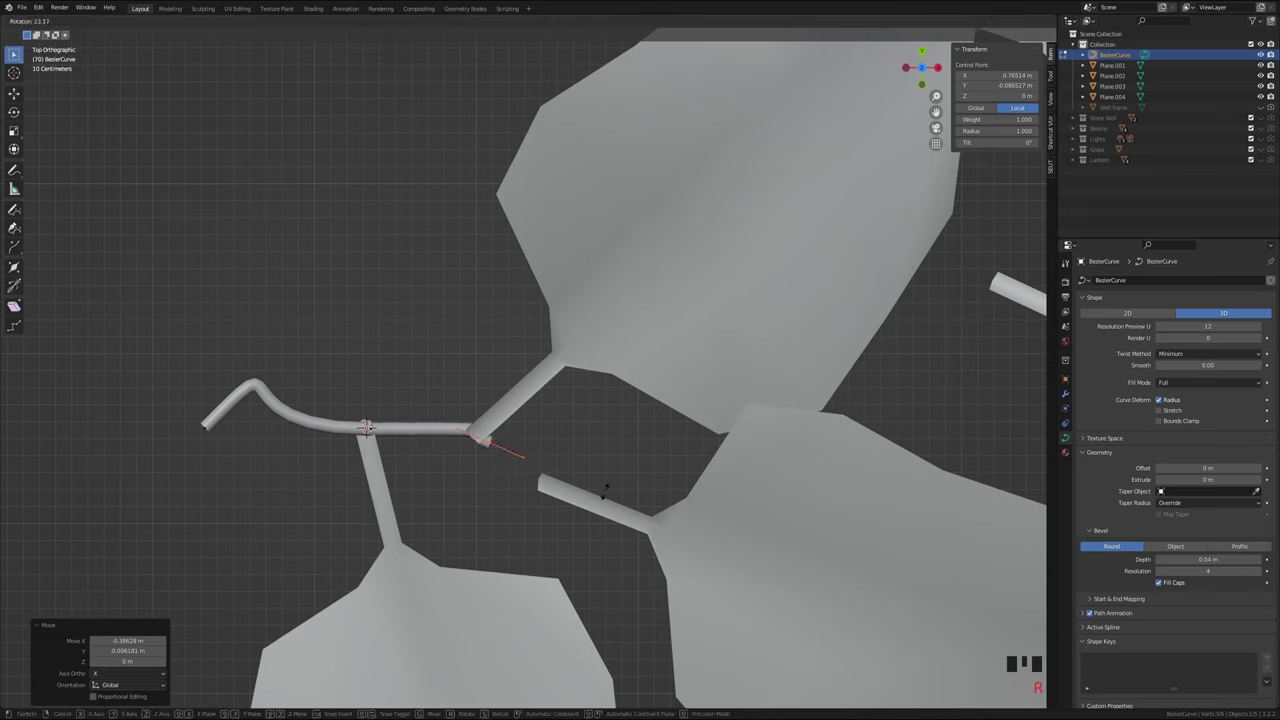
{"action": "left_click", "coordinate": [582, 538]}
{"action": "key", "text": "g"}
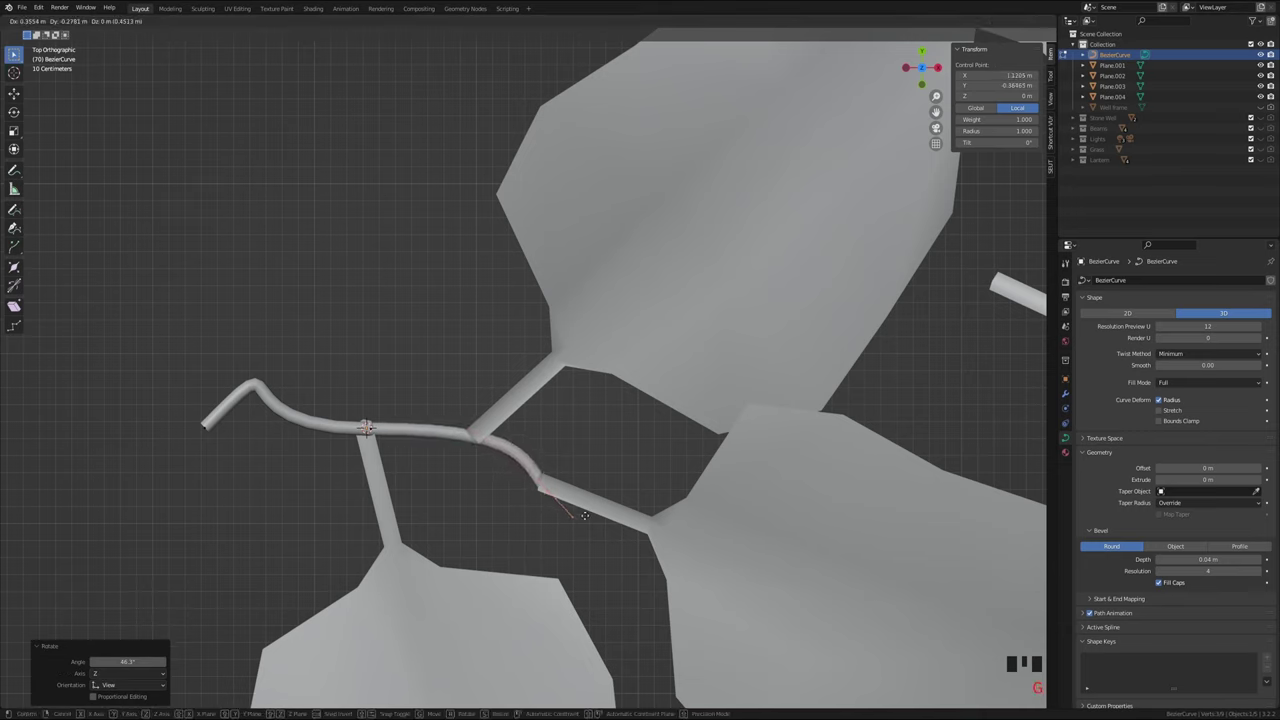
{"action": "left_click", "coordinate": [595, 523]}
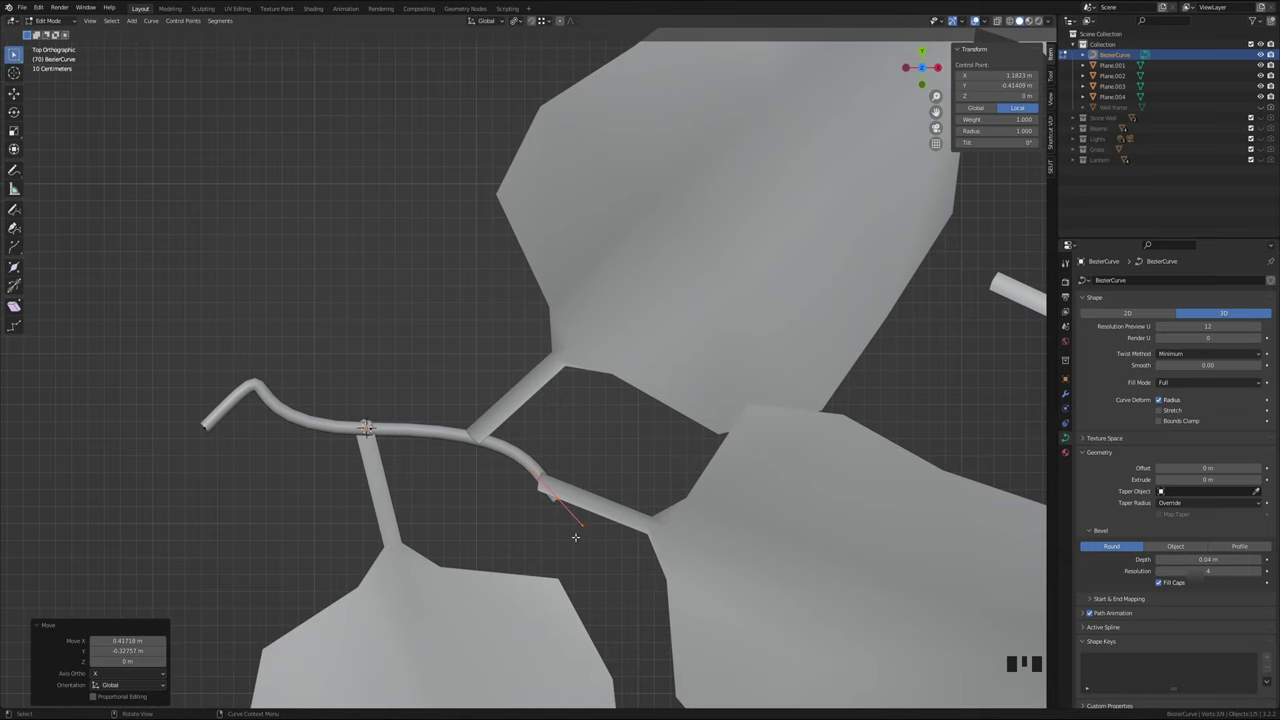
Extrude another curve point rightward along the branch
{"action": "key", "text": "e"}
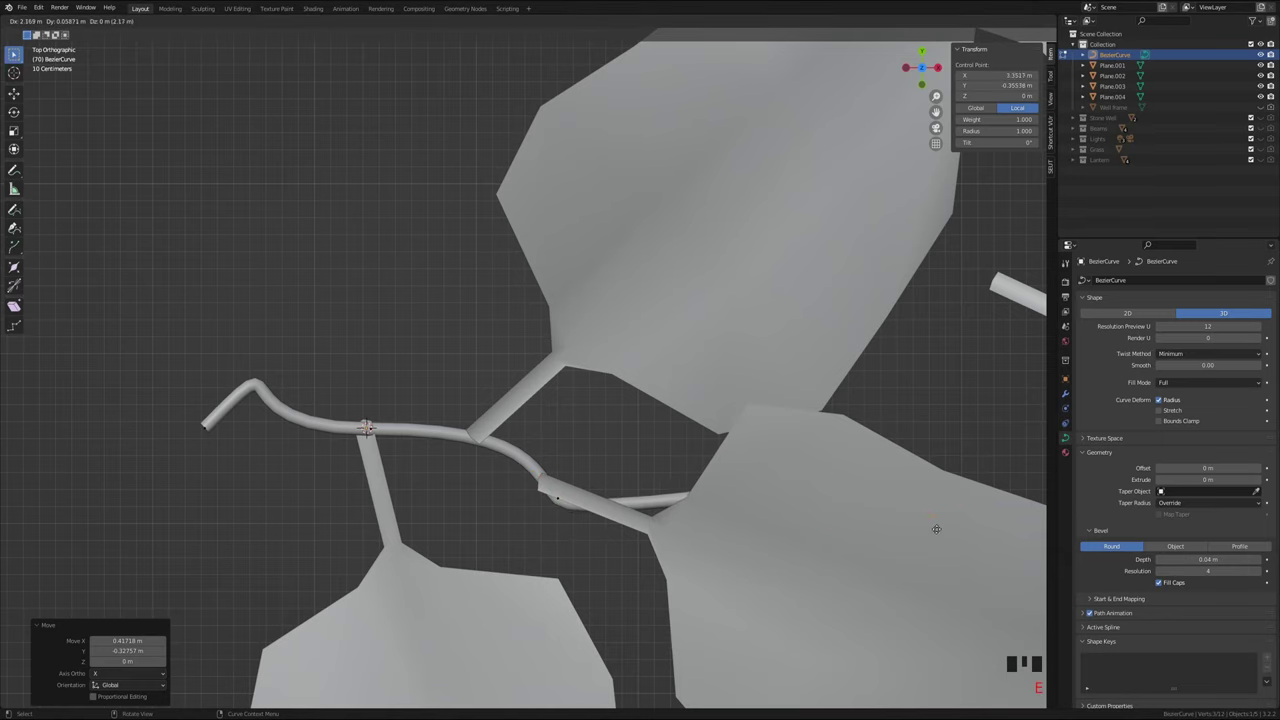
{"action": "left_click", "coordinate": [975, 450]}
{"action": "middle_click_drag", "start_coordinate": [975, 451], "coordinate": [589, 495], "text": "shift"}
Rotate the end handle, double its length, and set the end at the leaf stem junction
{"action": "key", "text": "r"}
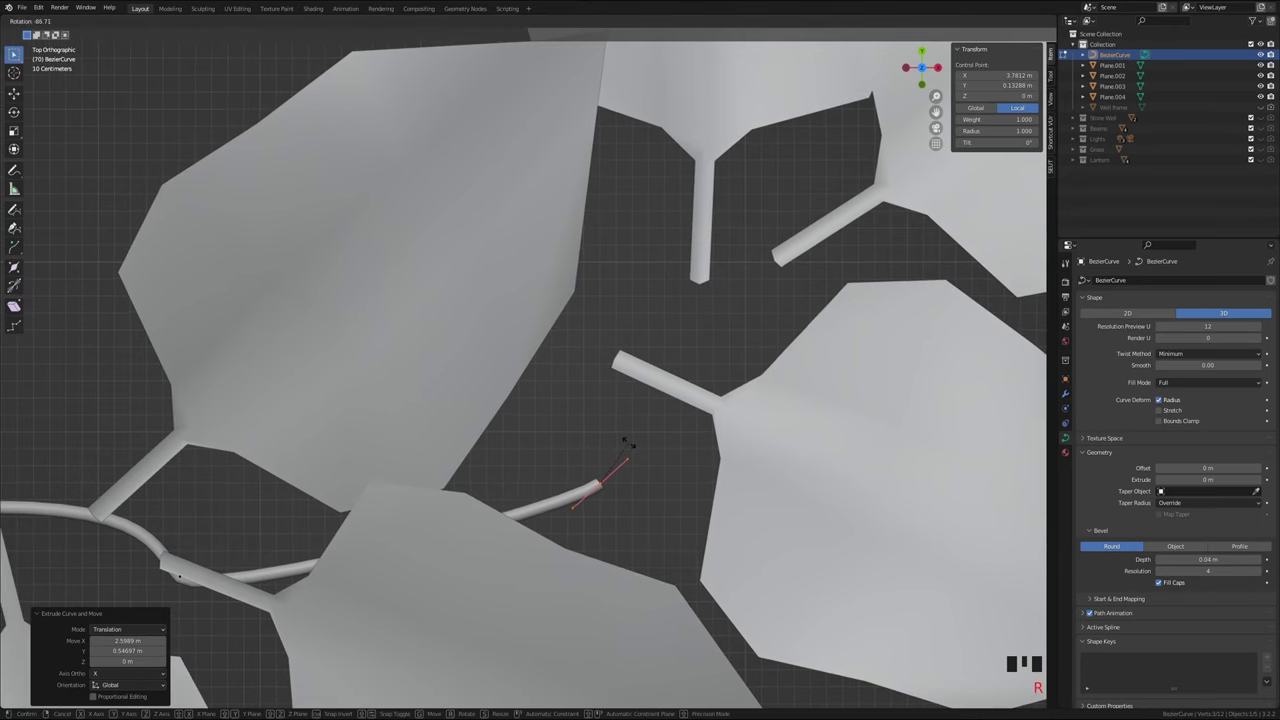
{"action": "left_click", "coordinate": [608, 444]}
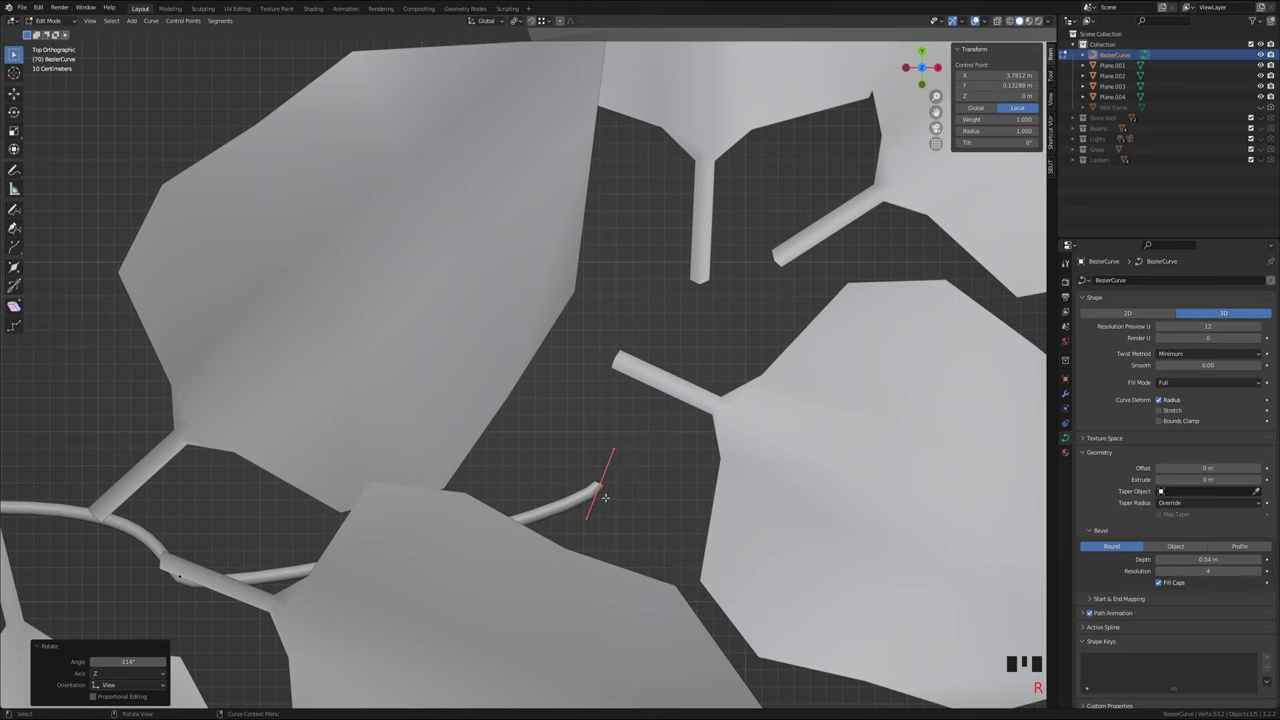
{"action": "key", "text": "s"}
{"action": "left_click", "coordinate": [648, 481]}
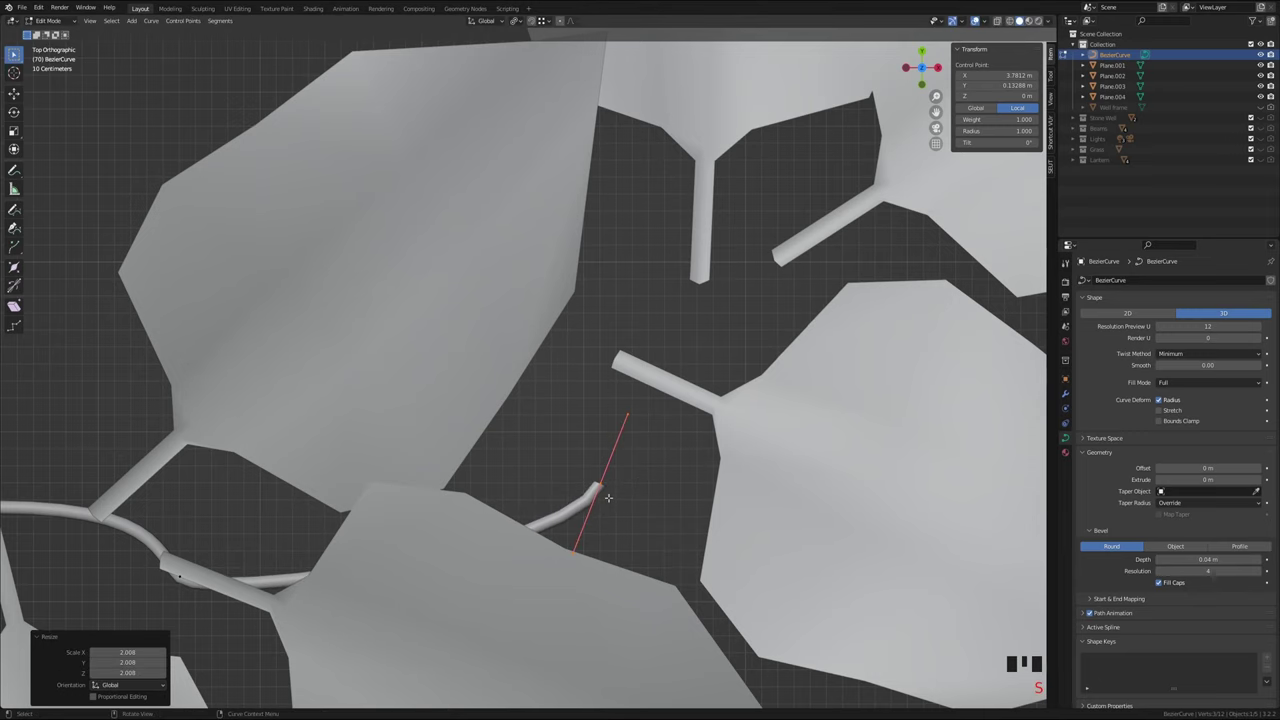
{"action": "key", "text": "g"}
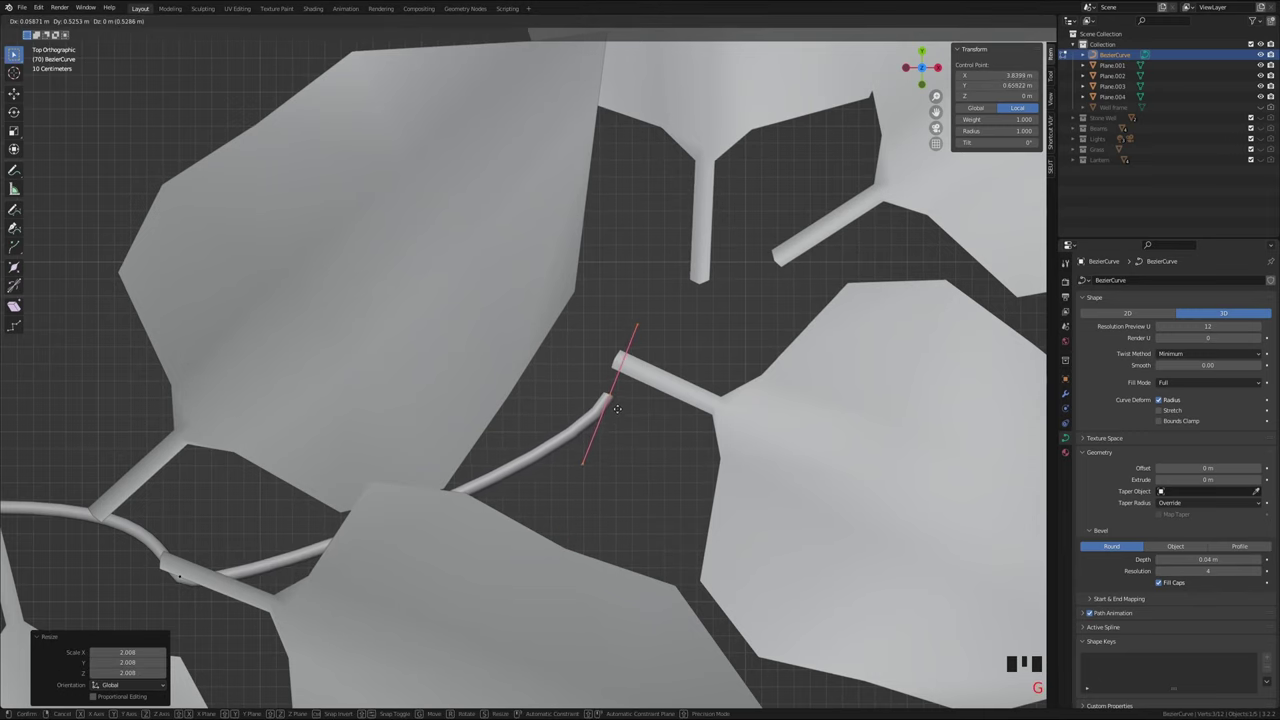
{"action": "left_click", "coordinate": [617, 401]}
Extrude a new point up to the upper branch, rotate its handle about 87 degrees, and place it on the upper-right stem
{"action": "key", "text": "e"}
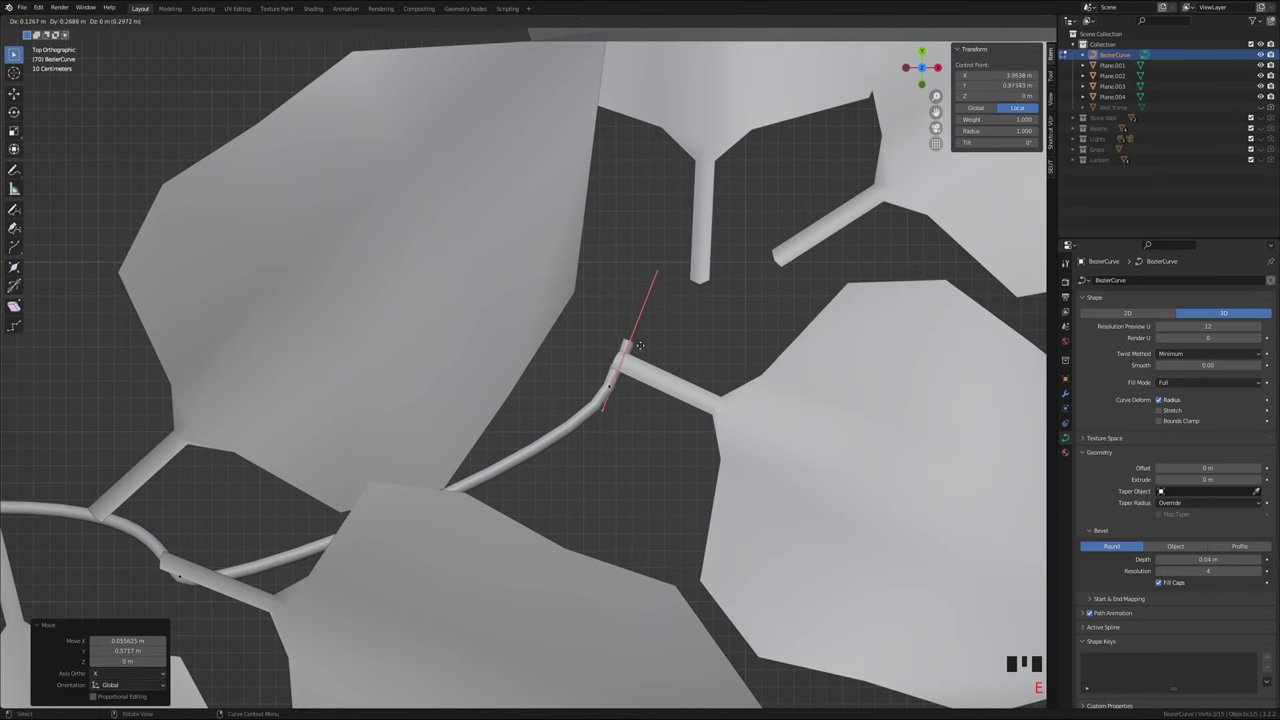
{"action": "left_click", "coordinate": [767, 216]}
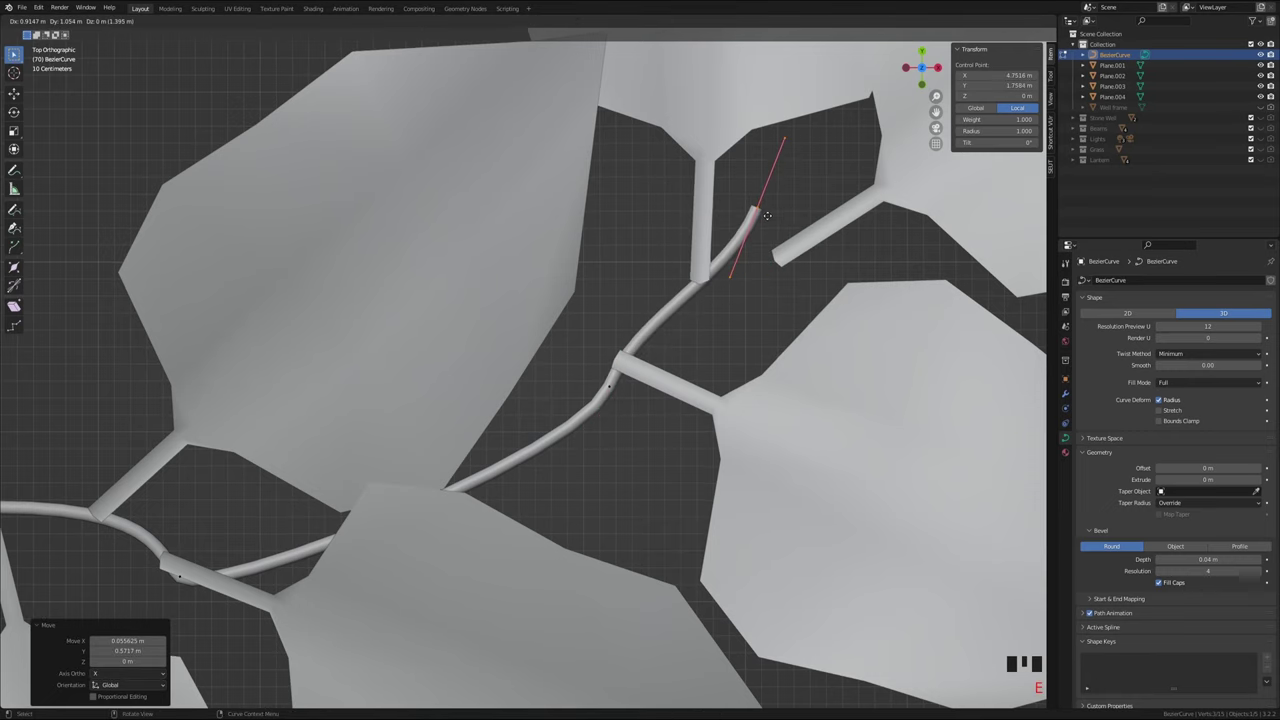
{"action": "key", "text": "r"}
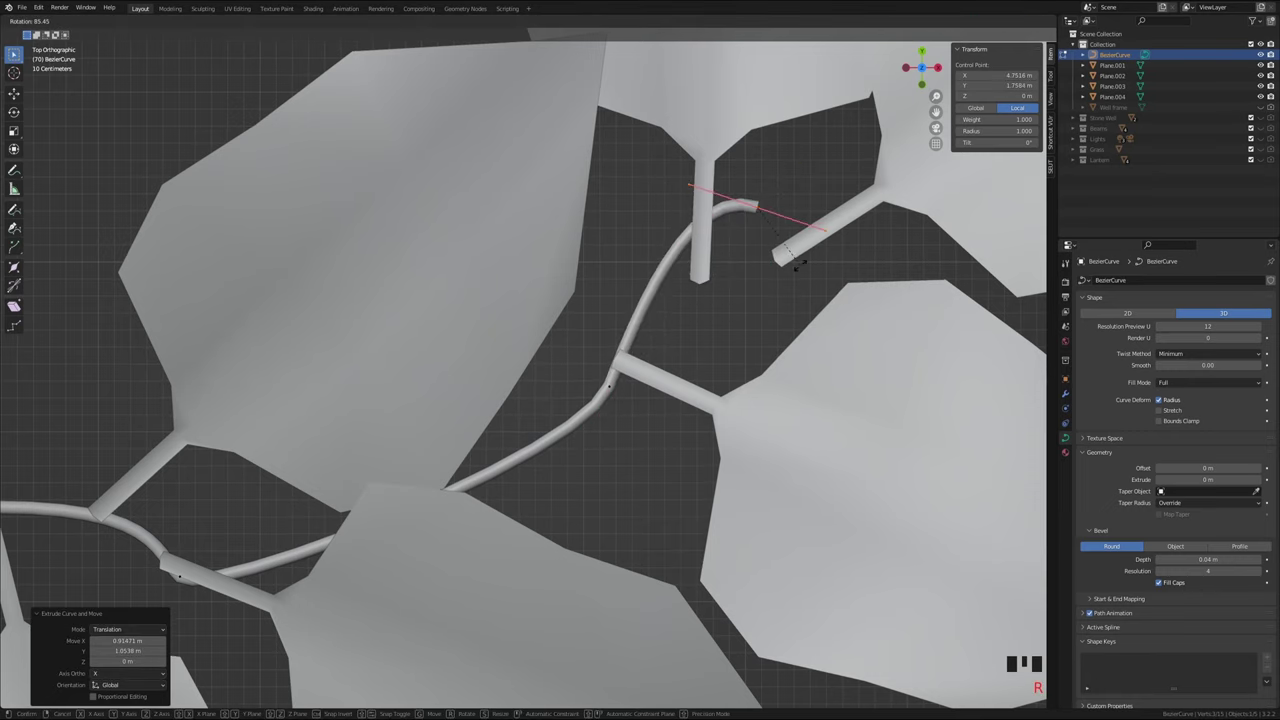
{"action": "left_click", "coordinate": [830, 200]}
{"action": "key", "text": "g"}
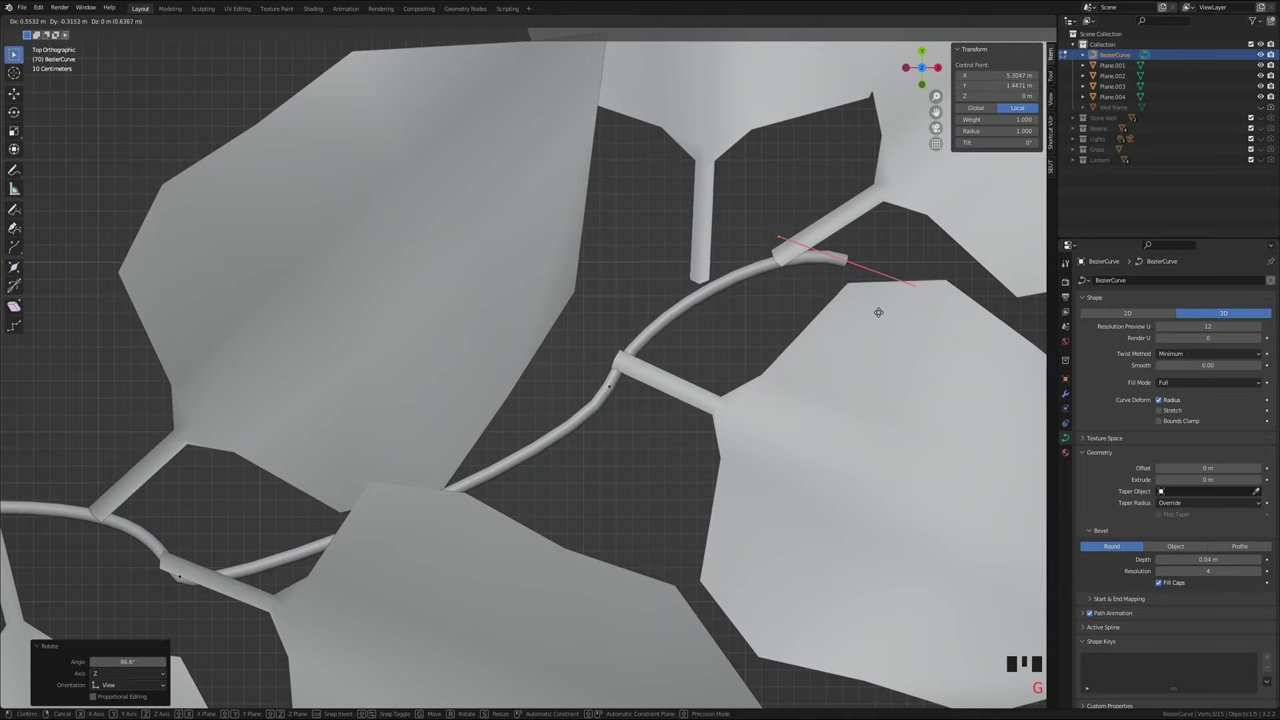
{"action": "left_click", "coordinate": [828, 314]}
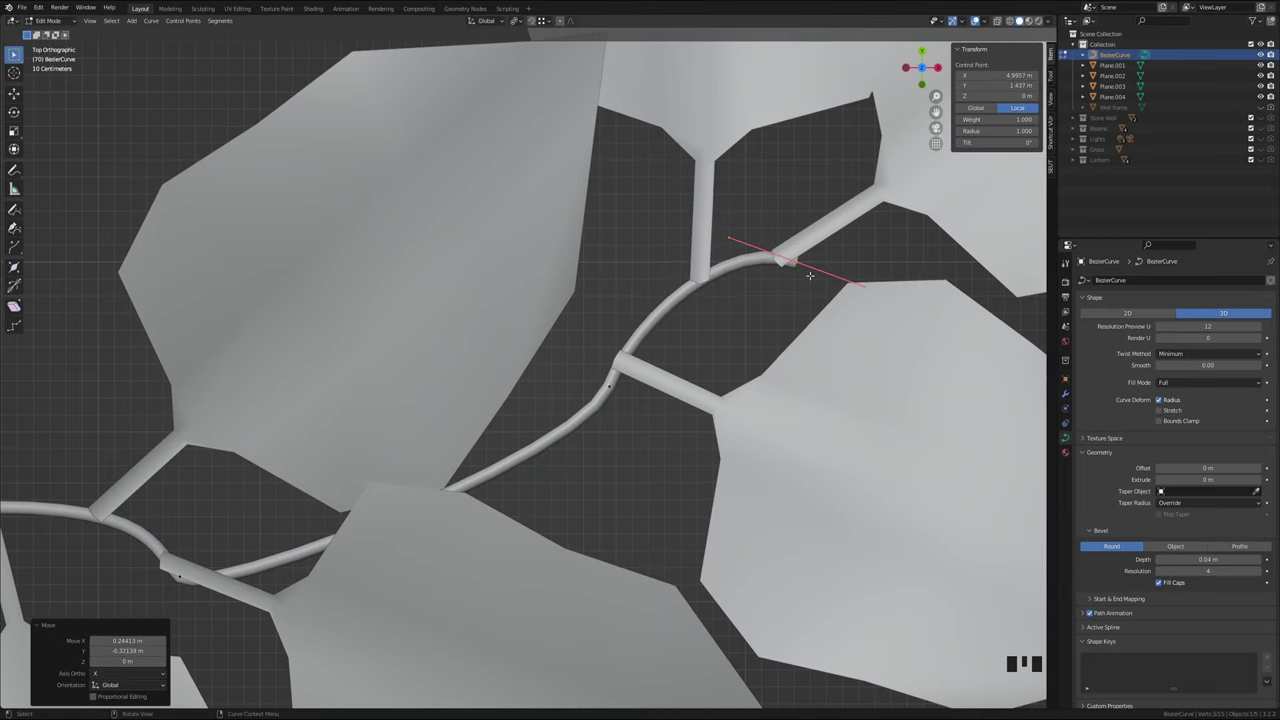
{"action": "middle_click_drag", "start_coordinate": [884, 315], "coordinate": [508, 419], "text": "shift"}
{"action": "scroll", "coordinate": [480, 400], "scroll_direction": "down", "scroll_amount": 2}
Move the end onto the lower-right branch and extrude two more points toward the right leaf stem
{"action": "middle_click_drag", "start_coordinate": [456, 379], "coordinate": [428, 388], "text": "shift"}
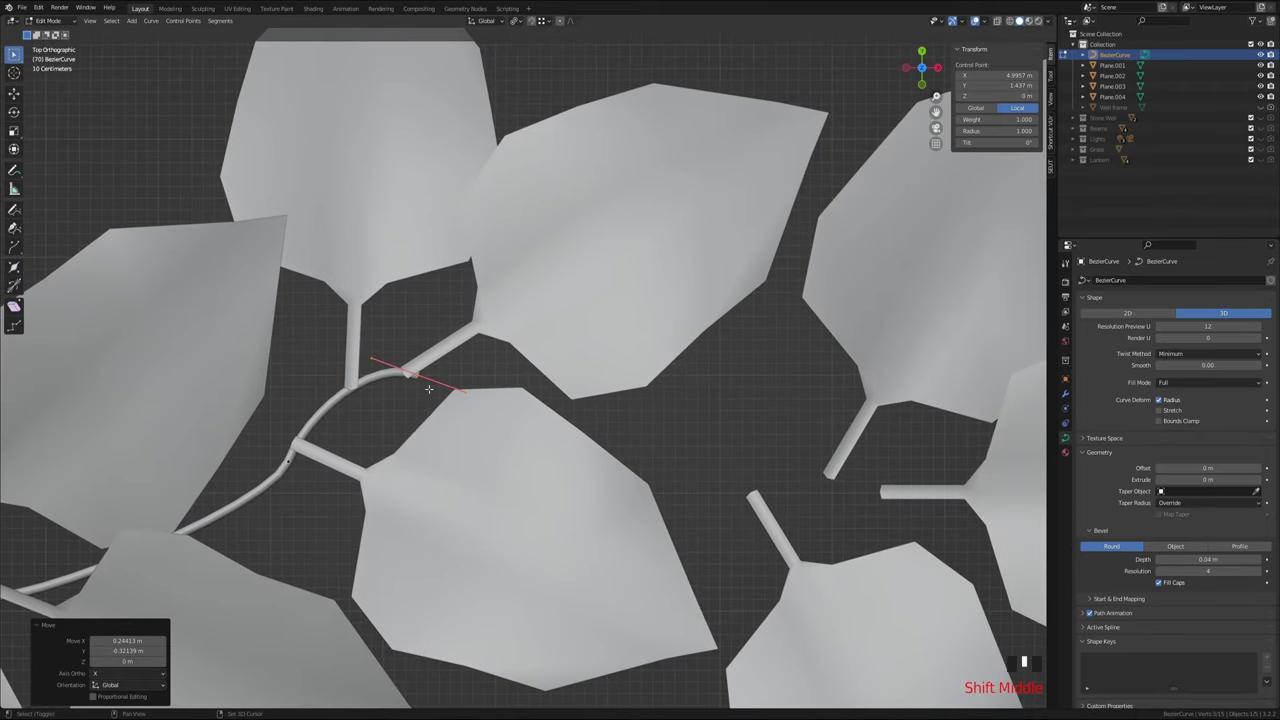
{"action": "key", "text": "g"}
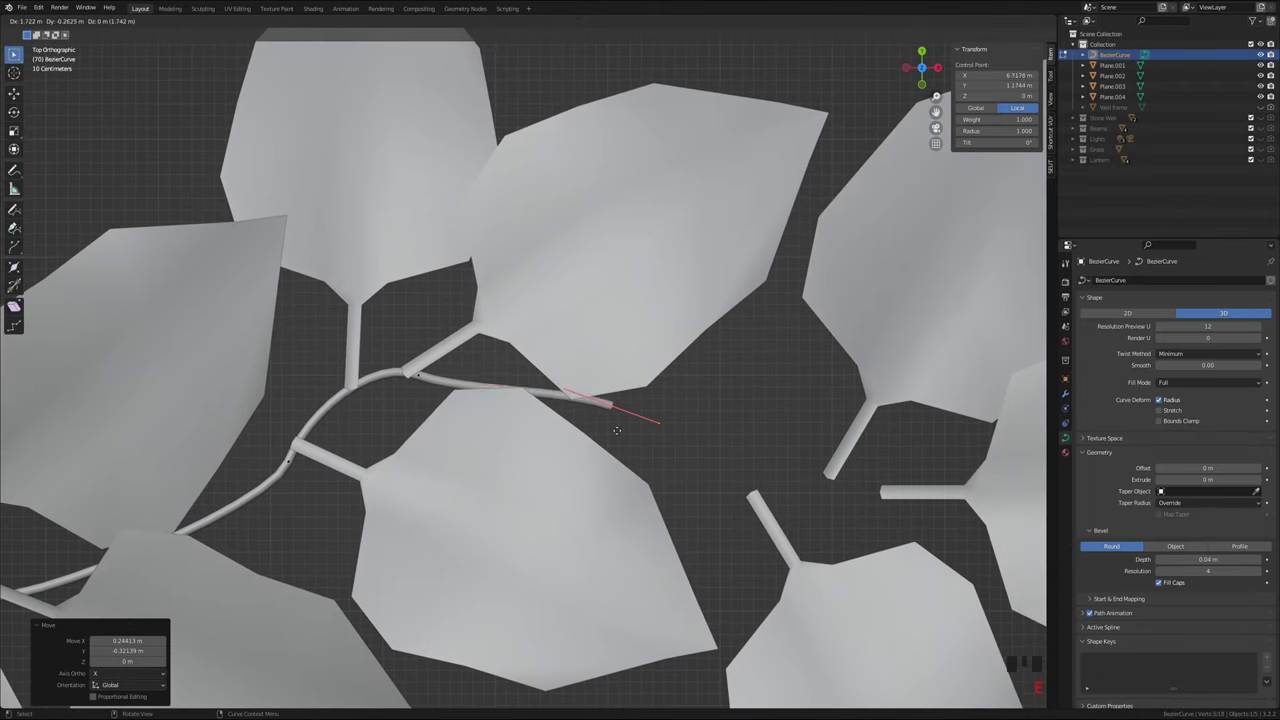
{"action": "left_click", "coordinate": [763, 512]}
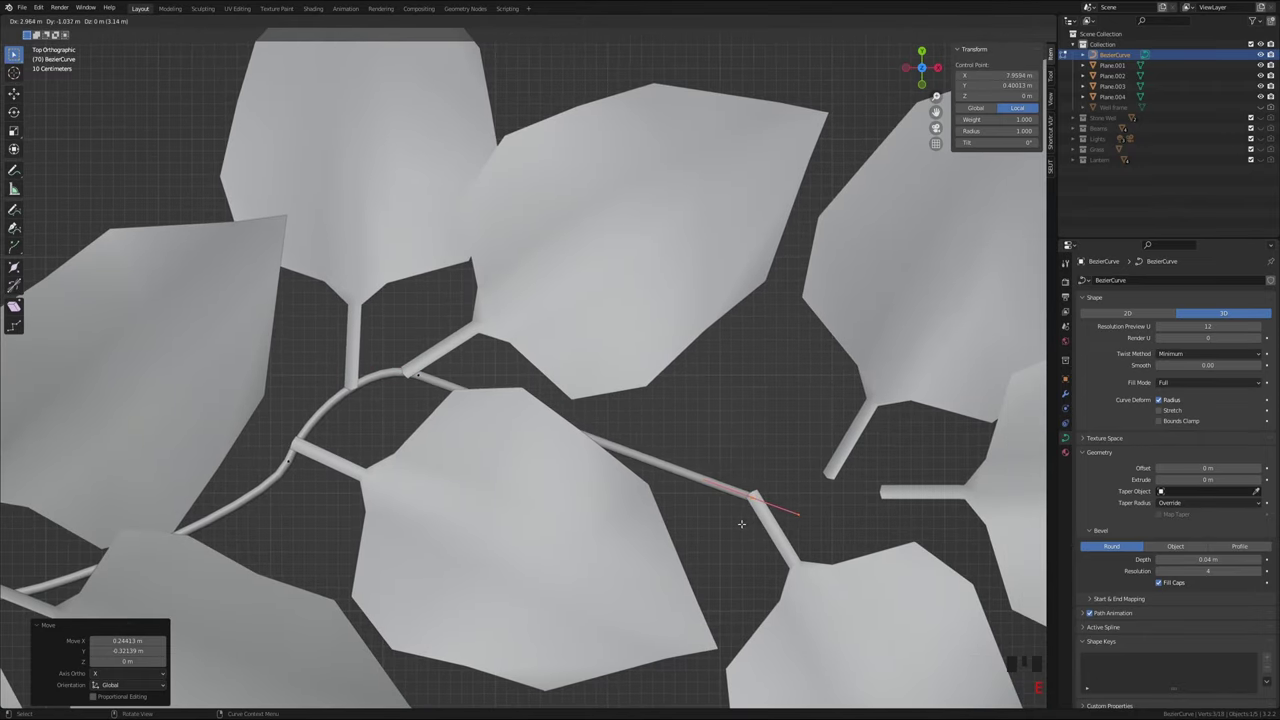
{"action": "key", "text": "e"}
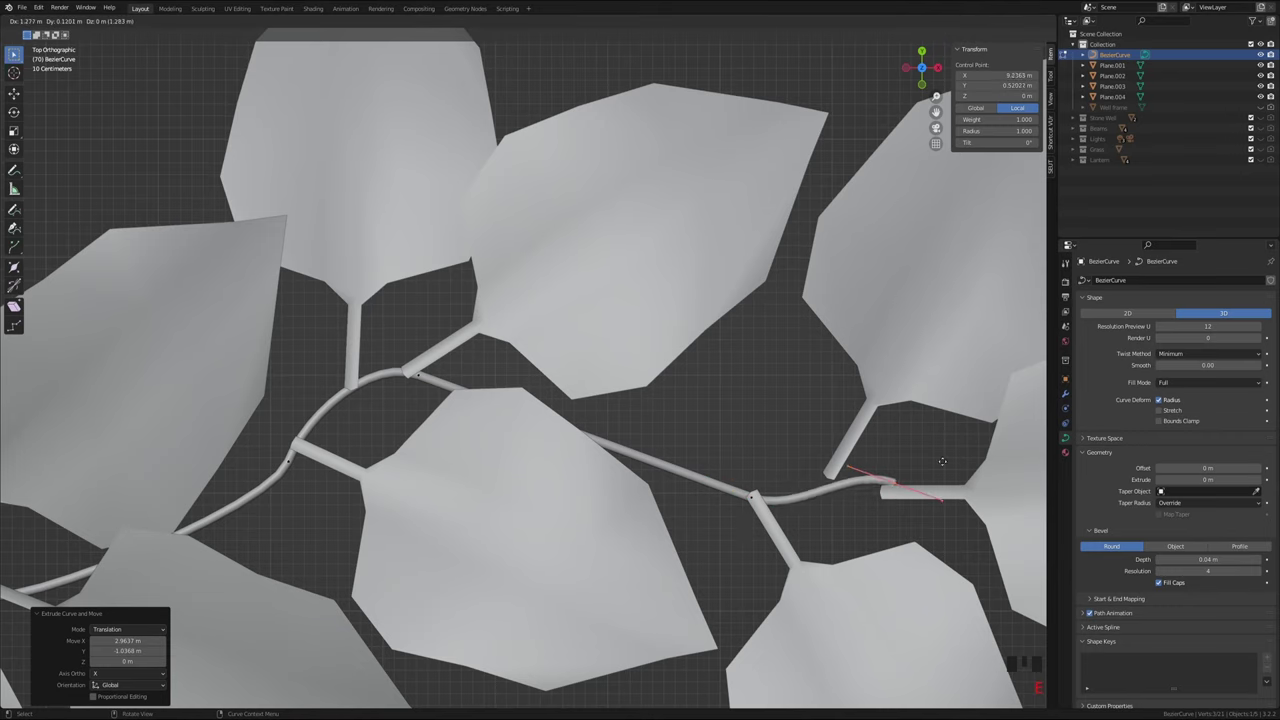
{"action": "left_click", "coordinate": [916, 442]}
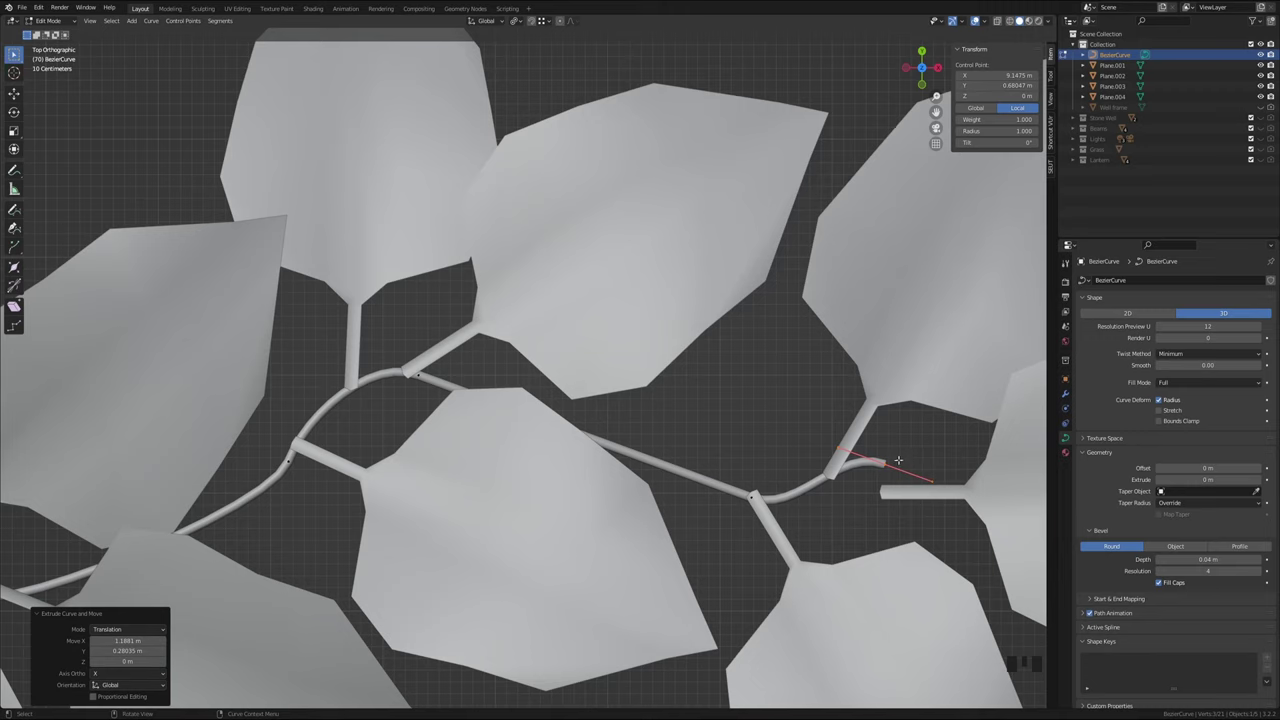
{"action": "key", "text": "e"}
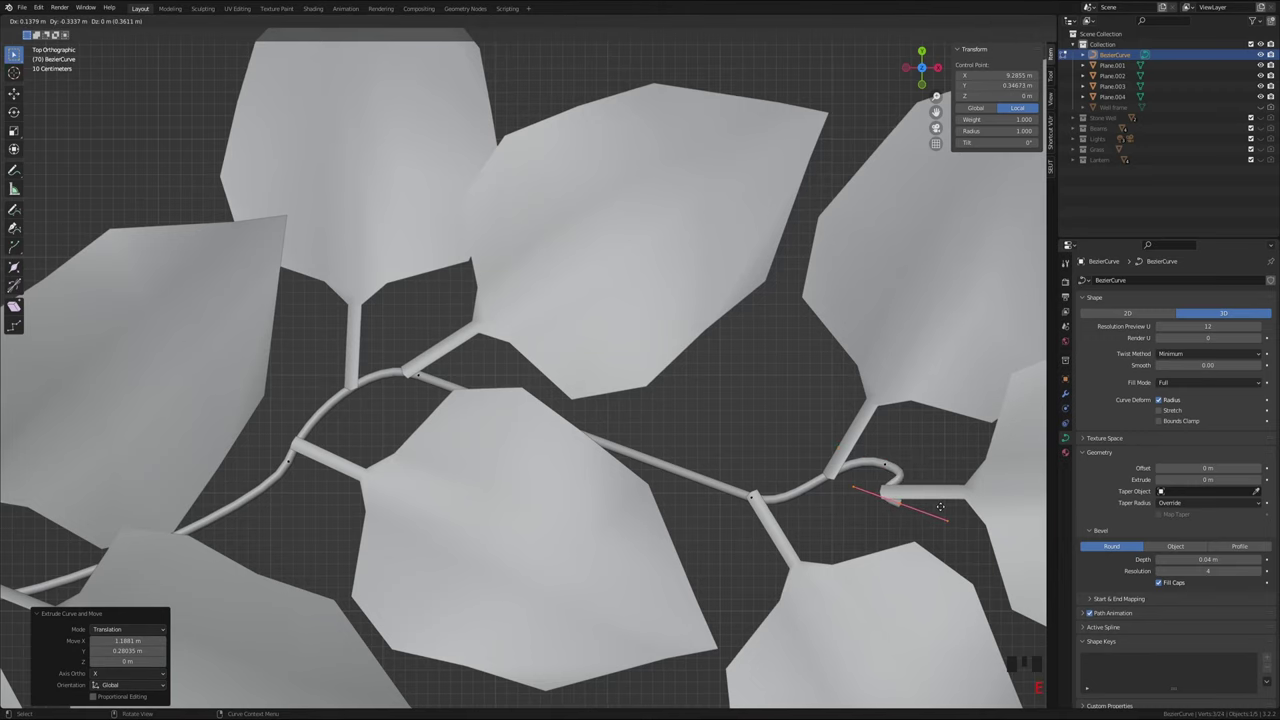
{"action": "left_click", "coordinate": [956, 515]}
{"action": "key", "text": "r"}
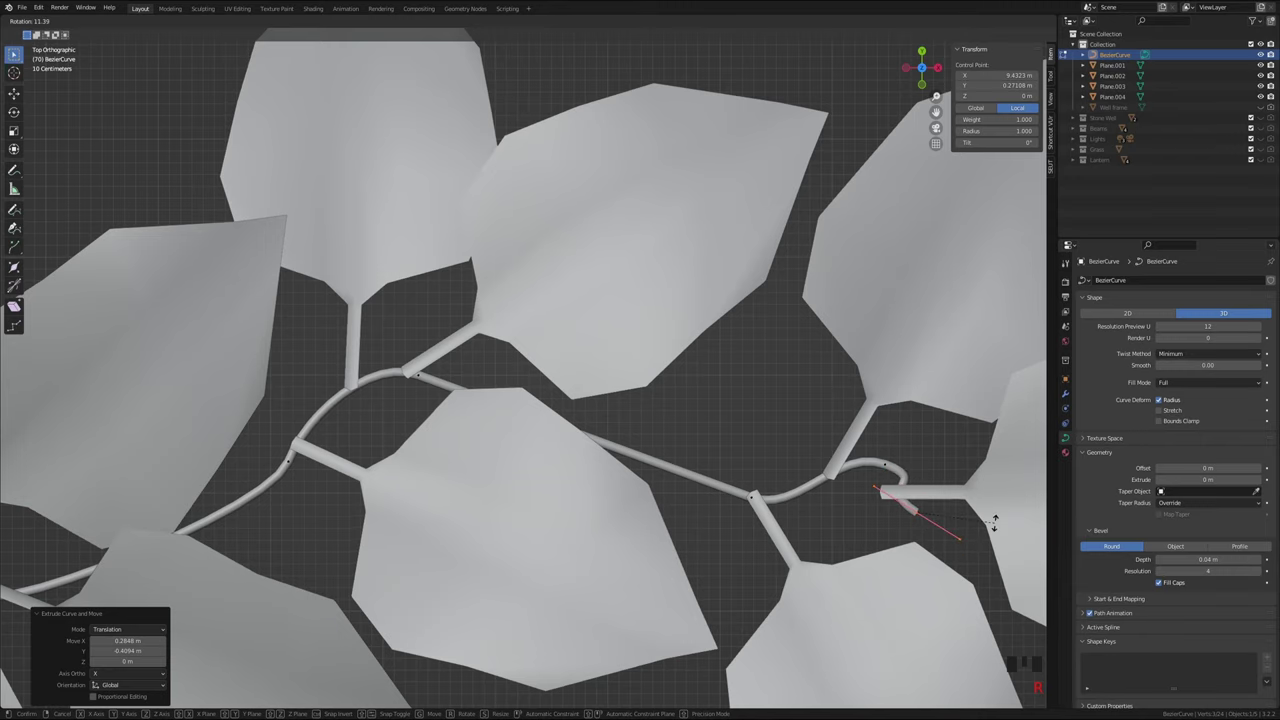
{"action": "left_click", "coordinate": [996, 485]}
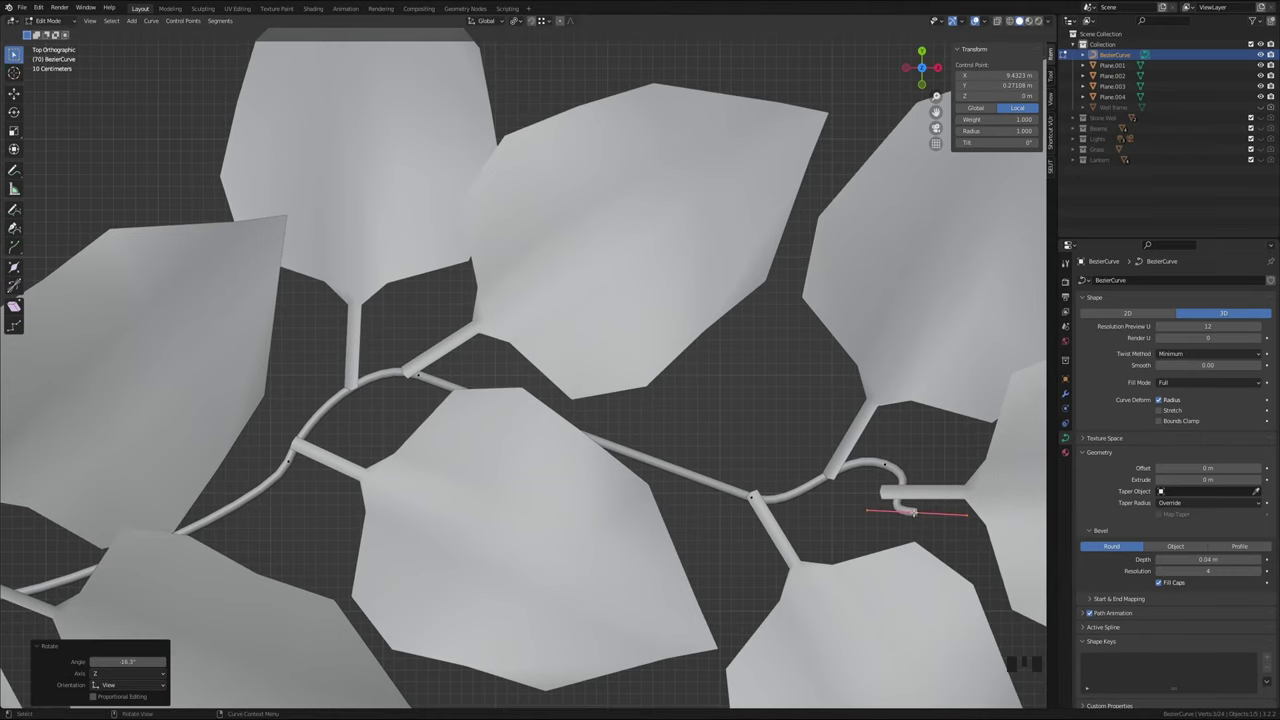
Delete the curled end vertices, then extrude and reposition a new end point at the stem
{"action": "key", "text": "x"}
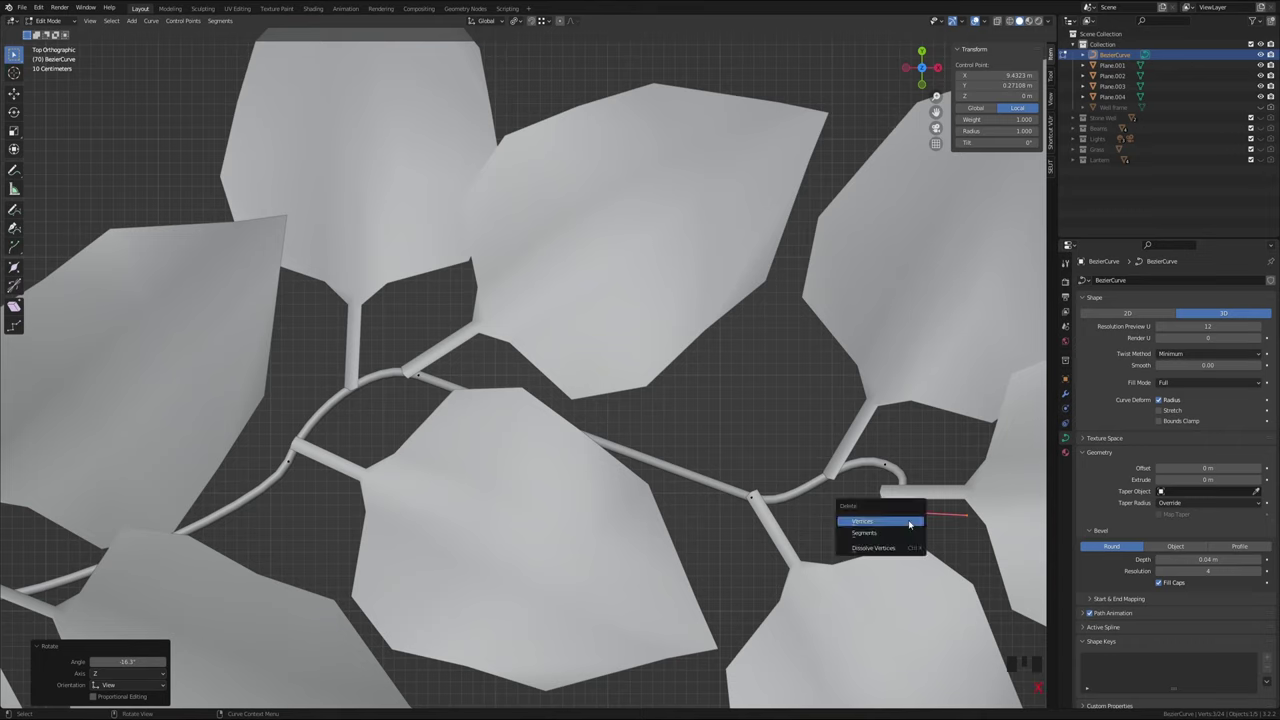
{"action": "left_click", "coordinate": [862, 521]}
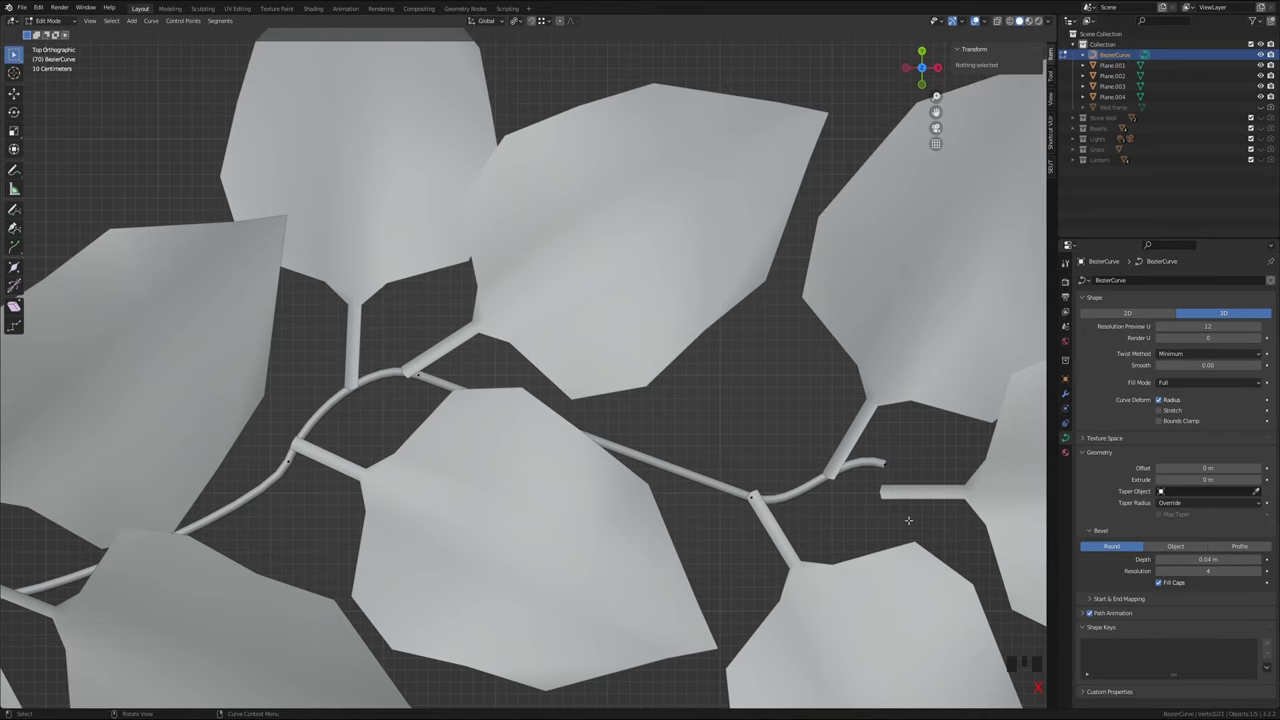
{"action": "left_click", "coordinate": [884, 465]}
{"action": "key", "text": "e"}
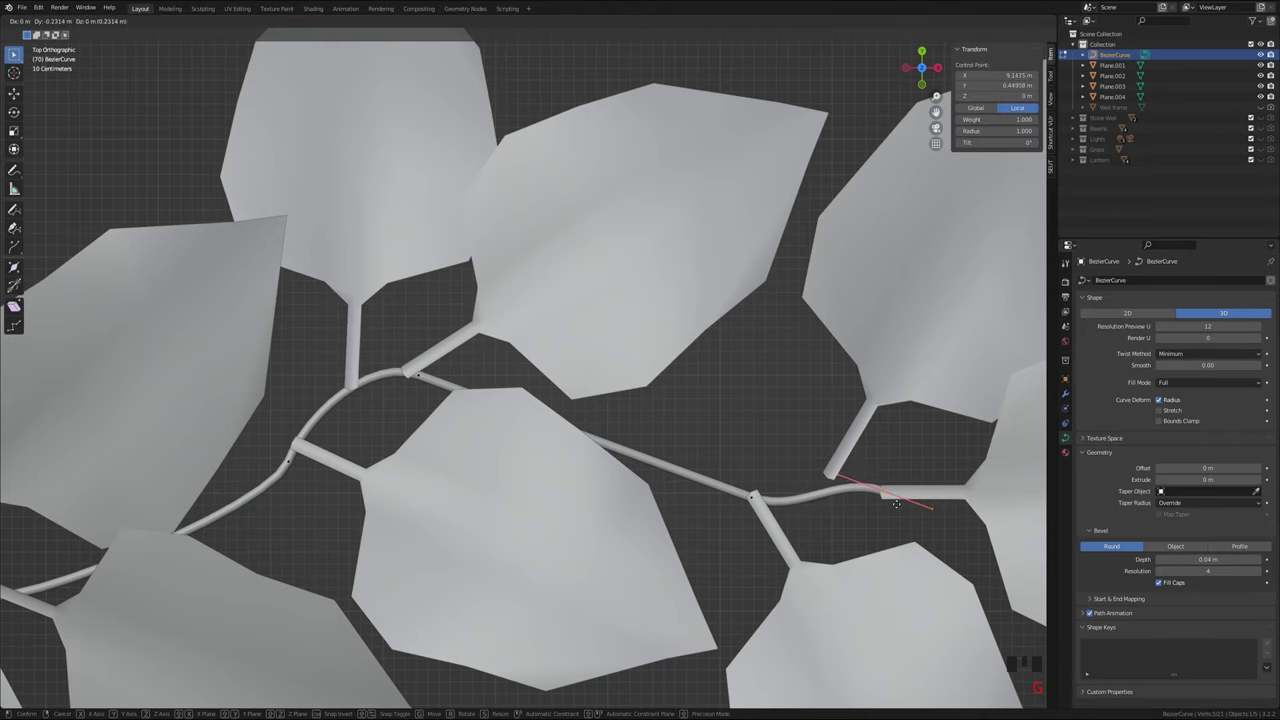
{"action": "left_click", "coordinate": [897, 505]}
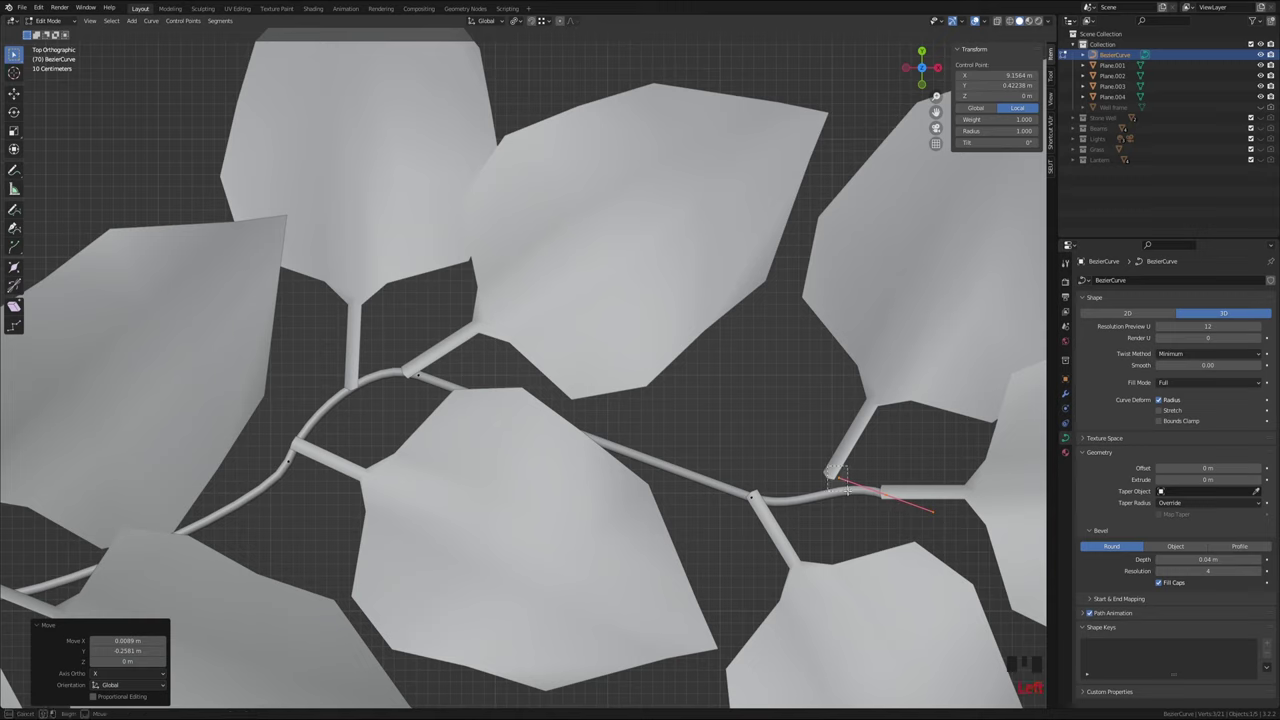
{"action": "left_click", "coordinate": [848, 496]}
{"action": "key", "text": "g"}
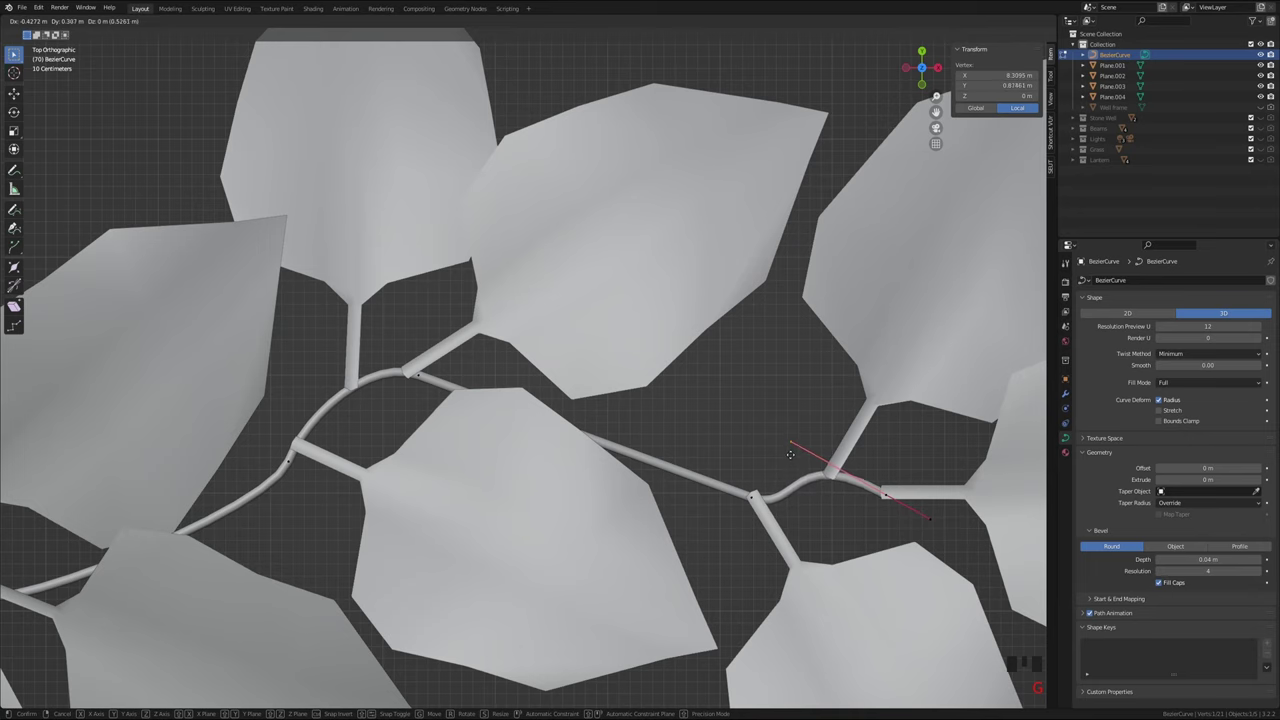
{"action": "left_click", "coordinate": [802, 455]}
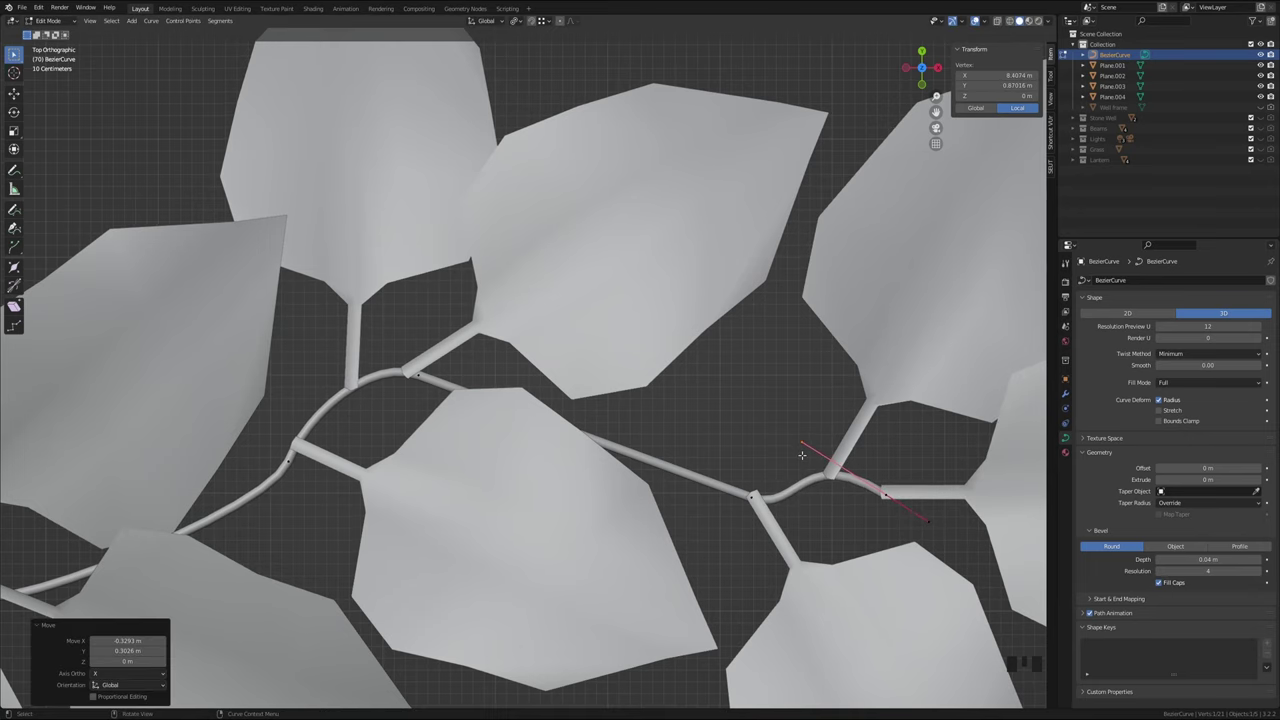
{"action": "scroll", "coordinate": [812, 455], "scroll_direction": "down", "scroll_amount": 4}
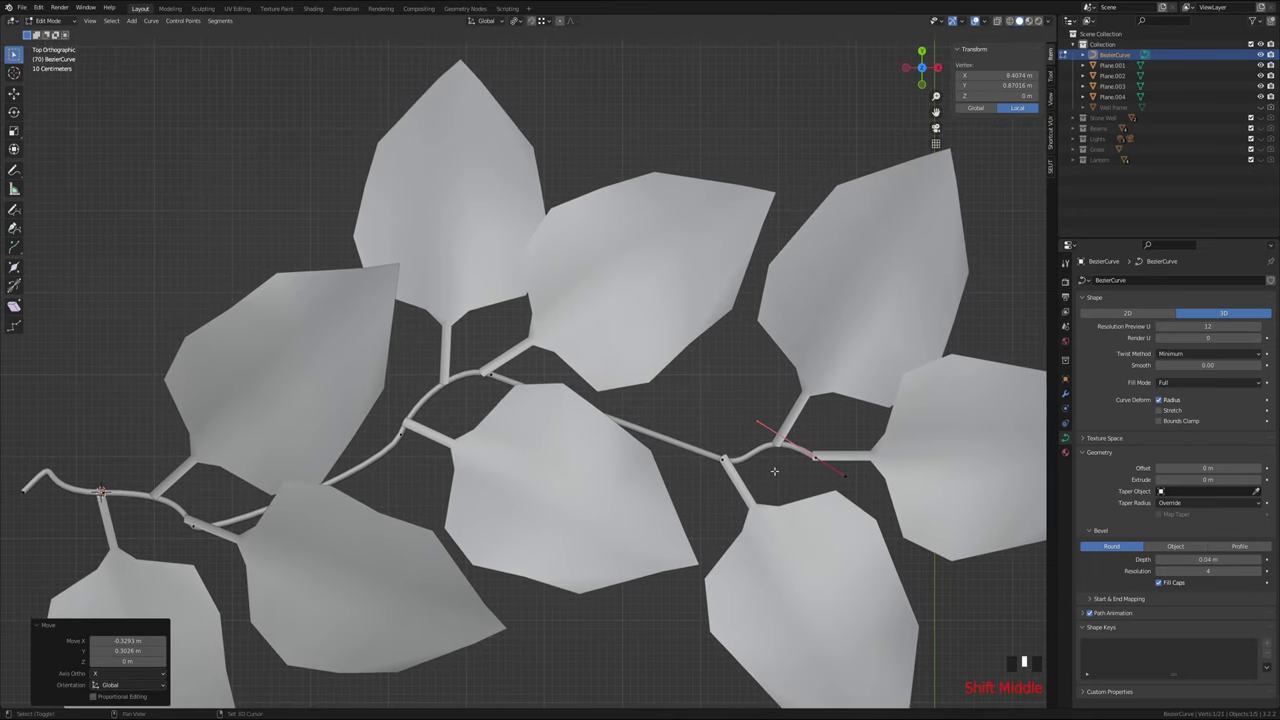
Pull the stem's far end point down-left, about -2.36 m along X
{"action": "scroll", "coordinate": [717, 474], "scroll_direction": "down", "scroll_amount": 2}
{"action": "mouse_move", "coordinate": [717, 474]}
{"action": "middle_mouse_down"}
{"action": "mouse_move", "coordinate": [666, 476]}
{"action": "mouse_move", "coordinate": [705, 476]}
{"action": "mouse_move", "coordinate": [690, 460]}
{"action": "mouse_move", "coordinate": [710, 462]}
{"action": "middle_mouse_up"}
{"action": "scroll", "coordinate": [534, 474], "scroll_direction": "up", "scroll_amount": 5}
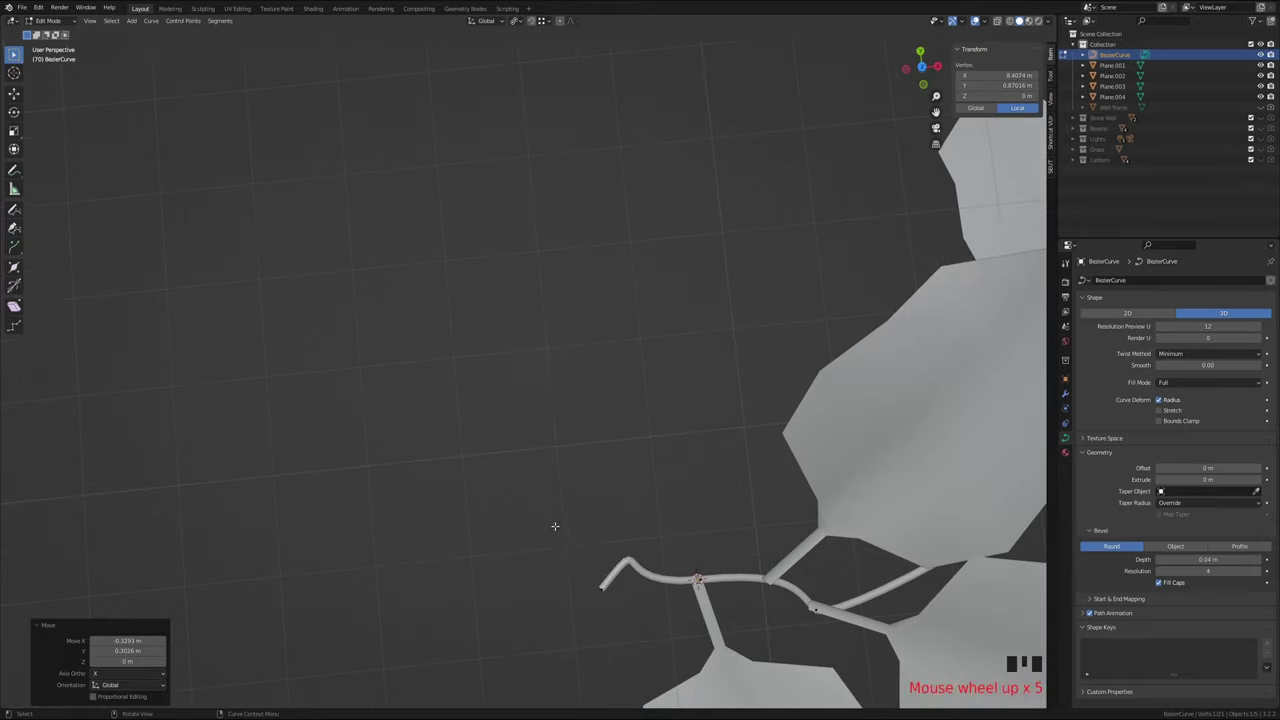
{"action": "left_click_drag", "start_coordinate": [559, 535], "coordinate": [642, 628]}
{"action": "key", "text": "g"}
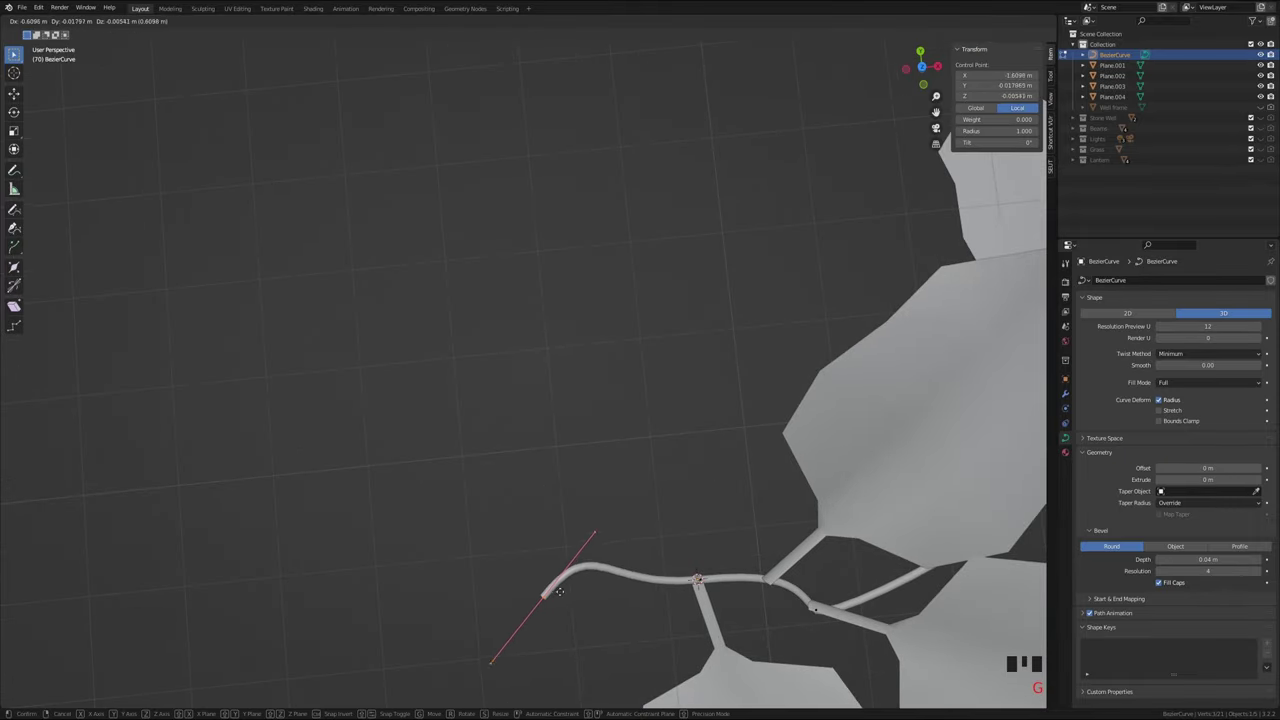
{"action": "left_click", "coordinate": [398, 622]}
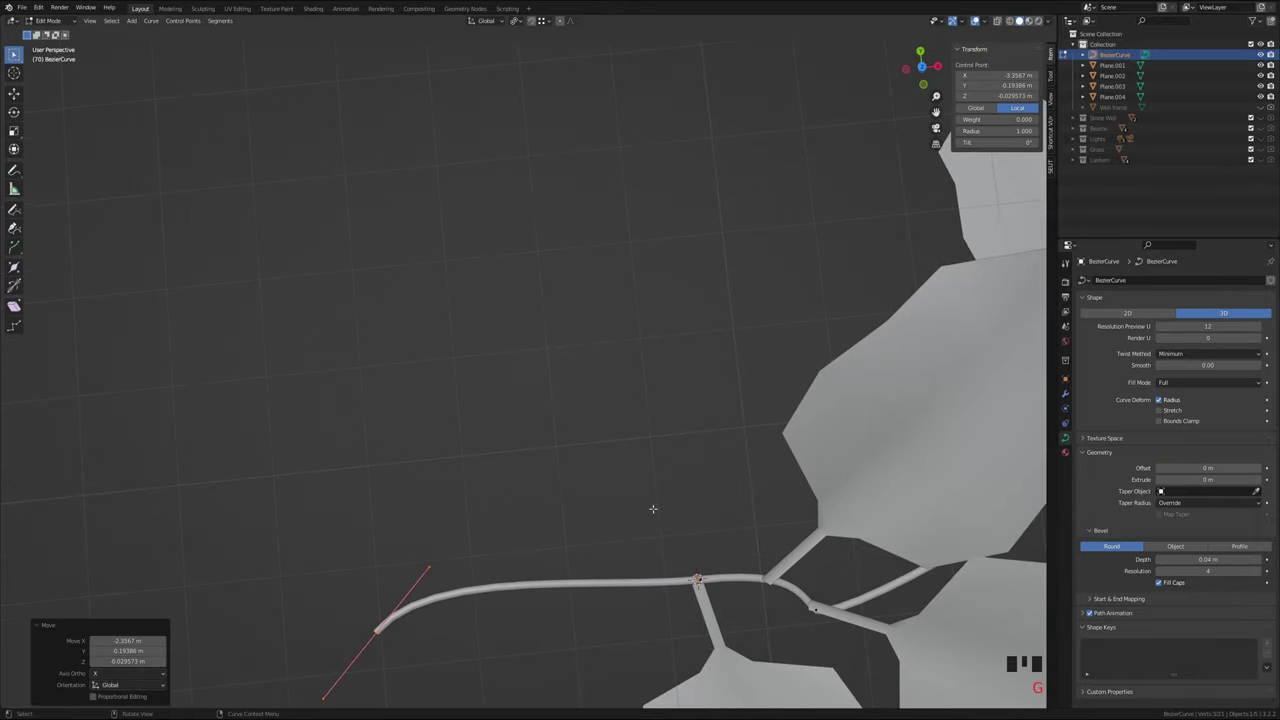
Inspect the vine's fork from above, deselect all points, and return to Object Mode
{"action": "scroll", "coordinate": [713, 488], "scroll_direction": "down", "scroll_amount": 3}
{"action": "middle_click_drag", "start_coordinate": [595, 476], "coordinate": [666, 266]}
{"action": "scroll", "coordinate": [588, 320], "scroll_direction": "up", "scroll_amount": 3}
{"action": "middle_click_drag", "start_coordinate": [588, 328], "coordinate": [570, 414]}
{"action": "key", "text": "alt+a"}
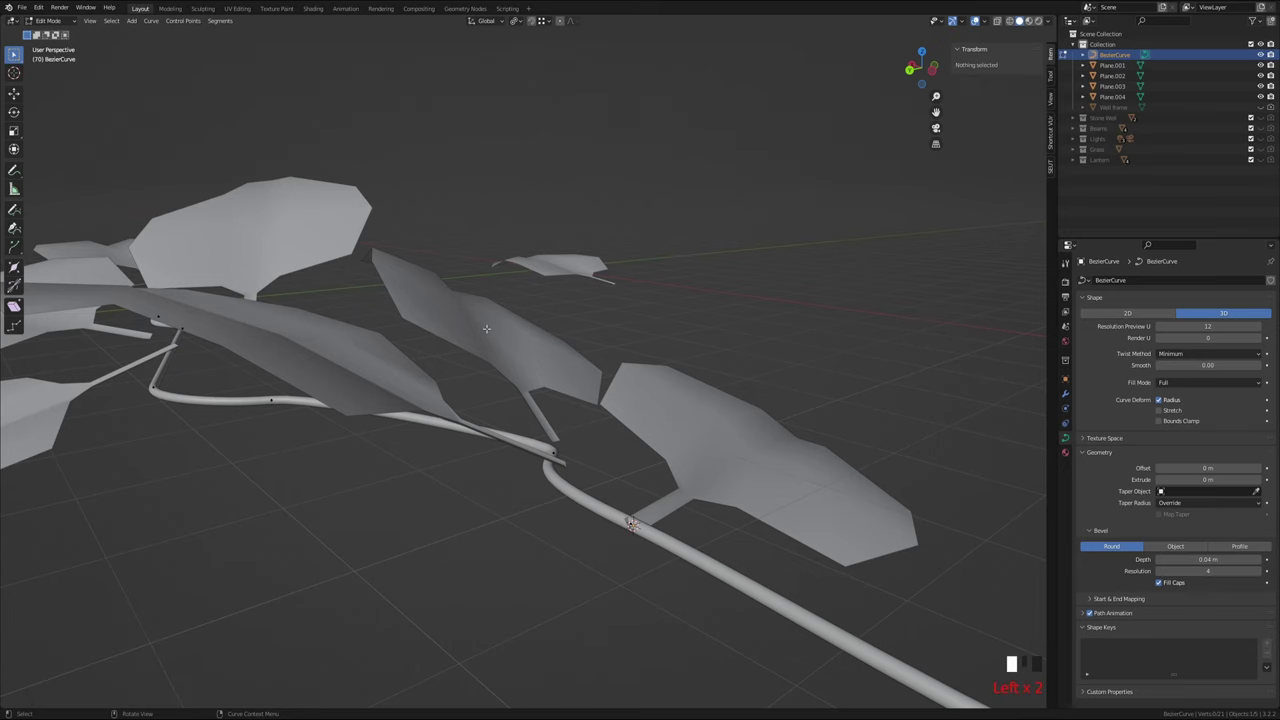
{"action": "key", "text": "Tab"}
In Plane.003's Edit Mode, raise the whole middle leaf about 0.11 m along Z
{"action": "left_click", "coordinate": [497, 358]}
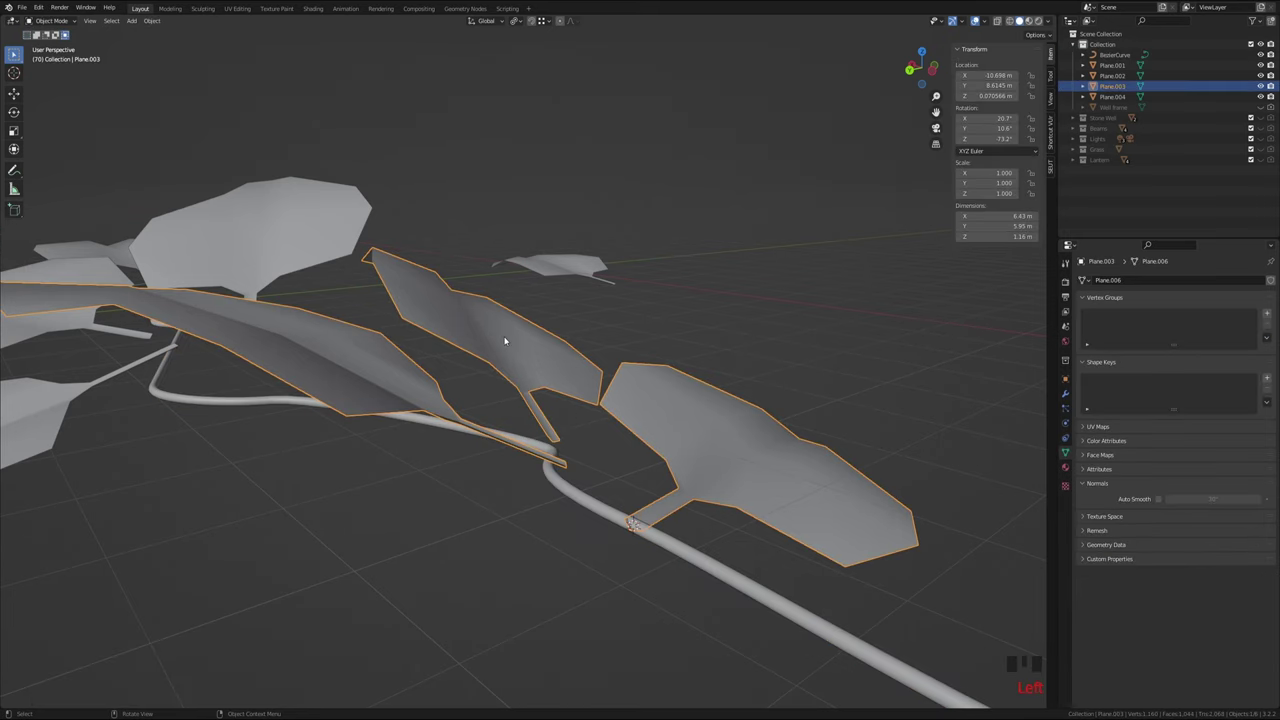
{"action": "key", "text": "Tab"}
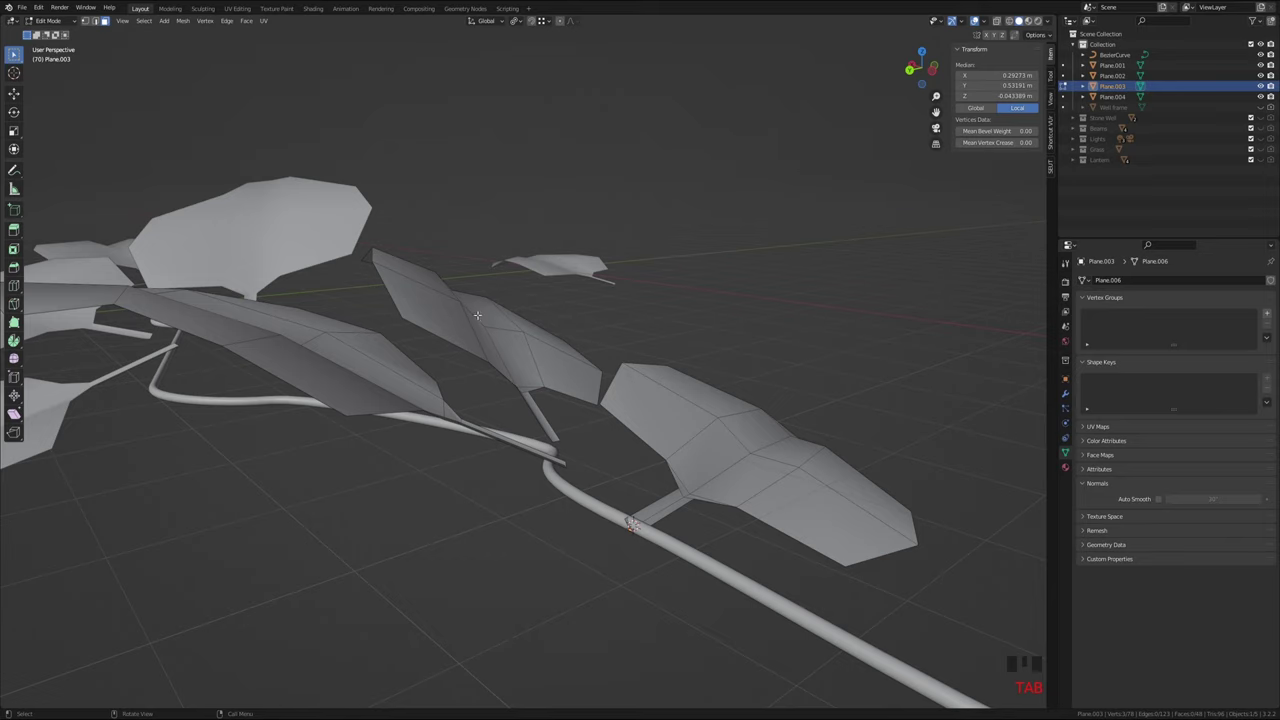
{"action": "left_click", "coordinate": [477, 315]}
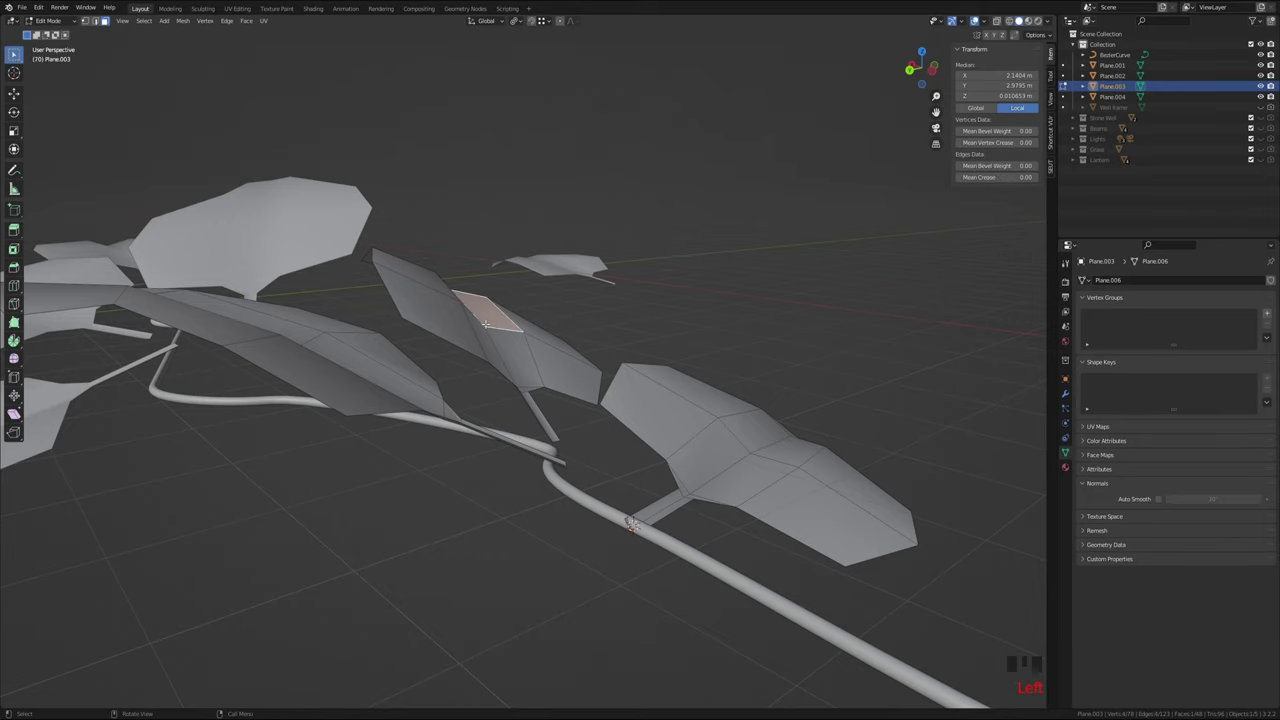
{"action": "key", "text": "l"}
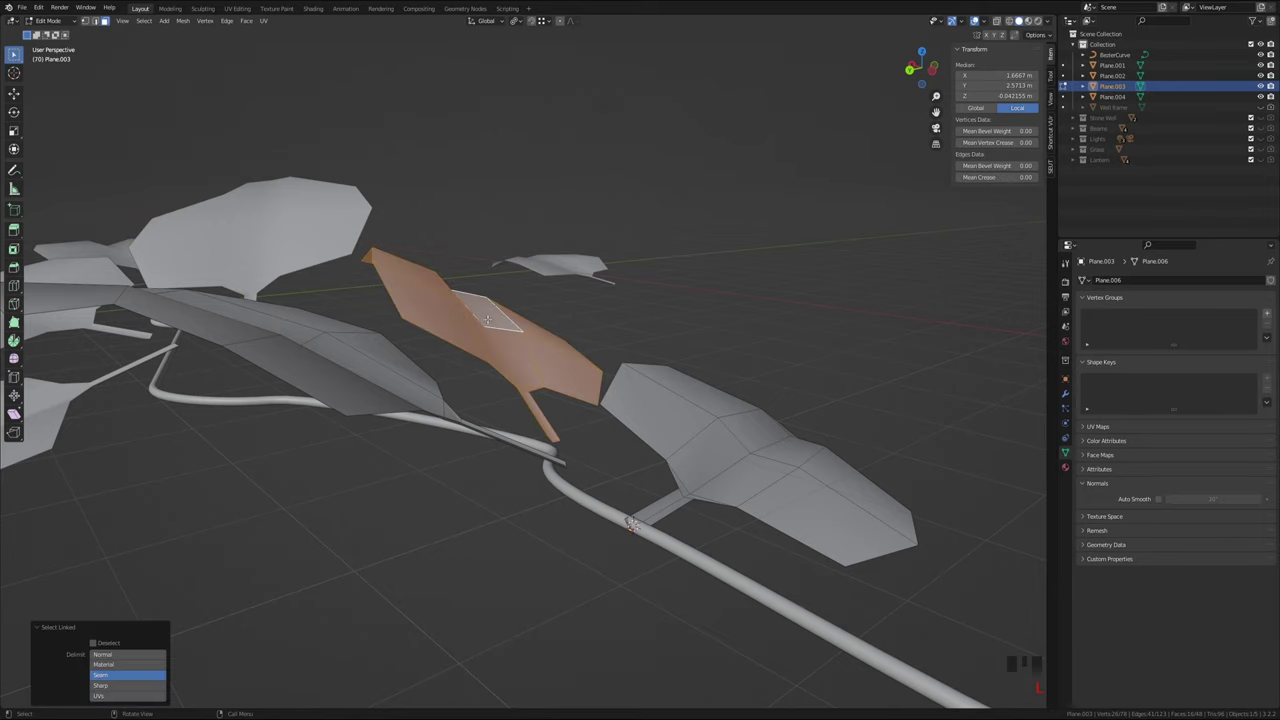
{"action": "middle_click_drag", "start_coordinate": [507, 343], "coordinate": [568, 350]}
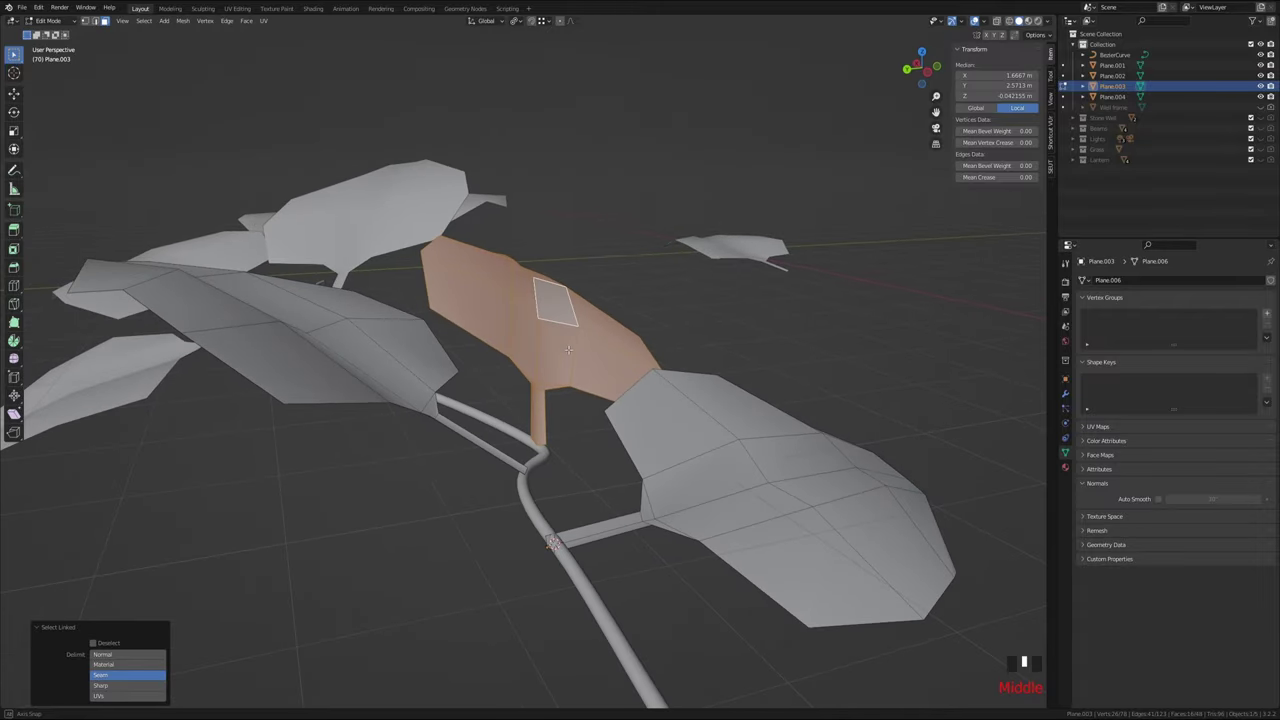
{"action": "scroll", "coordinate": [528, 383], "scroll_direction": "up", "scroll_amount": 3}
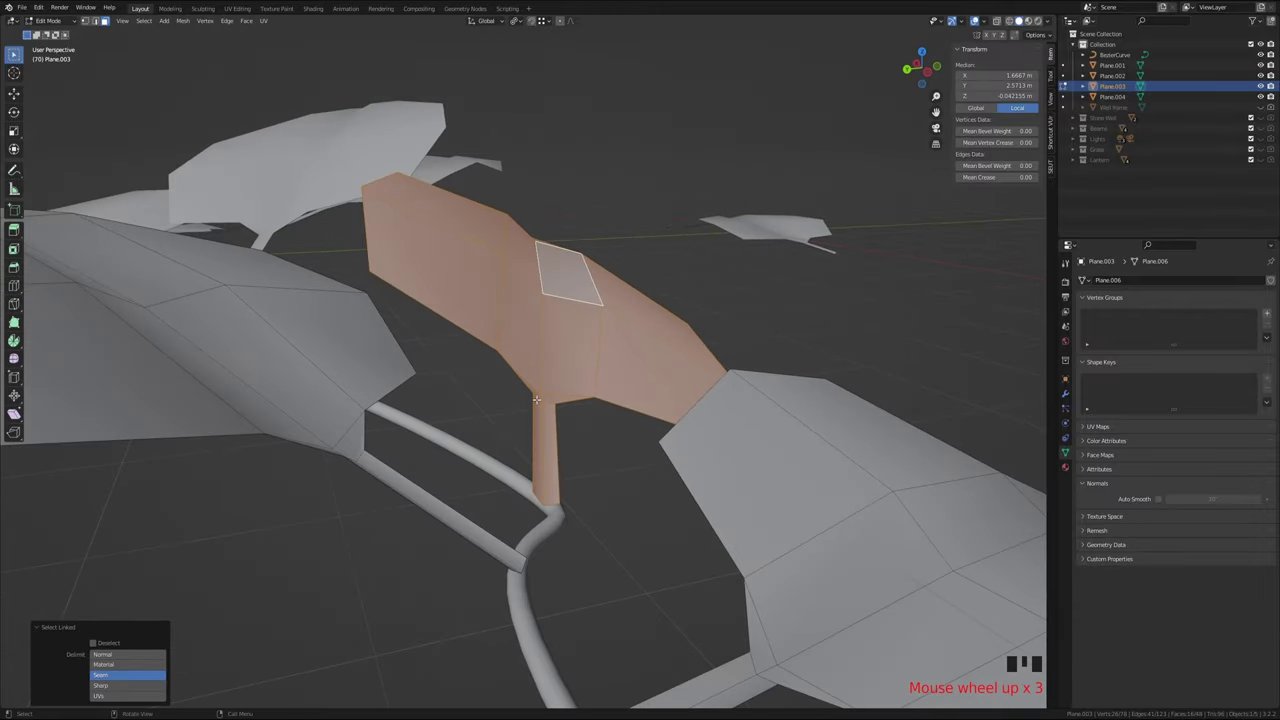
{"action": "key", "text": "g"}
{"action": "key", "text": "z"}
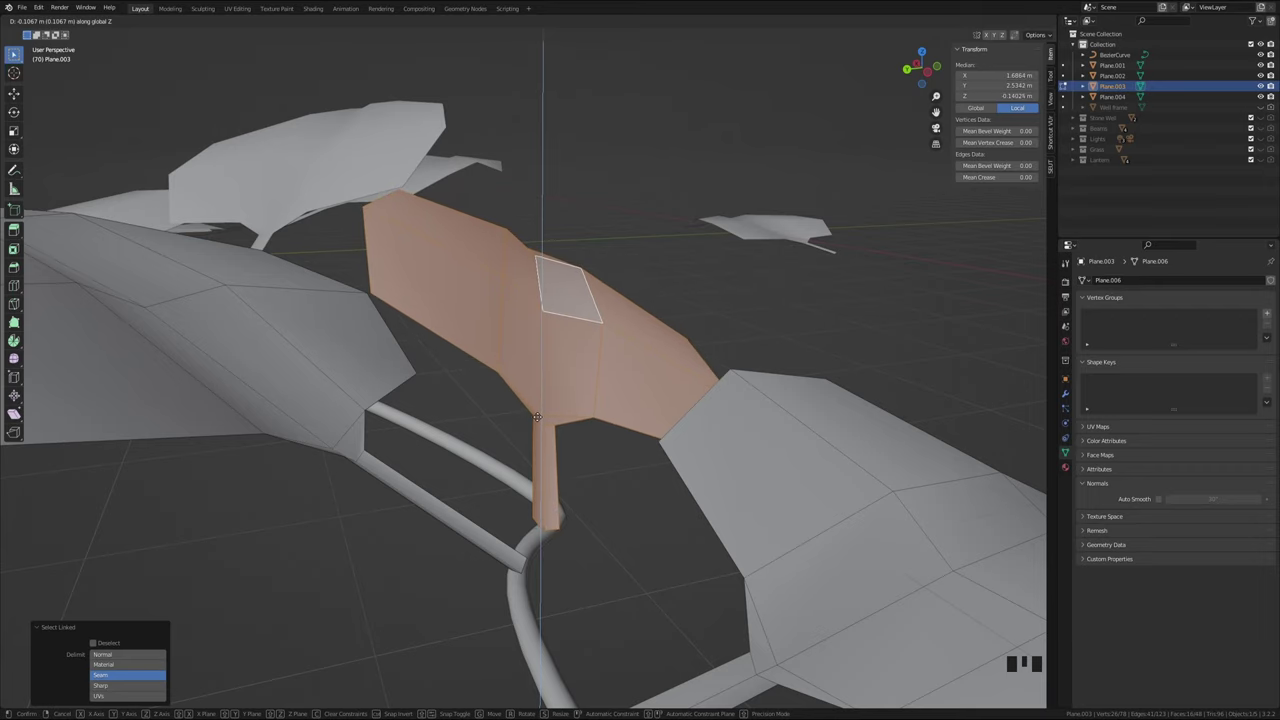
{"action": "left_click", "coordinate": [538, 417]}
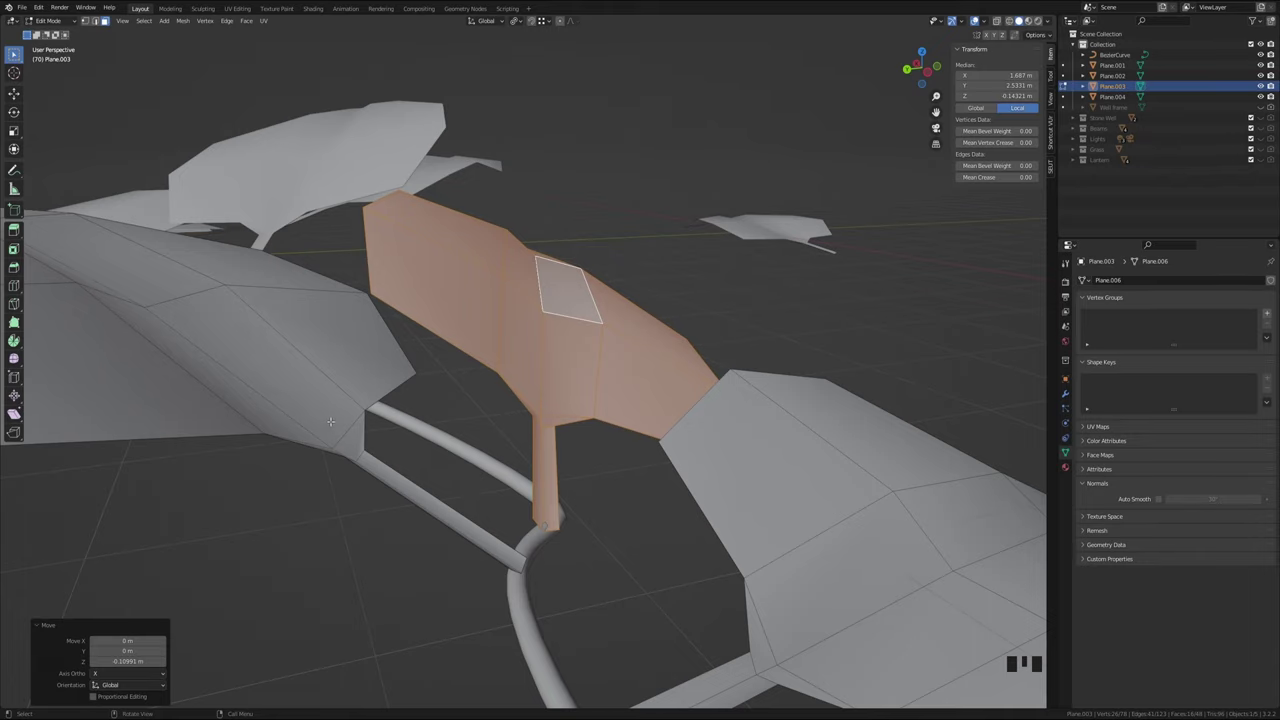
Lower a second Plane.003 leaf and its stalk about 0.11 m along Z
{"action": "middle_click_drag", "start_coordinate": [330, 422], "coordinate": [379, 407]}
{"action": "left_click", "coordinate": [338, 380]}
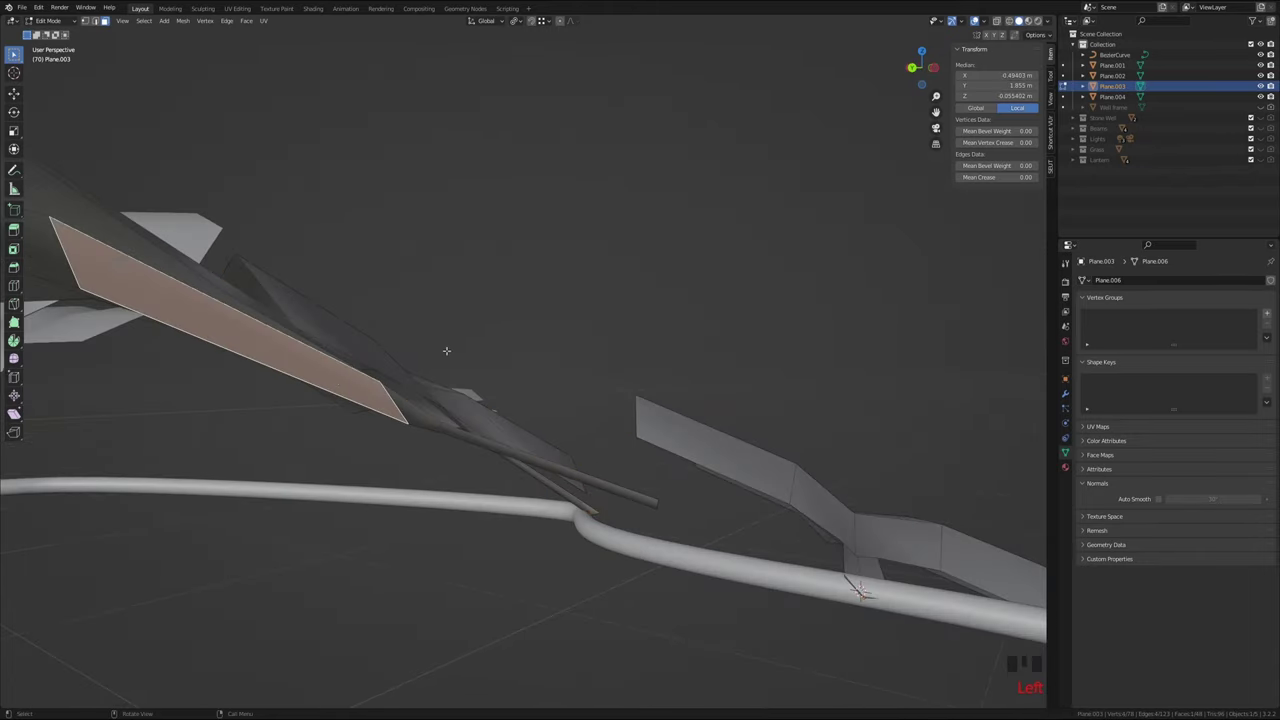
{"action": "middle_click_drag", "start_coordinate": [447, 351], "coordinate": [370, 390]}
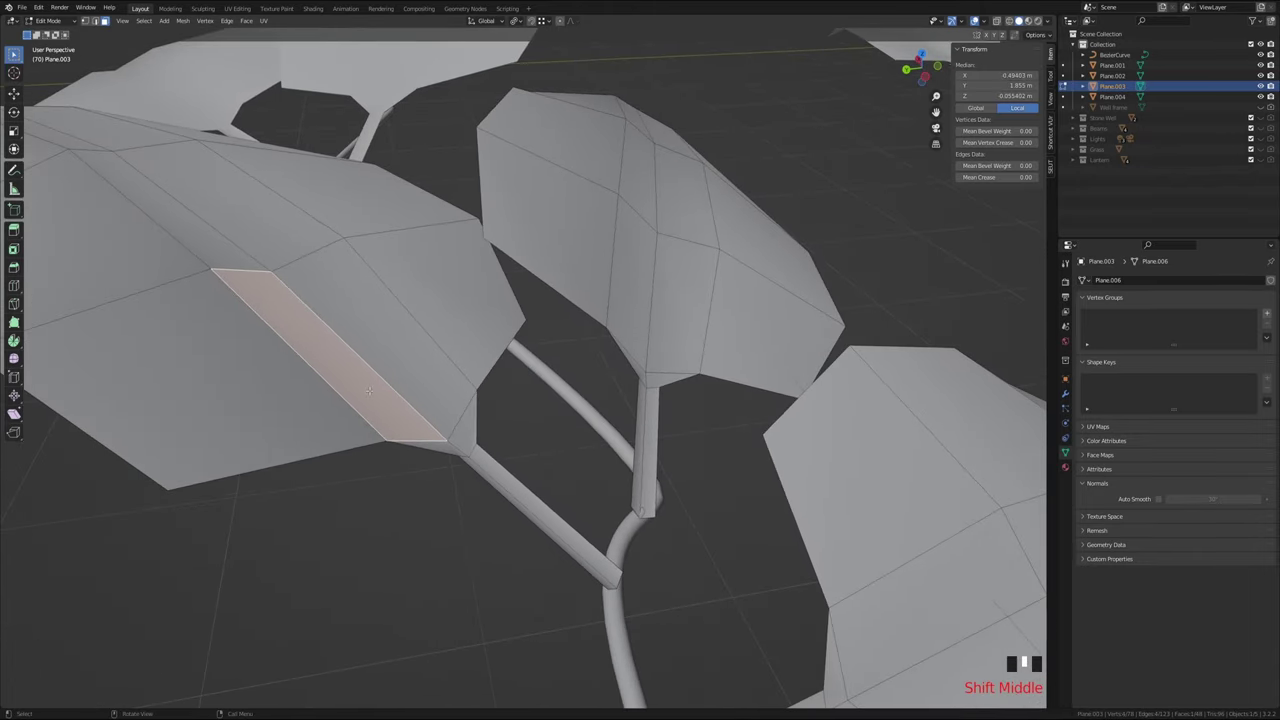
{"action": "key", "text": "l"}
{"action": "key", "text": "g"}
{"action": "key", "text": "z"}
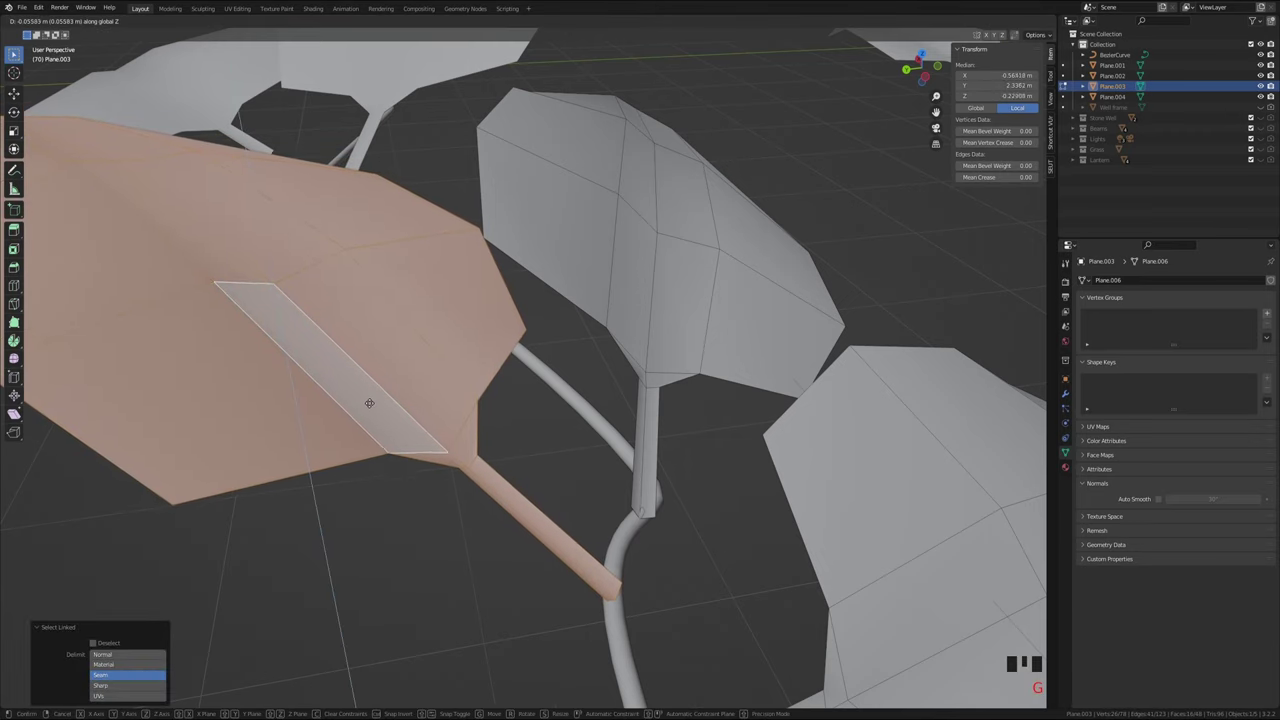
{"action": "left_click", "coordinate": [368, 414]}
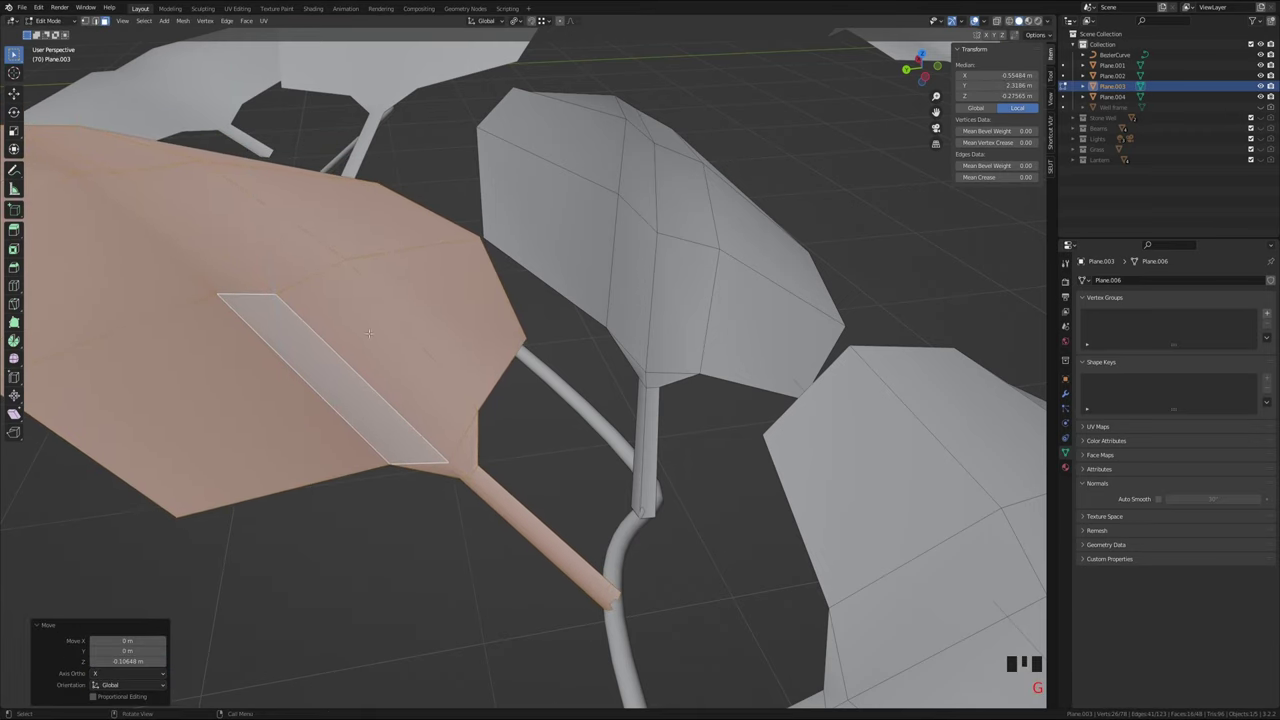
{"action": "middle_click_drag", "start_coordinate": [368, 333], "coordinate": [443, 332]}
Switch to editing Plane.002 and move one whole leaf along Z
{"action": "key", "text": "Tab"}
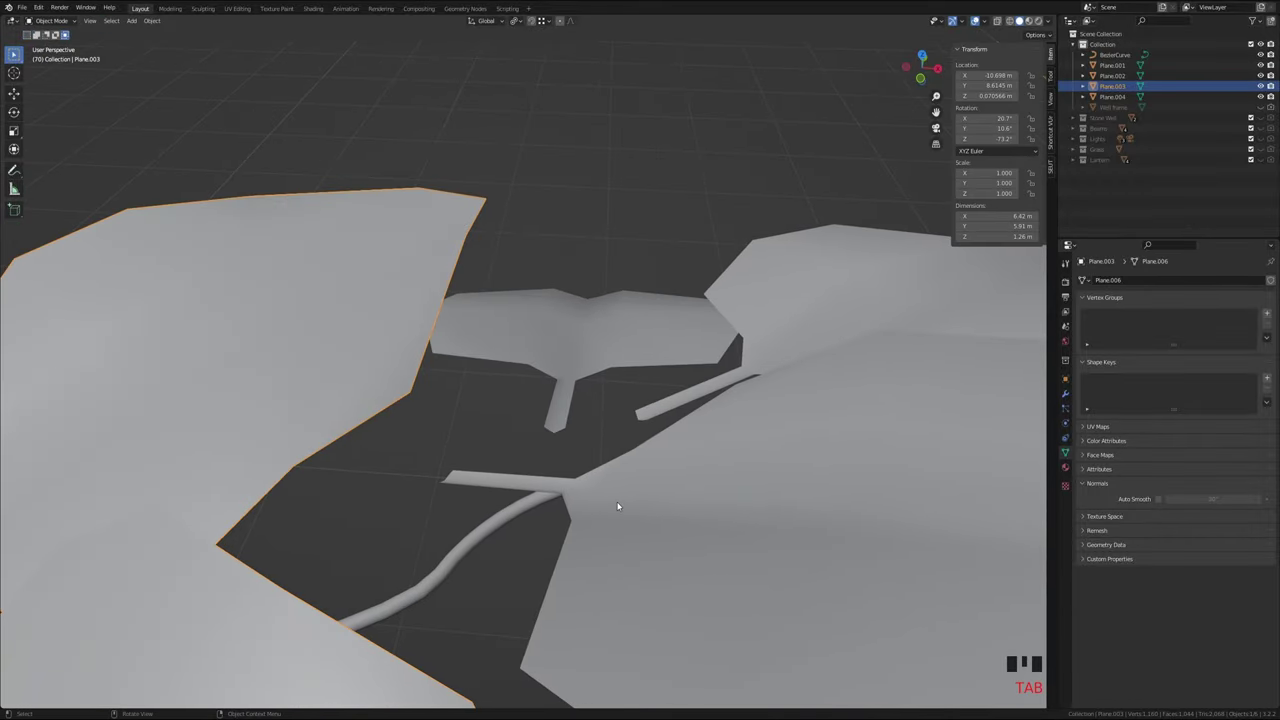
{"action": "left_click", "coordinate": [632, 511]}
{"action": "mouse_move", "coordinate": [622, 487]}
{"action": "middle_mouse_down"}
{"action": "mouse_move", "coordinate": [666, 486]}
{"action": "mouse_move", "coordinate": [645, 478]}
{"action": "middle_mouse_up"}
{"action": "key", "text": "Tab"}
{"action": "left_click", "coordinate": [664, 437]}
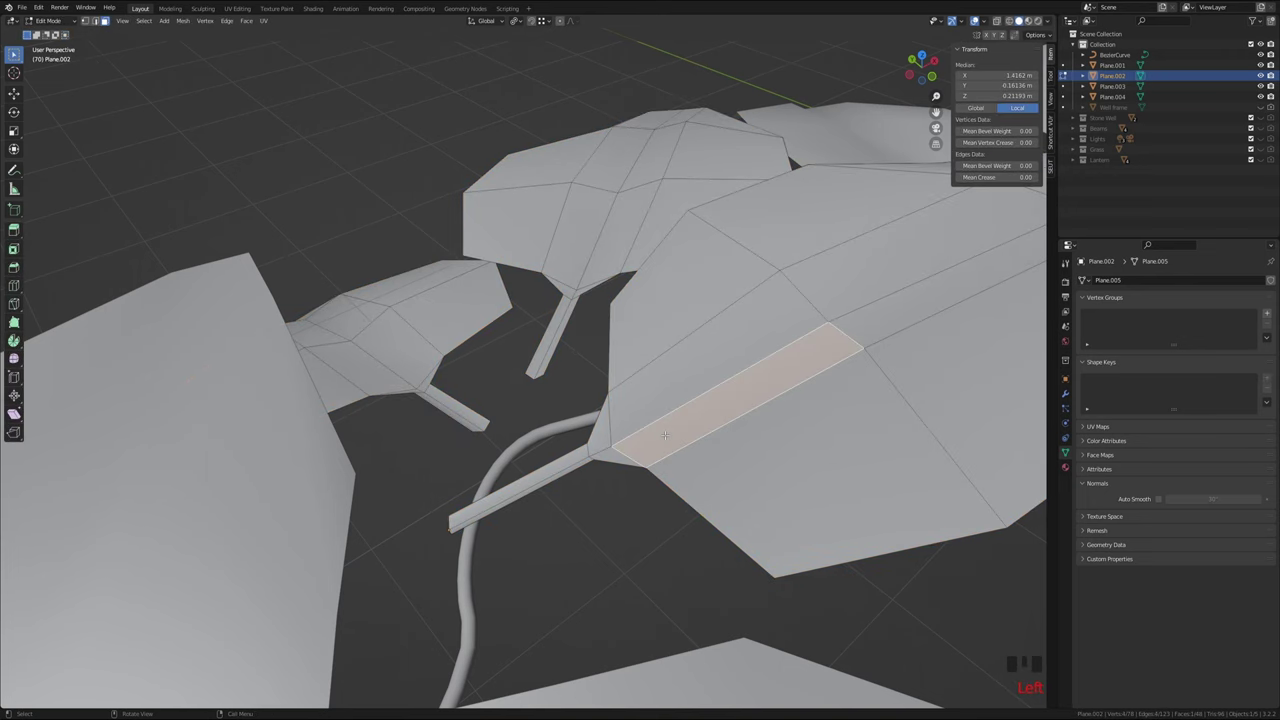
{"action": "key", "text": "l"}
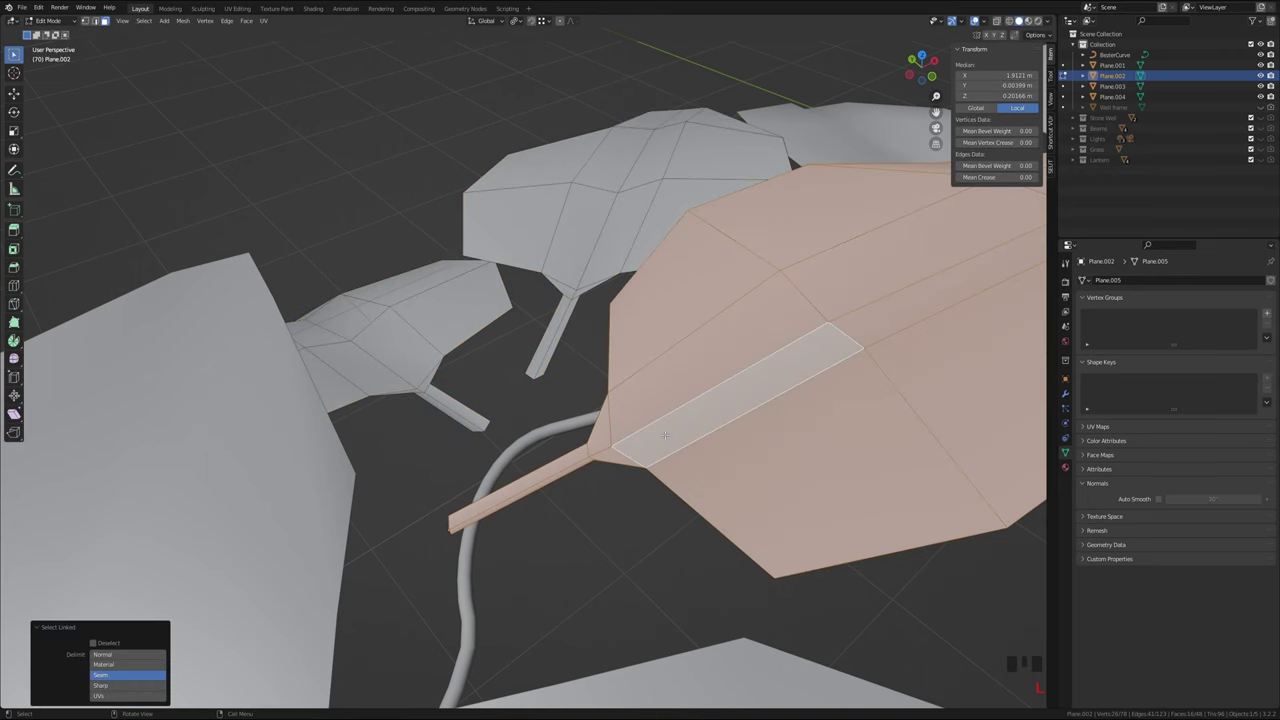
{"action": "key", "text": "g"}
{"action": "key", "text": "z"}
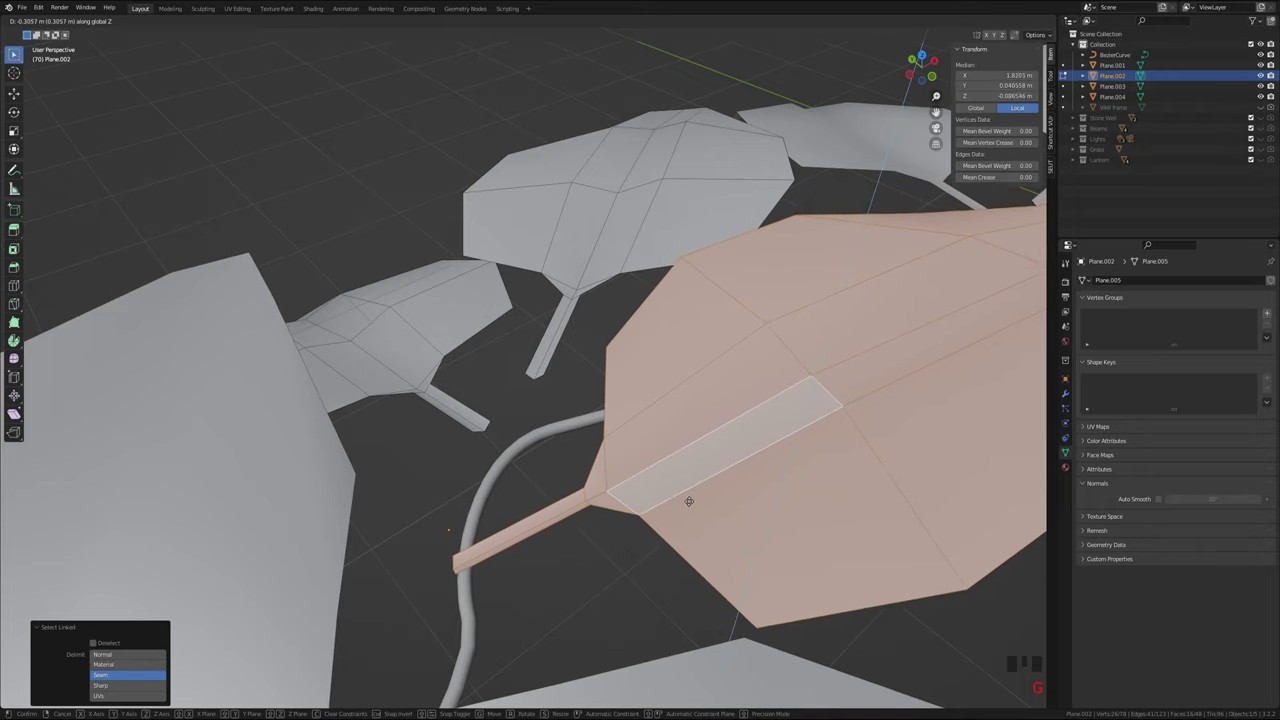
{"action": "left_click", "coordinate": [682, 514]}
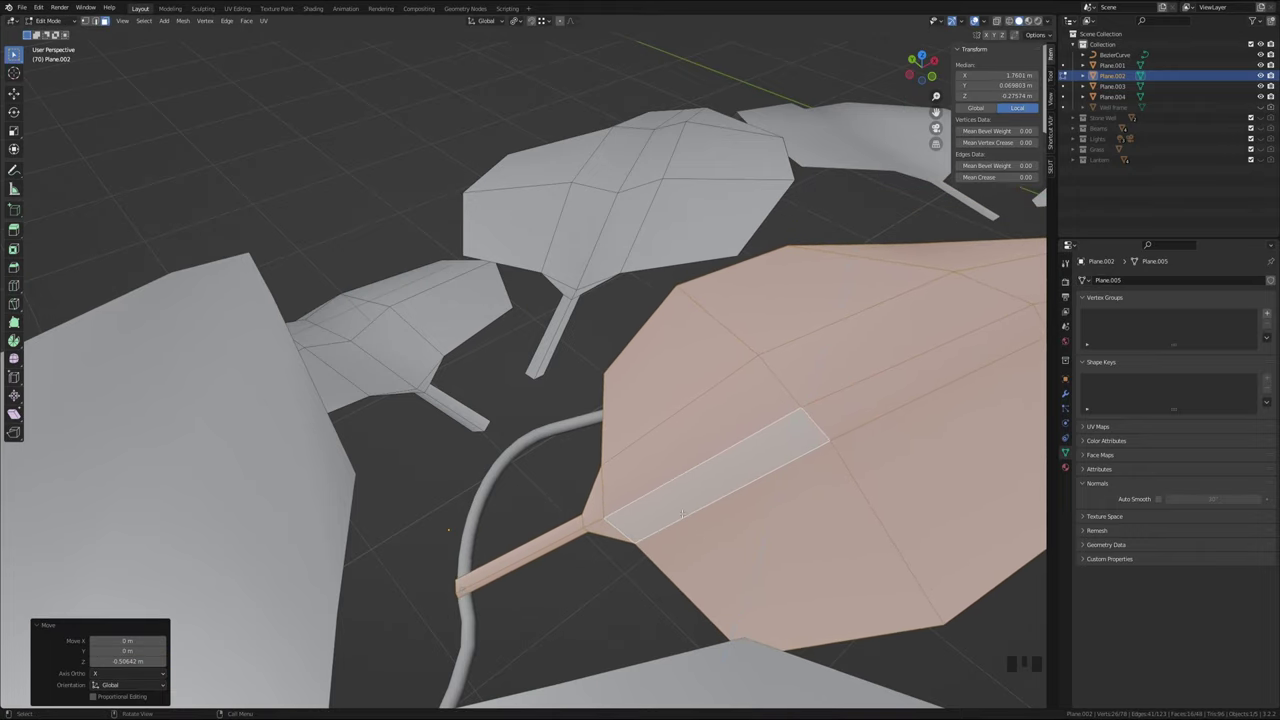
Select another Plane.002 leaf as a whole and shift it vertically along Z
{"action": "middle_click_drag", "start_coordinate": [421, 376], "coordinate": [435, 524]}
{"action": "left_click", "coordinate": [435, 523]}
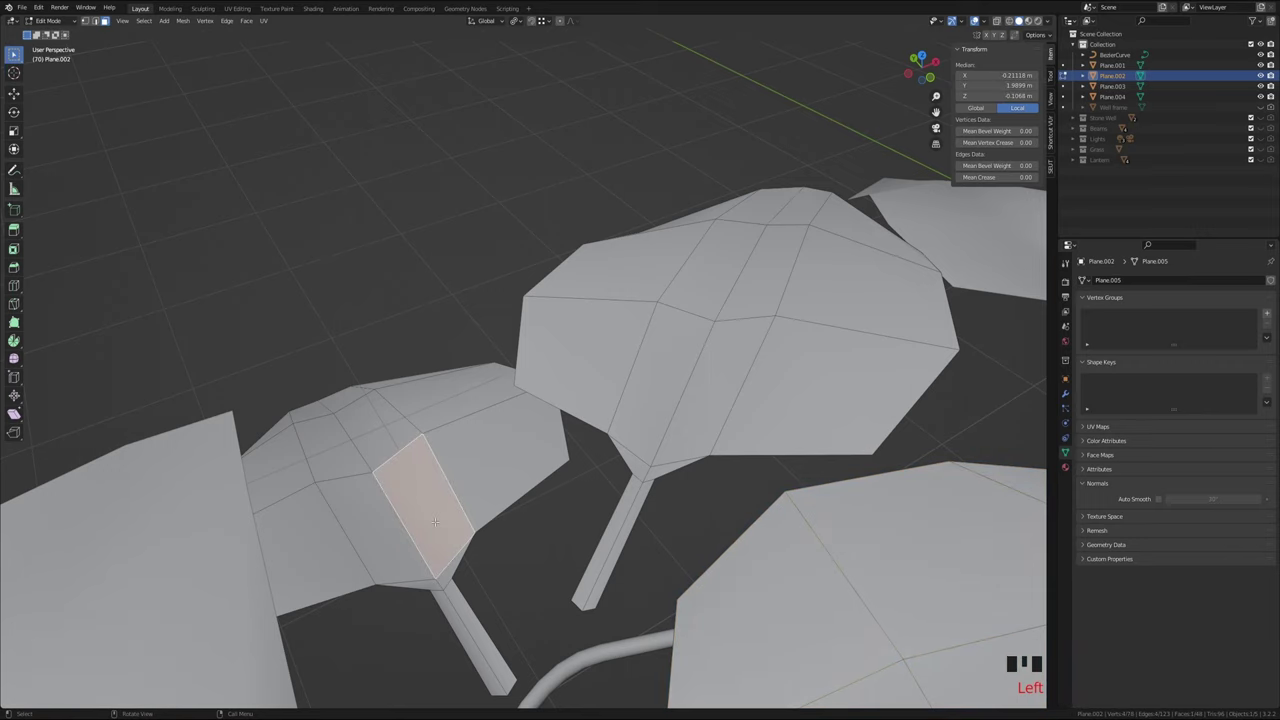
{"action": "key", "text": "g"}
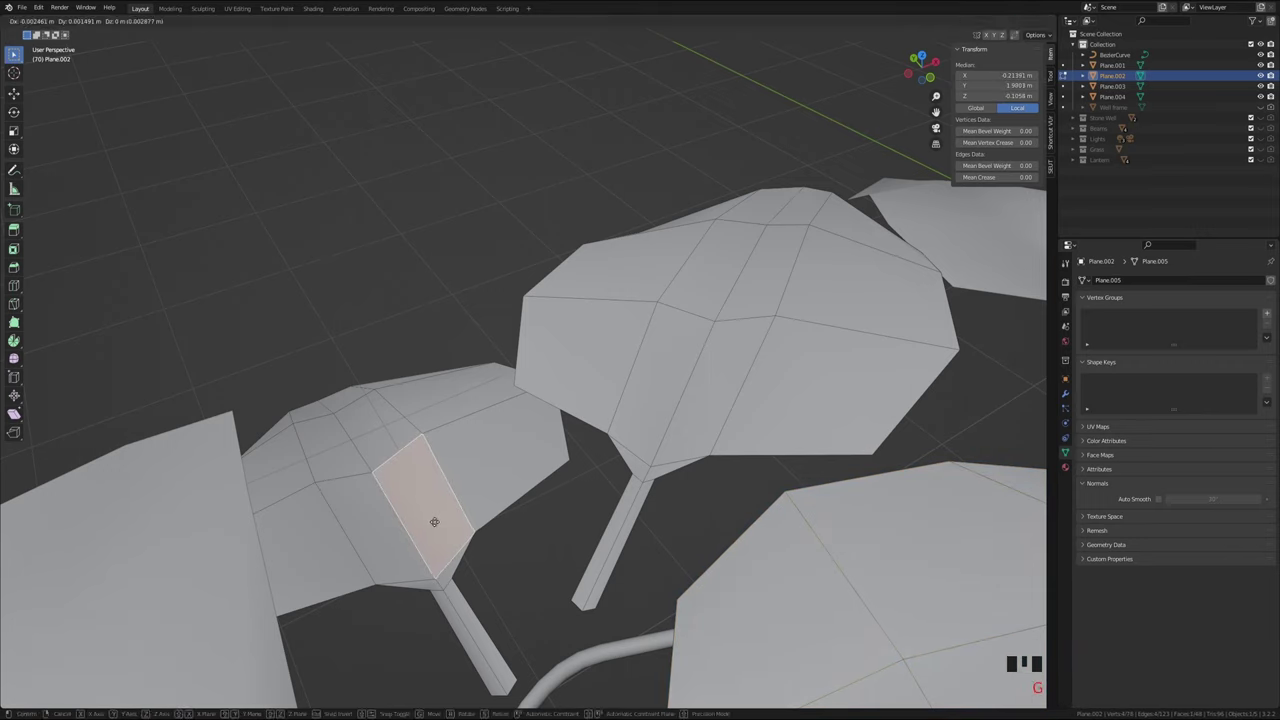
{"action": "right_click", "coordinate": [434, 522]}
{"action": "key", "text": "l"}
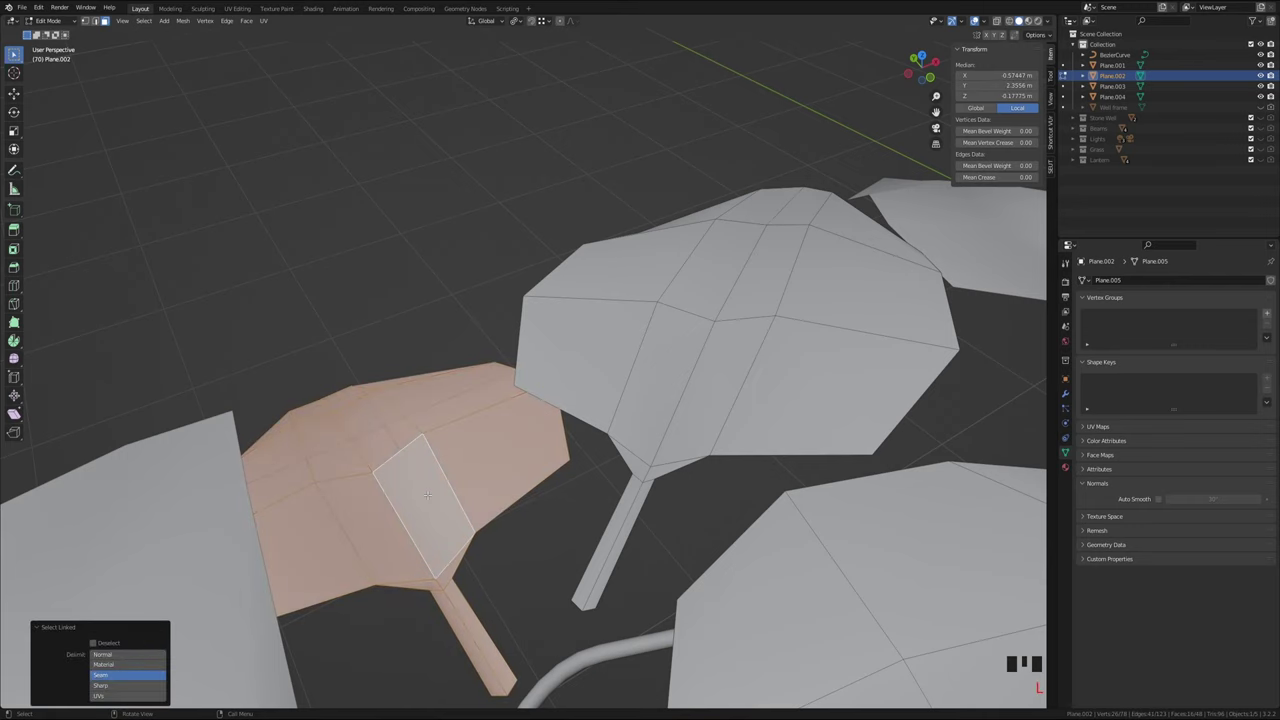
{"action": "key", "text": "g"}
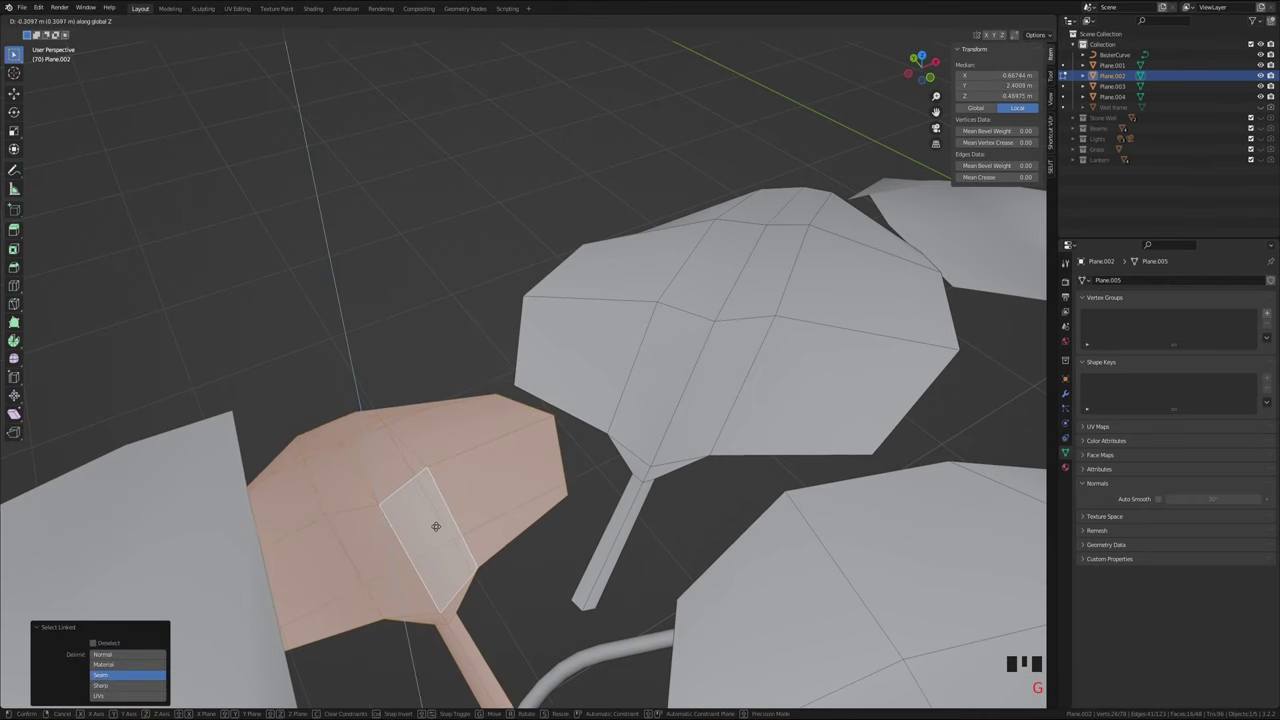
{"action": "left_click", "coordinate": [434, 526]}
{"action": "middle_click_drag", "start_coordinate": [526, 572], "coordinate": [490, 475], "text": "shift"}
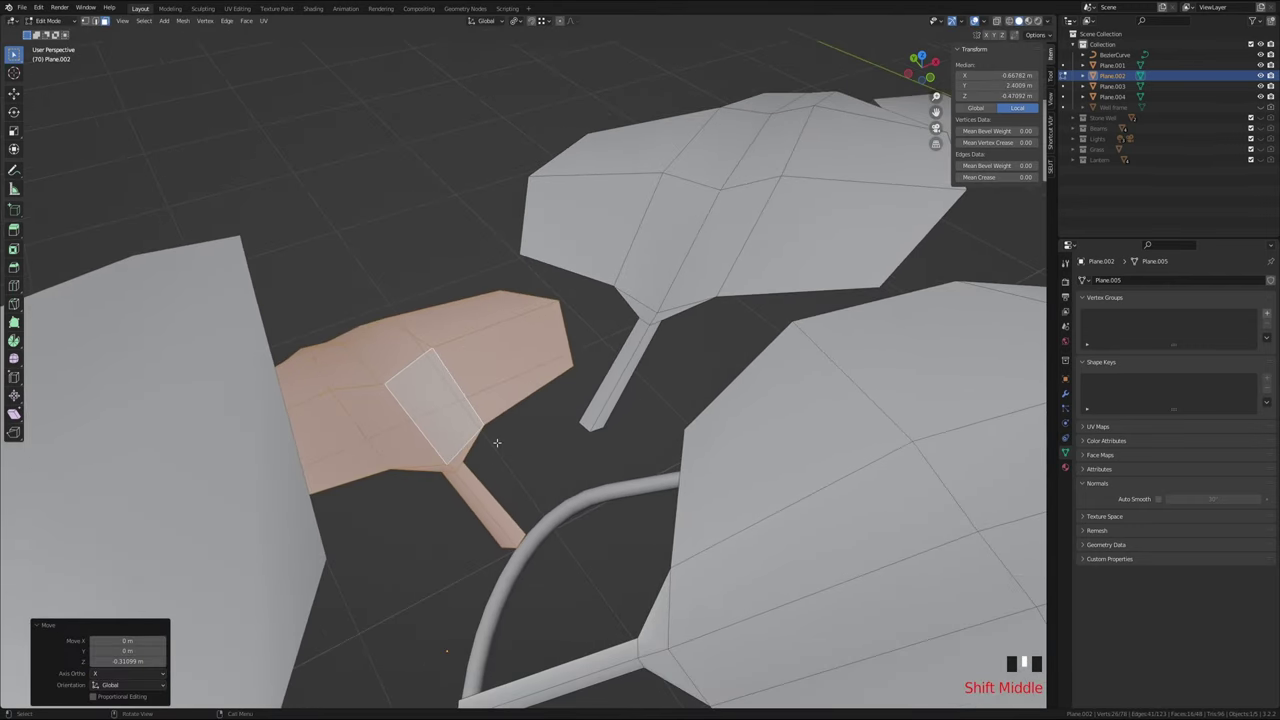
{"action": "key", "text": "g"}
{"action": "key", "text": "z"}
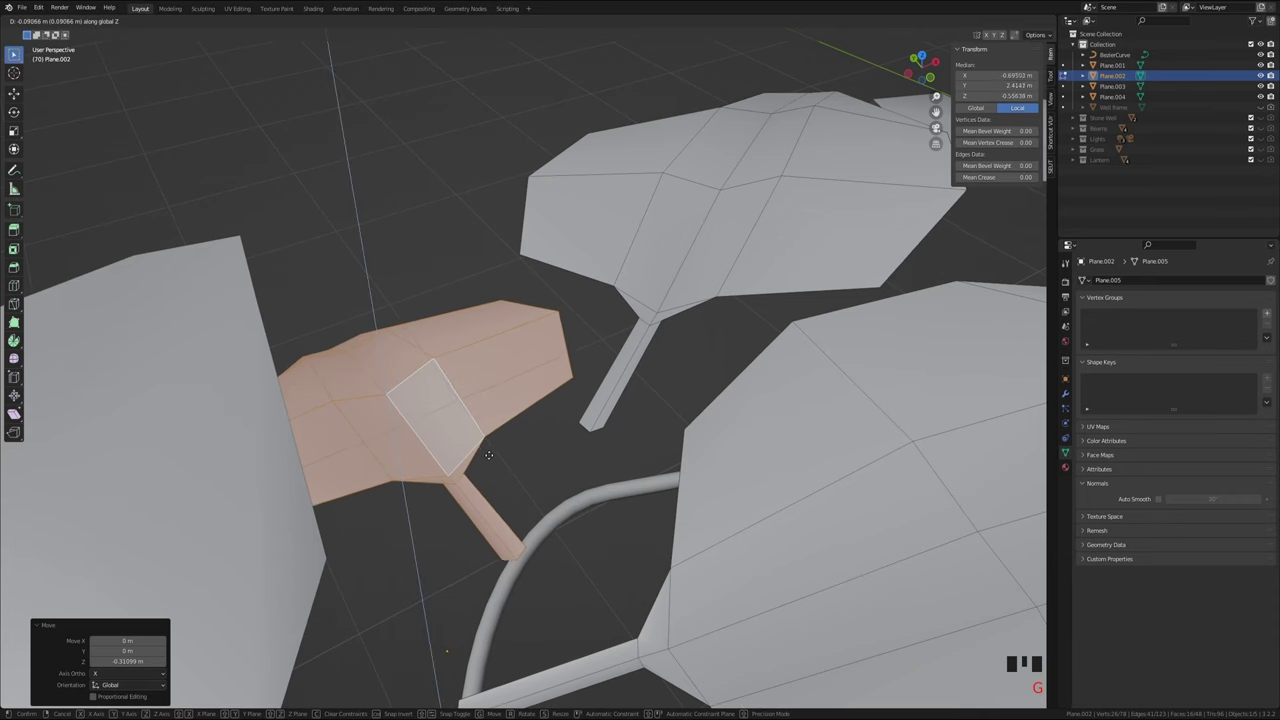
{"action": "left_click", "coordinate": [589, 446]}
Lower the upper Plane.002 leaf and its stem along Z, then recentre the view
{"action": "middle_click_drag", "start_coordinate": [589, 446], "coordinate": [531, 589], "text": "shift"}
{"action": "left_click", "coordinate": [552, 424]}
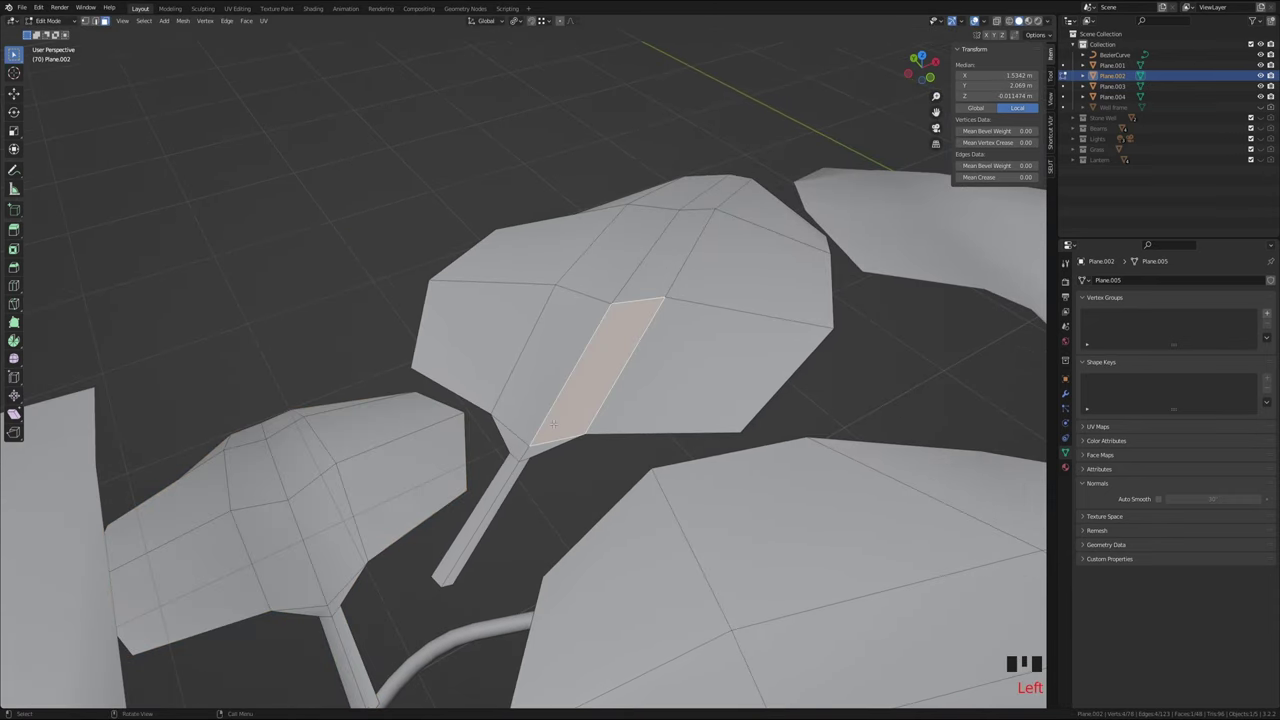
{"action": "key", "text": "ctrl+l"}
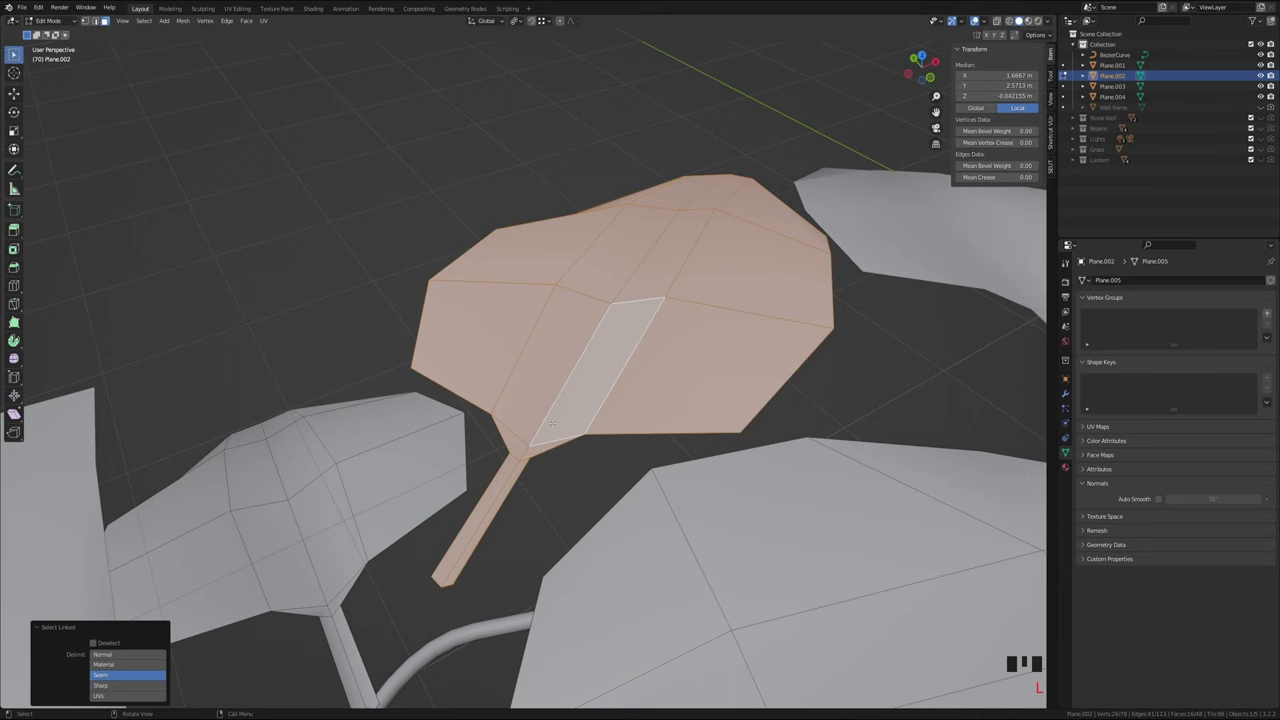
{"action": "key", "text": "g"}
{"action": "key", "text": "z"}
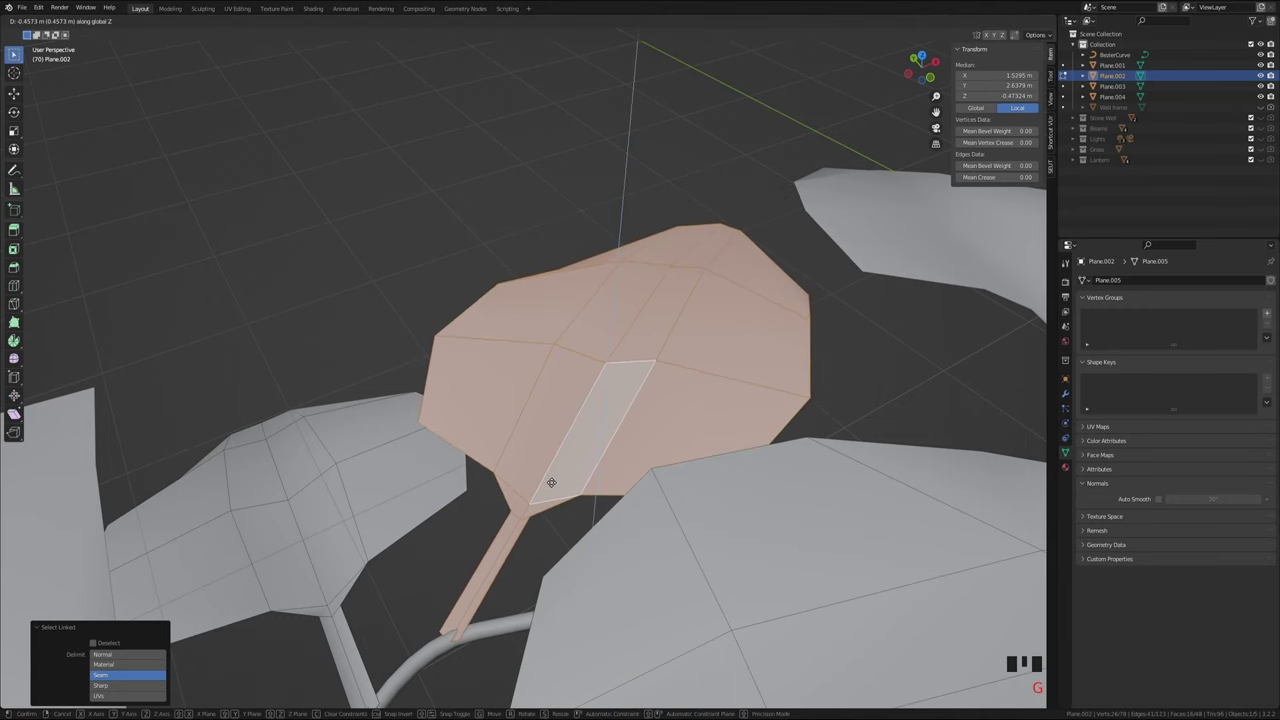
{"action": "left_click", "coordinate": [551, 482]}
{"action": "middle_click_drag", "start_coordinate": [551, 482], "coordinate": [150, 700], "text": "shift"}
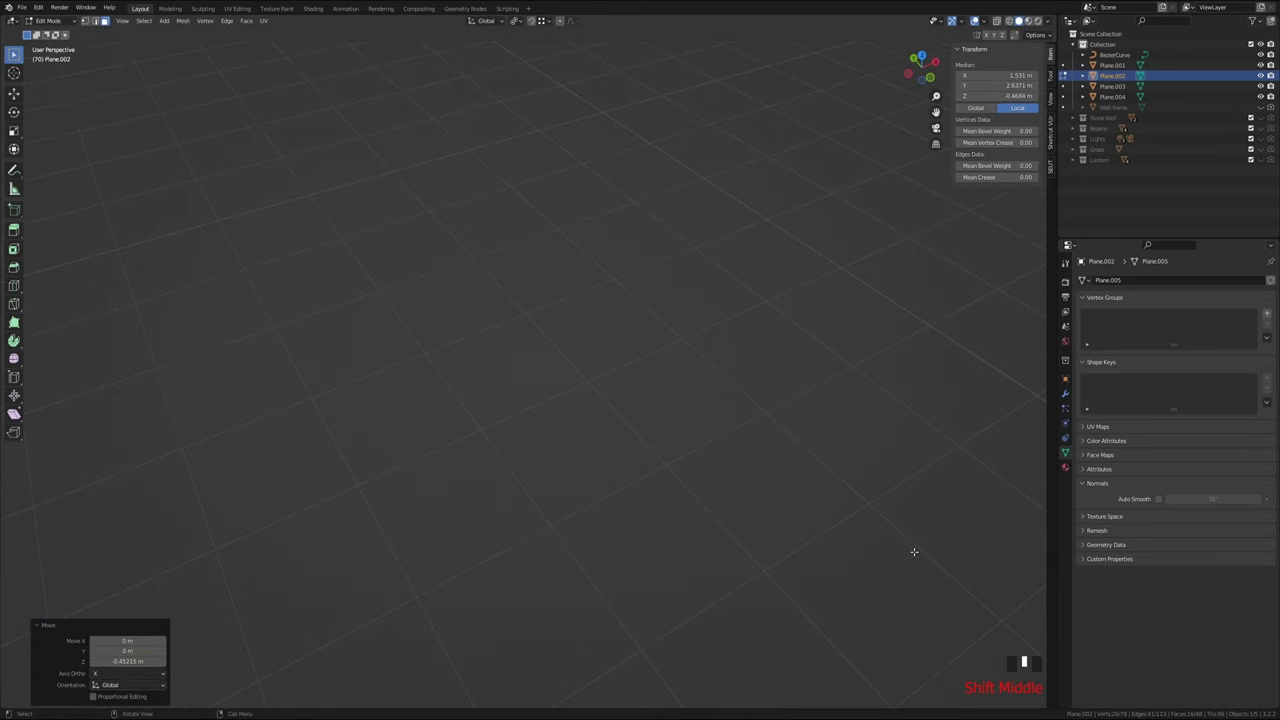
{"action": "scroll", "coordinate": [669, 479], "scroll_direction": "down", "scroll_amount": 8}
{"action": "middle_click_drag", "start_coordinate": [236, 434], "coordinate": [585, 366], "text": "shift"}
{"action": "scroll", "coordinate": [537, 309], "scroll_direction": "up", "scroll_amount": 4}
In Plane.004's Edit Mode, lower the centre leaf about 0.5 m along Z
{"action": "key", "text": "Tab"}
{"action": "left_click", "coordinate": [586, 364]}
{"action": "key", "text": "Tab"}
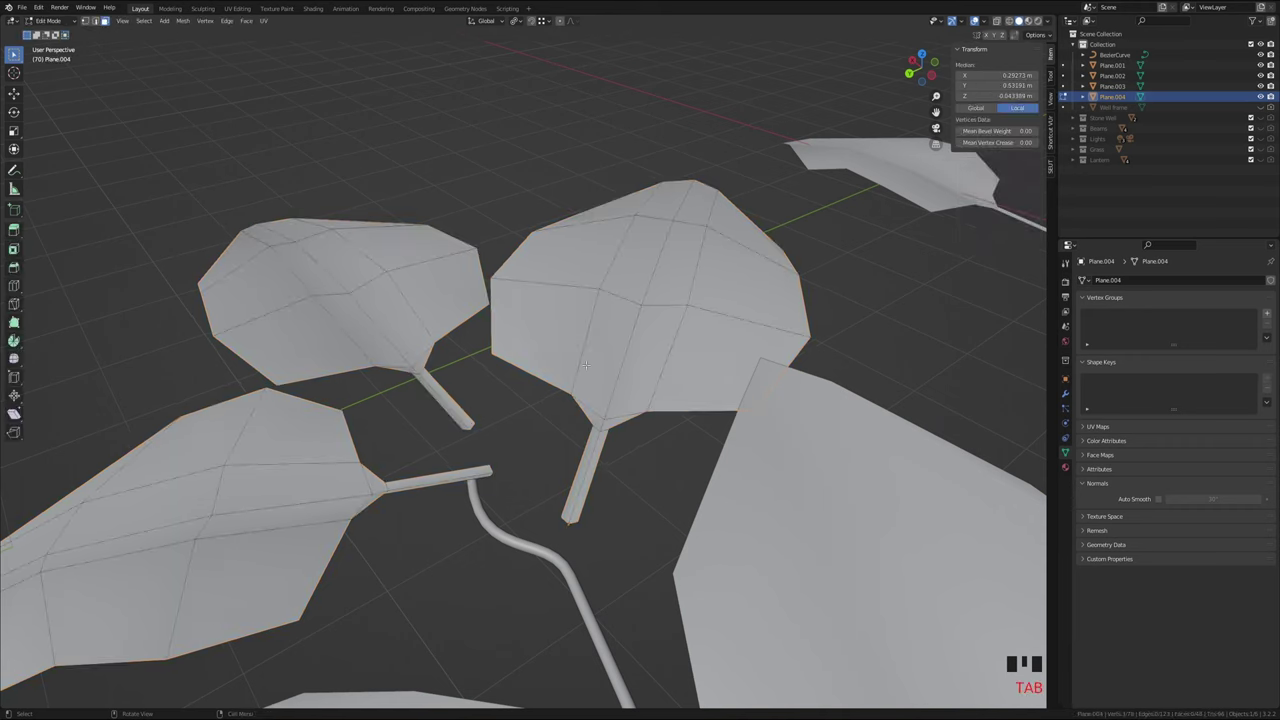
{"action": "left_click", "coordinate": [626, 370]}
{"action": "key", "text": "l"}
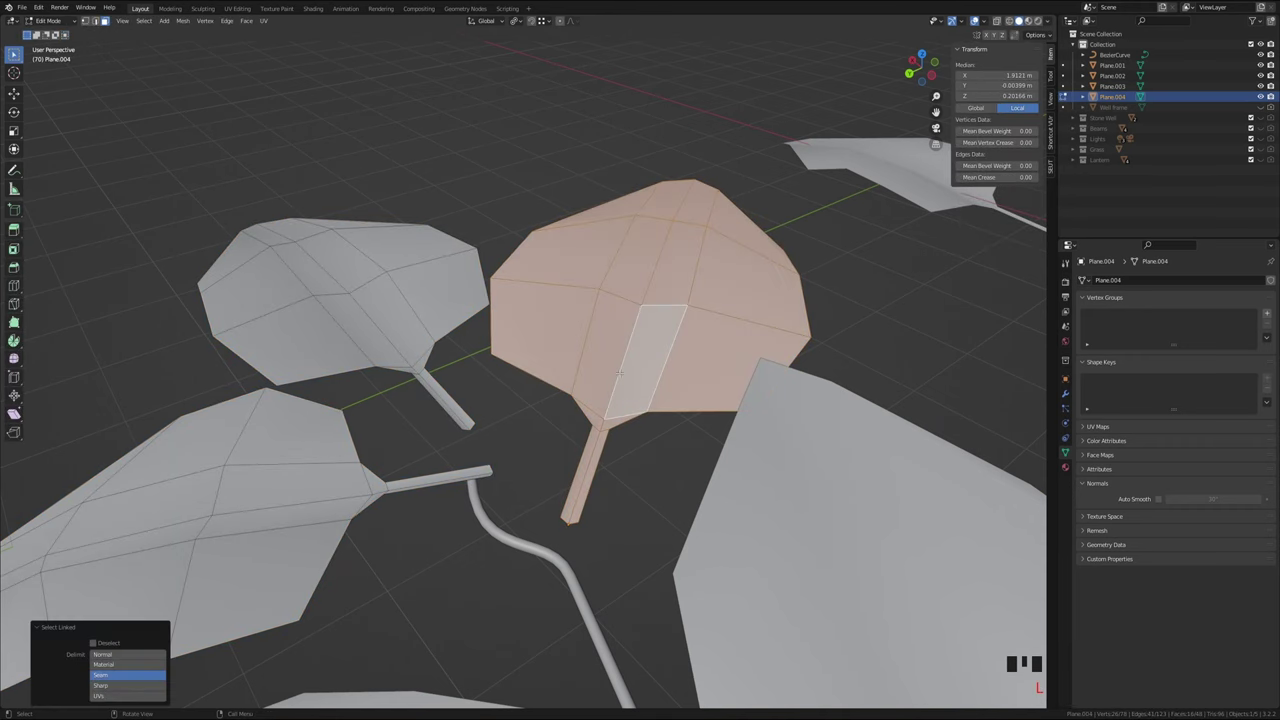
{"action": "key", "text": "g"}
{"action": "key", "text": "z"}
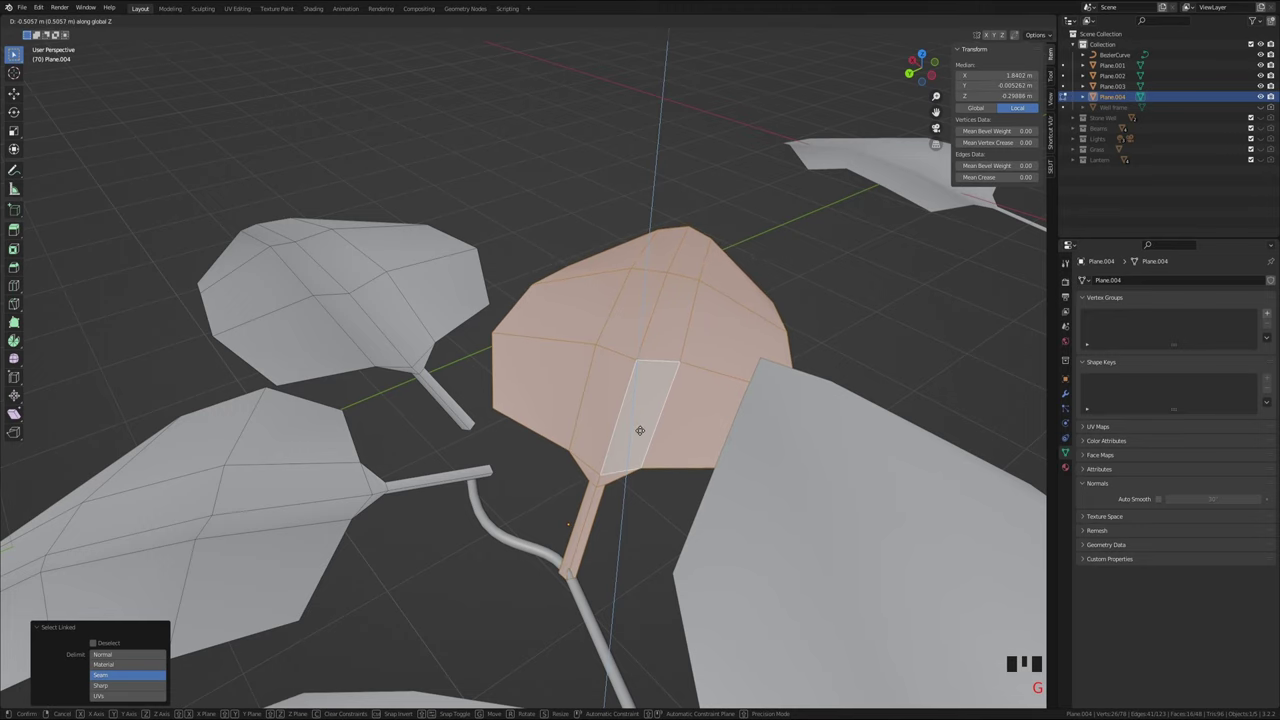
{"action": "left_click", "coordinate": [626, 430]}
Lower the lower-left and upper-left leaves along Z, then return to Object Mode
{"action": "left_click", "coordinate": [245, 497]}
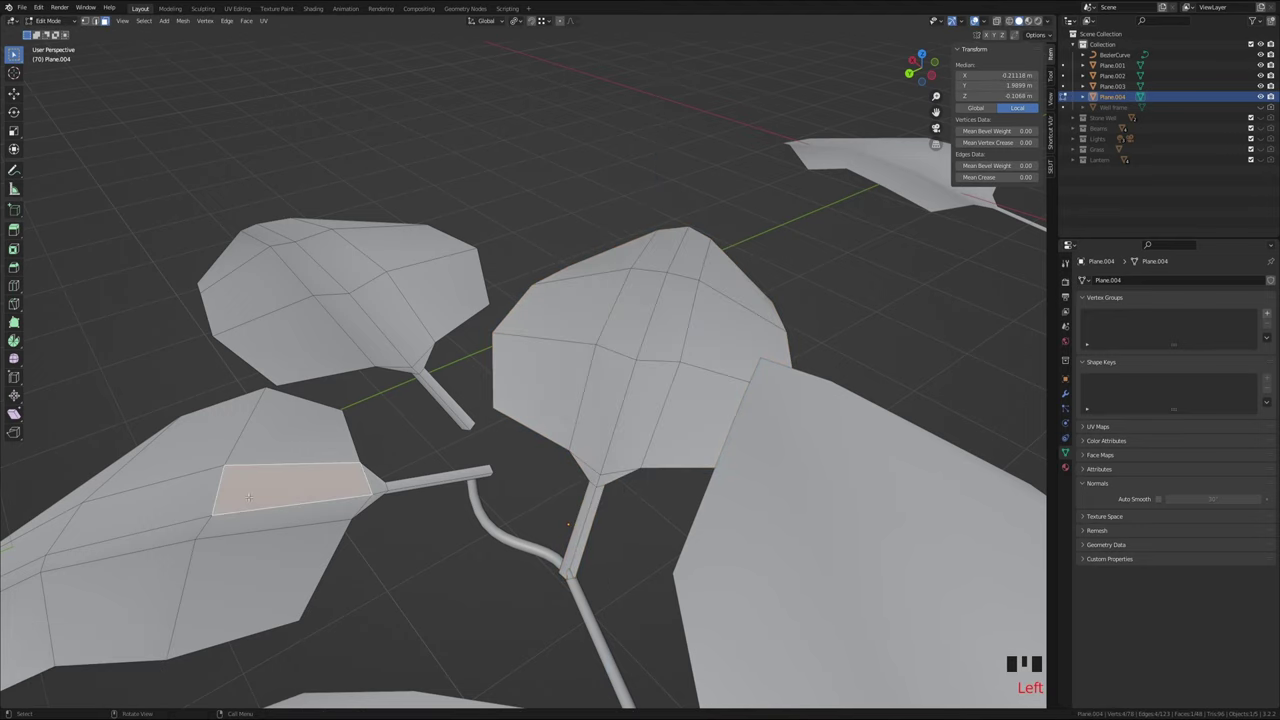
{"action": "key", "text": "ctrl+l"}
{"action": "key", "text": "g"}
{"action": "key", "text": "z"}
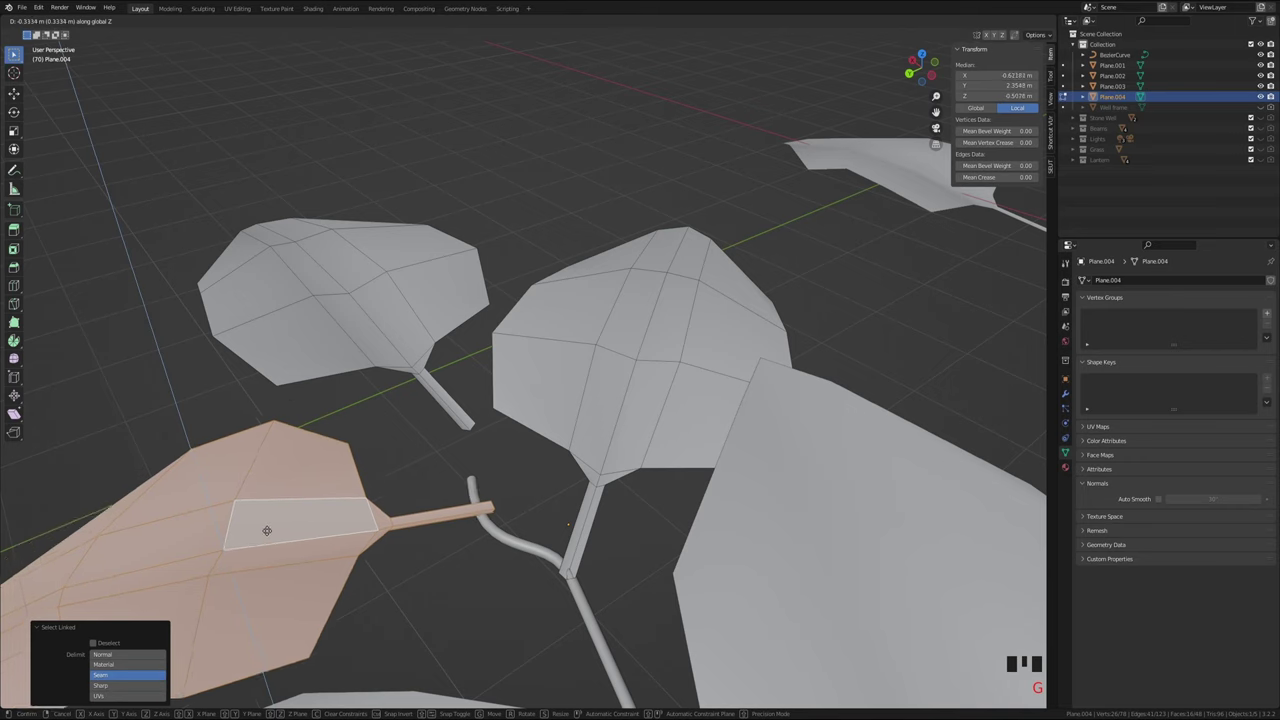
{"action": "left_click", "coordinate": [270, 545]}
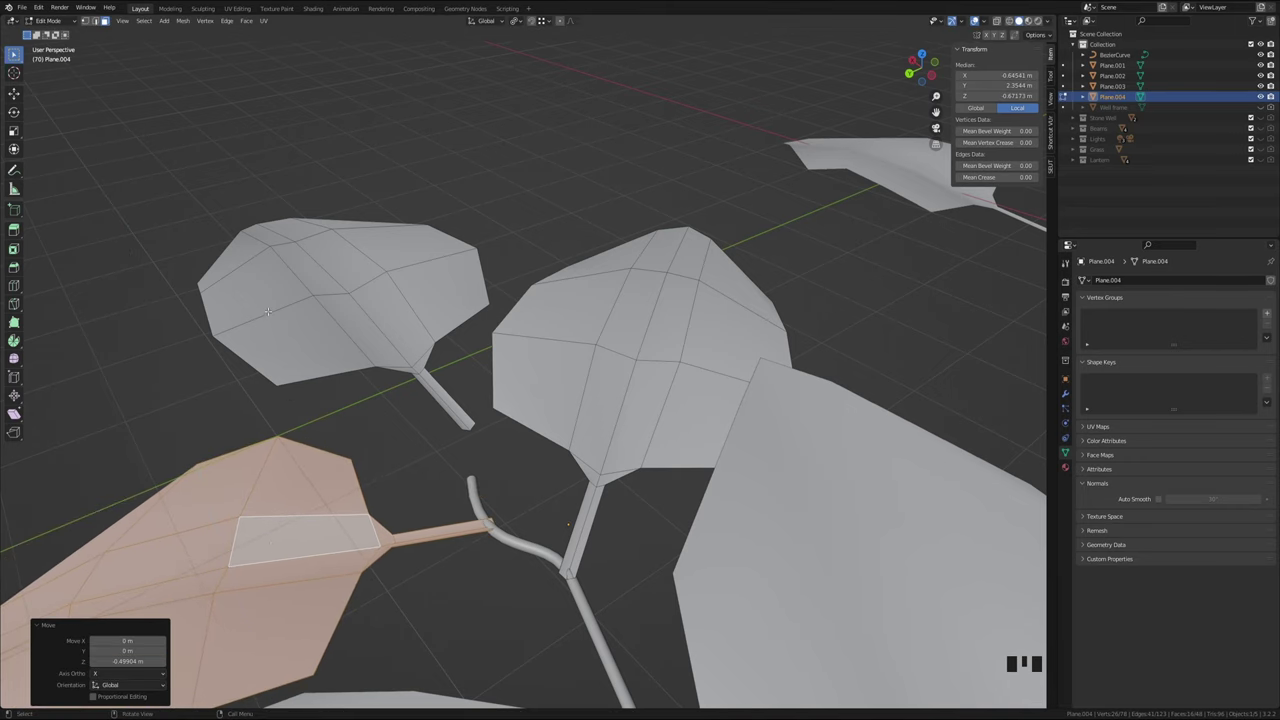
{"action": "left_click", "coordinate": [299, 263]}
{"action": "key", "text": "ctrl+l"}
{"action": "key", "text": "g"}
{"action": "key", "text": "z"}
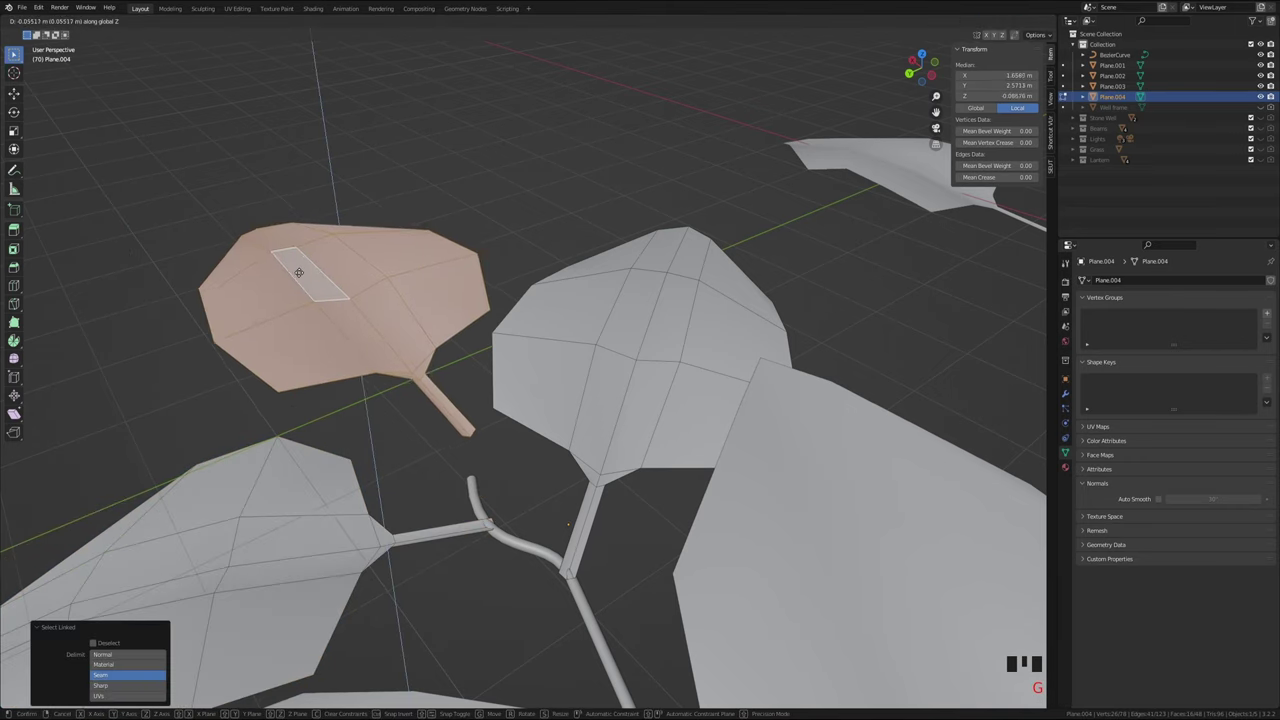
{"action": "left_click", "coordinate": [313, 310]}
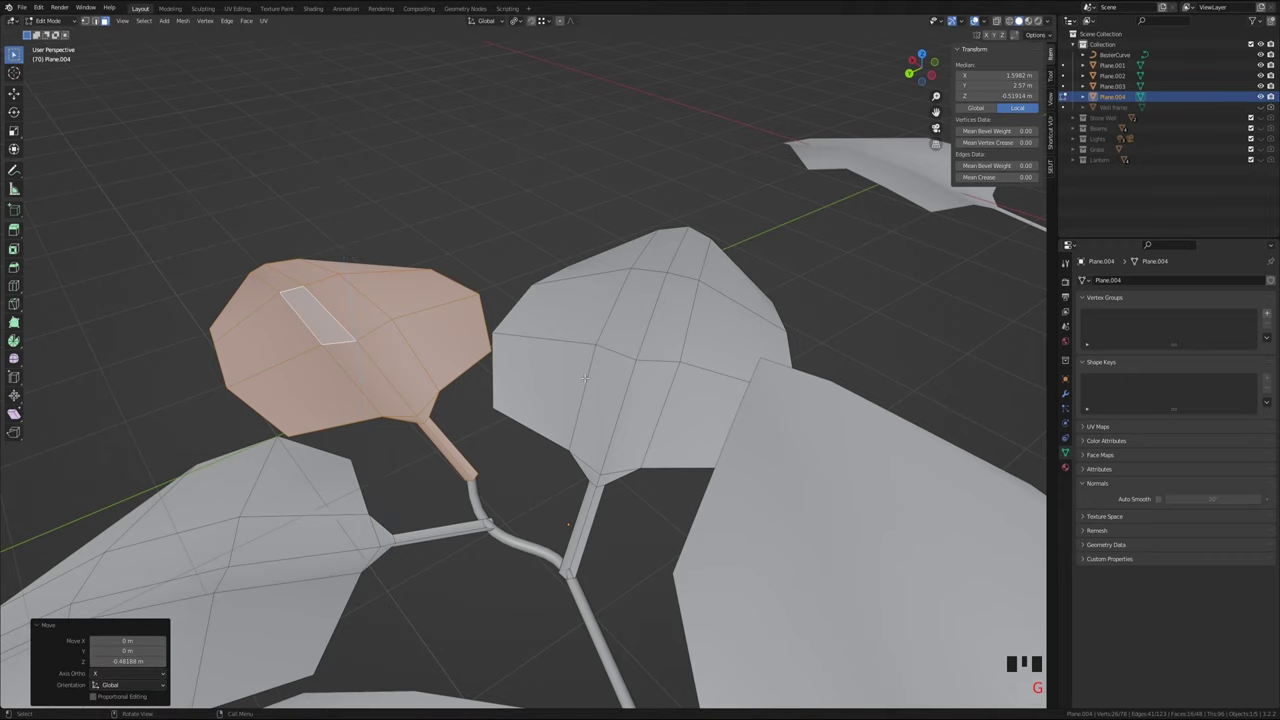
{"action": "scroll", "coordinate": [585, 377], "scroll_direction": "down", "scroll_amount": 6}
{"action": "middle_click_drag", "start_coordinate": [563, 383], "coordinate": [609, 430]}
{"action": "key", "text": "Tab"}
Frame the top of the vine and enter Edit Mode on its stem curve
{"action": "scroll", "coordinate": [599, 372], "scroll_direction": "down", "scroll_amount": 5}
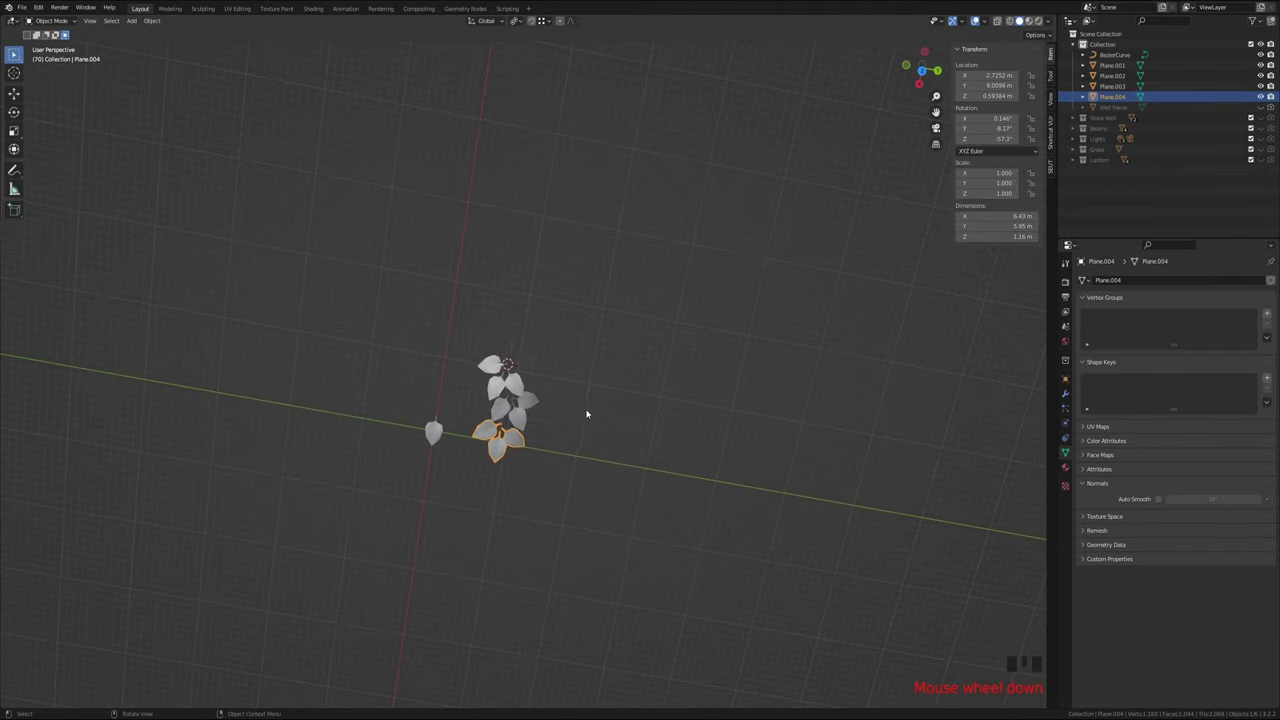
{"action": "scroll", "coordinate": [563, 389], "scroll_direction": "down", "scroll_amount": 6}
{"action": "scroll", "coordinate": [519, 389], "scroll_direction": "up", "scroll_amount": 2}
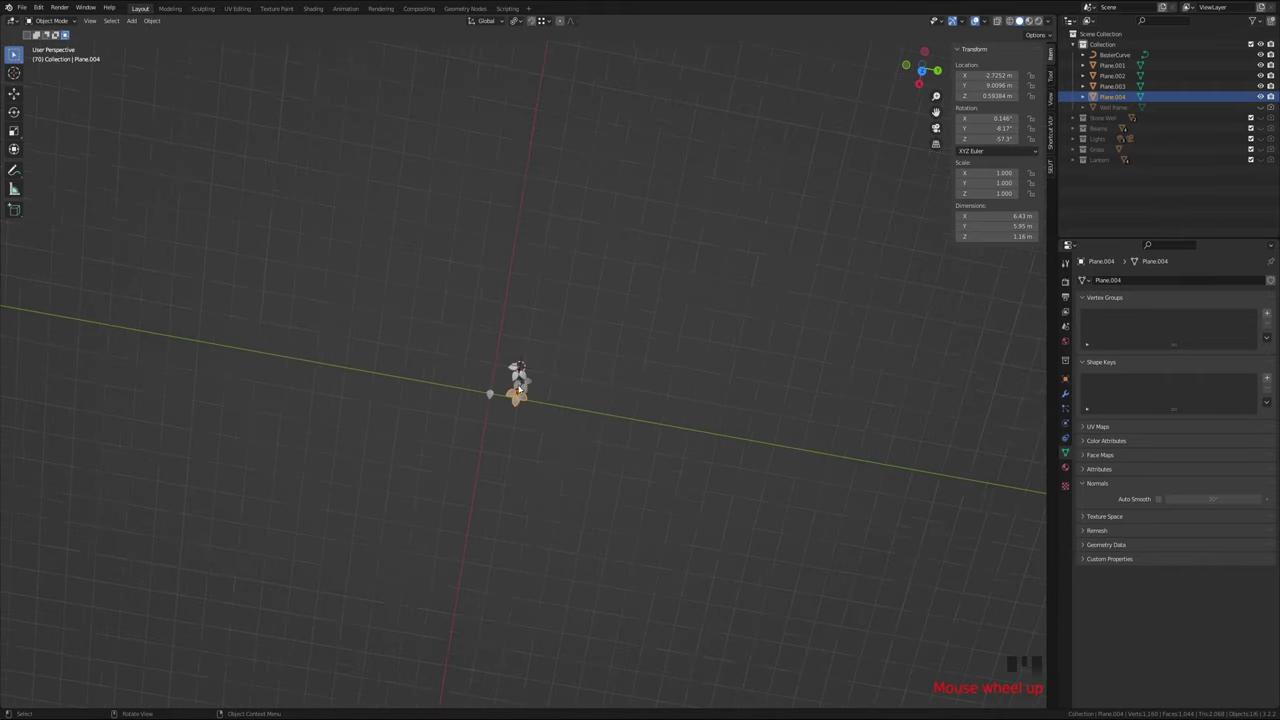
{"action": "scroll", "coordinate": [519, 389], "scroll_direction": "up", "scroll_amount": 8}
{"action": "scroll", "coordinate": [541, 404], "scroll_direction": "down", "scroll_amount": 2}
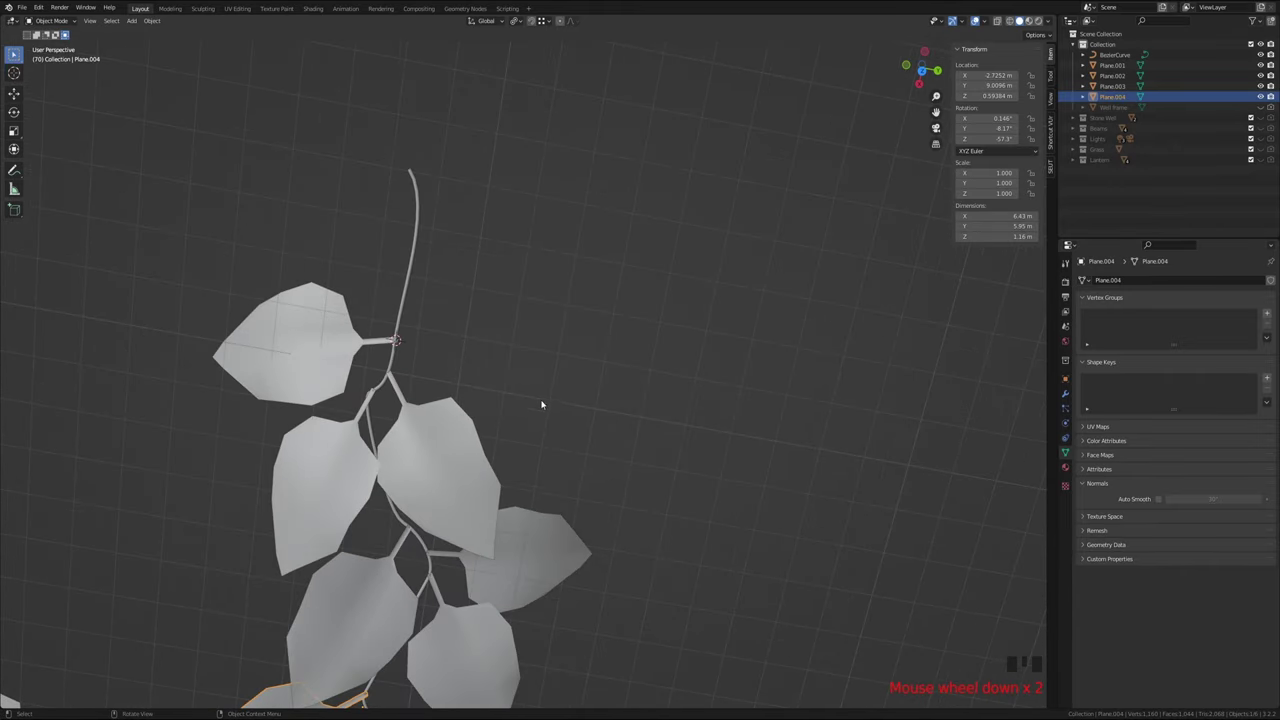
{"action": "middle_click_drag", "start_coordinate": [519, 382], "coordinate": [608, 449], "text": "shift"}
{"action": "scroll", "coordinate": [500, 250], "scroll_direction": "up", "scroll_amount": 3}
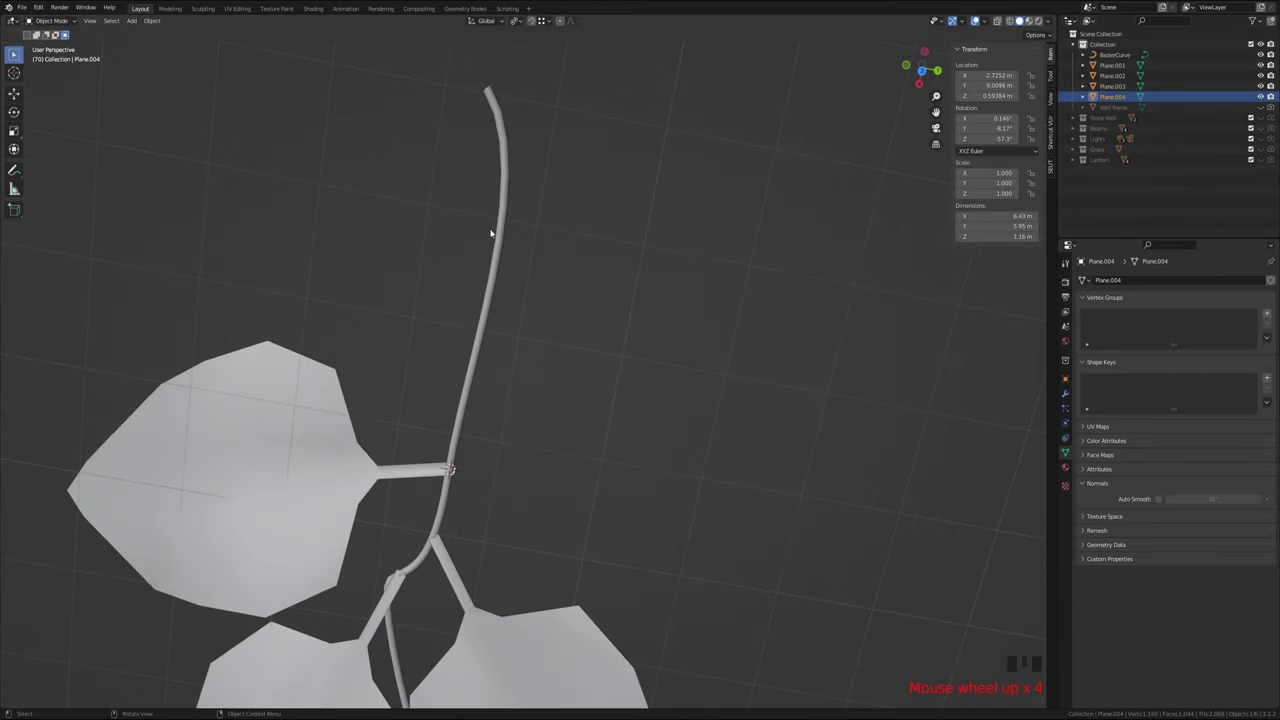
{"action": "middle_click_drag", "start_coordinate": [491, 229], "coordinate": [499, 264], "text": "shift"}
{"action": "left_click", "coordinate": [520, 290]}
{"action": "key", "text": "Tab"}
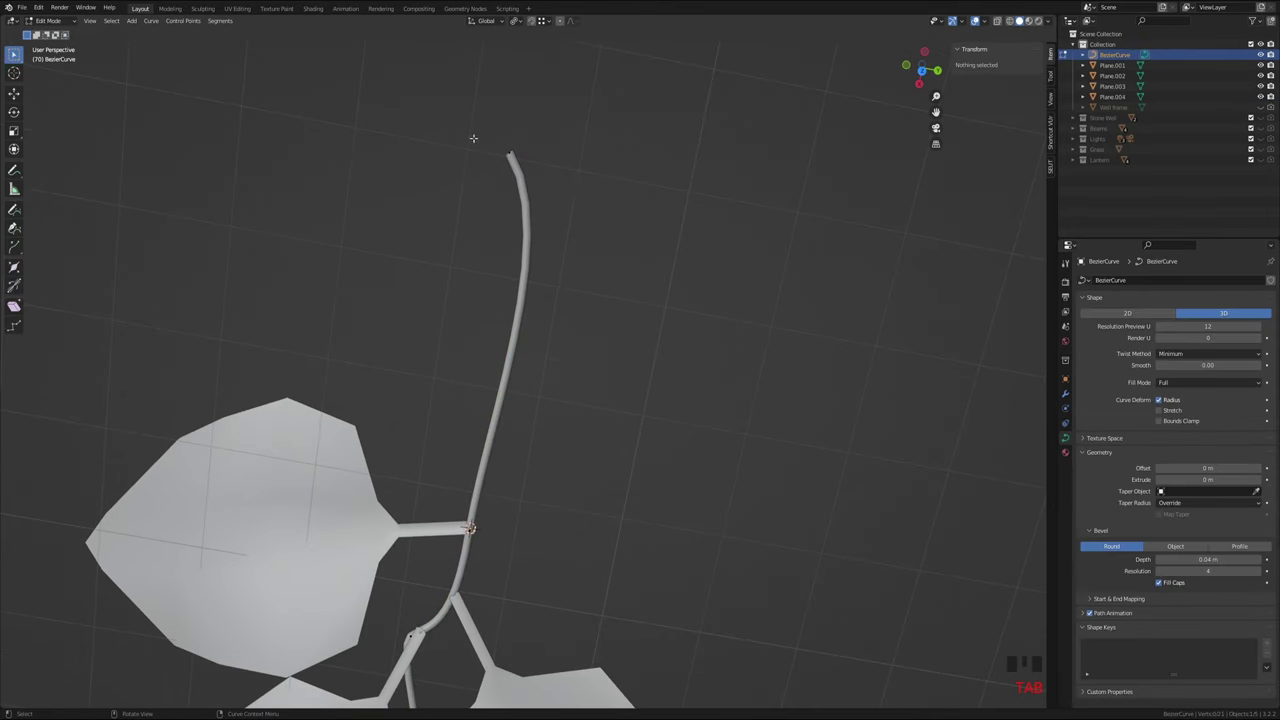
Reshape the top control point by moving and rotating it, with handles shrunk to 0.421
{"action": "left_click", "coordinate": [509, 156]}
{"action": "key", "text": "s"}
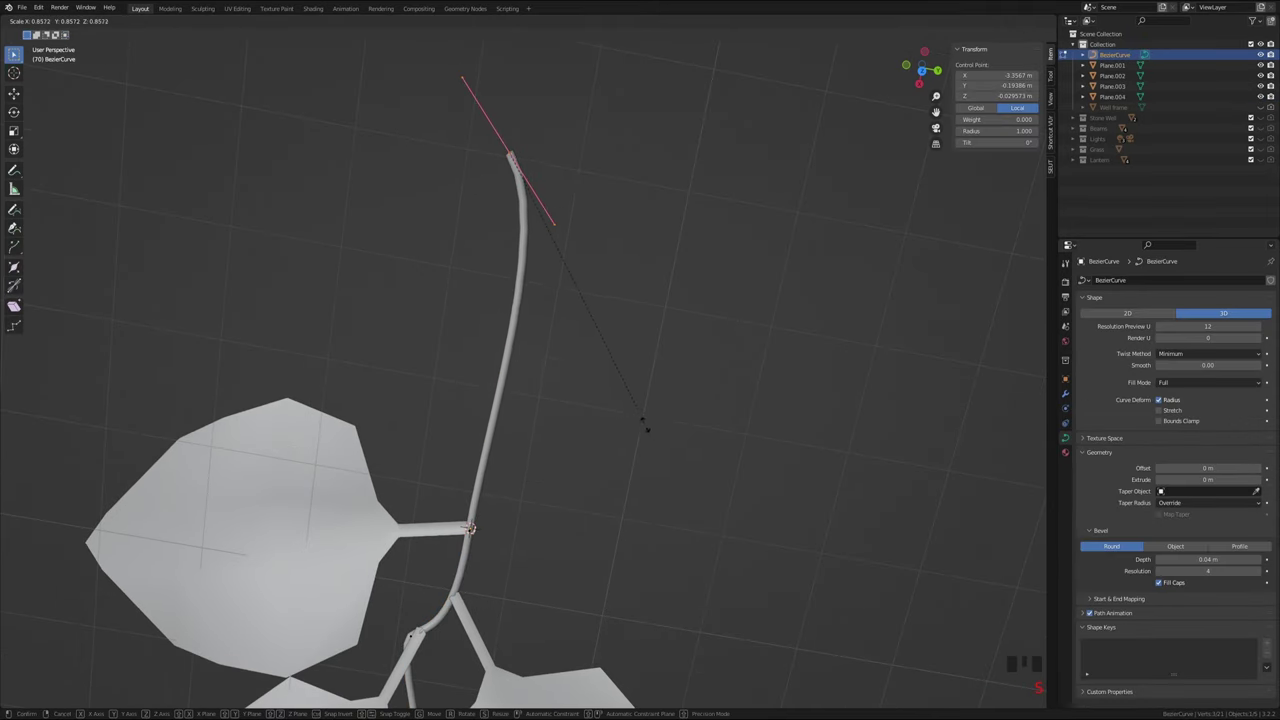
{"action": "left_click", "coordinate": [591, 326]}
{"action": "key", "text": "g"}
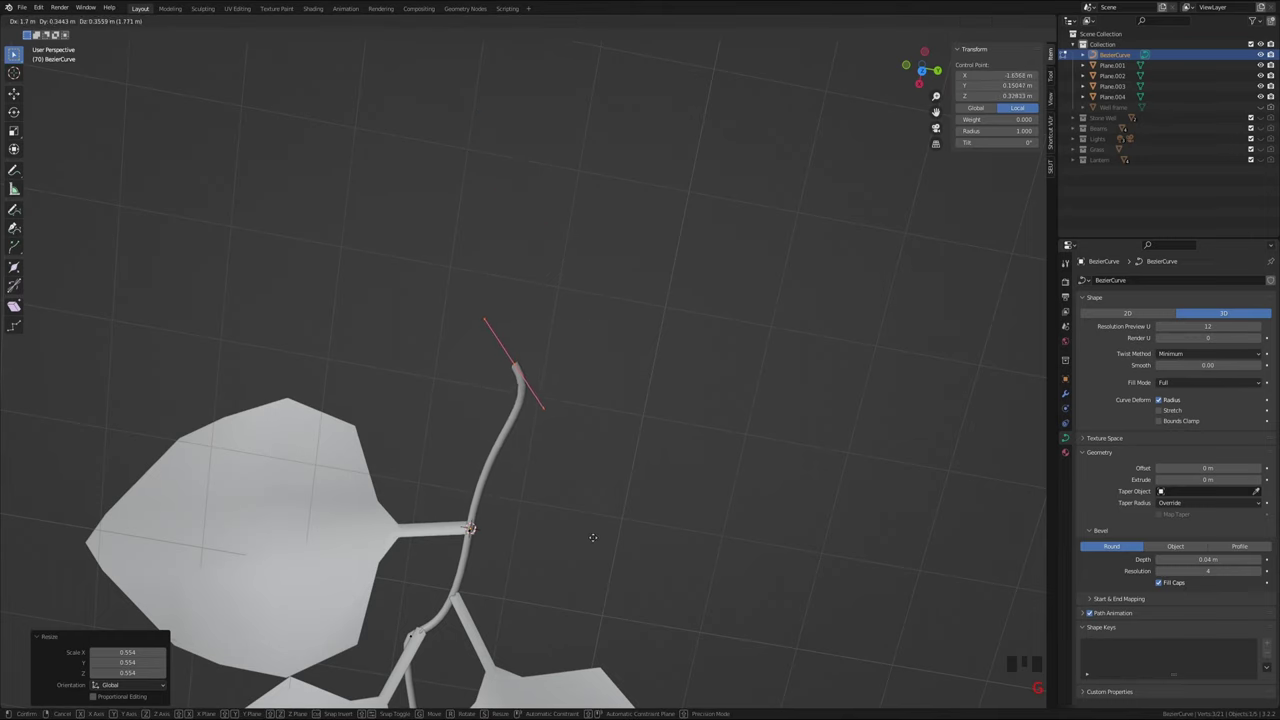
{"action": "left_click", "coordinate": [585, 522]}
{"action": "key", "text": "r"}
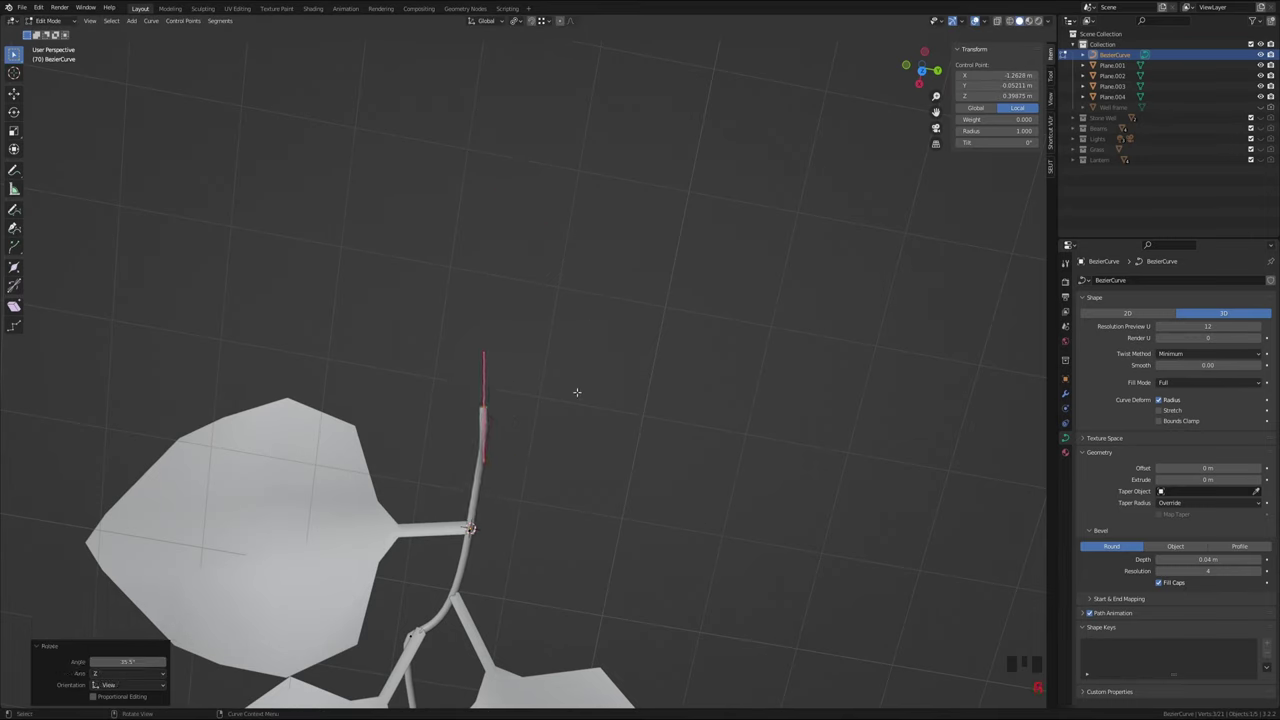
{"action": "key", "text": "g"}
{"action": "left_click", "coordinate": [588, 512]}
{"action": "key", "text": "s"}
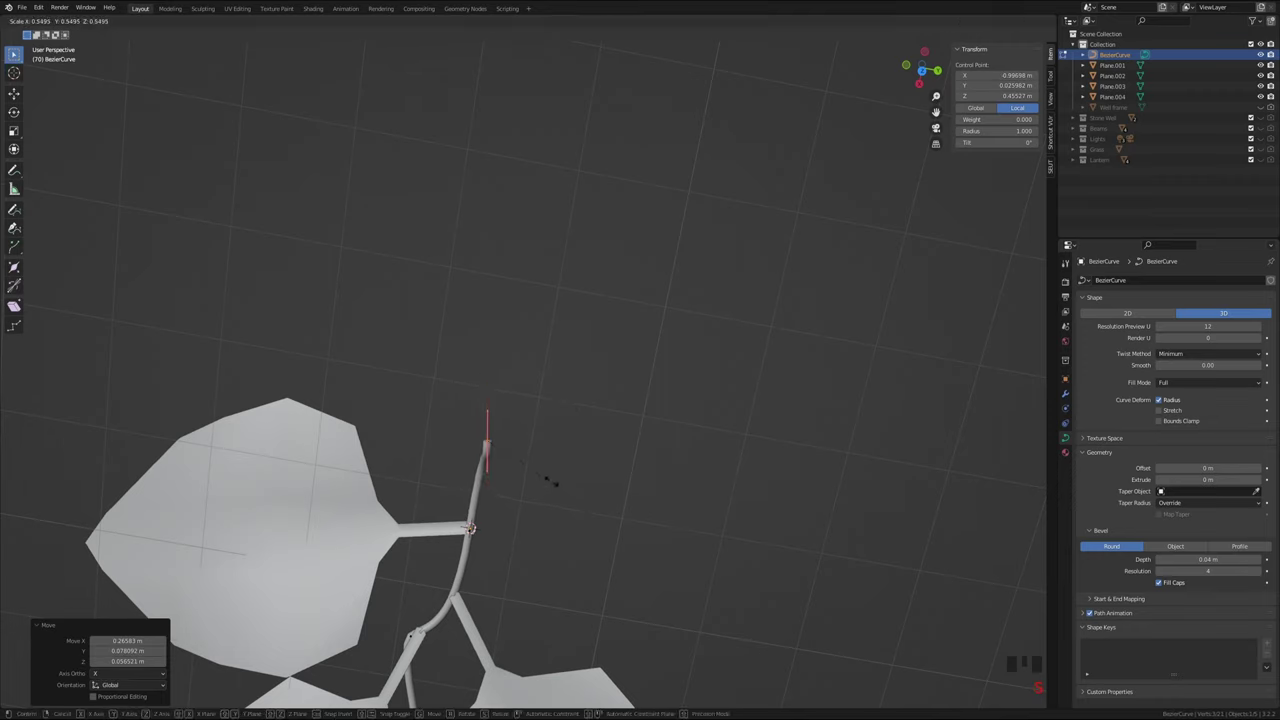
{"action": "left_click", "coordinate": [538, 470]}
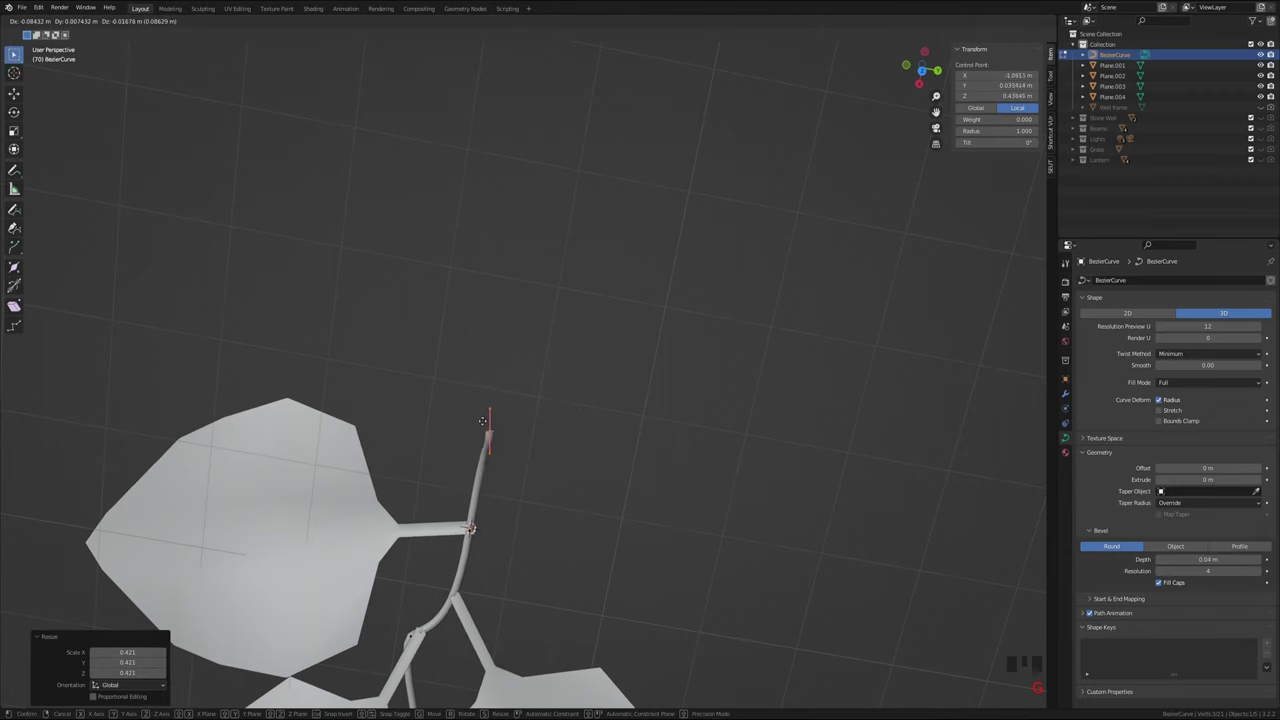
Shrink and reposition the branch-junction control point so the stem meets the upper leaves
{"action": "left_click", "coordinate": [472, 530]}
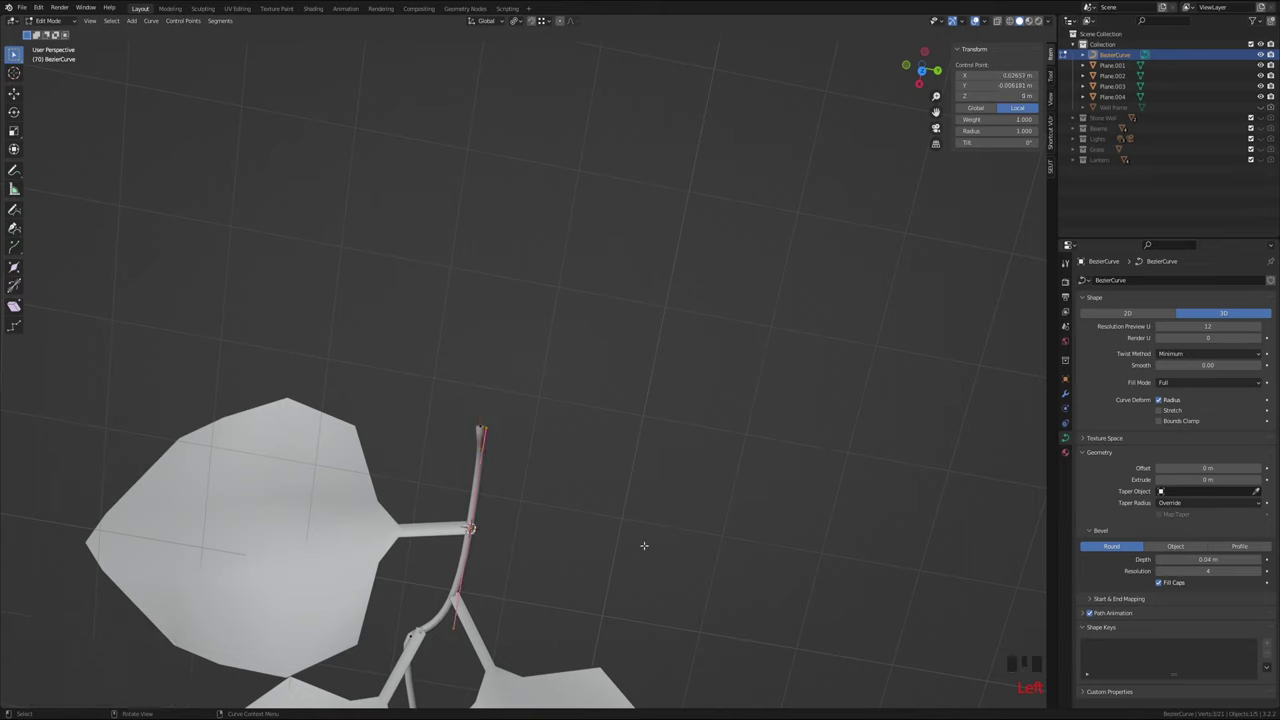
{"action": "key", "text": "s"}
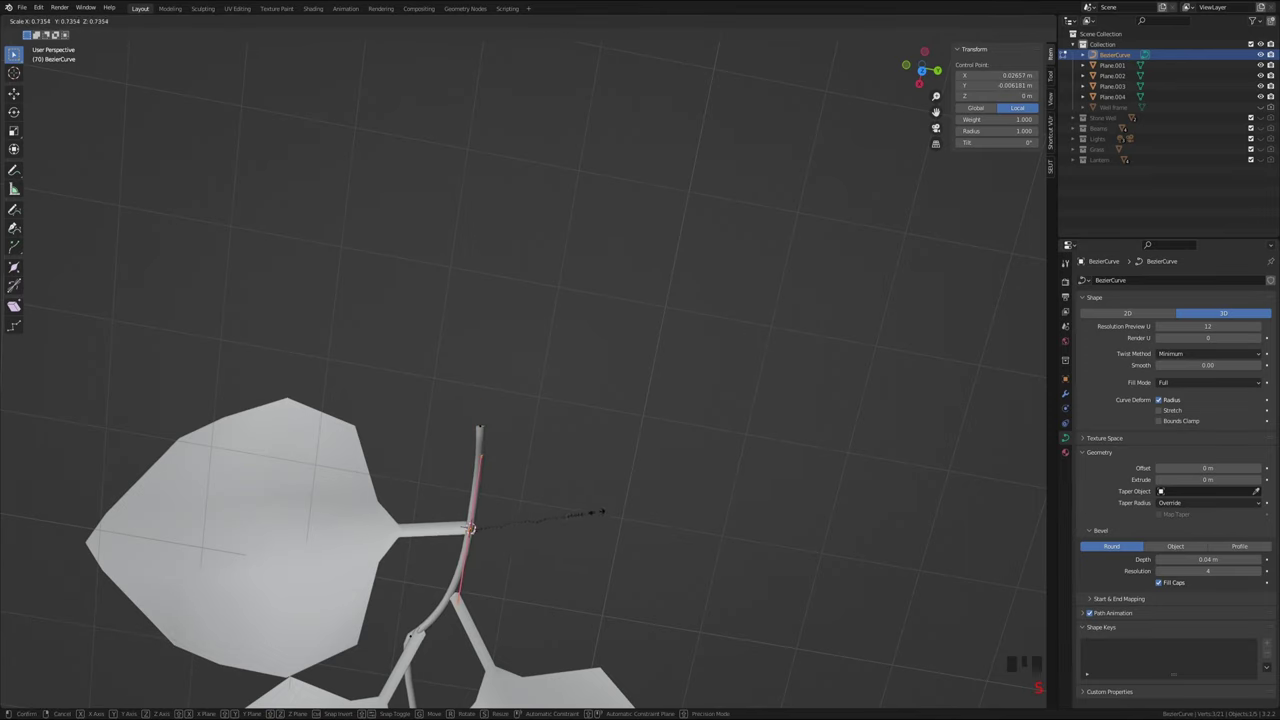
{"action": "left_click", "coordinate": [588, 515]}
{"action": "key", "text": "g"}
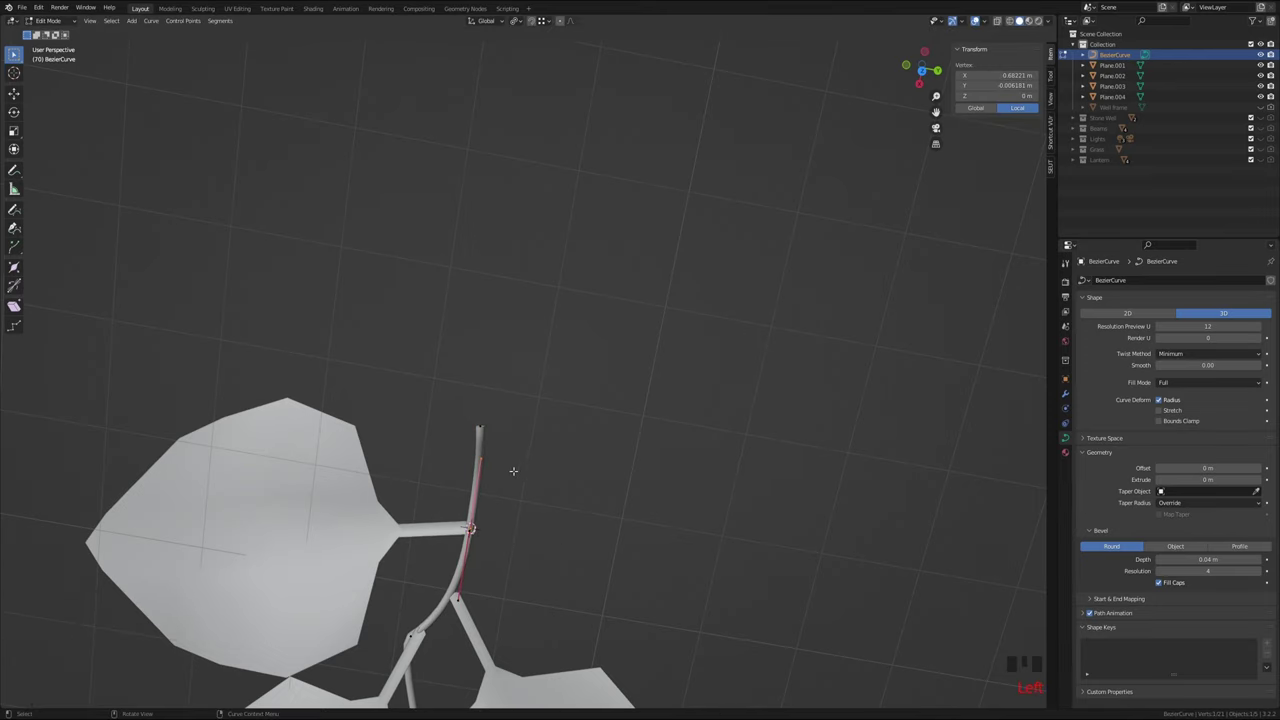
{"action": "left_click", "coordinate": [494, 486]}
{"action": "key", "text": "g"}
{"action": "left_click", "coordinate": [494, 477]}
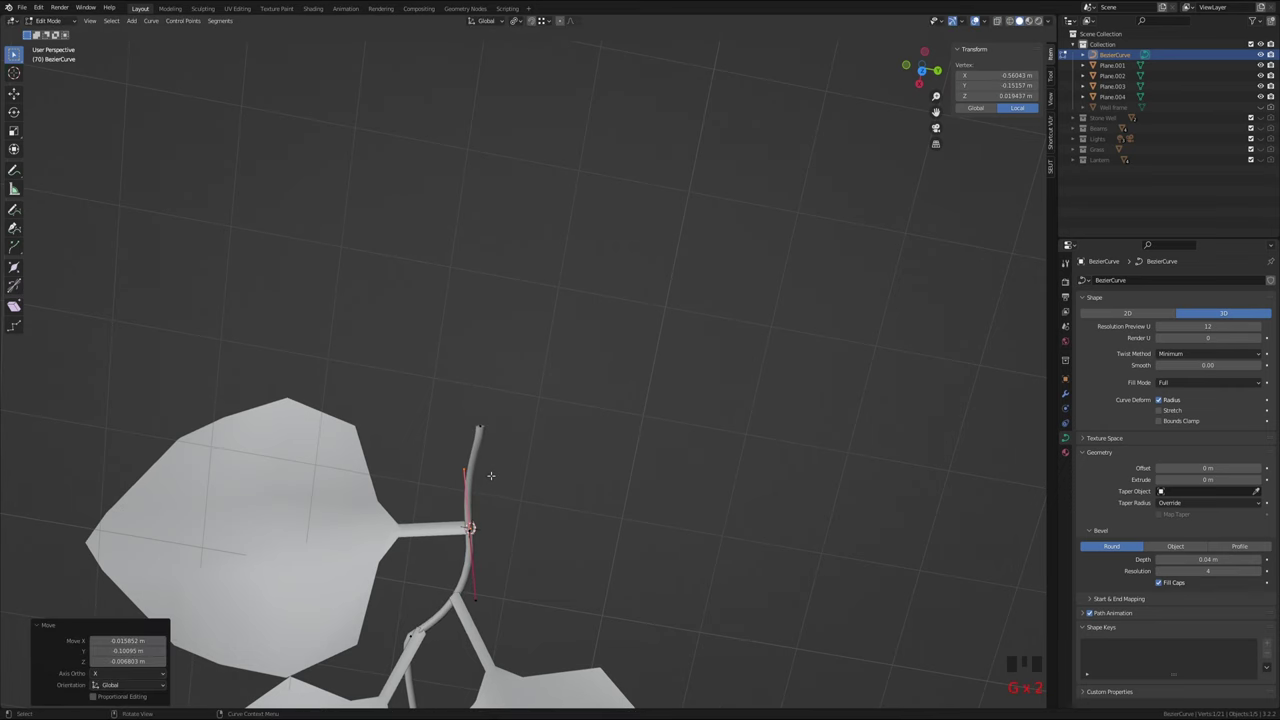
{"action": "left_click", "coordinate": [520, 503]}
{"action": "scroll", "coordinate": [533, 476], "scroll_direction": "down", "scroll_amount": 7}
Inspect the reshaped vine from several angles and return to Object Mode
{"action": "scroll", "coordinate": [547, 480], "scroll_direction": "down", "scroll_amount": 3, "text": "shift"}
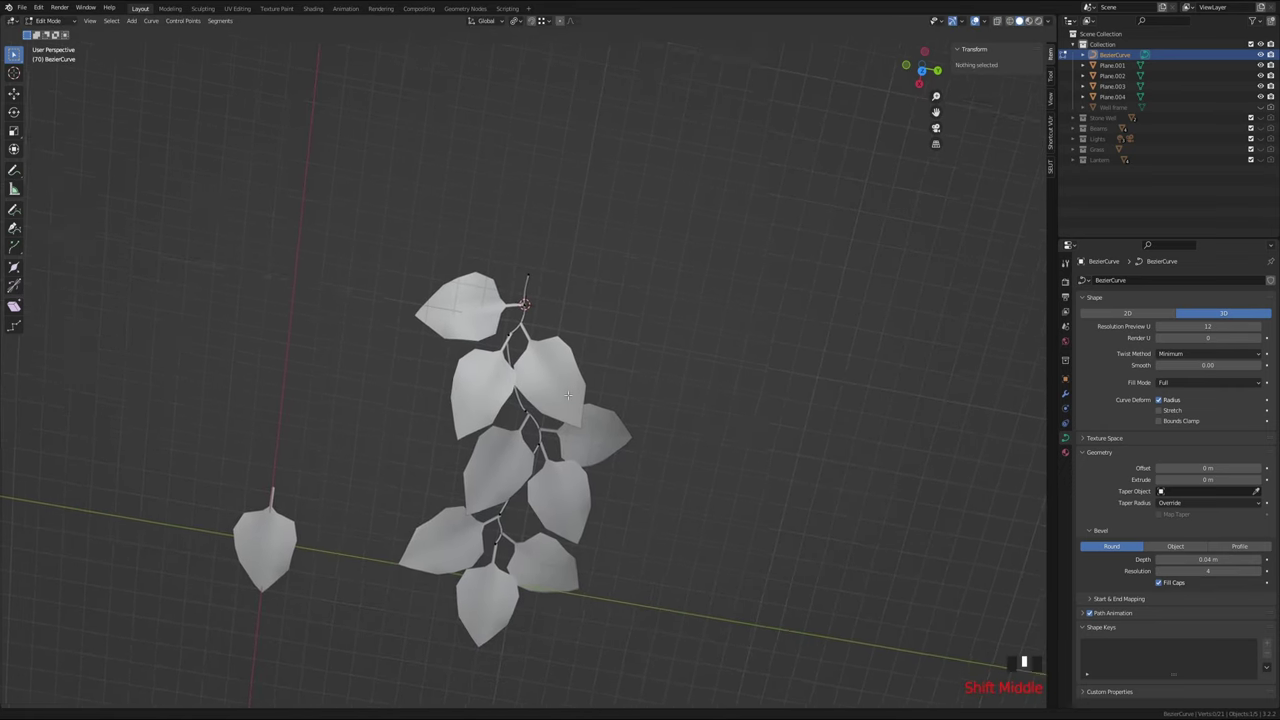
{"action": "scroll", "coordinate": [574, 484], "scroll_direction": "down", "scroll_amount": 1}
{"action": "middle_click_drag", "start_coordinate": [592, 517], "coordinate": [606, 486]}
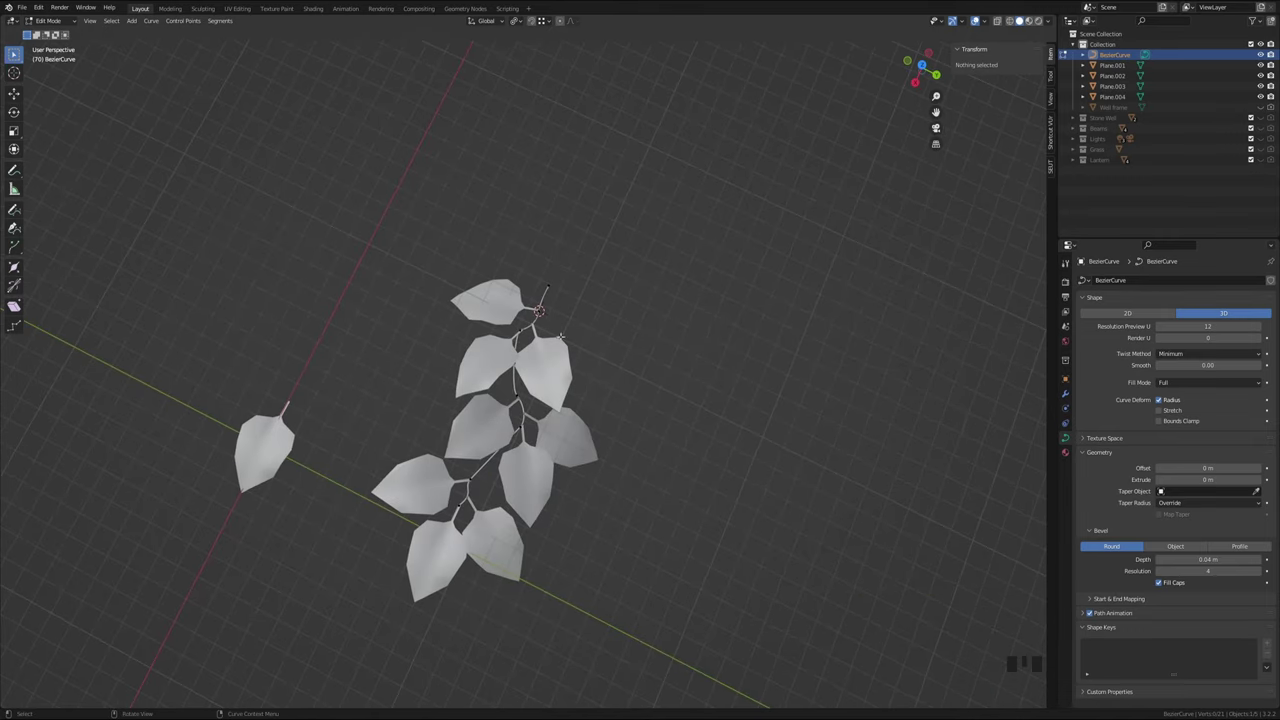
{"action": "middle_click_drag", "start_coordinate": [561, 337], "coordinate": [547, 377]}
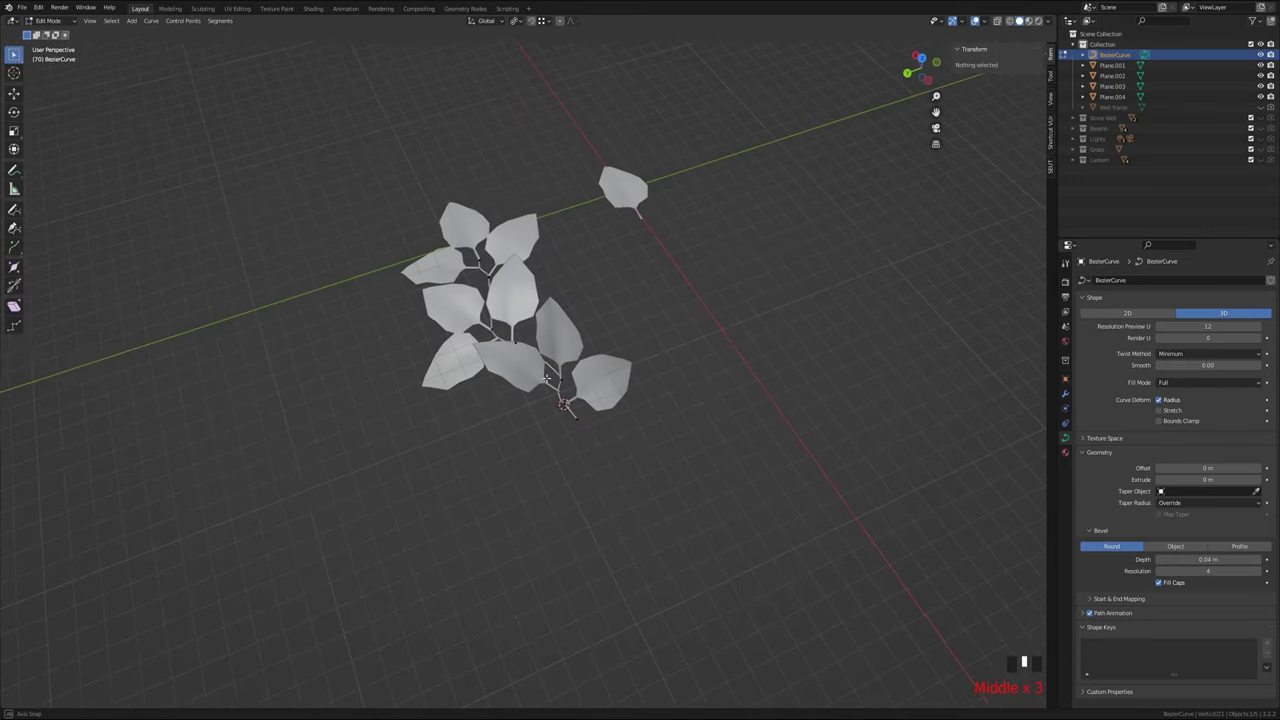
{"action": "scroll", "coordinate": [520, 416], "scroll_direction": "up", "scroll_amount": 7}
{"action": "middle_click_drag", "start_coordinate": [518, 507], "coordinate": [563, 469], "text": "shift"}
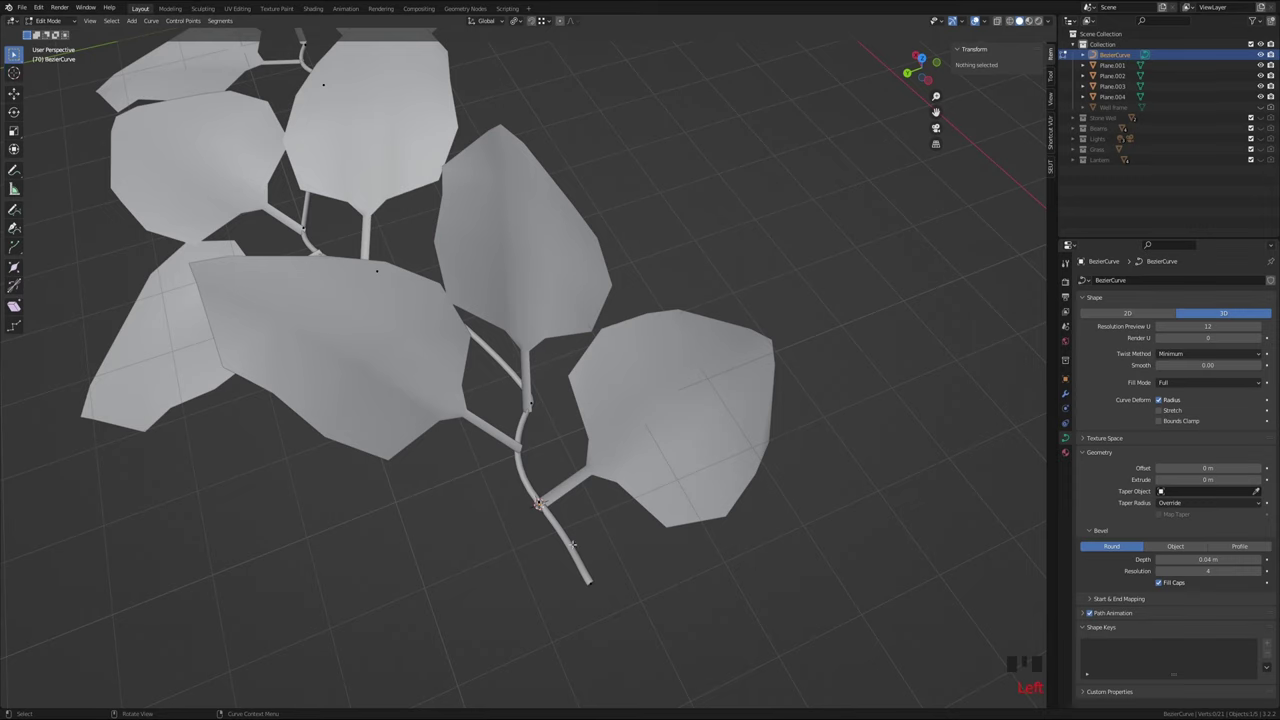
{"action": "key", "text": "Tab"}
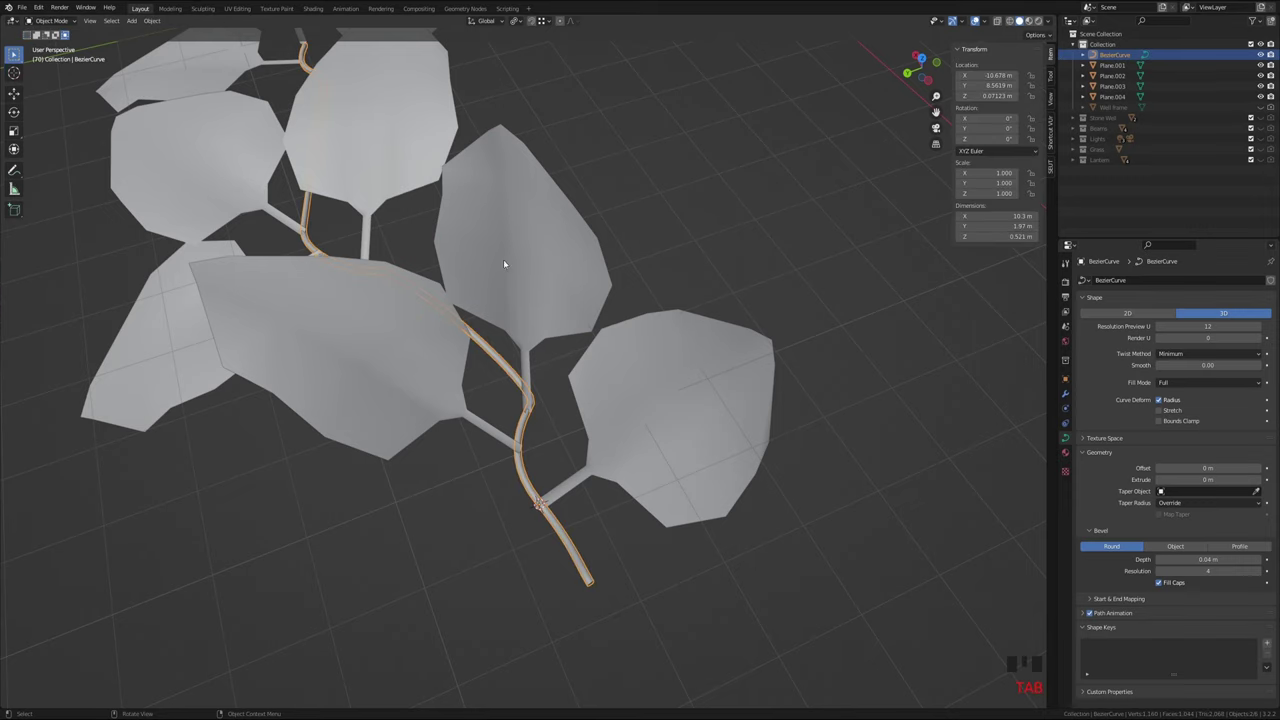
{"action": "middle_click_drag", "start_coordinate": [563, 386], "coordinate": [632, 384], "text": "shift"}
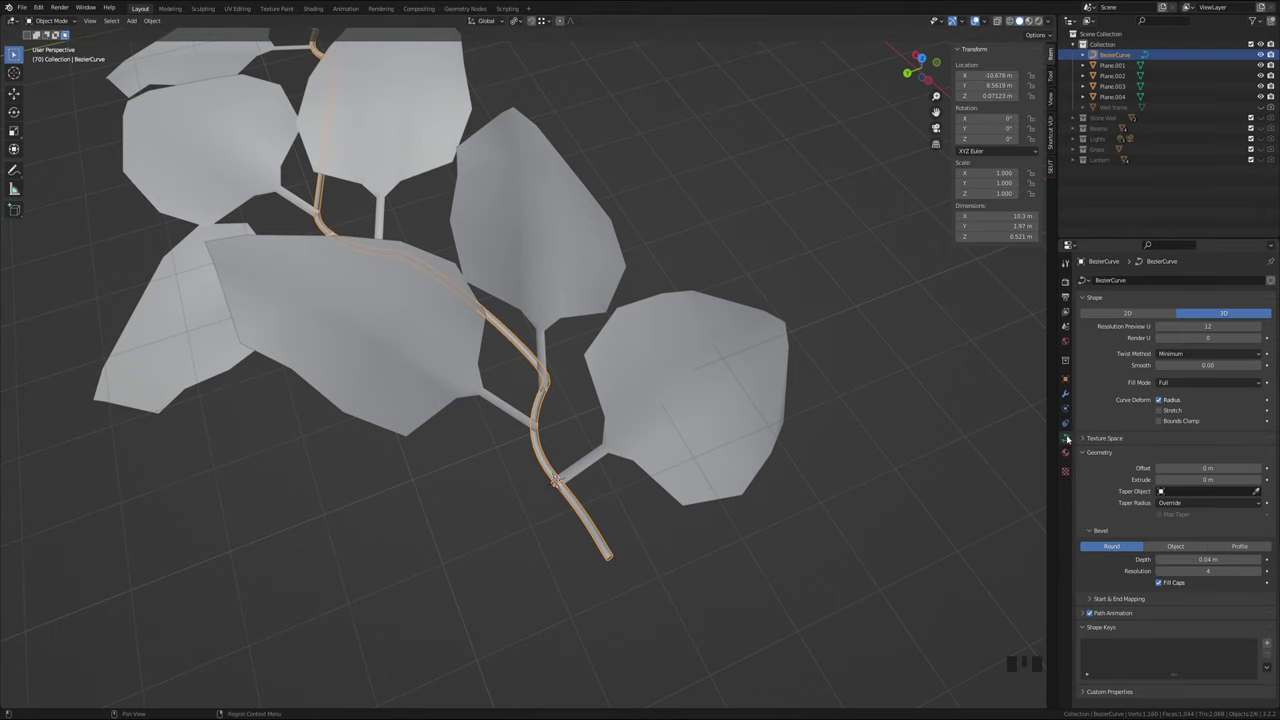
{"action": "middle_click_drag", "start_coordinate": [682, 545], "coordinate": [650, 440], "text": "shift"}
{"action": "scroll", "coordinate": [606, 398], "scroll_direction": "up", "scroll_amount": 5}
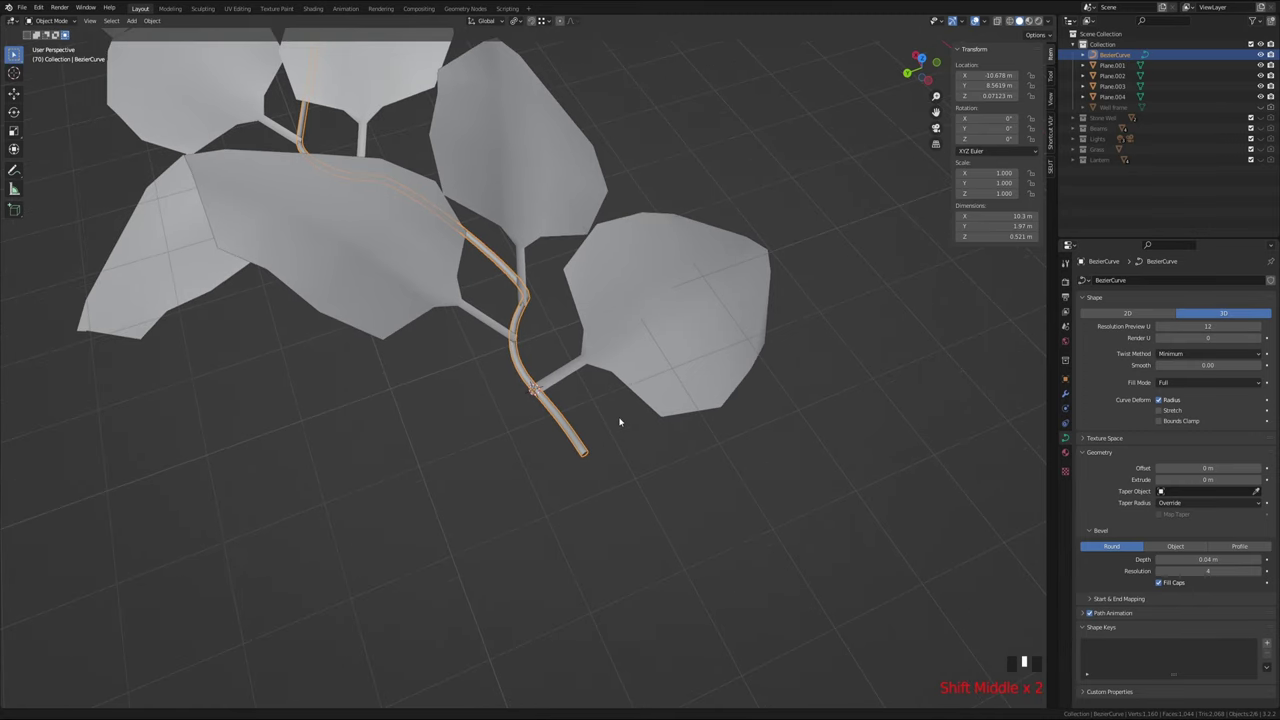
{"action": "right_click", "coordinate": [568, 444]}
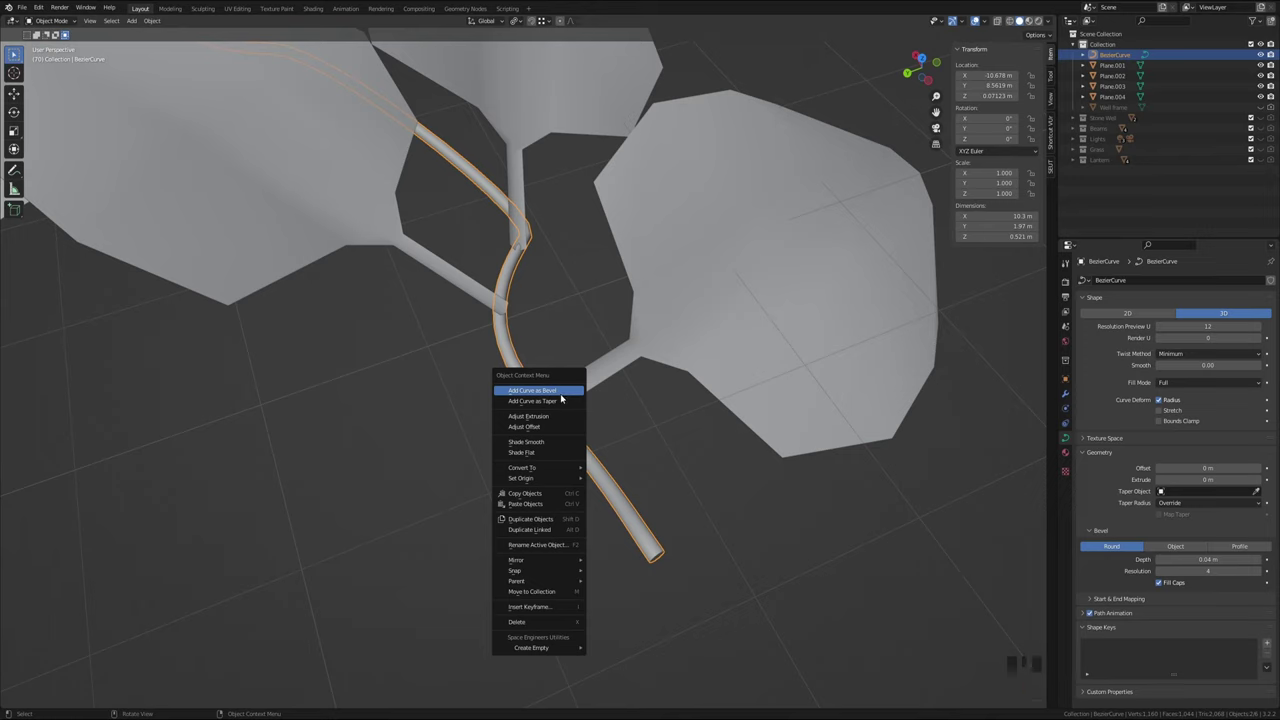
Convert the stem curve to a mesh and edit the tube's geometry
{"action": "mouse_move", "coordinate": [522, 472]}
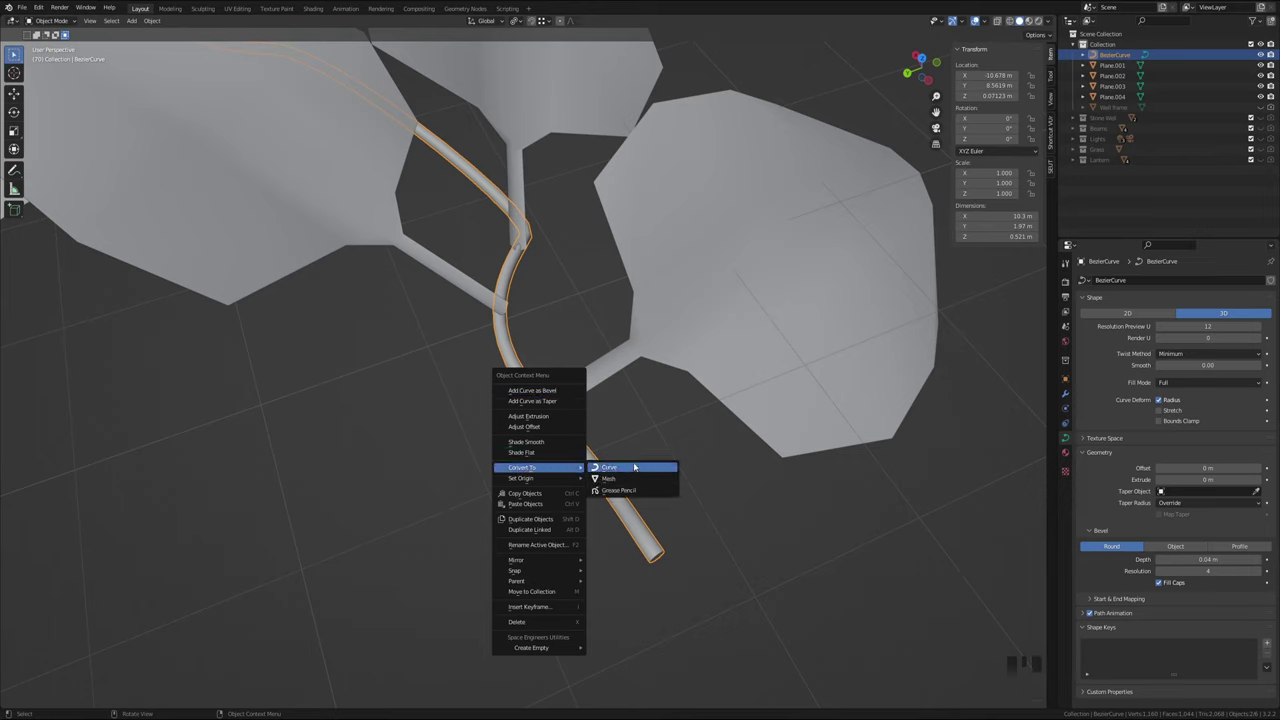
{"action": "left_click", "coordinate": [612, 479]}
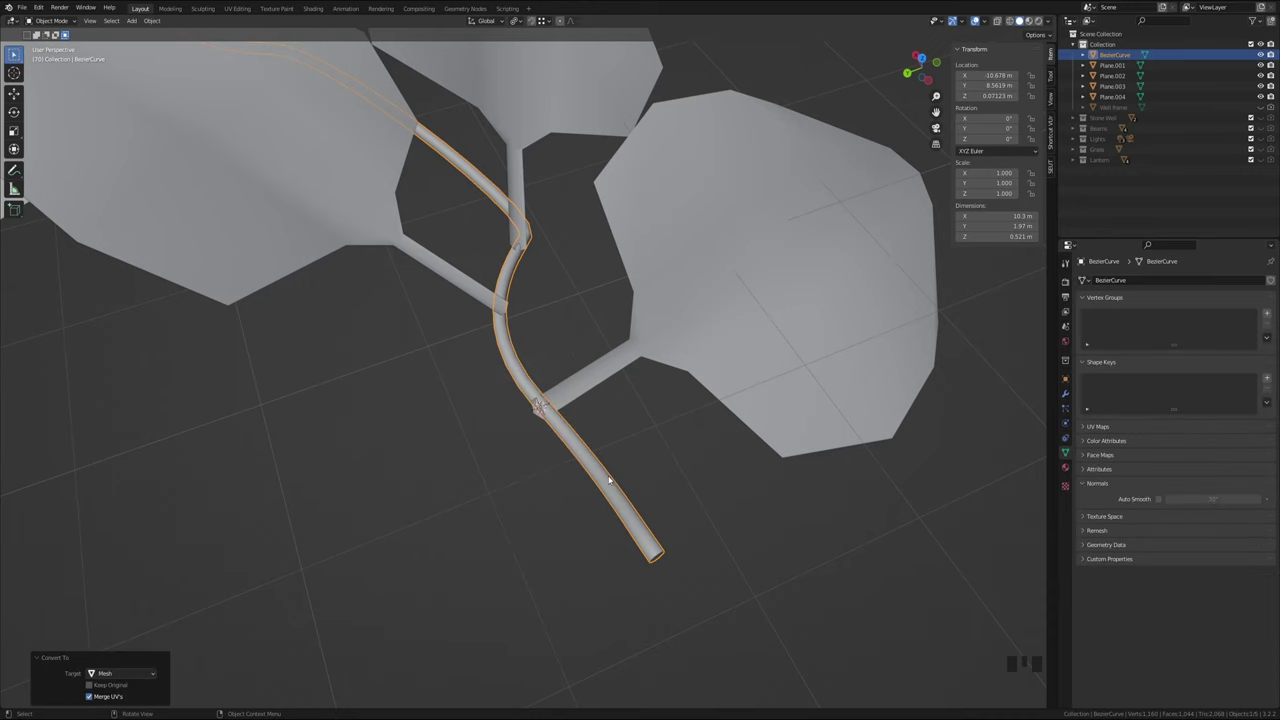
{"action": "scroll", "coordinate": [591, 480], "scroll_direction": "up", "scroll_amount": 4}
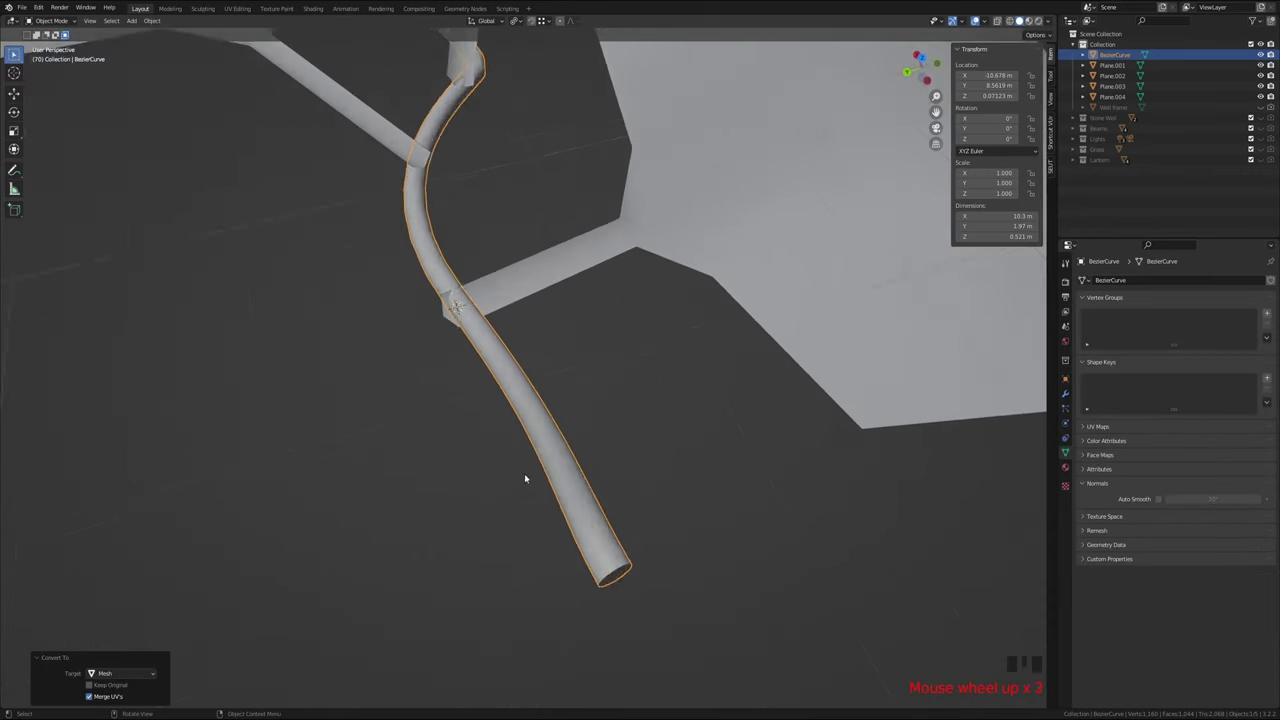
{"action": "scroll", "coordinate": [491, 440], "scroll_direction": "down", "scroll_amount": 6}
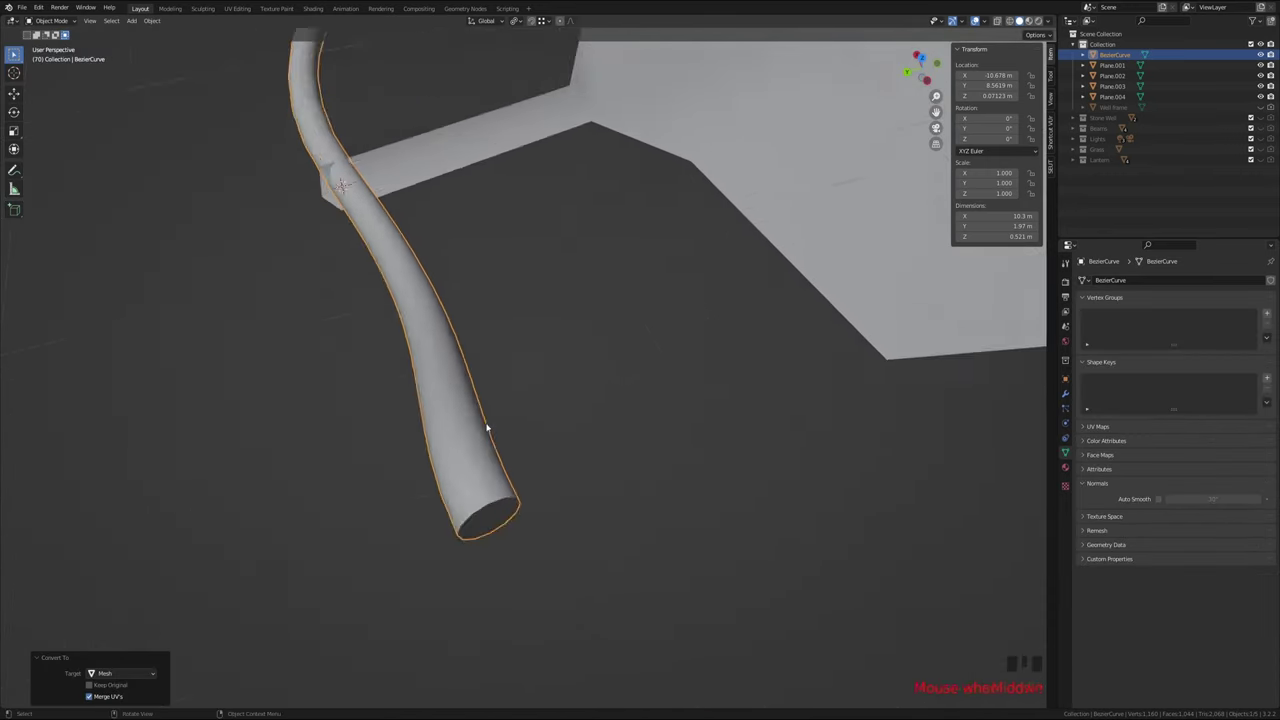
{"action": "middle_click_drag", "start_coordinate": [491, 428], "coordinate": [503, 440], "text": "shift"}
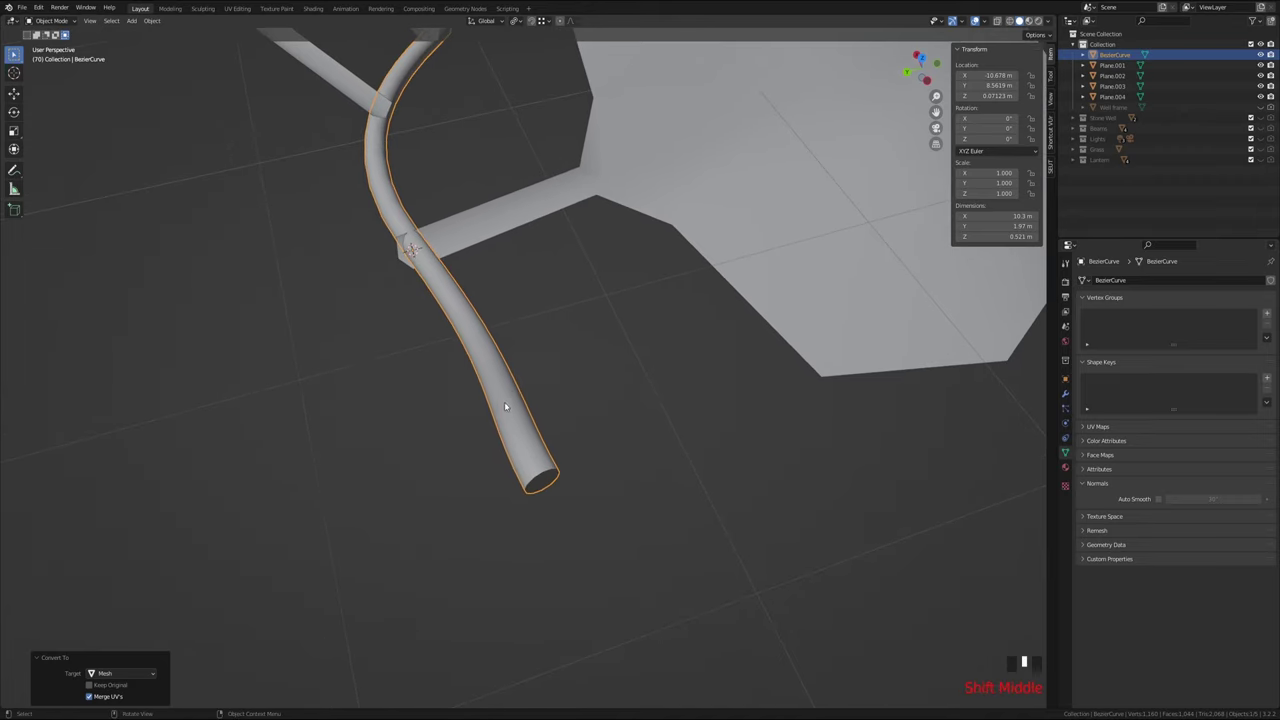
{"action": "key", "text": "Tab"}
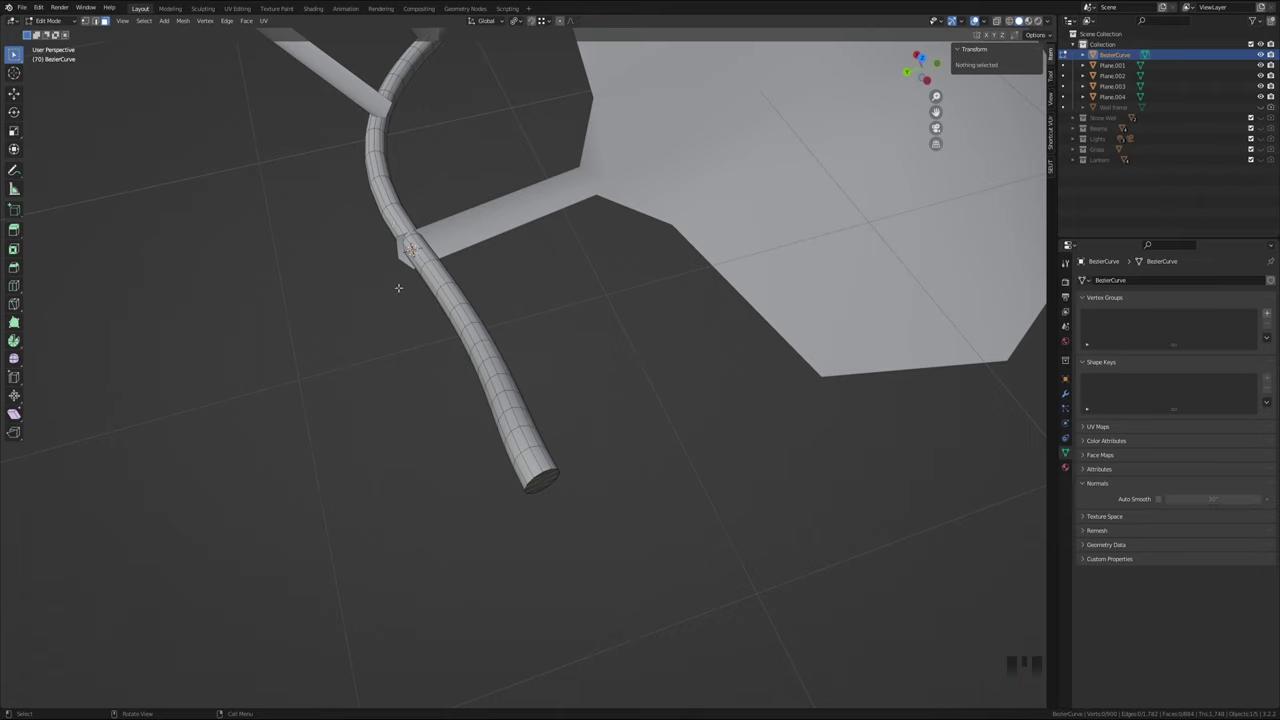
Select the lower stem tube from a single face down to its end cap
{"action": "left_click", "coordinate": [503, 436]}
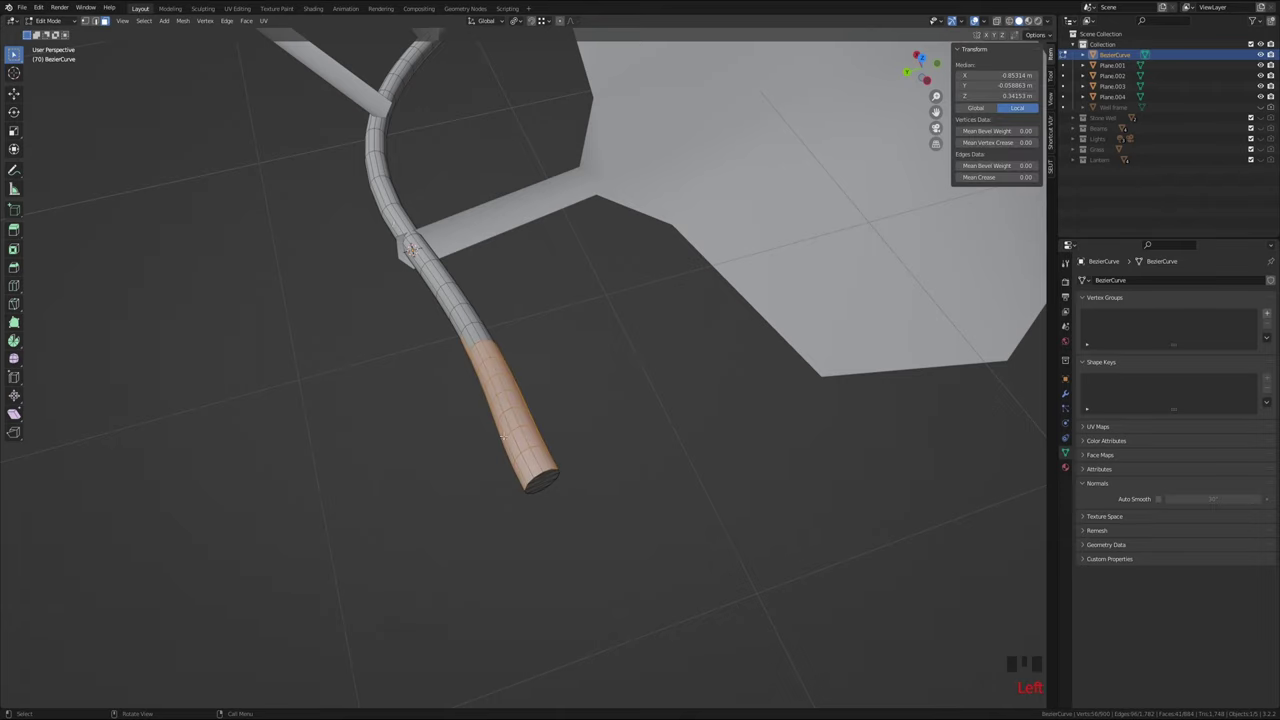
{"action": "left_click", "coordinate": [489, 384]}
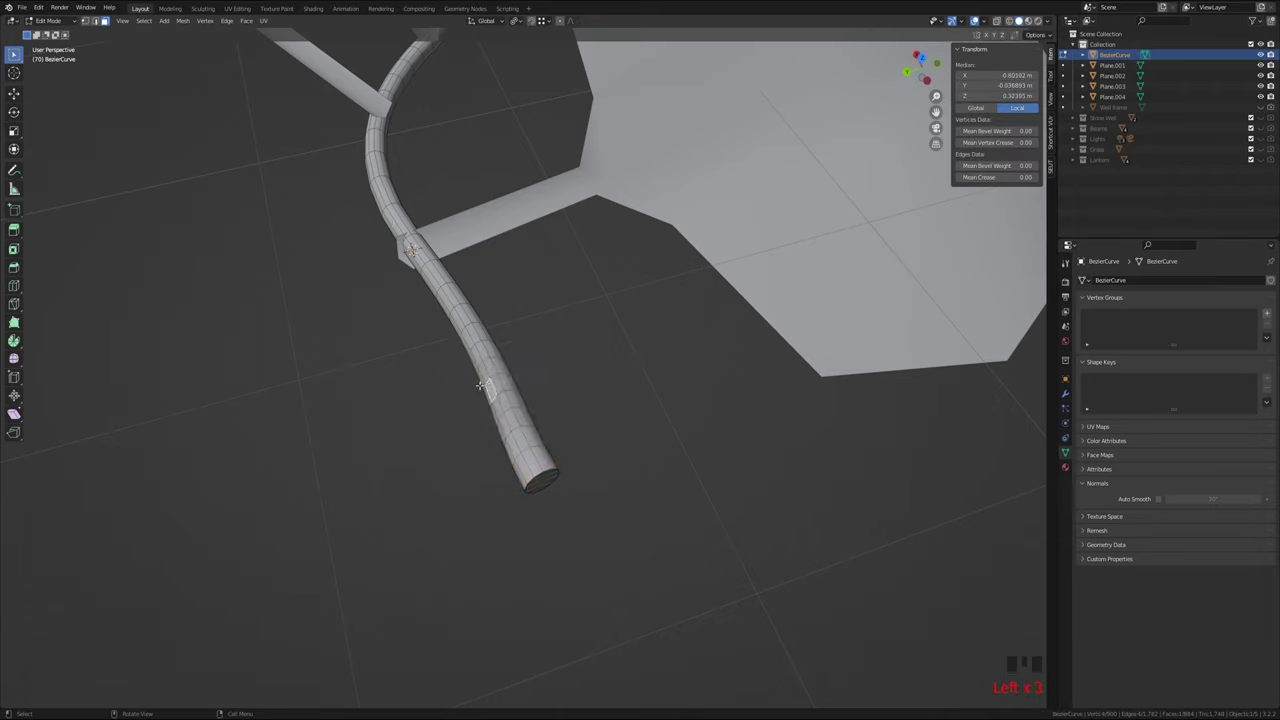
{"action": "left_click", "coordinate": [541, 479]}
{"action": "scroll", "coordinate": [543, 383], "scroll_direction": "down", "scroll_amount": 6}
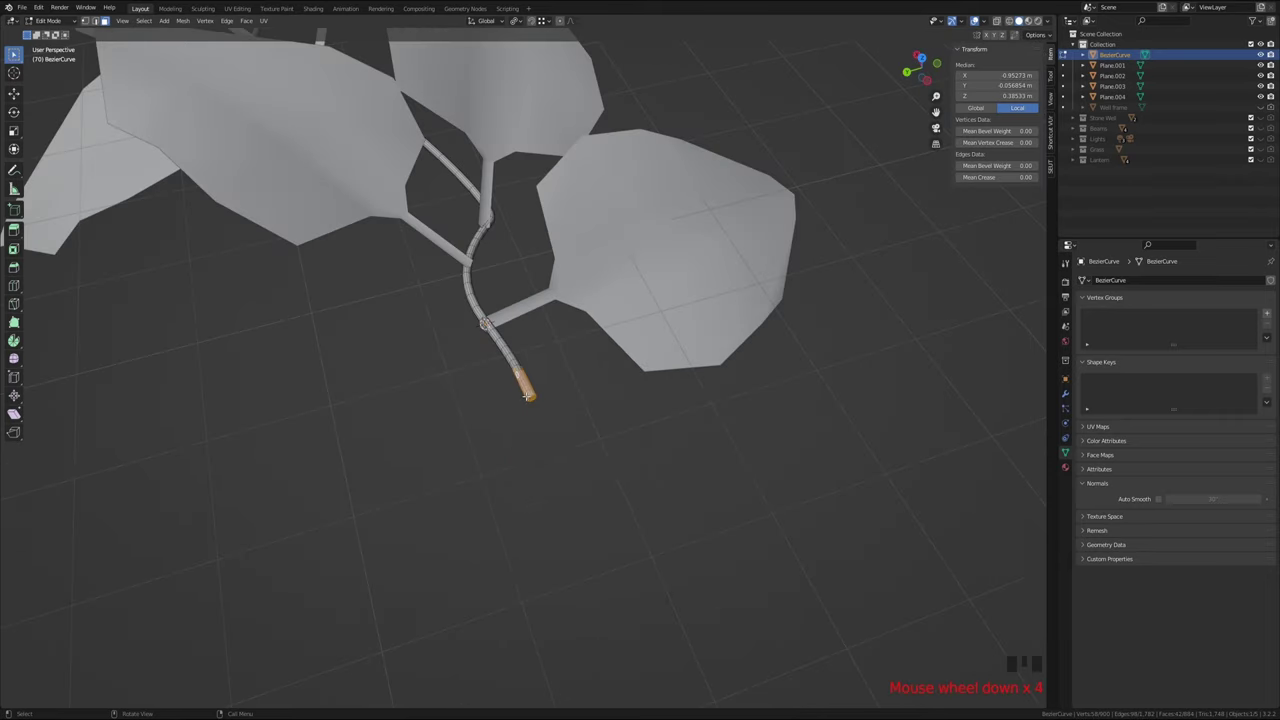
{"action": "middle_click_drag", "start_coordinate": [560, 360], "coordinate": [513, 479], "text": "shift"}
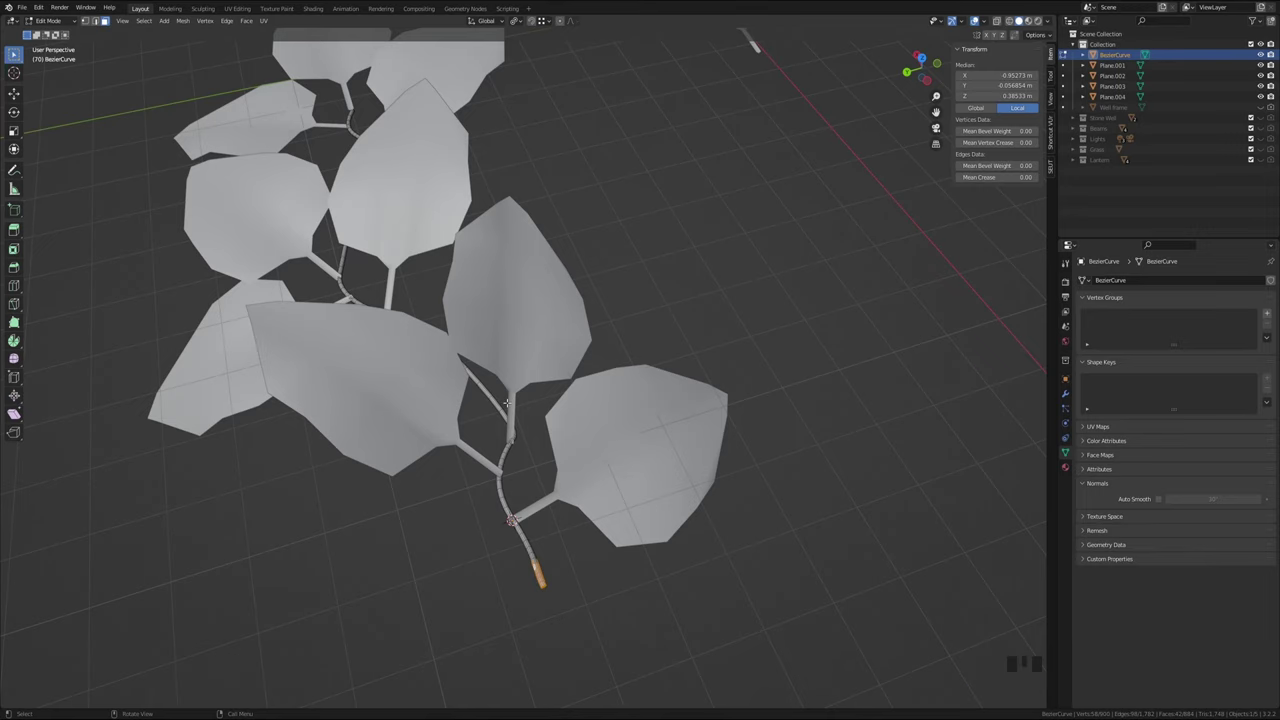
{"action": "middle_click_drag", "start_coordinate": [452, 425], "coordinate": [561, 313]}
Join leaf clusters Plane.003, Plane.002 and Plane.004 into the stem BezierCurve with Ctrl+J
{"action": "key", "text": "Tab"}
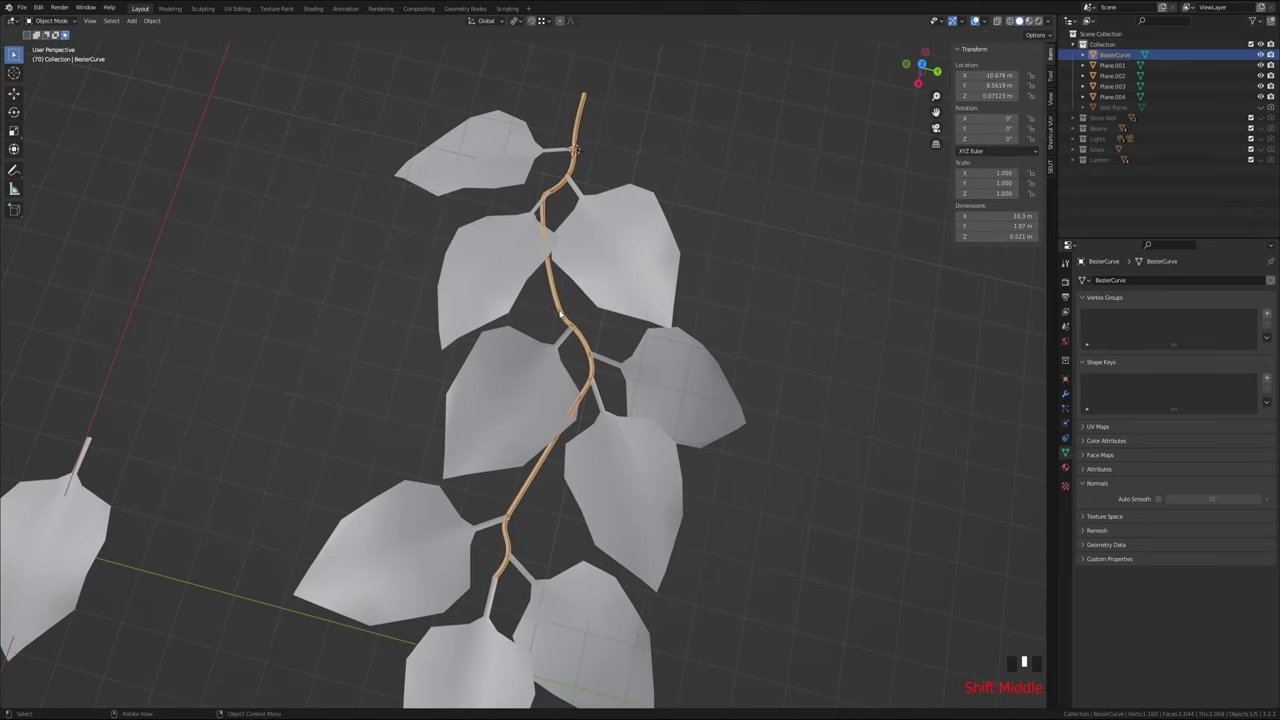
{"action": "left_click", "coordinate": [499, 147]}
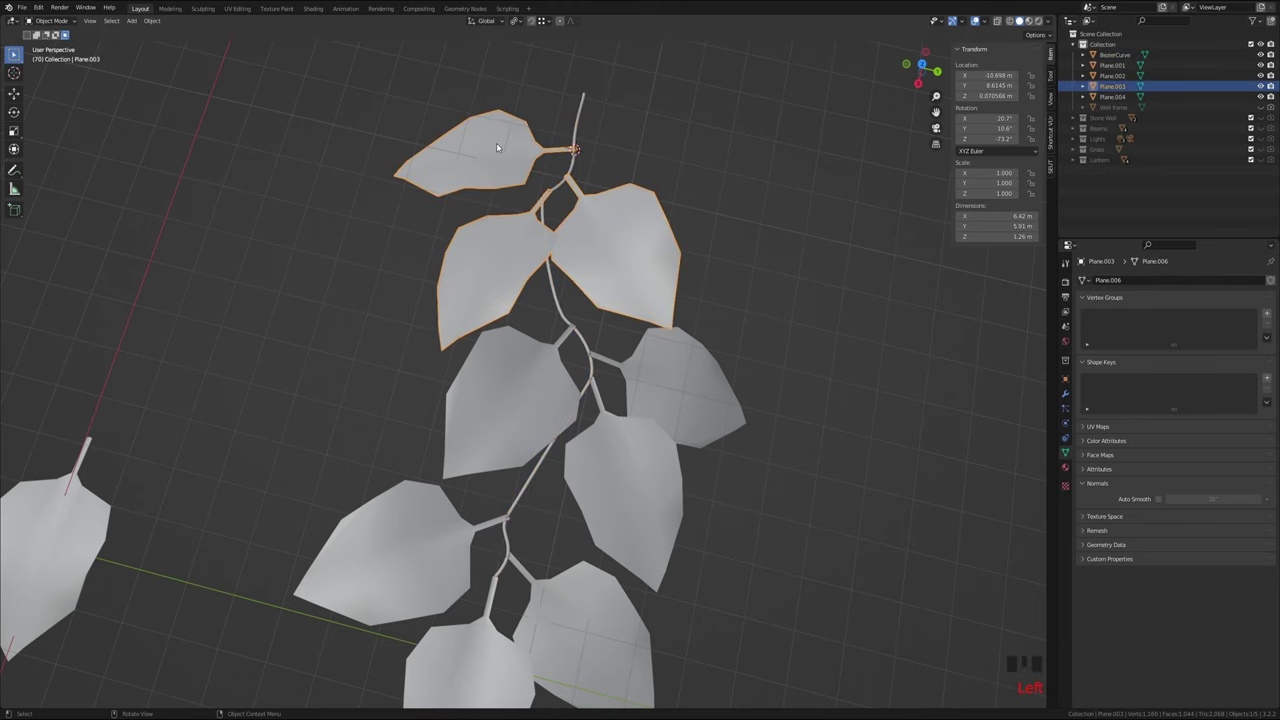
{"action": "left_click", "coordinate": [508, 355], "text": "shift"}
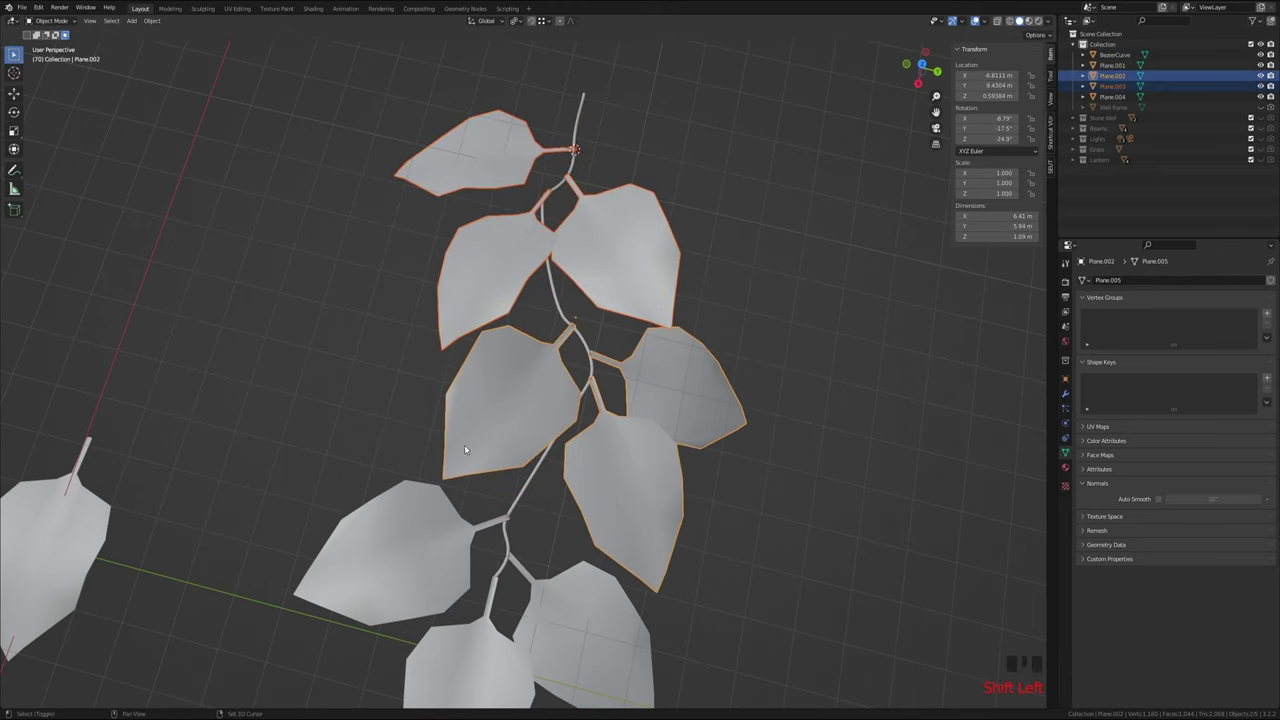
{"action": "left_click", "coordinate": [437, 521], "text": "shift"}
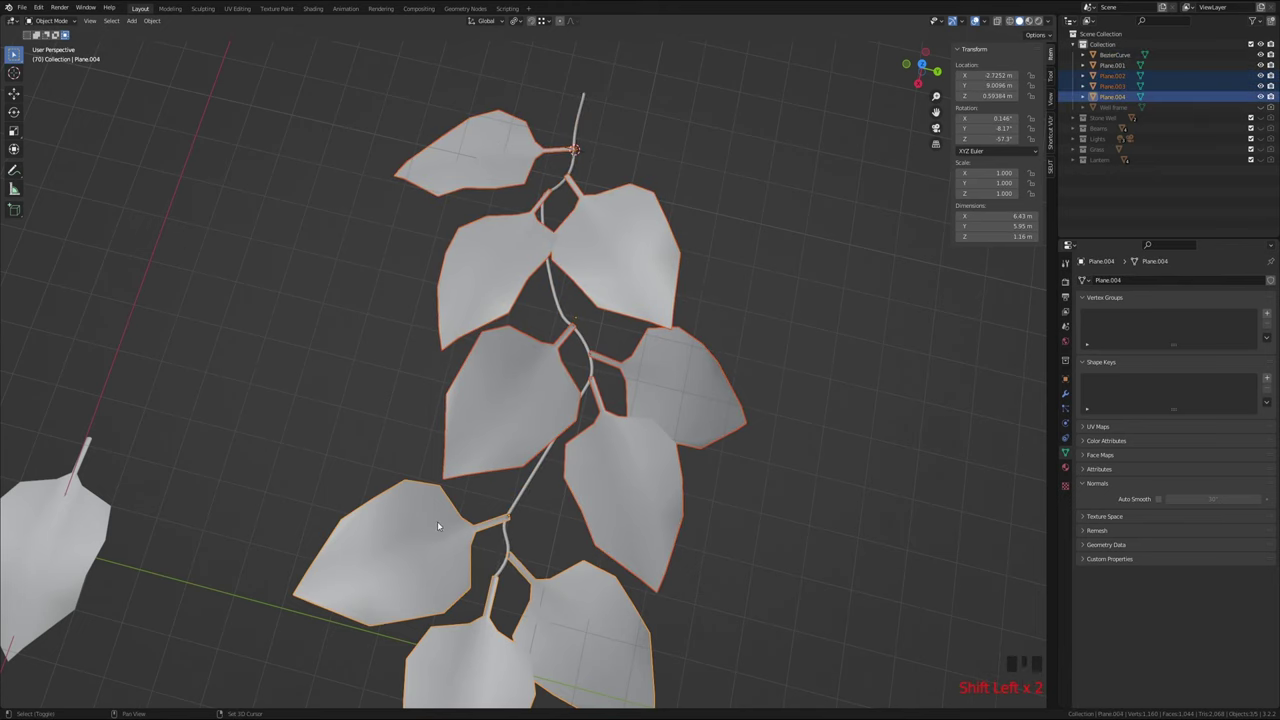
{"action": "left_click", "coordinate": [522, 497], "text": "shift"}
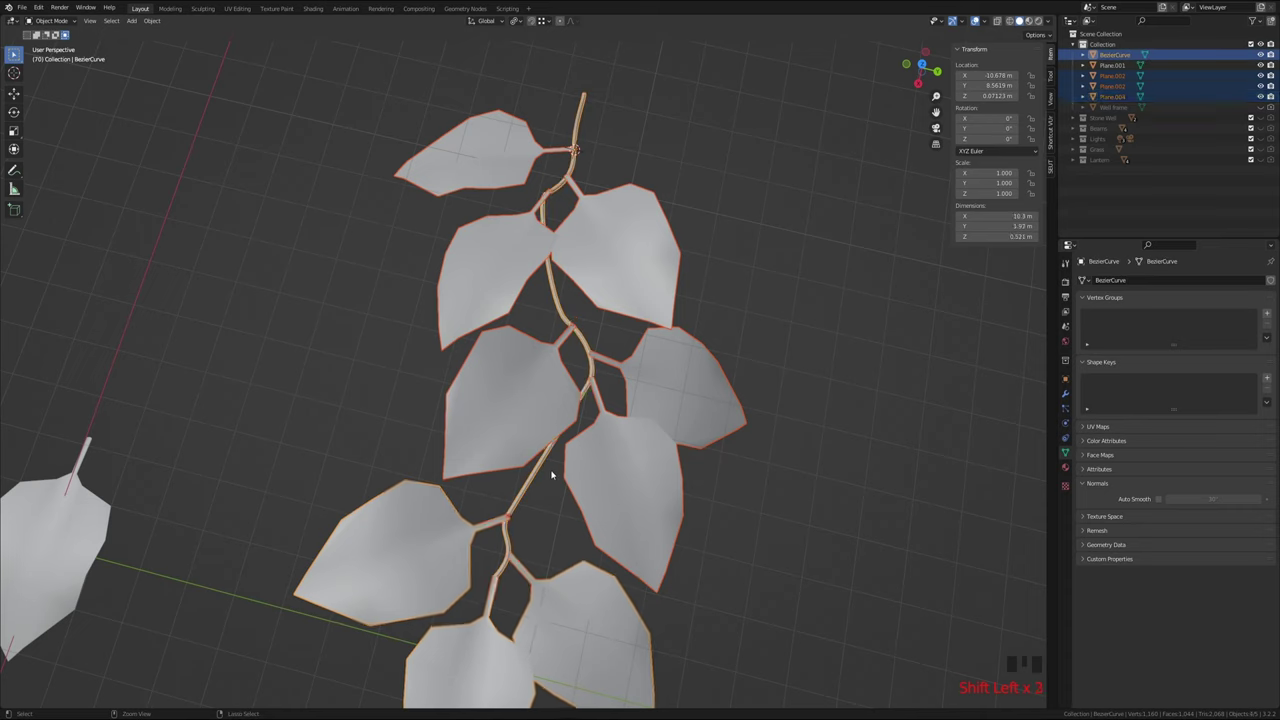
{"action": "key", "text": "ctrl+j"}
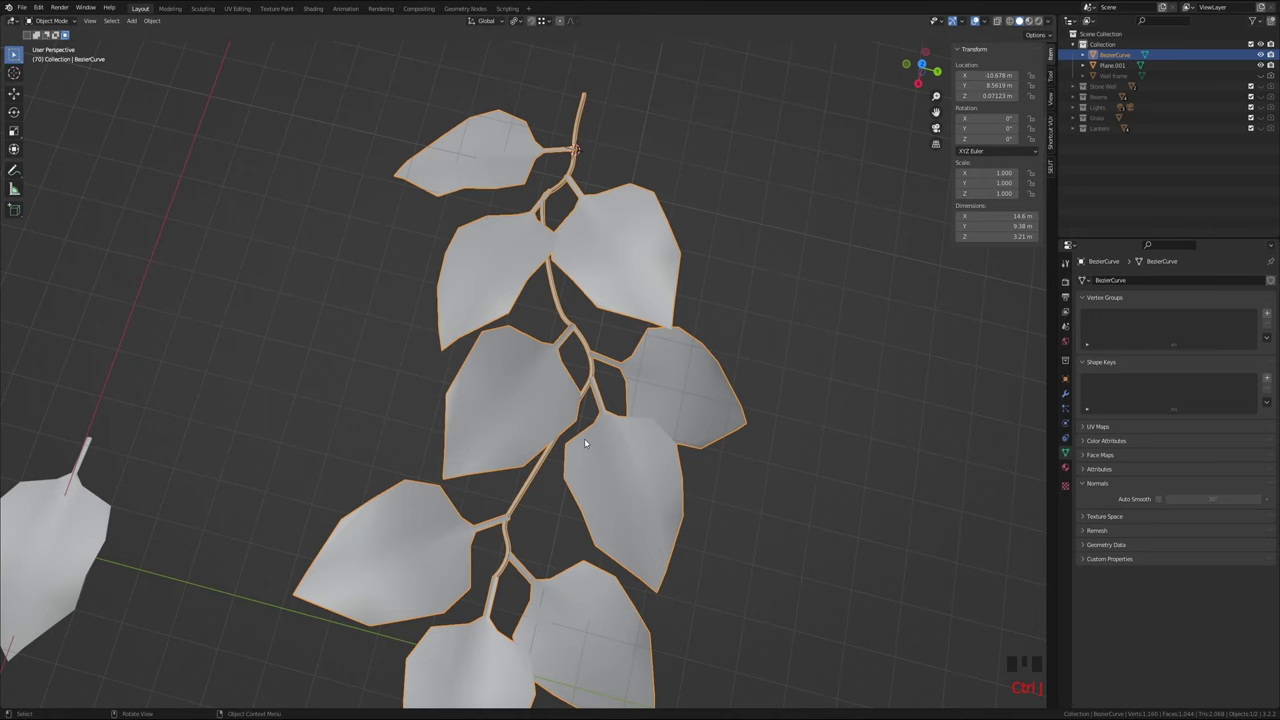
{"action": "middle_click_drag", "start_coordinate": [584, 395], "coordinate": [600, 390]}
Move the joined vine about 2.22 m in X, -0.63 m in Y, -0.70 m in Z
{"action": "scroll", "coordinate": [600, 390], "scroll_direction": "down", "scroll_amount": 4}
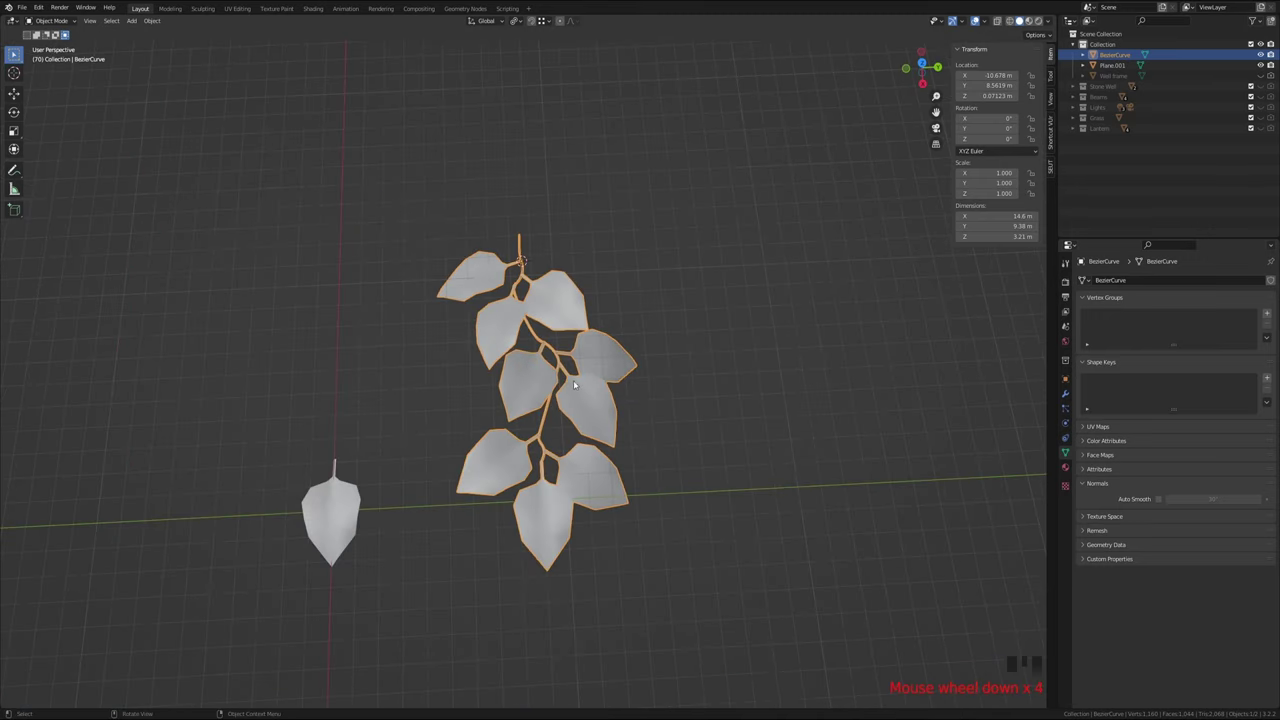
{"action": "key", "text": "g"}
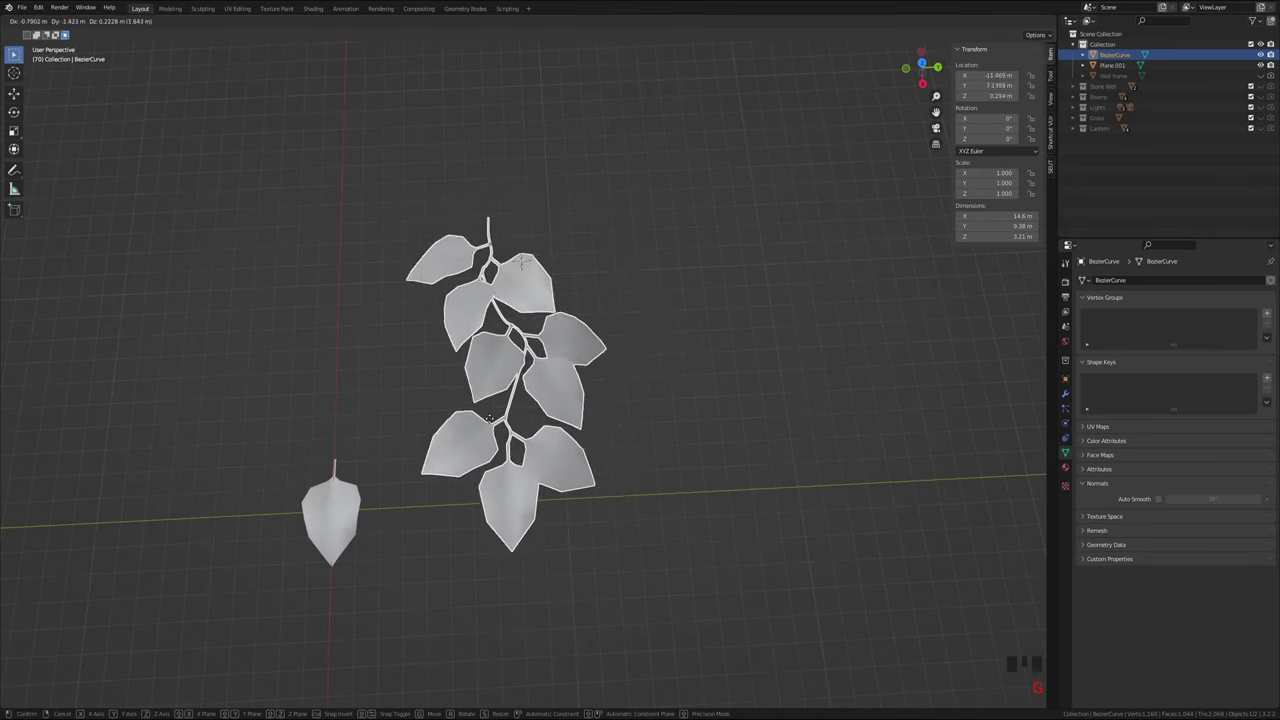
{"action": "left_click", "coordinate": [602, 410]}
Switch to top view and pan so the vine sits low in the viewport
{"action": "scroll", "coordinate": [560, 350], "scroll_direction": "down", "scroll_amount": 2}
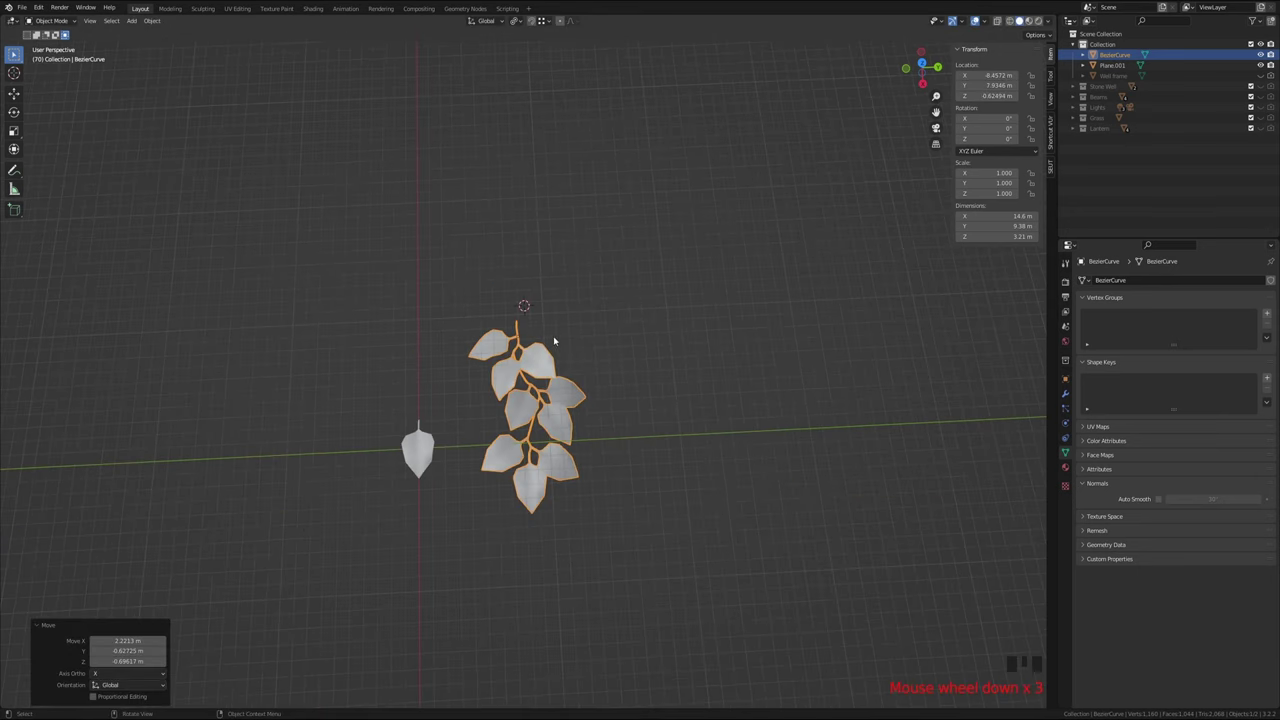
{"action": "middle_click_drag", "start_coordinate": [546, 331], "coordinate": [535, 352]}
{"action": "middle_click_drag", "start_coordinate": [580, 389], "coordinate": [617, 357]}
{"action": "scroll", "coordinate": [535, 413], "scroll_direction": "up", "scroll_amount": 6}
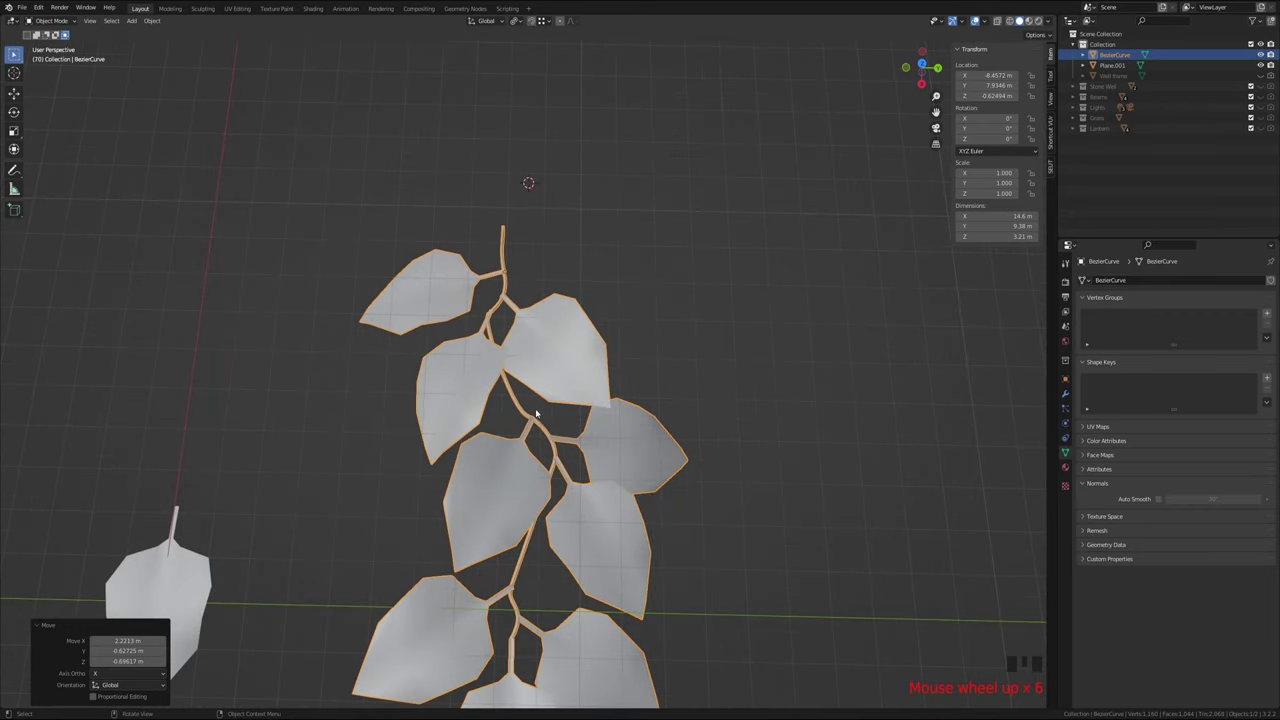
{"action": "middle_click_drag", "start_coordinate": [537, 423], "coordinate": [698, 250]}
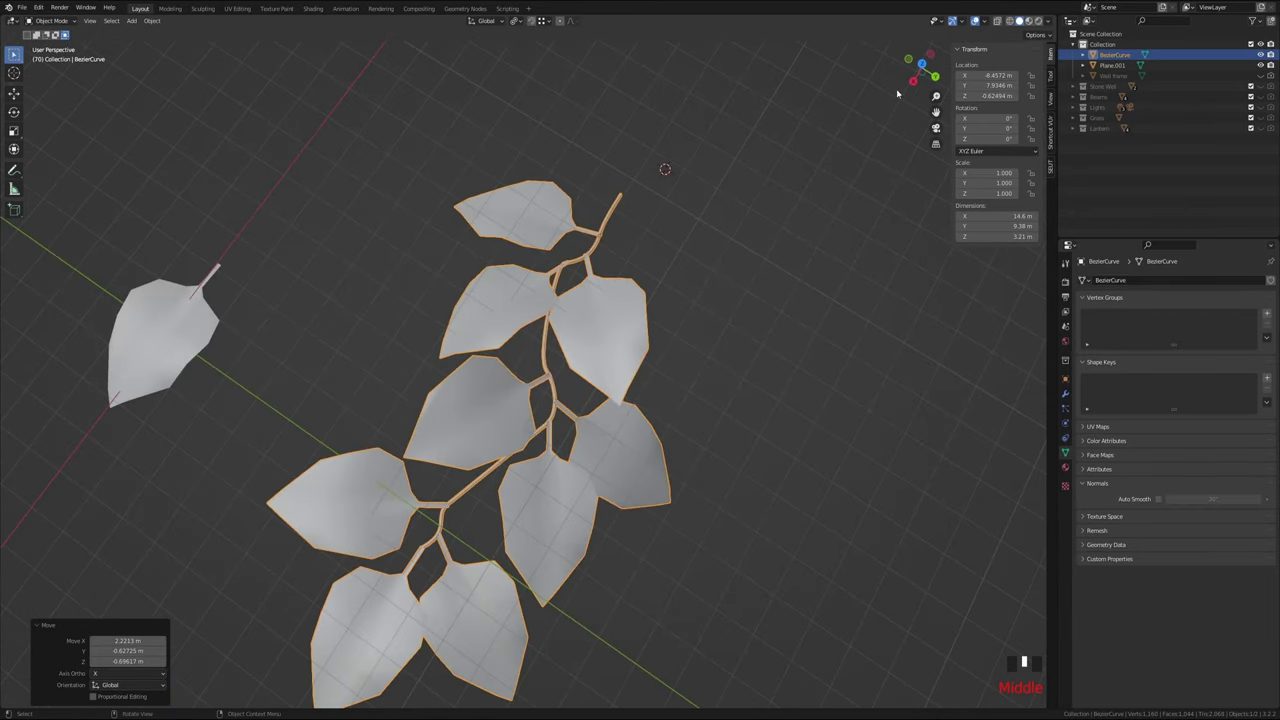
{"action": "left_click", "coordinate": [923, 65]}
{"action": "scroll", "coordinate": [705, 267], "scroll_direction": "down", "scroll_amount": 3}
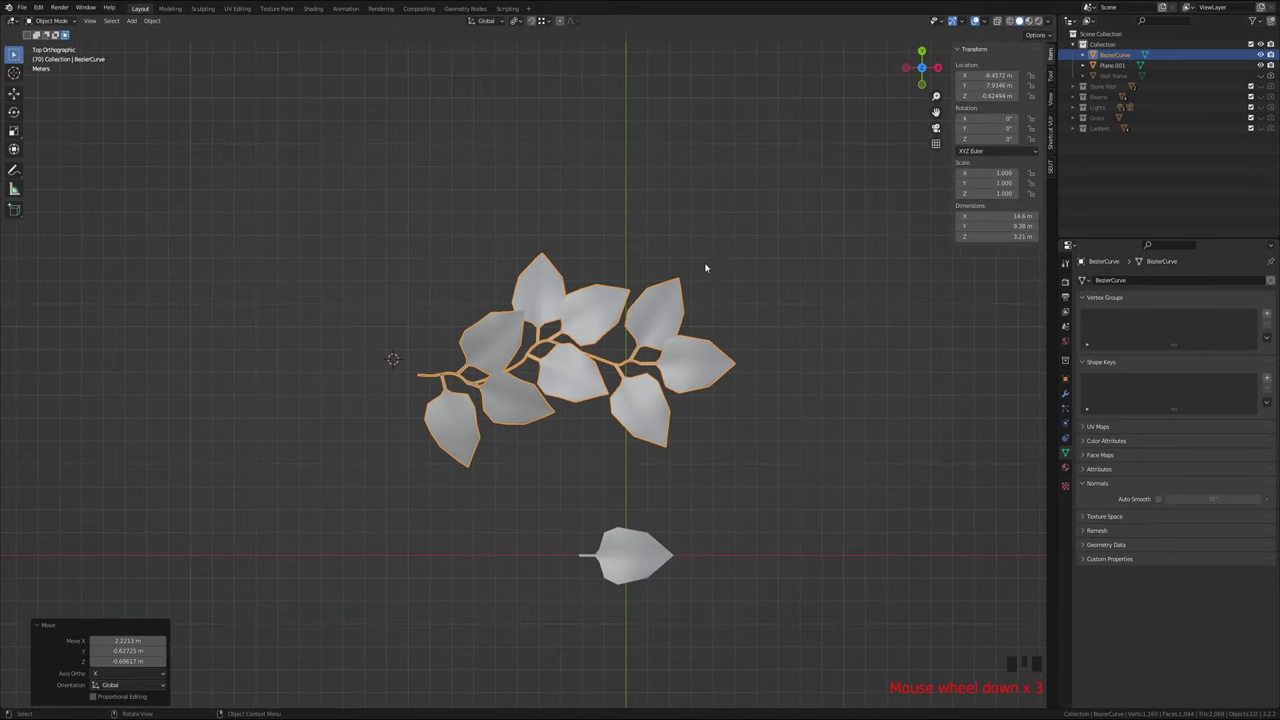
{"action": "middle_click_drag", "start_coordinate": [705, 267], "coordinate": [640, 497], "text": "shift"}
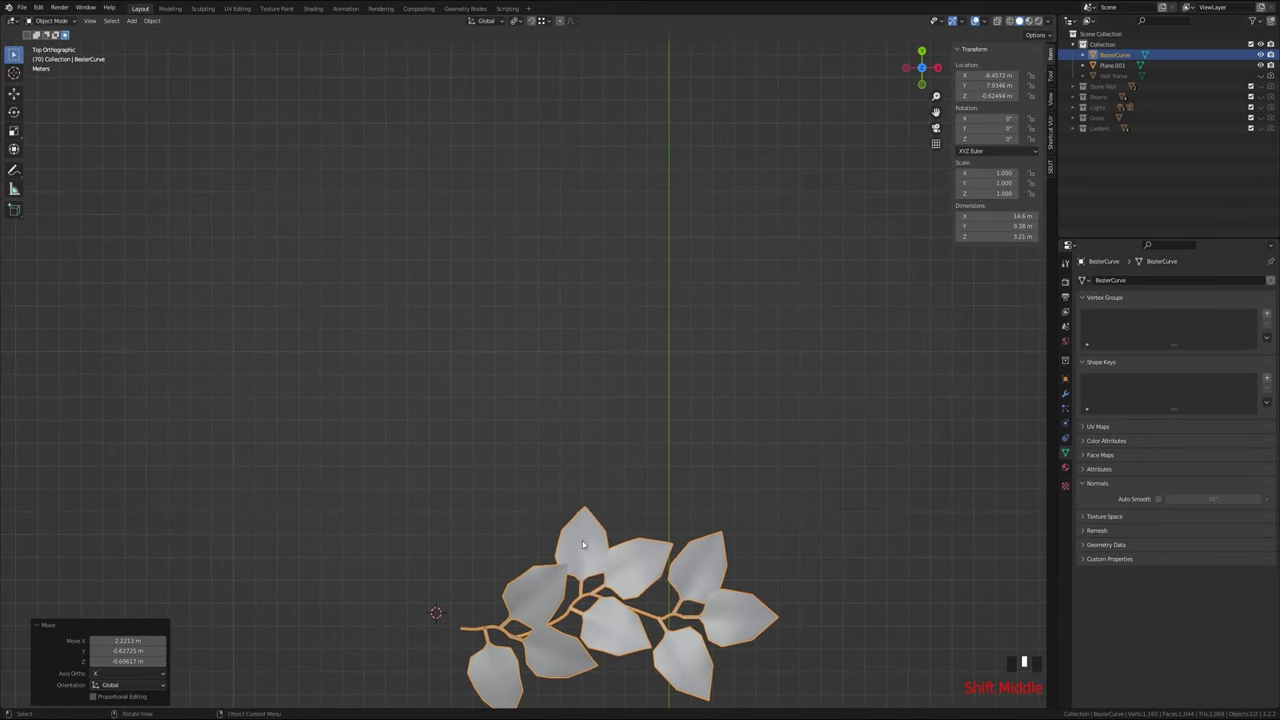
Duplicate the vine twice, rotating and offsetting the second copy
{"action": "key", "text": "shift+d"}
{"action": "left_click", "coordinate": [590, 326]}
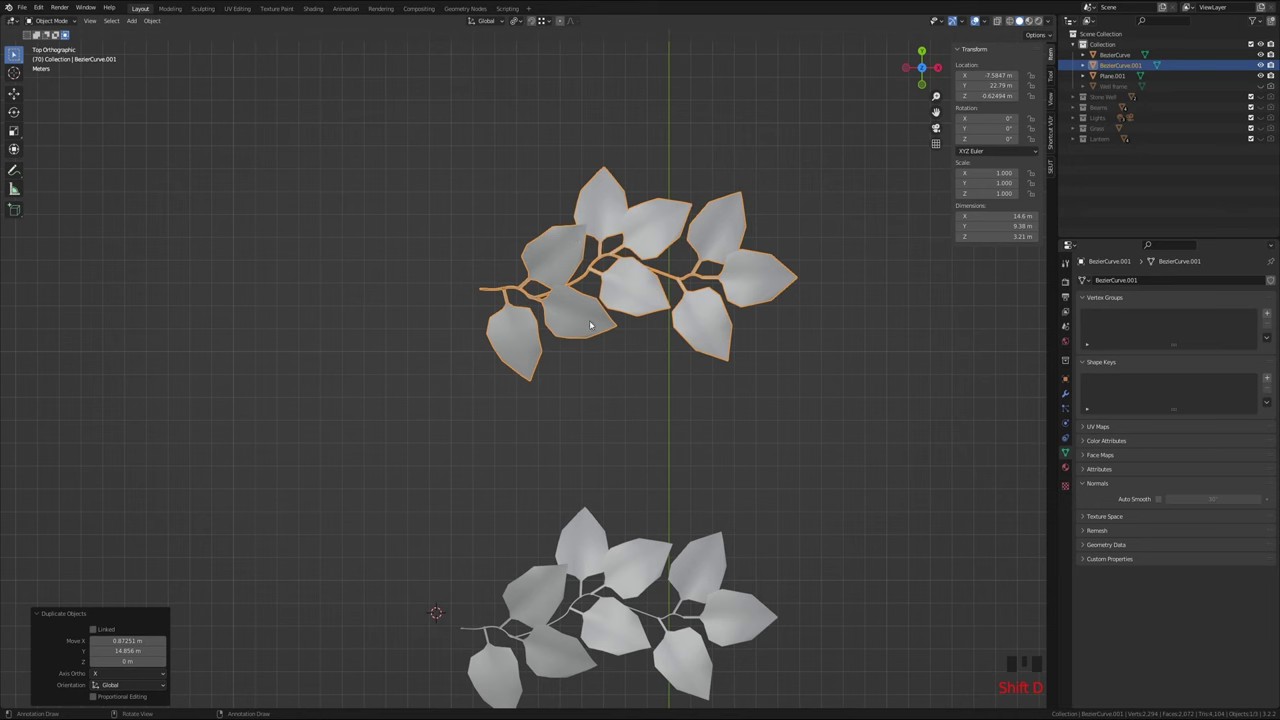
{"action": "middle_click_drag", "start_coordinate": [590, 326], "coordinate": [712, 581], "text": "shift"}
{"action": "key", "text": "shift+g"}
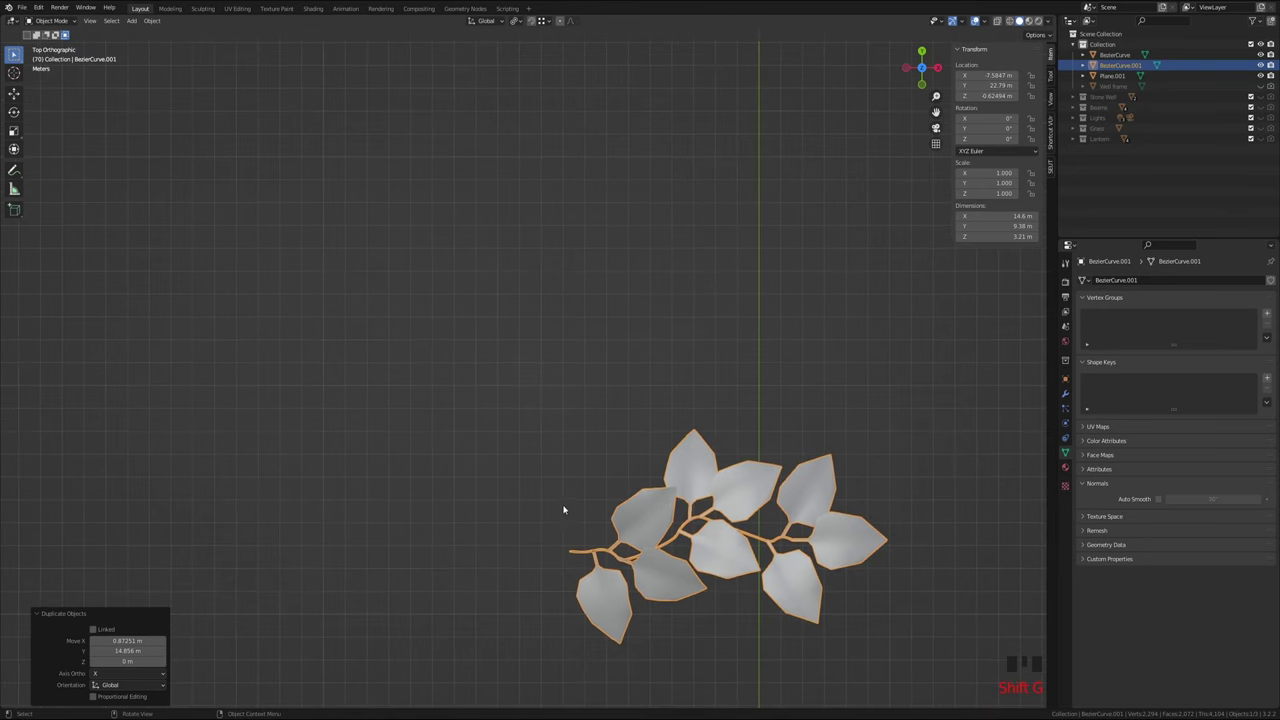
{"action": "key", "text": "shift+d"}
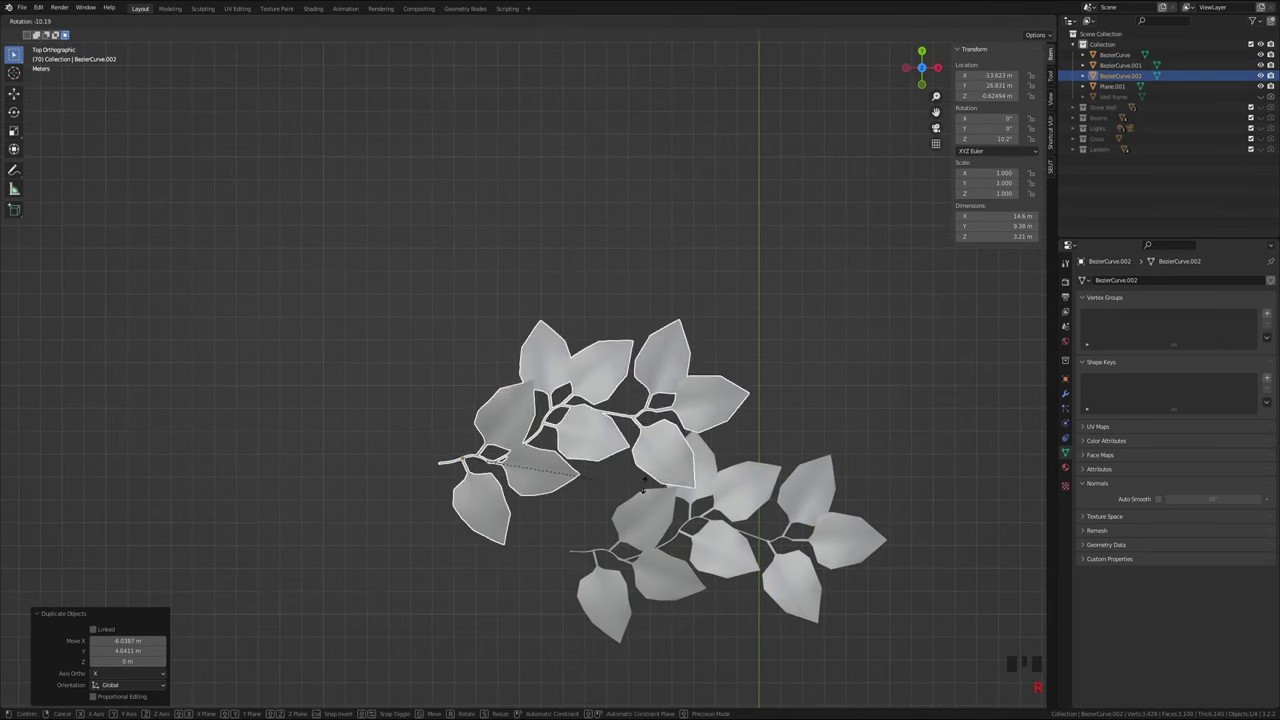
{"action": "left_click", "coordinate": [557, 450]}
{"action": "key", "text": "r"}
{"action": "left_click", "coordinate": [600, 377]}
{"action": "key", "text": "g"}
{"action": "left_click", "coordinate": [615, 490]}
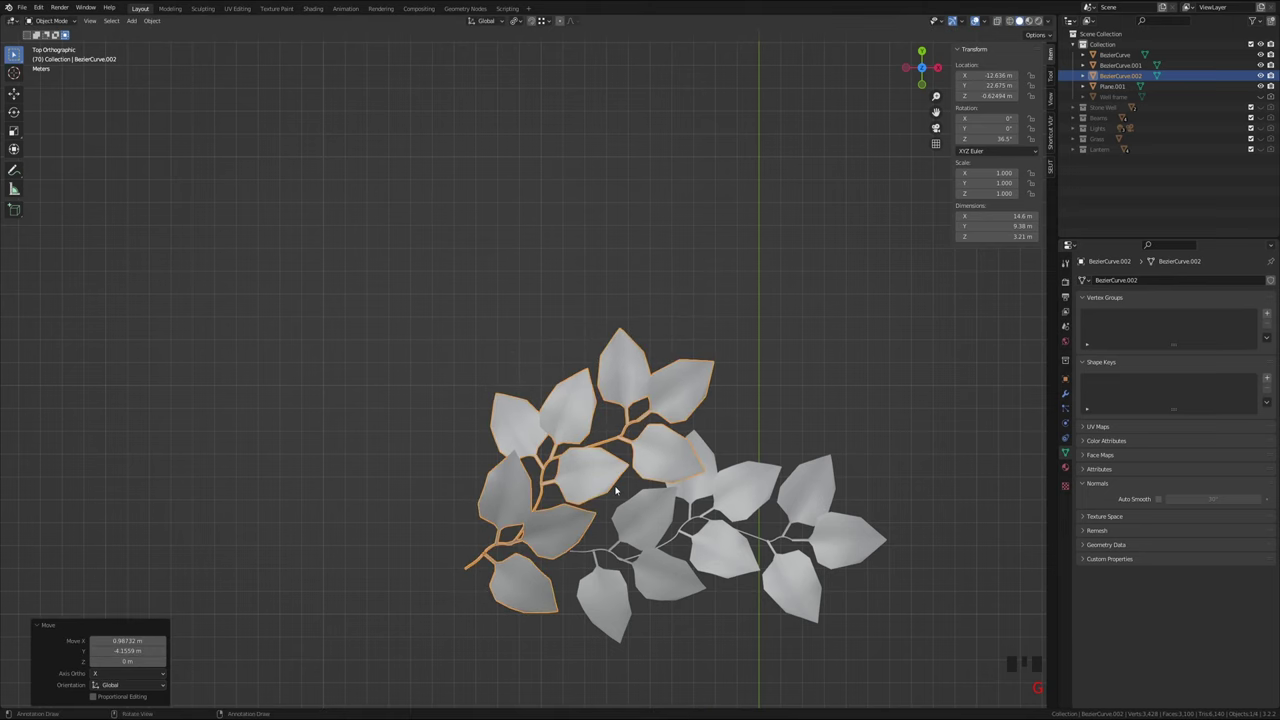
Duplicate both copies as a pair, placed lower left and rotated 22.8°
{"action": "left_click_drag", "start_coordinate": [457, 266], "coordinate": [808, 556]}
{"action": "left_click", "coordinate": [735, 519], "text": "shift"}
{"action": "middle_click_drag", "start_coordinate": [636, 540], "coordinate": [737, 393], "text": "shift"}
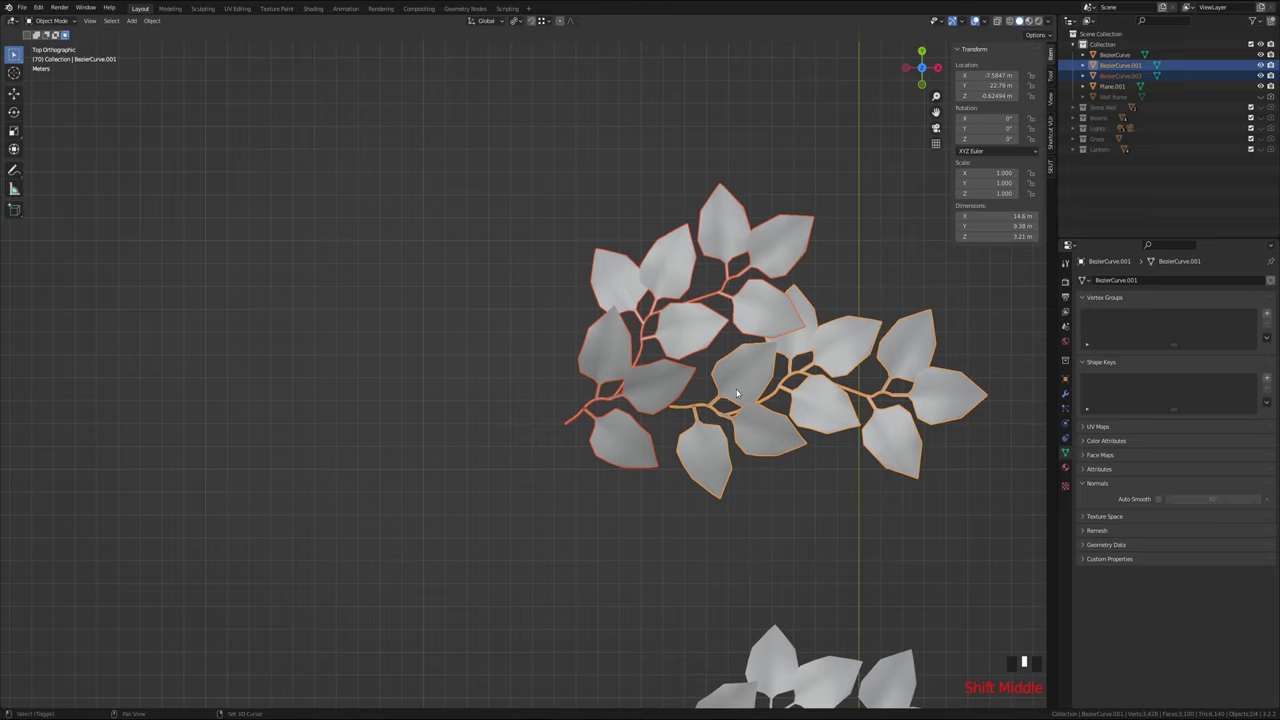
{"action": "key", "text": "shift+d"}
{"action": "left_click", "coordinate": [450, 450]}
{"action": "key", "text": "r"}
{"action": "left_click", "coordinate": [470, 430]}
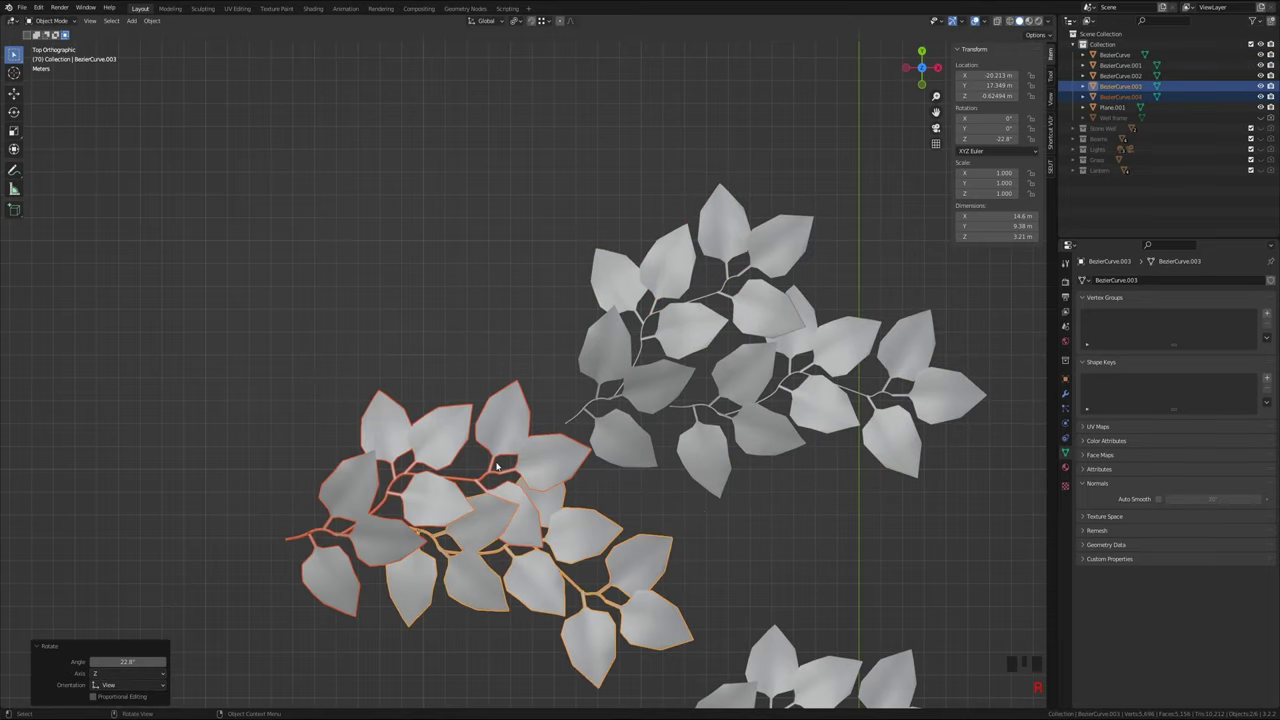
{"action": "key", "text": "g"}
{"action": "left_click", "coordinate": [484, 369]}
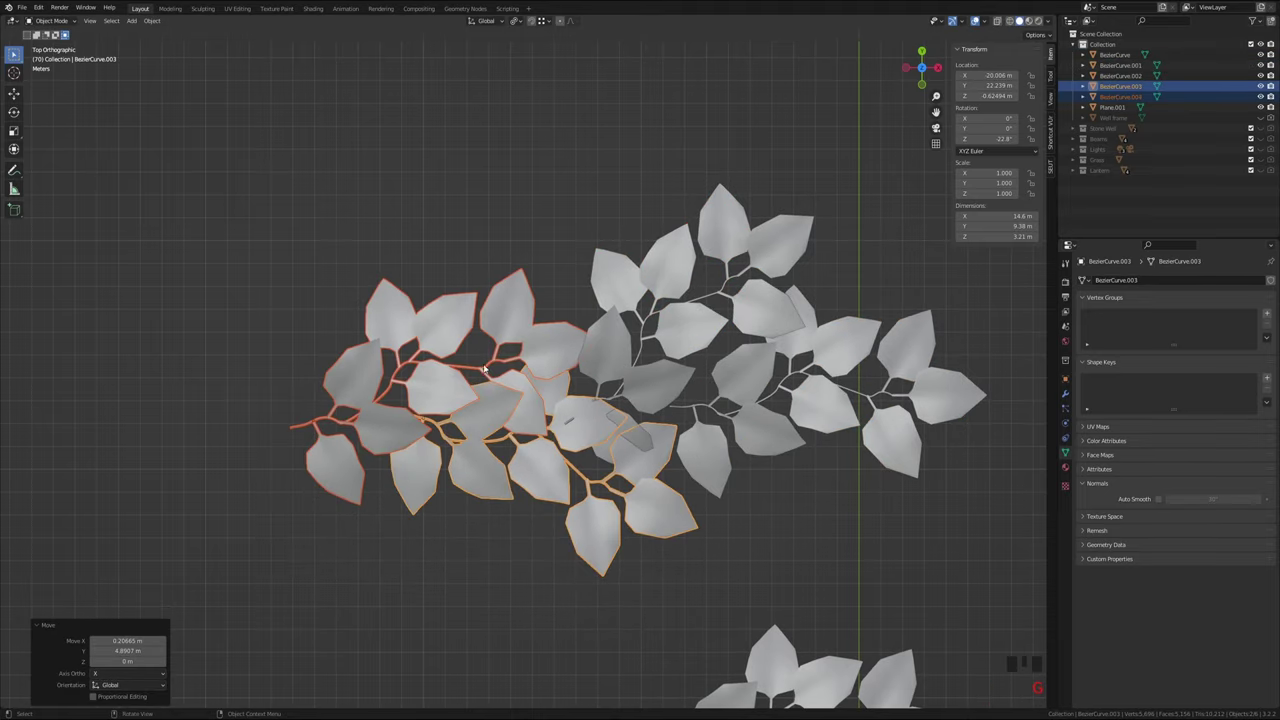
Add another pair further left, rotated -17°, then view the ivy strip in perspective
{"action": "key", "text": "shift+d"}
{"action": "left_click", "coordinate": [280, 350]}
{"action": "key", "text": "r"}
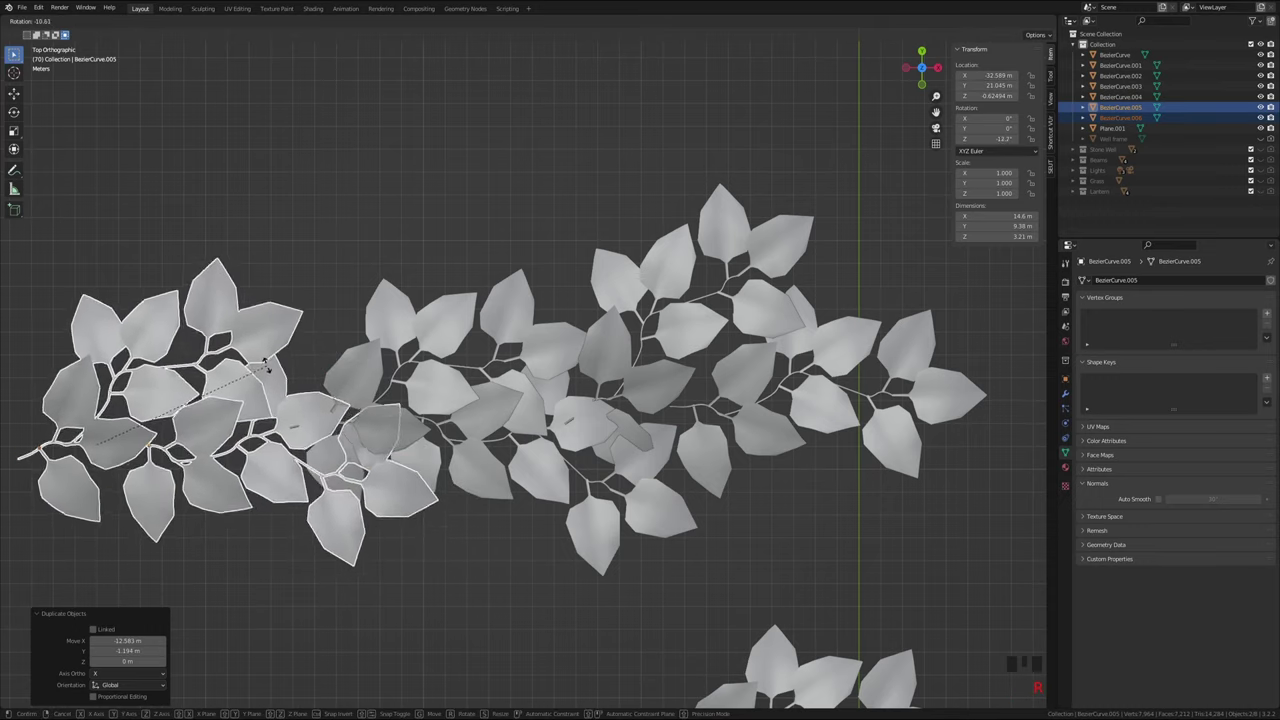
{"action": "left_click", "coordinate": [270, 343]}
{"action": "key", "text": "g"}
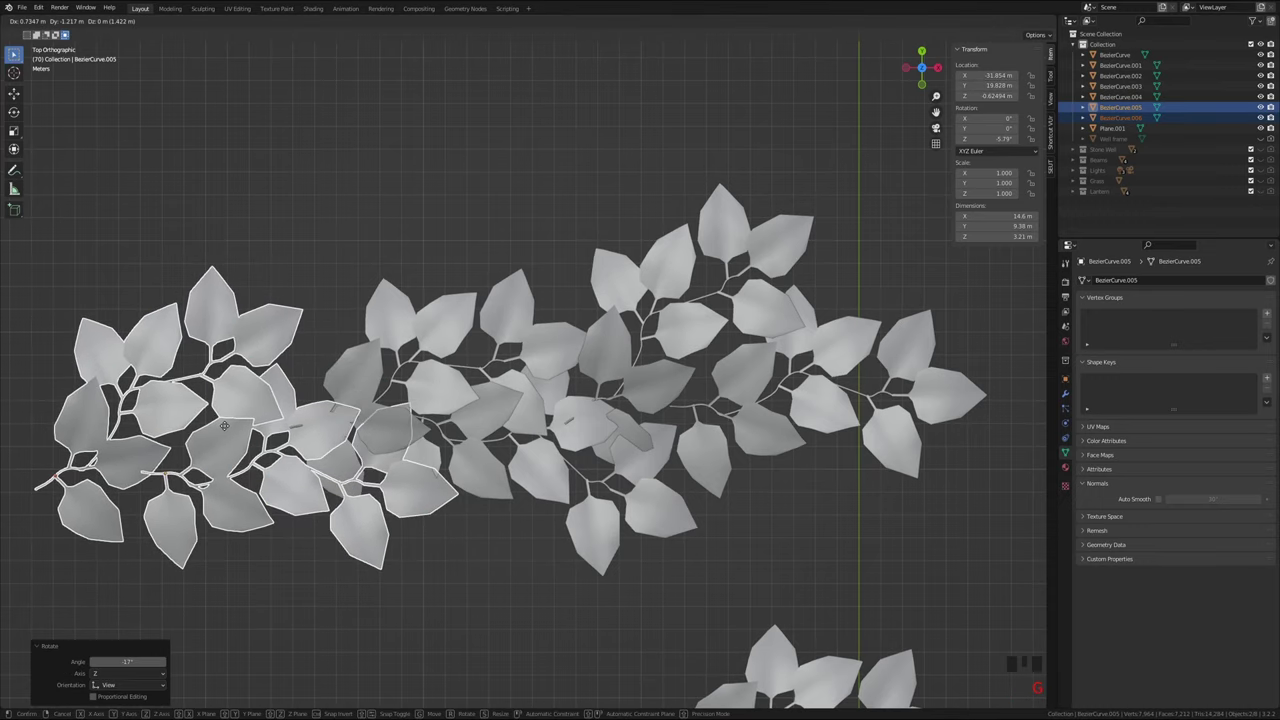
{"action": "left_click", "coordinate": [212, 425]}
{"action": "middle_click_drag", "start_coordinate": [212, 425], "coordinate": [595, 374]}
Tilt BezierCurve.004, .003 and .005 slightly, then select the copy at the top
{"action": "left_click", "coordinate": [495, 432]}
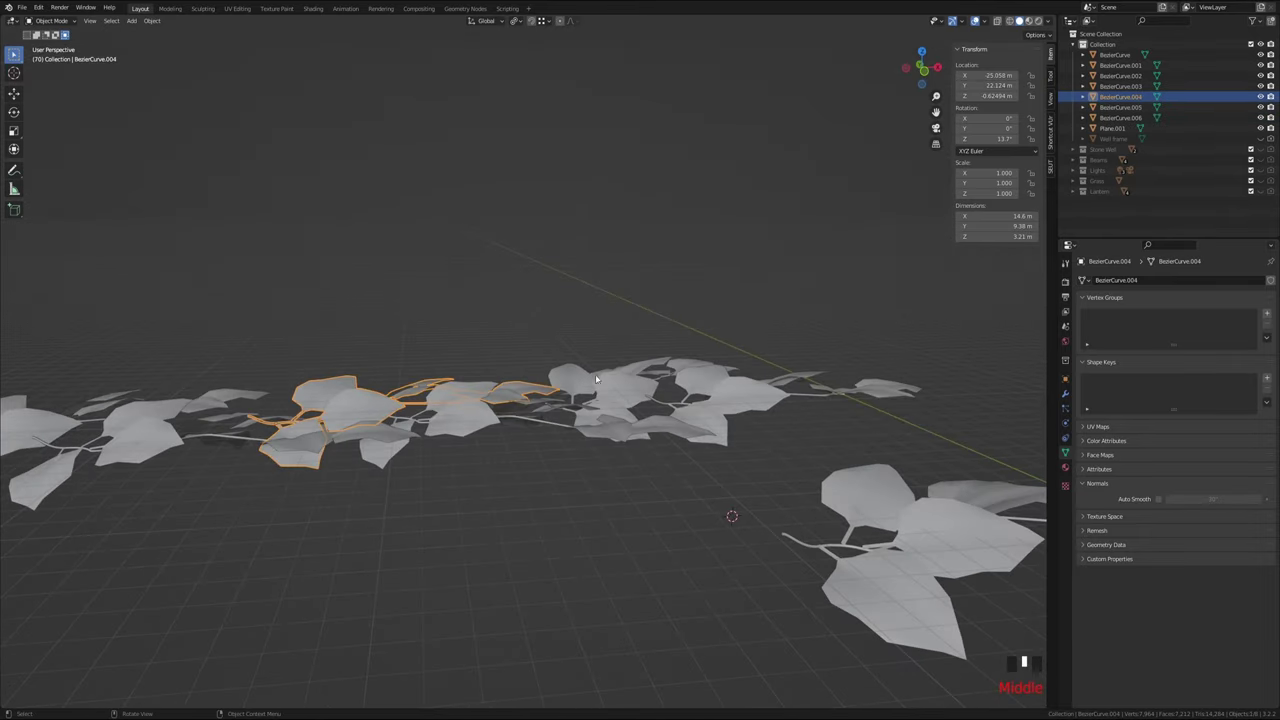
{"action": "key", "text": "r"}
{"action": "left_click", "coordinate": [563, 371]}
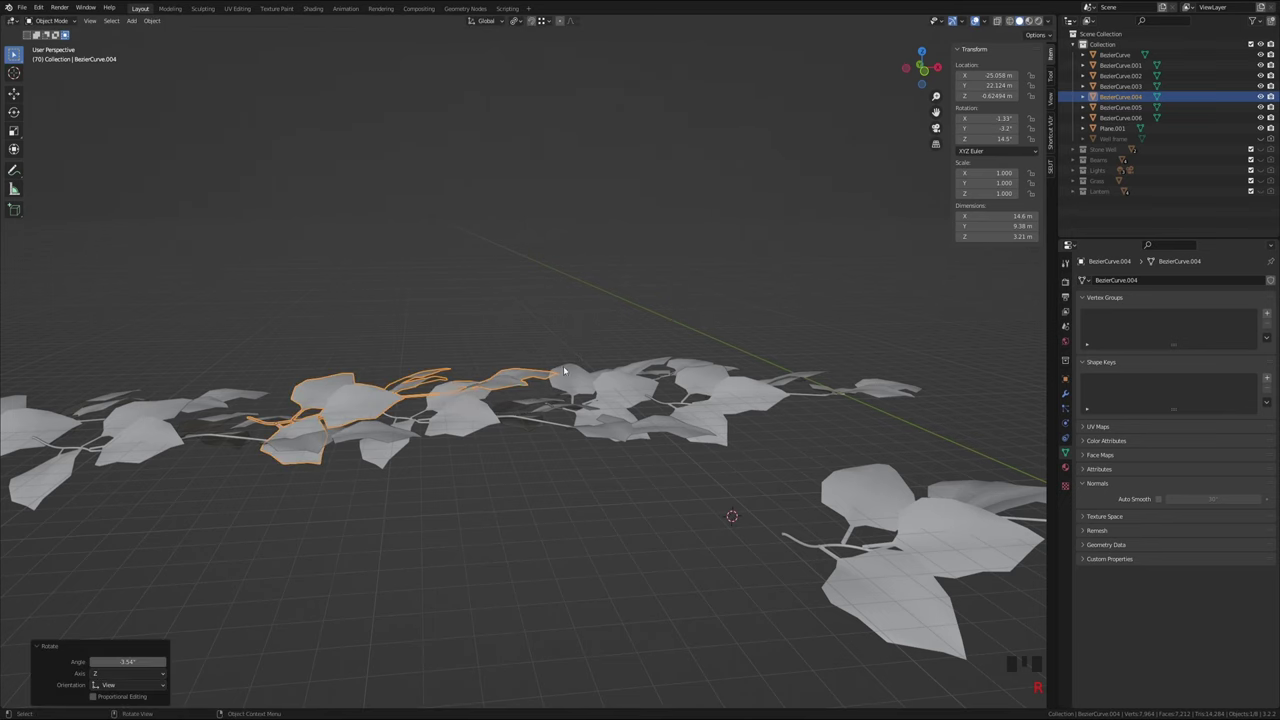
{"action": "left_click", "coordinate": [517, 416]}
{"action": "key", "text": "r"}
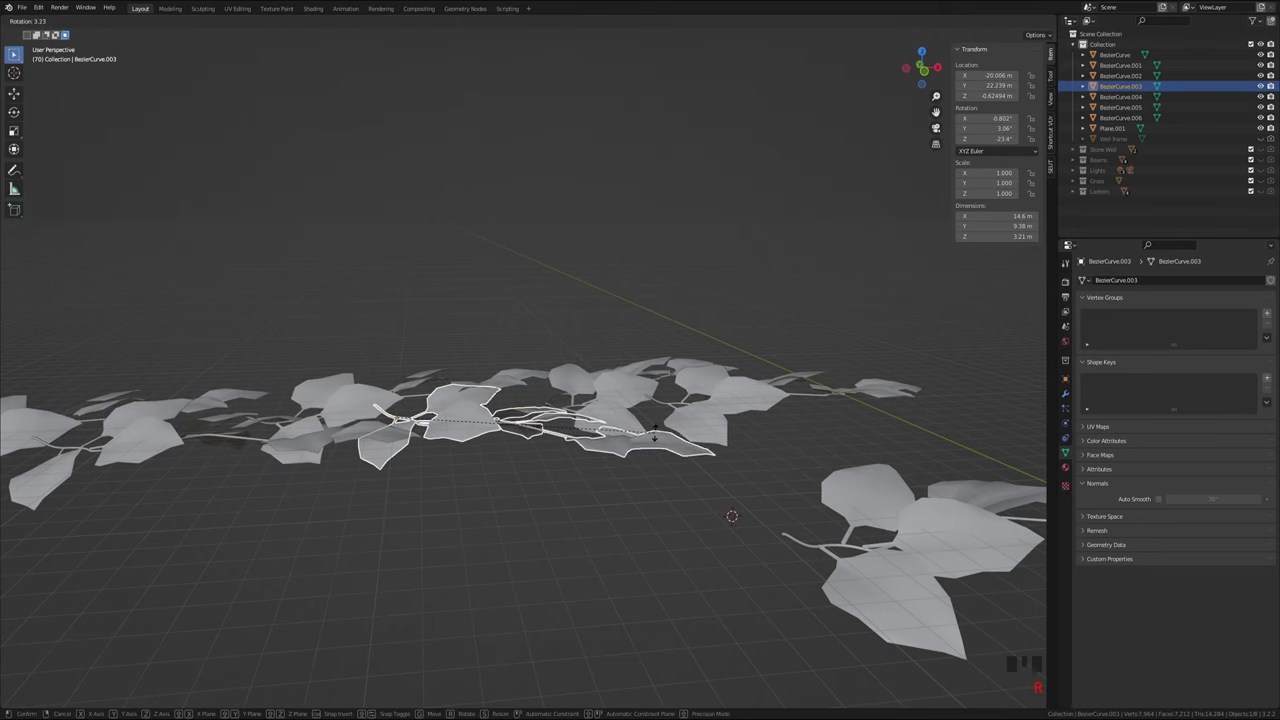
{"action": "left_click", "coordinate": [255, 442]}
{"action": "middle_click_drag", "start_coordinate": [255, 442], "coordinate": [430, 440], "text": "shift"}
{"action": "left_click", "coordinate": [440, 426]}
{"action": "key", "text": "r"}
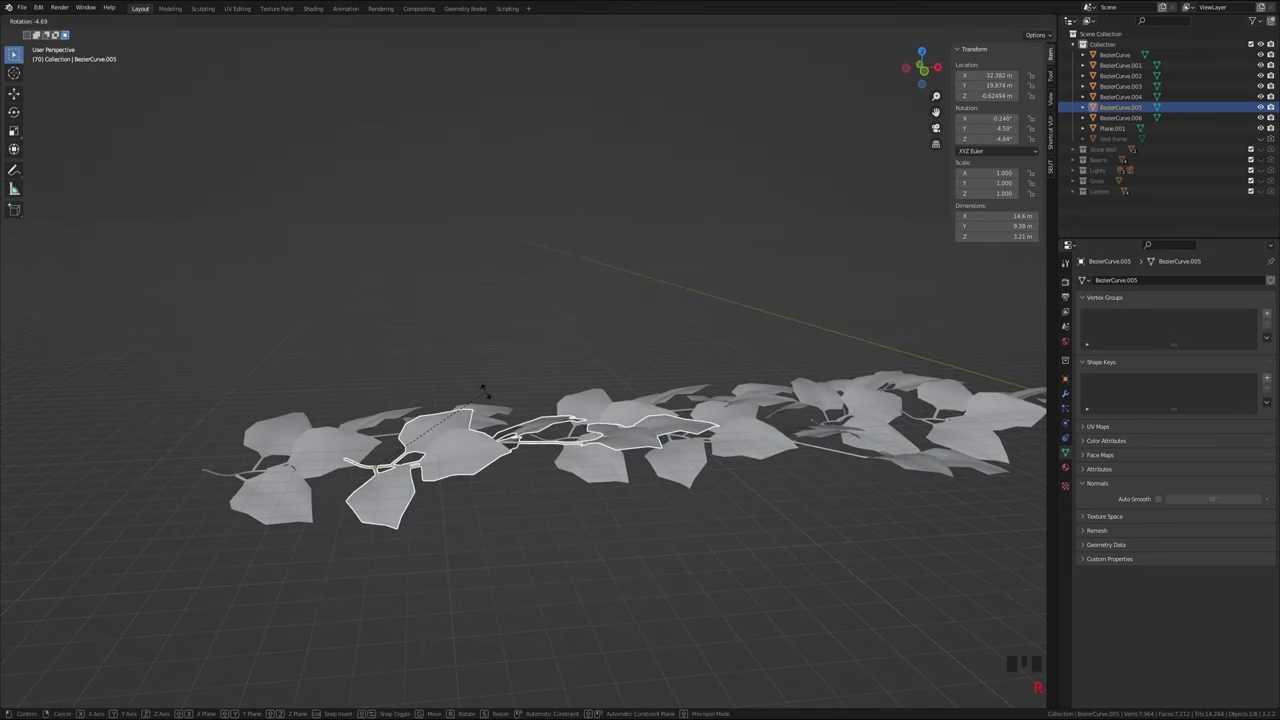
{"action": "left_click", "coordinate": [483, 388]}
{"action": "left_click", "coordinate": [412, 421]}
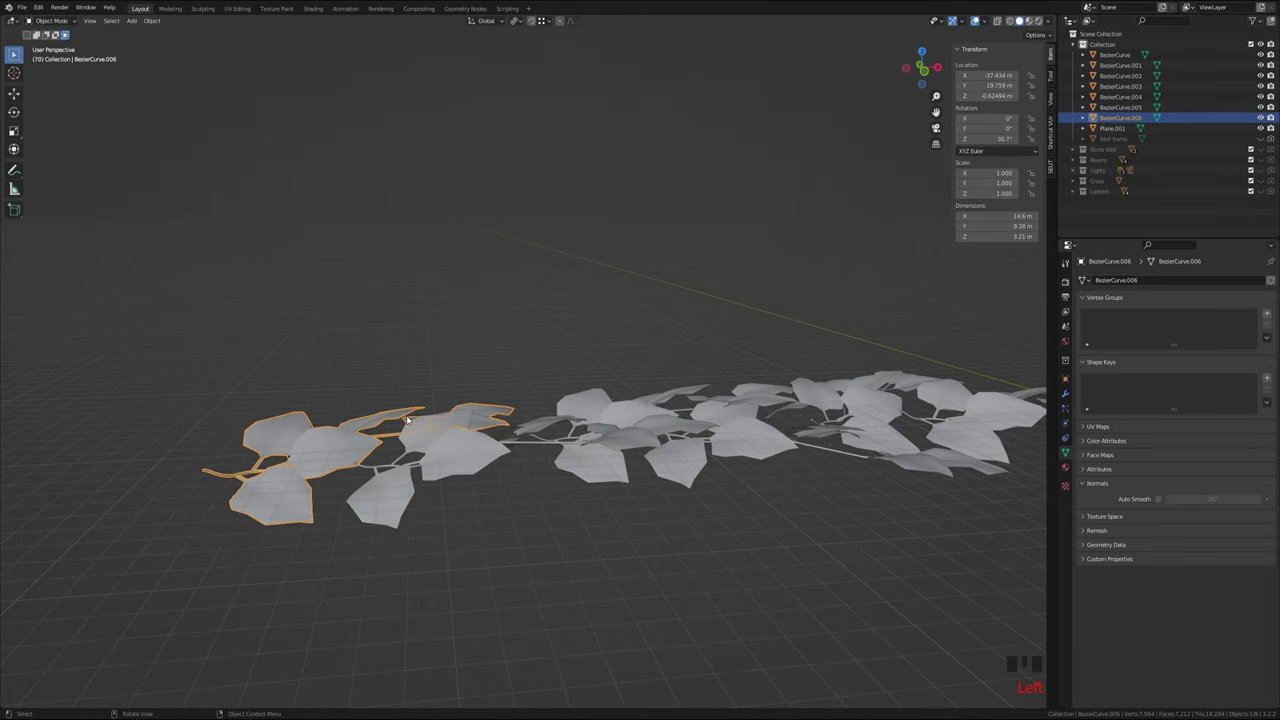
{"action": "middle_click_drag", "start_coordinate": [412, 421], "coordinate": [642, 396]}
{"action": "left_click_drag", "start_coordinate": [474, 177], "coordinate": [646, 676]}
Add BezierCurve.005, .003, .004, .002 and .001 to the selection
{"action": "left_click", "coordinate": [518, 277], "text": "shift"}
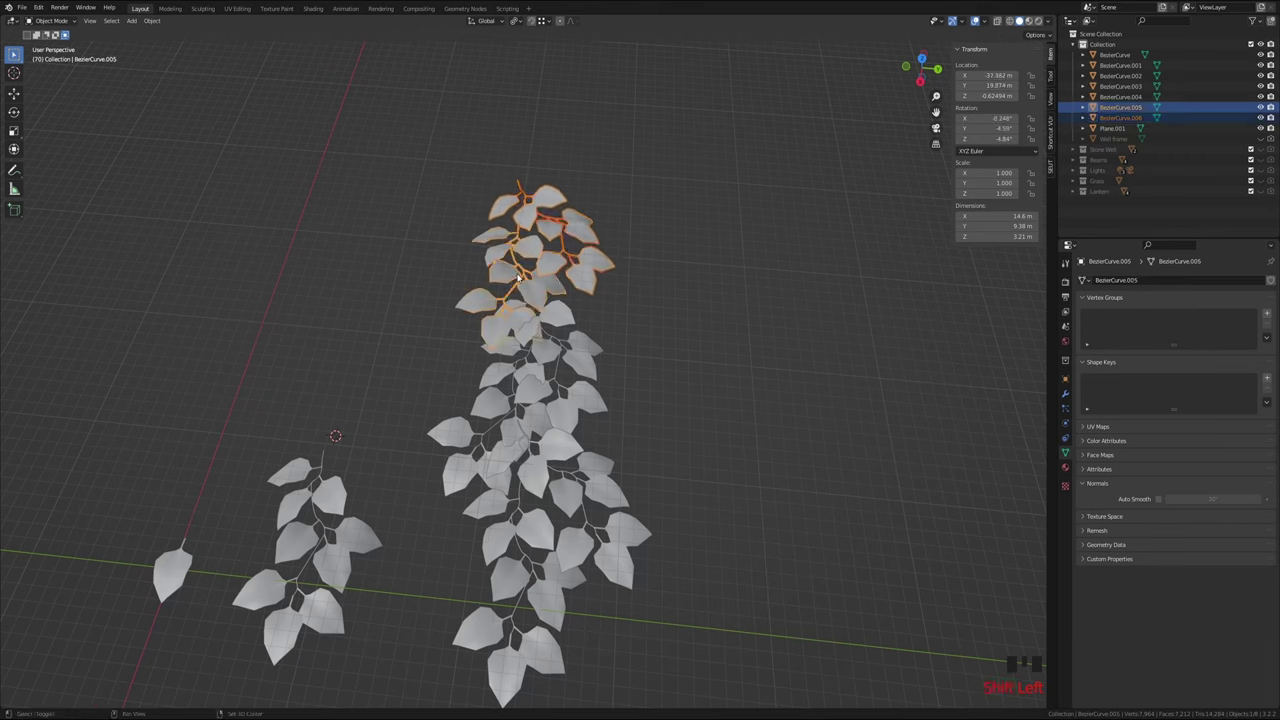
{"action": "left_click", "coordinate": [529, 383], "text": "shift"}
{"action": "left_click", "coordinate": [572, 402], "text": "shift"}
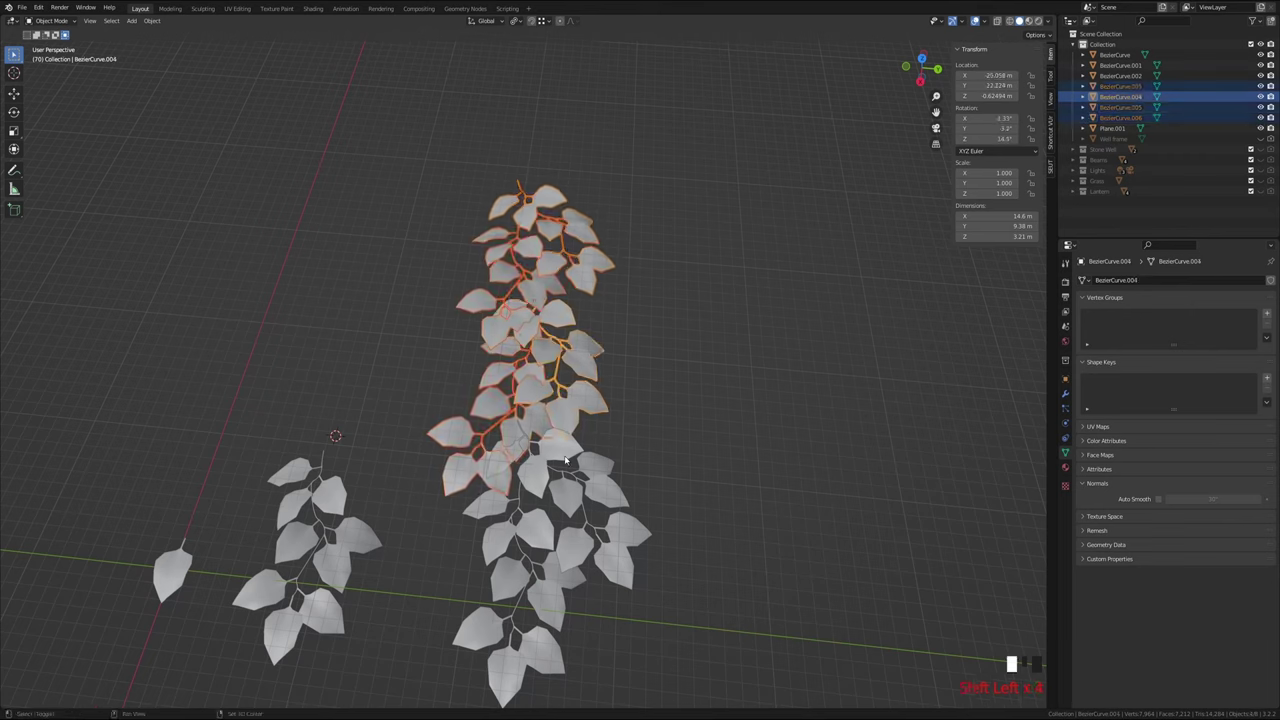
{"action": "left_click", "coordinate": [568, 462], "text": "shift"}
{"action": "left_click", "coordinate": [542, 612], "text": "shift"}
Check the selection from several views and switch the six copies into Edit Mode
{"action": "mouse_move", "coordinate": [683, 448]}
{"action": "middle_mouse_down", "text": "shift"}
{"action": "mouse_move", "coordinate": [671, 477]}
{"action": "mouse_move", "coordinate": [571, 434]}
{"action": "mouse_move", "coordinate": [594, 449]}
{"action": "mouse_move", "coordinate": [586, 422]}
{"action": "mouse_move", "coordinate": [549, 434]}
{"action": "middle_mouse_up", "text": "shift"}
{"action": "scroll", "coordinate": [612, 418], "scroll_direction": "down", "scroll_amount": 2}
{"action": "scroll", "coordinate": [543, 400], "scroll_direction": "down", "scroll_amount": 7}
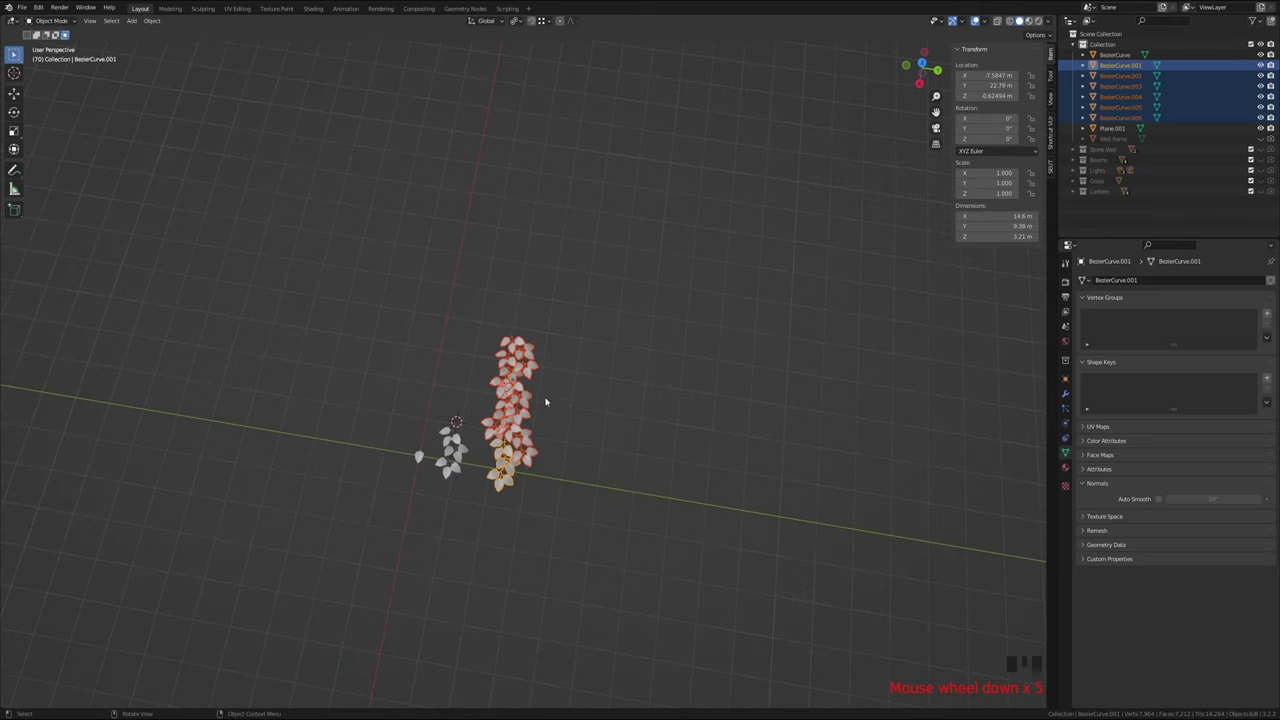
{"action": "middle_click_drag", "start_coordinate": [531, 389], "coordinate": [589, 451], "text": "shift"}
{"action": "scroll", "coordinate": [585, 455], "scroll_direction": "up", "scroll_amount": 3}
{"action": "scroll", "coordinate": [589, 451], "scroll_direction": "up", "scroll_amount": 5}
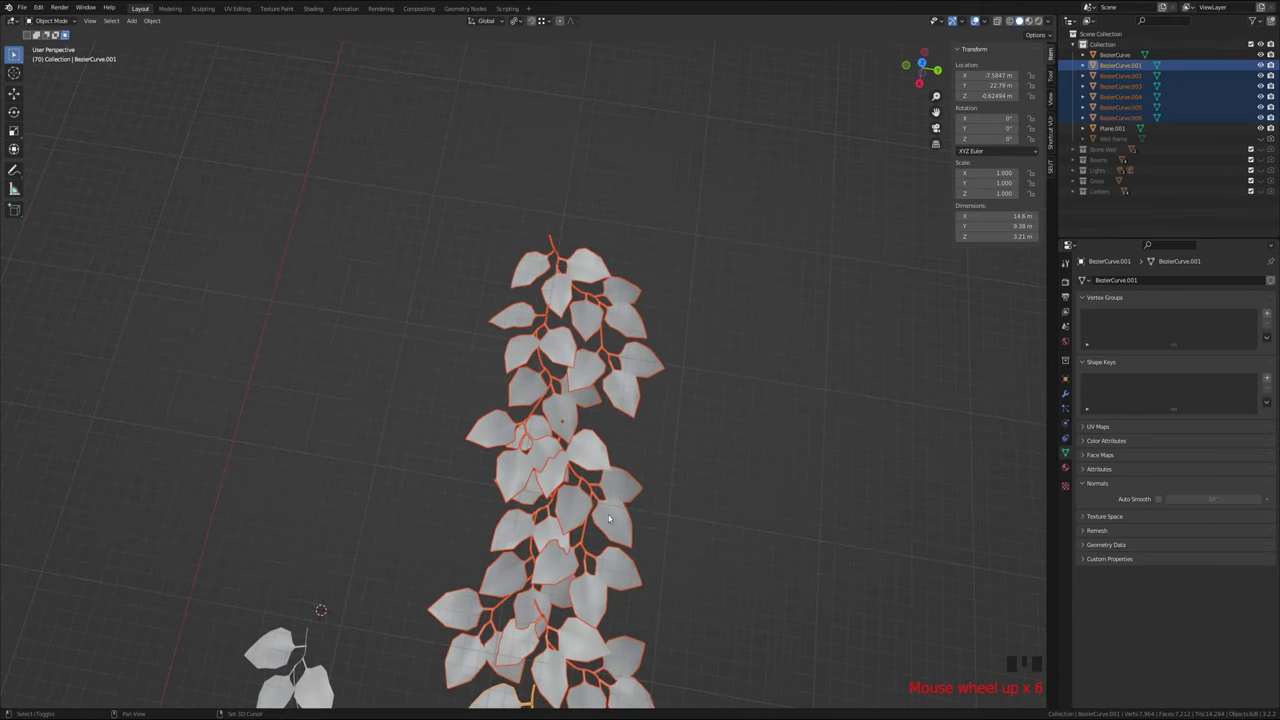
{"action": "middle_click_drag", "start_coordinate": [601, 527], "coordinate": [575, 438], "text": "shift"}
{"action": "scroll", "coordinate": [567, 340], "scroll_direction": "down", "scroll_amount": 3}
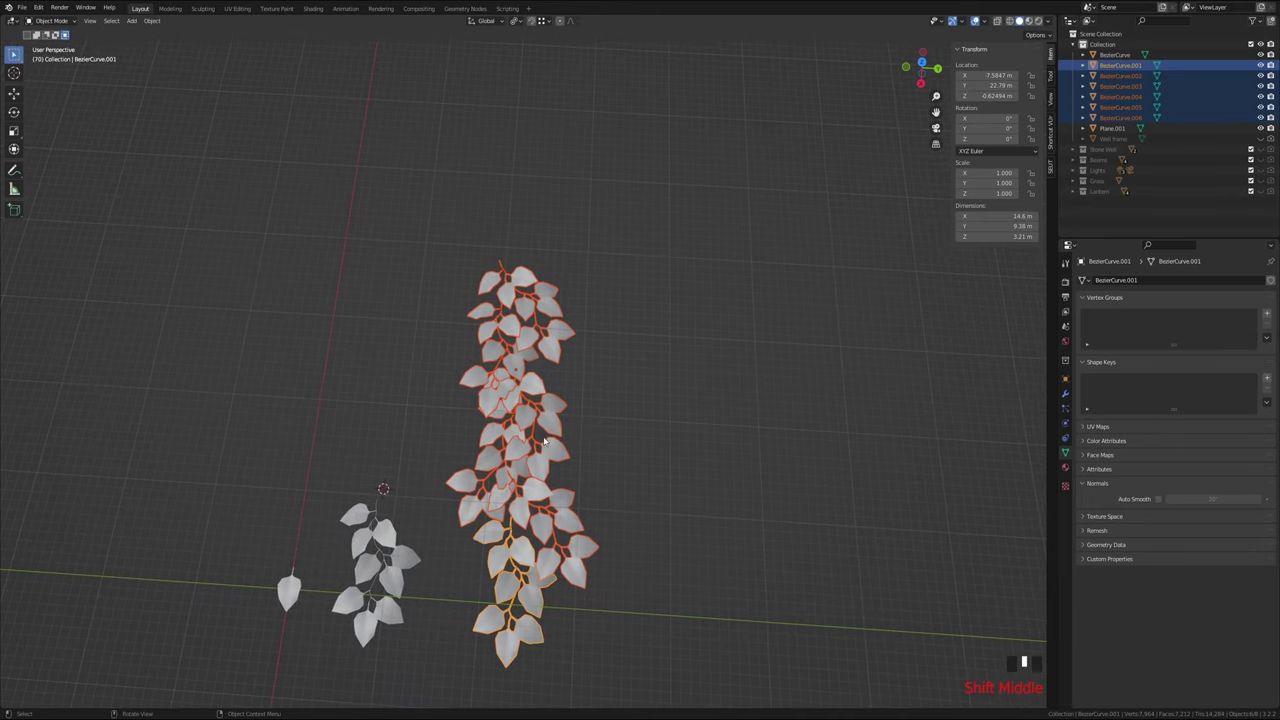
{"action": "key", "text": "Tab"}
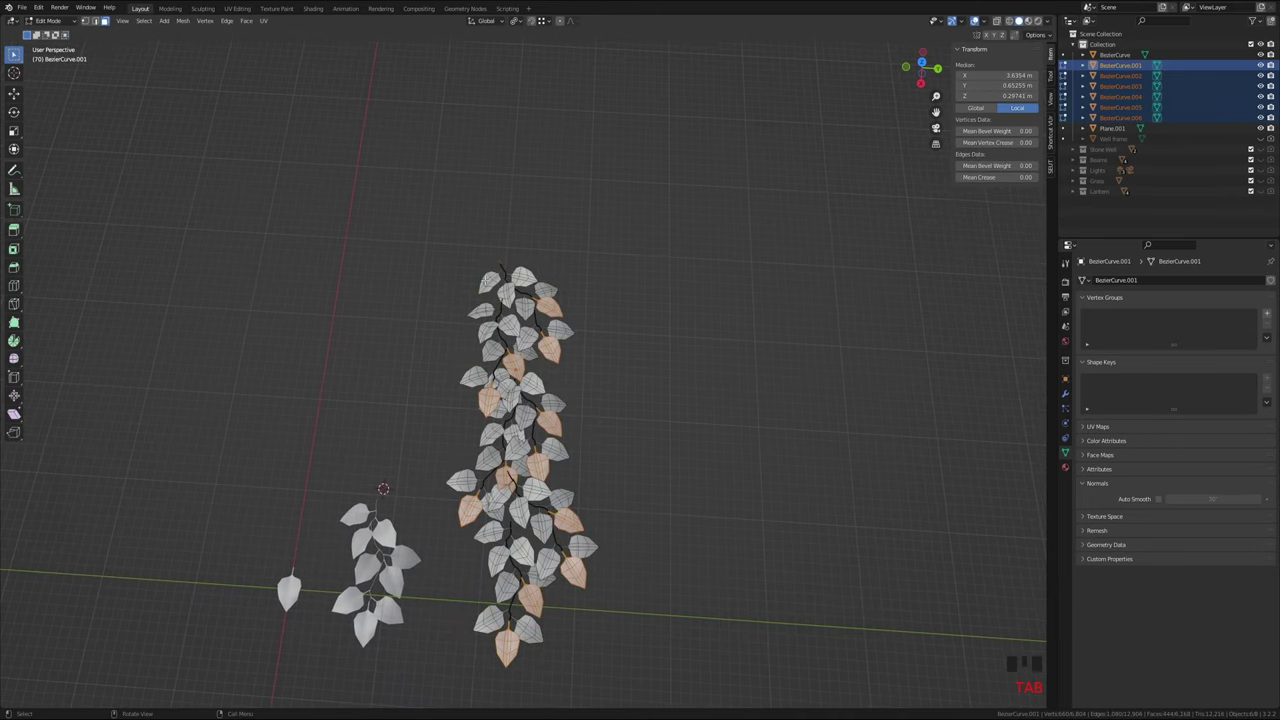
Join the six vine copies into BezierCurve.006 in Object Mode and nudge it slightly
{"action": "key", "text": "Tab"}
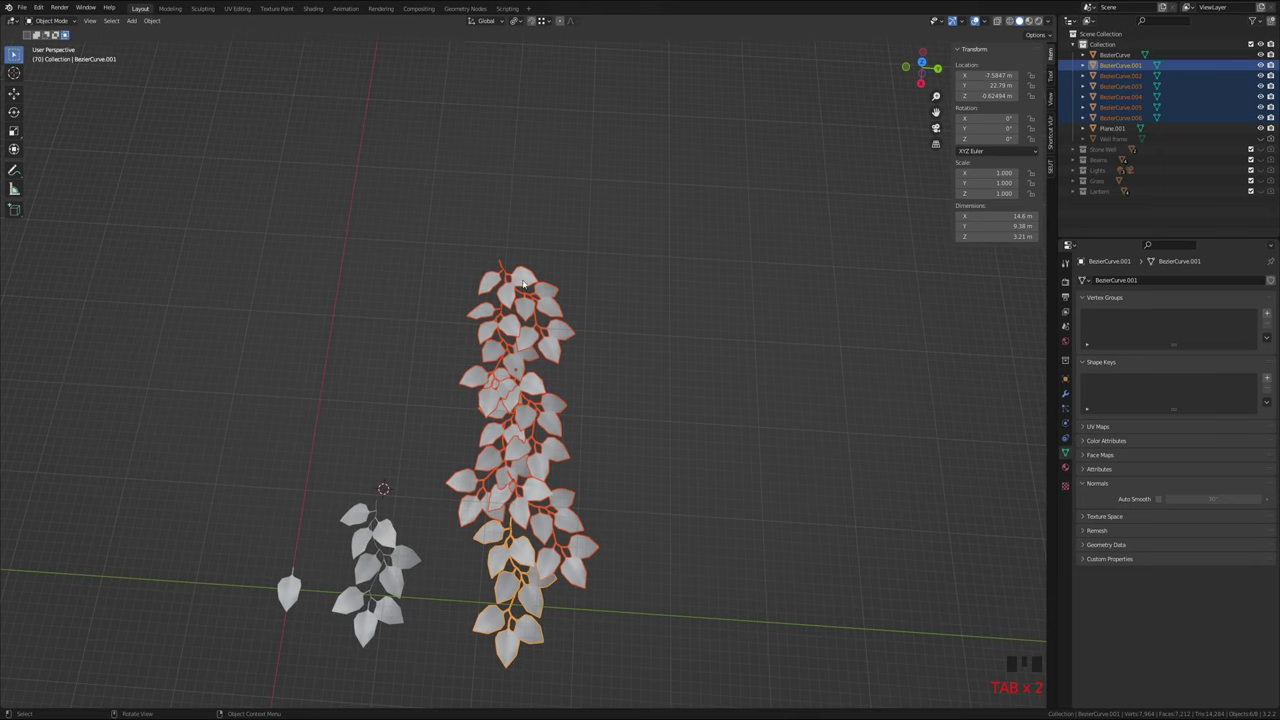
{"action": "left_click", "coordinate": [505, 275], "text": "shift"}
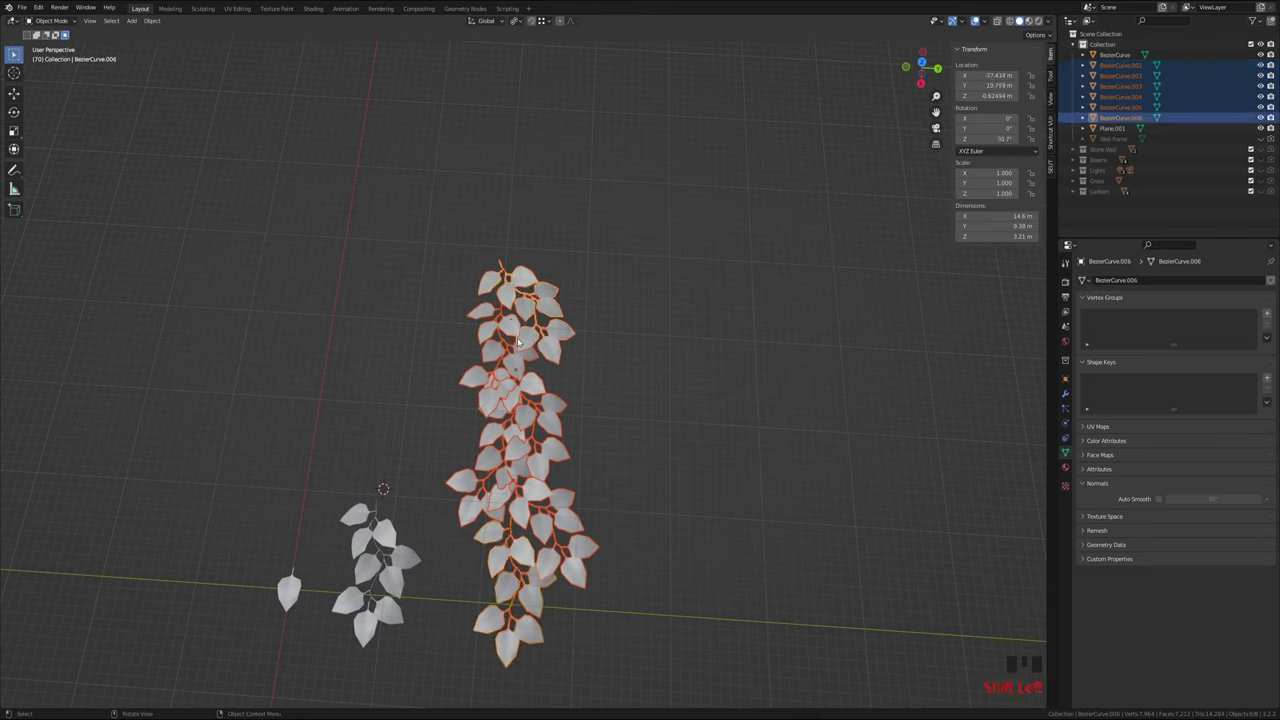
{"action": "key", "text": "ctrl+j"}
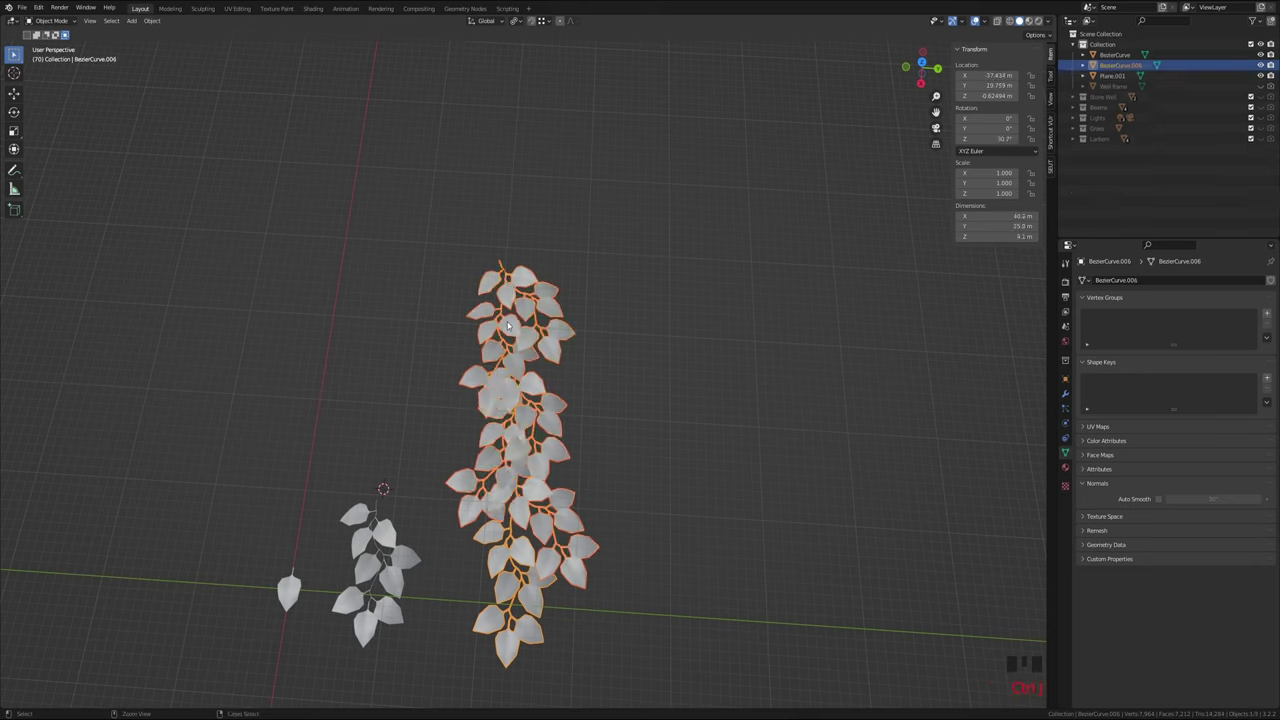
{"action": "middle_click_drag", "start_coordinate": [543, 365], "coordinate": [529, 300]}
{"action": "left_click", "coordinate": [529, 300]}
{"action": "mouse_move", "coordinate": [529, 300]}
{"action": "left_mouse_down"}
{"action": "mouse_move", "coordinate": [694, 258]}
{"action": "mouse_move", "coordinate": [628, 216]}
{"action": "mouse_move", "coordinate": [508, 339]}
{"action": "mouse_move", "coordinate": [558, 301]}
{"action": "mouse_move", "coordinate": [536, 310]}
{"action": "left_mouse_up"}
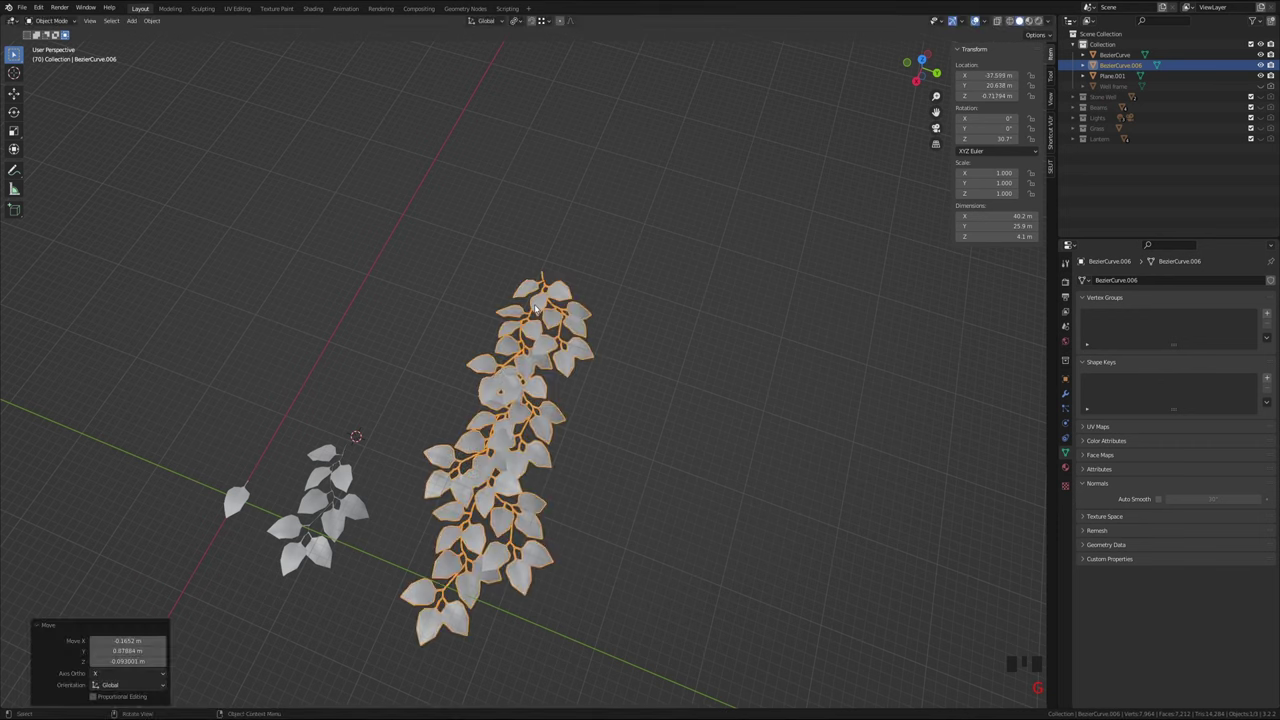
Orbit around the branches and select the single leaf Plane.001
{"action": "middle_click_drag", "start_coordinate": [505, 357], "coordinate": [641, 331]}
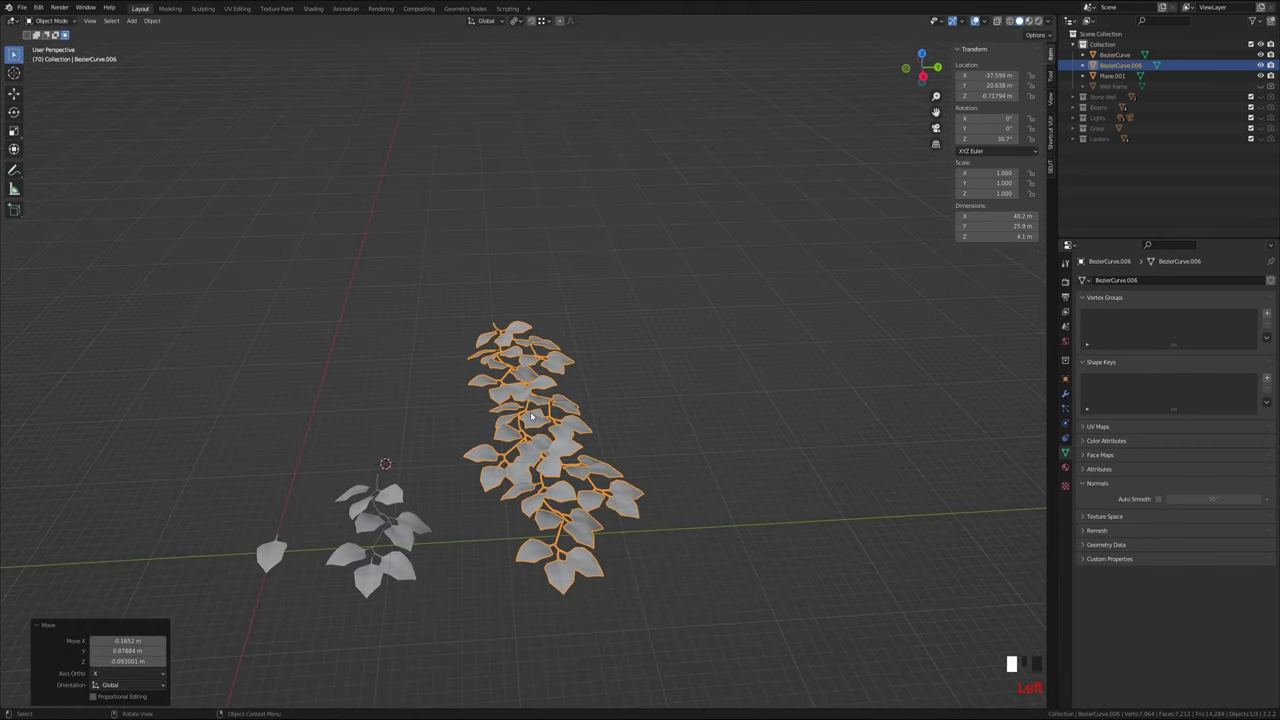
{"action": "middle_click_drag", "start_coordinate": [532, 357], "coordinate": [516, 410]}
{"action": "scroll", "coordinate": [516, 410], "scroll_direction": "down", "scroll_amount": 6}
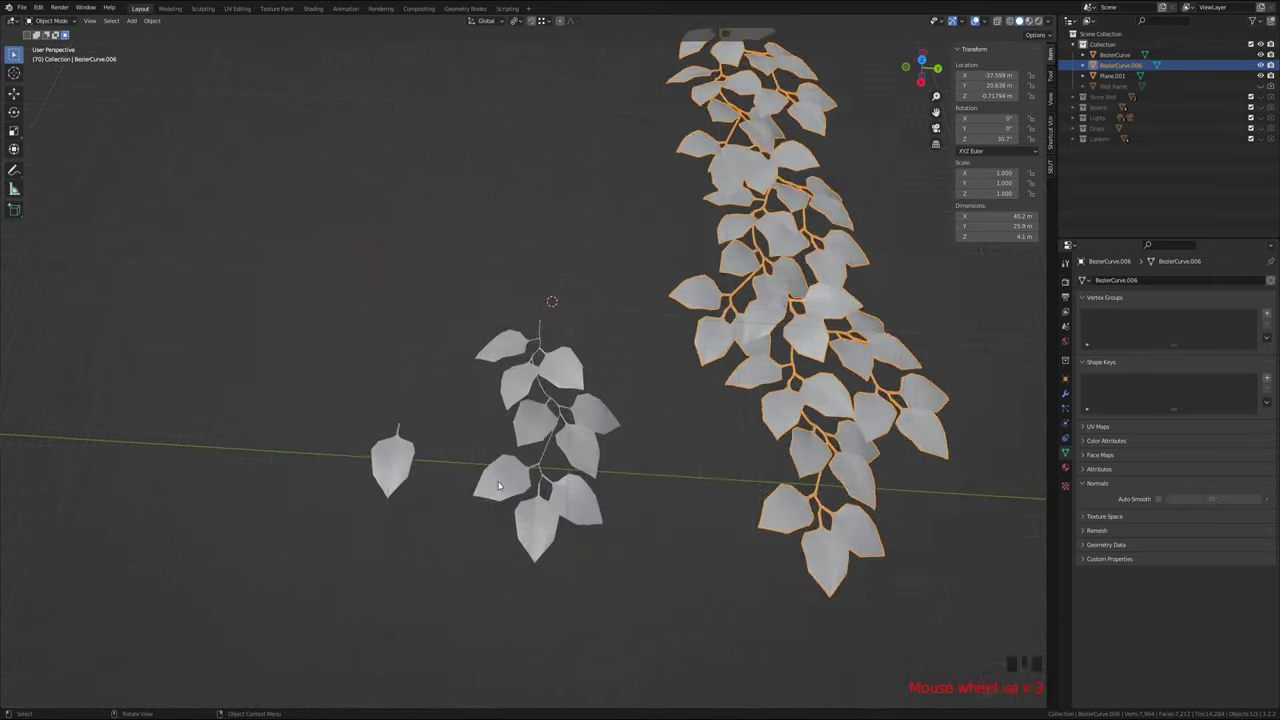
{"action": "middle_click_drag", "start_coordinate": [626, 457], "coordinate": [532, 497]}
{"action": "scroll", "coordinate": [517, 416], "scroll_direction": "down", "scroll_amount": 5}
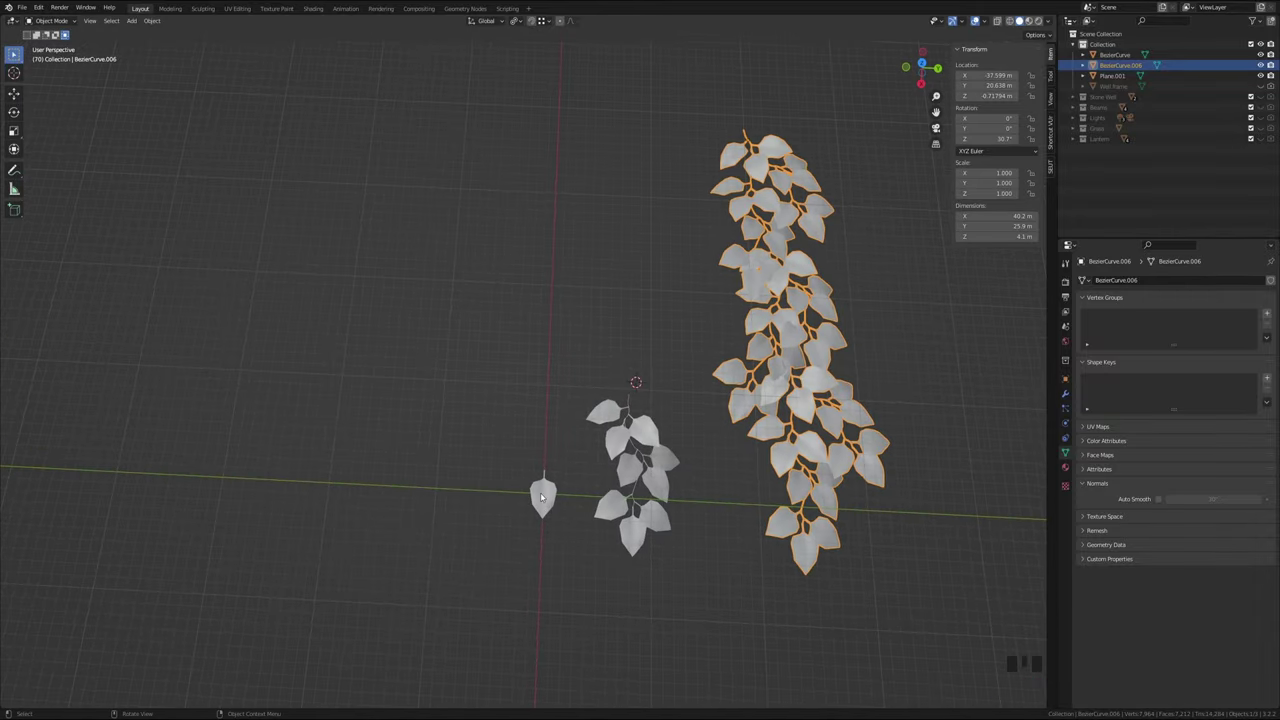
{"action": "left_click", "coordinate": [541, 493]}
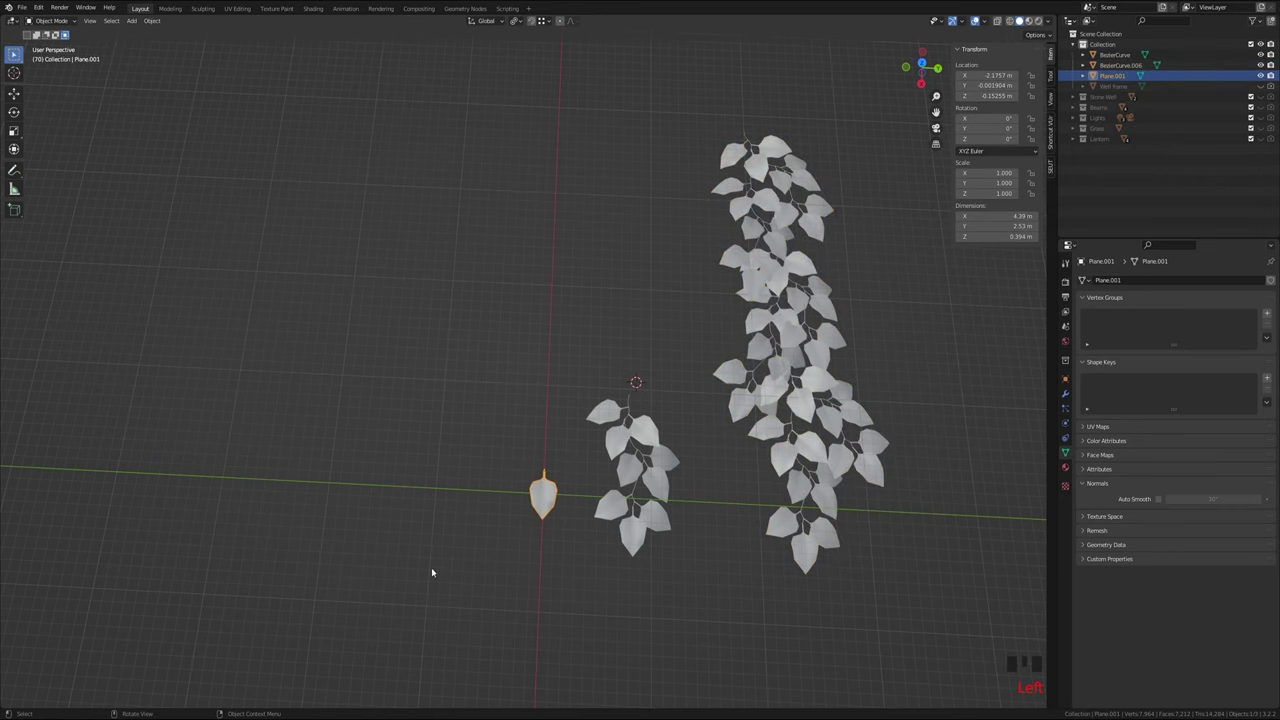
Frame the larger leafy vine closely and select it
{"action": "middle_click_drag", "start_coordinate": [697, 466], "coordinate": [369, 557], "text": "shift"}
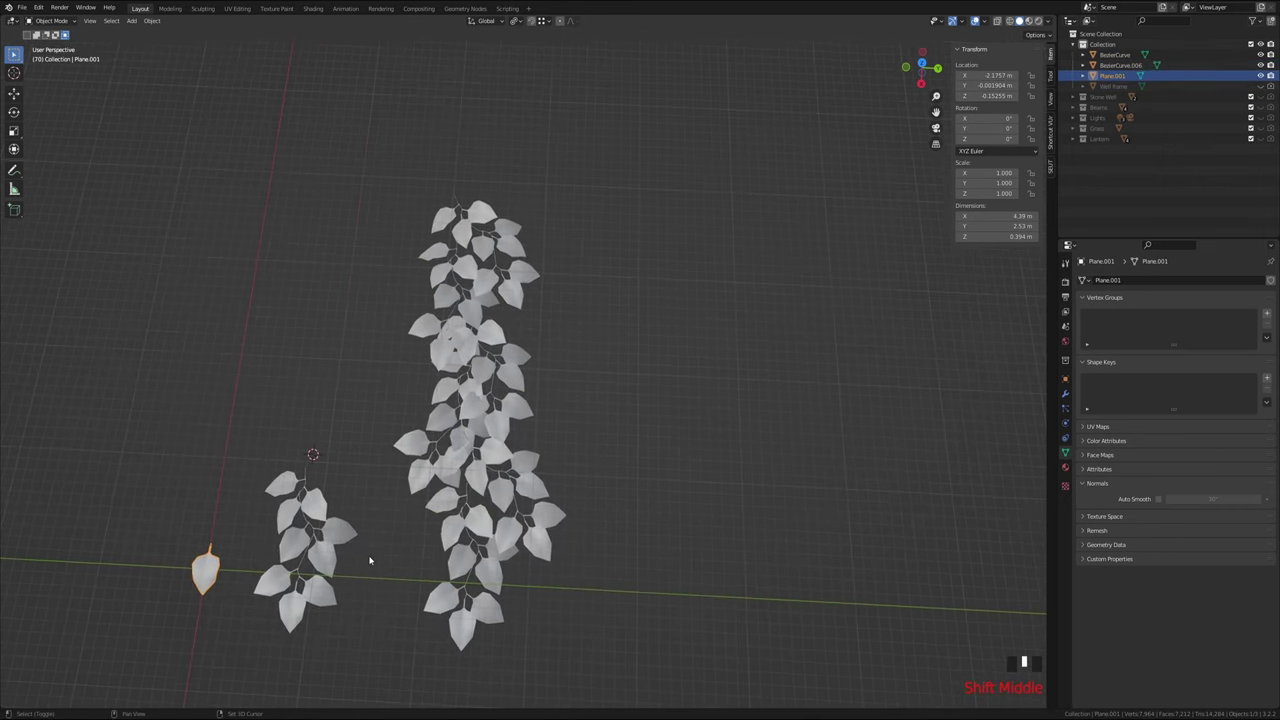
{"action": "scroll", "coordinate": [521, 505], "scroll_direction": "up", "scroll_amount": 3}
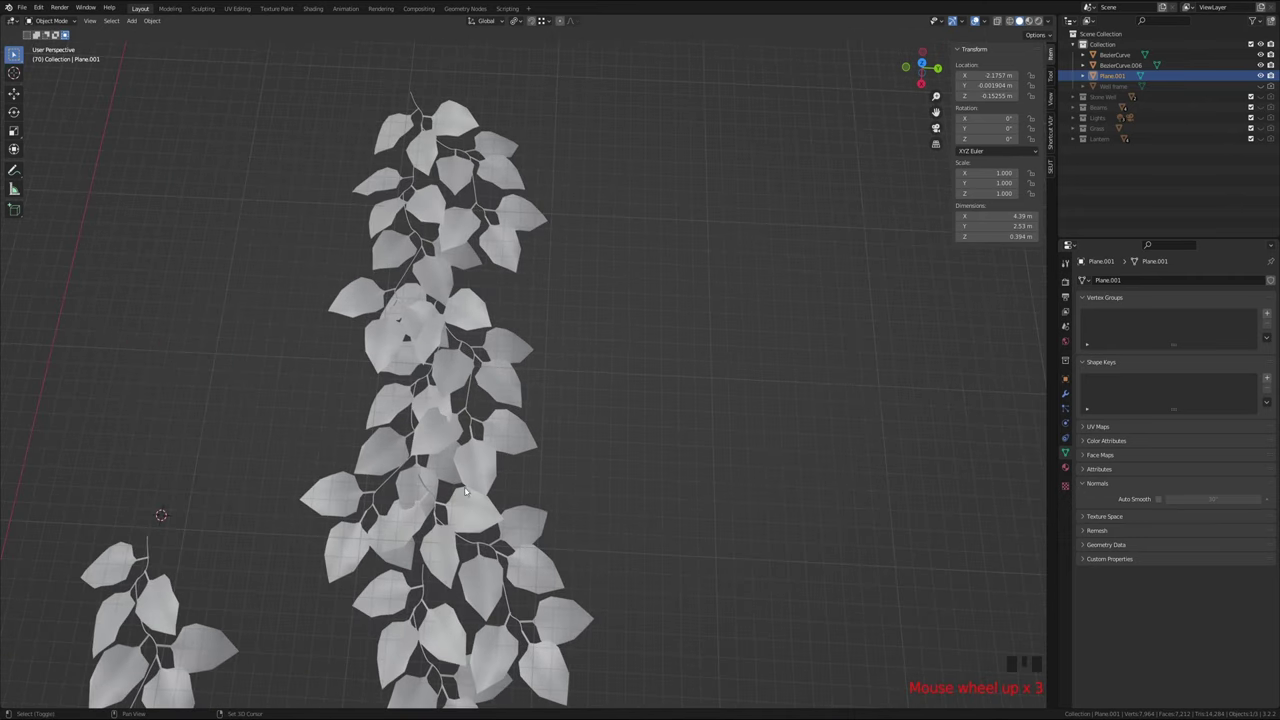
{"action": "middle_click_drag", "start_coordinate": [485, 487], "coordinate": [519, 441], "text": "shift"}
{"action": "left_click", "coordinate": [550, 406]}
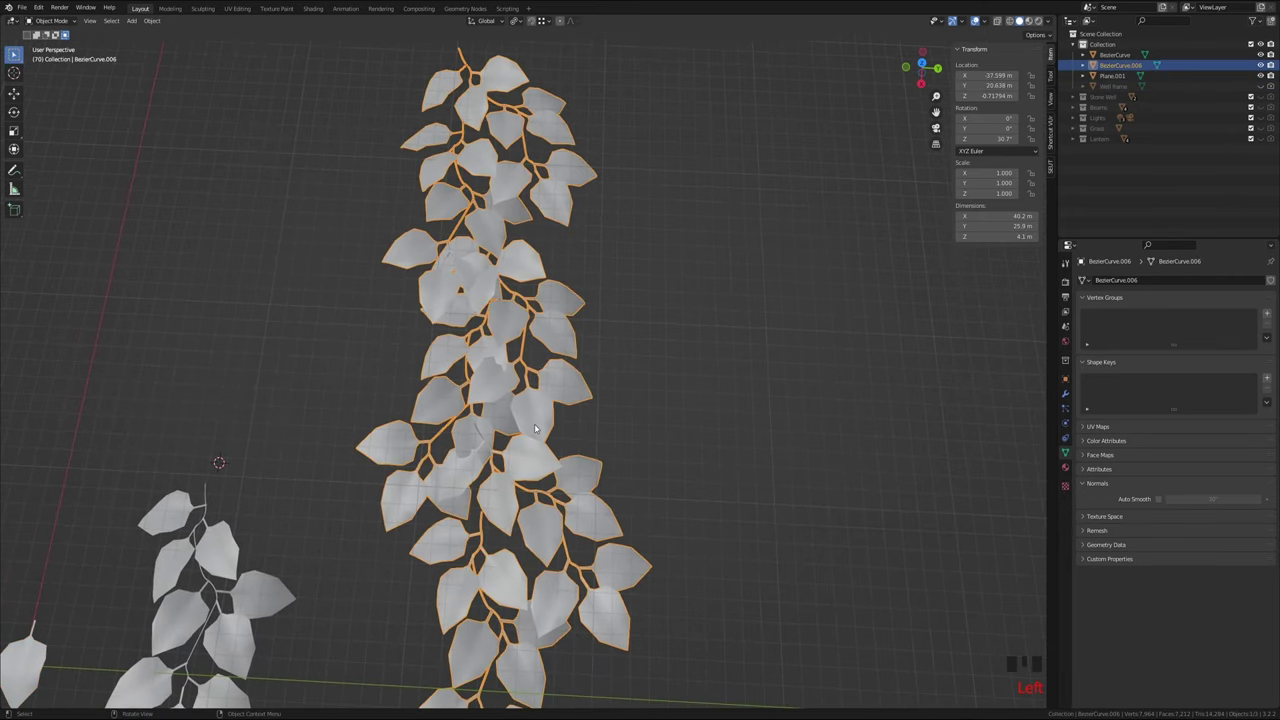
Create a new material on the vine with an olive-green base colour and switch to Material Preview shading
{"action": "left_click", "coordinate": [1067, 470]}
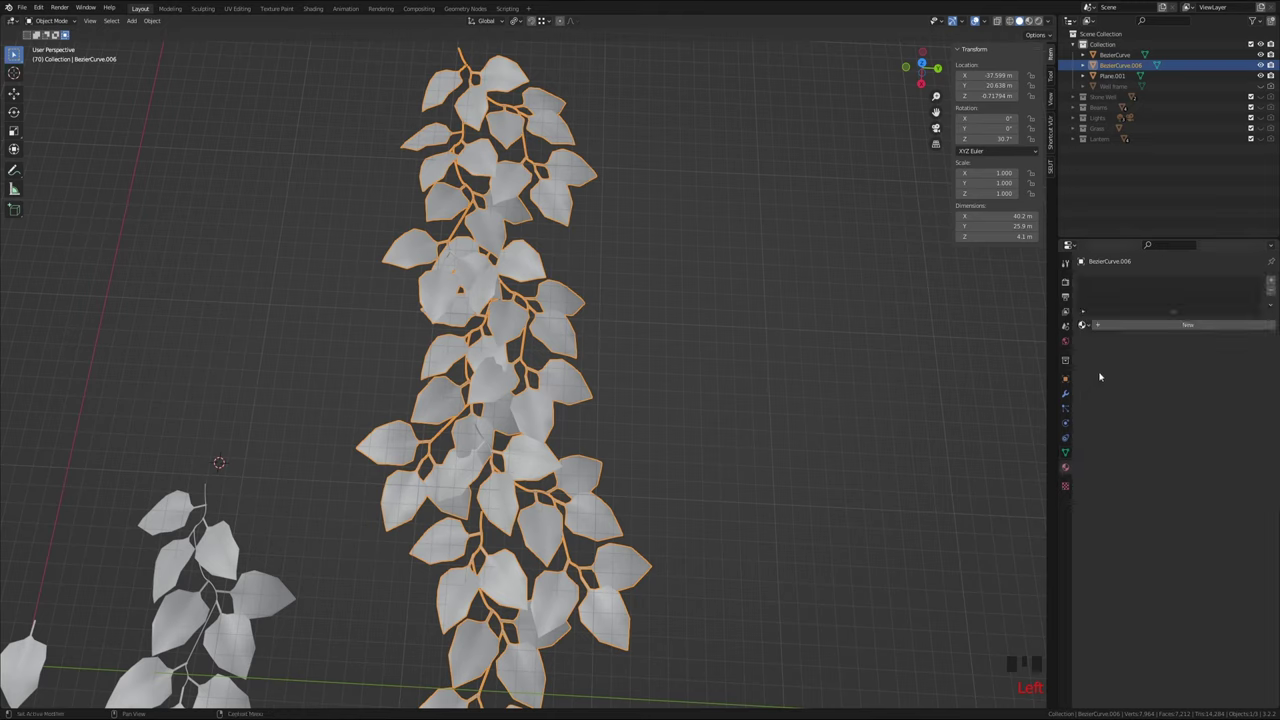
{"action": "left_click", "coordinate": [1169, 329]}
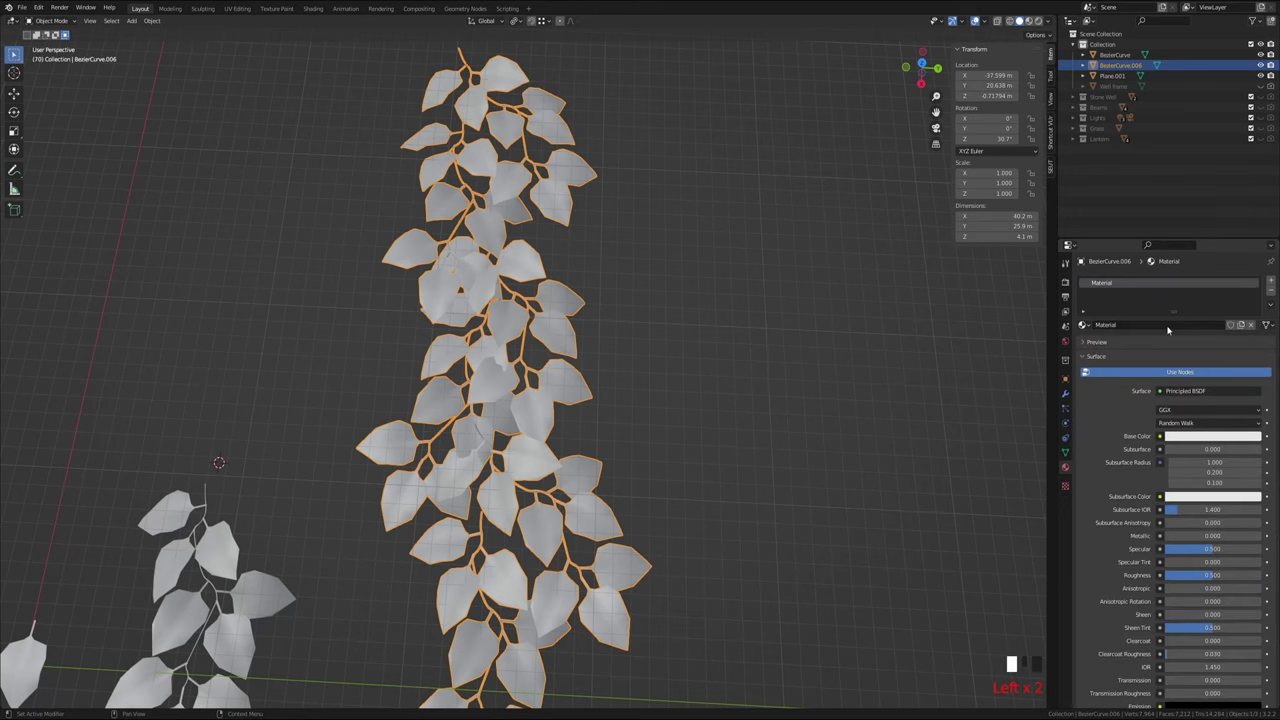
{"action": "left_click", "coordinate": [1193, 437]}
{"action": "left_click", "coordinate": [1205, 437]}
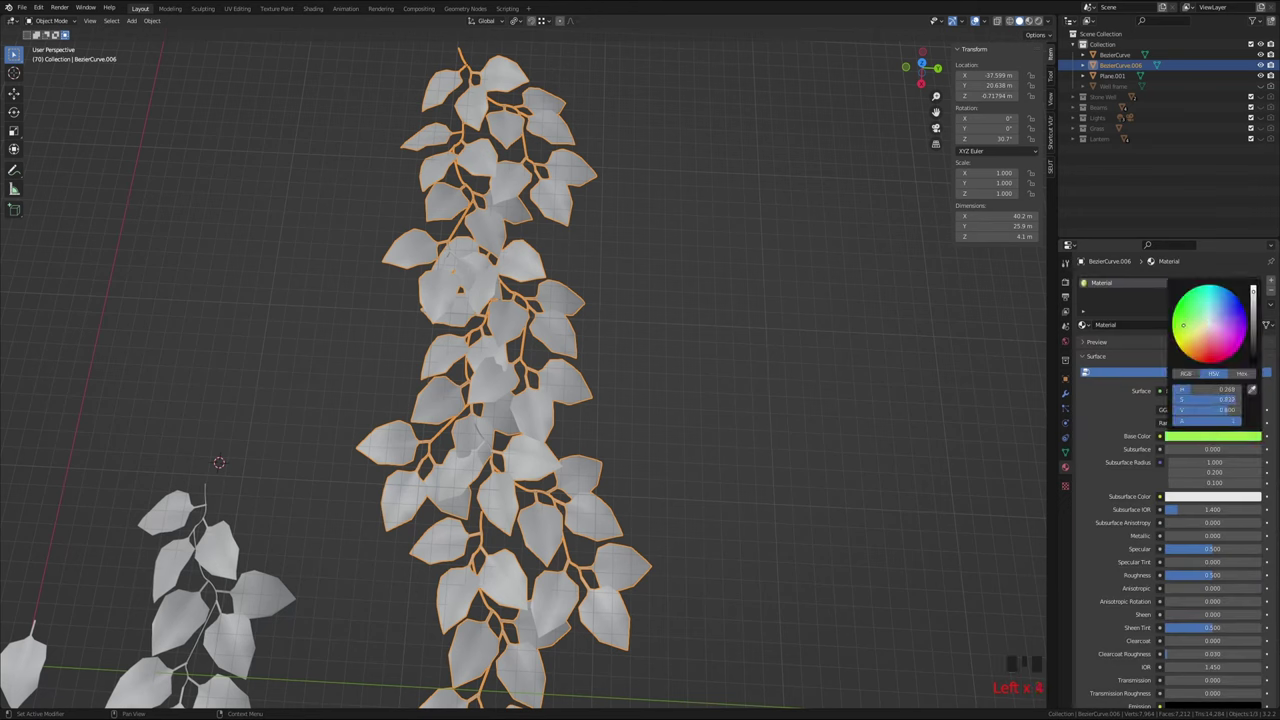
{"action": "left_click_drag", "start_coordinate": [1186, 330], "coordinate": [1187, 333]}
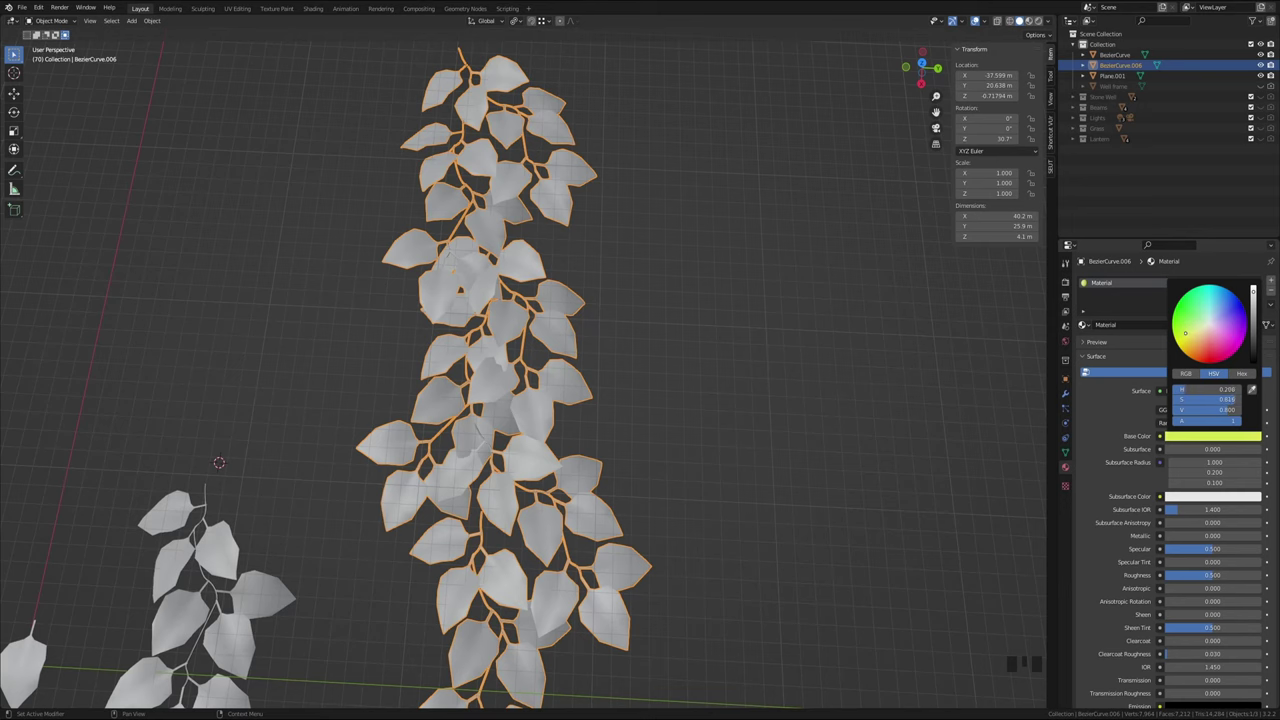
{"action": "left_click_drag", "start_coordinate": [1253, 292], "coordinate": [1253, 322]}
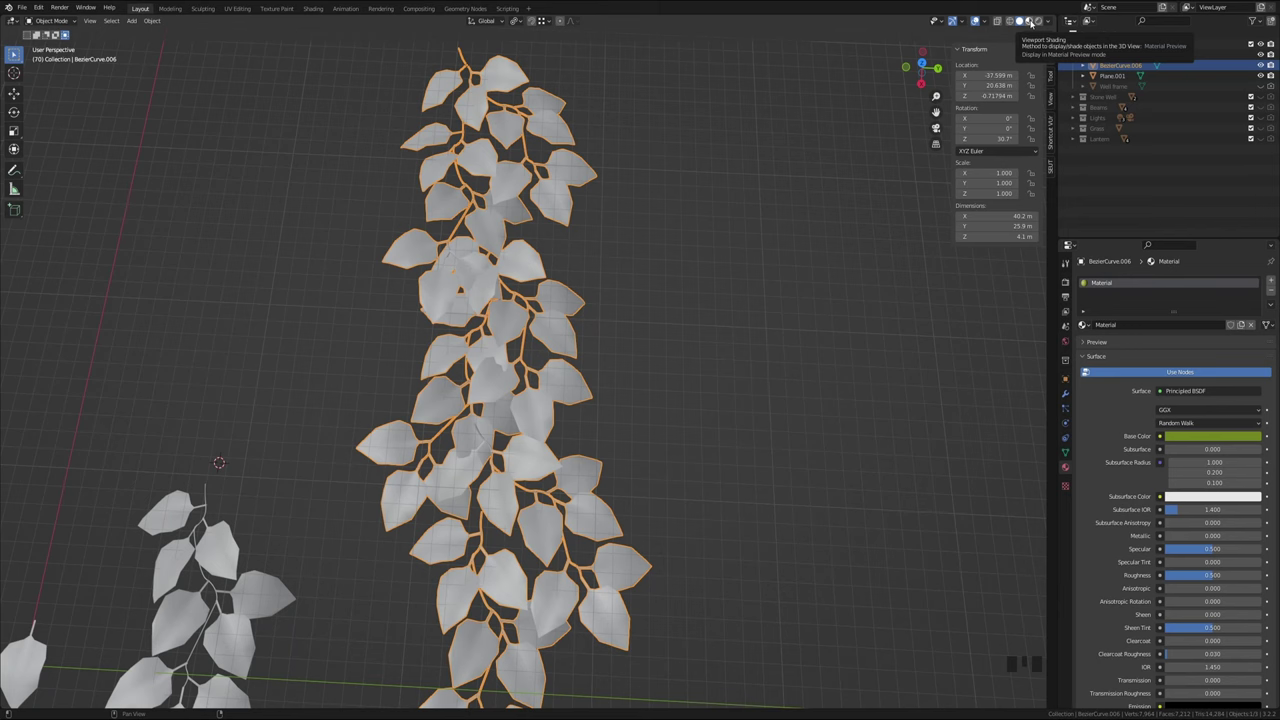
{"action": "left_click", "coordinate": [1030, 22]}
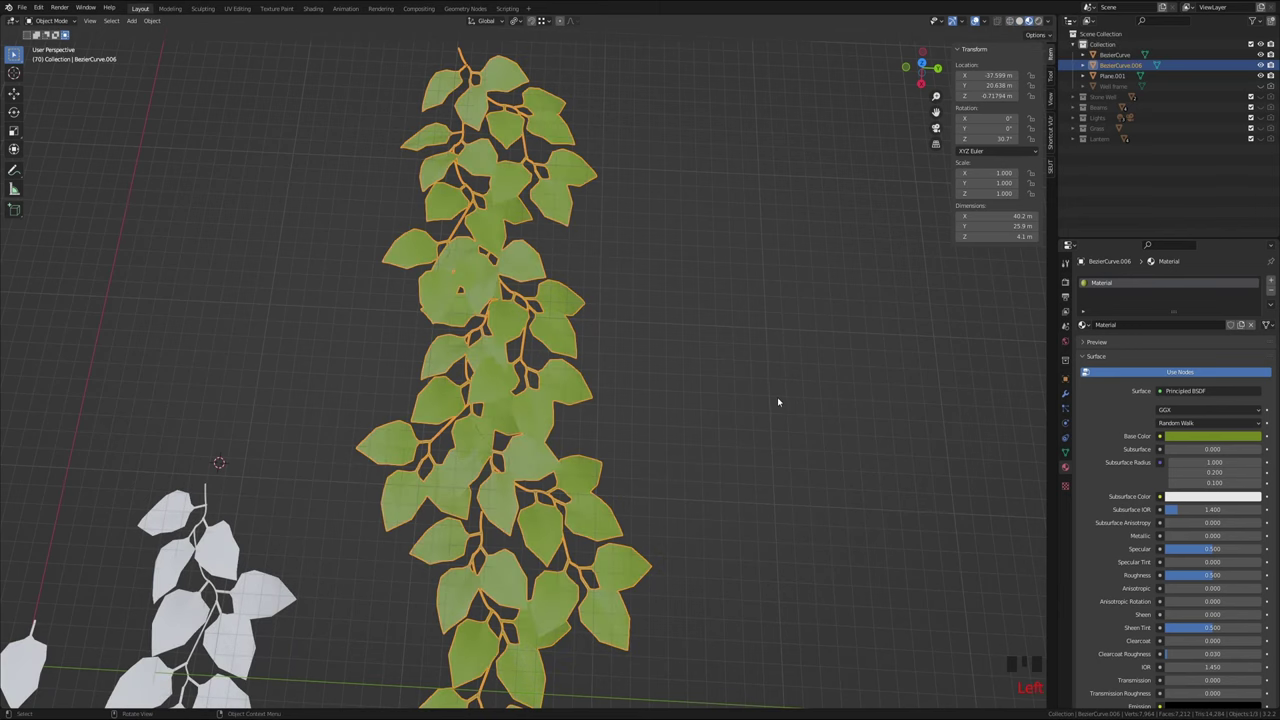
Add a second material slot to the vine and create a new material in it
{"action": "middle_click_drag", "start_coordinate": [778, 401], "coordinate": [651, 380]}
{"action": "scroll", "coordinate": [697, 400], "scroll_direction": "down", "scroll_amount": 4}
{"action": "scroll", "coordinate": [651, 380], "scroll_direction": "up", "scroll_amount": 6}
{"action": "middle_click_drag", "start_coordinate": [600, 531], "coordinate": [600, 471]}
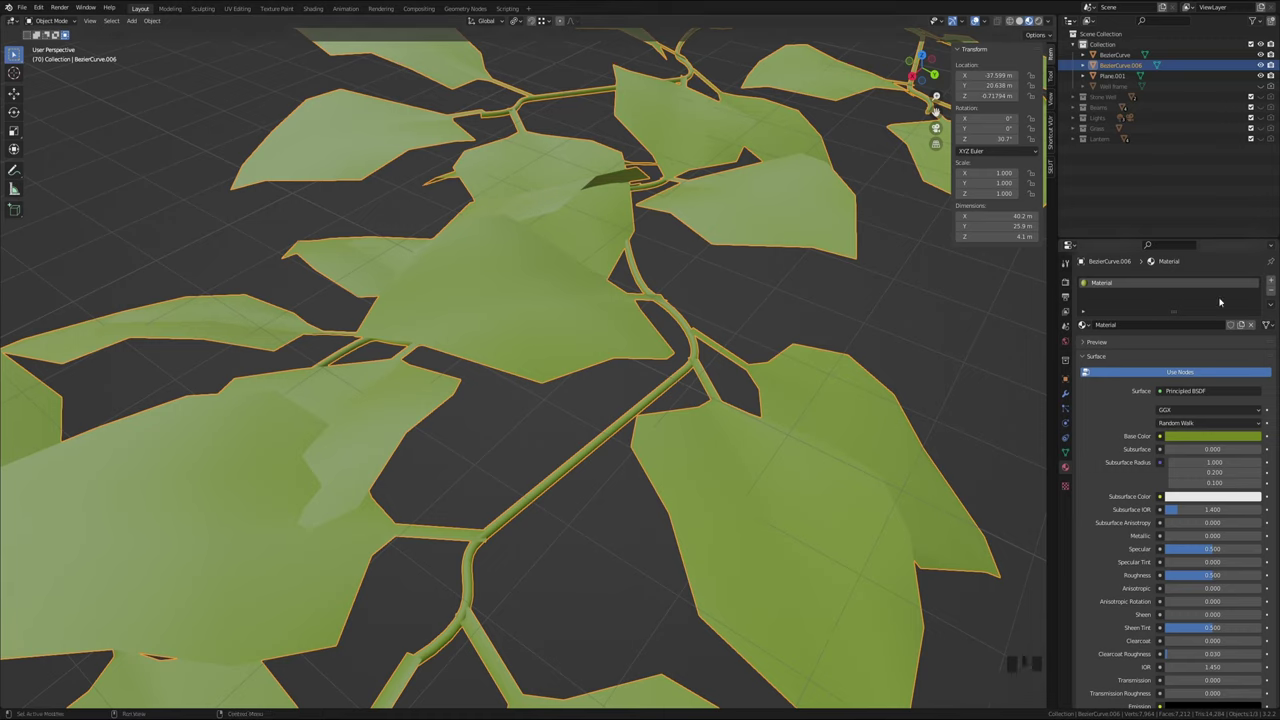
{"action": "left_click", "coordinate": [1271, 283]}
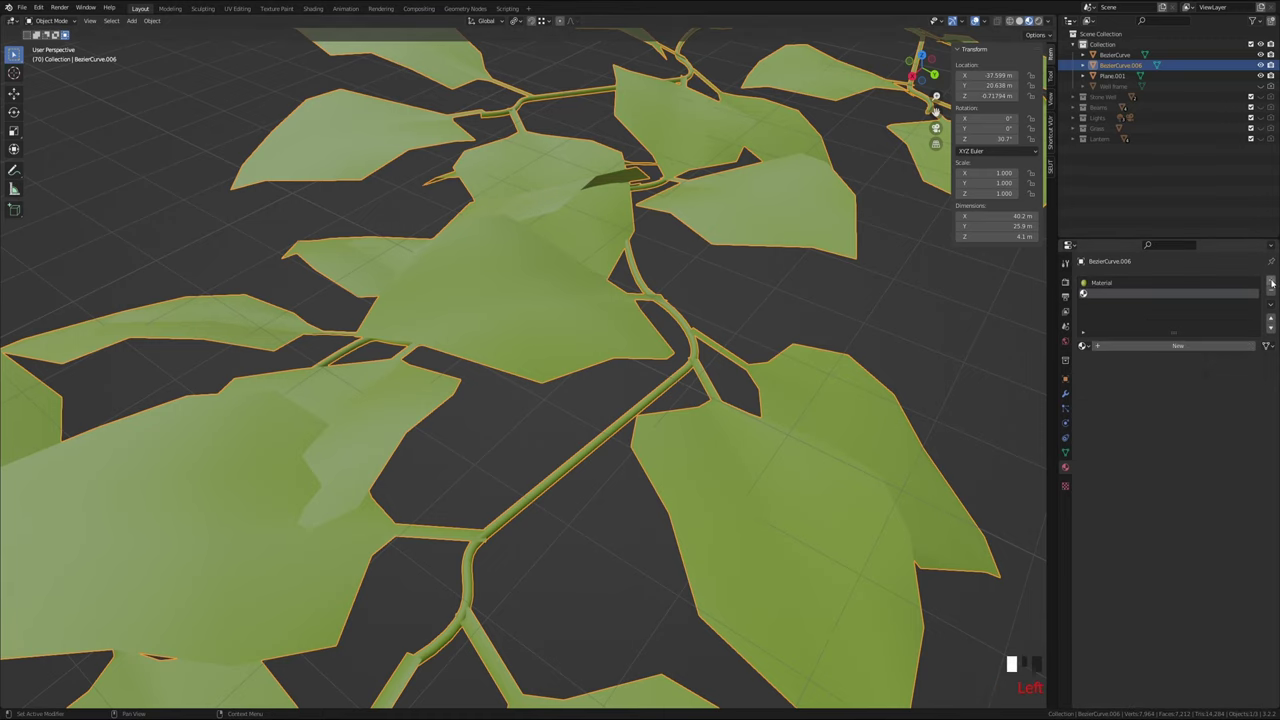
{"action": "left_click", "coordinate": [1178, 346]}
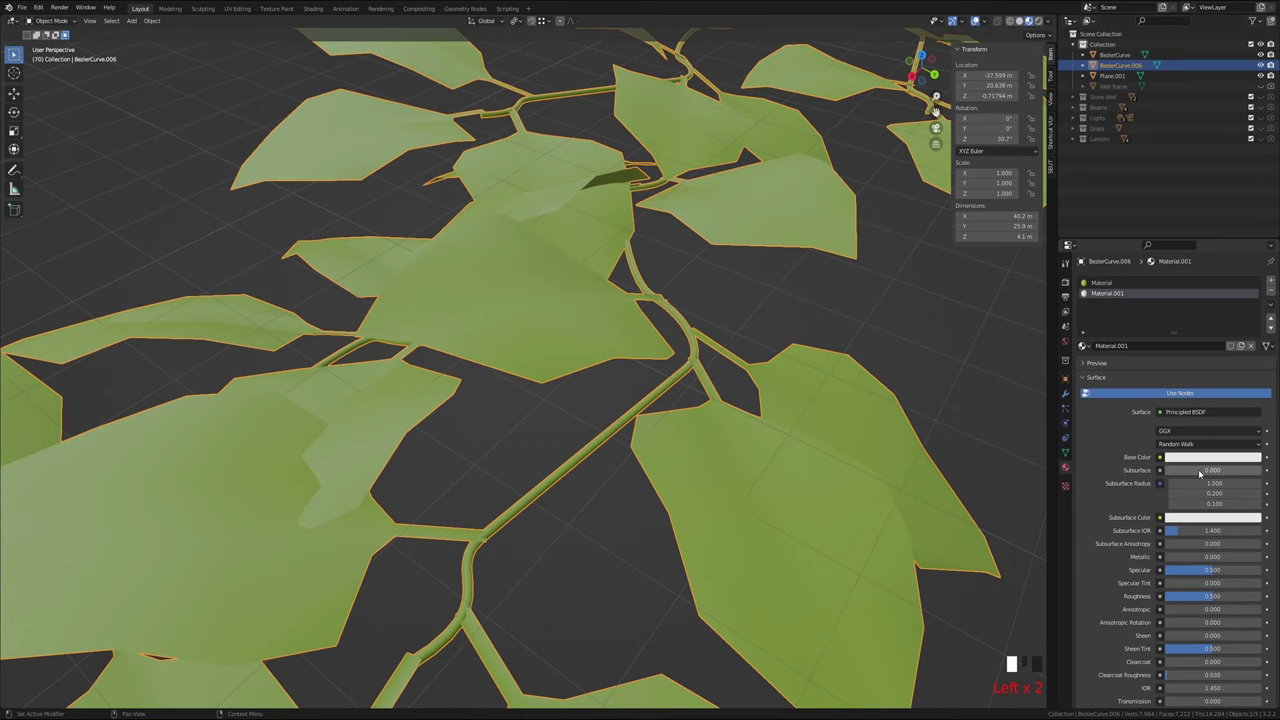
Set the new material's base colour to dark brown and enter Edit Mode
{"action": "left_click", "coordinate": [1212, 457]}
{"action": "left_click", "coordinate": [1193, 371]}
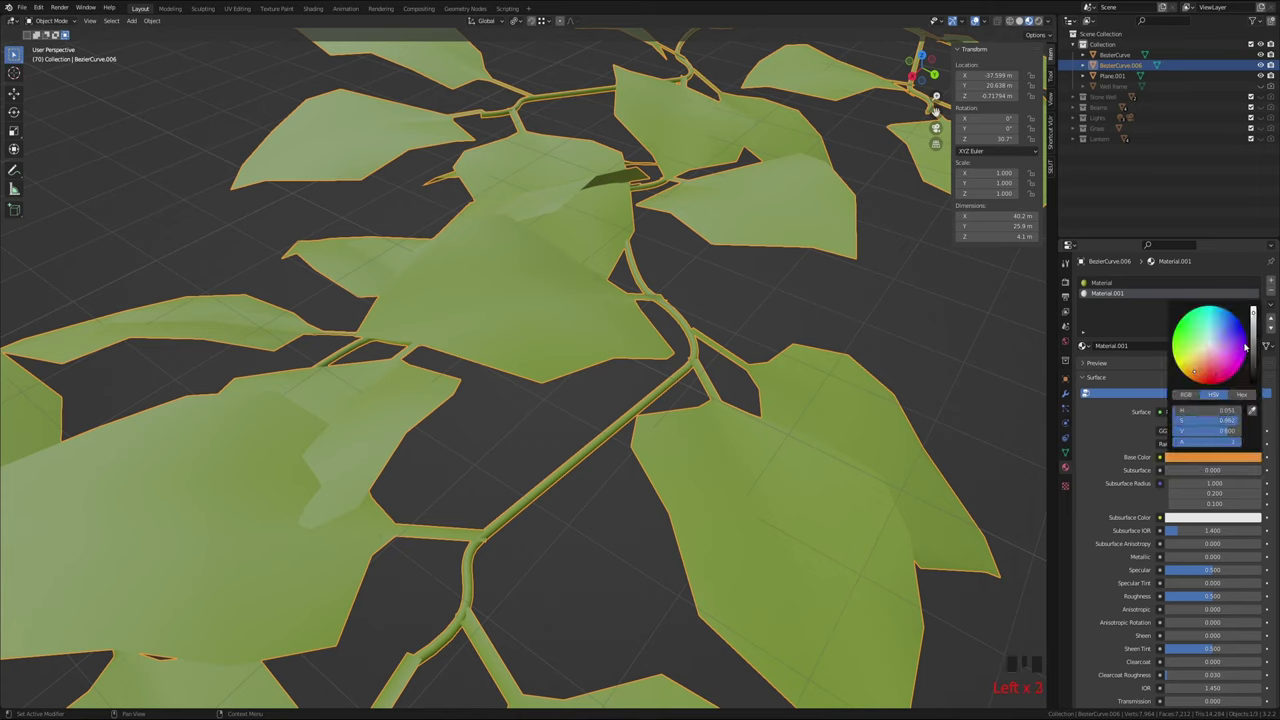
{"action": "left_click_drag", "start_coordinate": [1246, 347], "coordinate": [1252, 376]}
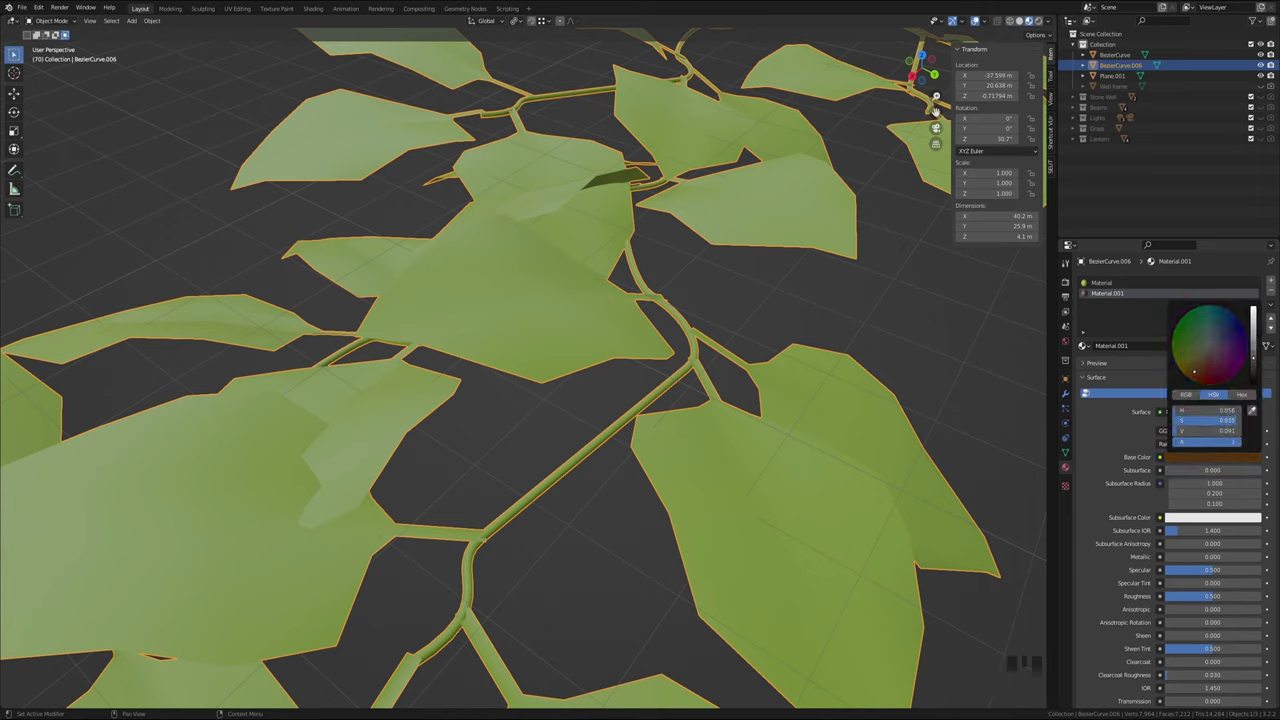
{"action": "left_click", "coordinate": [1192, 375]}
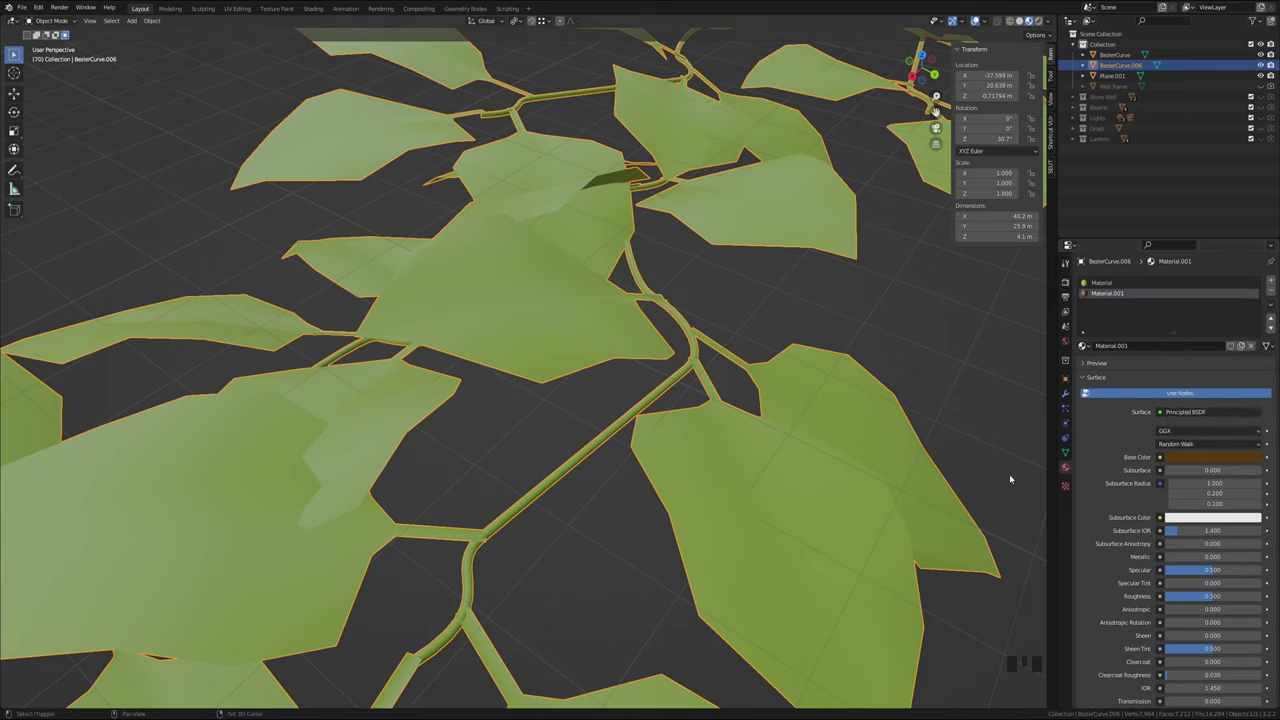
{"action": "middle_click_drag", "start_coordinate": [1009, 474], "coordinate": [945, 405], "text": "shift"}
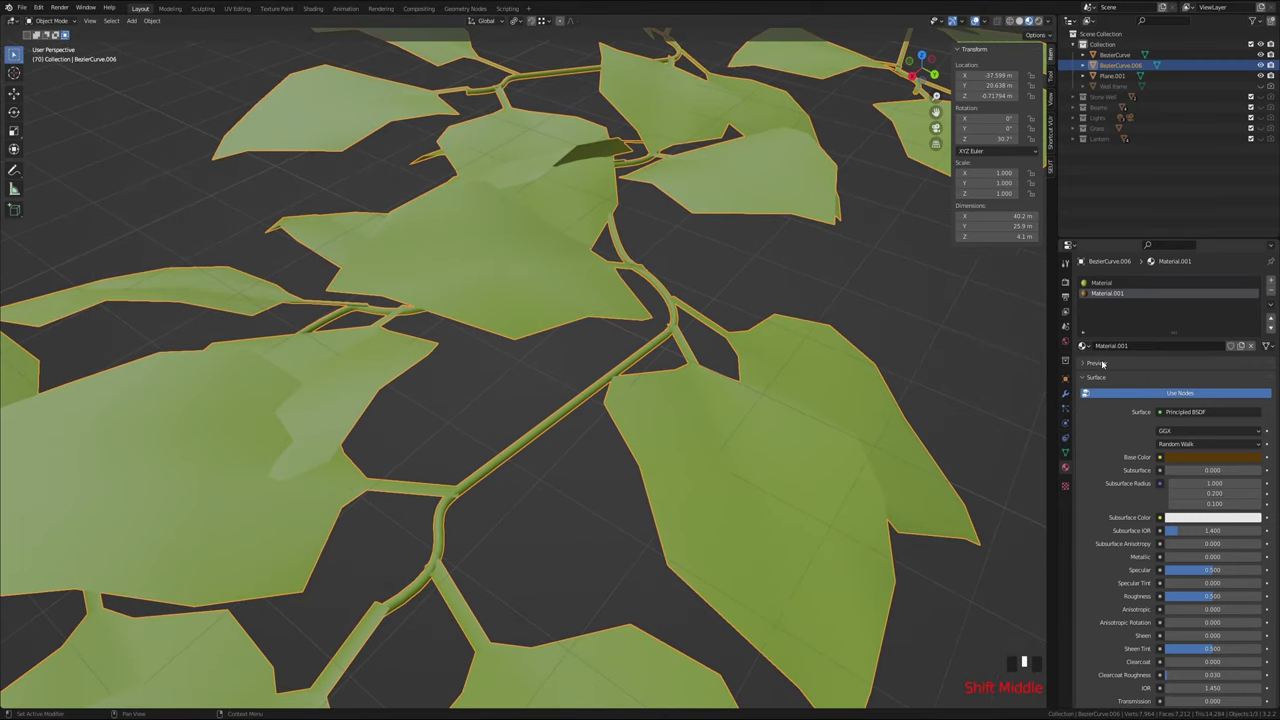
{"action": "key", "text": "Tab"}
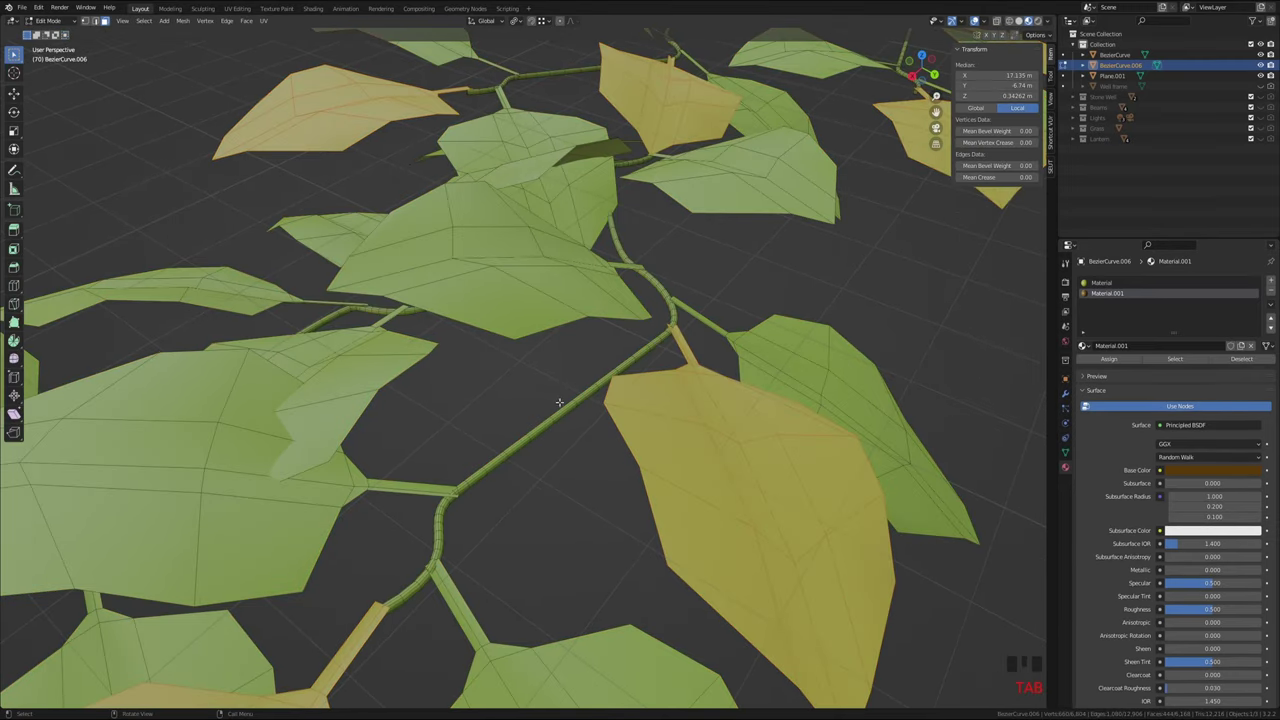
Select the central stem with Select Linked and assign the brown Material.001 to it
{"action": "left_click", "coordinate": [550, 418]}
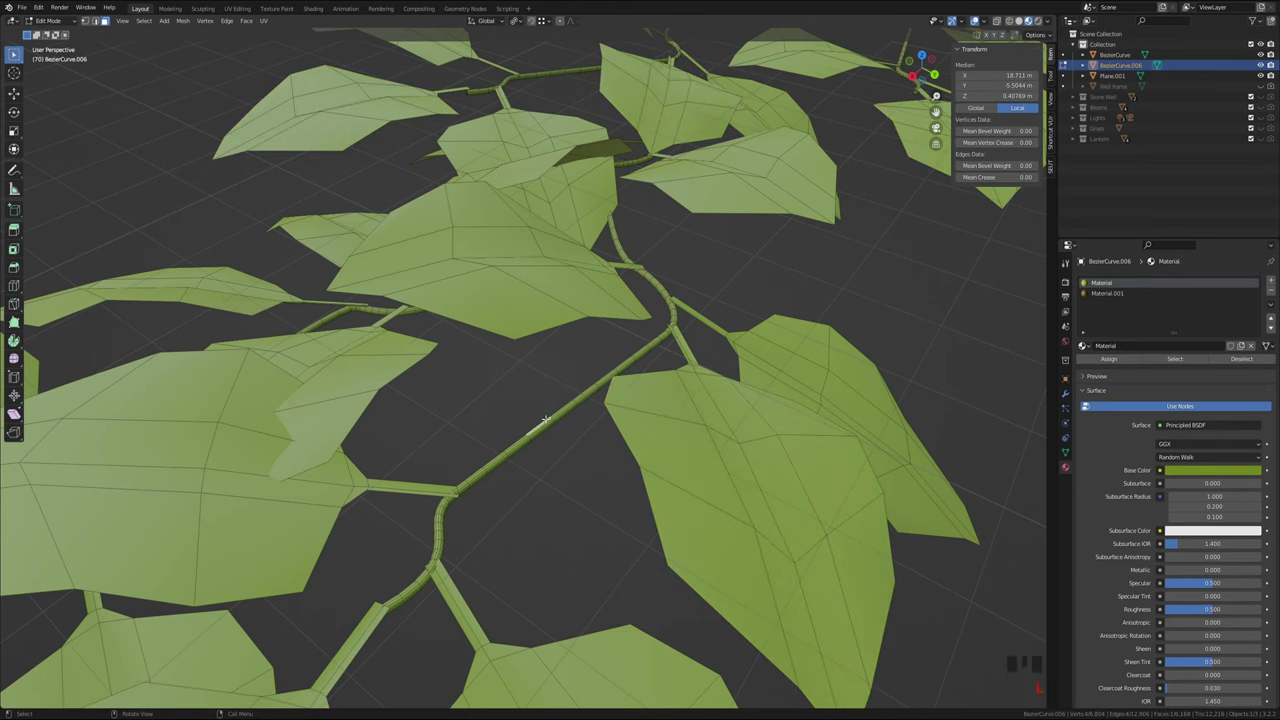
{"action": "key", "text": "l"}
{"action": "key", "text": "l"}
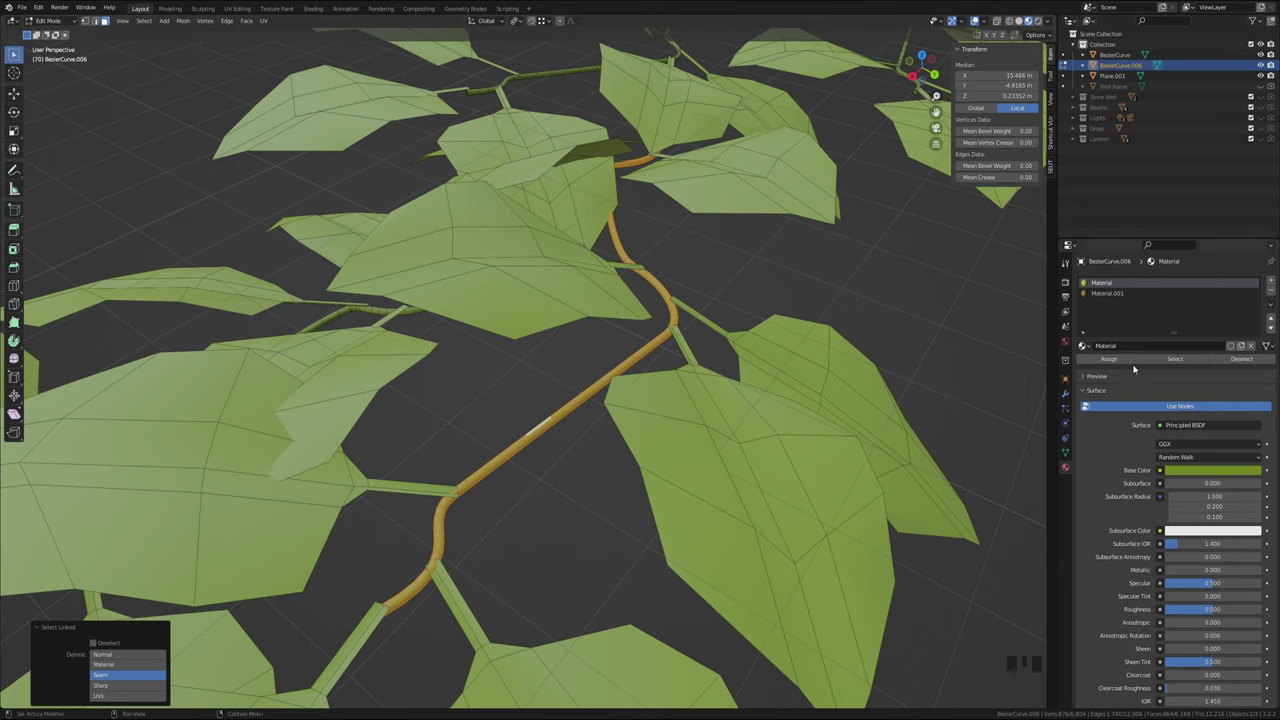
{"action": "left_click", "coordinate": [1108, 293]}
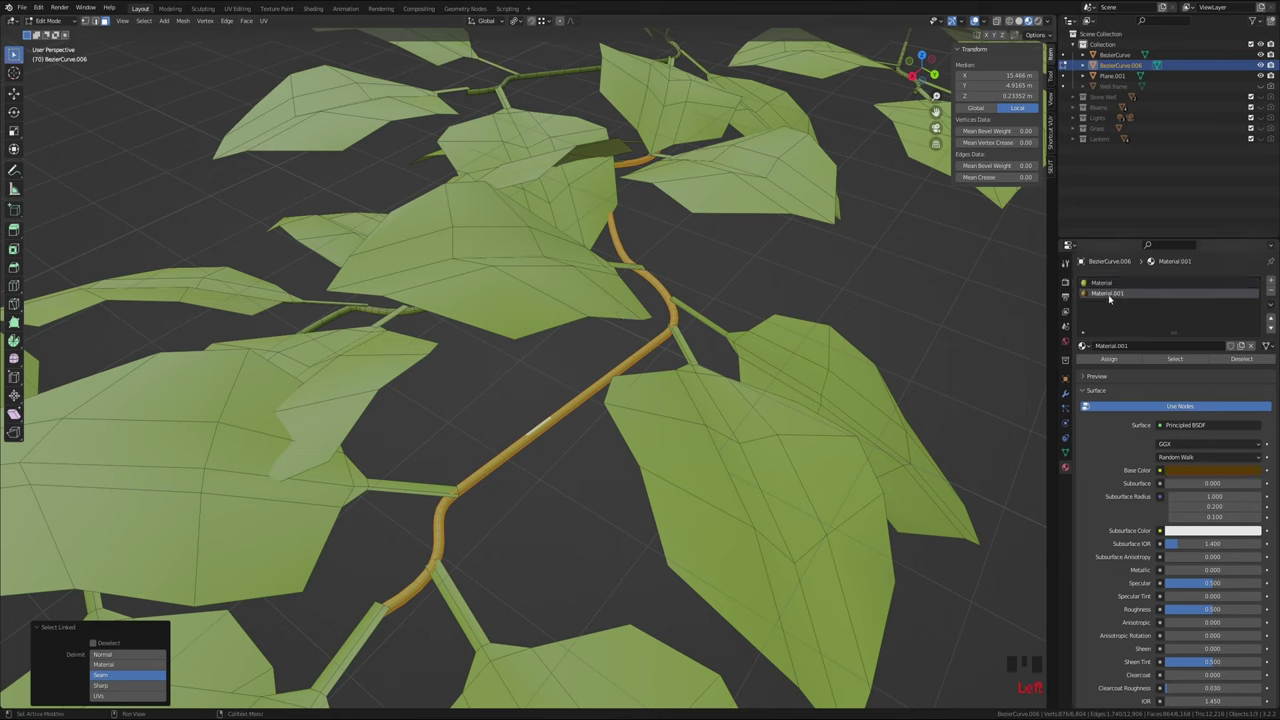
{"action": "left_click", "coordinate": [1110, 360]}
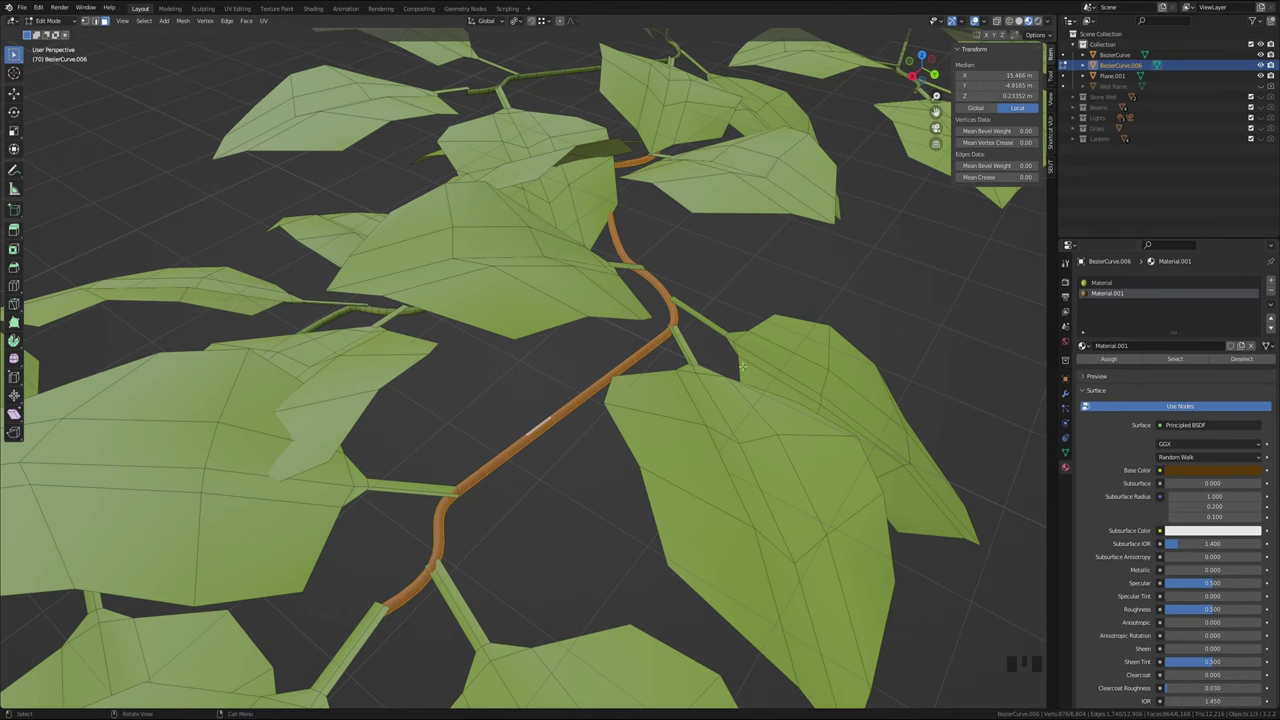
{"action": "key", "text": "Escape"}
Return to Object Mode and clear the selection to compare stem and leaf colours
{"action": "key", "text": "Tab"}
{"action": "middle_click_drag", "start_coordinate": [600, 463], "coordinate": [552, 465]}
{"action": "left_click", "coordinate": [726, 492]}
{"action": "left_click", "coordinate": [714, 487]}
{"action": "scroll", "coordinate": [552, 465], "scroll_direction": "up", "scroll_amount": 5}
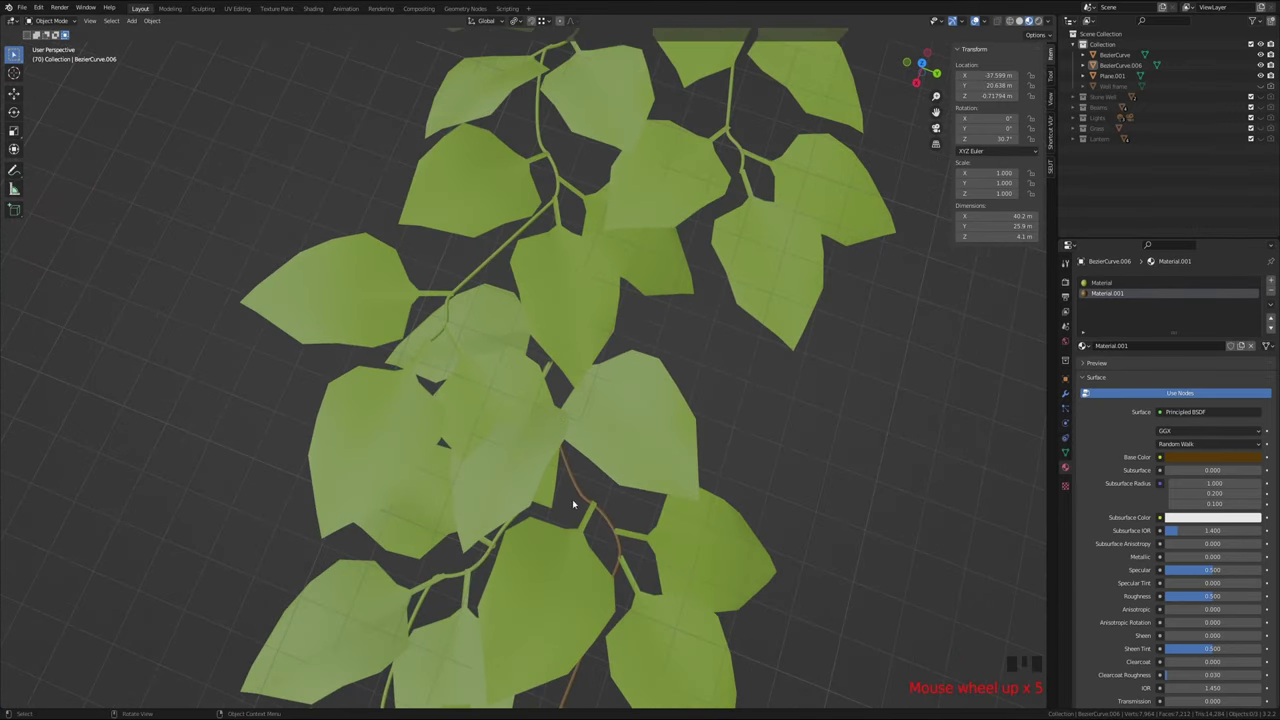
In Edit Mode, select the left and right stem strands with Select Linked
{"action": "scroll", "coordinate": [573, 504], "scroll_direction": "up", "scroll_amount": 4}
{"action": "middle_click_drag", "start_coordinate": [602, 473], "coordinate": [492, 618], "text": "shift"}
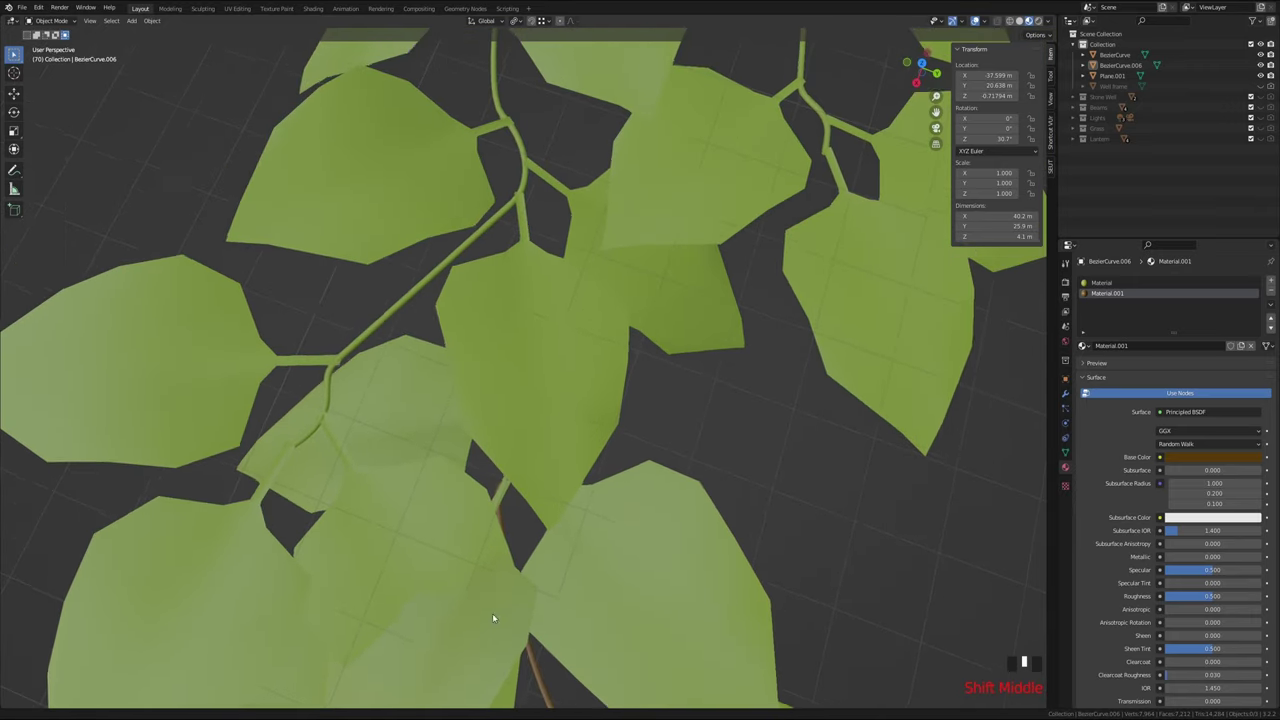
{"action": "scroll", "coordinate": [492, 618], "scroll_direction": "down", "scroll_amount": 6}
{"action": "middle_click_drag", "start_coordinate": [709, 366], "coordinate": [613, 358], "text": "shift"}
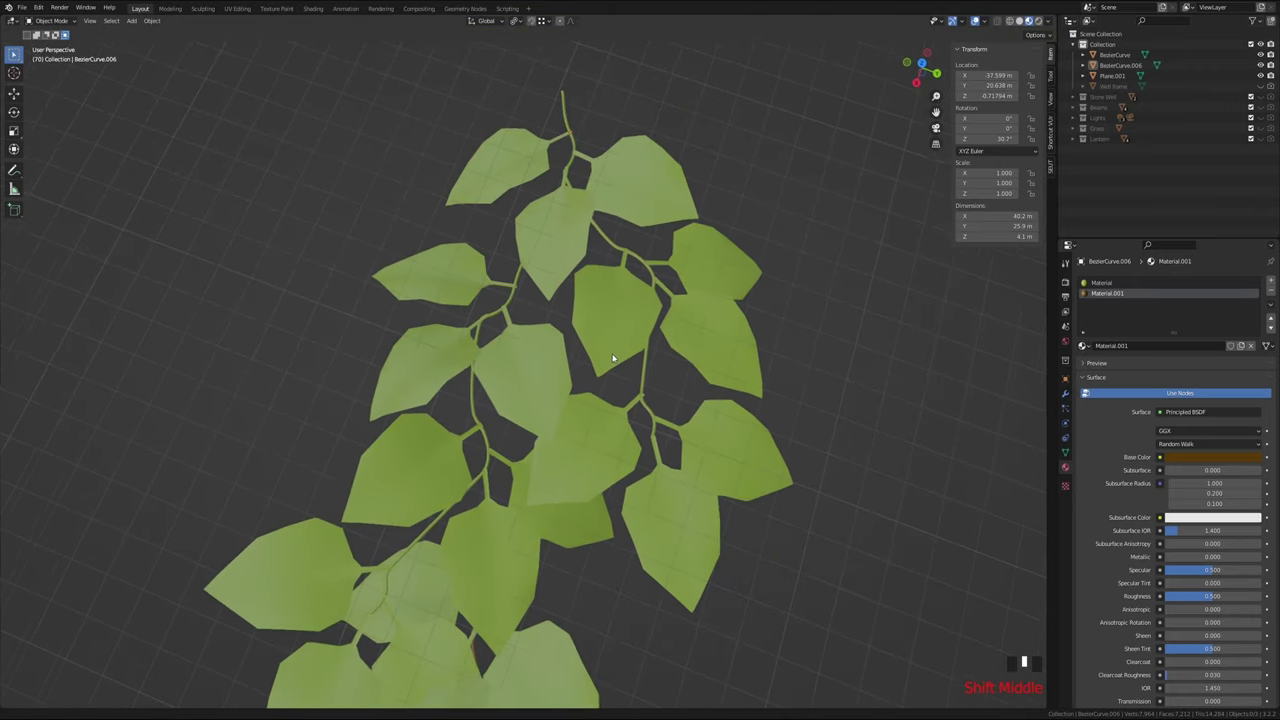
{"action": "key", "text": "Tab"}
{"action": "scroll", "coordinate": [649, 390], "scroll_direction": "up", "scroll_amount": 8}
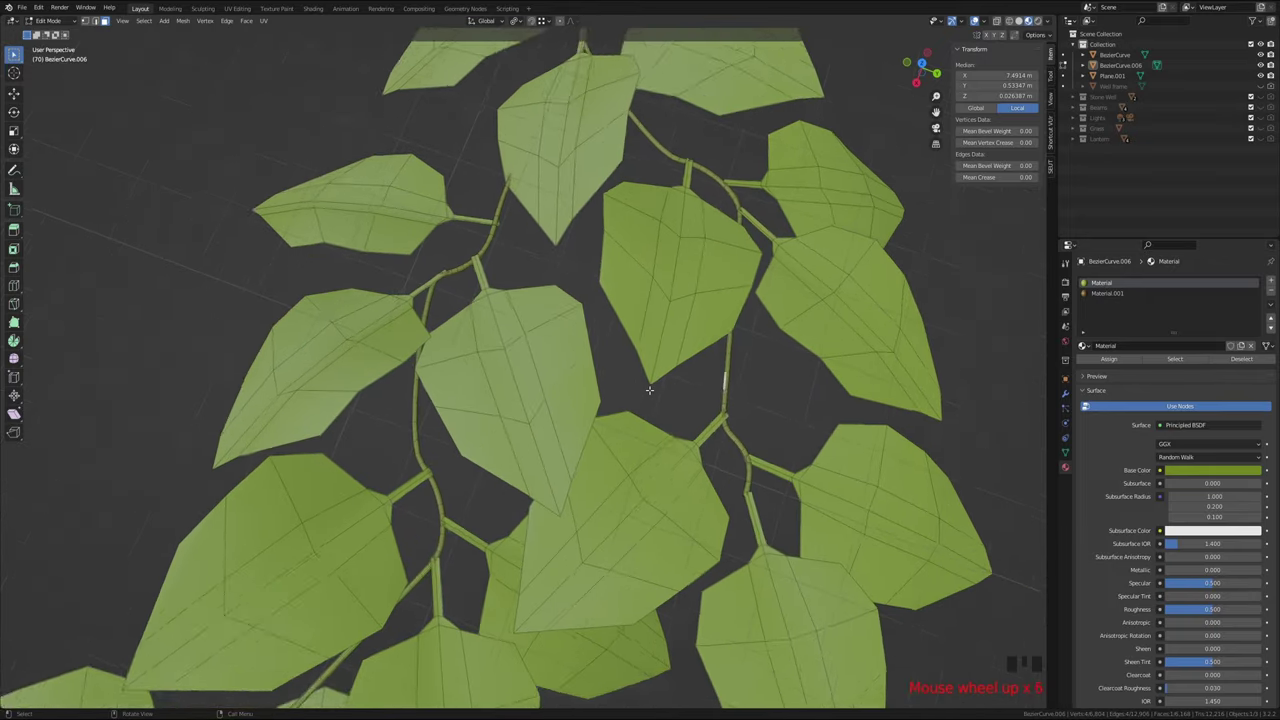
{"action": "scroll", "coordinate": [740, 383], "scroll_direction": "up", "scroll_amount": 1}
{"action": "key", "text": "l"}
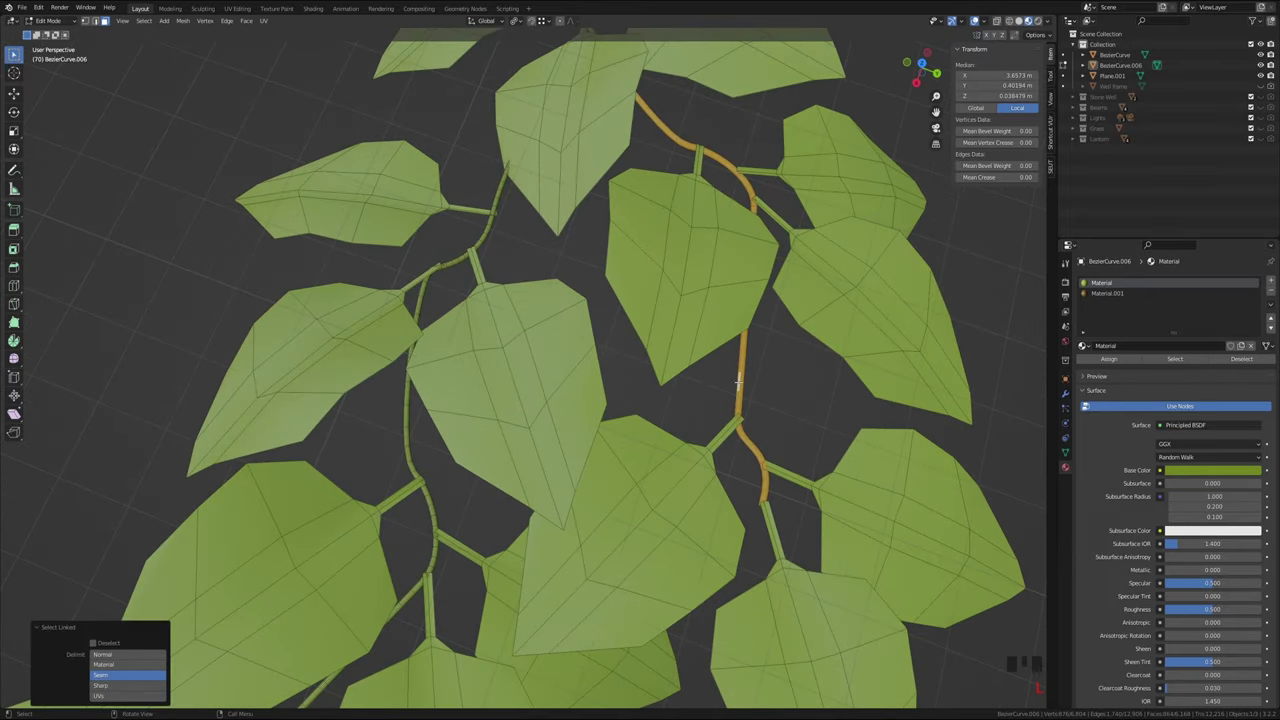
{"action": "left_click", "coordinate": [405, 430]}
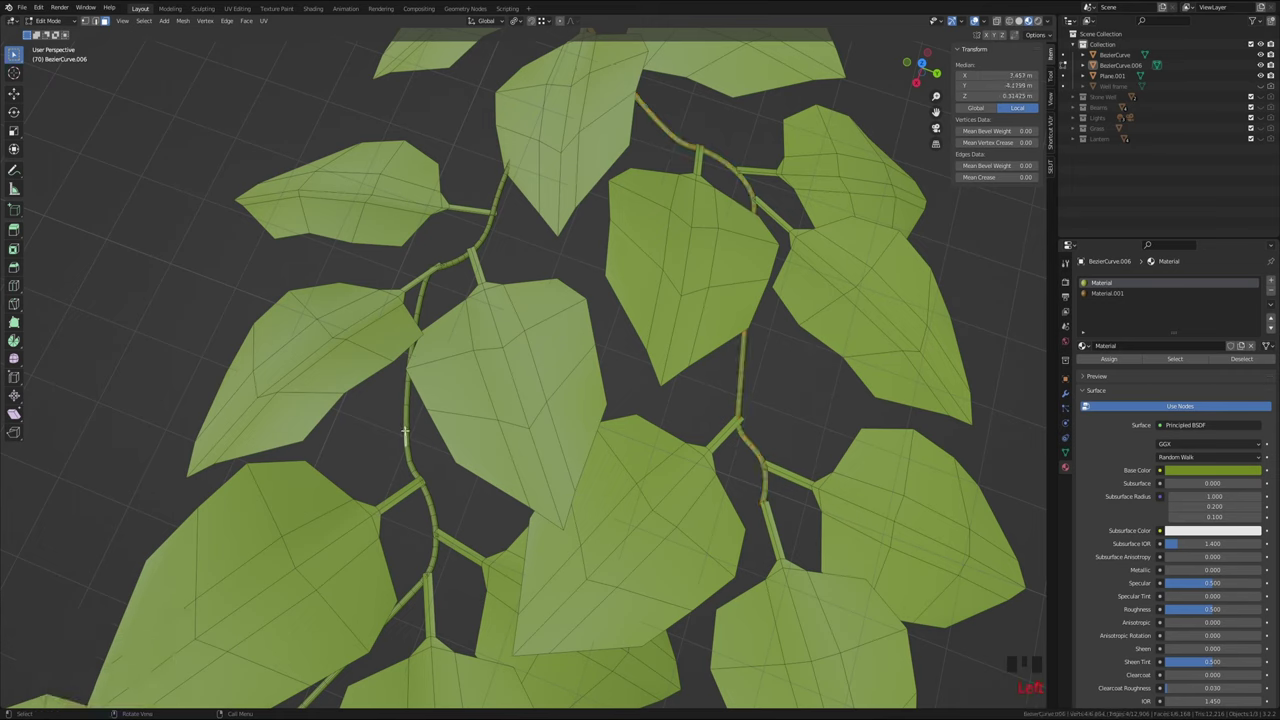
{"action": "key", "text": "l"}
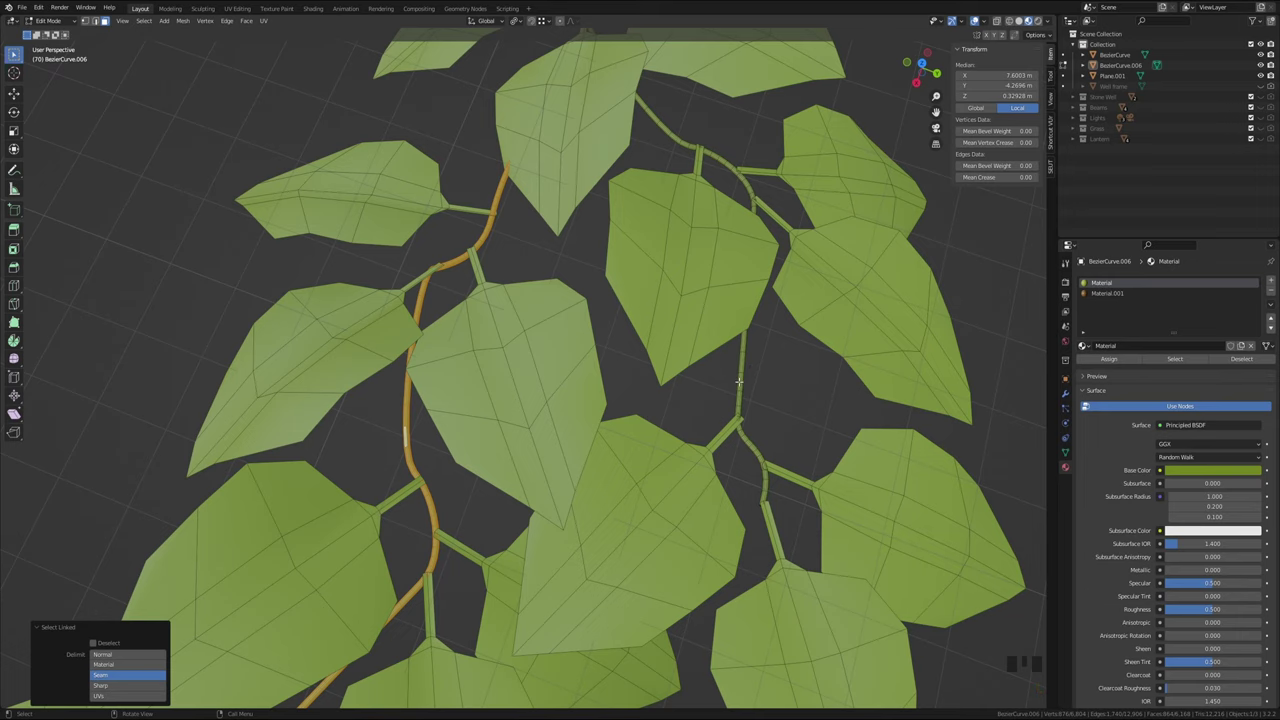
{"action": "key", "text": "l"}
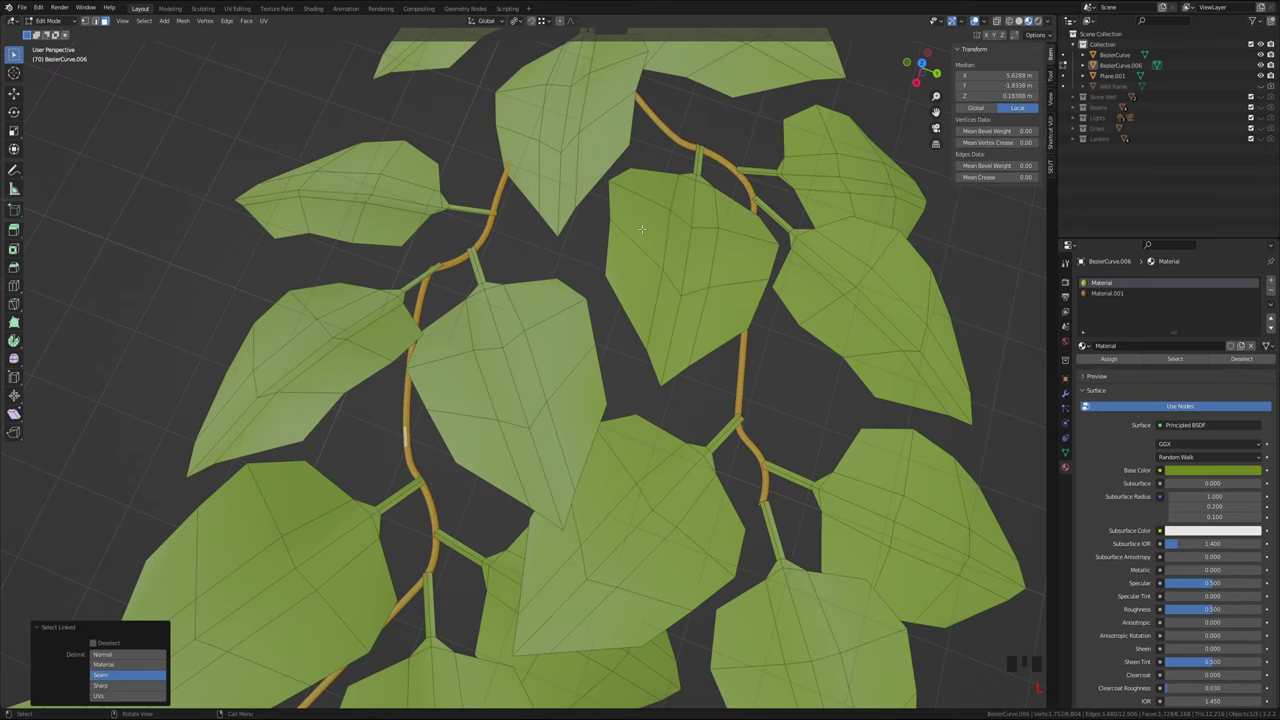
Add the other stem branches and small side stems to the selection
{"action": "scroll", "coordinate": [641, 229], "scroll_direction": "down", "scroll_amount": 5}
{"action": "scroll", "coordinate": [572, 126], "scroll_direction": "up", "scroll_amount": 3}
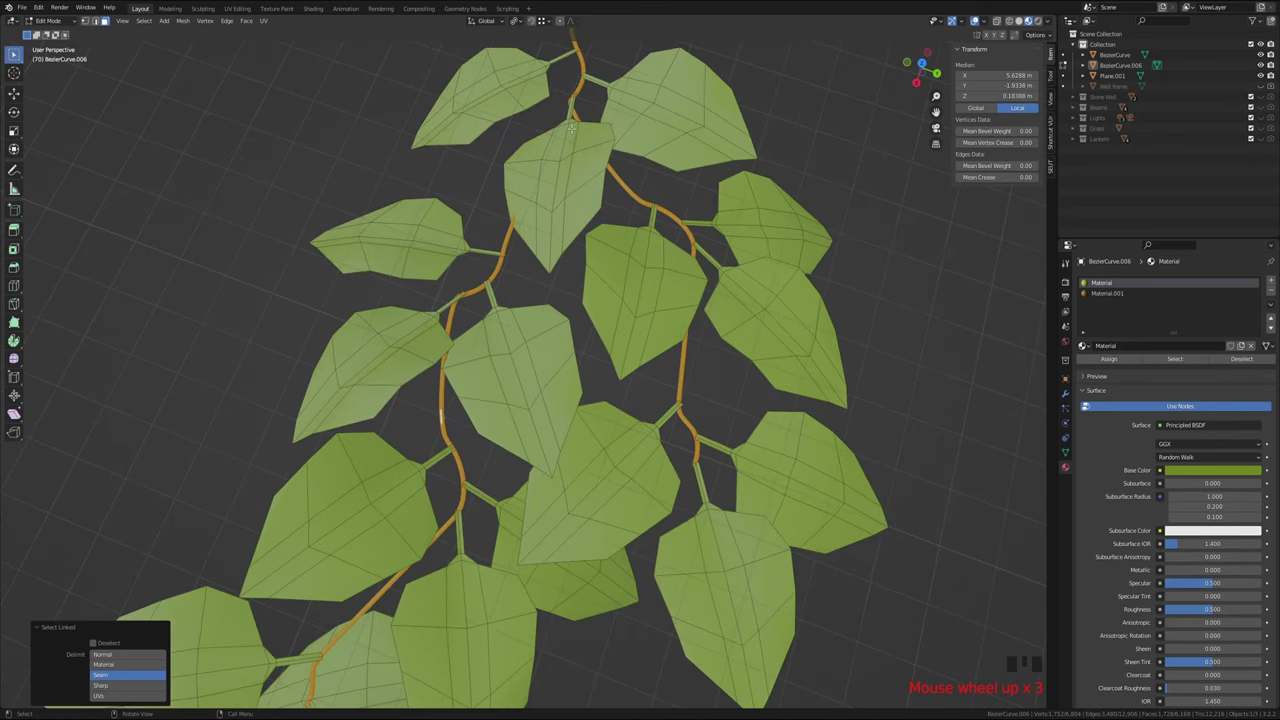
{"action": "scroll", "coordinate": [593, 361], "scroll_direction": "down", "scroll_amount": 1}
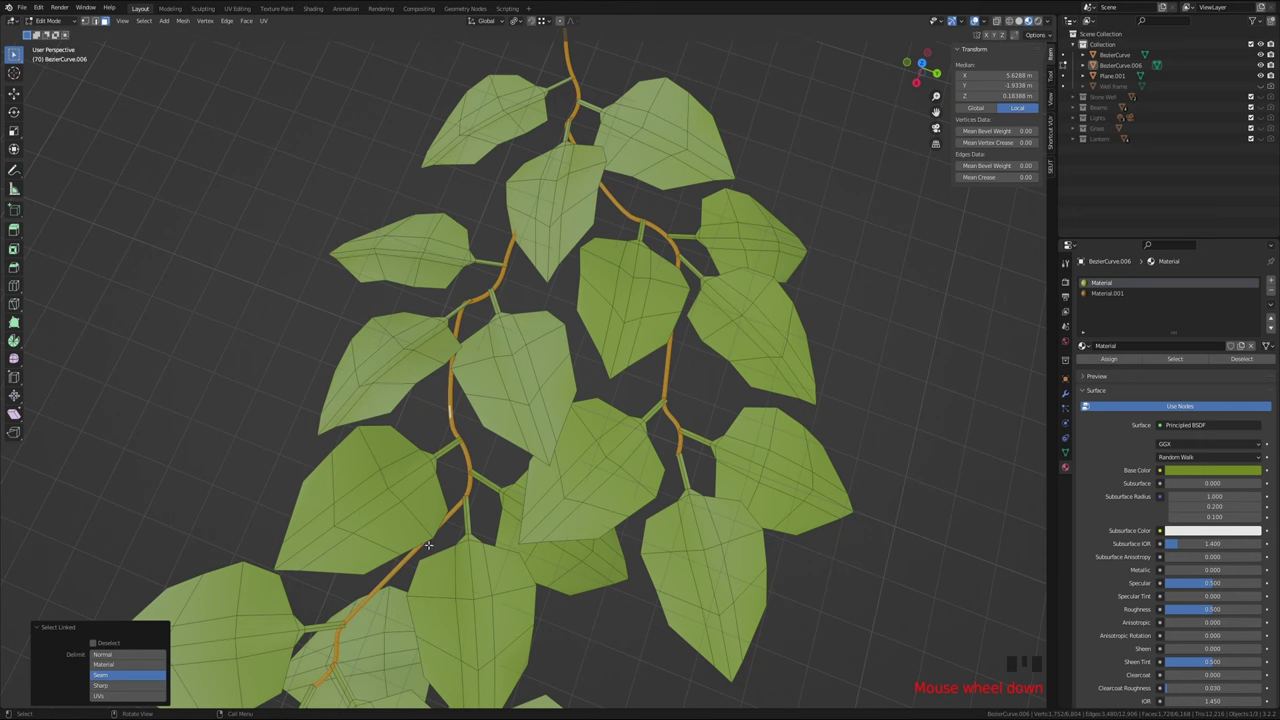
{"action": "middle_click_drag", "start_coordinate": [428, 545], "coordinate": [603, 279], "text": "shift"}
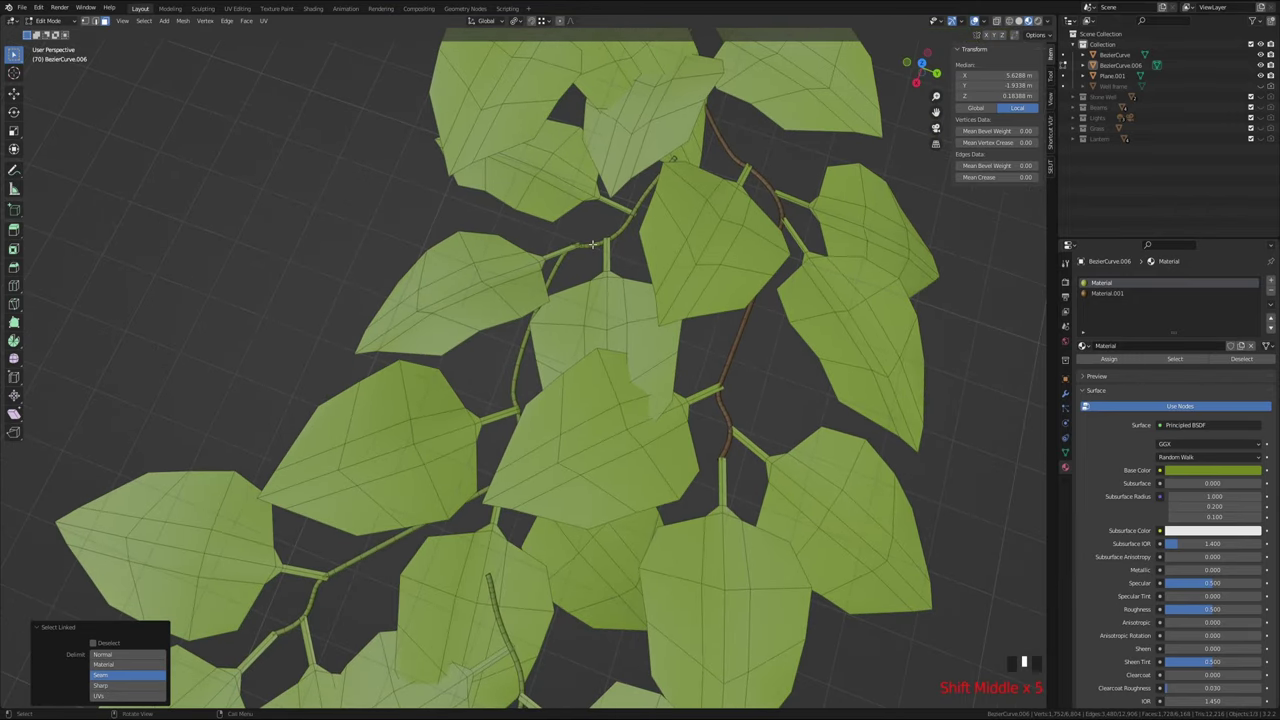
{"action": "key", "text": "l"}
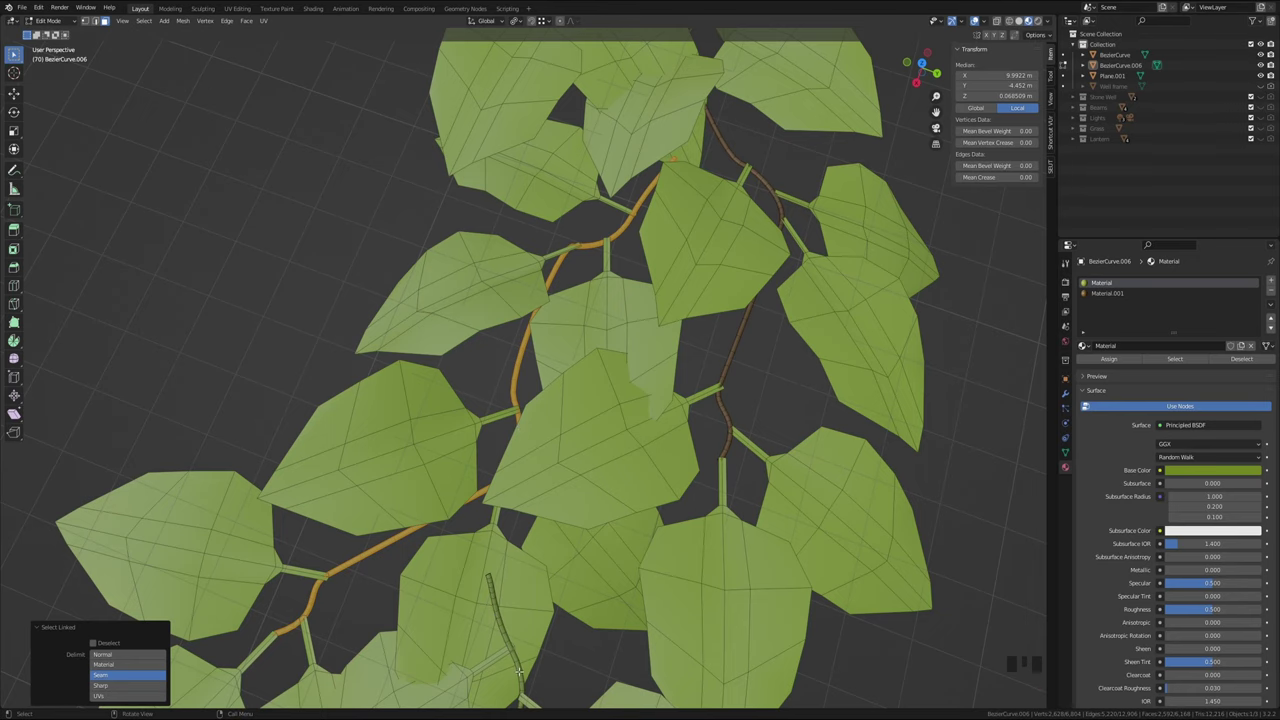
{"action": "key", "text": "l"}
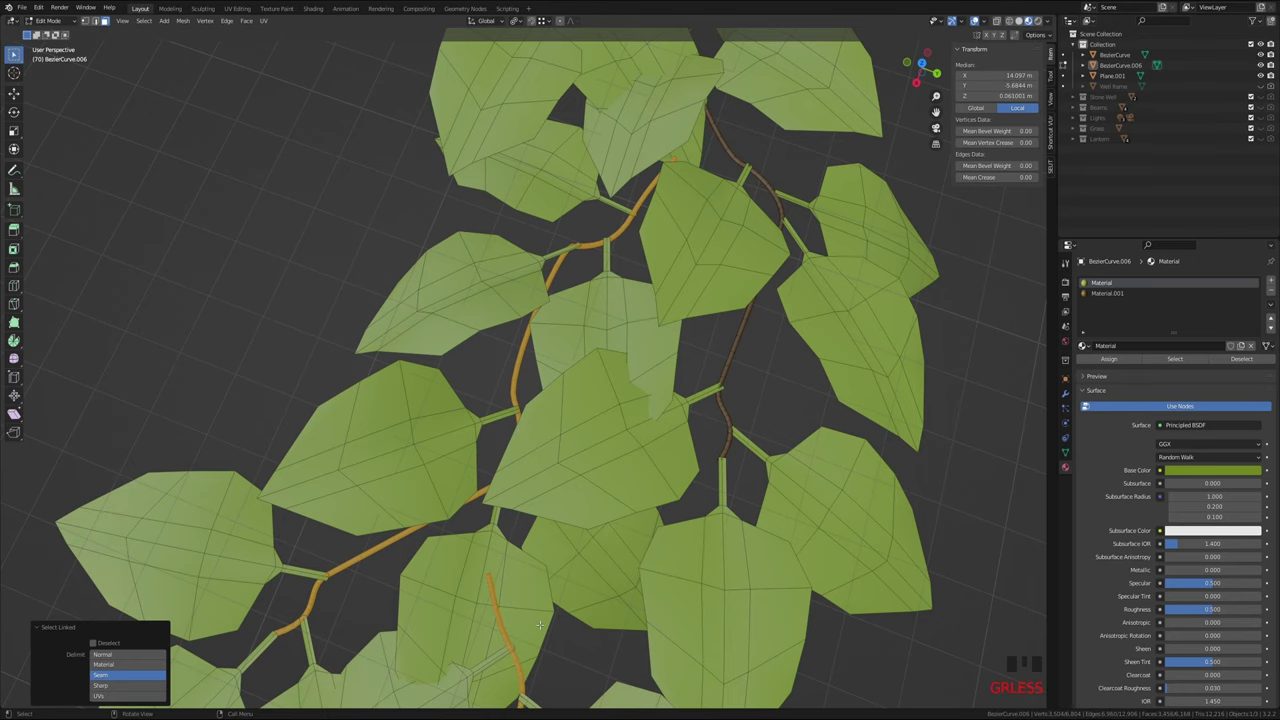
{"action": "middle_click_drag", "start_coordinate": [540, 625], "coordinate": [582, 456]}
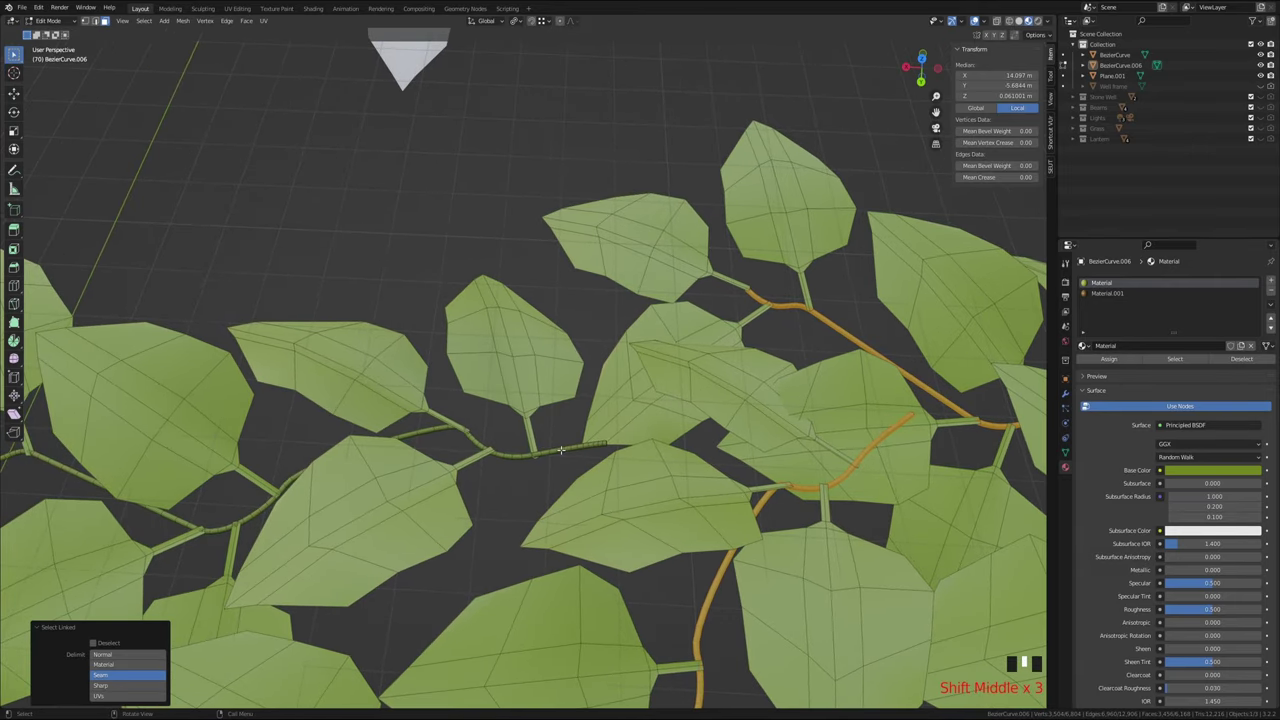
{"action": "key", "text": "l"}
Assign Material.001 to the selected stems and return to Object Mode
{"action": "scroll", "coordinate": [498, 455], "scroll_direction": "down", "scroll_amount": 5}
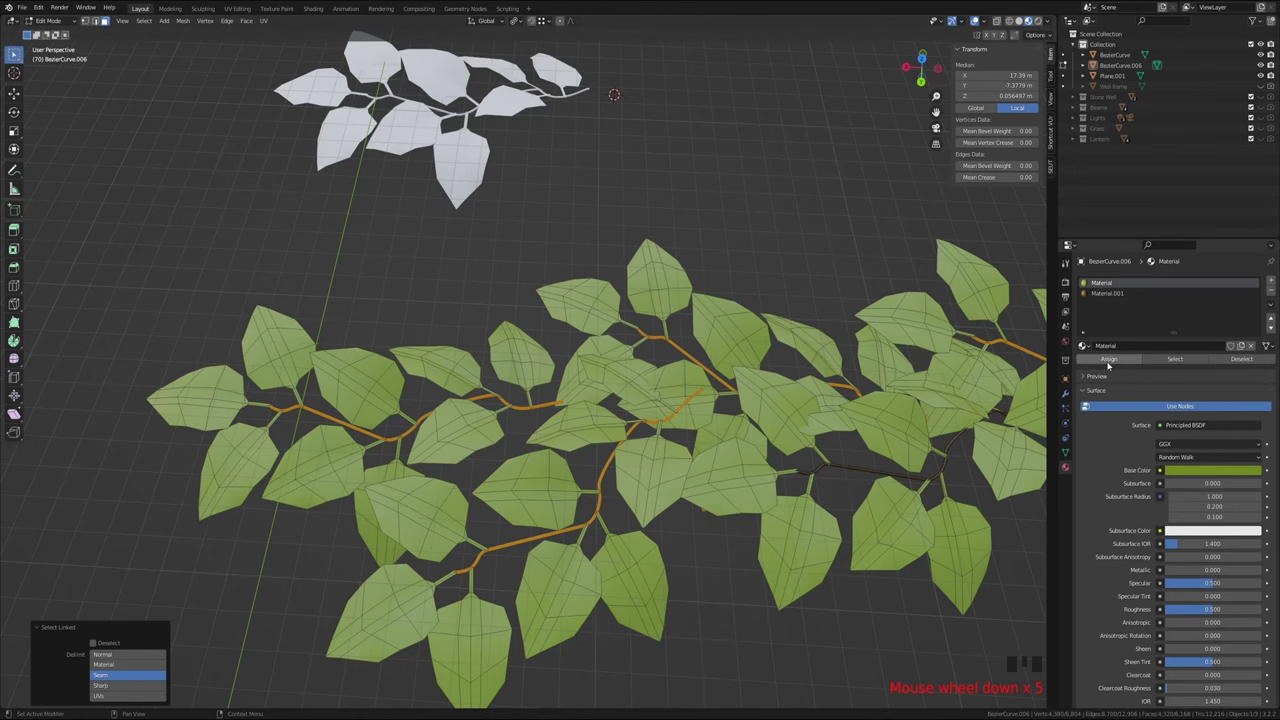
{"action": "left_click", "coordinate": [1107, 295]}
{"action": "left_click", "coordinate": [1106, 360]}
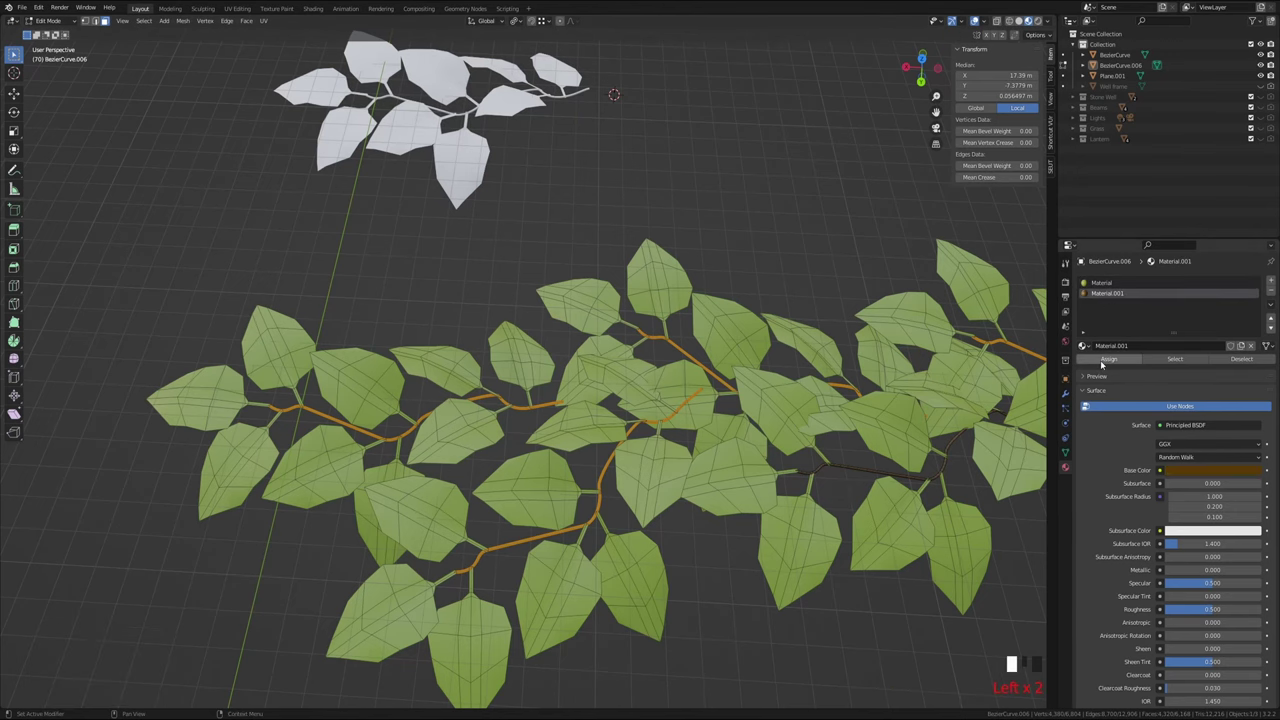
{"action": "key", "text": "Tab"}
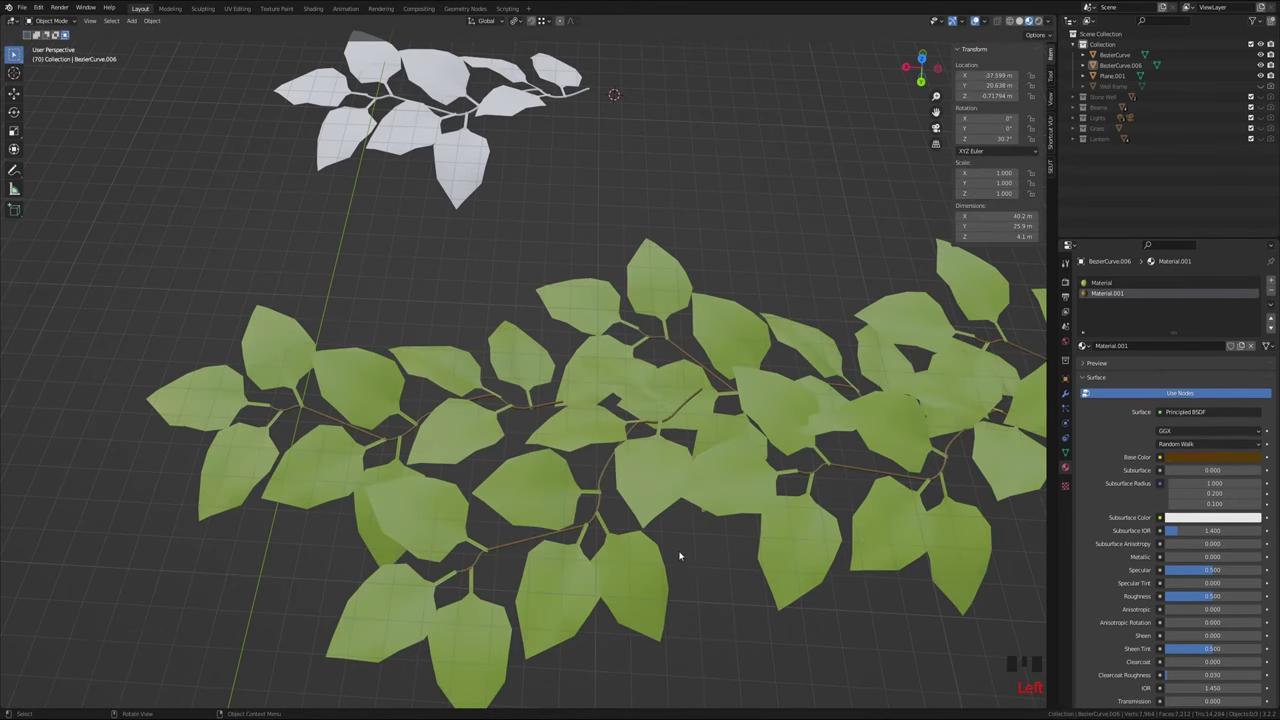
{"action": "middle_click_drag", "start_coordinate": [680, 556], "coordinate": [662, 467]}
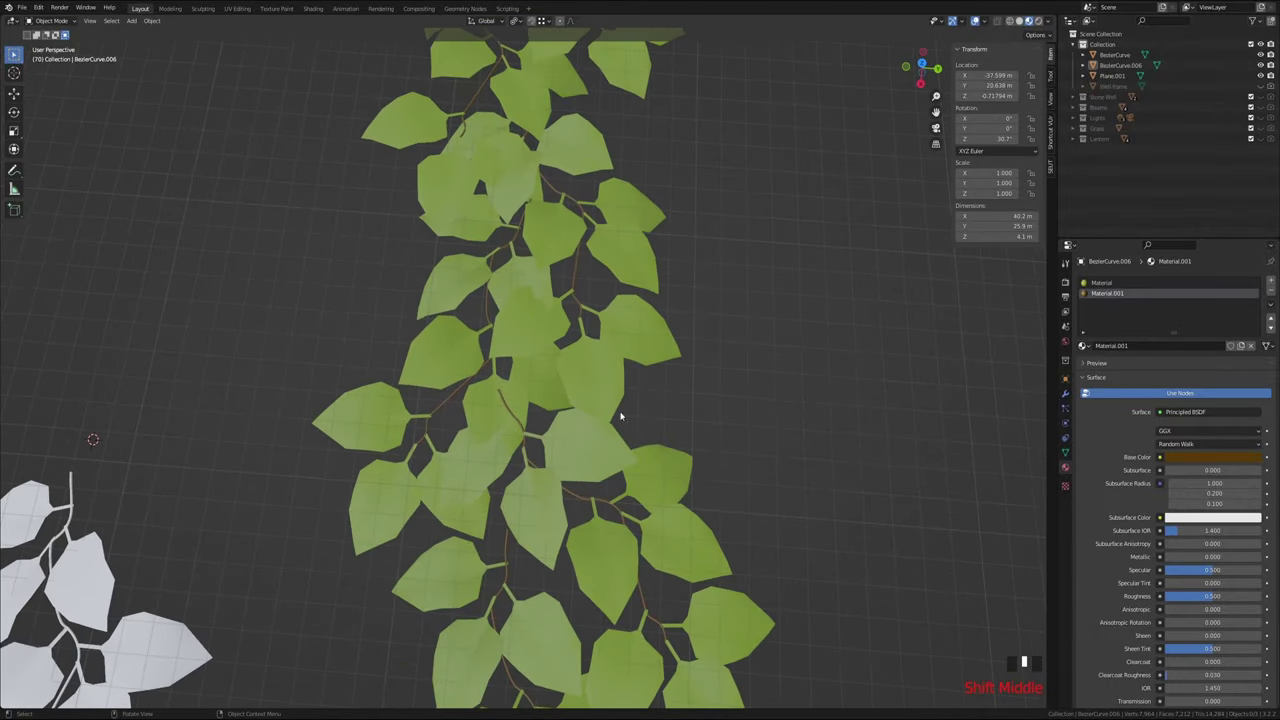
Set the green leaf material's roughness to 1.000
{"action": "scroll", "coordinate": [610, 450], "scroll_direction": "up", "scroll_amount": 2}
{"action": "middle_click_drag", "start_coordinate": [559, 440], "coordinate": [563, 376]}
{"action": "scroll", "coordinate": [563, 376], "scroll_direction": "up", "scroll_amount": 6}
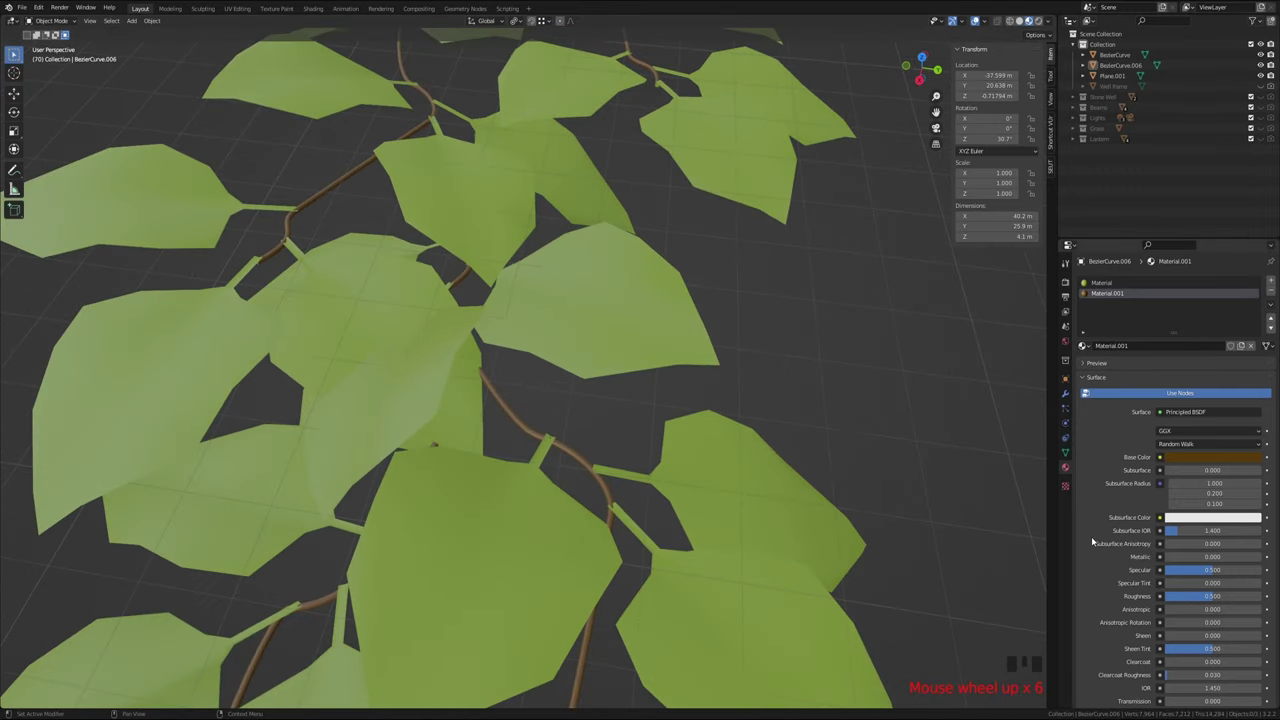
{"action": "left_click", "coordinate": [1095, 285]}
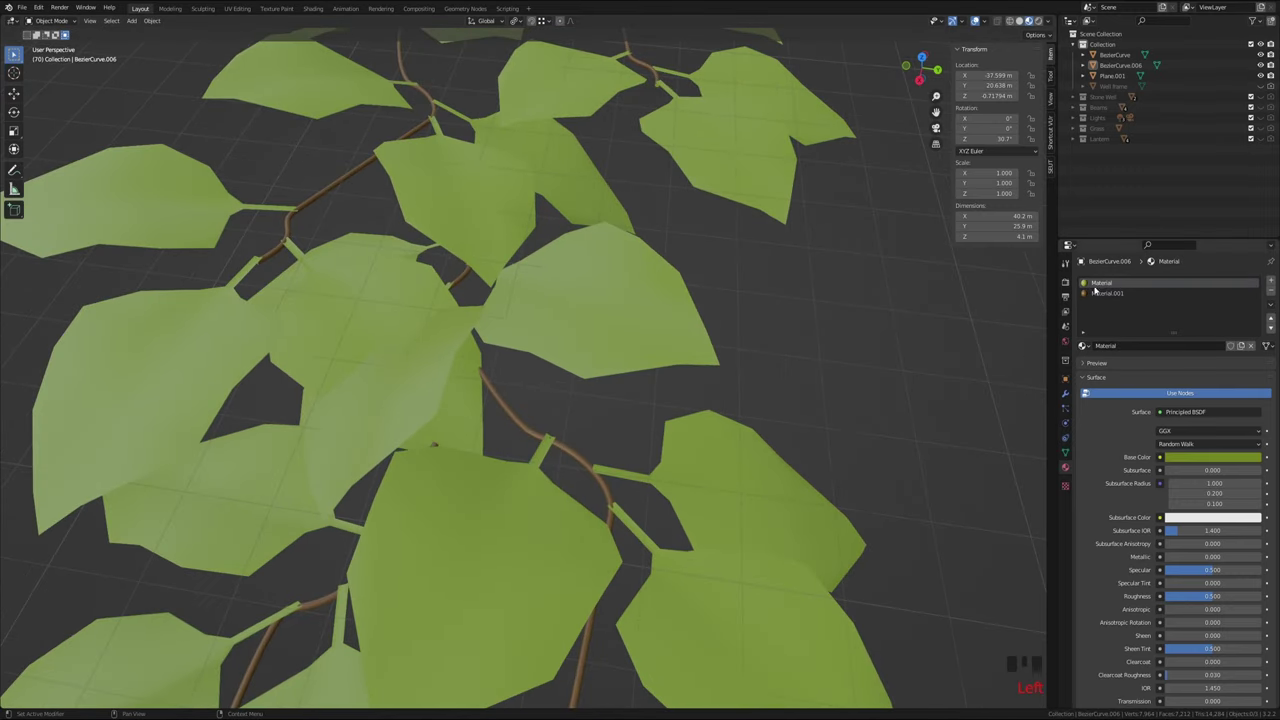
{"action": "scroll", "coordinate": [1150, 362], "scroll_direction": "down", "scroll_amount": 1}
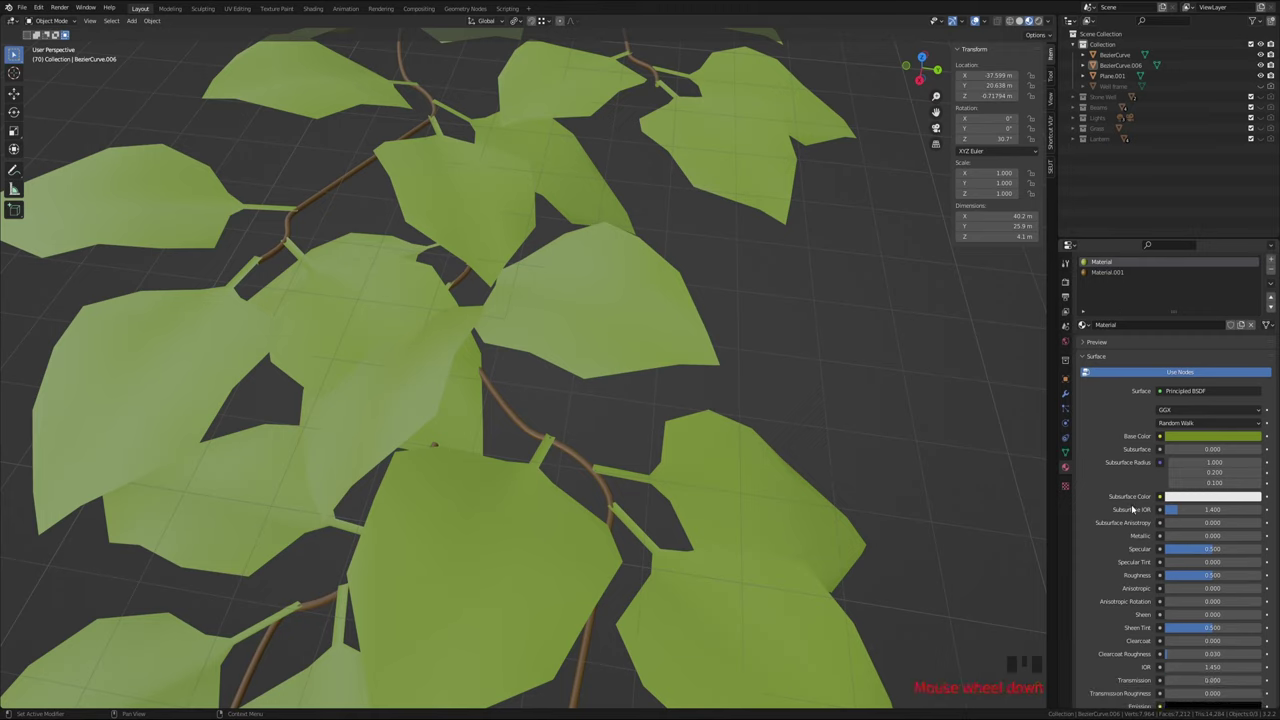
{"action": "left_click", "coordinate": [1207, 578]}
{"action": "left_click_drag", "start_coordinate": [1221, 575], "coordinate": [1262, 575]}
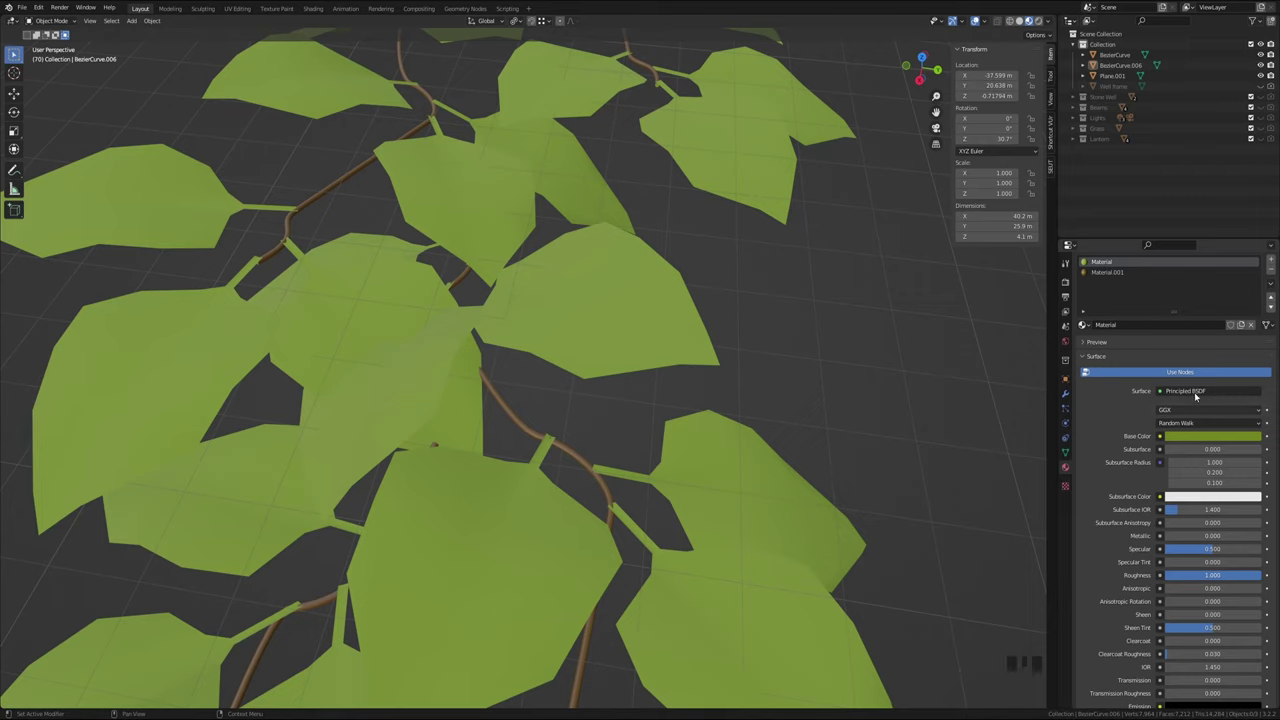
Lower the specular on both the brown stem material and the green leaf material
{"action": "left_click", "coordinate": [1150, 272]}
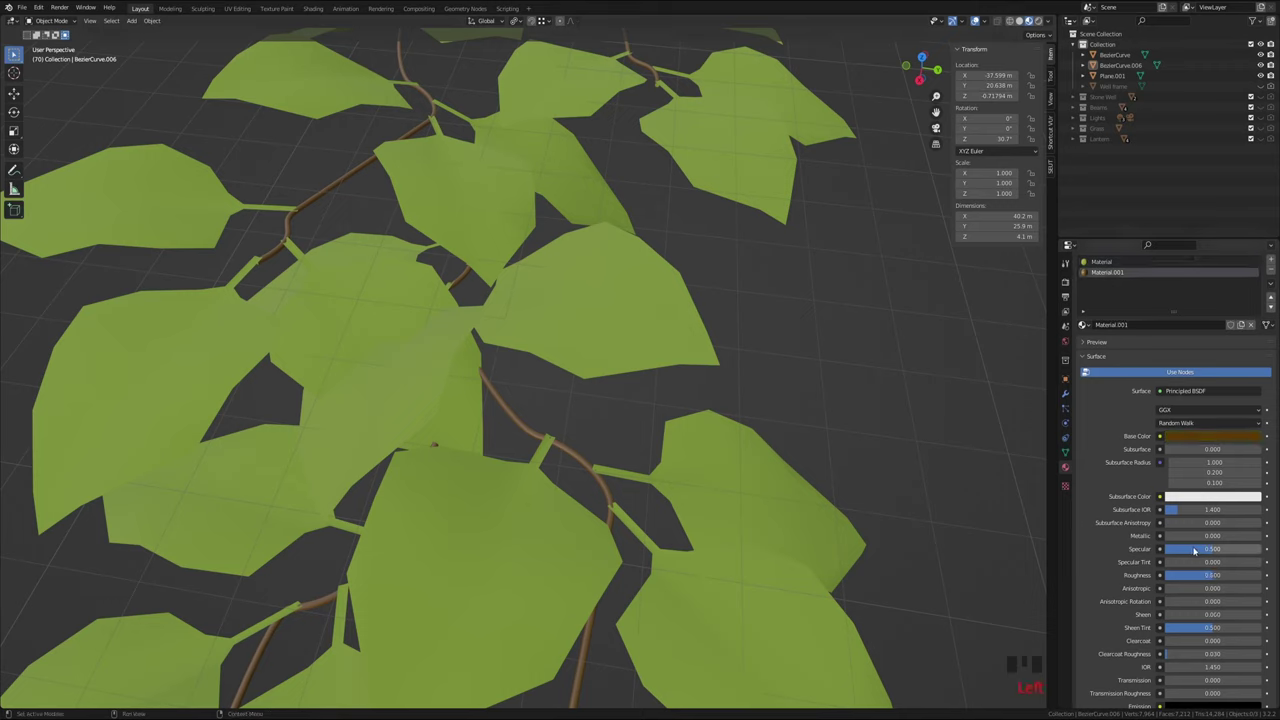
{"action": "left_click_drag", "start_coordinate": [1194, 550], "coordinate": [1246, 575]}
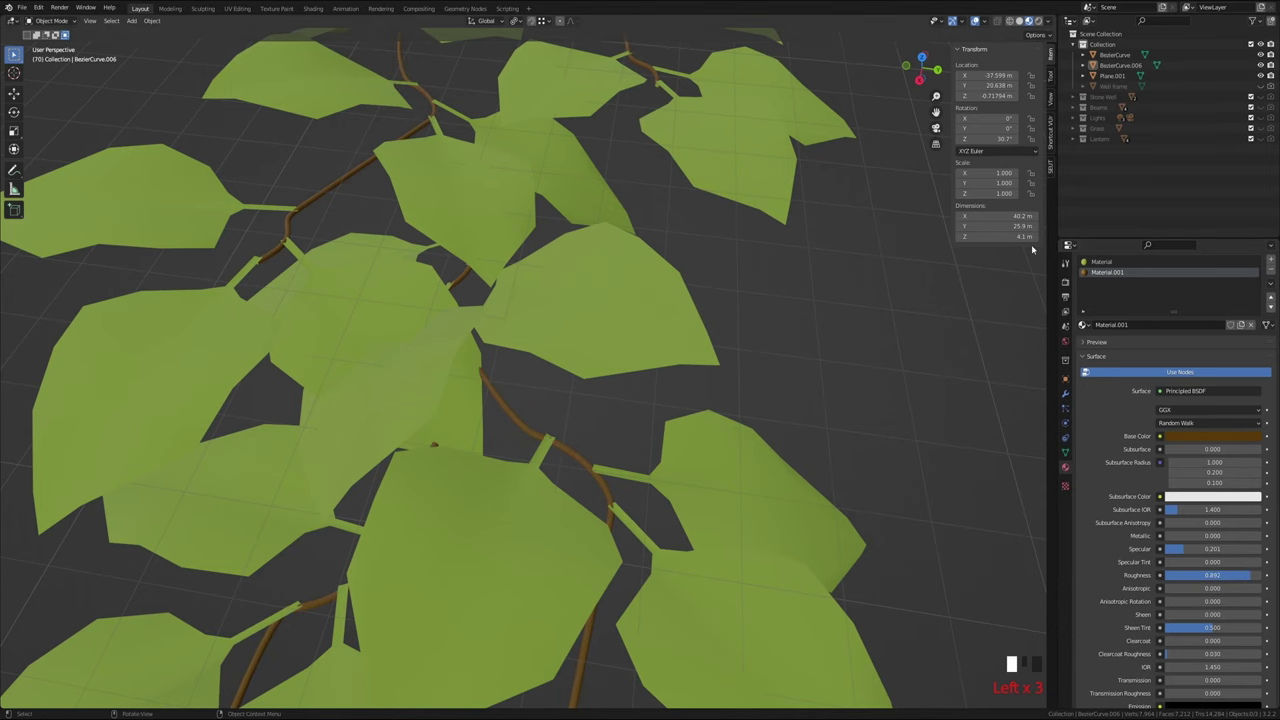
{"action": "left_click", "coordinate": [617, 294]}
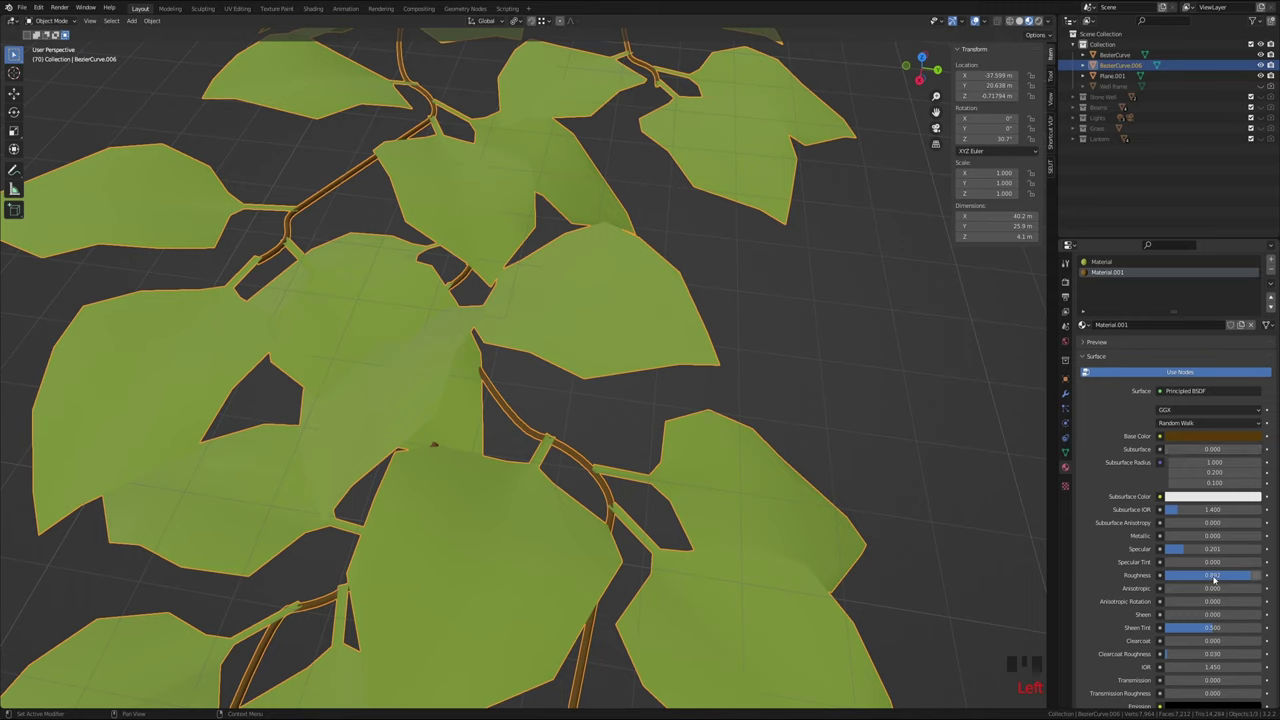
{"action": "left_click", "coordinate": [1101, 262]}
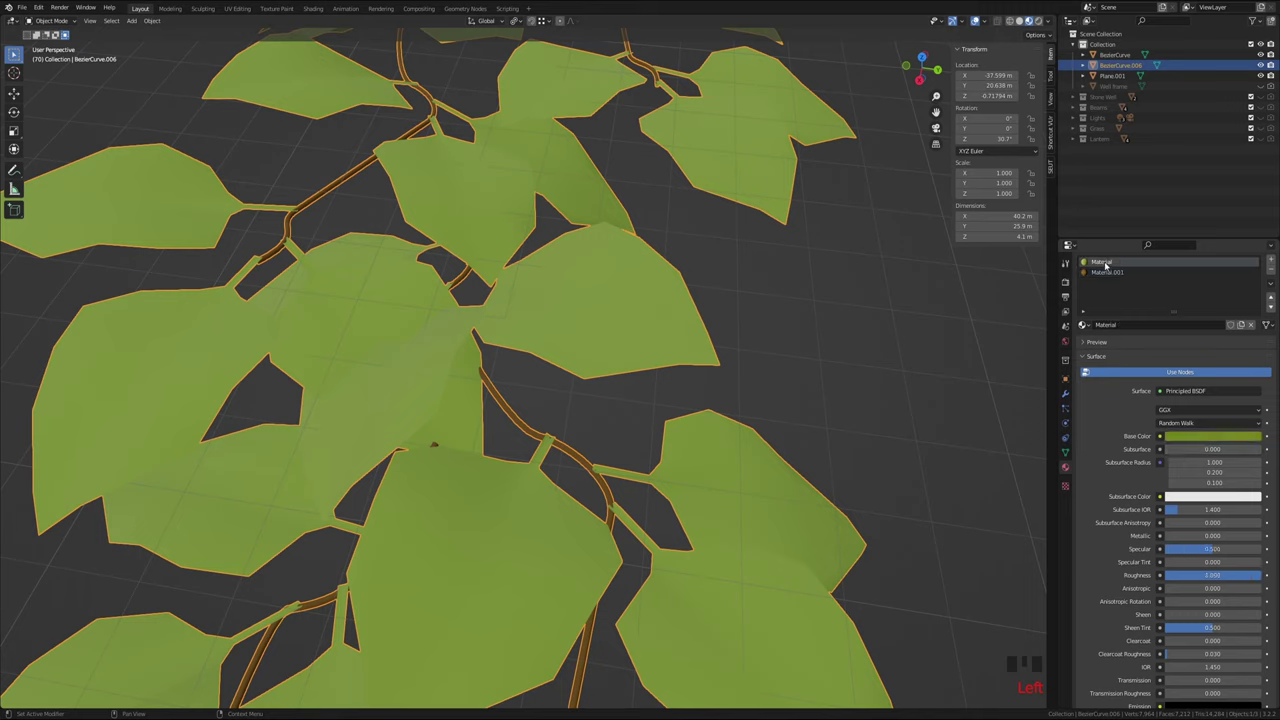
{"action": "left_click_drag", "start_coordinate": [1208, 549], "coordinate": [1190, 549]}
Toggle Edit Mode briefly and reframe both vines in the viewport
{"action": "scroll", "coordinate": [818, 485], "scroll_direction": "down", "scroll_amount": 12}
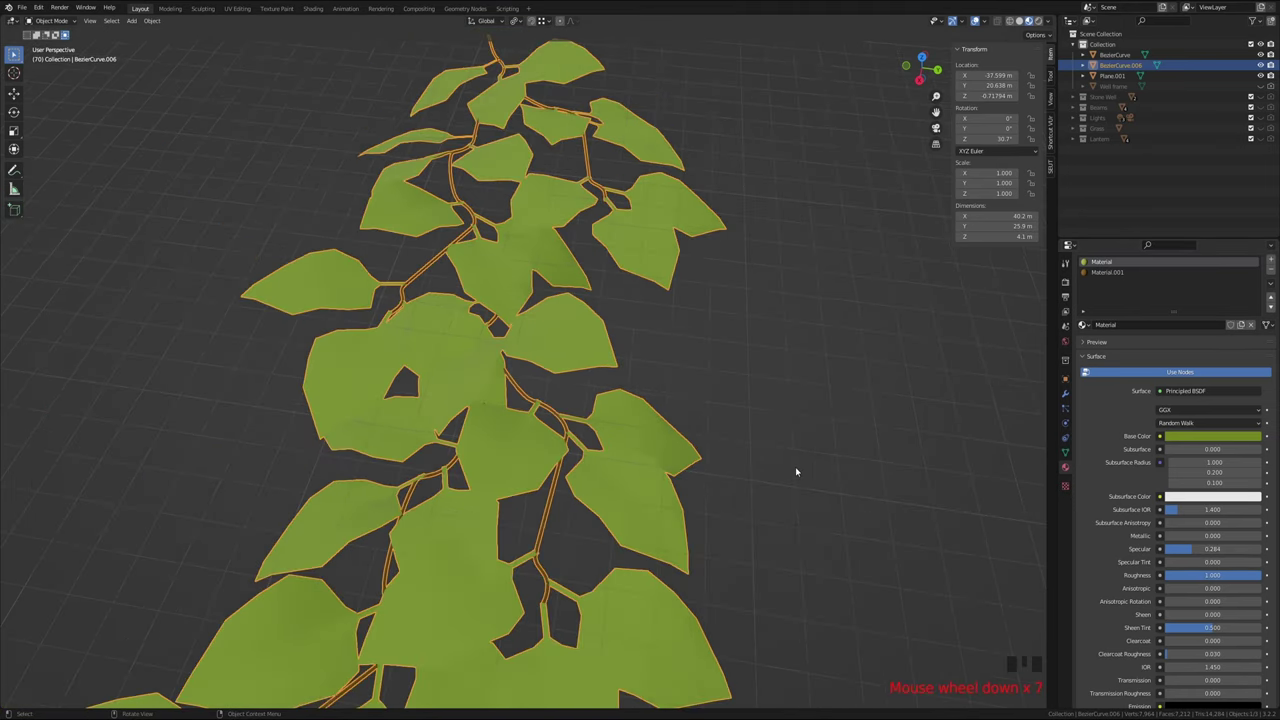
{"action": "key", "text": "Tab"}
{"action": "key", "text": "Tab"}
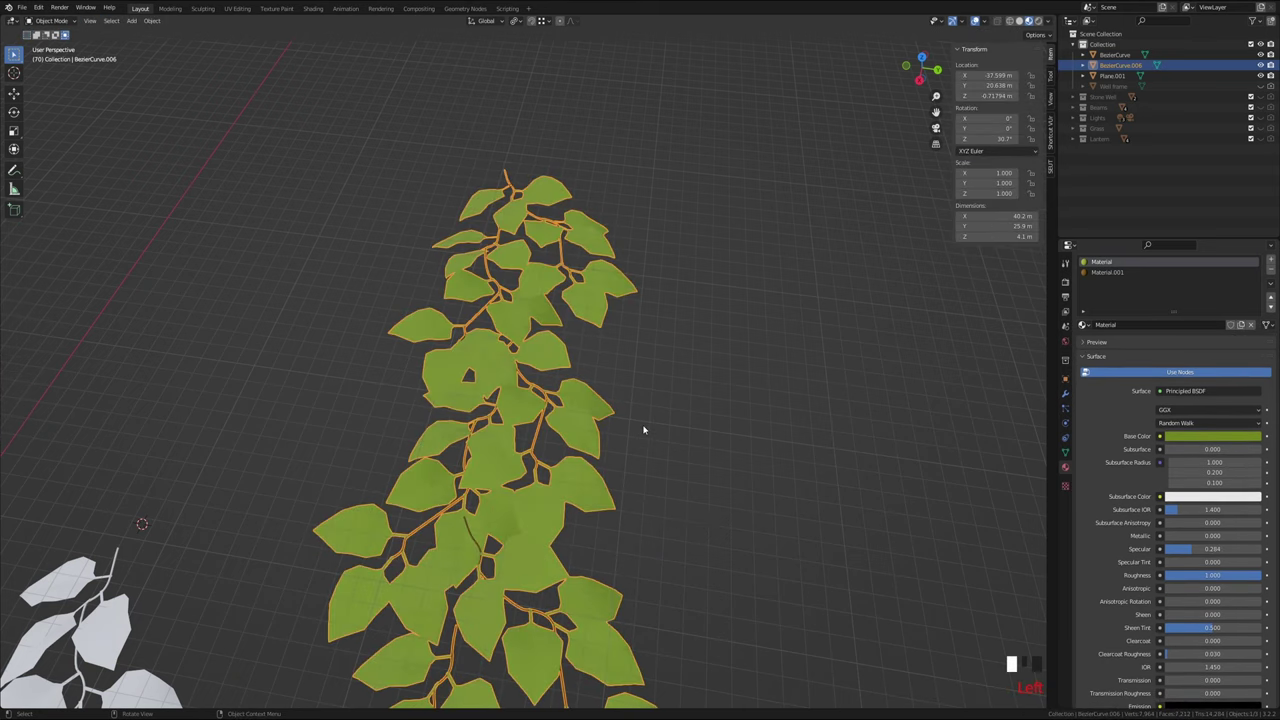
{"action": "scroll", "coordinate": [697, 349], "scroll_direction": "down", "scroll_amount": 6}
{"action": "middle_click_drag", "start_coordinate": [697, 349], "coordinate": [560, 395]}
{"action": "scroll", "coordinate": [539, 401], "scroll_direction": "up", "scroll_amount": 4}
{"action": "scroll", "coordinate": [539, 401], "scroll_direction": "down", "scroll_amount": 4}
{"action": "scroll", "coordinate": [553, 390], "scroll_direction": "up", "scroll_amount": 8}
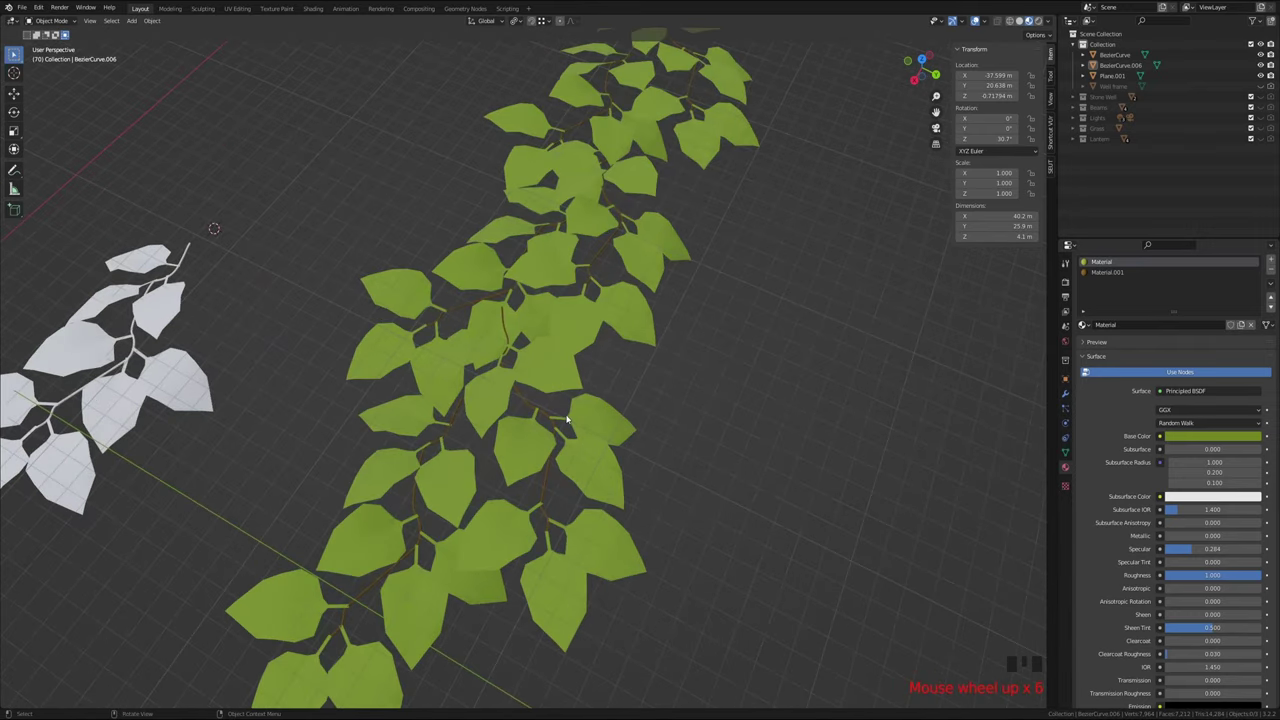
{"action": "scroll", "coordinate": [575, 400], "scroll_direction": "down", "scroll_amount": 6}
{"action": "middle_click_drag", "start_coordinate": [588, 373], "coordinate": [586, 437], "text": "shift"}
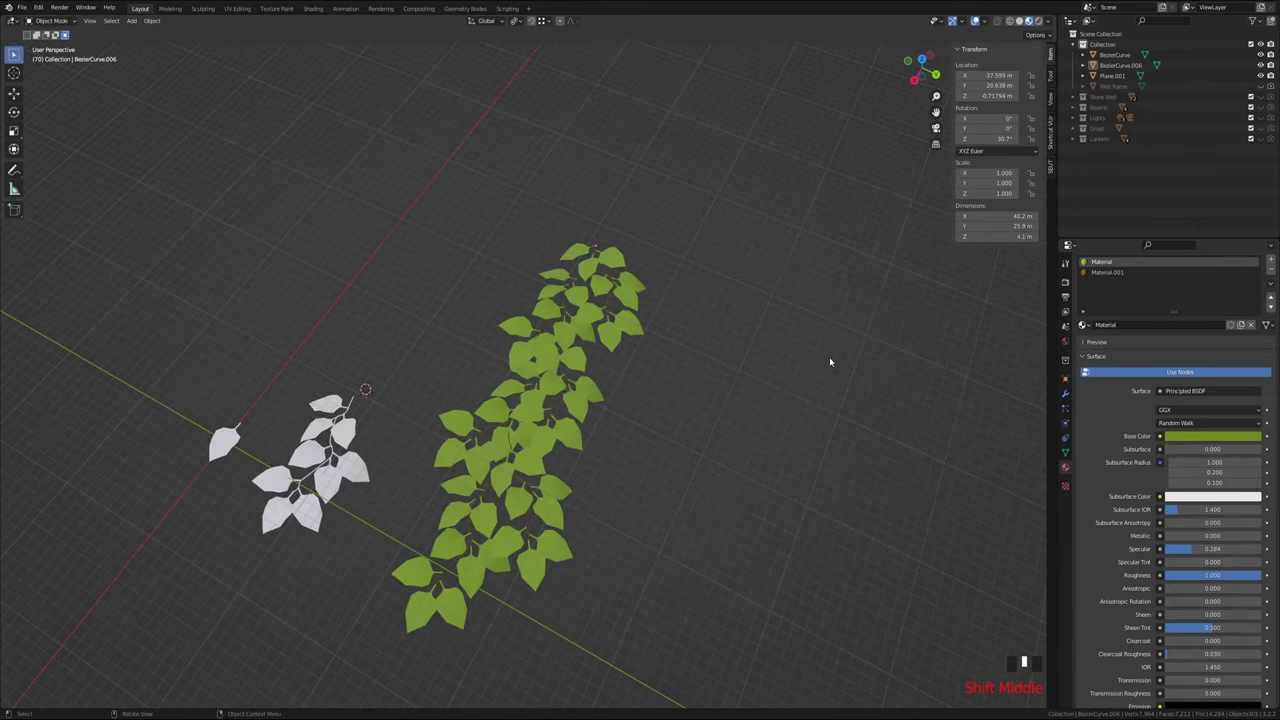
{"action": "middle_click_drag", "start_coordinate": [777, 397], "coordinate": [715, 335], "text": "shift"}
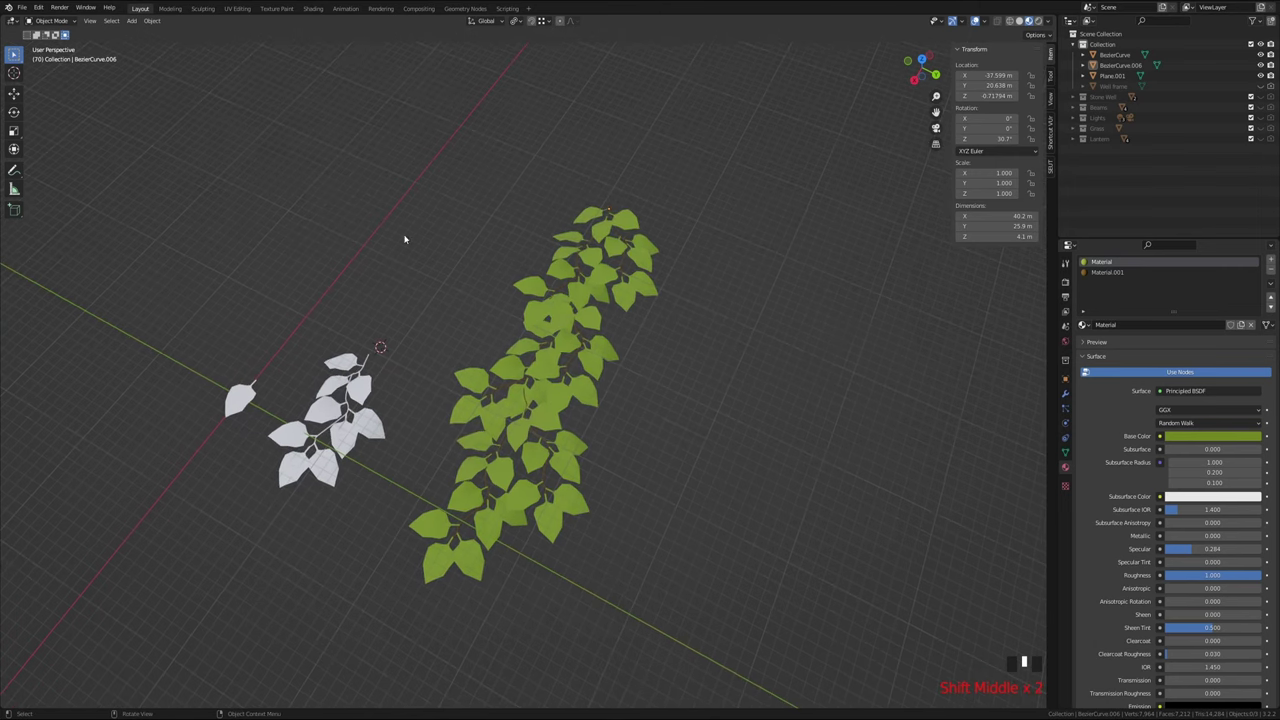
Add a camera and align it to the current view
{"action": "left_click", "coordinate": [132, 21]}
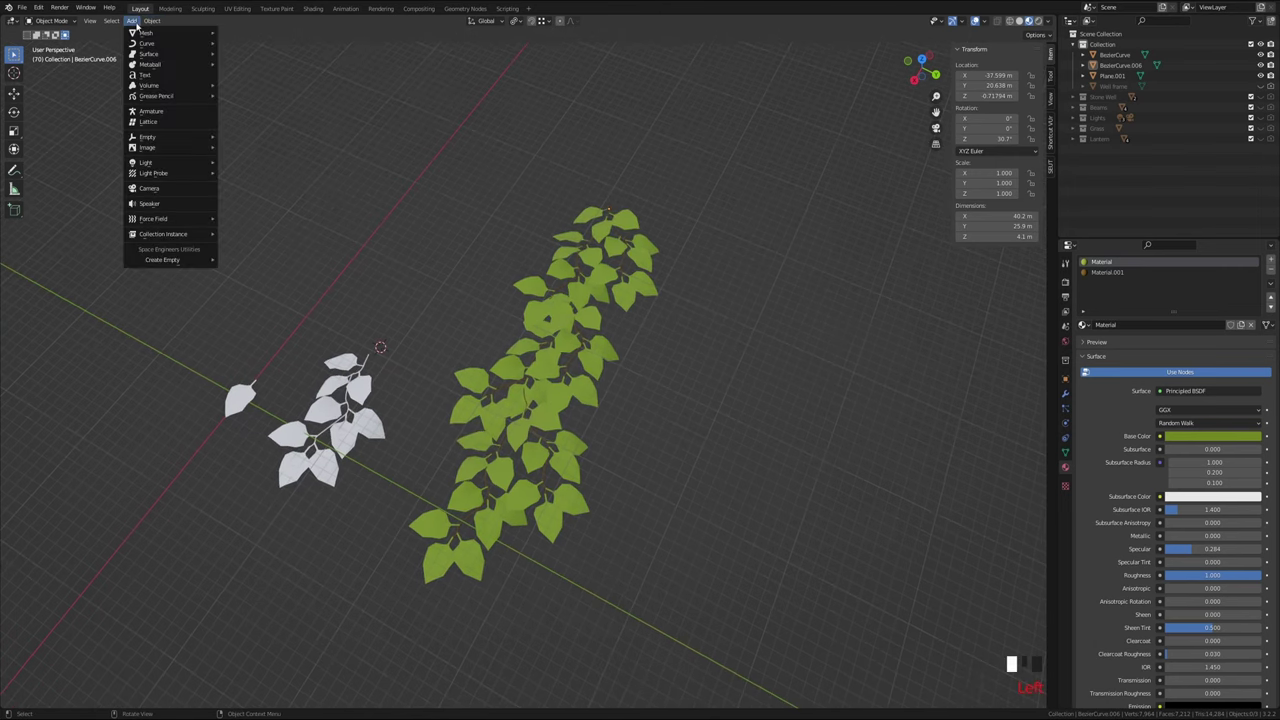
{"action": "left_click", "coordinate": [152, 188]}
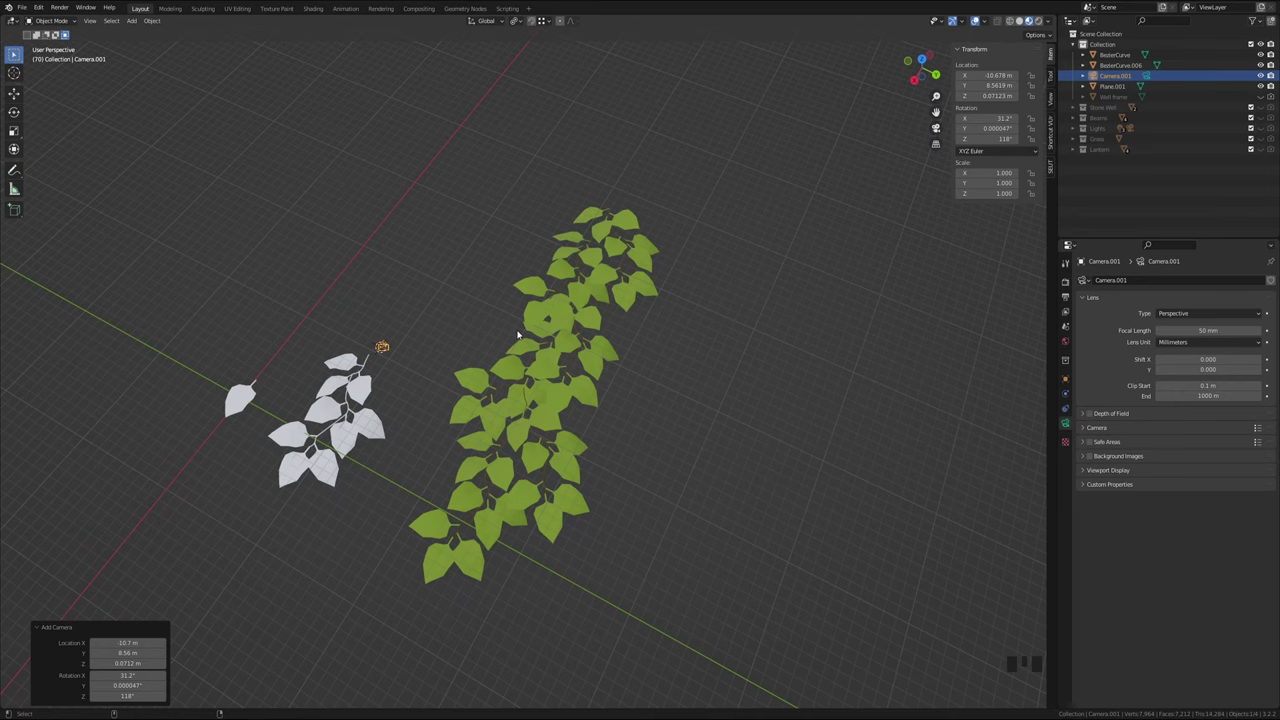
{"action": "key", "text": "ctrl+alt+KP_2"}
{"action": "key", "text": "ctrl+alt+KP_0"}
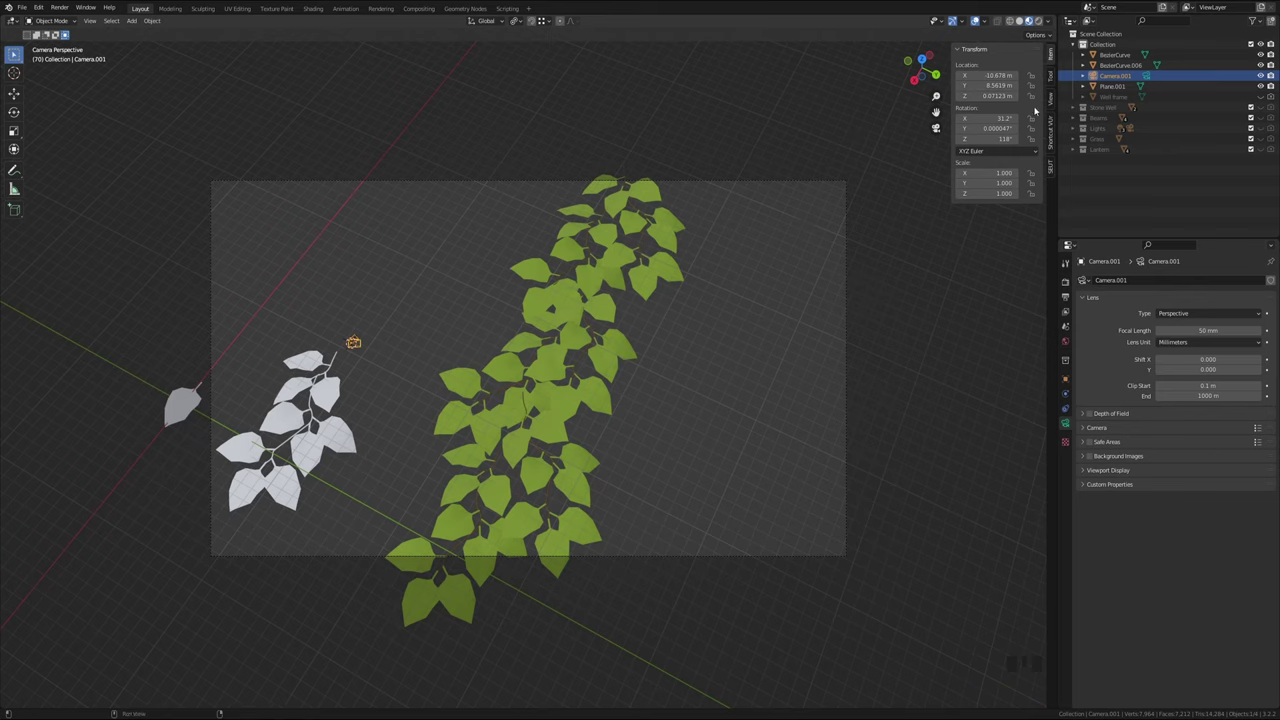
Lock the camera to the view, zoom out to frame both vines, and render
{"action": "left_click", "coordinate": [1050, 100]}
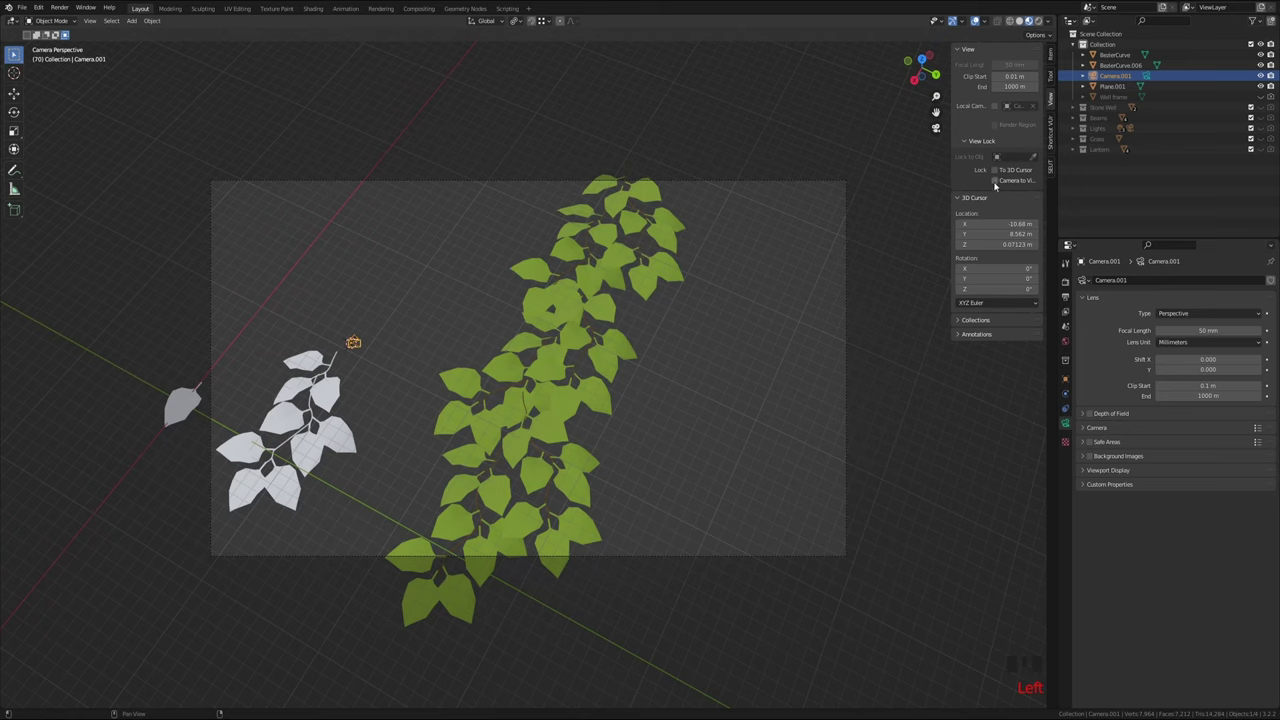
{"action": "left_click", "coordinate": [951, 189]}
{"action": "left_click_drag", "start_coordinate": [950, 188], "coordinate": [927, 186]}
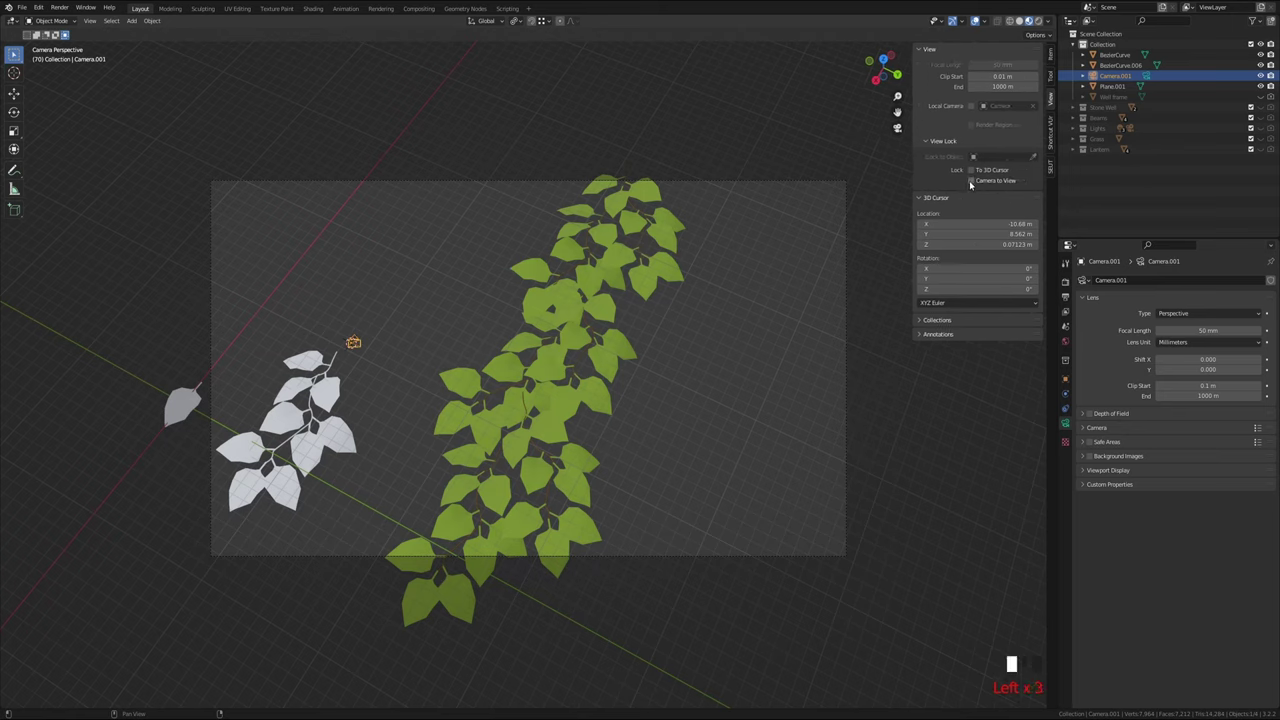
{"action": "left_click", "coordinate": [970, 181]}
{"action": "scroll", "coordinate": [468, 413], "scroll_direction": "down", "scroll_amount": 1}
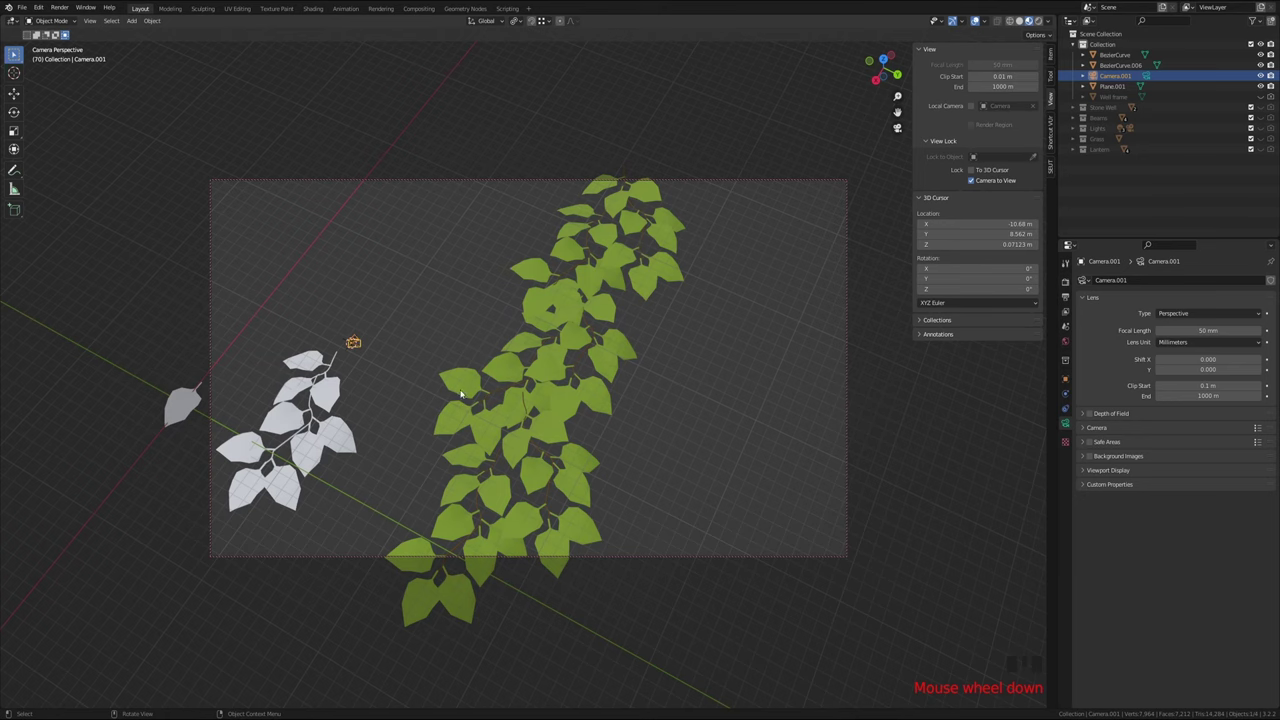
{"action": "scroll", "coordinate": [488, 316], "scroll_direction": "down", "scroll_amount": 2}
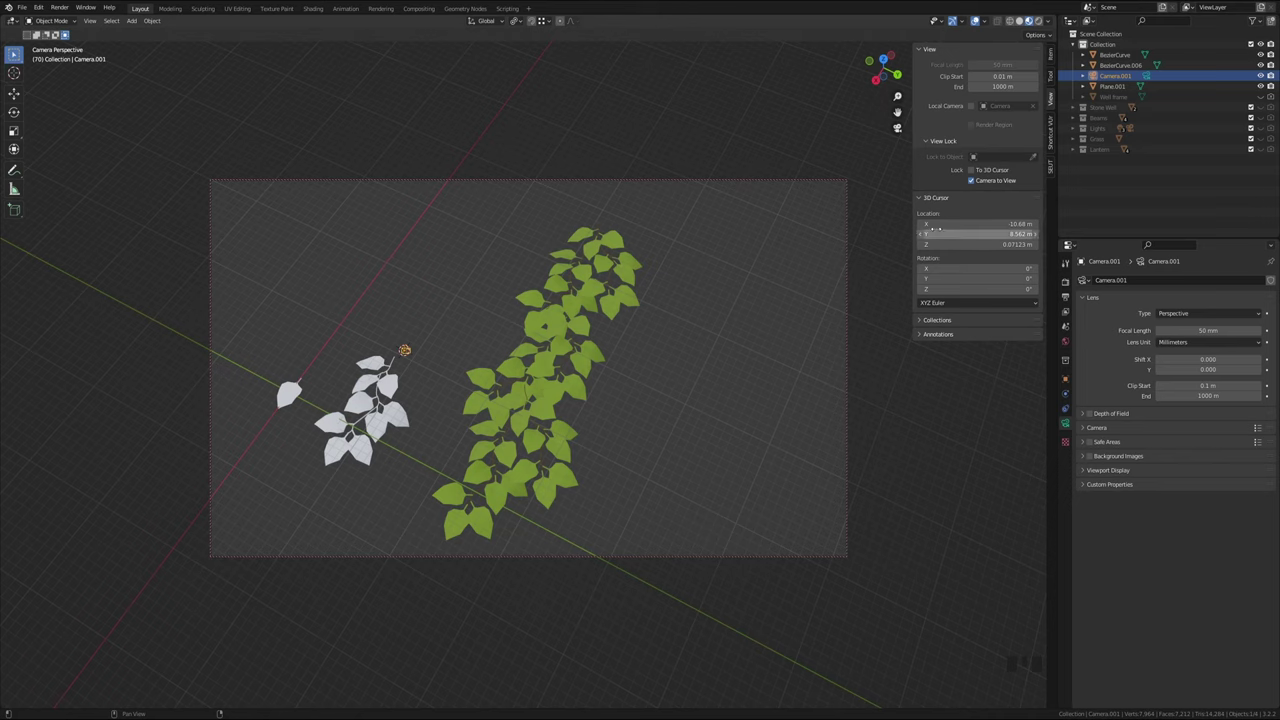
{"action": "left_click", "coordinate": [1064, 283]}
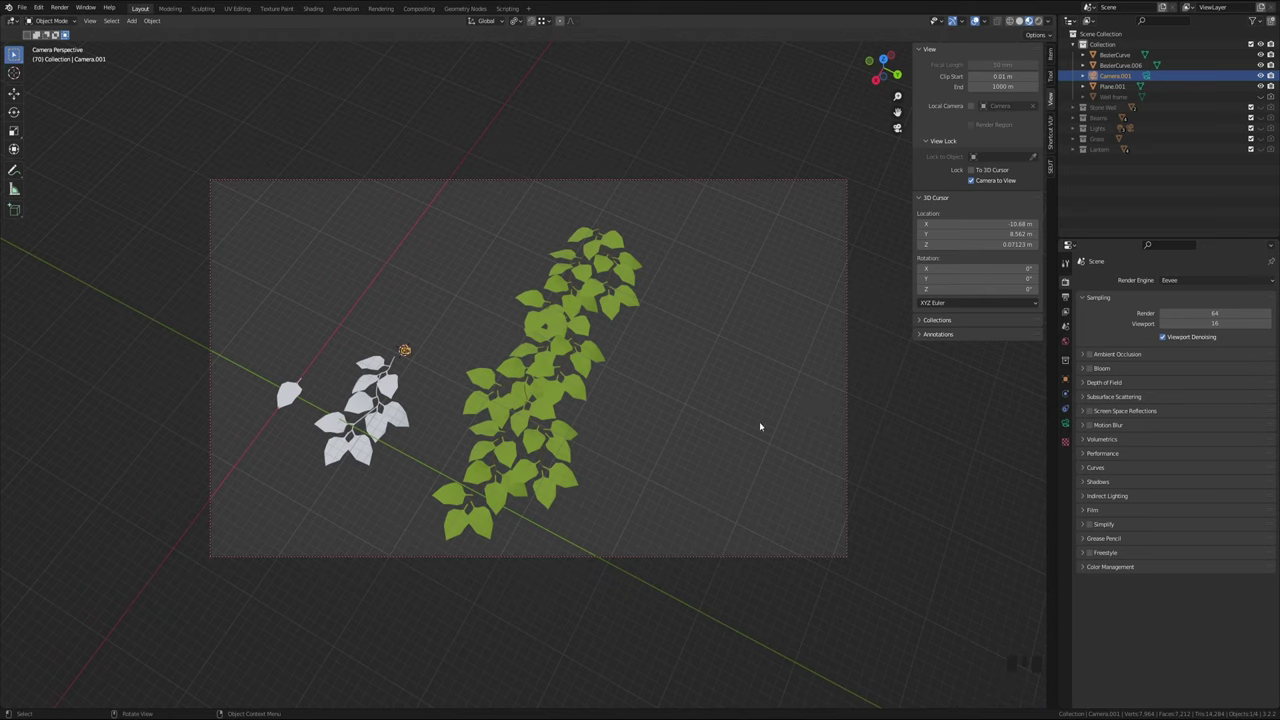
{"action": "key", "text": "F12"}
Unlock the camera from the view and add a sun light to the scene
{"action": "left_click", "coordinate": [971, 181]}
{"action": "middle_click_drag", "start_coordinate": [906, 431], "coordinate": [528, 382]}
{"action": "scroll", "coordinate": [479, 316], "scroll_direction": "up", "scroll_amount": 5}
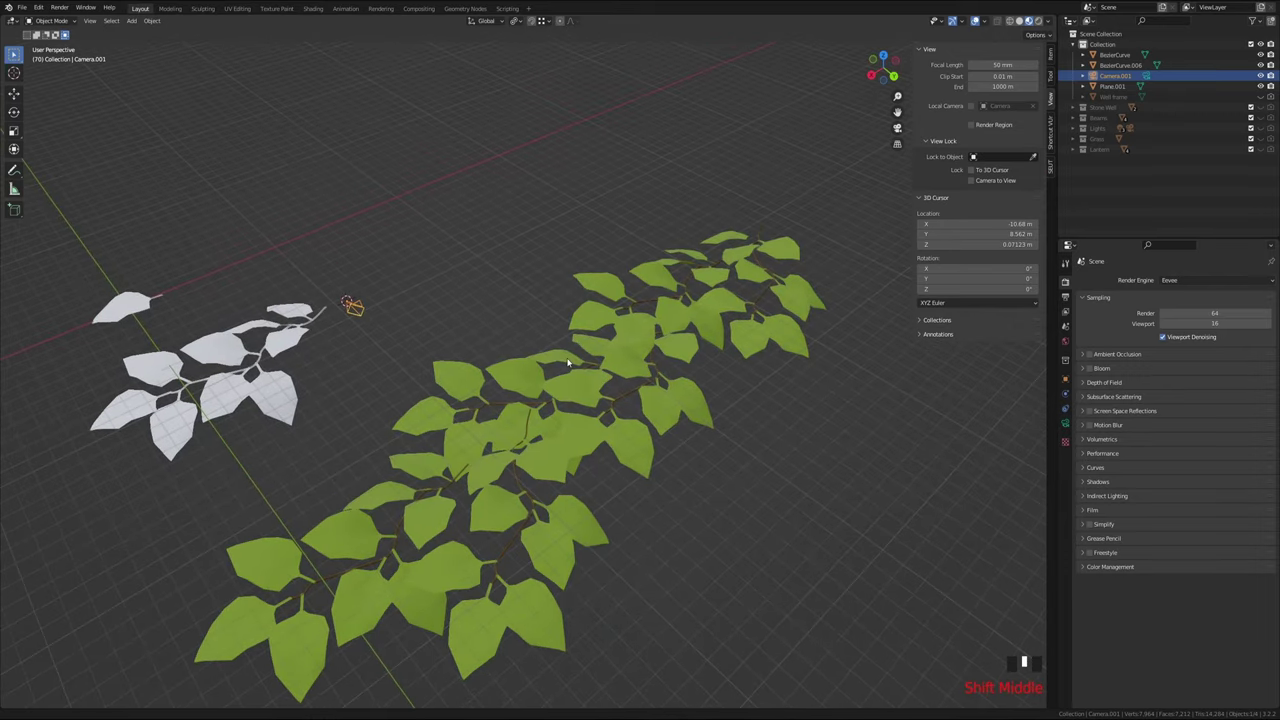
{"action": "left_click", "coordinate": [130, 22]}
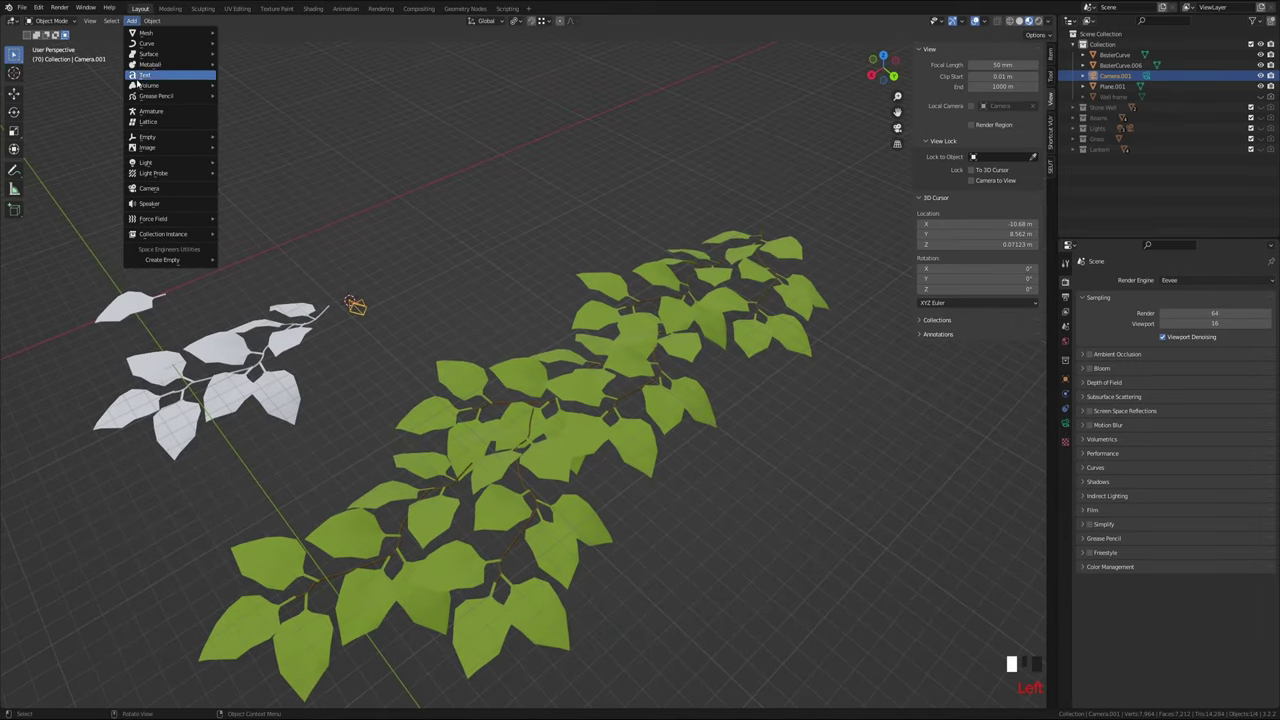
{"action": "mouse_move", "coordinate": [164, 163]}
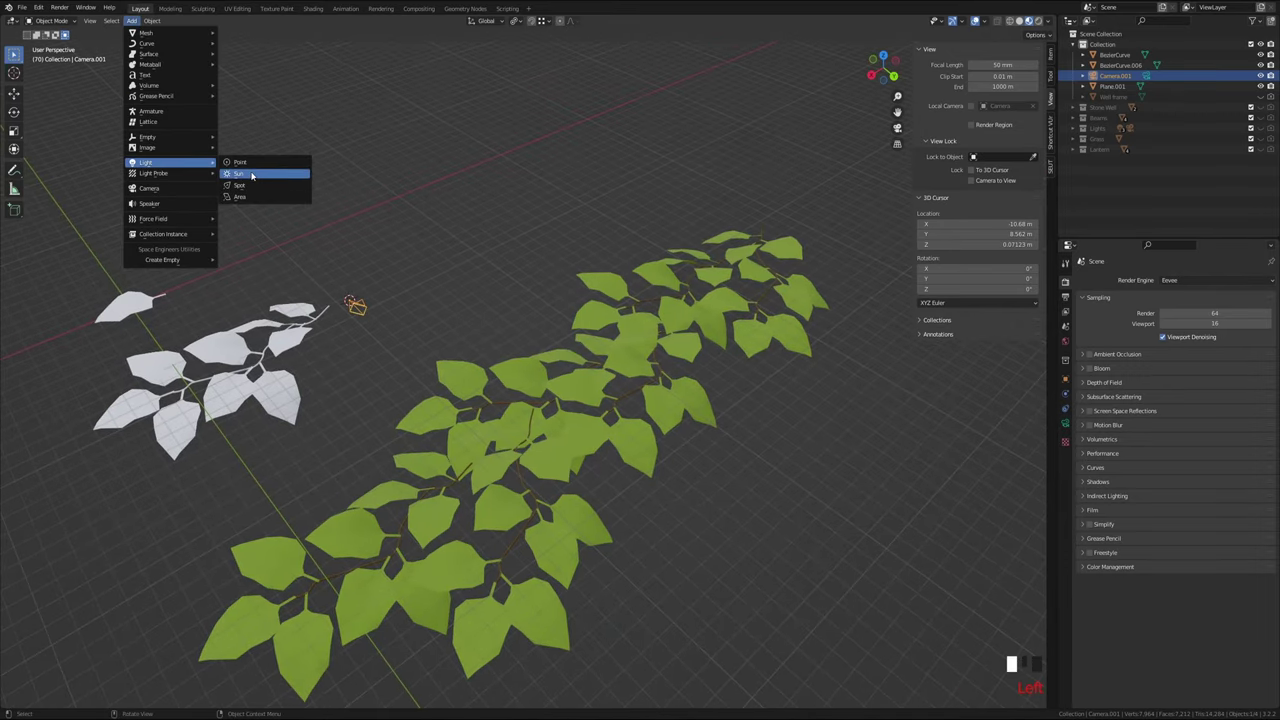
{"action": "left_click", "coordinate": [253, 177]}
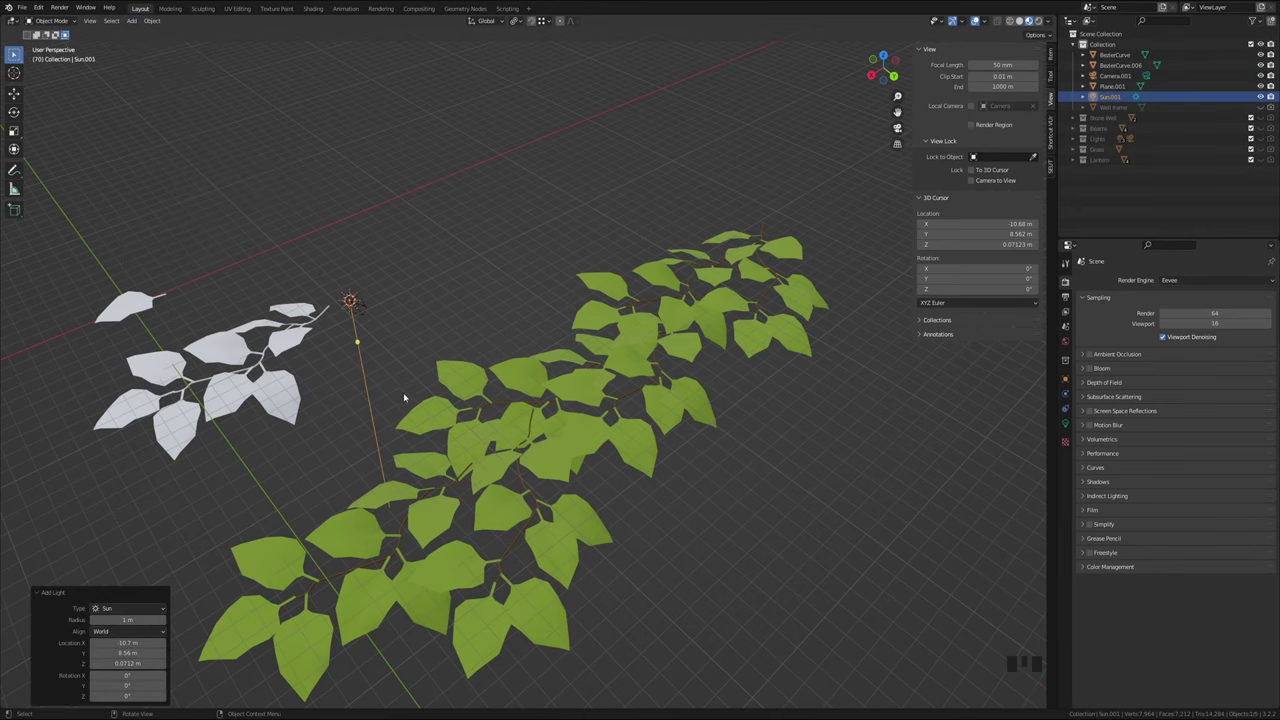
Rotate the sun about 44 degrees and render the scene
{"action": "key", "text": "r"}
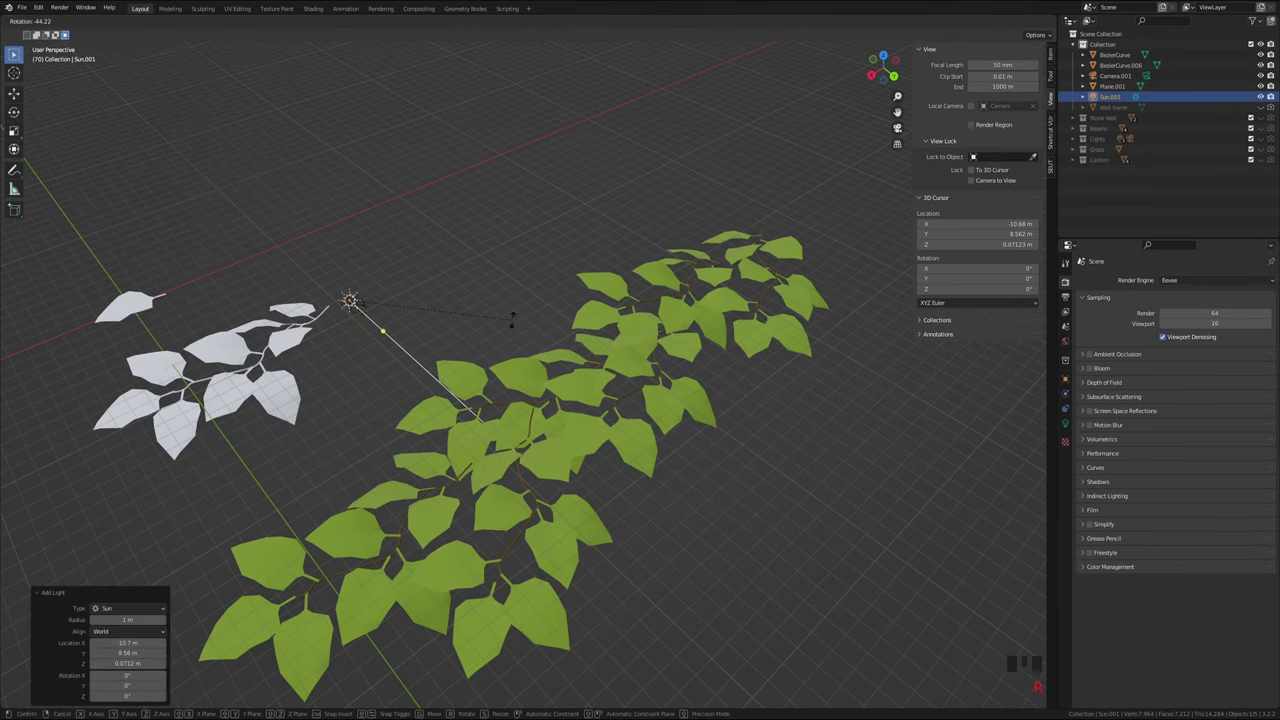
{"action": "left_click", "coordinate": [512, 318]}
{"action": "scroll", "coordinate": [594, 328], "scroll_direction": "down", "scroll_amount": 2}
{"action": "mouse_move", "coordinate": [549, 335]}
{"action": "middle_mouse_down"}
{"action": "mouse_move", "coordinate": [466, 314]}
{"action": "mouse_move", "coordinate": [543, 326]}
{"action": "mouse_move", "coordinate": [537, 346]}
{"action": "middle_mouse_up"}
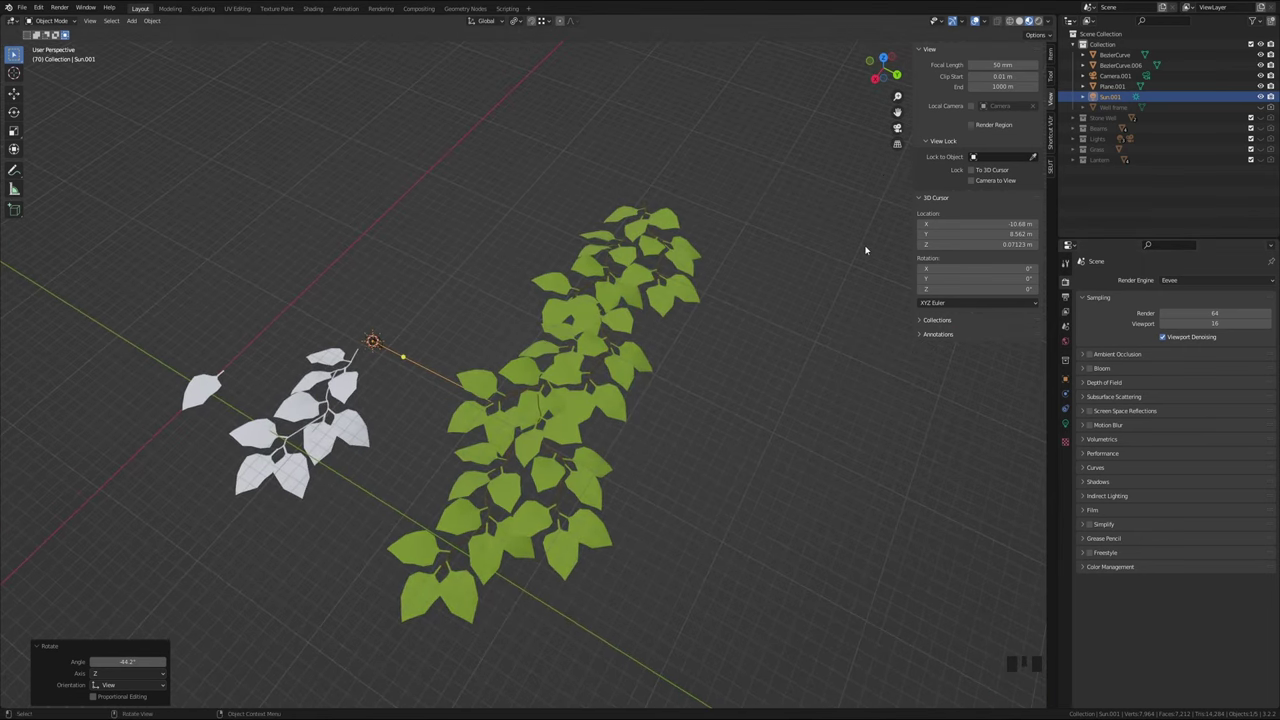
{"action": "key", "text": "F12"}
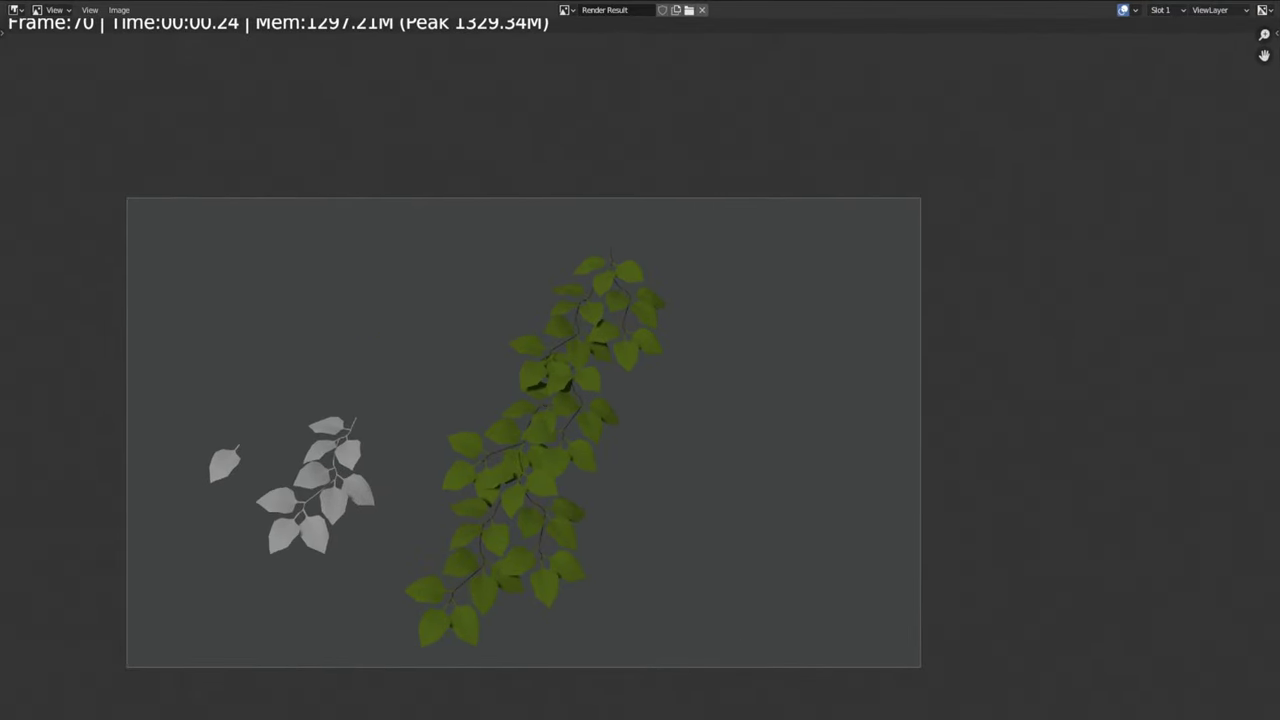
Zoom and pan over the render result to inspect the leaf cluster and both vines
{"action": "scroll", "coordinate": [640, 407], "scroll_direction": "up", "scroll_amount": 3}
{"action": "scroll", "coordinate": [639, 388], "scroll_direction": "down", "scroll_amount": 1}
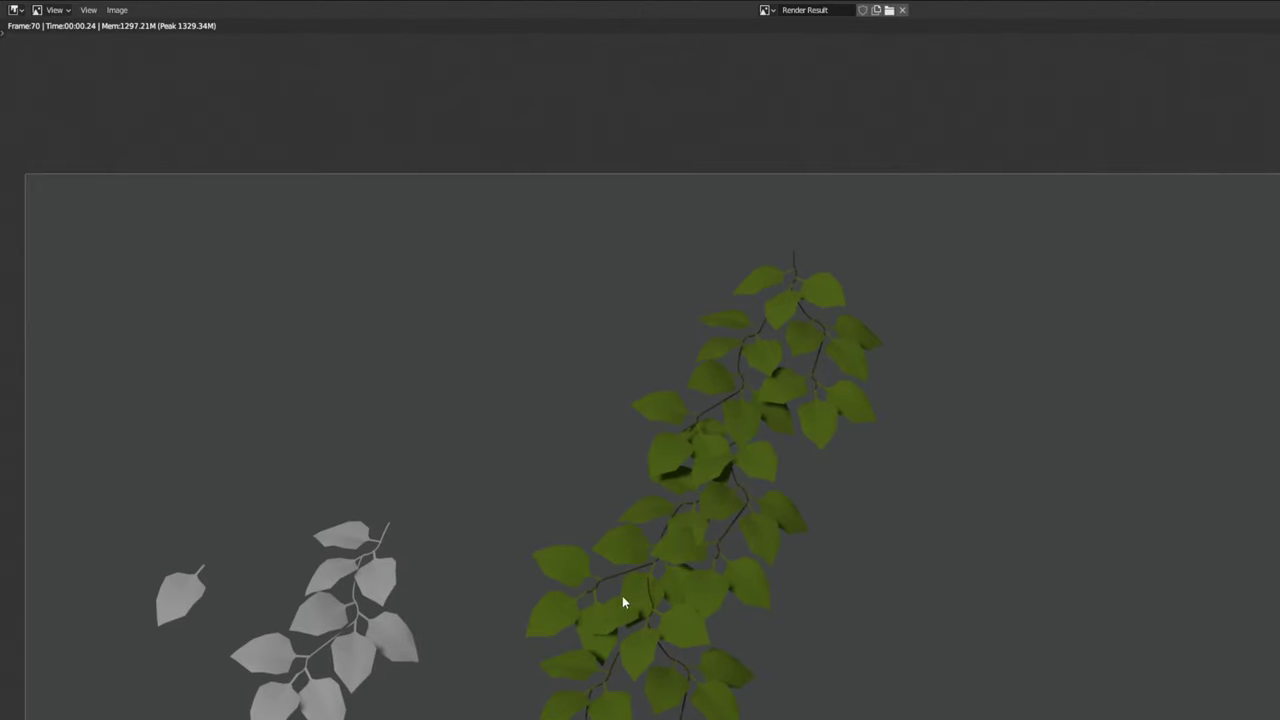
{"action": "middle_click_drag", "start_coordinate": [622, 600], "coordinate": [869, 603]}
{"action": "scroll", "coordinate": [869, 603], "scroll_direction": "up", "scroll_amount": 4}
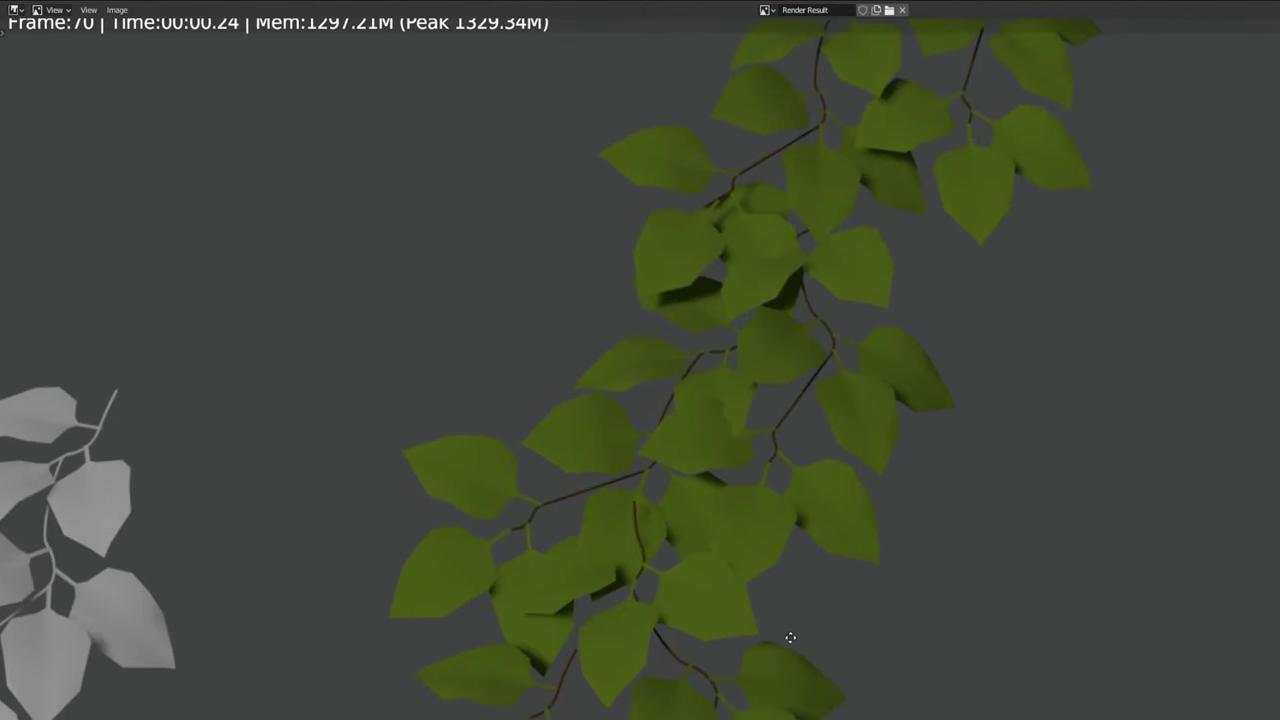
{"action": "middle_click_drag", "start_coordinate": [790, 637], "coordinate": [871, 623]}
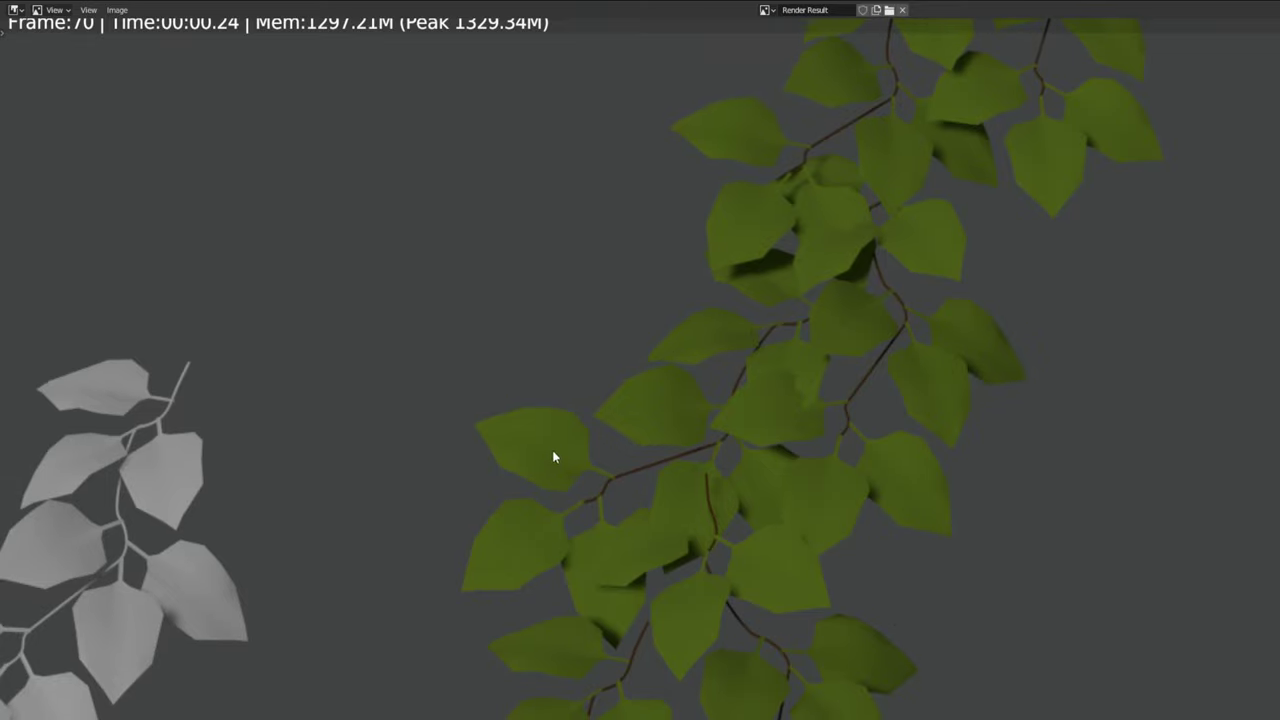
{"action": "scroll", "coordinate": [785, 710], "scroll_direction": "down", "scroll_amount": 2}
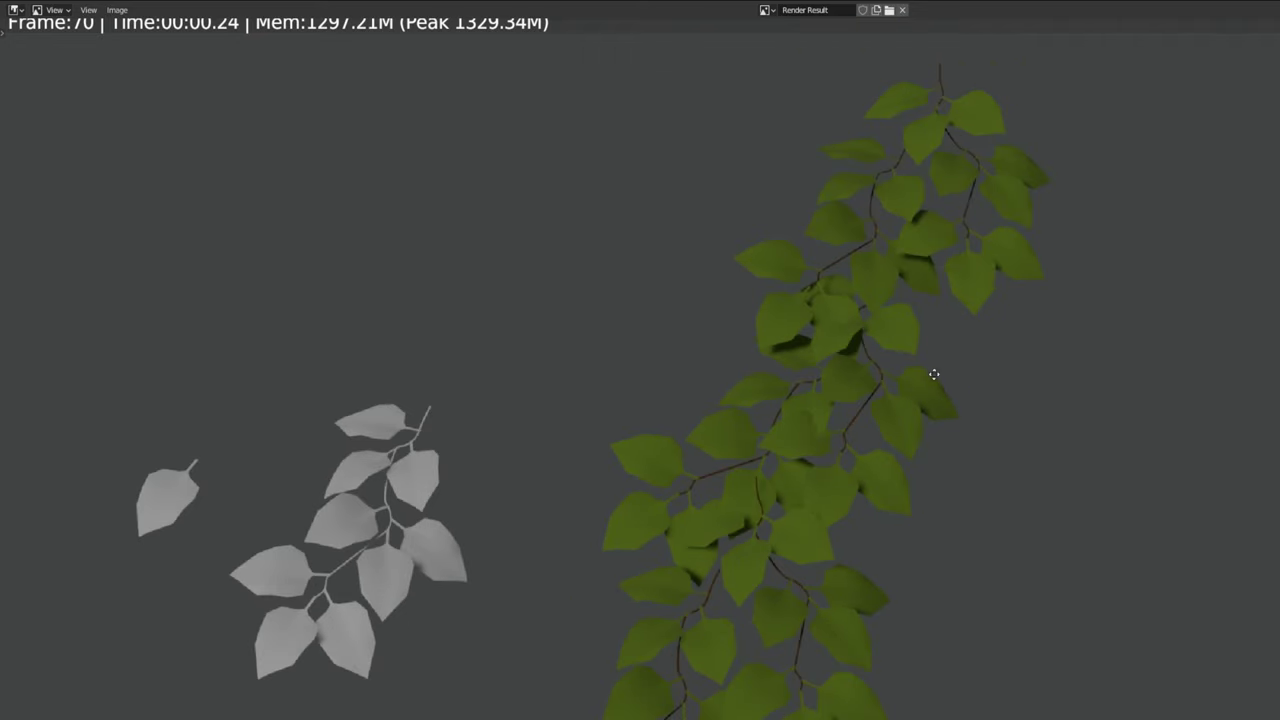
{"action": "middle_click_drag", "start_coordinate": [934, 372], "coordinate": [937, 477]}
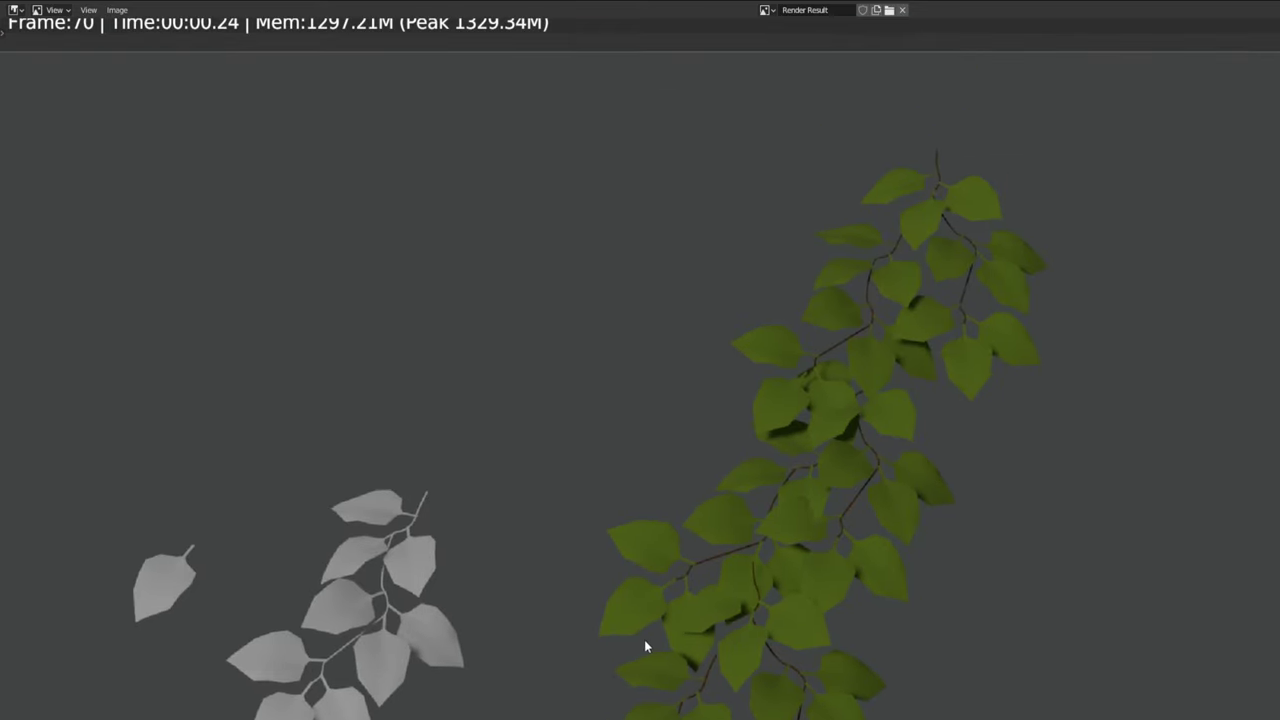
{"action": "middle_click_drag", "start_coordinate": [860, 667], "coordinate": [832, 679]}
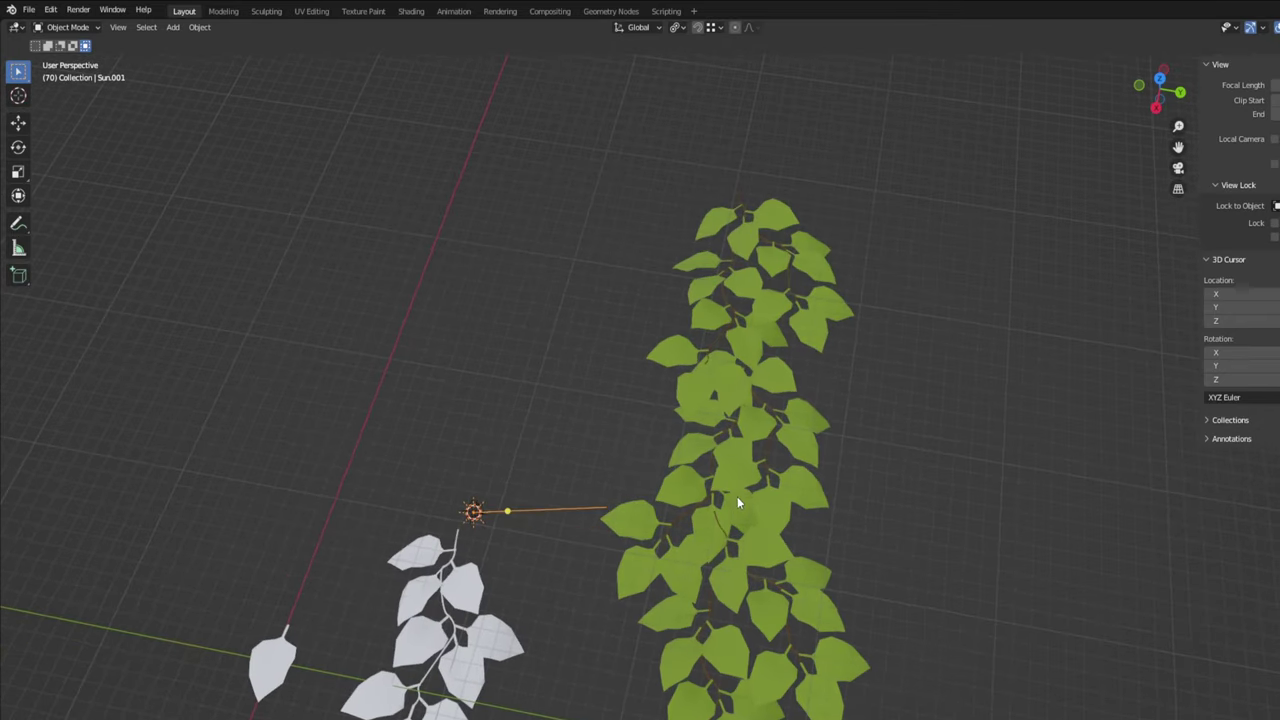
Move the green vine to a new position beside the white vine
{"action": "left_click", "coordinate": [744, 510]}
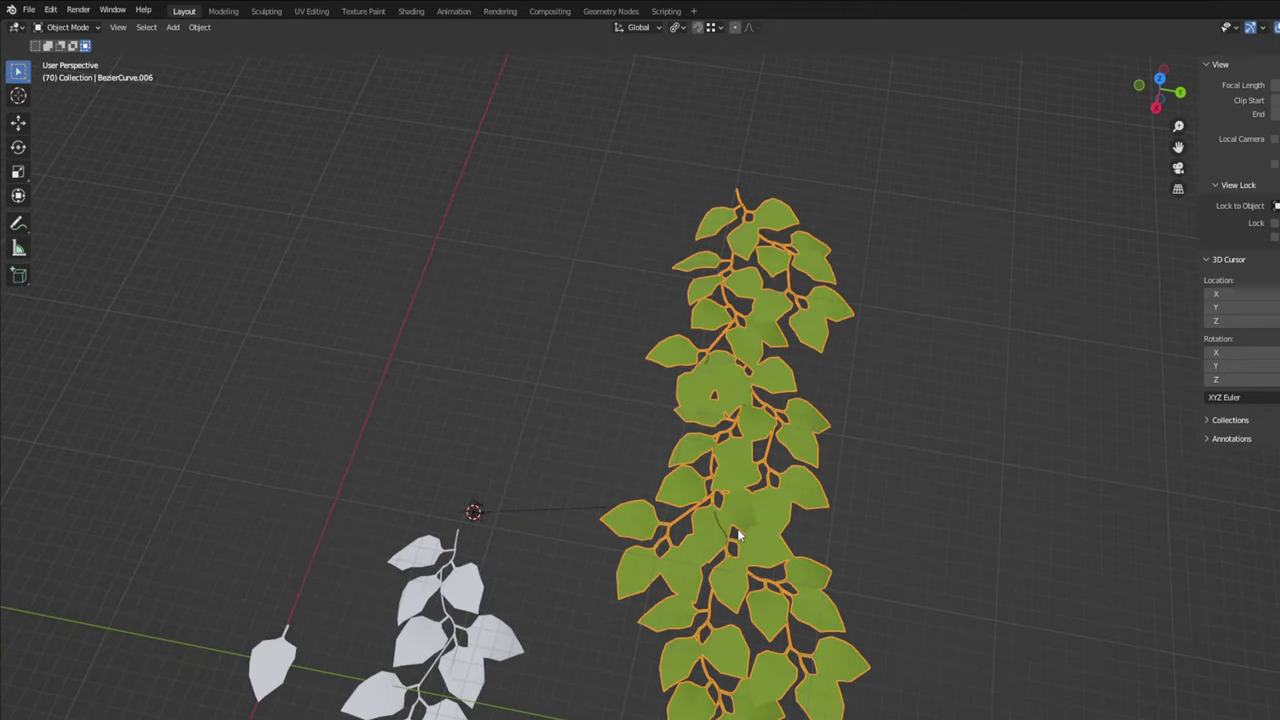
{"action": "key", "text": "g"}
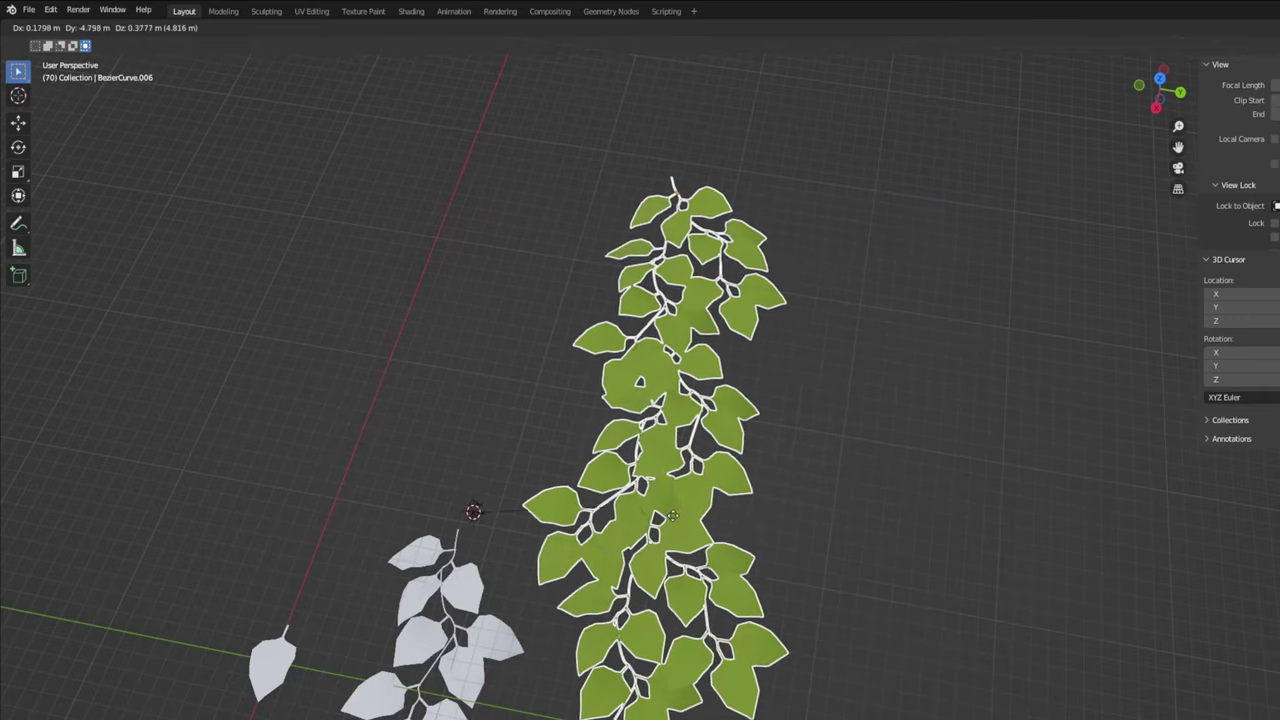
{"action": "left_click", "coordinate": [653, 522]}
{"action": "middle_click_drag", "start_coordinate": [660, 560], "coordinate": [560, 632]}
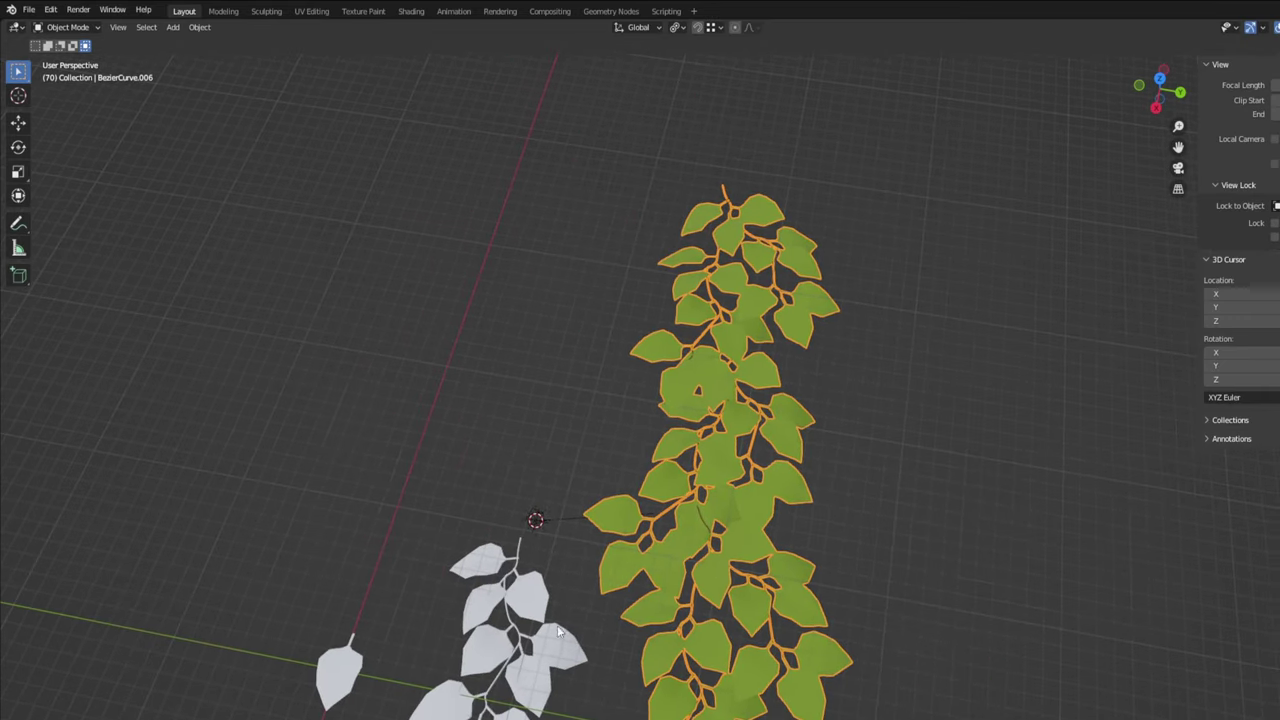
In Top view, make two duplicates of the green vine, rotating the second copy
{"action": "left_click", "coordinate": [506, 636]}
{"action": "scroll", "coordinate": [748, 577], "scroll_direction": "down", "scroll_amount": 3}
{"action": "middle_click_drag", "start_coordinate": [748, 577], "coordinate": [570, 648], "text": "shift"}
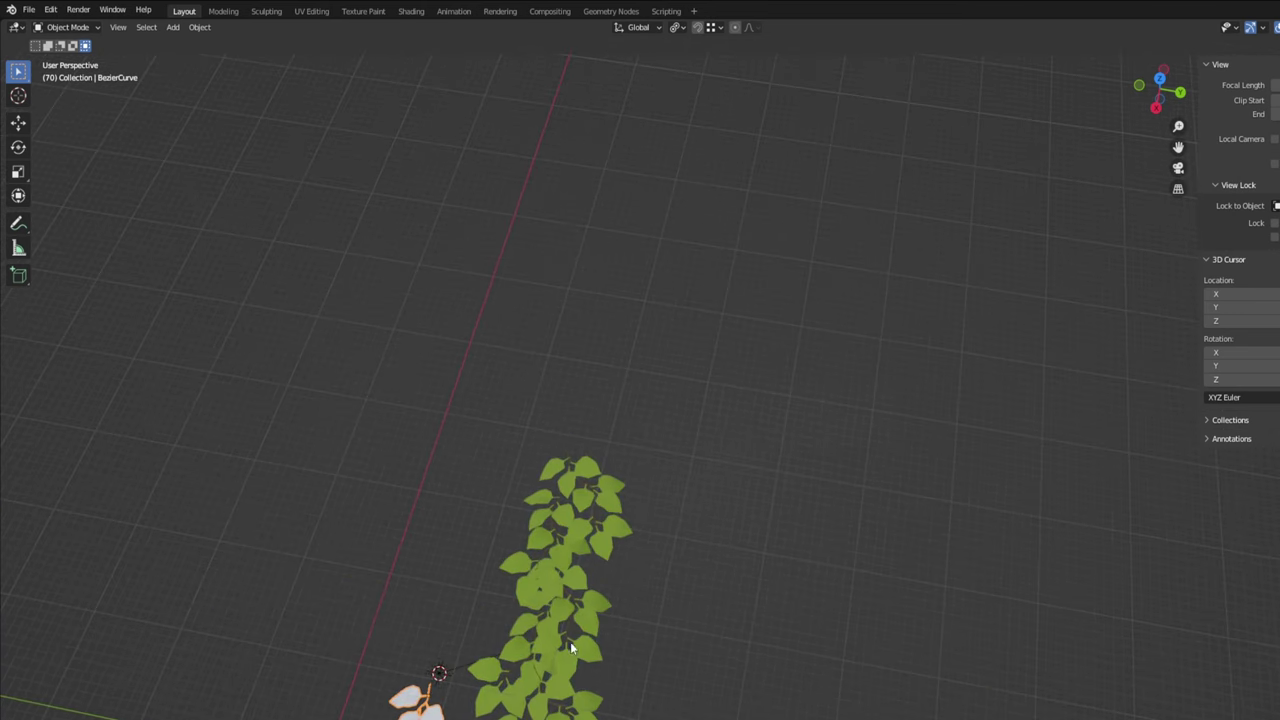
{"action": "left_click", "coordinate": [576, 628]}
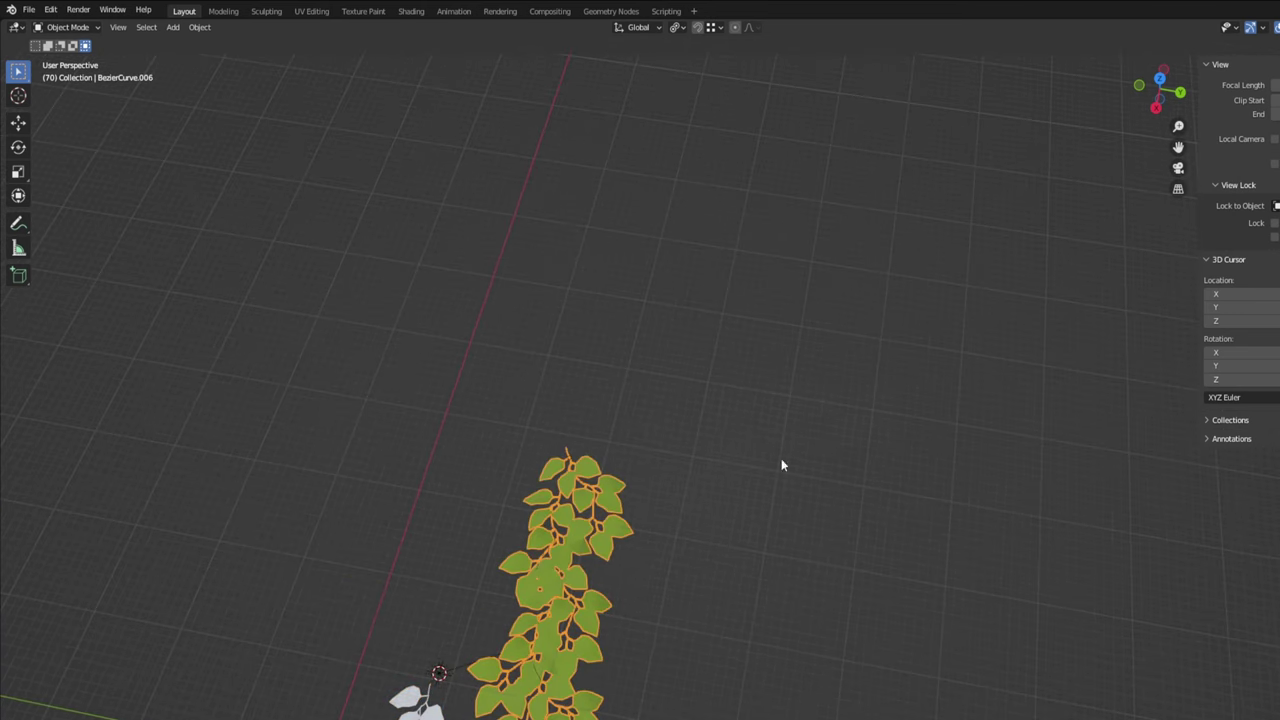
{"action": "left_click", "coordinate": [1159, 79]}
{"action": "key", "text": "shift+d"}
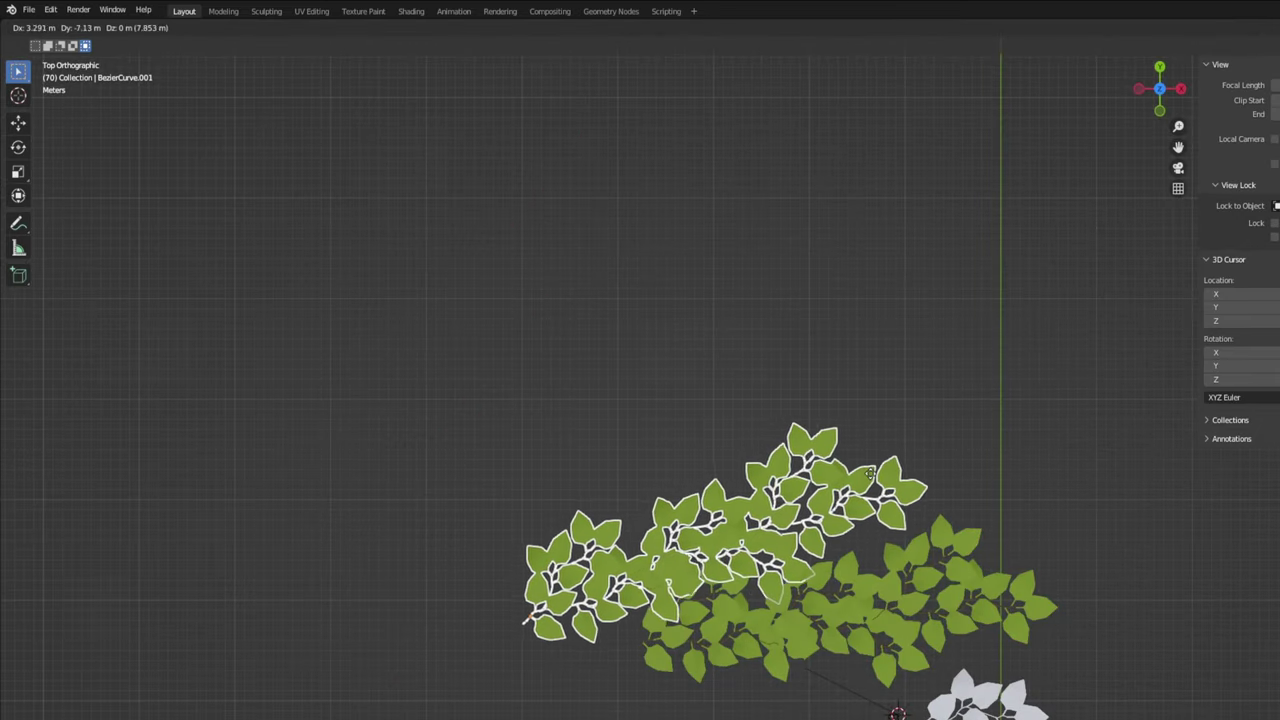
{"action": "left_click", "coordinate": [846, 492]}
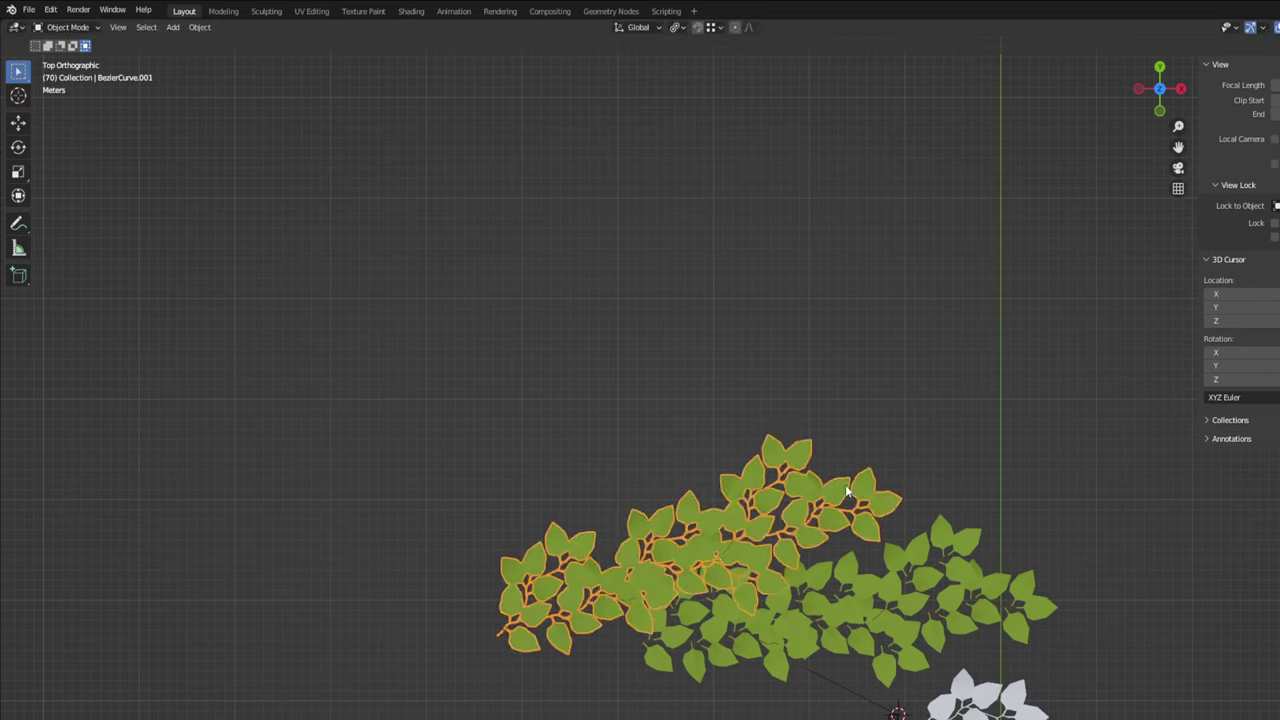
{"action": "key", "text": "shift+d"}
{"action": "key", "text": "r"}
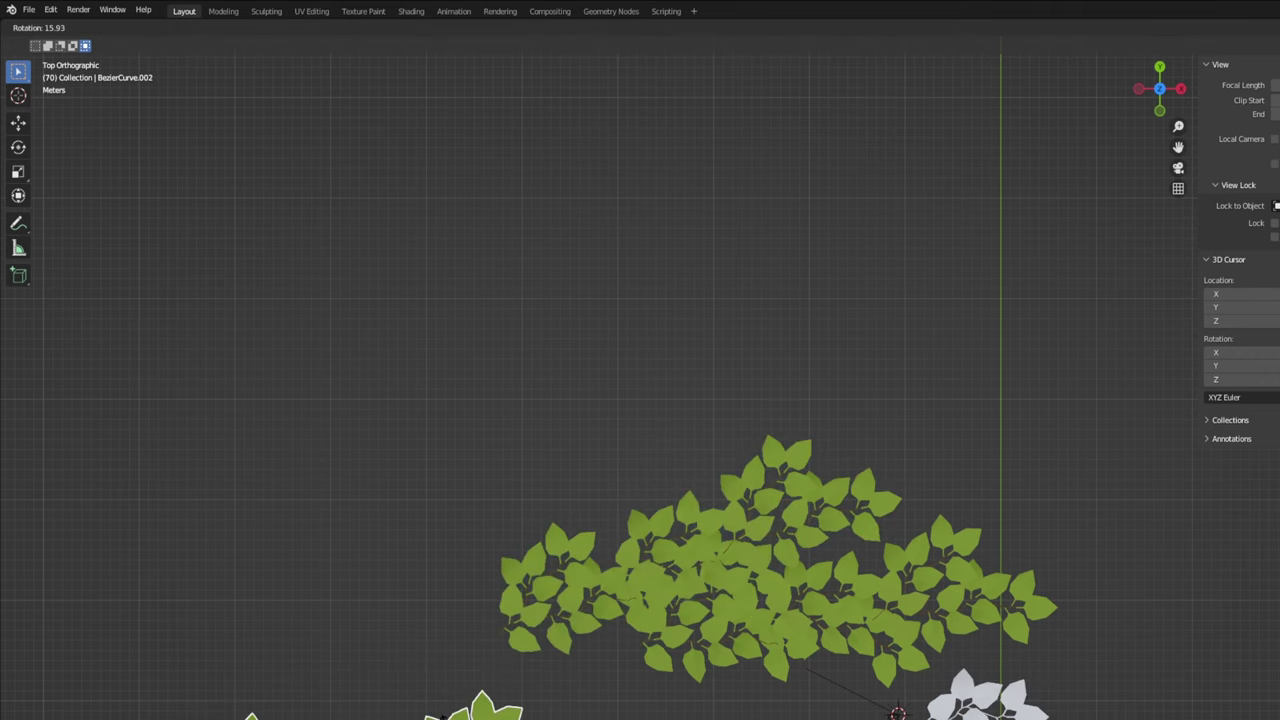
{"action": "left_click", "coordinate": [533, 584]}
Adjust the vine selection and orbit around the new leafy cluster to check it
{"action": "left_click_drag", "start_coordinate": [310, 446], "coordinate": [815, 715]}
{"action": "left_click", "coordinate": [800, 615], "text": "shift"}
{"action": "left_click", "coordinate": [858, 628], "text": "shift"}
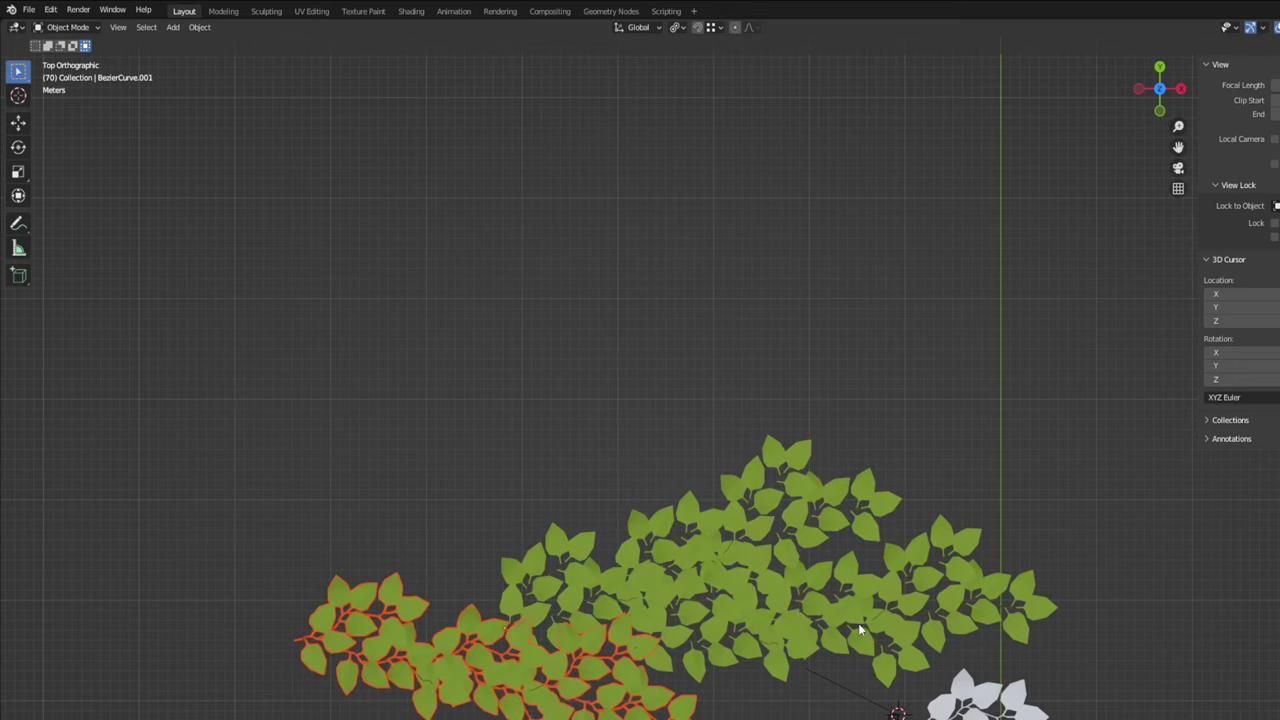
{"action": "left_click", "coordinate": [858, 628], "text": "shift"}
{"action": "middle_click_drag", "start_coordinate": [739, 520], "coordinate": [793, 592]}
{"action": "key", "text": "Tab"}
{"action": "key", "text": "Tab"}
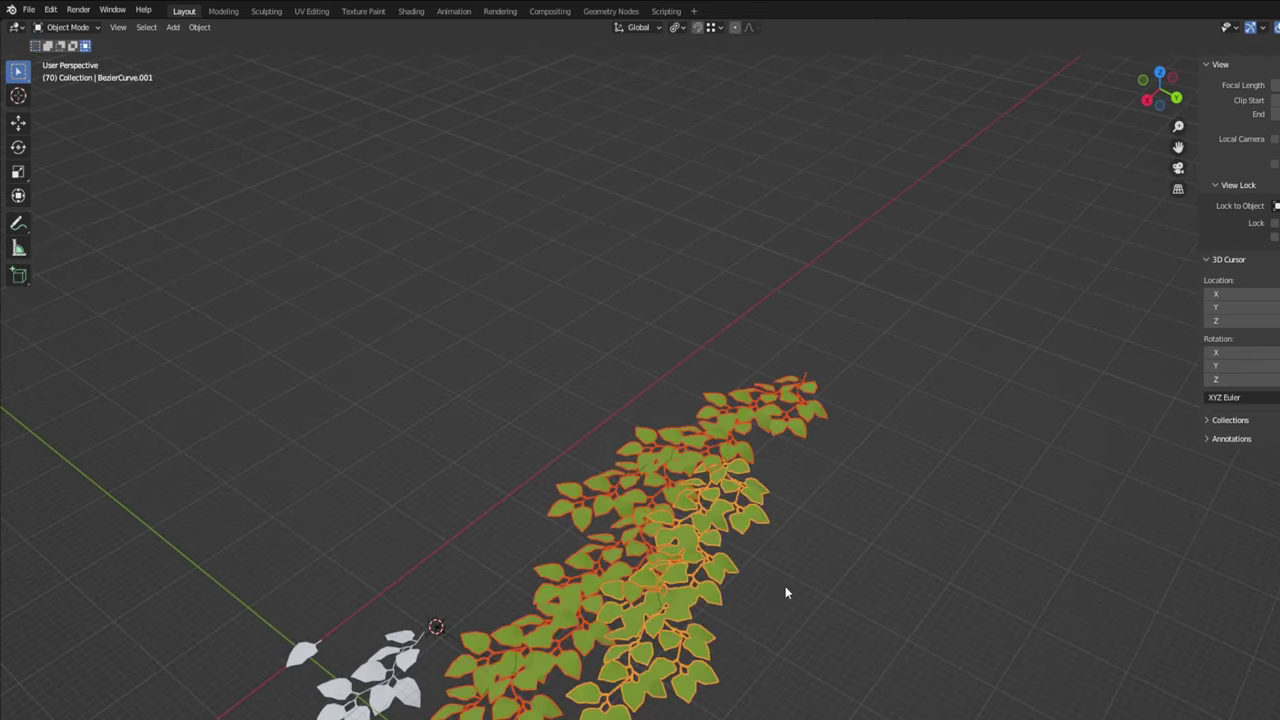
{"action": "left_click", "coordinate": [785, 586]}
{"action": "middle_click_drag", "start_coordinate": [792, 563], "coordinate": [819, 592]}
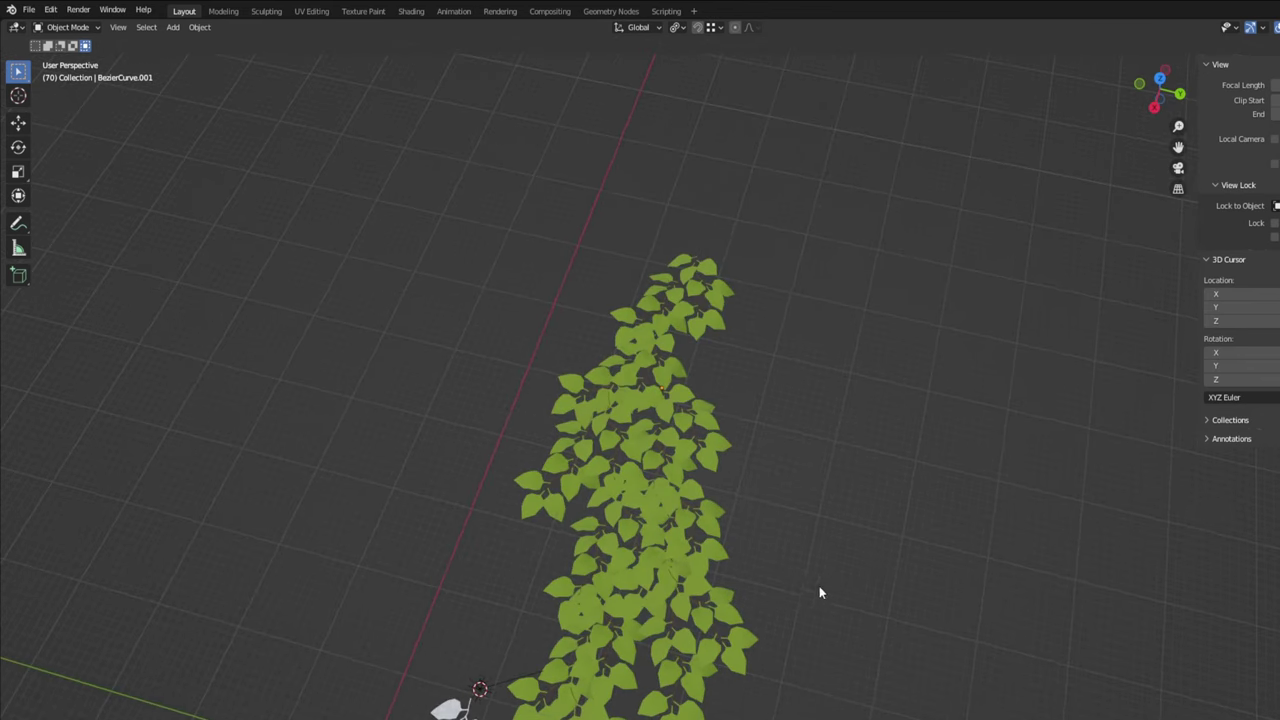
{"action": "middle_click_drag", "start_coordinate": [738, 566], "coordinate": [855, 612]}
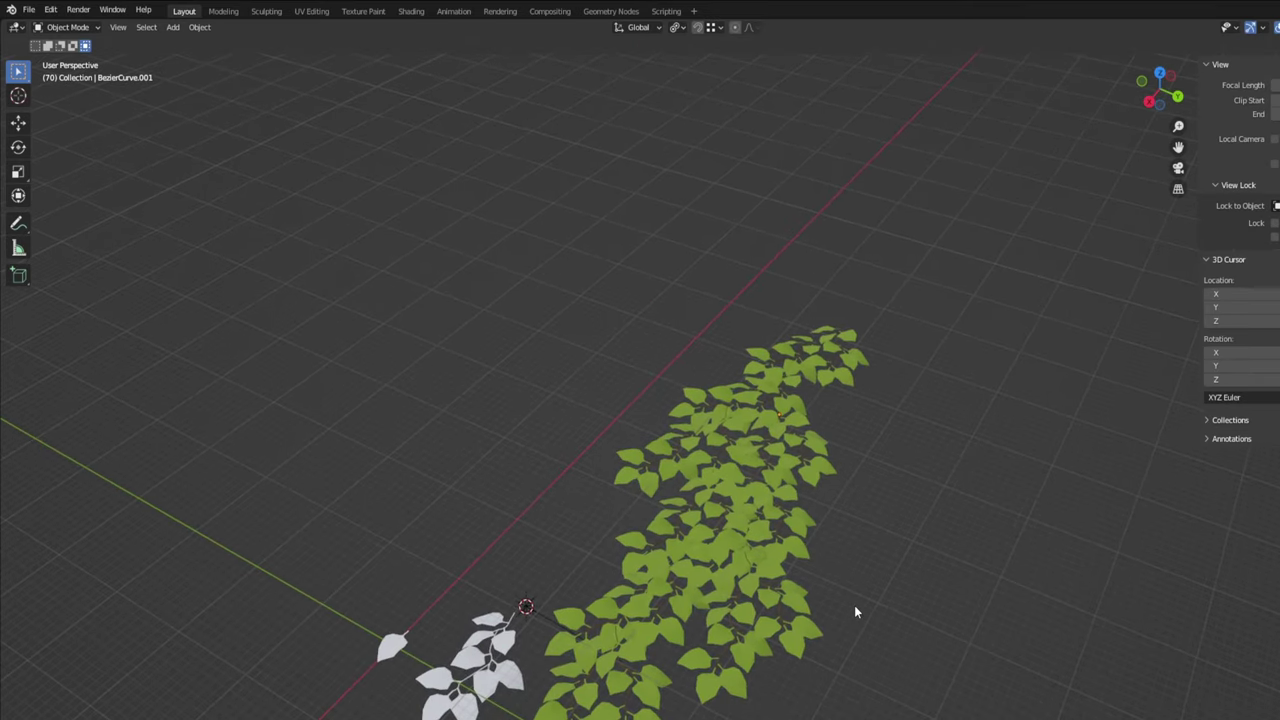
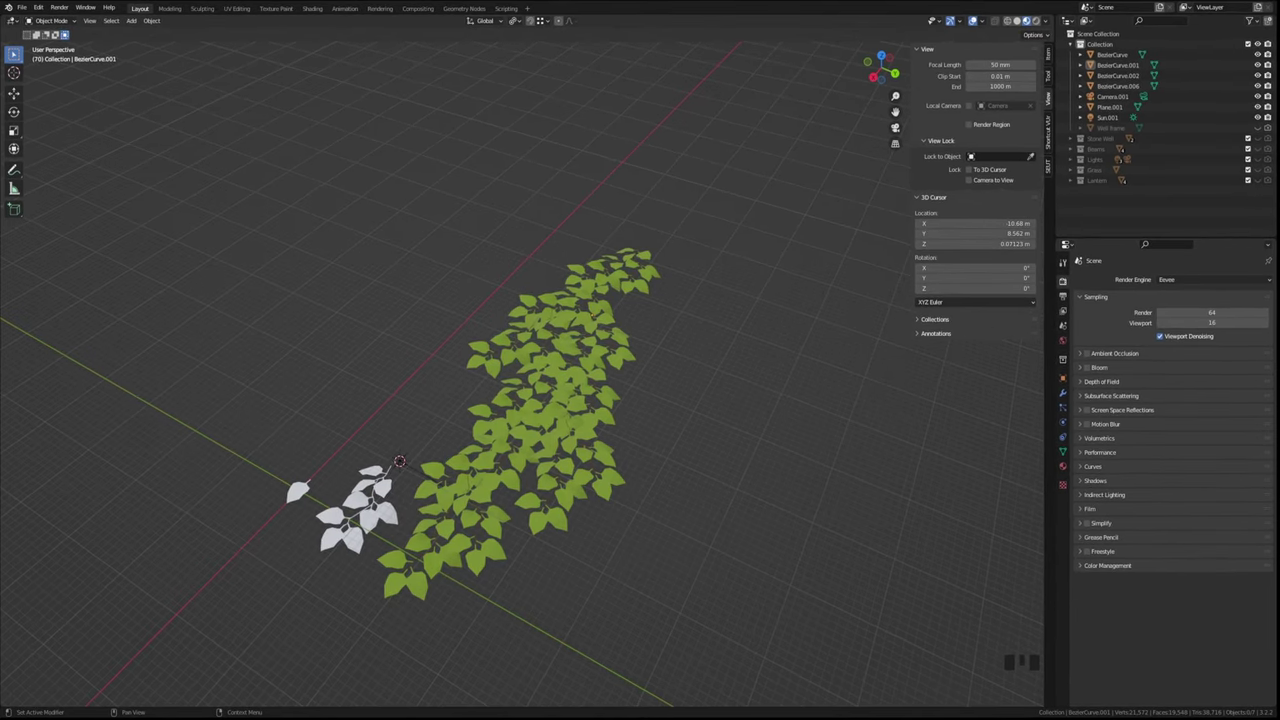
Inspect the vines BezierCurve.002 and .001, then select the lower vine BezierCurve.006
{"action": "mouse_move", "coordinate": [470, 350]}
{"action": "middle_mouse_down"}
{"action": "mouse_move", "coordinate": [520, 330]}
{"action": "mouse_move", "coordinate": [454, 366]}
{"action": "middle_mouse_up"}
{"action": "left_click", "coordinate": [447, 301]}
{"action": "left_click", "coordinate": [534, 419]}
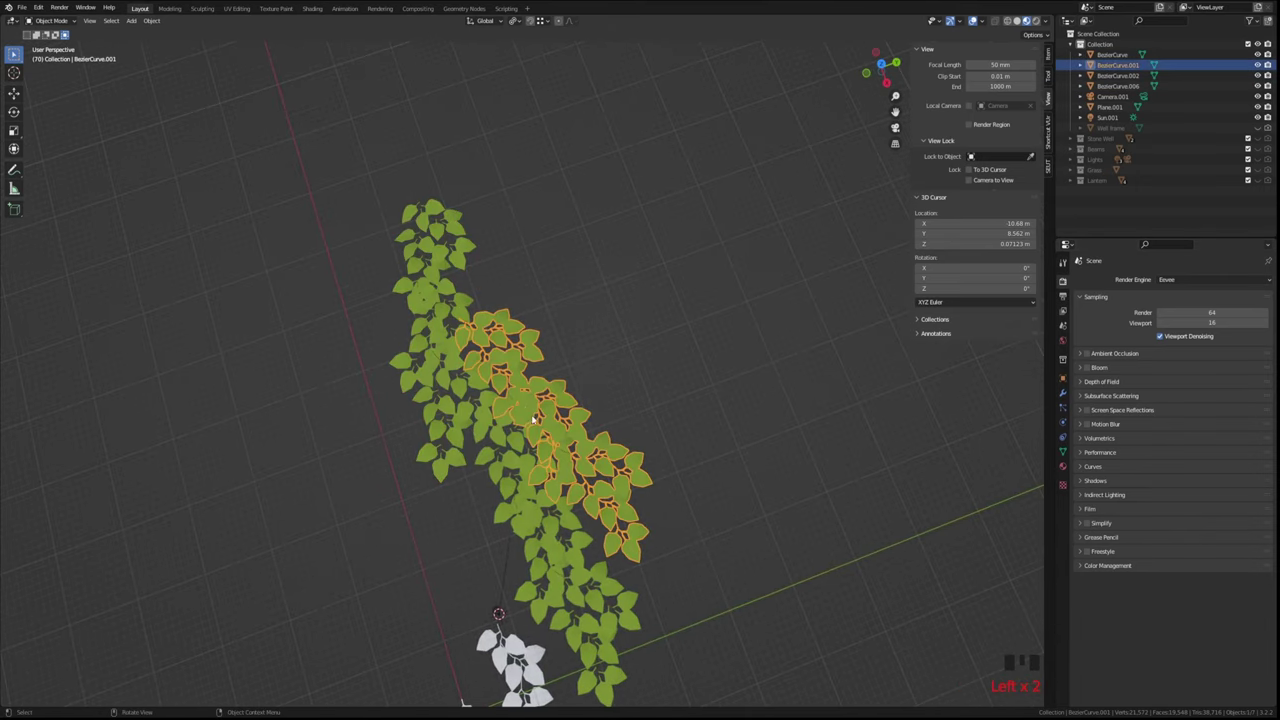
{"action": "left_click", "coordinate": [535, 510]}
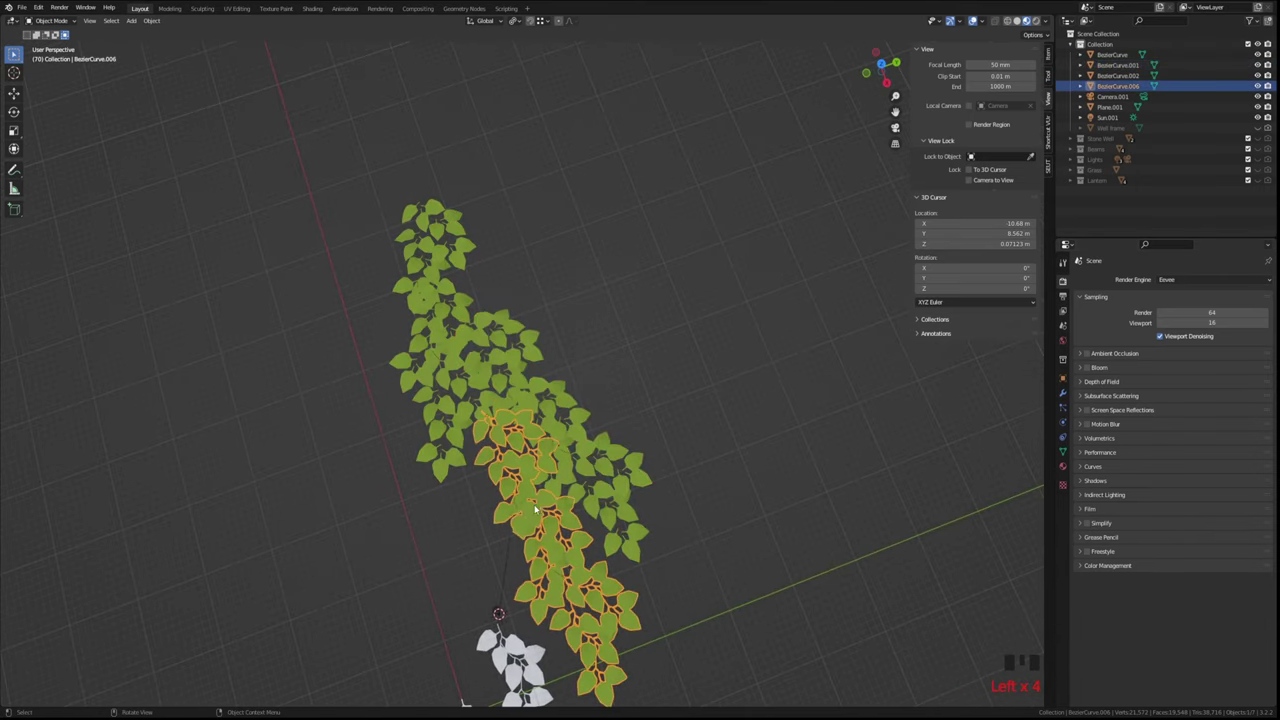
In top view, move BezierCurve.006 about 8.84 m along X, away from the other vines
{"action": "left_click", "coordinate": [880, 64]}
{"action": "key", "text": "g"}
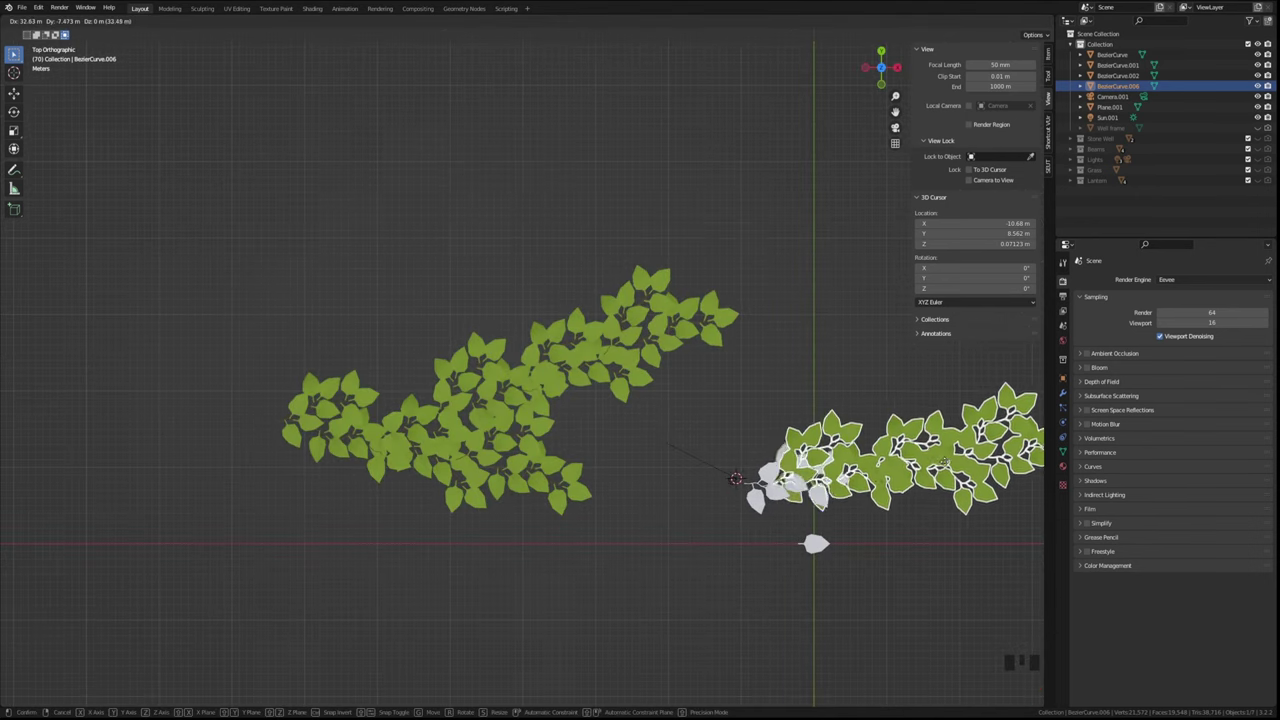
{"action": "left_click", "coordinate": [643, 184]}
{"action": "middle_click_drag", "start_coordinate": [799, 380], "coordinate": [622, 406]}
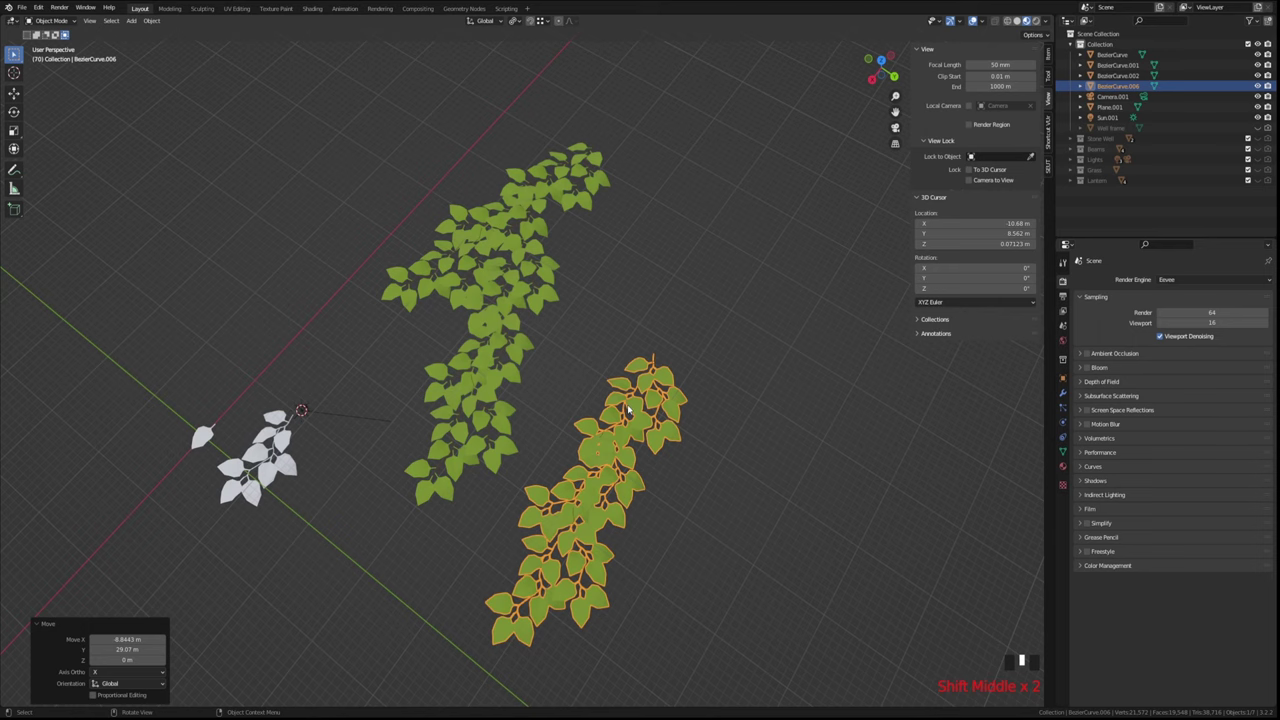
{"action": "middle_click_drag", "start_coordinate": [611, 455], "coordinate": [665, 424]}
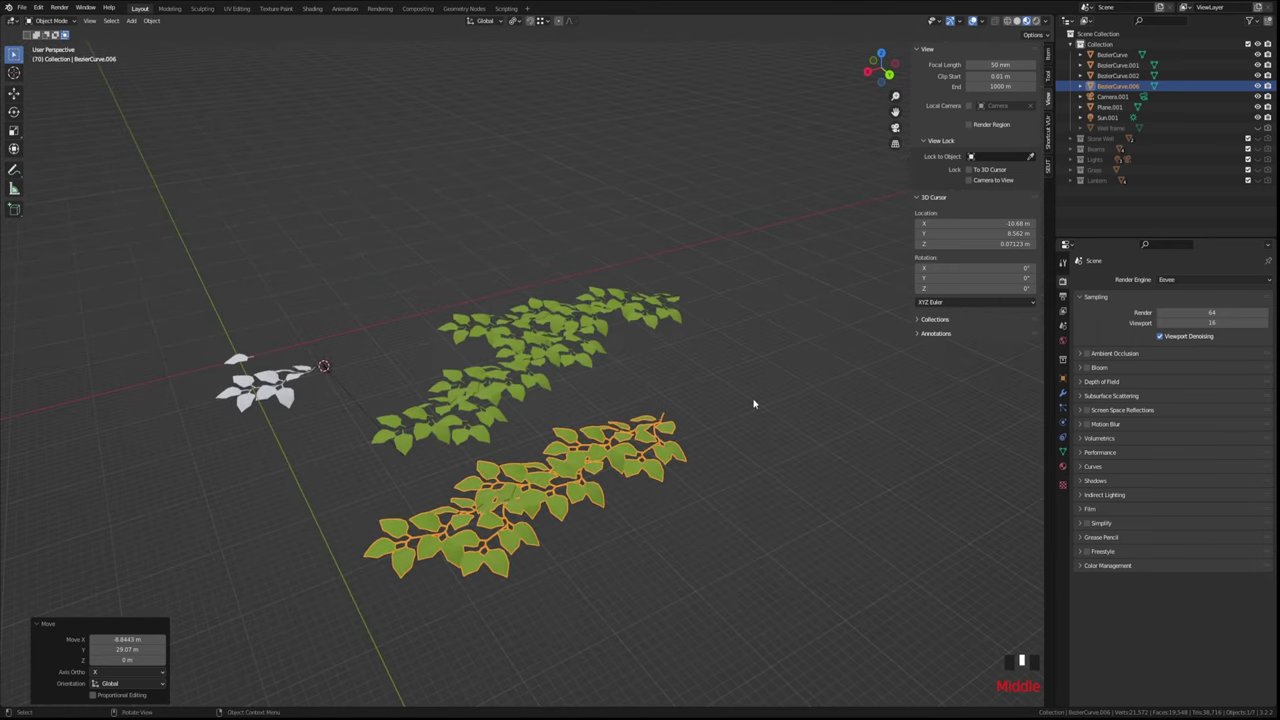
{"action": "middle_click_drag", "start_coordinate": [797, 315], "coordinate": [703, 329], "text": "shift"}
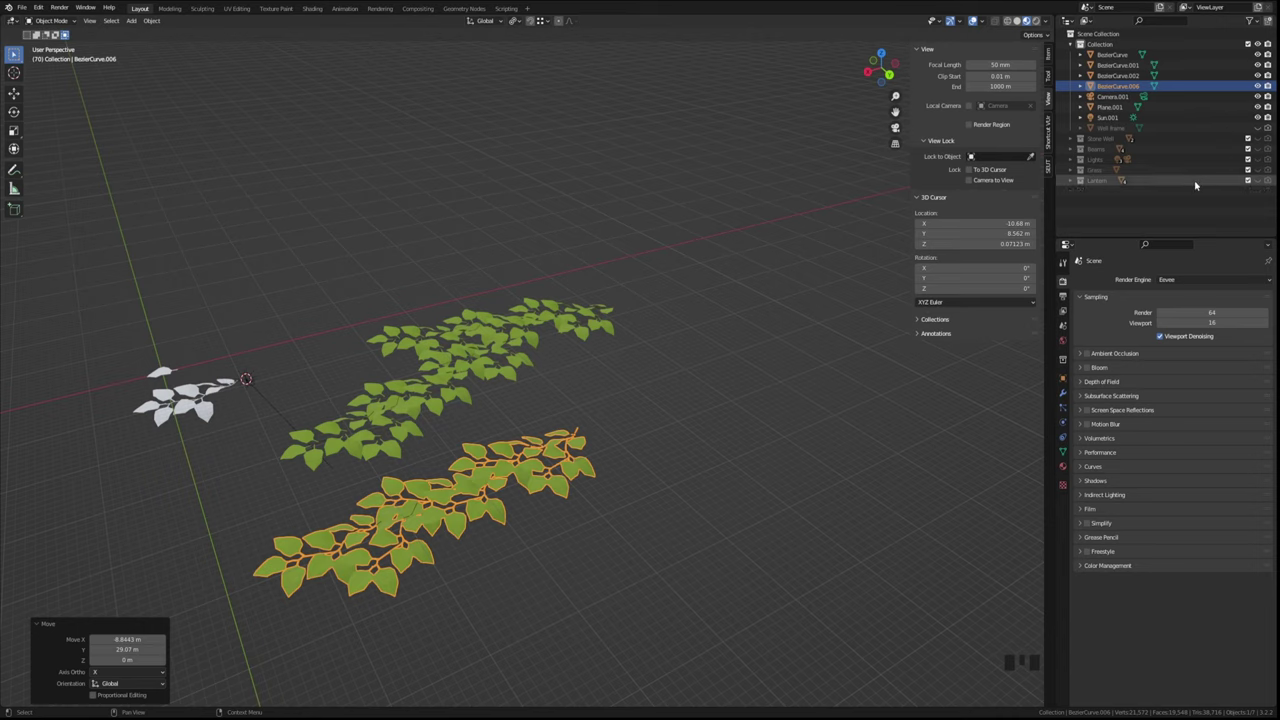
Make the Stone Well collection visible and frame the well beside the vines, leaving it in place
{"action": "left_click", "coordinate": [1257, 139]}
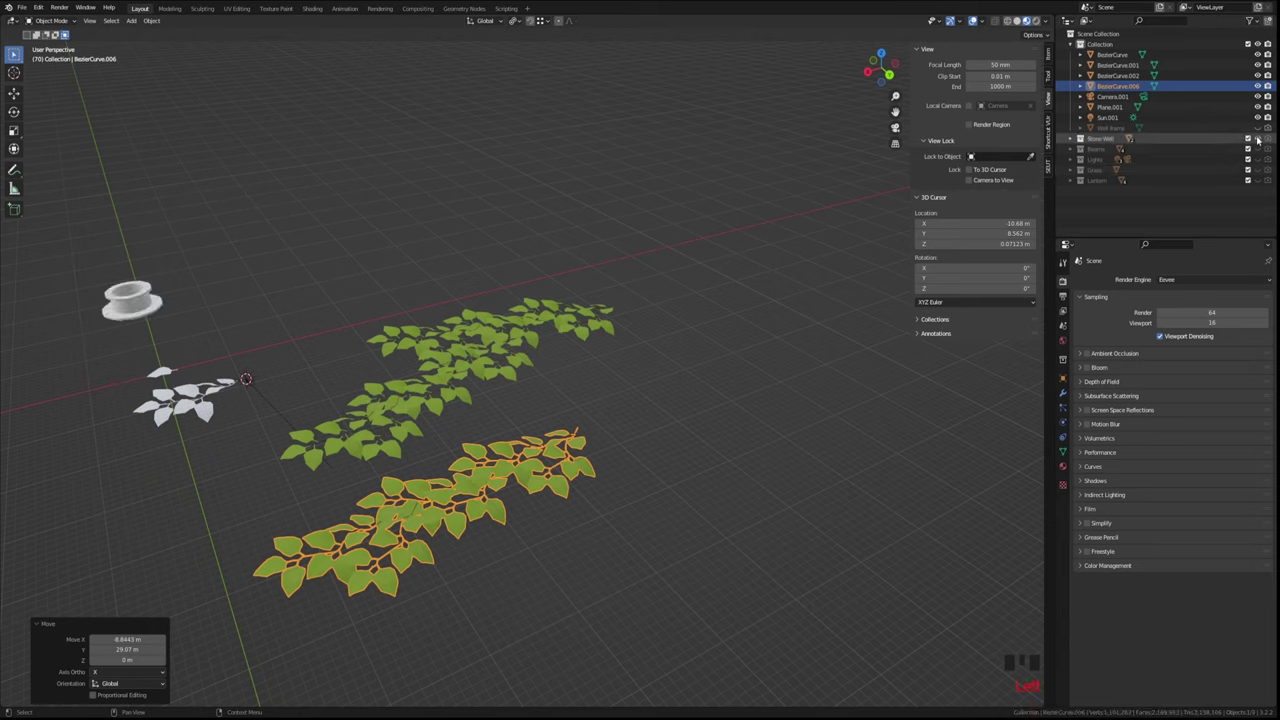
{"action": "middle_click_drag", "start_coordinate": [281, 327], "coordinate": [1122, 176]}
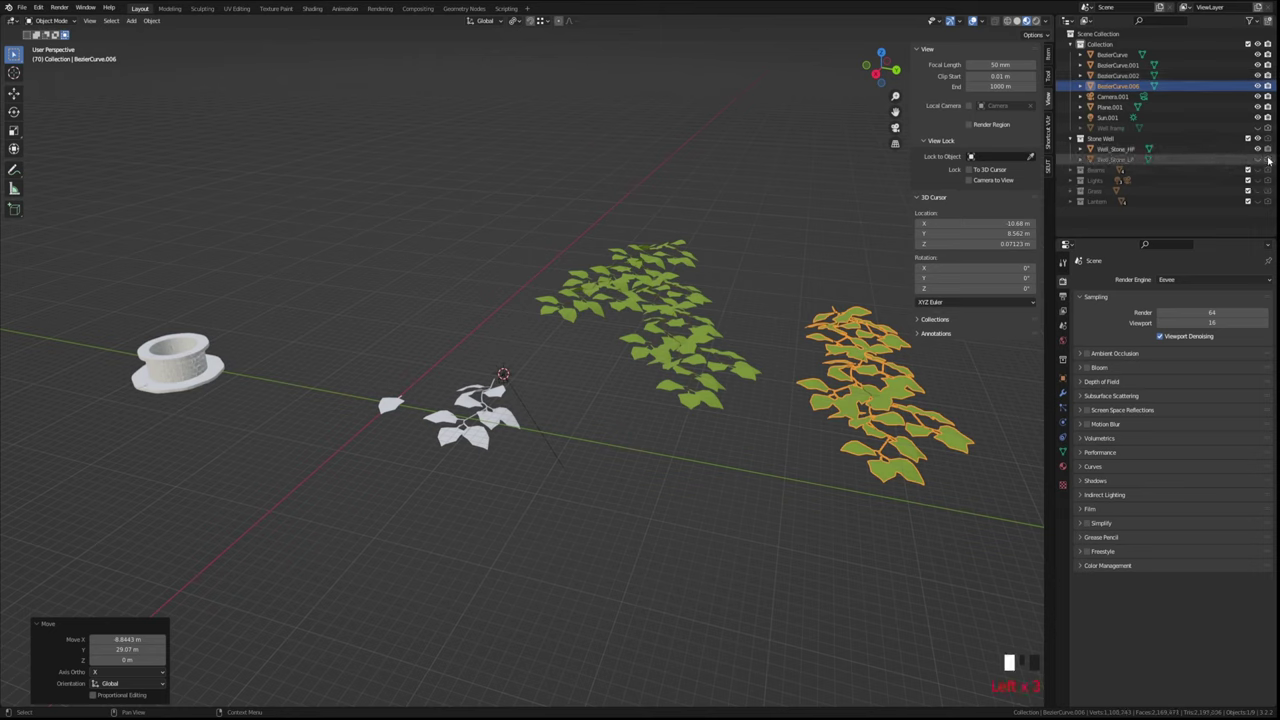
{"action": "left_click", "coordinate": [188, 375]}
{"action": "key", "text": "g"}
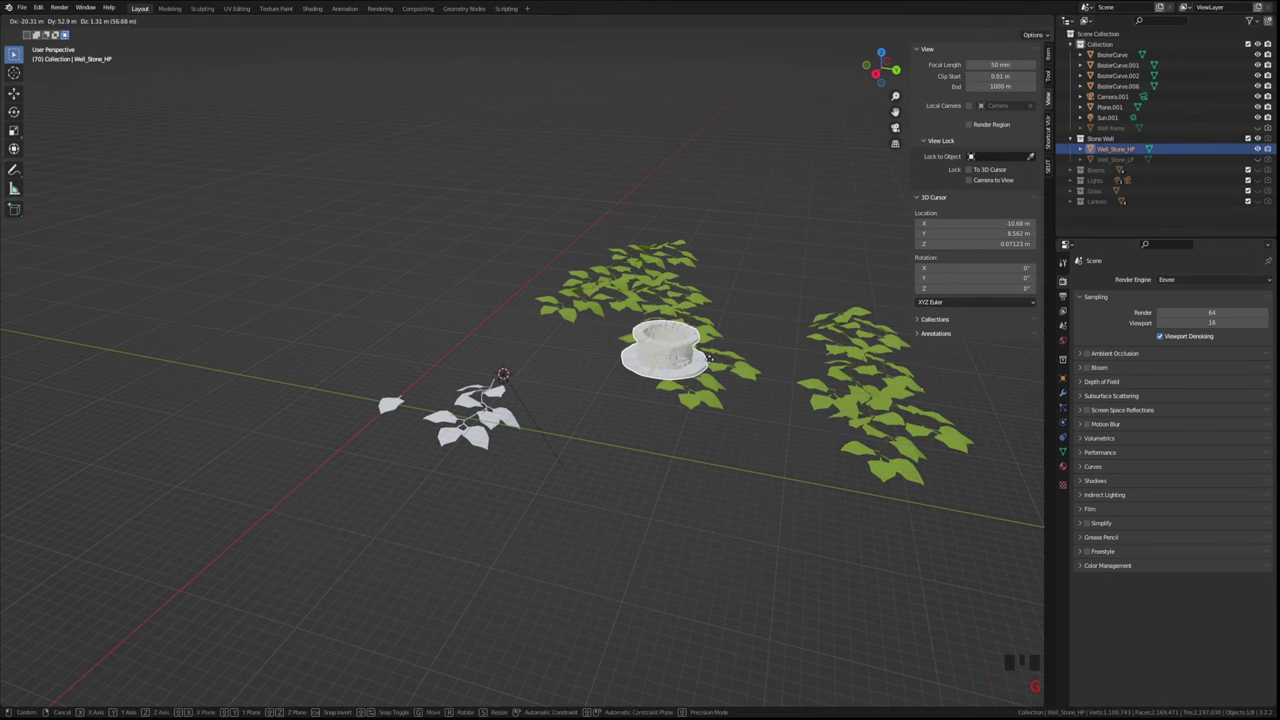
{"action": "right_click", "coordinate": [218, 357]}
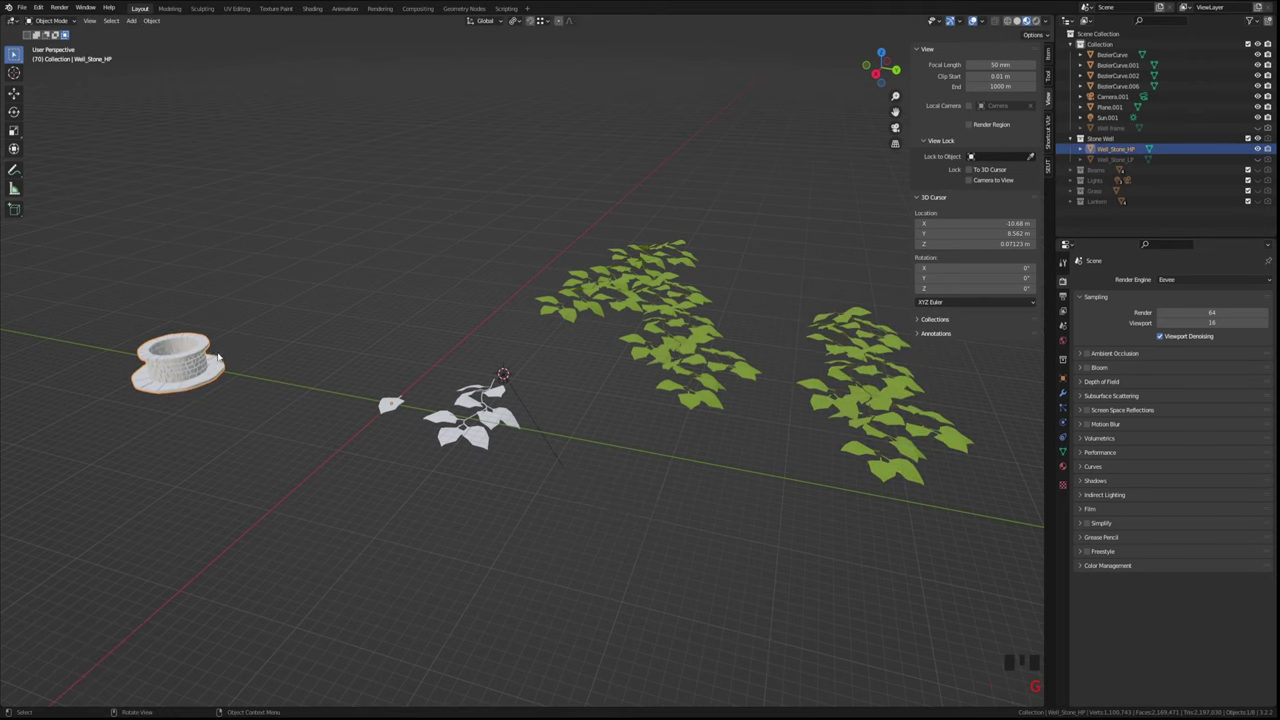
Move the ivy vine onto the stone well and scale it down small
{"action": "left_click", "coordinate": [788, 413]}
{"action": "middle_click_drag", "start_coordinate": [614, 380], "coordinate": [717, 454], "text": "shift"}
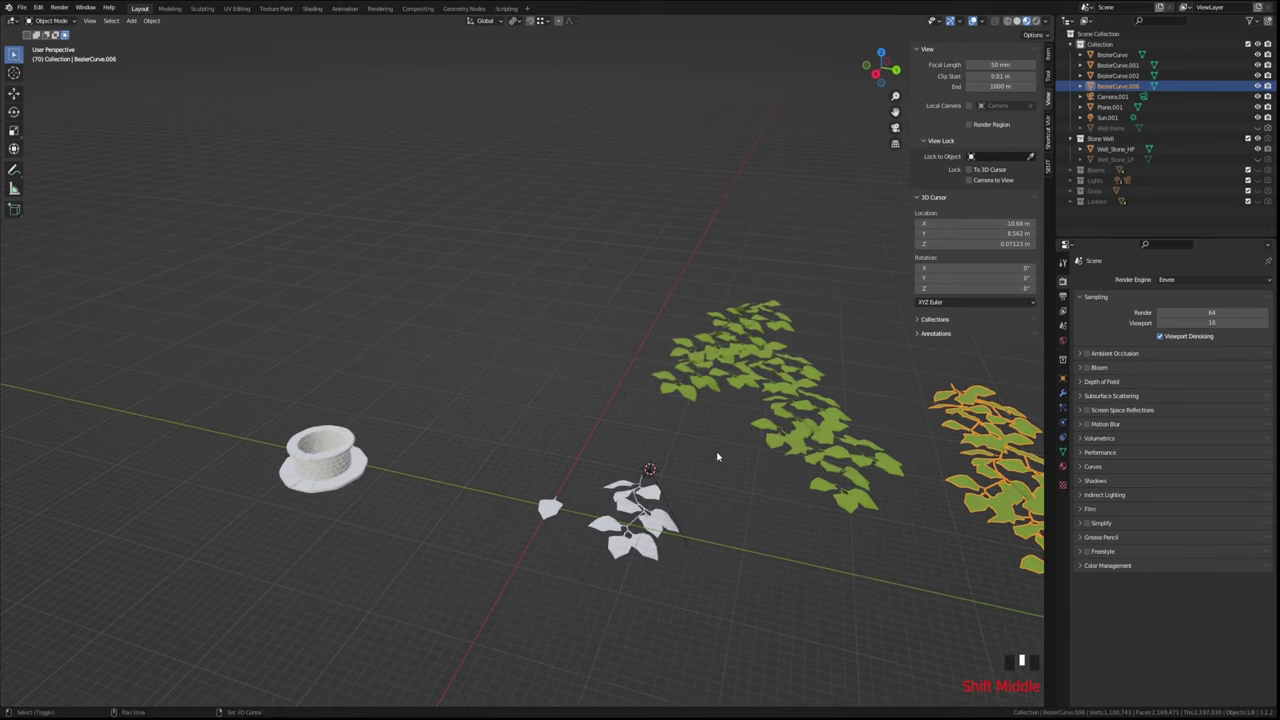
{"action": "key", "text": "g"}
{"action": "left_click", "coordinate": [343, 455]}
{"action": "middle_click_drag", "start_coordinate": [343, 455], "coordinate": [640, 335], "text": "shift"}
{"action": "scroll", "coordinate": [718, 396], "scroll_direction": "up", "scroll_amount": 4}
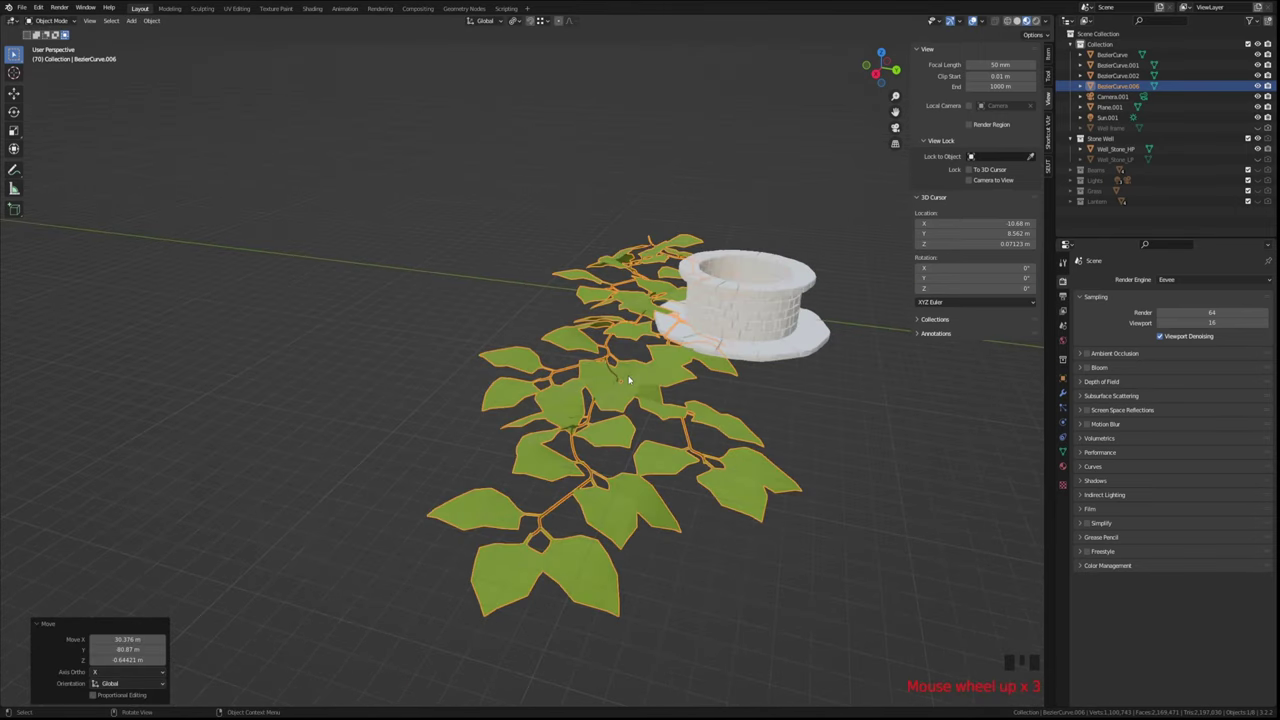
{"action": "key", "text": "s"}
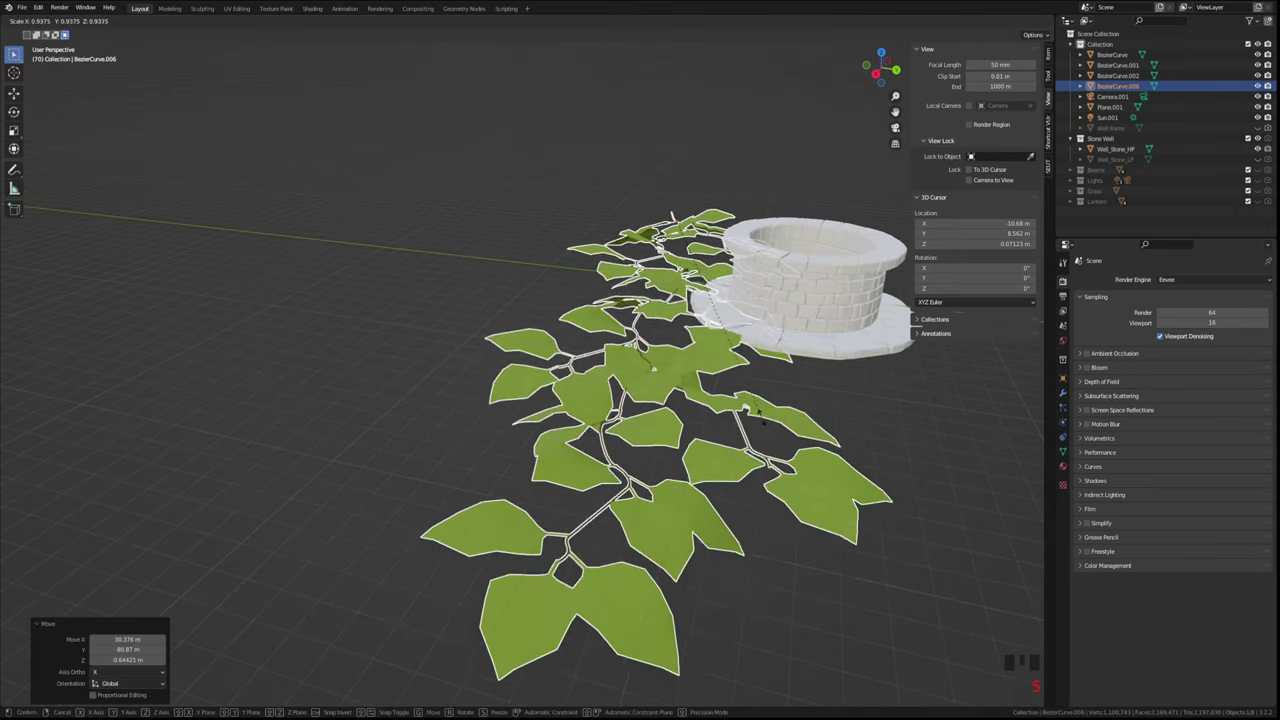
{"action": "left_click", "coordinate": [706, 240]}
Reposition the ivy beside the well and shrink it further to scale 0.524
{"action": "middle_click_drag", "start_coordinate": [706, 240], "coordinate": [474, 357]}
{"action": "key", "text": "g"}
{"action": "left_click", "coordinate": [757, 566]}
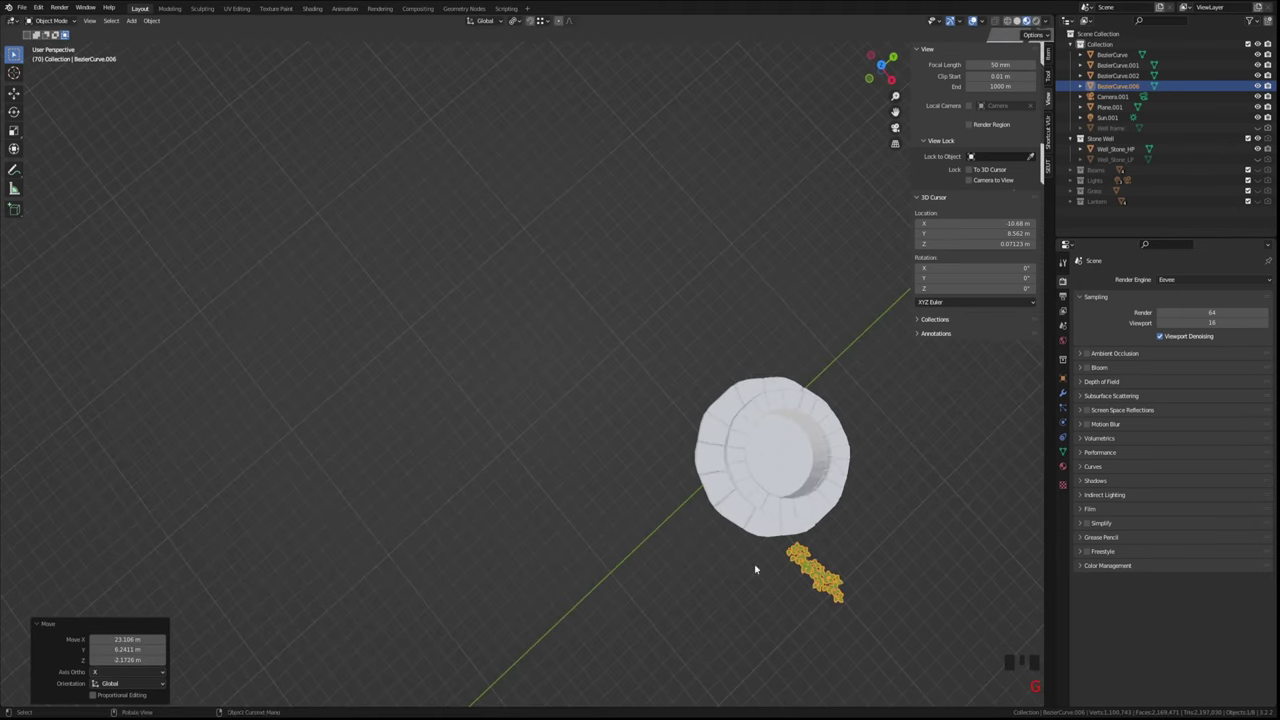
{"action": "middle_click_drag", "start_coordinate": [757, 566], "coordinate": [571, 337], "text": "shift"}
{"action": "scroll", "coordinate": [729, 477], "scroll_direction": "up", "scroll_amount": 3}
{"action": "scroll", "coordinate": [600, 447], "scroll_direction": "up", "scroll_amount": 2}
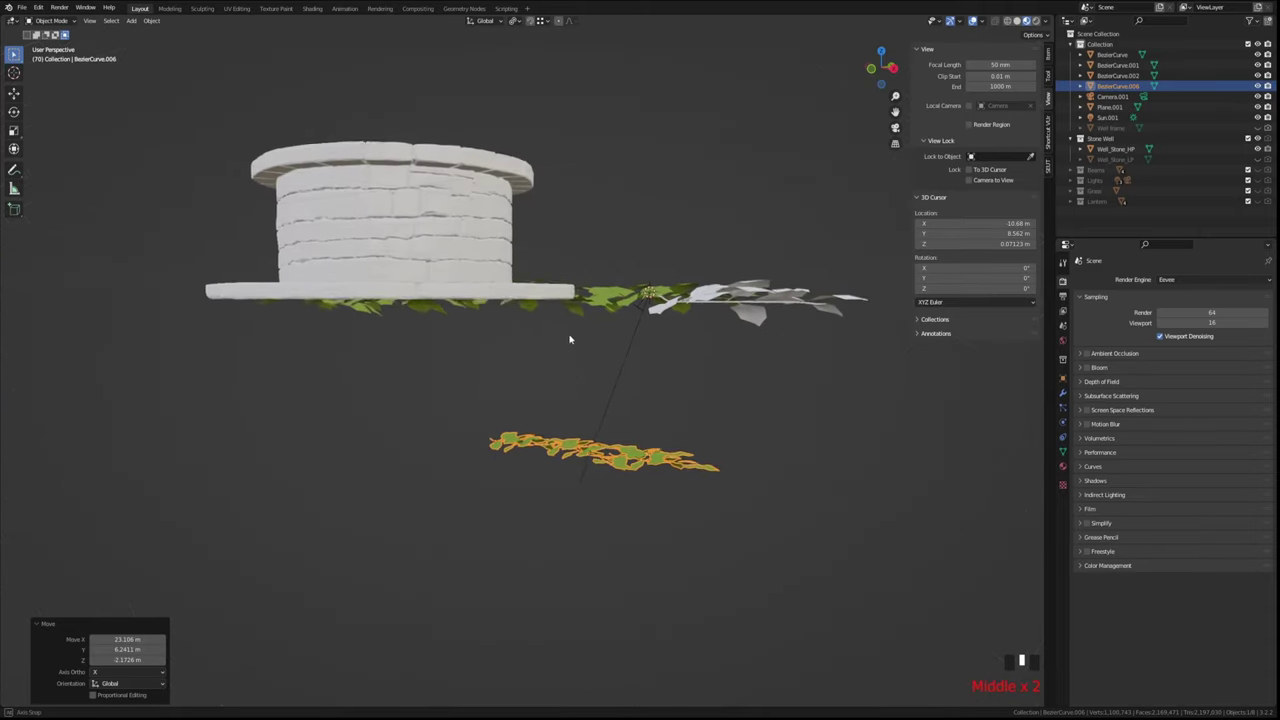
{"action": "key", "text": "s"}
{"action": "left_click", "coordinate": [575, 455]}
Move the ivy to the top of the well wall and rotate it to hang downward
{"action": "key", "text": "g"}
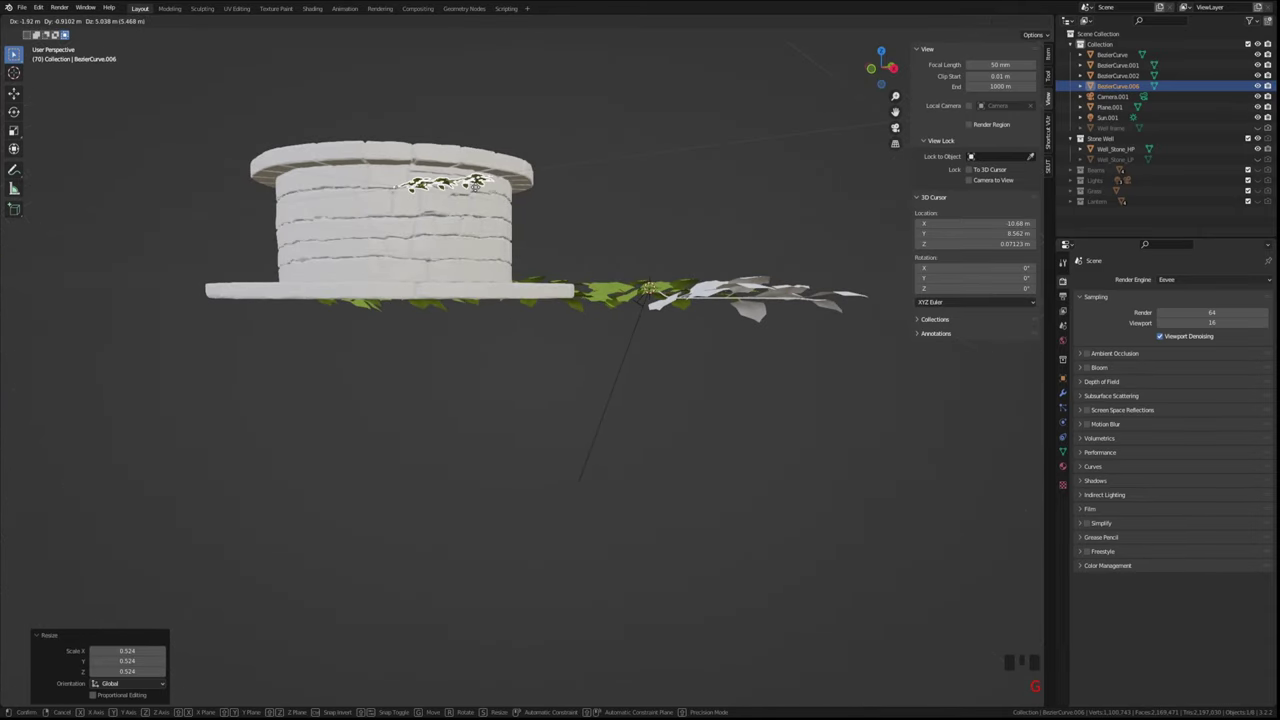
{"action": "left_click", "coordinate": [470, 160]}
{"action": "key", "text": "r"}
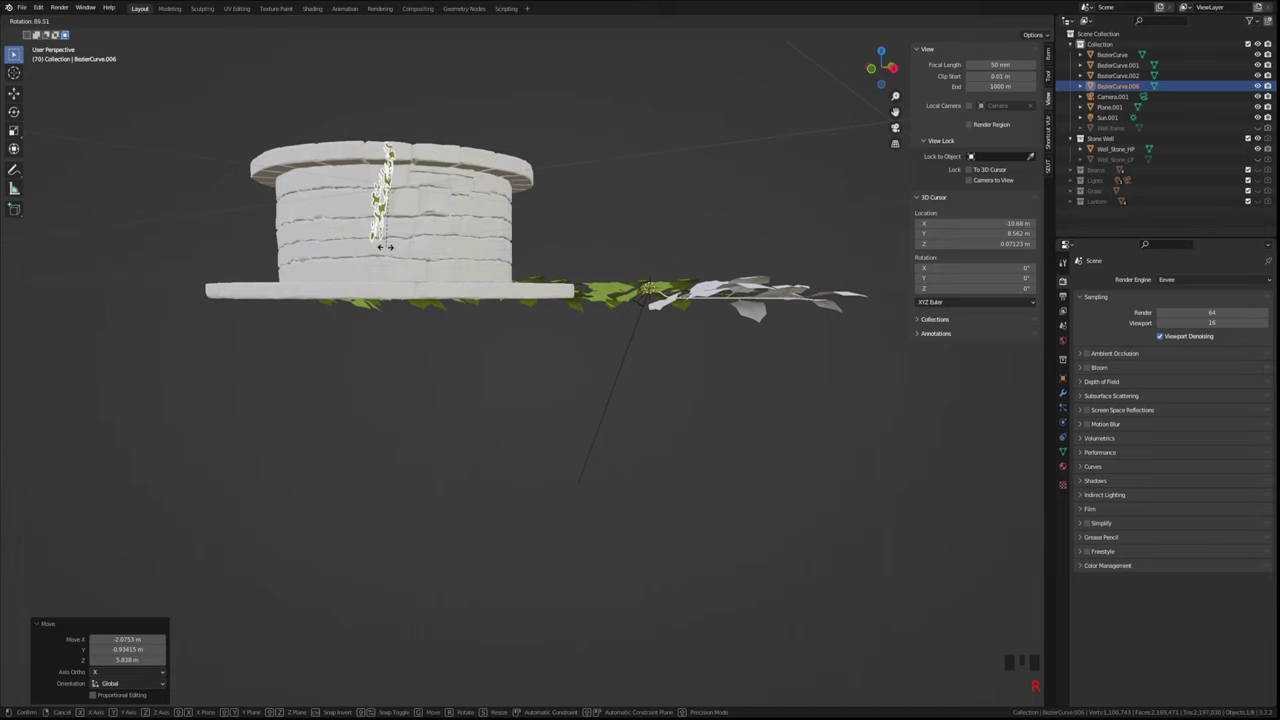
{"action": "left_click", "coordinate": [385, 246]}
{"action": "middle_click_drag", "start_coordinate": [385, 246], "coordinate": [600, 354]}
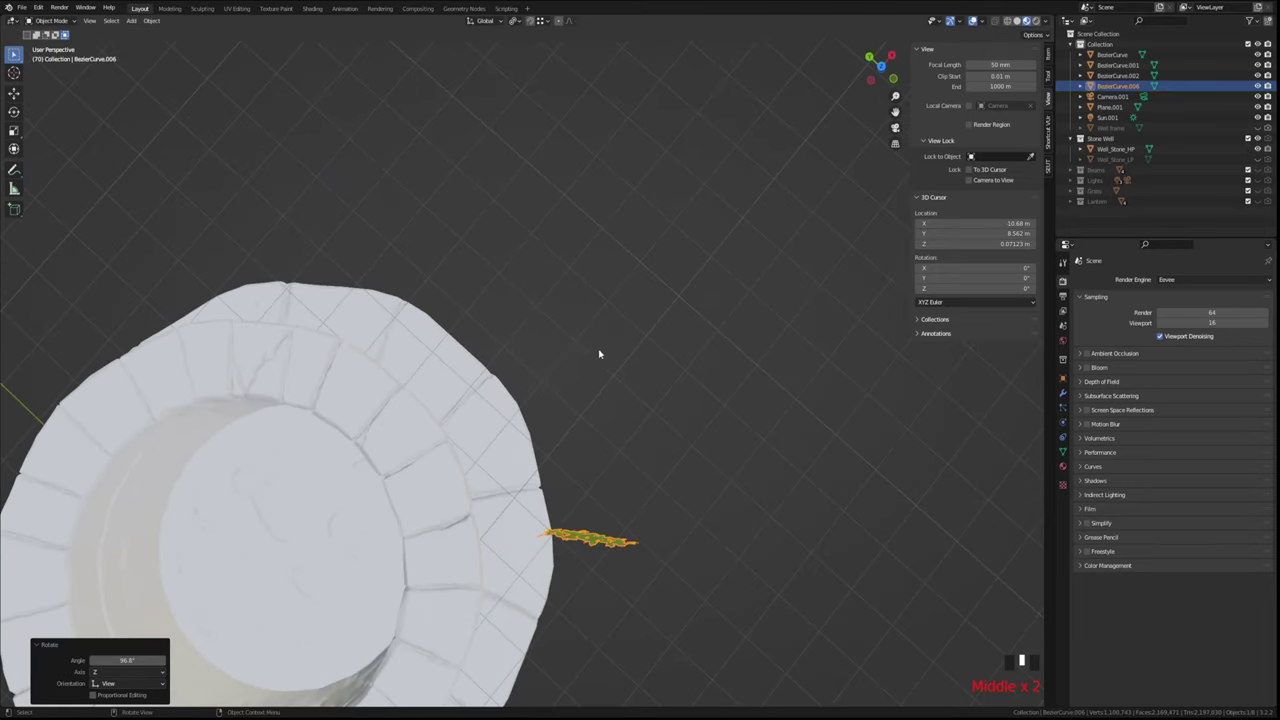
{"action": "key", "text": "t"}
Rotate the ivy again and move it onto the well's outer wall
{"action": "key", "text": "r"}
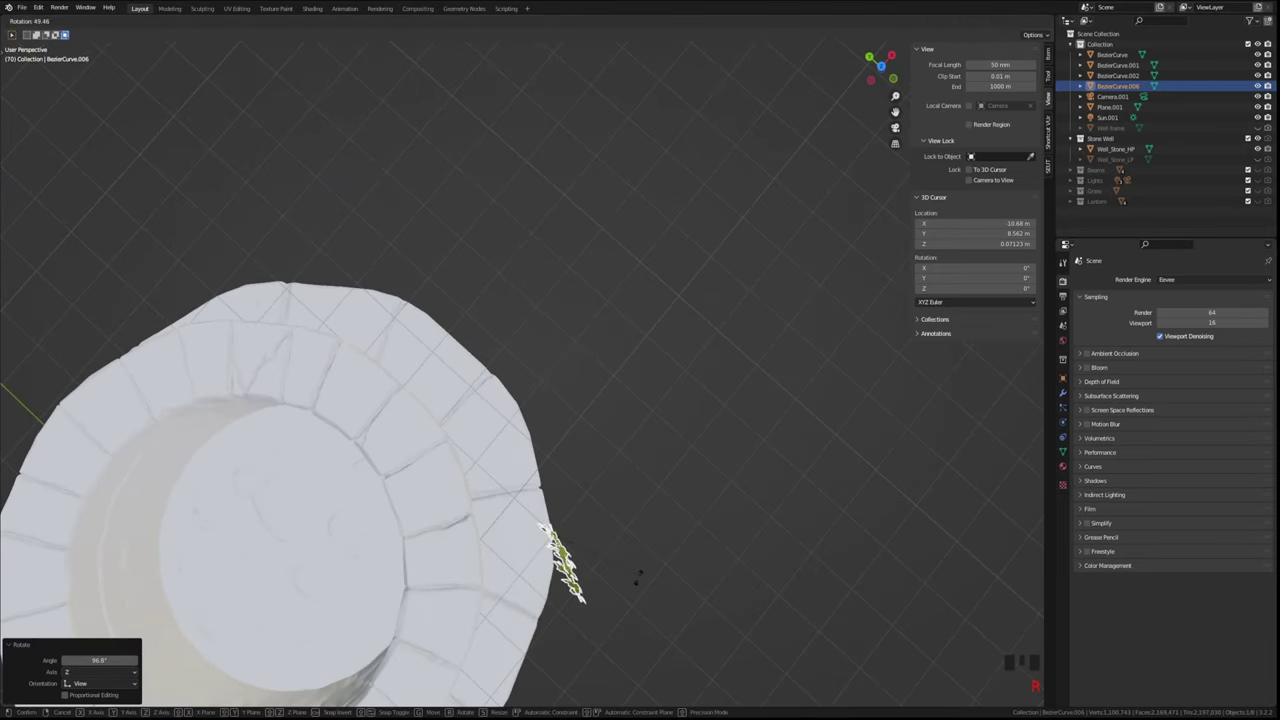
{"action": "left_click", "coordinate": [608, 597]}
{"action": "middle_click_drag", "start_coordinate": [608, 597], "coordinate": [512, 295]}
{"action": "key", "text": "g"}
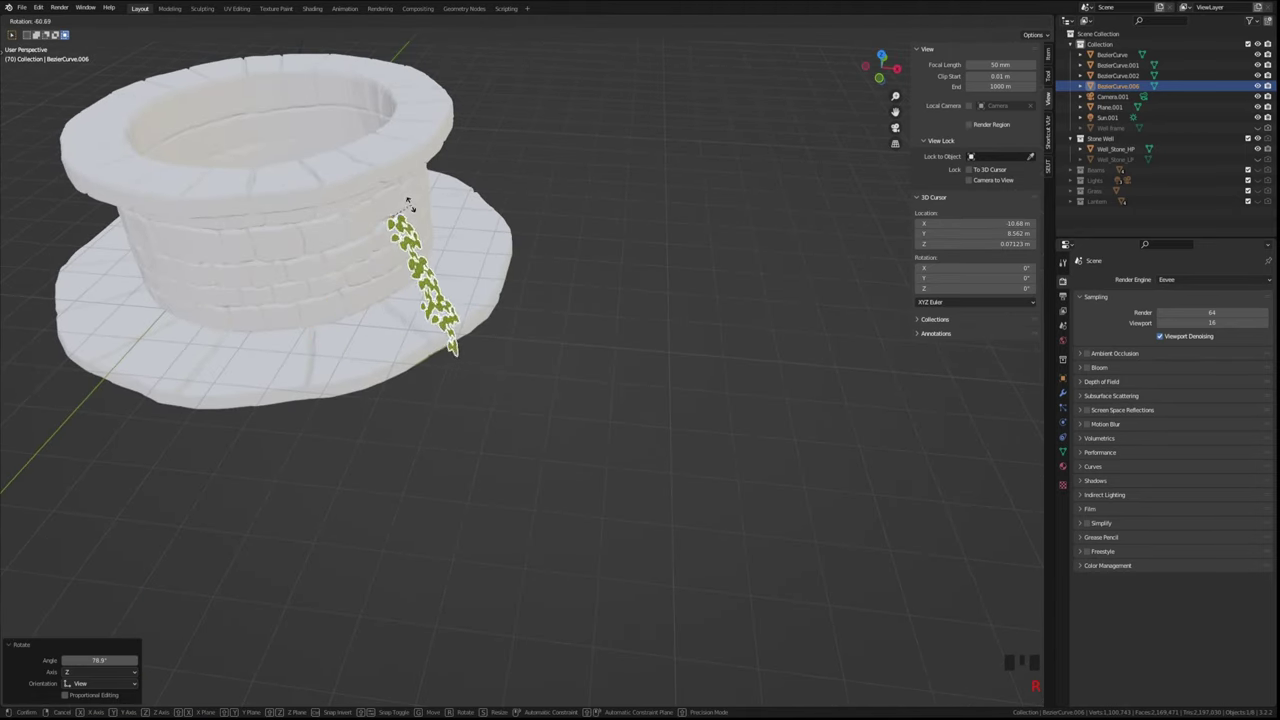
{"action": "left_click", "coordinate": [366, 206]}
{"action": "middle_click_drag", "start_coordinate": [366, 206], "coordinate": [371, 423]}
{"action": "scroll", "coordinate": [450, 457], "scroll_direction": "up", "scroll_amount": 3}
{"action": "middle_click_drag", "start_coordinate": [450, 457], "coordinate": [660, 443], "text": "shift"}
Rotate the ivy by 82.8° and then 38° to follow the wall
{"action": "key", "text": "r"}
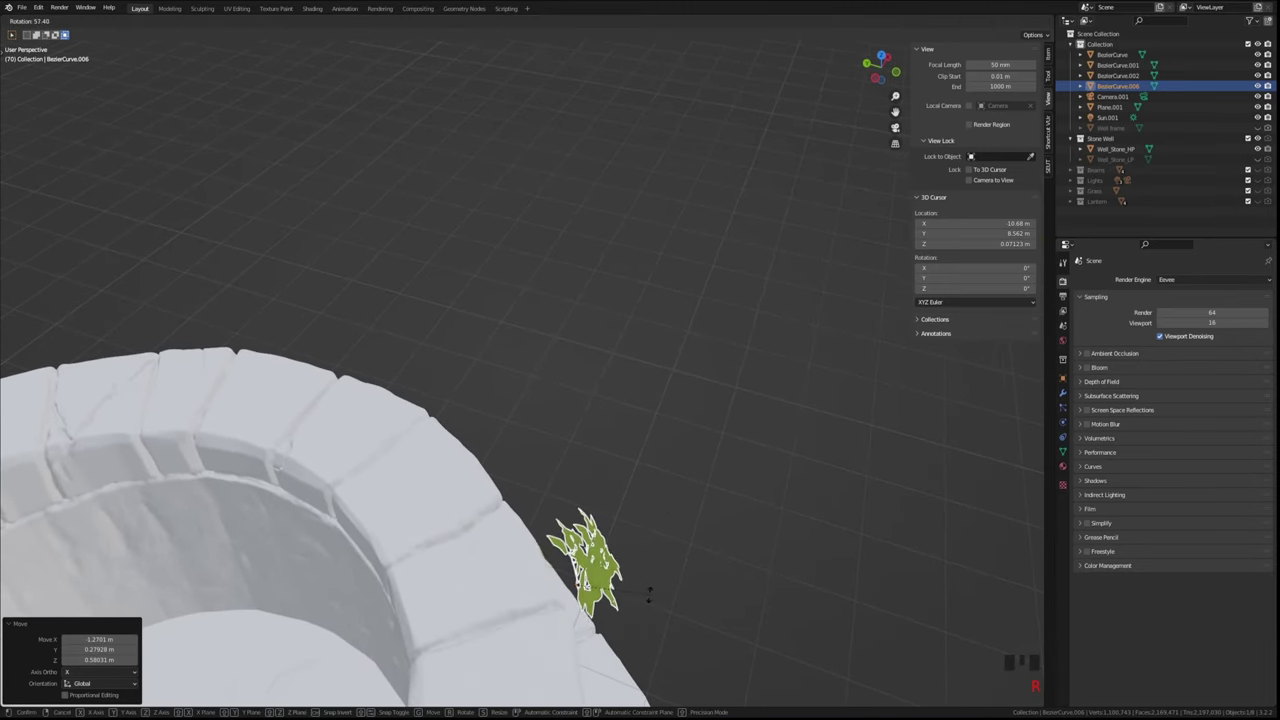
{"action": "left_click", "coordinate": [640, 604]}
{"action": "middle_click_drag", "start_coordinate": [640, 604], "coordinate": [947, 517]}
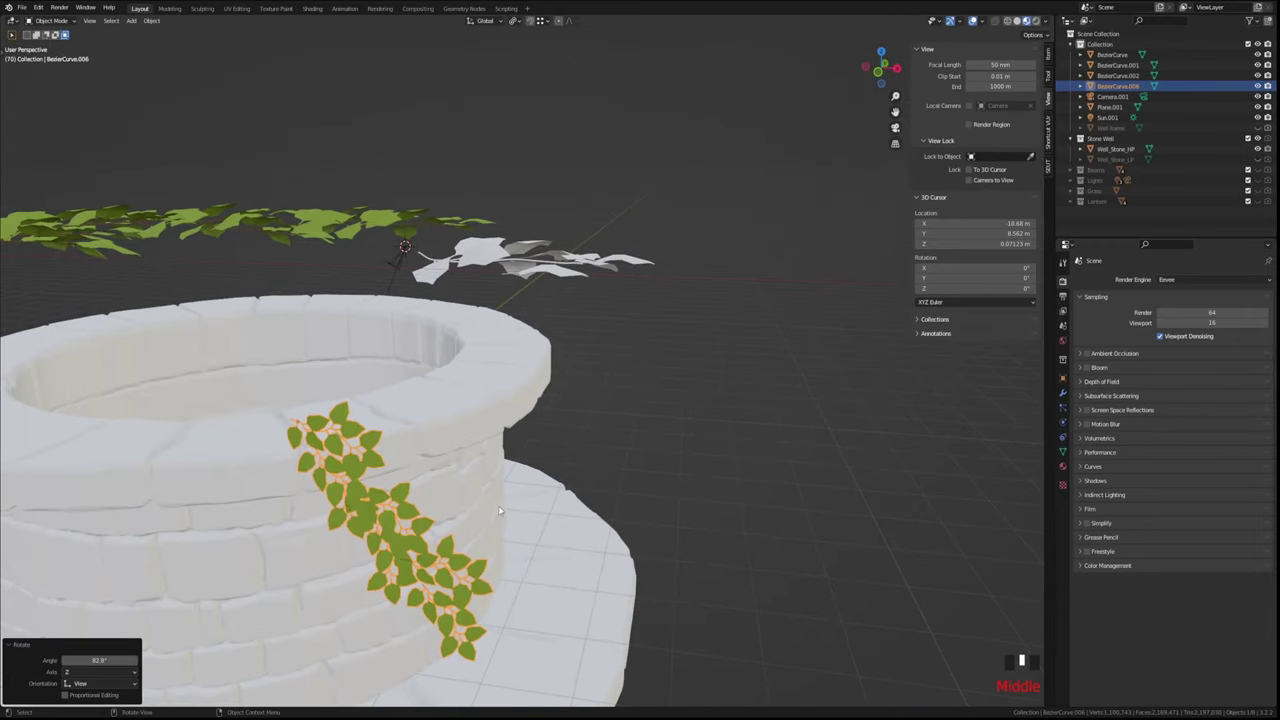
{"action": "key", "text": "r"}
{"action": "left_click", "coordinate": [366, 609]}
{"action": "middle_click_drag", "start_coordinate": [366, 609], "coordinate": [477, 475]}
Move the ivy down and to the left, lower on the well wall
{"action": "key", "text": "g"}
{"action": "left_click", "coordinate": [466, 520]}
{"action": "middle_click_drag", "start_coordinate": [466, 520], "coordinate": [347, 497]}
{"action": "key", "text": "g"}
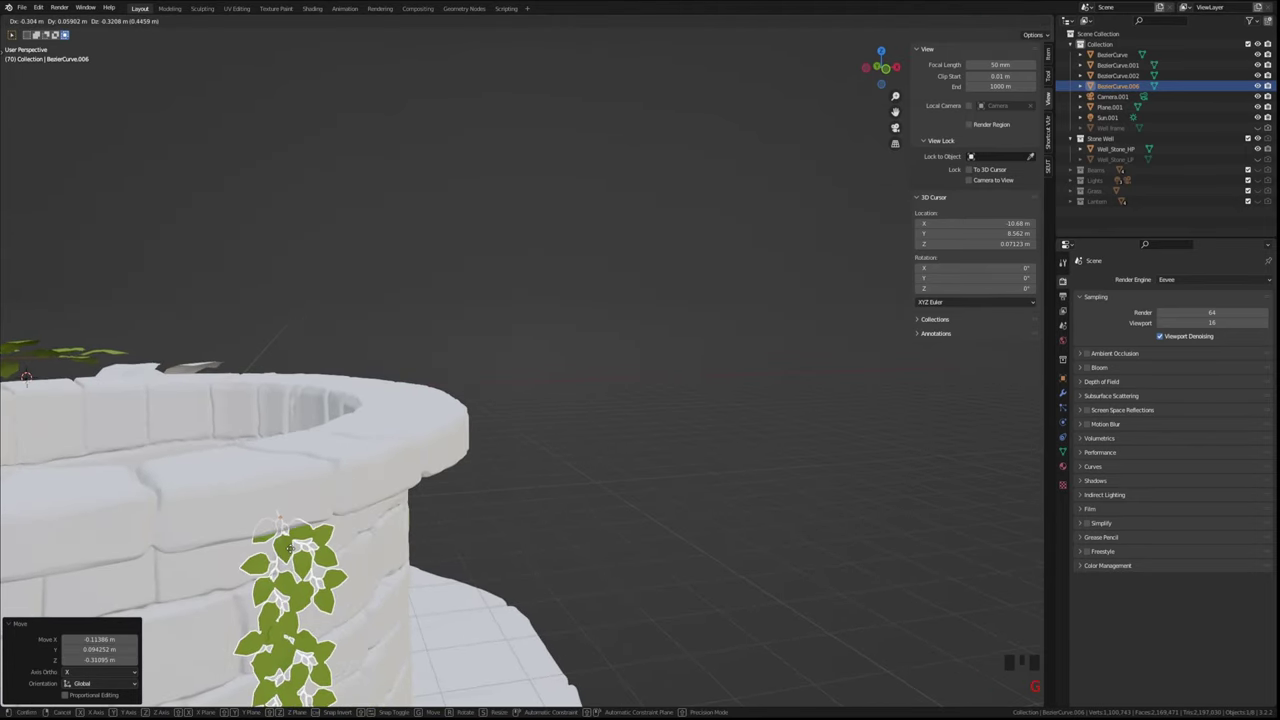
{"action": "left_click", "coordinate": [292, 552]}
{"action": "middle_click_drag", "start_coordinate": [366, 540], "coordinate": [350, 489]}
{"action": "middle_click_drag", "start_coordinate": [352, 415], "coordinate": [441, 458]}
Fine-tune the ivy's position and rotation at the well rim, then duplicate it
{"action": "key", "text": "g"}
{"action": "left_click", "coordinate": [352, 385]}
{"action": "scroll", "coordinate": [482, 444], "scroll_direction": "up", "scroll_amount": 5}
{"action": "key", "text": "r"}
{"action": "left_click", "coordinate": [478, 462]}
{"action": "key", "text": "g"}
{"action": "left_click", "coordinate": [511, 564]}
{"action": "scroll", "coordinate": [439, 528], "scroll_direction": "down", "scroll_amount": 5}
{"action": "key", "text": "shift+d"}
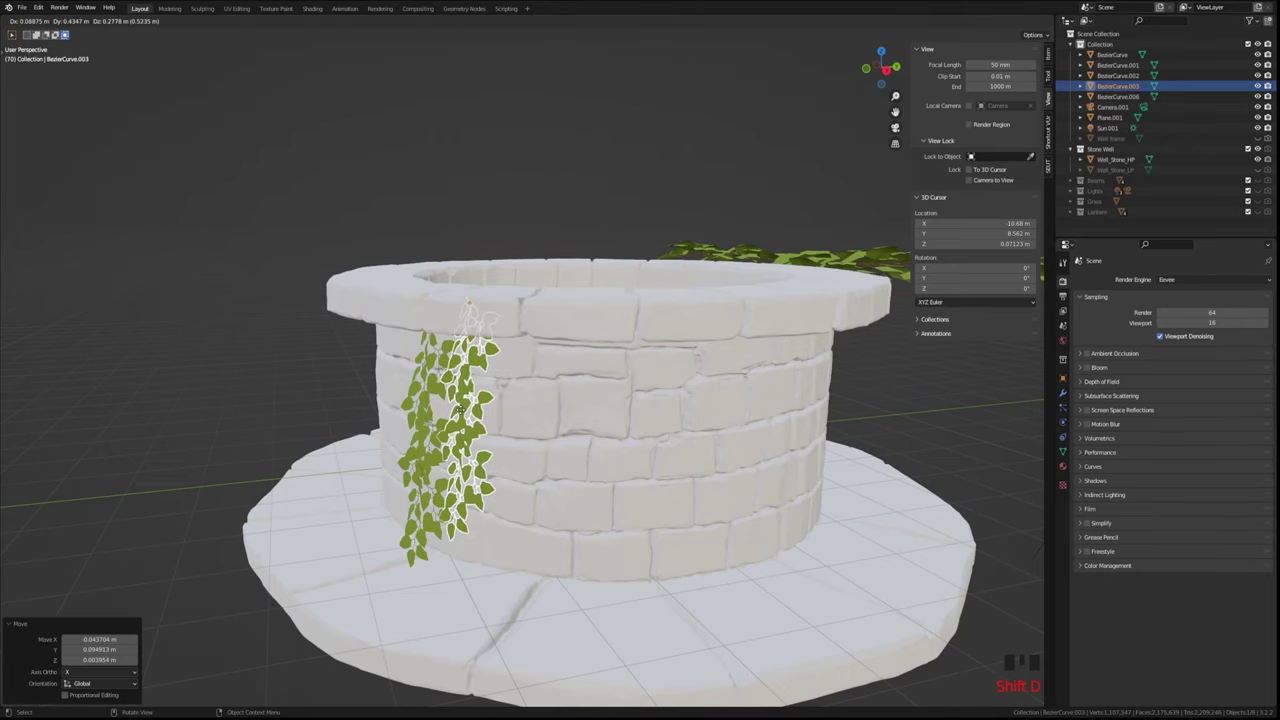
Drop the duplicate BezierCurve.003 beside BezierCurve.006, deselect, and zoom out on the well
{"action": "left_click", "coordinate": [455, 418]}
{"action": "middle_click_drag", "start_coordinate": [452, 421], "coordinate": [773, 524]}
{"action": "key", "text": "Tab"}
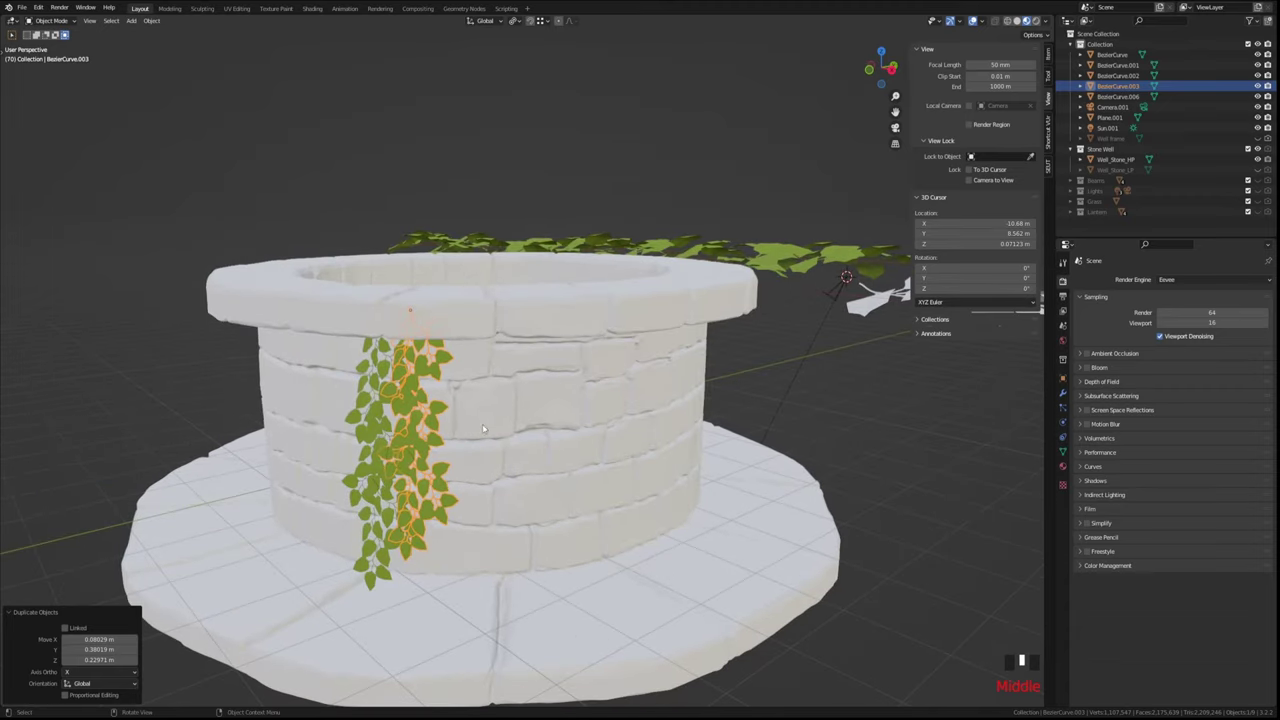
{"action": "key", "text": "Tab"}
{"action": "left_click", "coordinate": [890, 552]}
{"action": "middle_click_drag", "start_coordinate": [899, 511], "coordinate": [517, 497]}
{"action": "scroll", "coordinate": [517, 497], "scroll_direction": "down", "scroll_amount": 2}
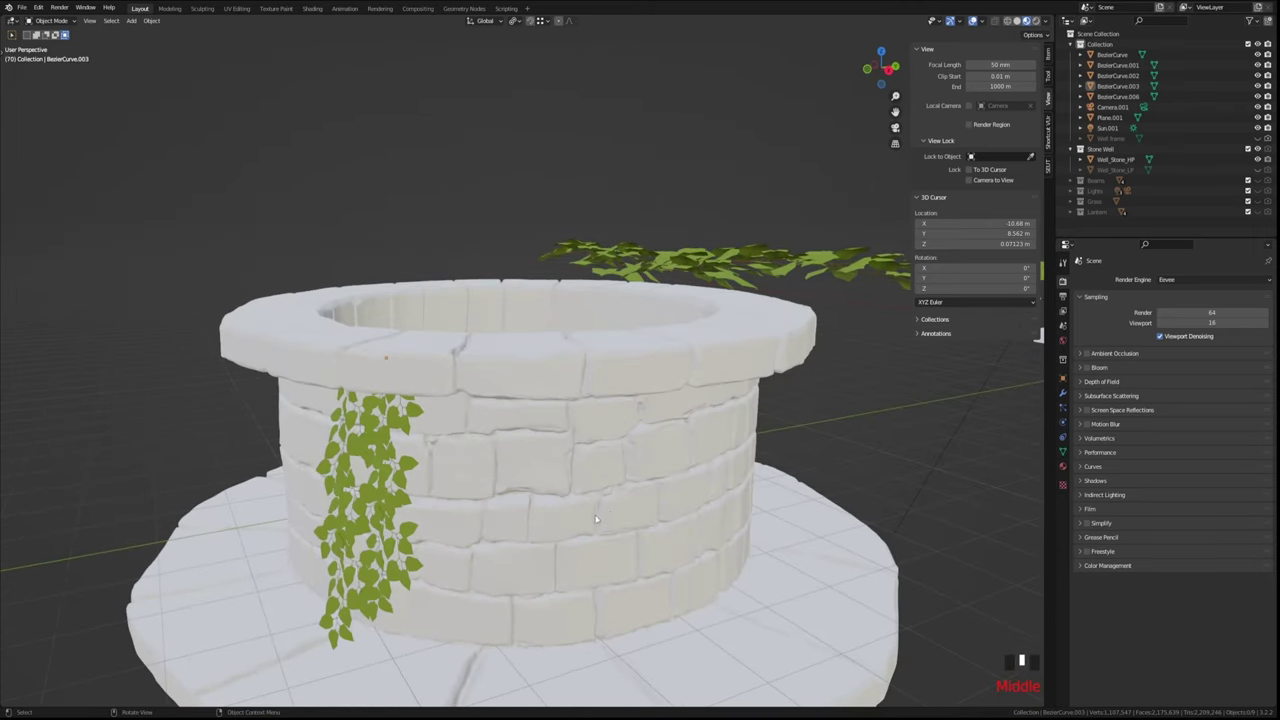
{"action": "scroll", "coordinate": [640, 515], "scroll_direction": "down", "scroll_amount": 3}
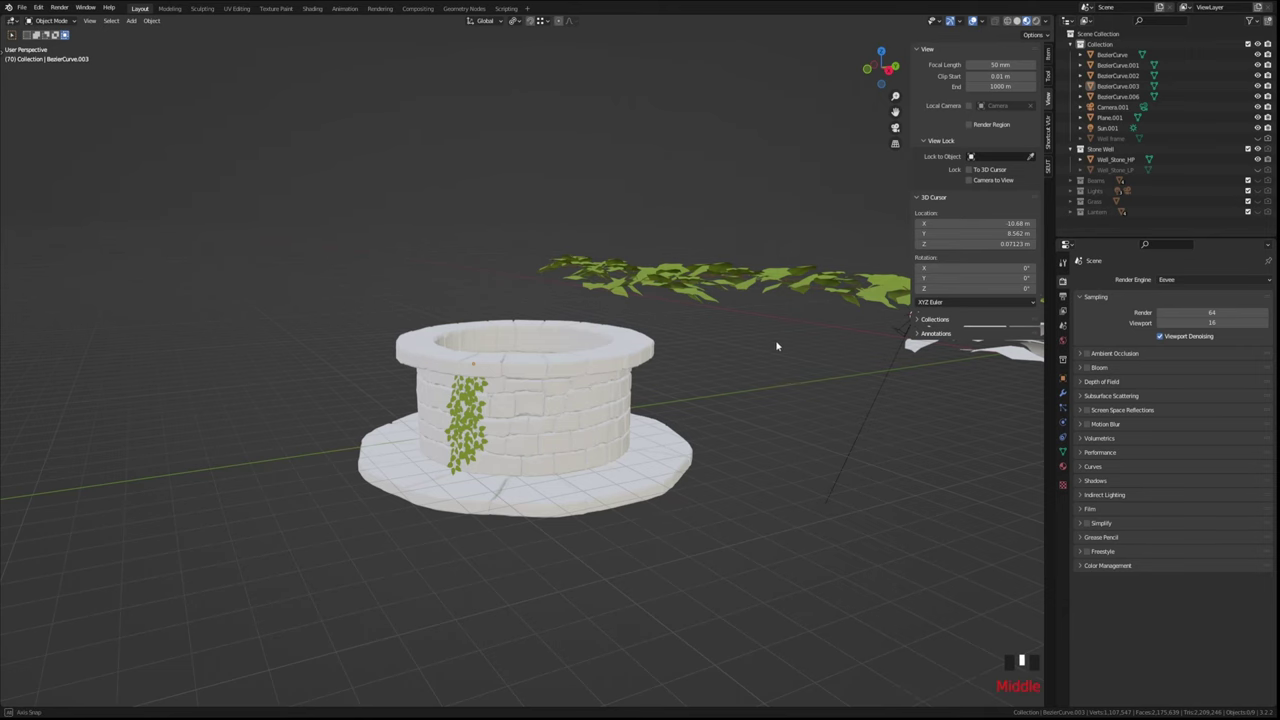
{"action": "middle_click_drag", "start_coordinate": [776, 346], "coordinate": [750, 447]}
{"action": "scroll", "coordinate": [769, 369], "scroll_direction": "down", "scroll_amount": 3}
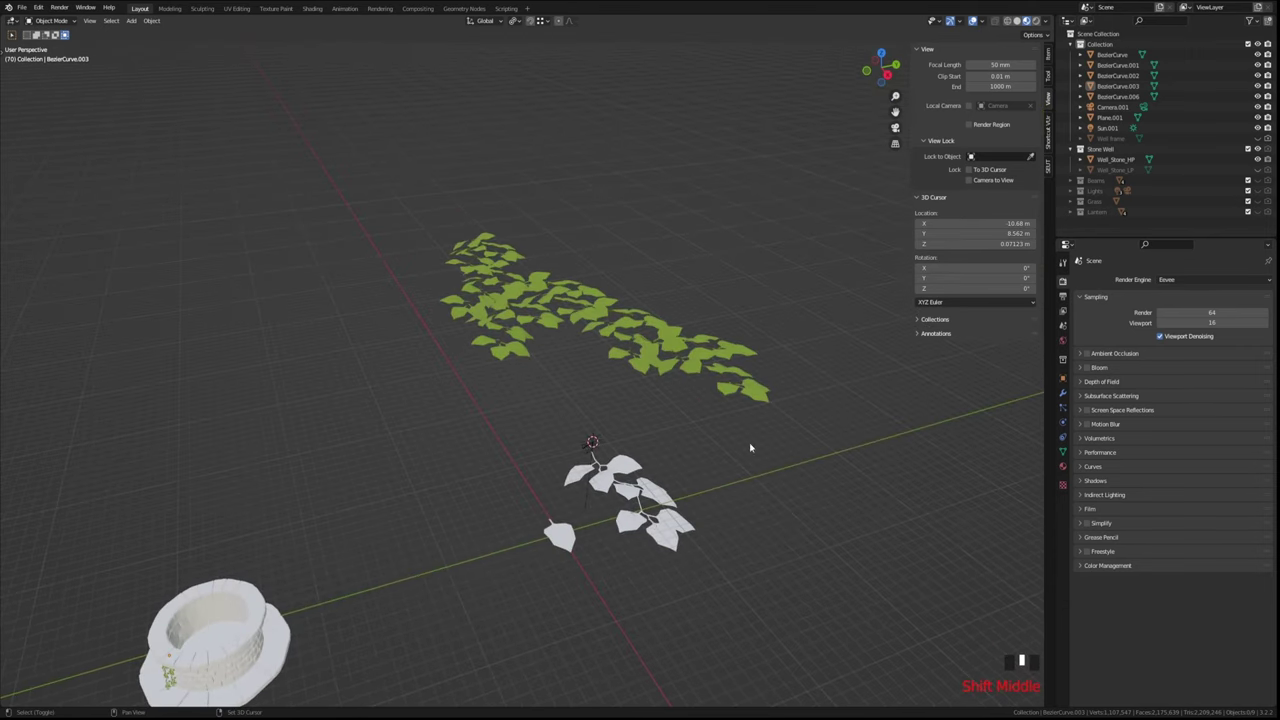
From top view, hide the Stone Well collection
{"action": "scroll", "coordinate": [777, 406], "scroll_direction": "down", "scroll_amount": 1}
{"action": "scroll", "coordinate": [617, 469], "scroll_direction": "up", "scroll_amount": 5}
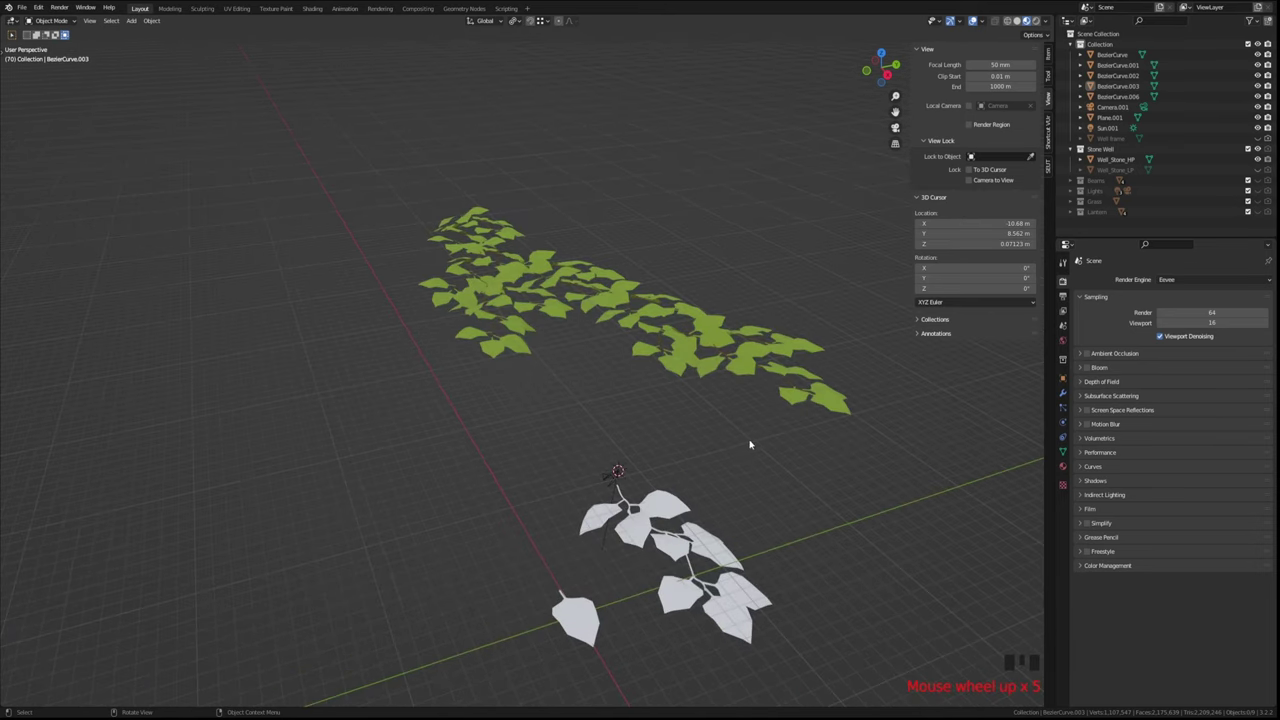
{"action": "scroll", "coordinate": [729, 459], "scroll_direction": "down", "scroll_amount": 3}
{"action": "middle_click_drag", "start_coordinate": [666, 468], "coordinate": [756, 418], "text": "shift"}
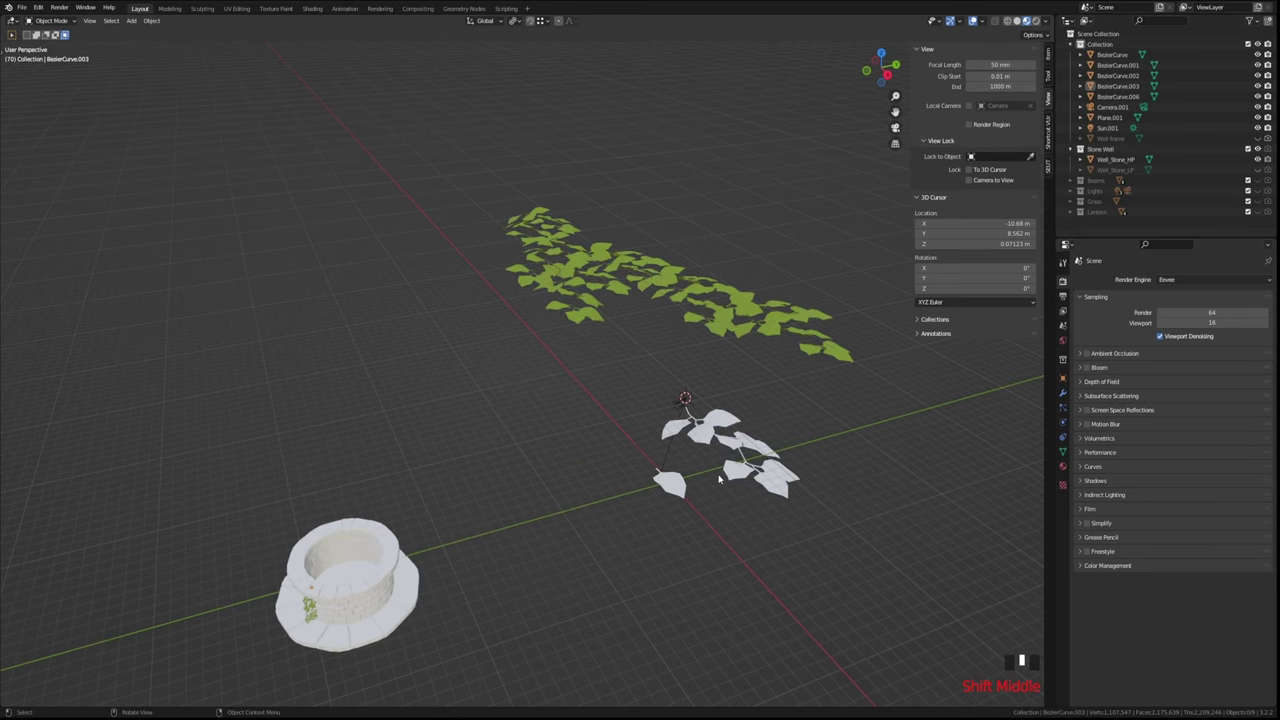
{"action": "scroll", "coordinate": [718, 478], "scroll_direction": "down", "scroll_amount": 1}
{"action": "scroll", "coordinate": [740, 510], "scroll_direction": "up", "scroll_amount": 5}
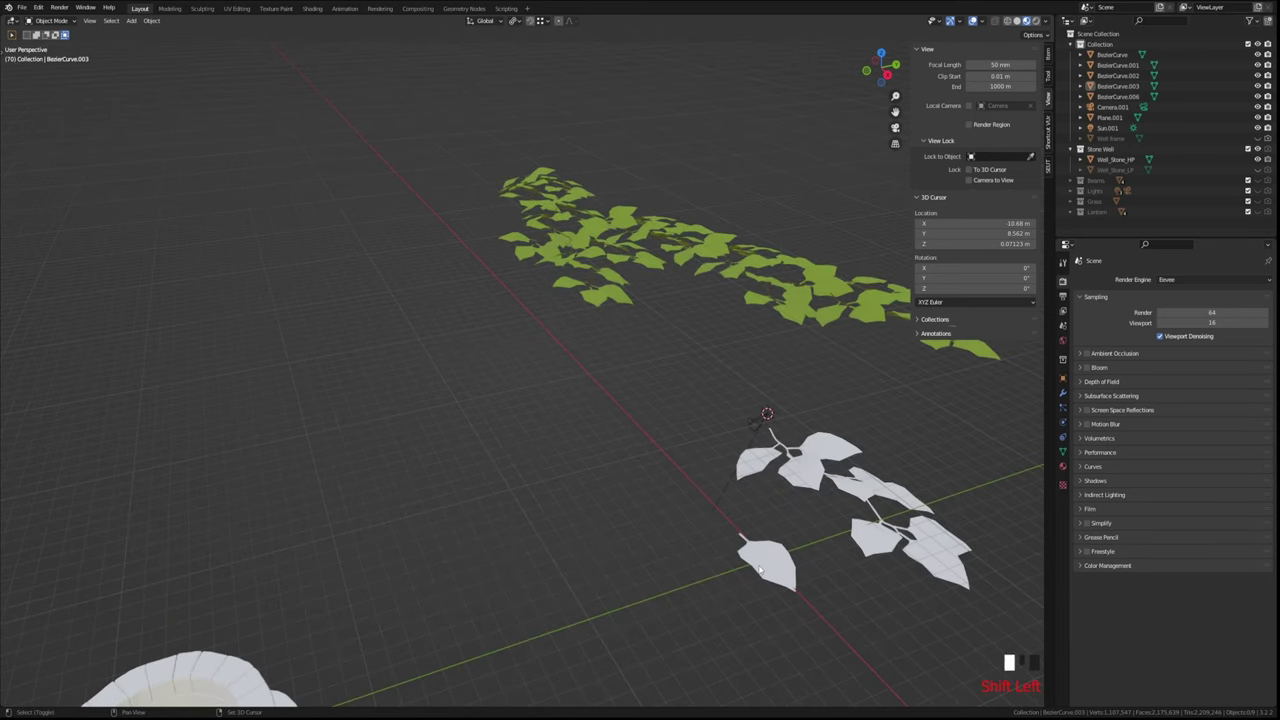
{"action": "left_click", "coordinate": [760, 569], "text": "shift"}
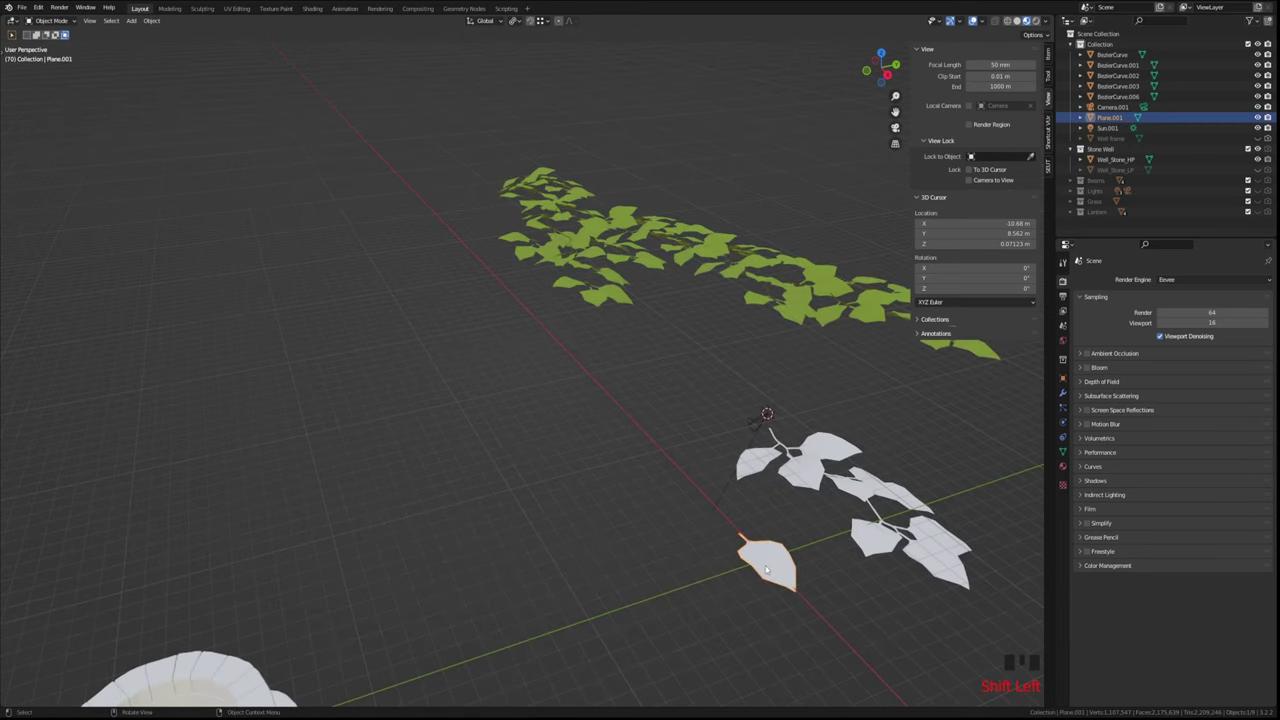
{"action": "left_click", "coordinate": [883, 55]}
{"action": "scroll", "coordinate": [790, 326], "scroll_direction": "down", "scroll_amount": 5}
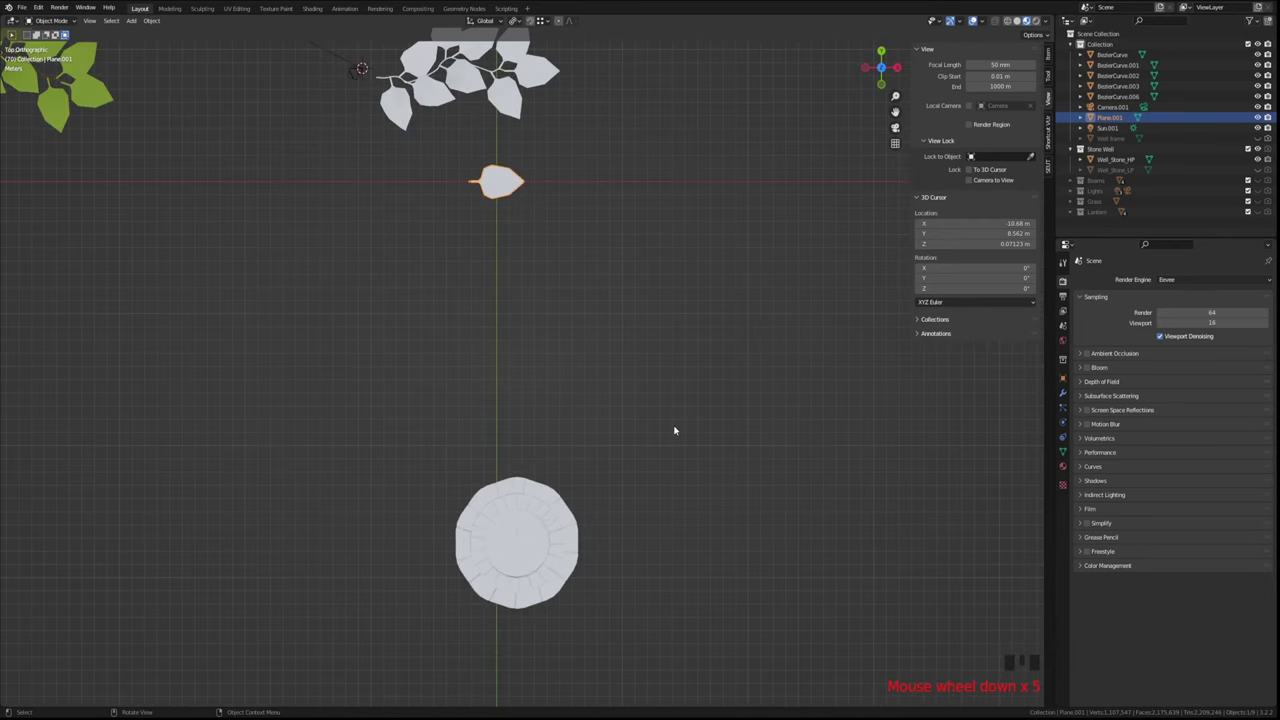
{"action": "left_click", "coordinate": [531, 529]}
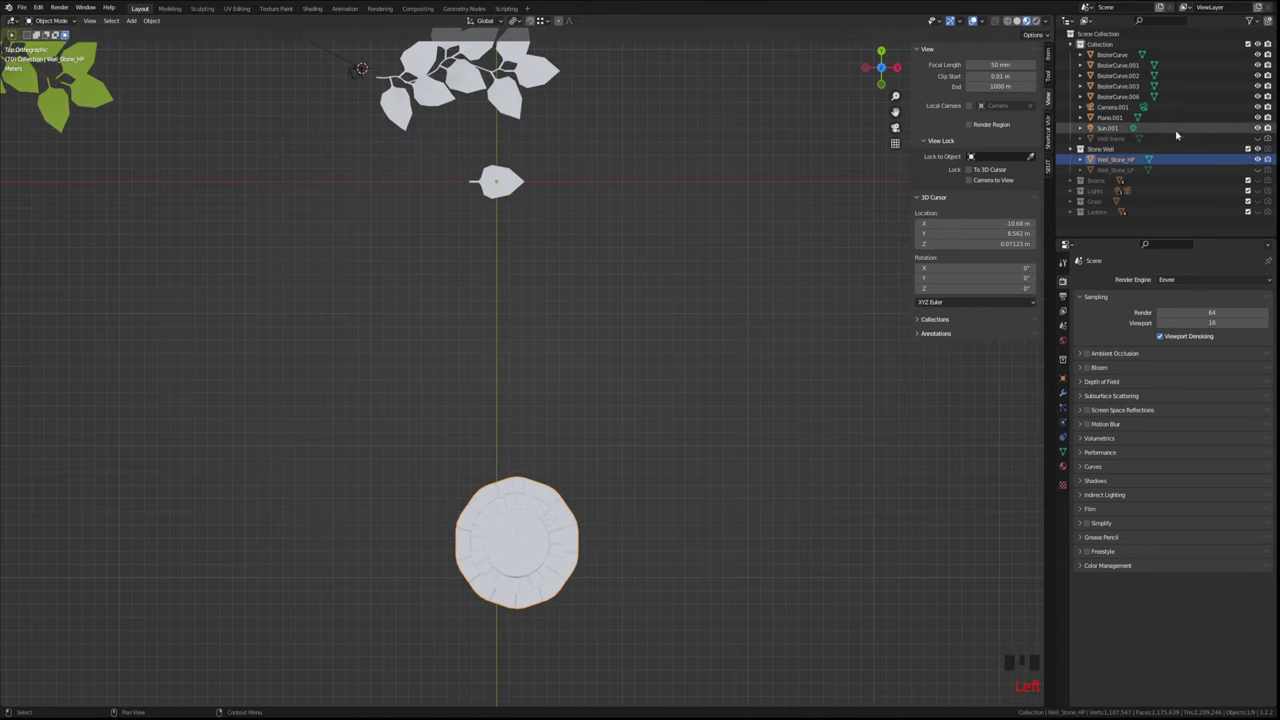
{"action": "left_click", "coordinate": [1257, 149]}
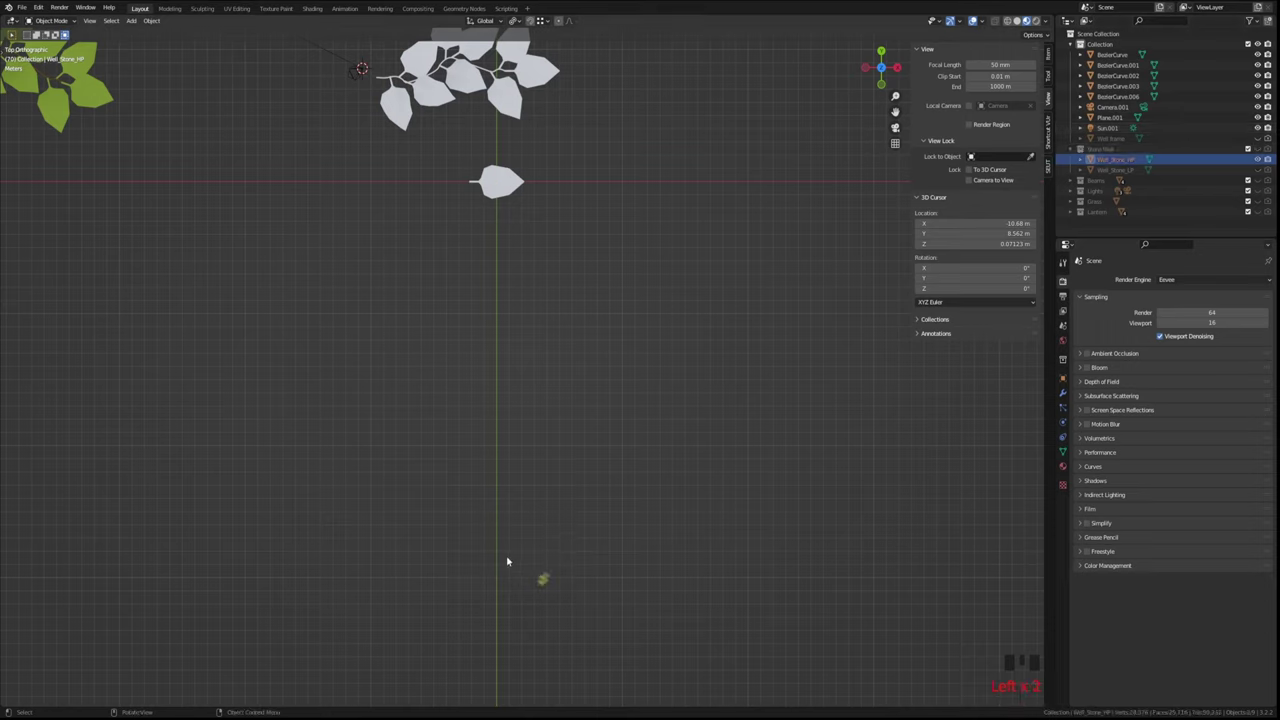
Delete the two stray curves BezierCurve.003 and .006, then select leaf Plane.001
{"action": "left_click", "coordinate": [538, 578]}
{"action": "left_click", "coordinate": [544, 585], "text": "shift"}
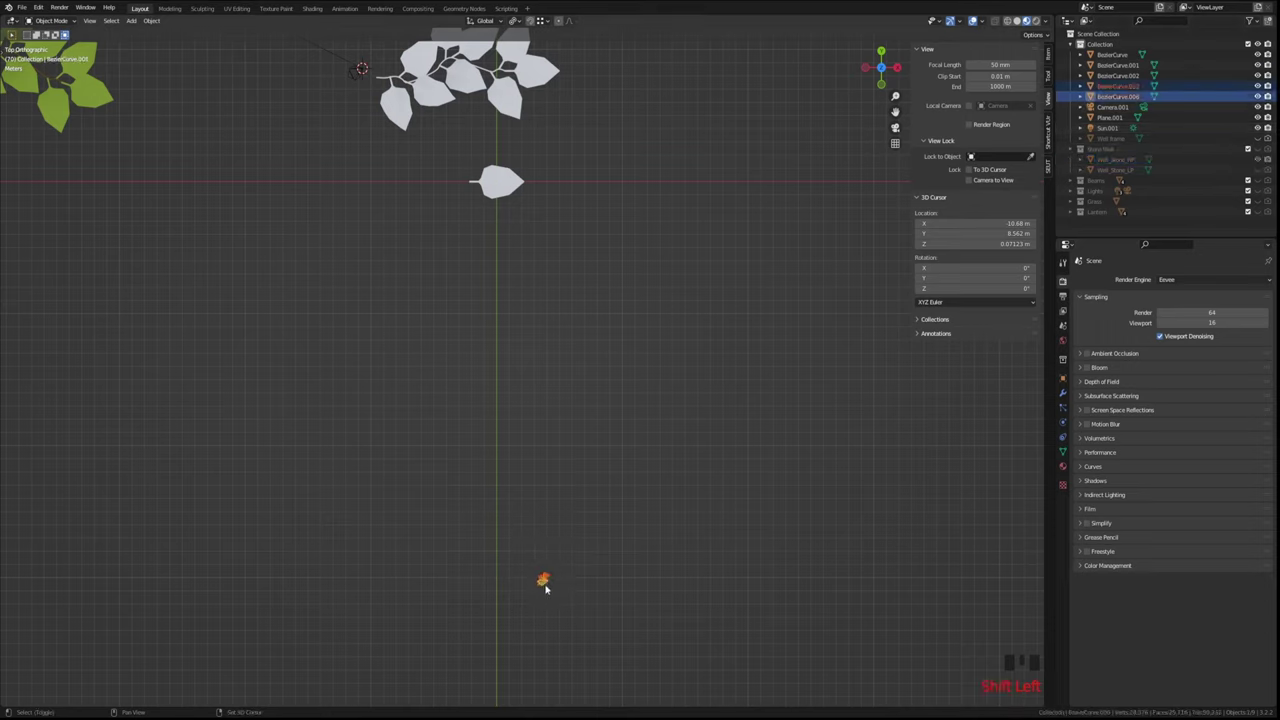
{"action": "left_click", "coordinate": [544, 585]}
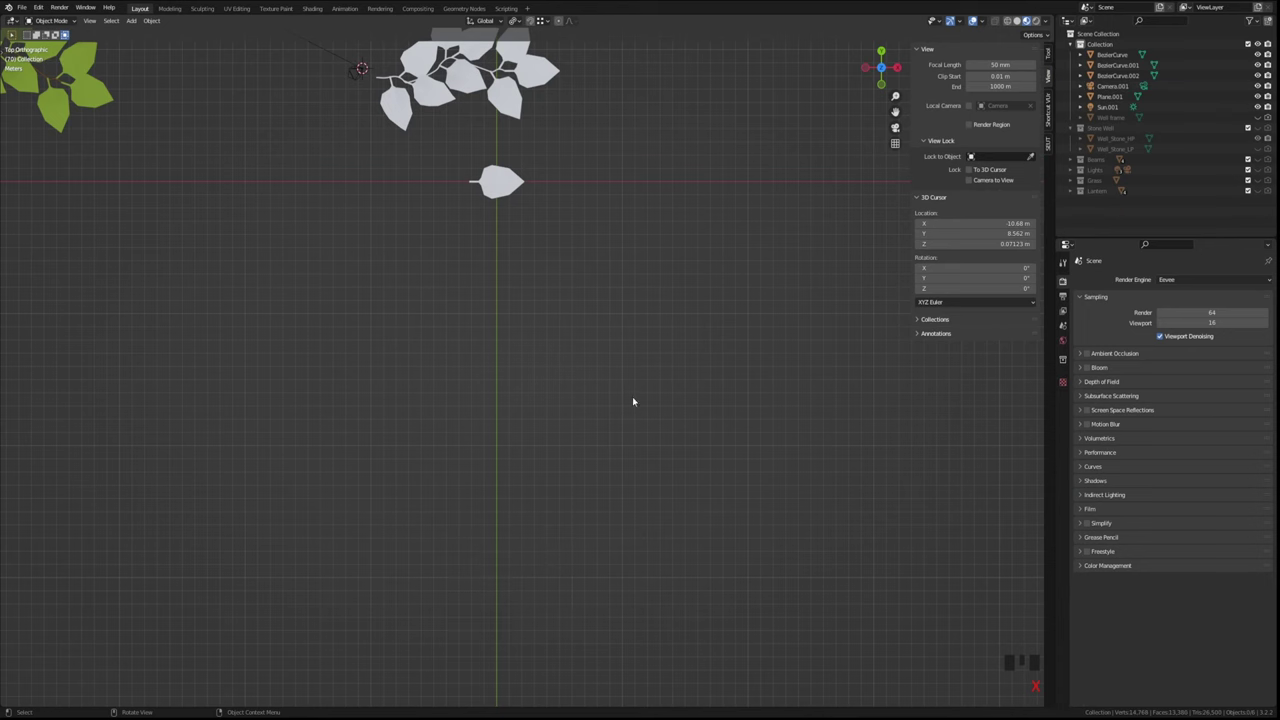
{"action": "middle_click_drag", "start_coordinate": [508, 258], "coordinate": [575, 405], "text": "shift"}
{"action": "left_click", "coordinate": [543, 491]}
Duplicate leaf Plane.001 and place the copy, Plane.002, about 12.7 m below the original
{"action": "key", "text": "shift+d"}
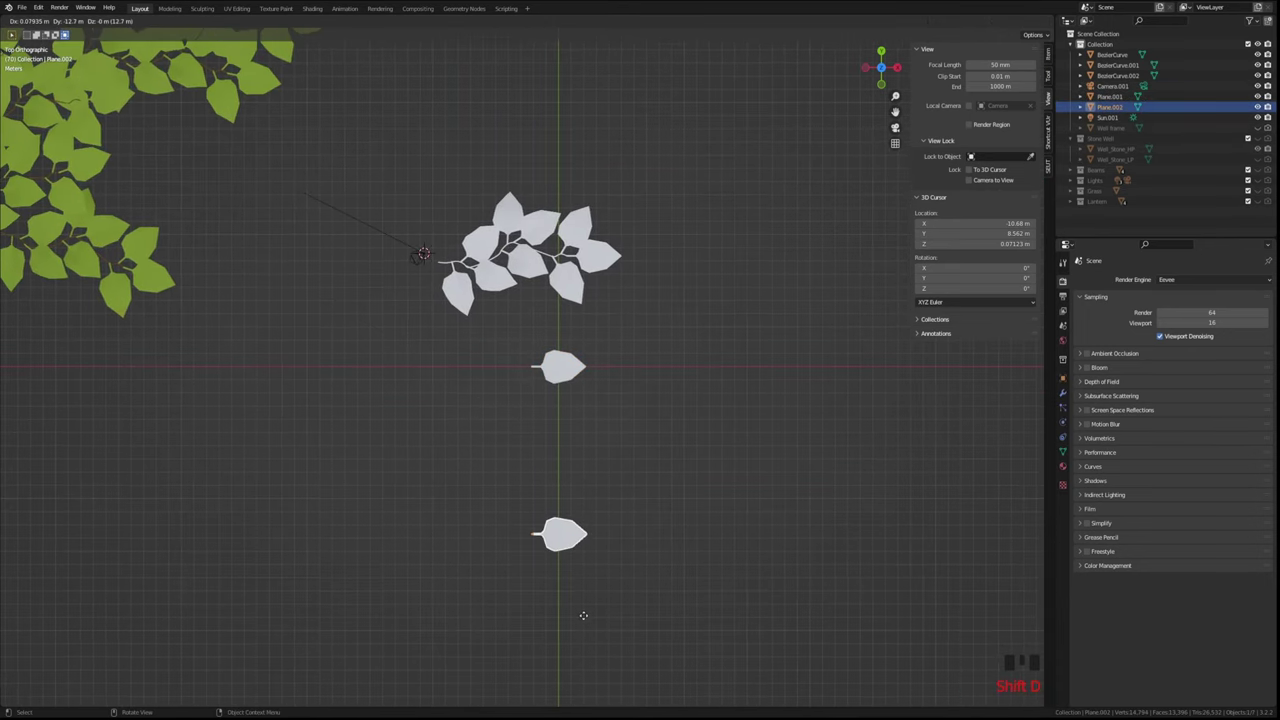
{"action": "left_click", "coordinate": [613, 597]}
{"action": "middle_click_drag", "start_coordinate": [613, 597], "coordinate": [578, 412], "text": "shift"}
{"action": "scroll", "coordinate": [594, 440], "scroll_direction": "up", "scroll_amount": 8}
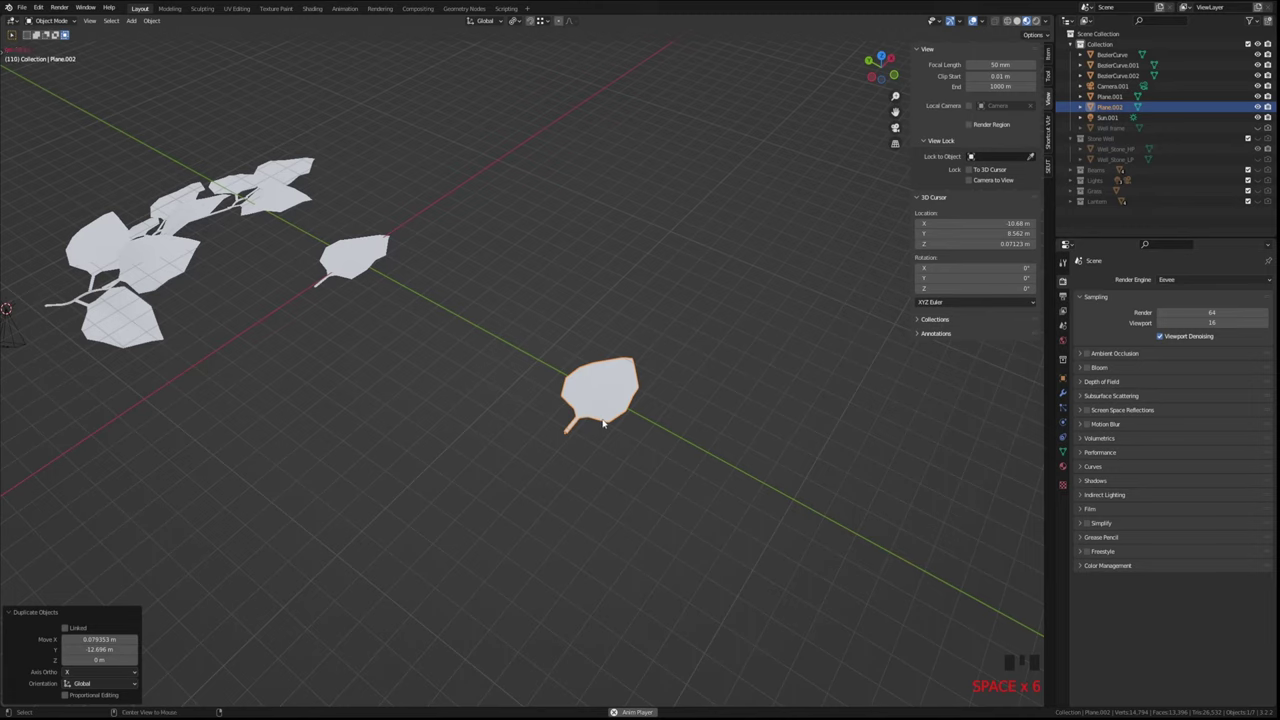
{"action": "middle_click_drag", "start_coordinate": [603, 423], "coordinate": [637, 405], "text": "shift"}
{"action": "scroll", "coordinate": [571, 323], "scroll_direction": "up", "scroll_amount": 5}
{"action": "middle_click_drag", "start_coordinate": [281, 422], "coordinate": [246, 328]}
{"action": "middle_click_drag", "start_coordinate": [407, 329], "coordinate": [645, 483]}
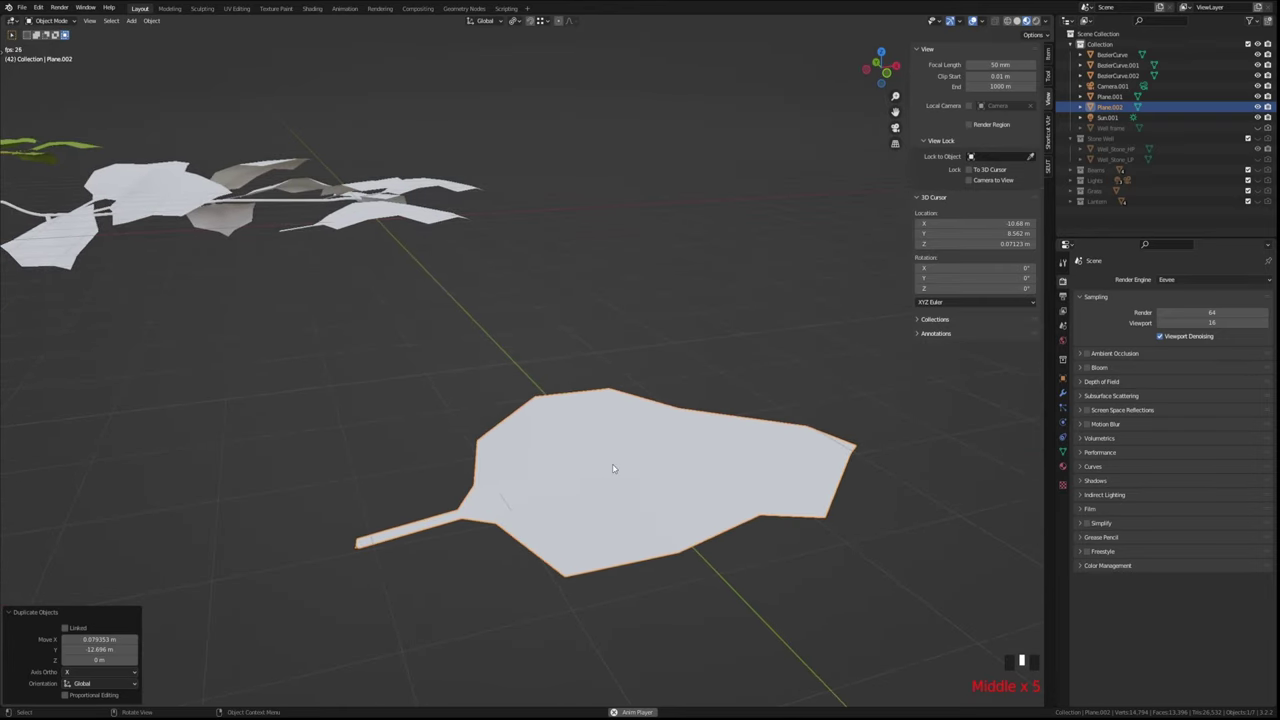
{"action": "scroll", "coordinate": [559, 425], "scroll_direction": "down", "scroll_amount": 2}
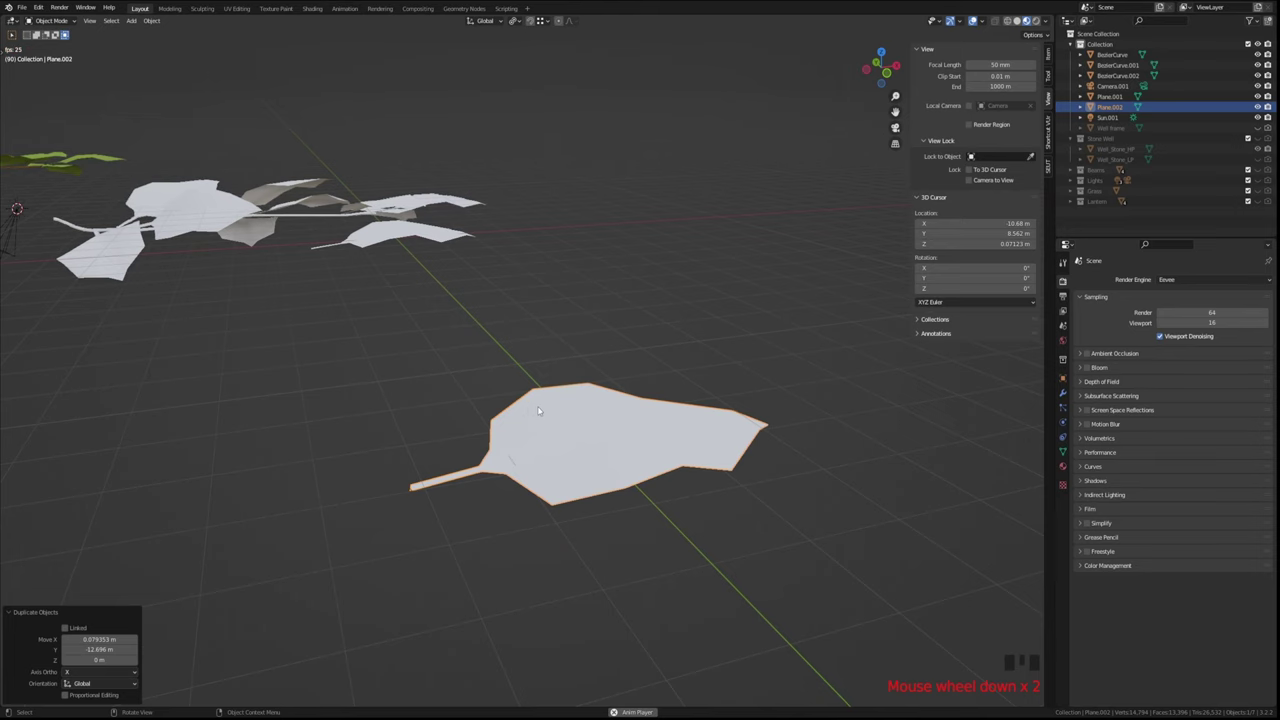
{"action": "middle_click_drag", "start_coordinate": [538, 410], "coordinate": [476, 398]}
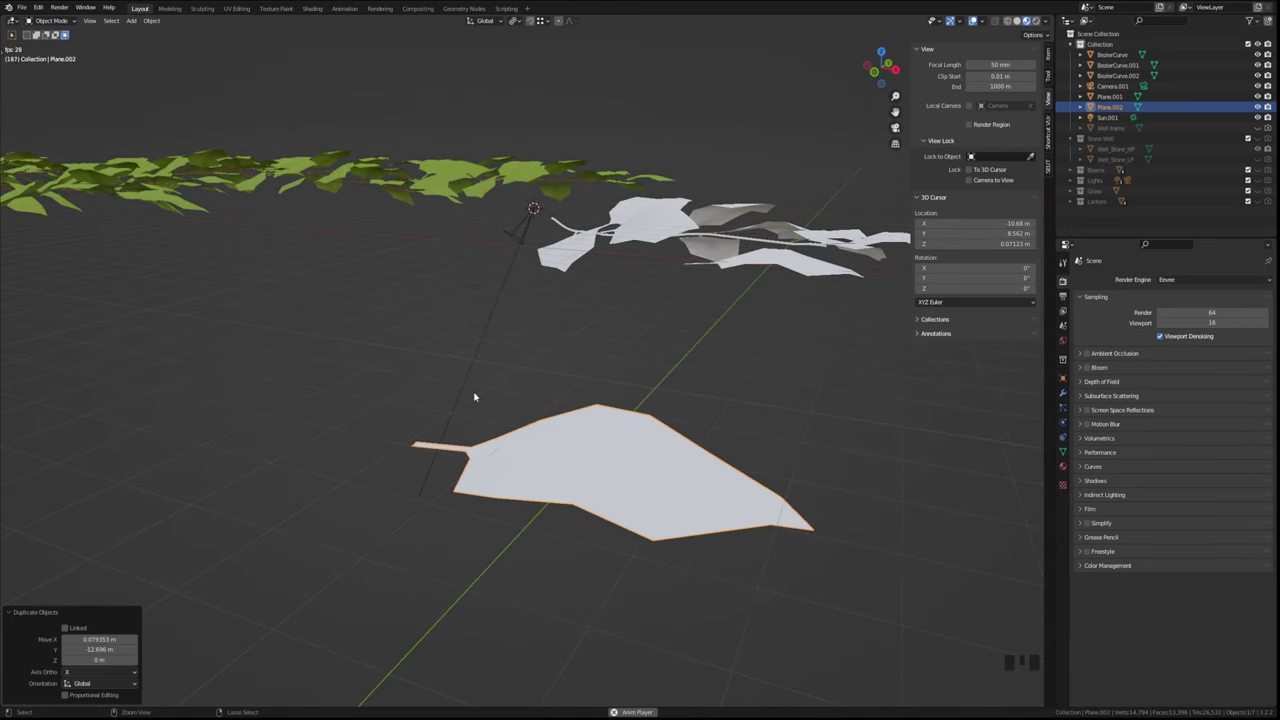
Hide every object except the copied leaf Plane.002 and select it
{"action": "key", "text": "ctrl+i"}
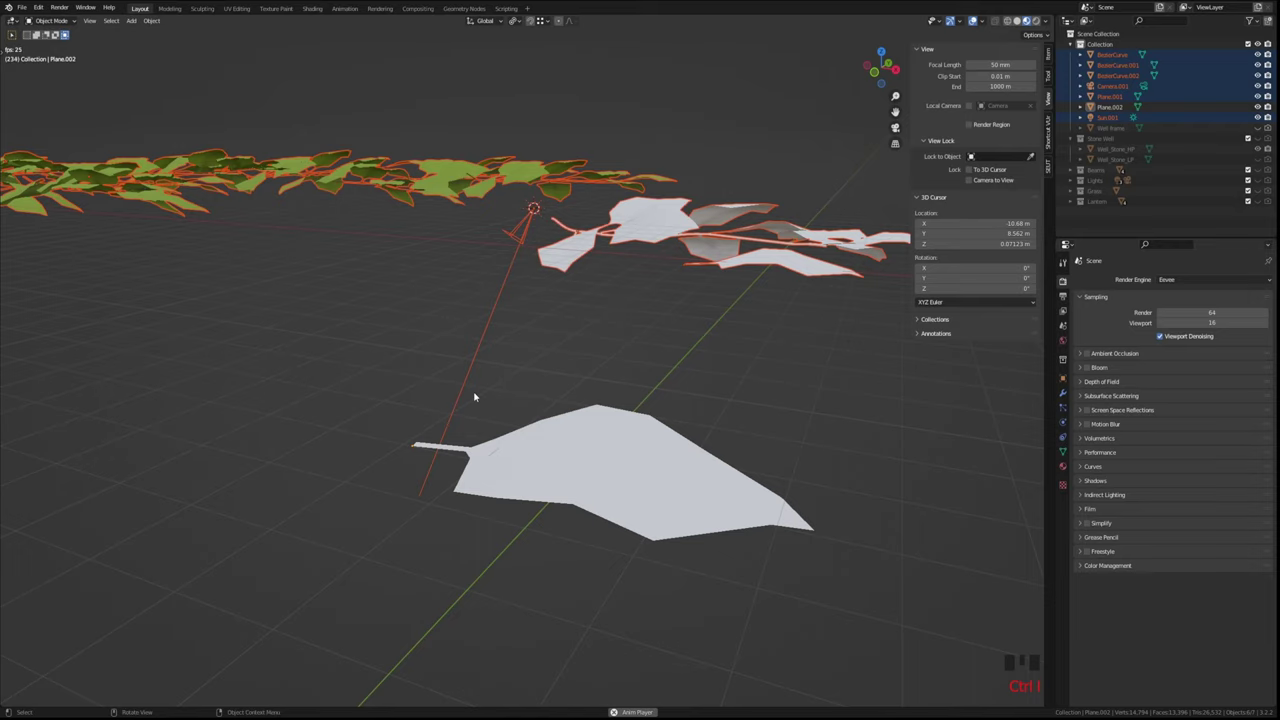
{"action": "key", "text": "h"}
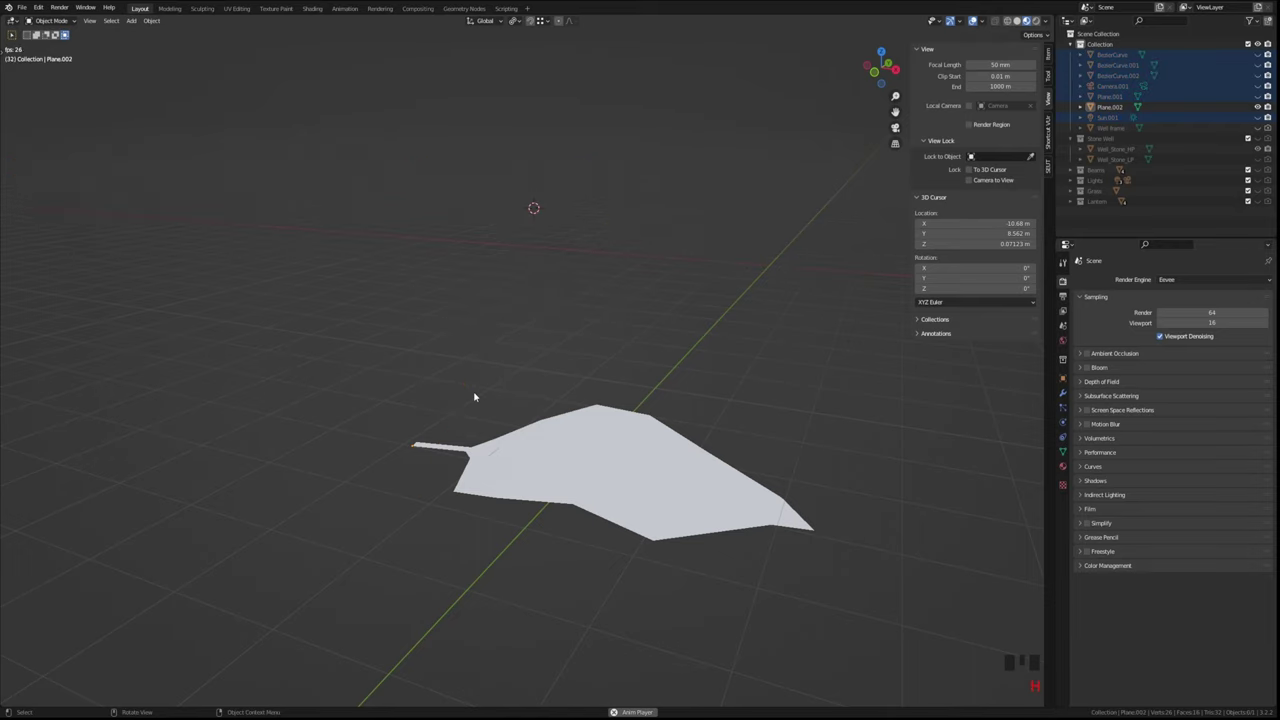
{"action": "middle_click_drag", "start_coordinate": [573, 382], "coordinate": [602, 451]}
{"action": "left_click", "coordinate": [644, 485]}
In Edit Mode, extrude the leaf's faces along Z about 0.084 m thick
{"action": "key", "text": "Tab"}
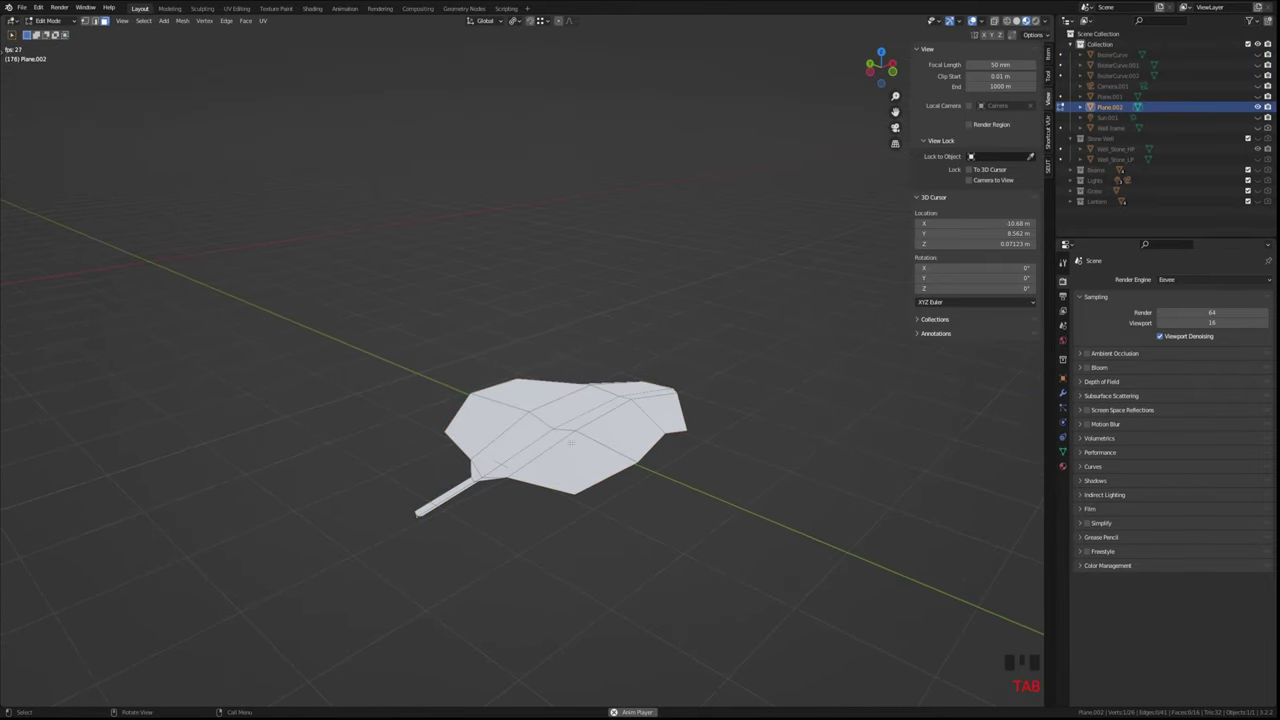
{"action": "scroll", "coordinate": [570, 443], "scroll_direction": "up", "scroll_amount": 3}
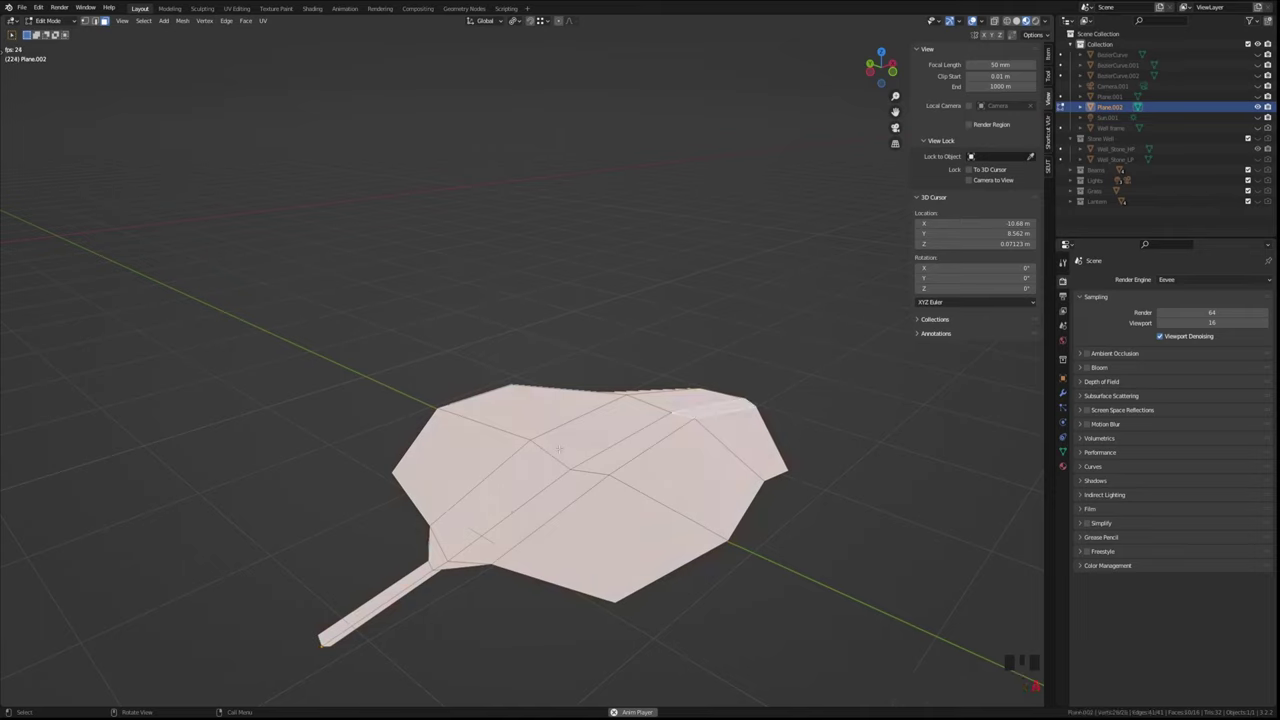
{"action": "key", "text": "g"}
{"action": "key", "text": "z"}
{"action": "key", "text": "z"}
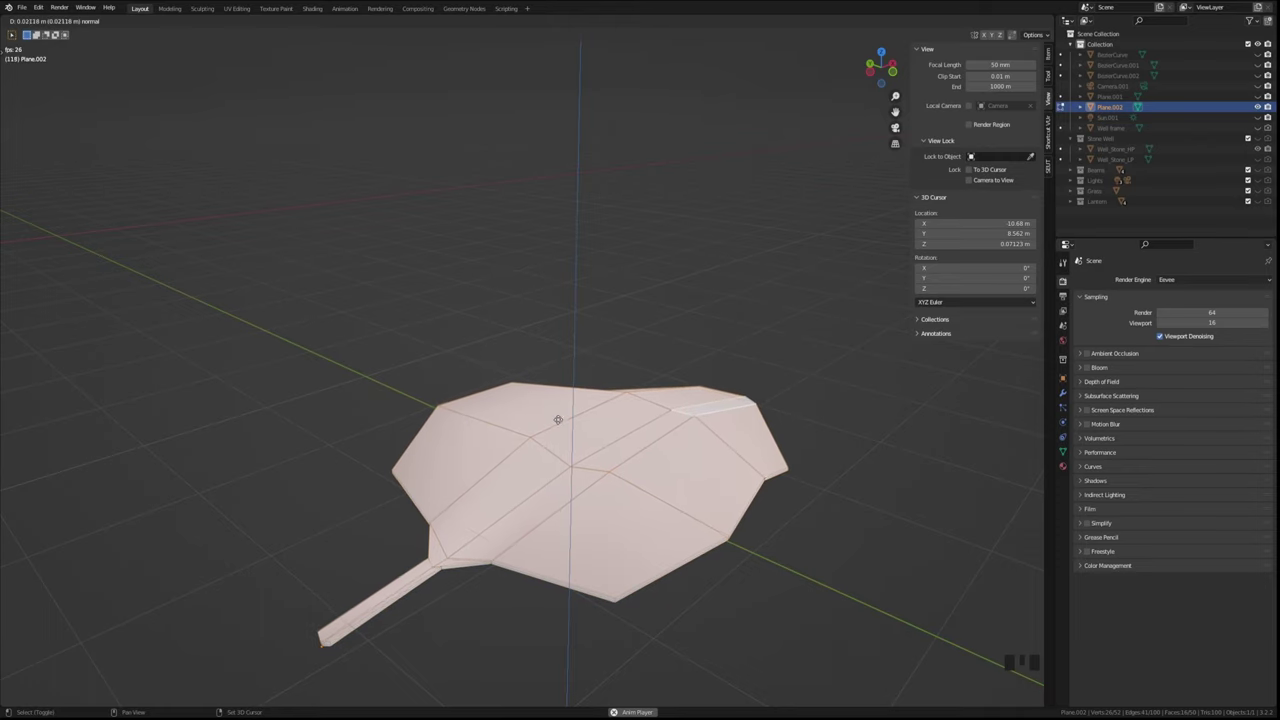
{"action": "left_click", "coordinate": [556, 335]}
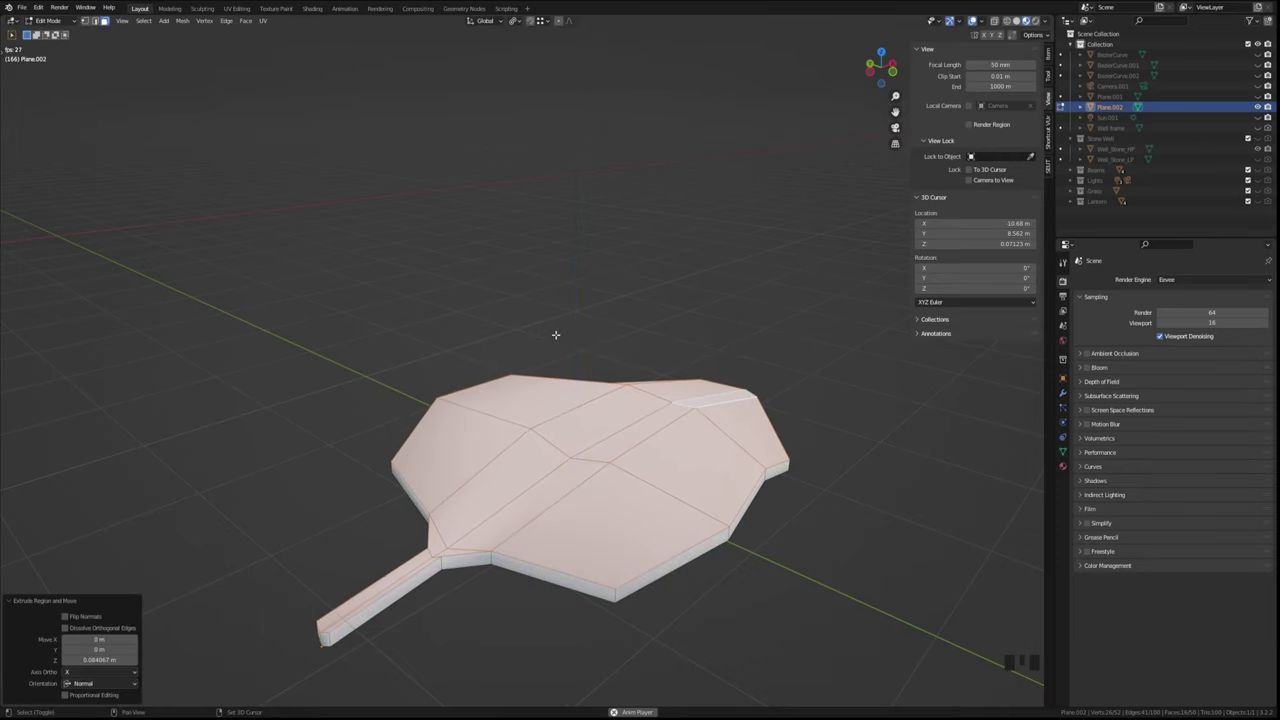
{"action": "scroll", "coordinate": [530, 361], "scroll_direction": "down", "scroll_amount": 2}
{"action": "middle_click_drag", "start_coordinate": [530, 361], "coordinate": [600, 390]}
Return to Object Mode and open the Sculpting workspace
{"action": "key", "text": "Tab"}
{"action": "middle_click_drag", "start_coordinate": [640, 491], "coordinate": [569, 402]}
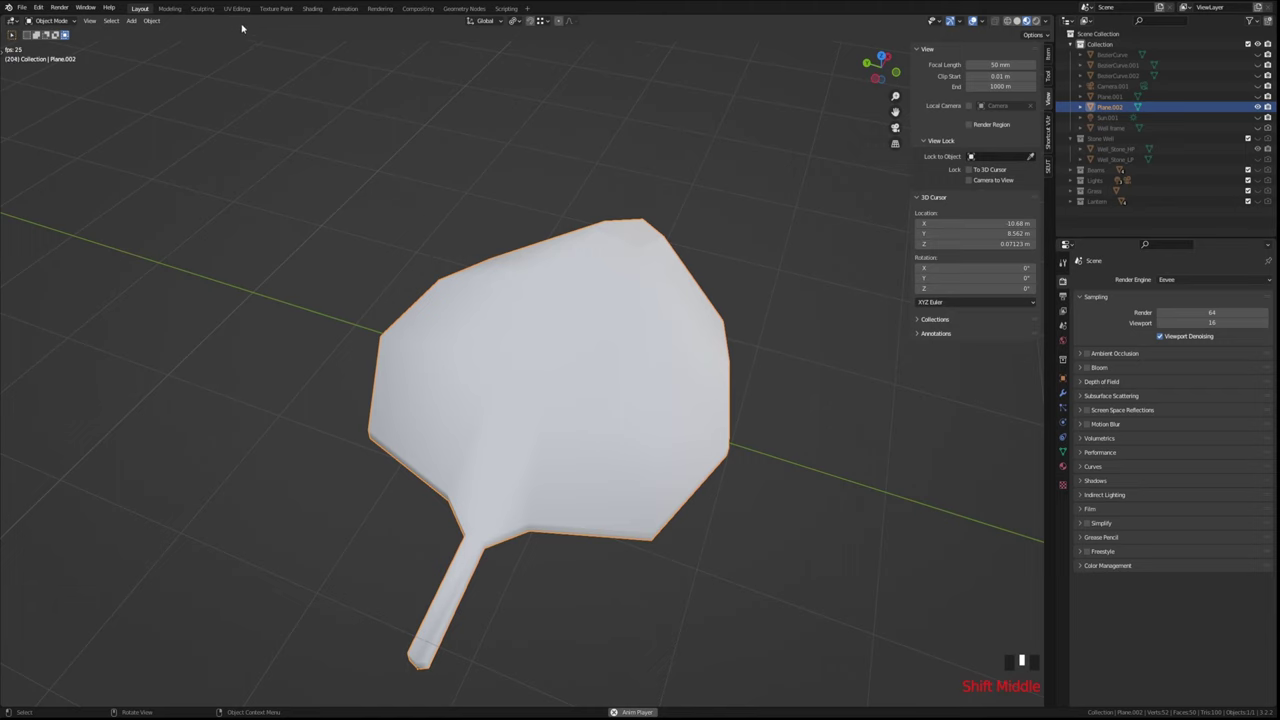
{"action": "left_click", "coordinate": [203, 9]}
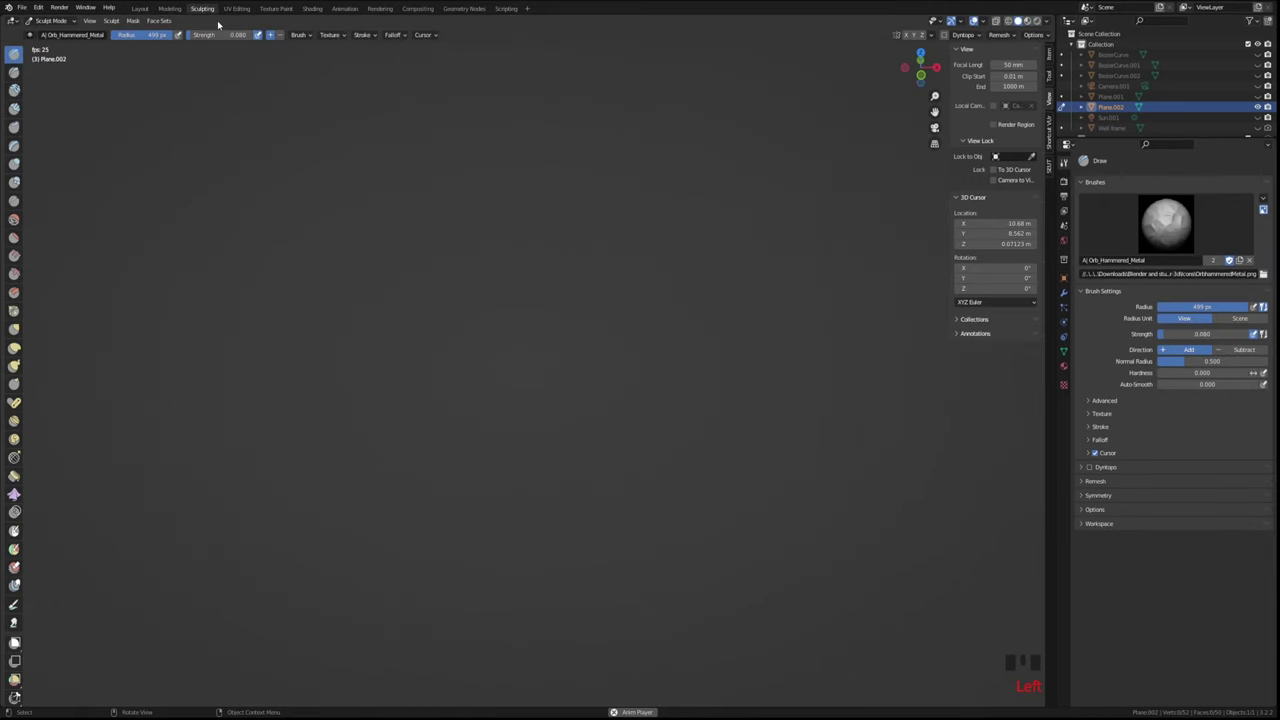
Set the voxel size to about 0.0095 m and voxel-remesh leaf Plane.002
{"action": "scroll", "coordinate": [591, 300], "scroll_direction": "up", "scroll_amount": 5}
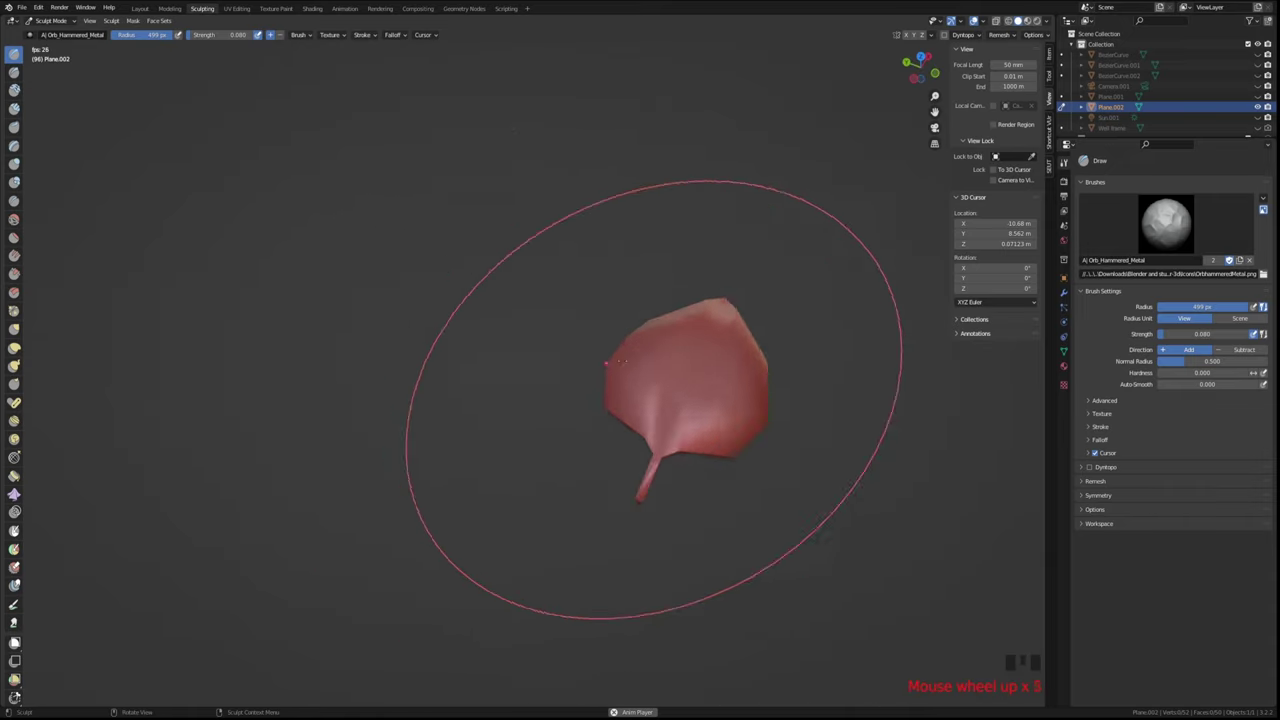
{"action": "middle_click_drag", "start_coordinate": [620, 361], "coordinate": [572, 352], "text": "shift"}
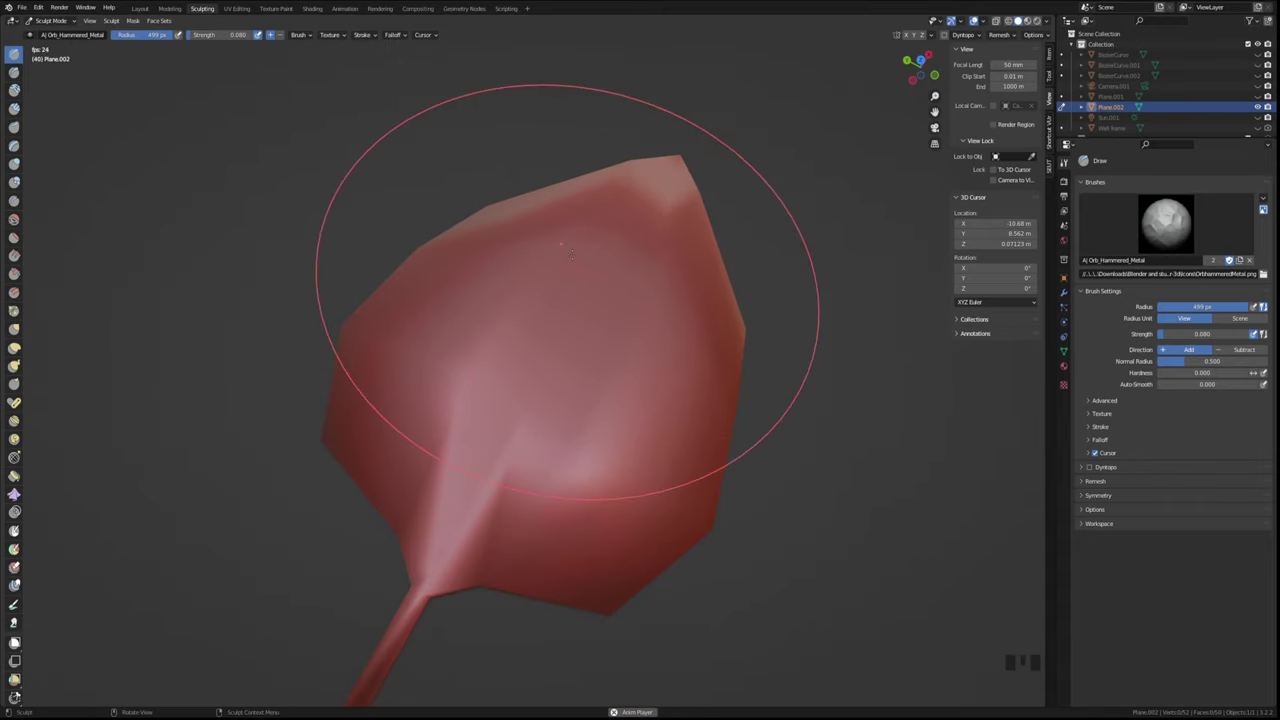
{"action": "key", "text": "shift+r"}
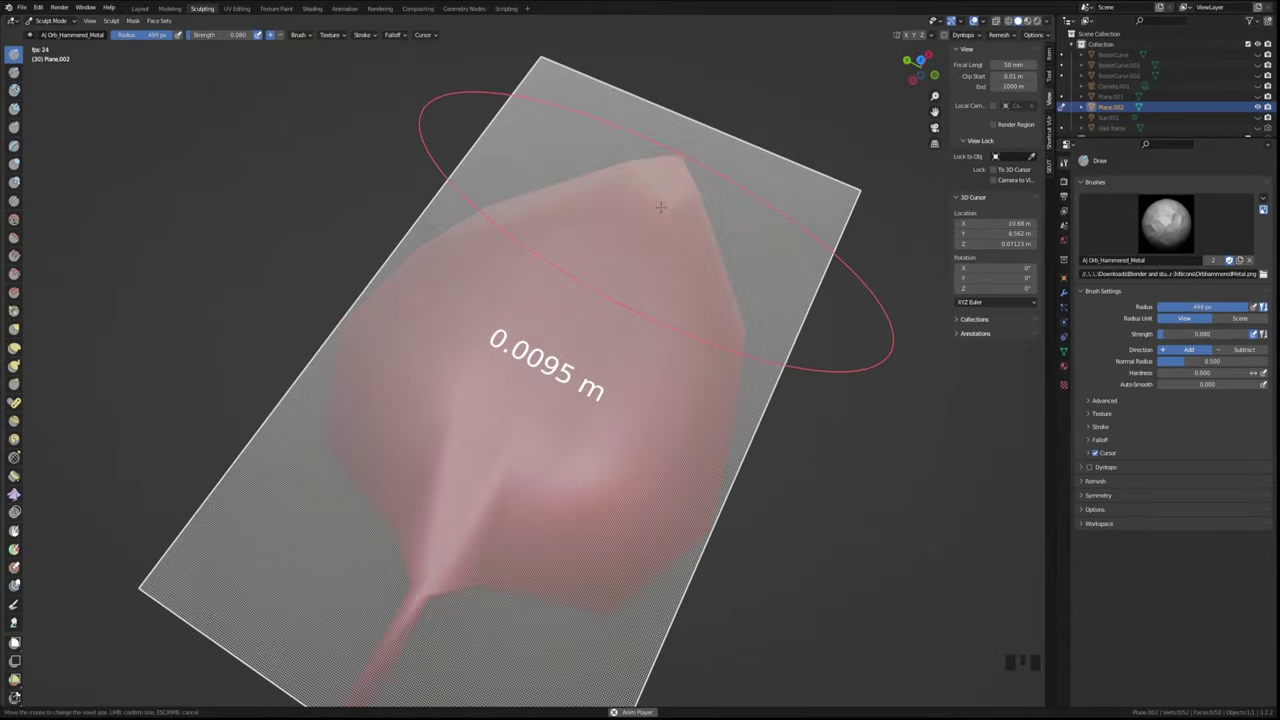
{"action": "left_click", "coordinate": [661, 205]}
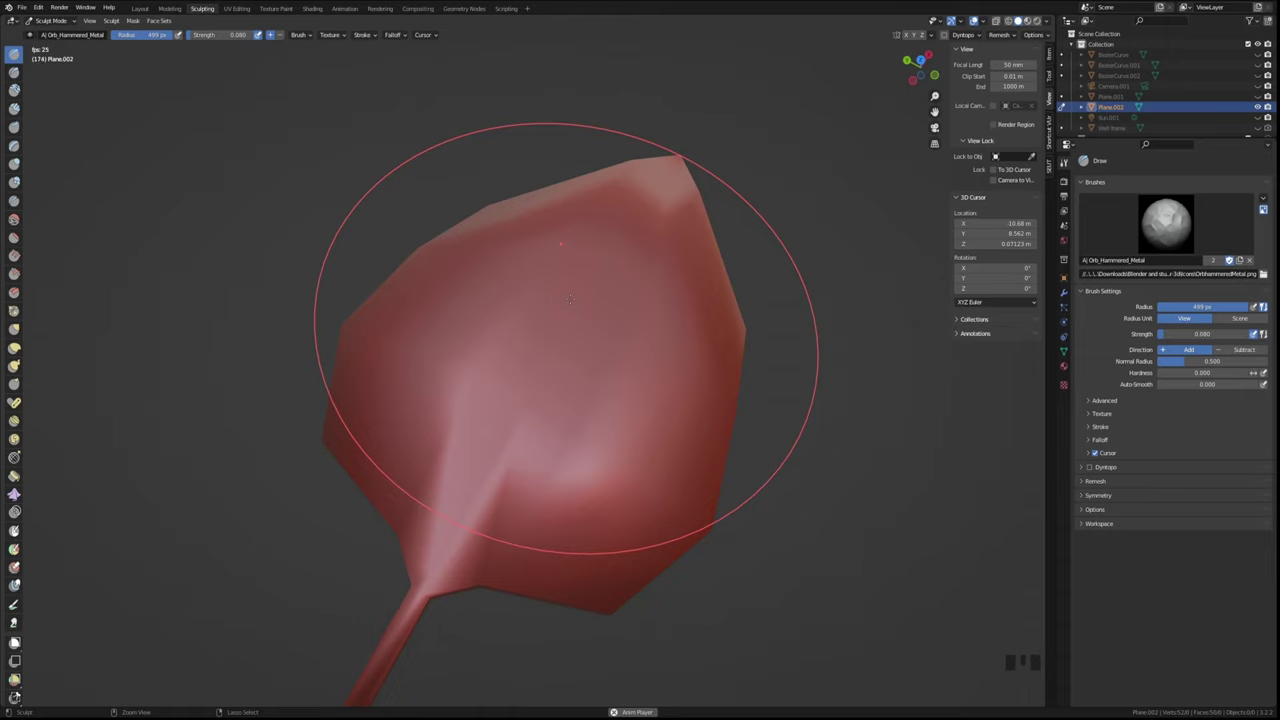
{"action": "key", "text": "ctrl+r"}
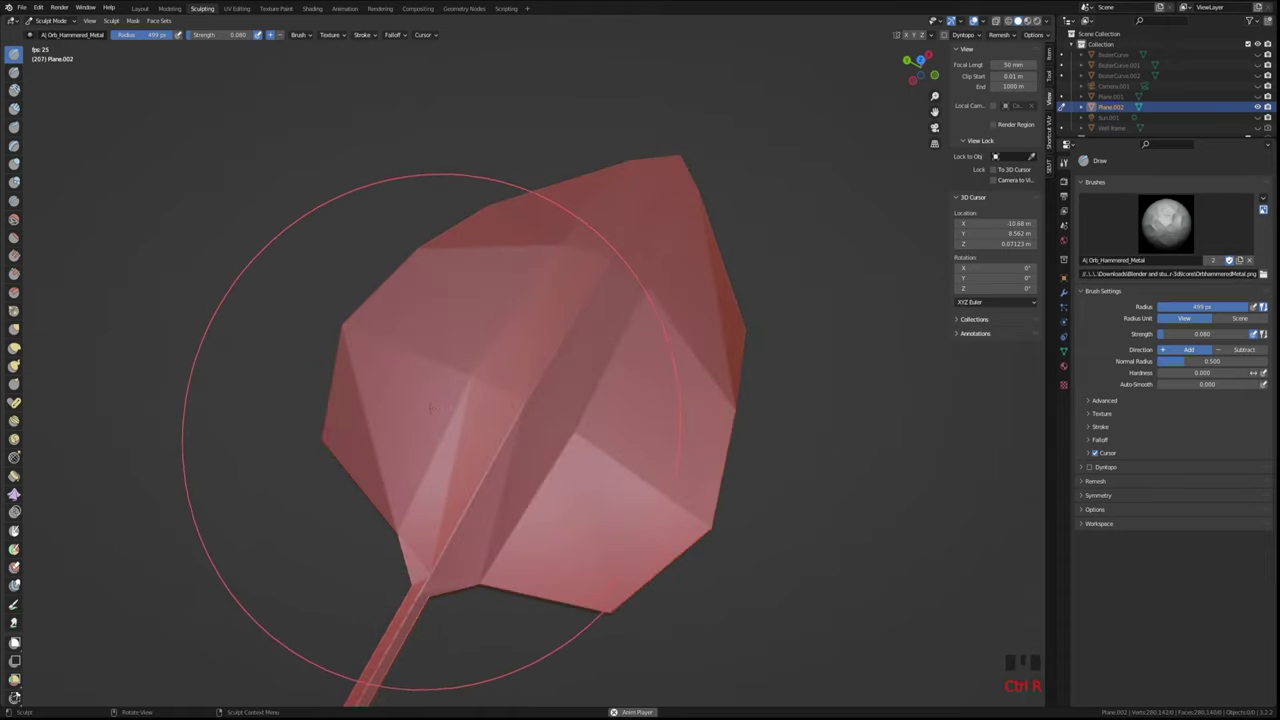
Examine the faceted leaf's stem junction up close, then select the Draw Sharp brush
{"action": "middle_click_drag", "start_coordinate": [580, 343], "coordinate": [543, 343]}
{"action": "scroll", "coordinate": [570, 341], "scroll_direction": "up", "scroll_amount": 2}
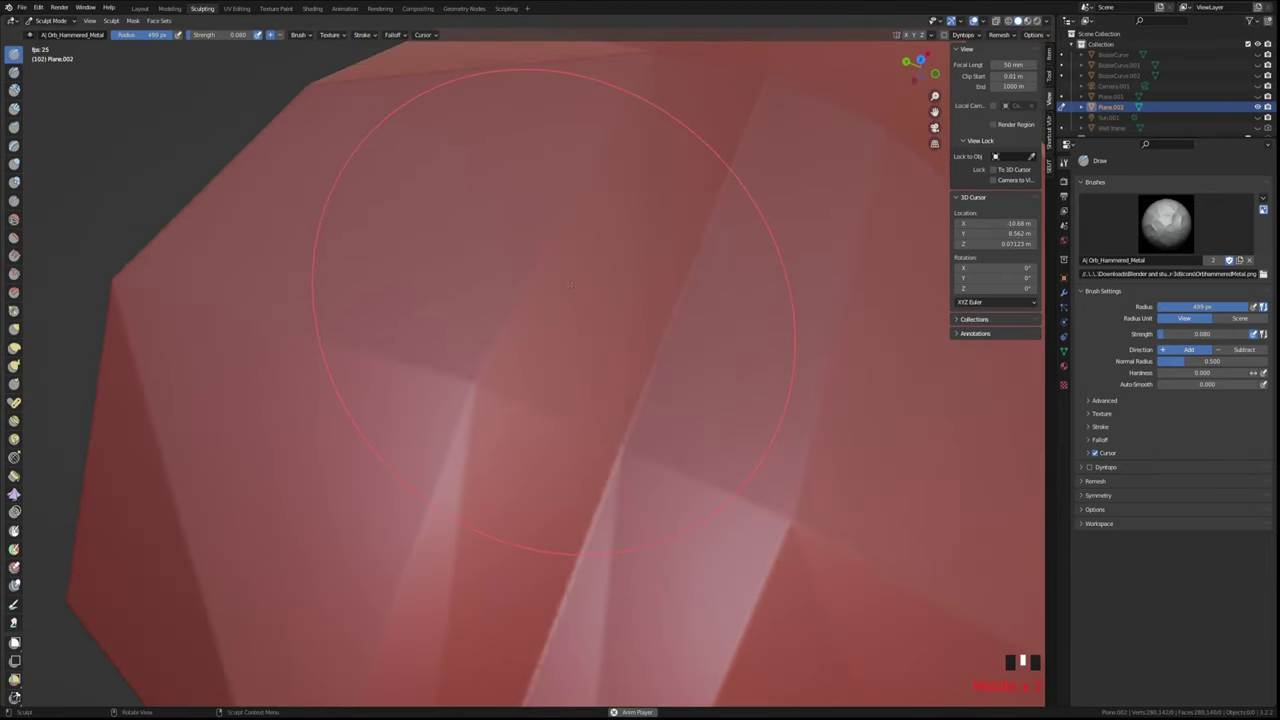
{"action": "scroll", "coordinate": [580, 320], "scroll_direction": "down", "scroll_amount": 2}
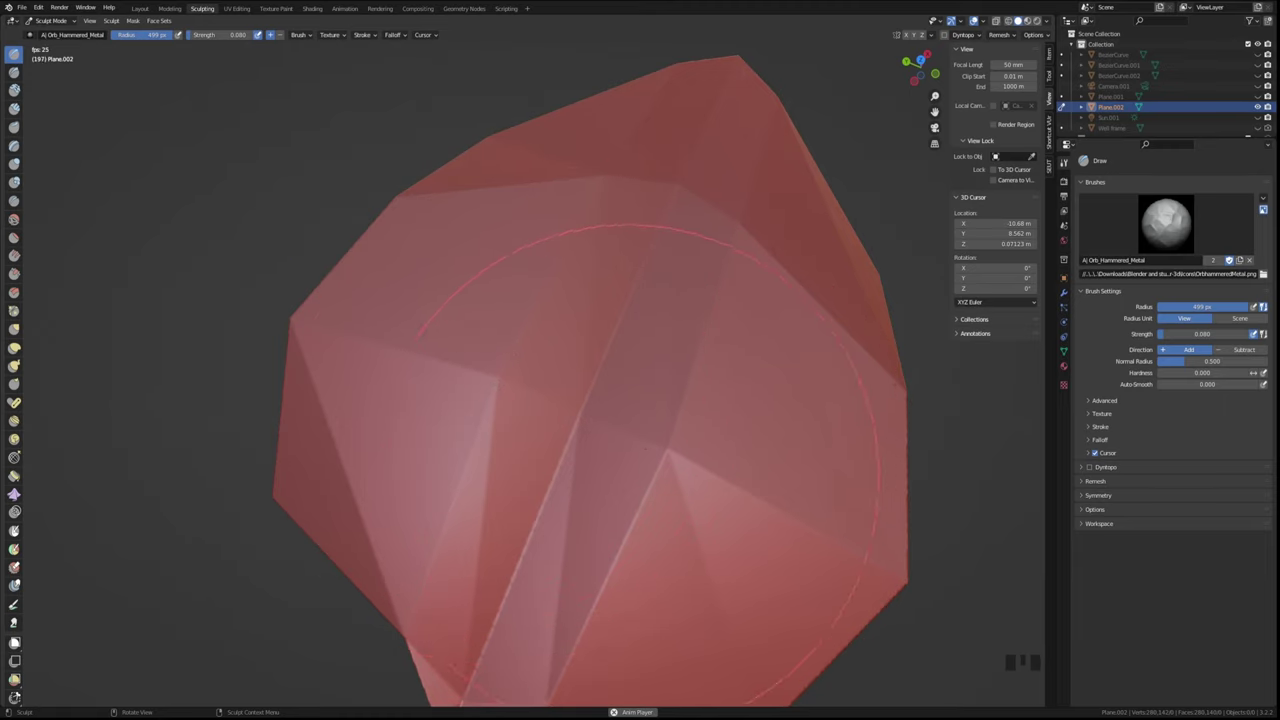
{"action": "scroll", "coordinate": [560, 420], "scroll_direction": "up", "scroll_amount": 2}
{"action": "scroll", "coordinate": [561, 417], "scroll_direction": "up", "scroll_amount": 4}
{"action": "scroll", "coordinate": [560, 440], "scroll_direction": "down", "scroll_amount": 2}
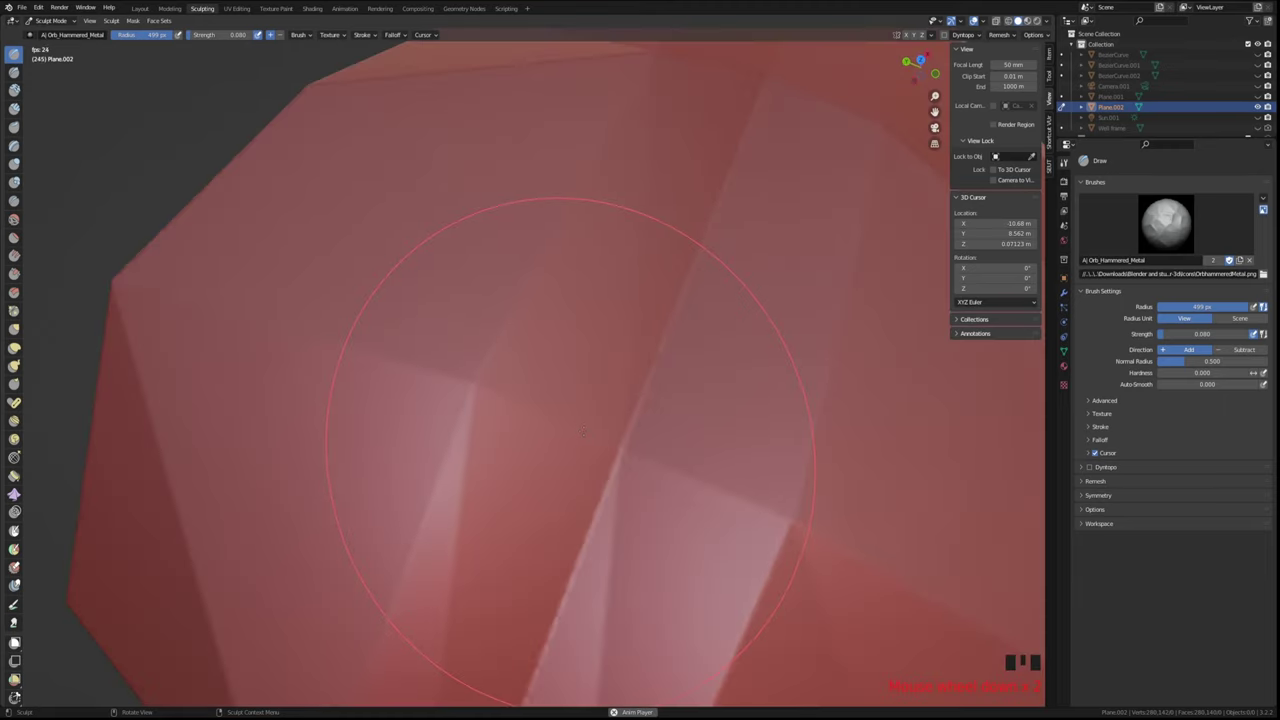
{"action": "middle_click_drag", "start_coordinate": [571, 457], "coordinate": [645, 262], "text": "shift"}
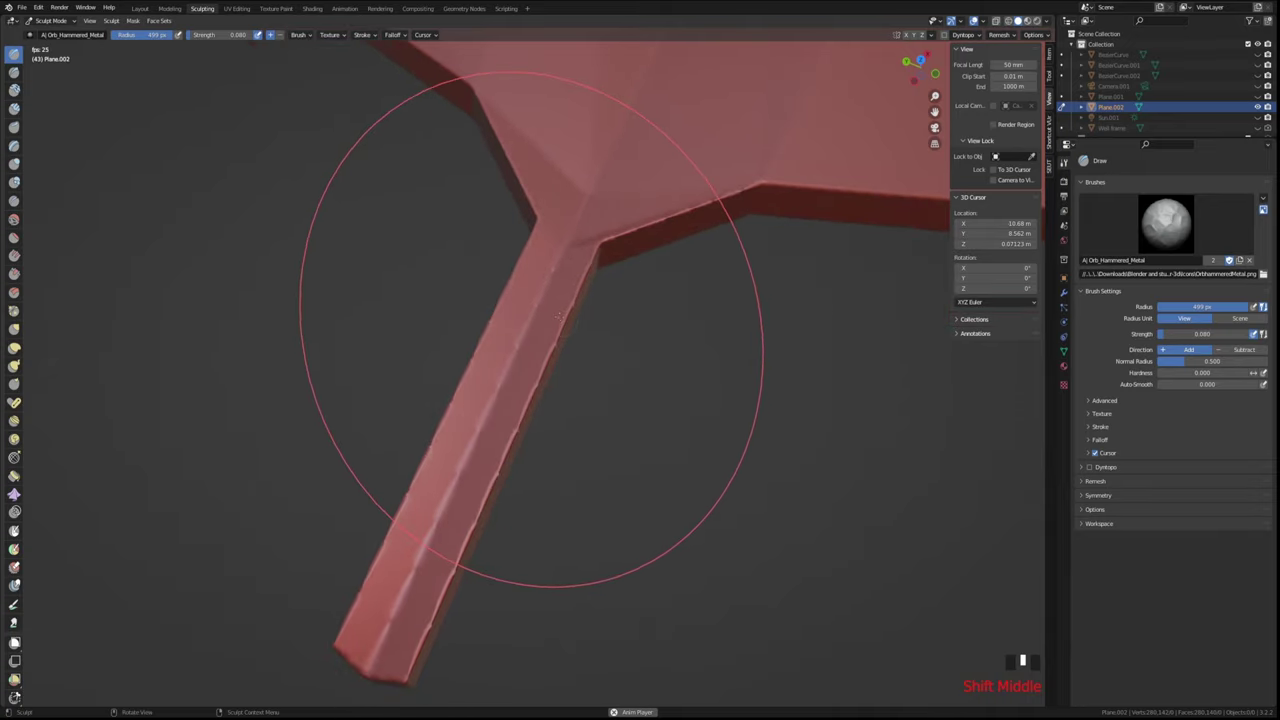
{"action": "scroll", "coordinate": [528, 417], "scroll_direction": "up", "scroll_amount": 5}
{"action": "middle_click_drag", "start_coordinate": [530, 400], "coordinate": [548, 352]}
{"action": "left_click", "coordinate": [540, 405]}
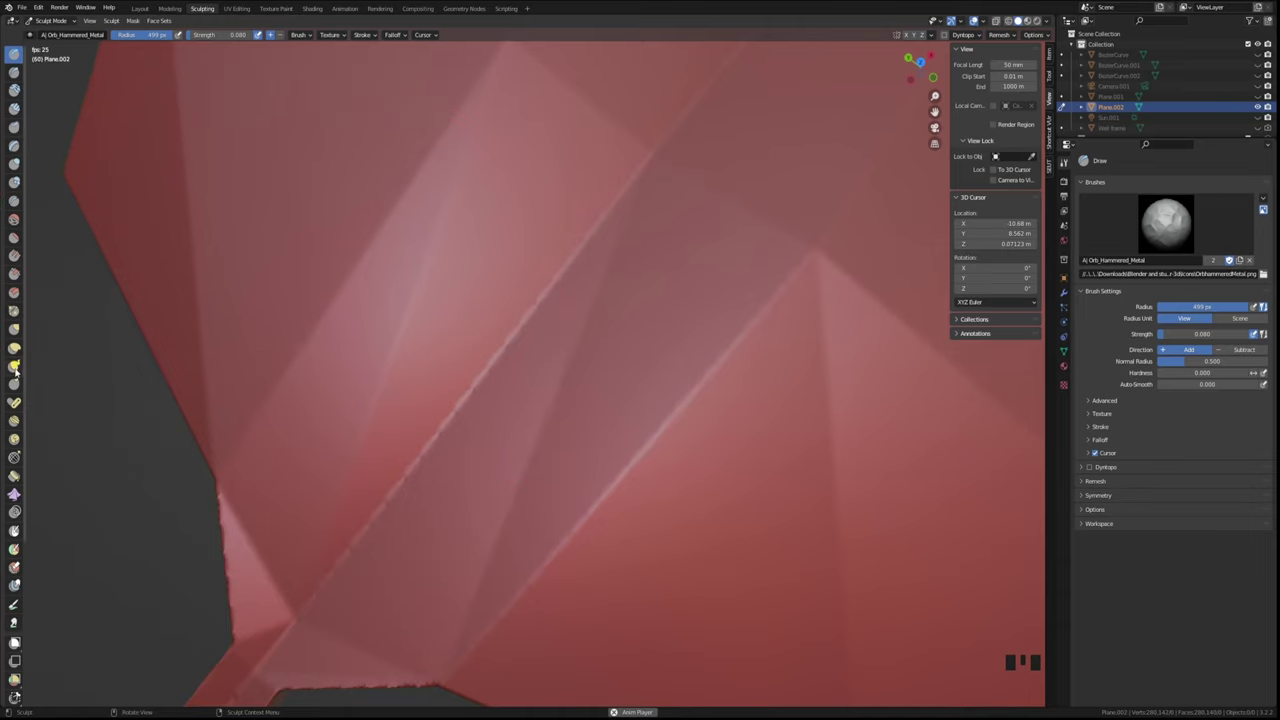
{"action": "left_click", "coordinate": [13, 72]}
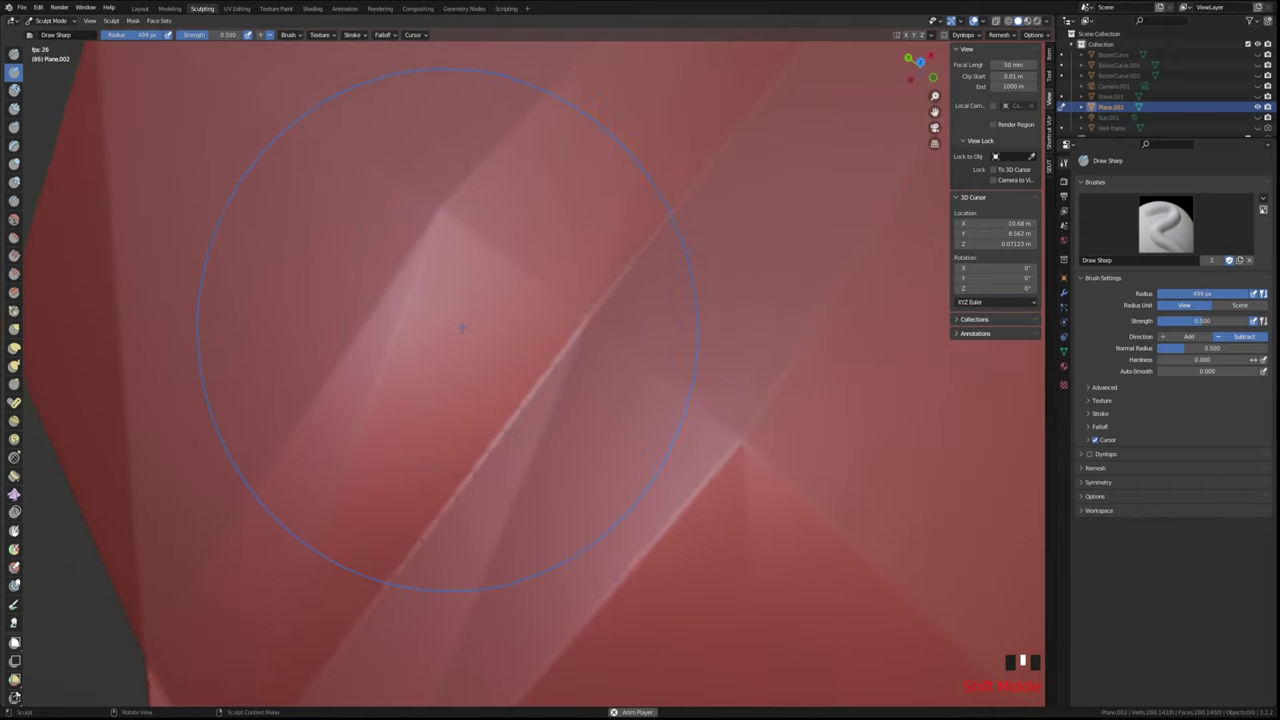
Zoom out, set the sculpt brush radius to 208 px, and reframe the leaf
{"action": "middle_click_drag", "start_coordinate": [457, 340], "coordinate": [456, 369], "text": "ctrl"}
{"action": "key", "text": "f"}
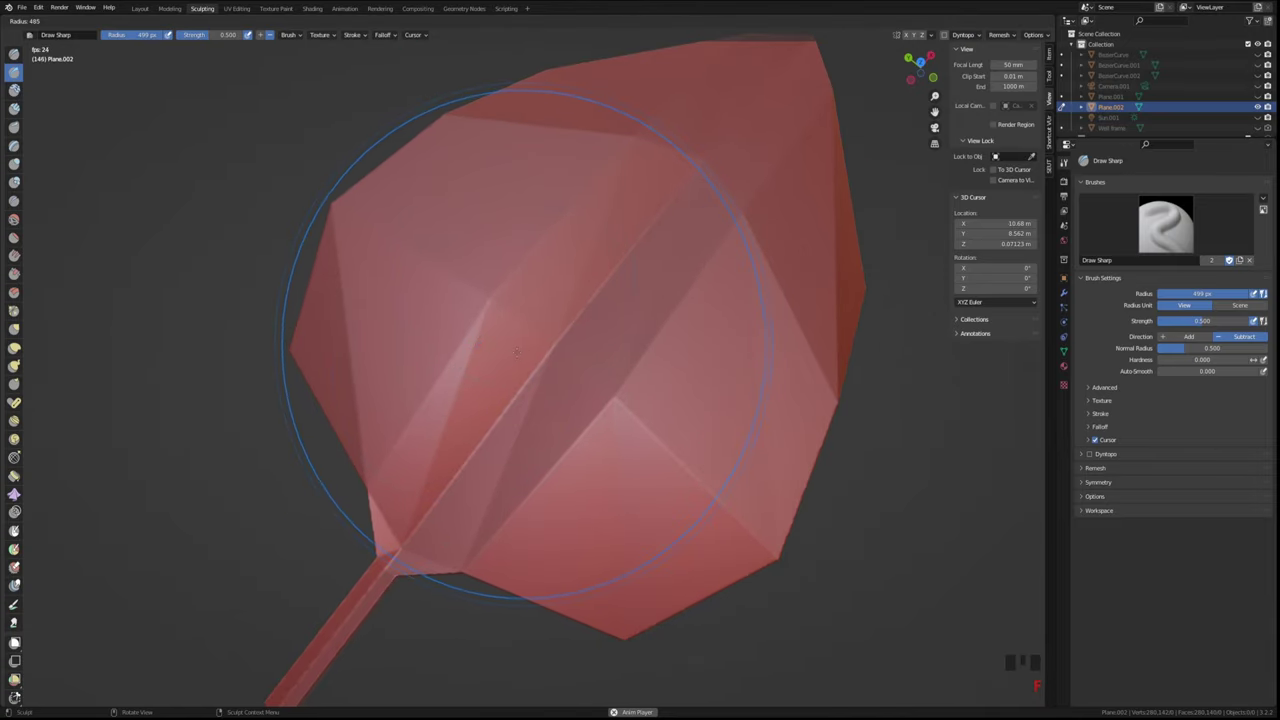
{"action": "left_click", "coordinate": [380, 445]}
{"action": "middle_click_drag", "start_coordinate": [502, 316], "coordinate": [516, 362], "text": "shift"}
Smooth the leaf surface across the upper-left, top, central crease and lower-right edge
{"action": "left_click_drag", "start_coordinate": [541, 295], "coordinate": [485, 355], "text": "shift"}
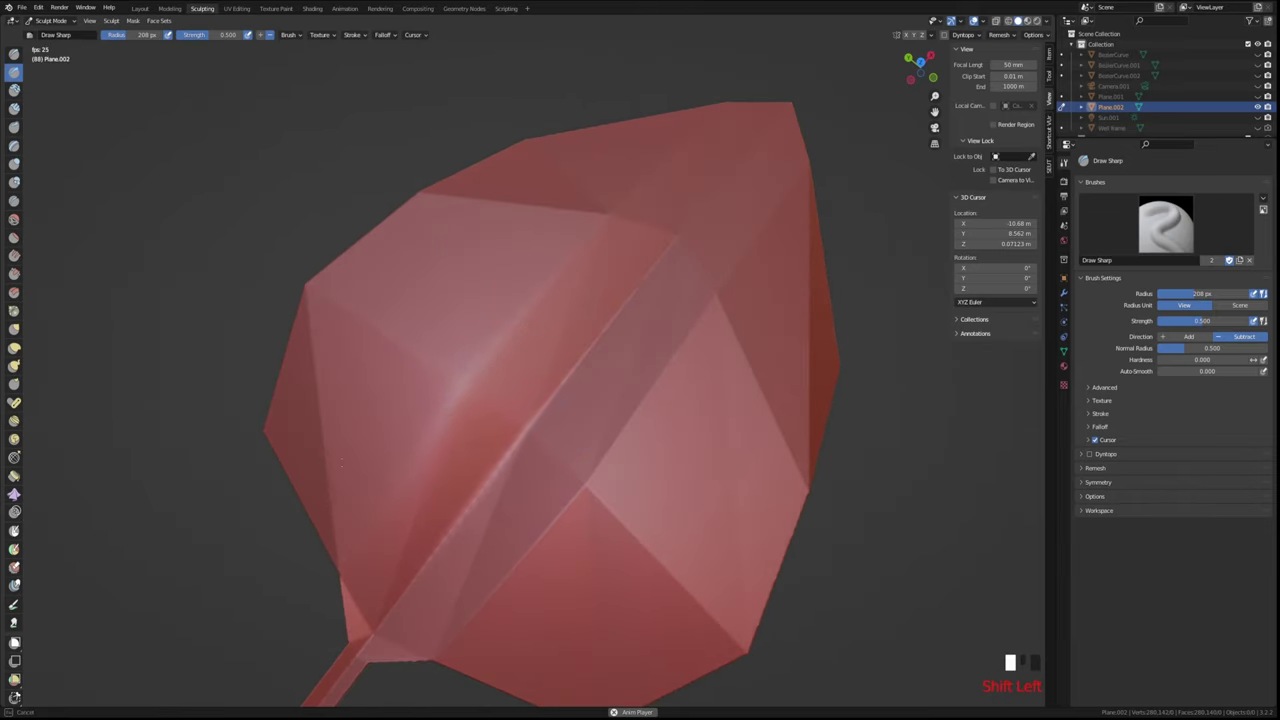
{"action": "left_click_drag", "start_coordinate": [312, 381], "coordinate": [409, 230], "text": "shift"}
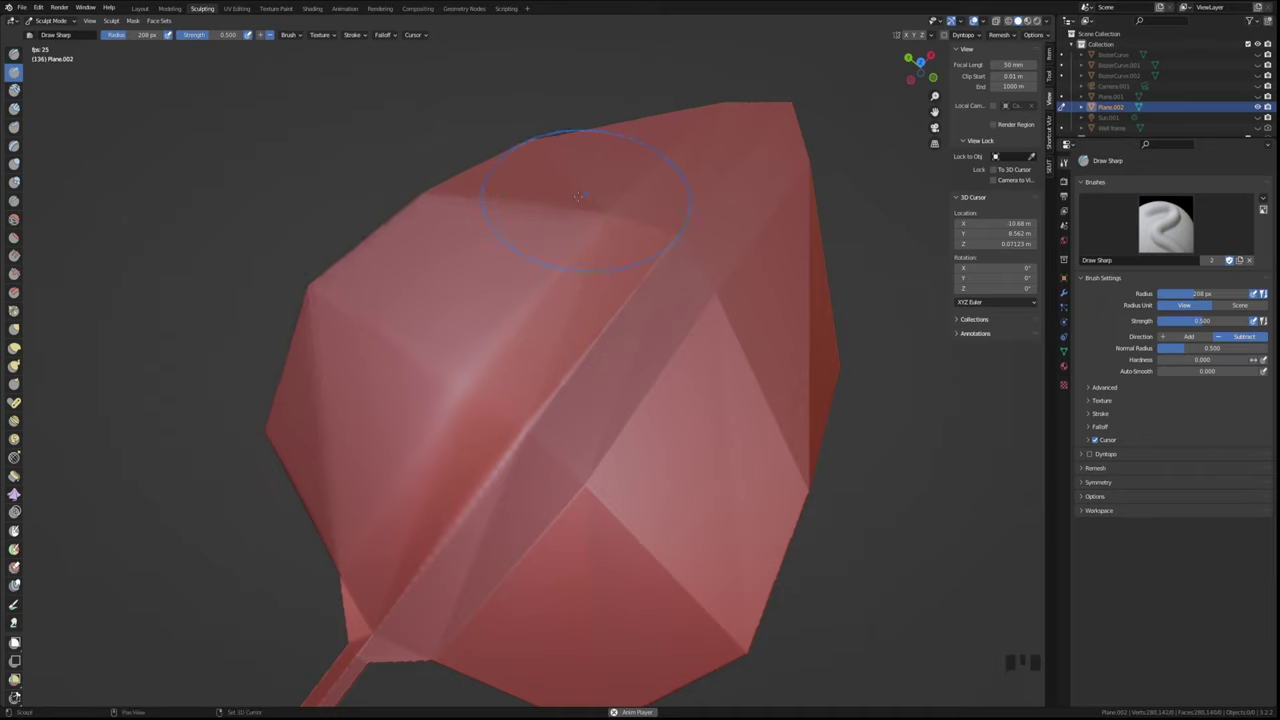
{"action": "mouse_move", "coordinate": [578, 196]}
{"action": "left_mouse_down", "text": "shift"}
{"action": "mouse_move", "coordinate": [637, 218]}
{"action": "mouse_move", "coordinate": [652, 246]}
{"action": "left_mouse_up", "text": "shift"}
{"action": "left_click_drag", "start_coordinate": [570, 393], "coordinate": [498, 527], "text": "shift"}
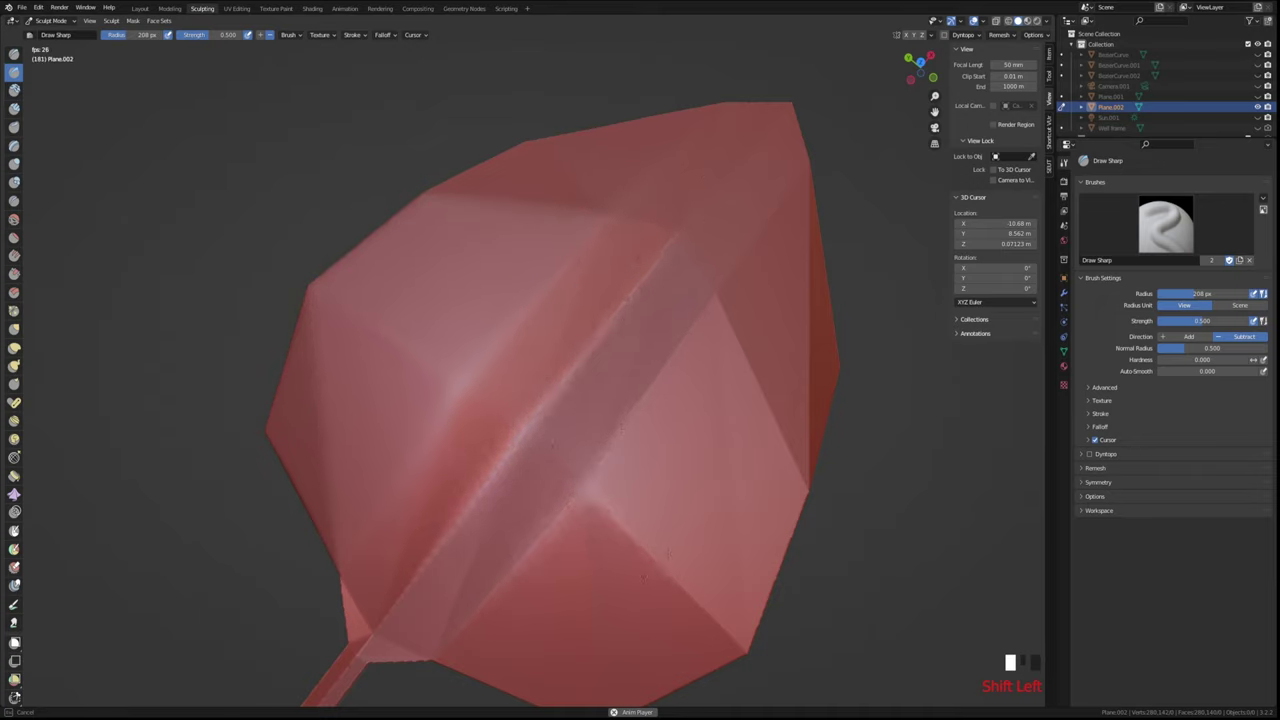
{"action": "mouse_move", "coordinate": [685, 591]}
{"action": "left_mouse_down", "text": "shift"}
{"action": "mouse_move", "coordinate": [790, 520]}
{"action": "mouse_move", "coordinate": [794, 231]}
{"action": "left_mouse_up", "text": "shift"}
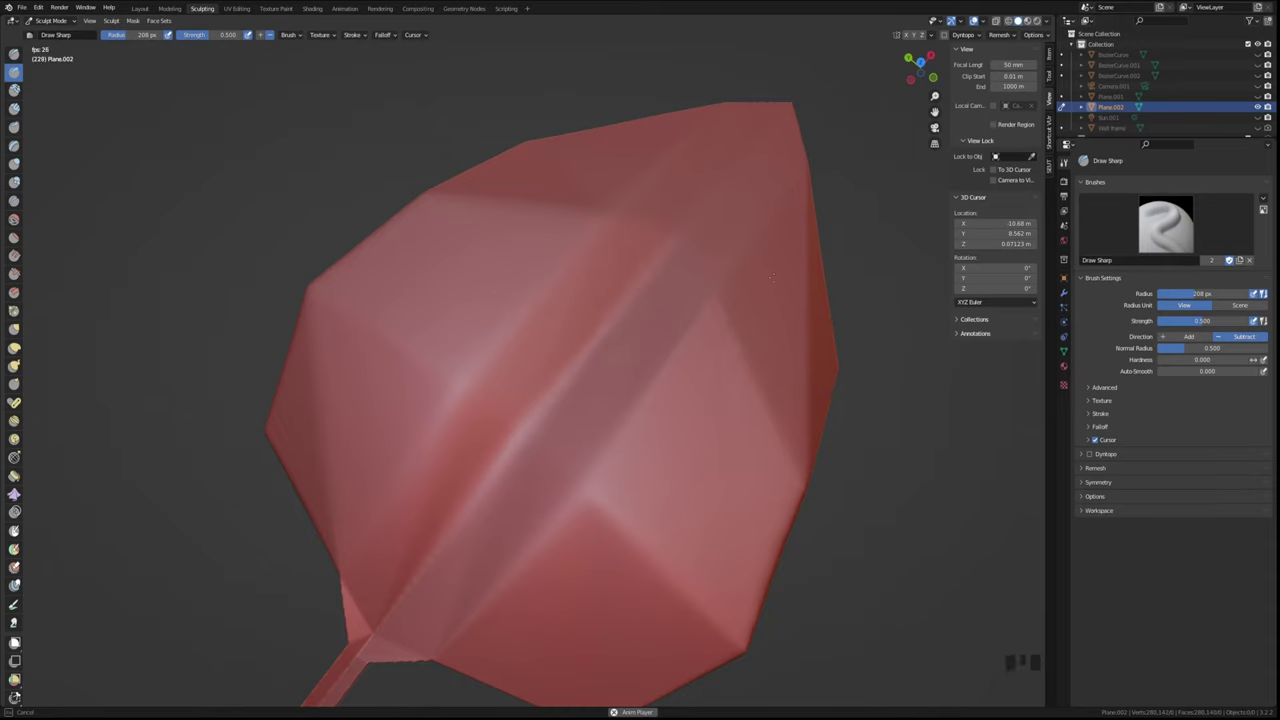
Carve a sharp midrib ridge diagonally across the leaf down to the stem
{"action": "left_click_drag", "start_coordinate": [578, 352], "coordinate": [650, 270]}
{"action": "left_click_drag", "start_coordinate": [560, 380], "coordinate": [605, 318]}
{"action": "mouse_move", "coordinate": [633, 265]}
{"action": "left_mouse_down"}
{"action": "mouse_move", "coordinate": [486, 429]}
{"action": "mouse_move", "coordinate": [389, 632]}
{"action": "left_mouse_up"}
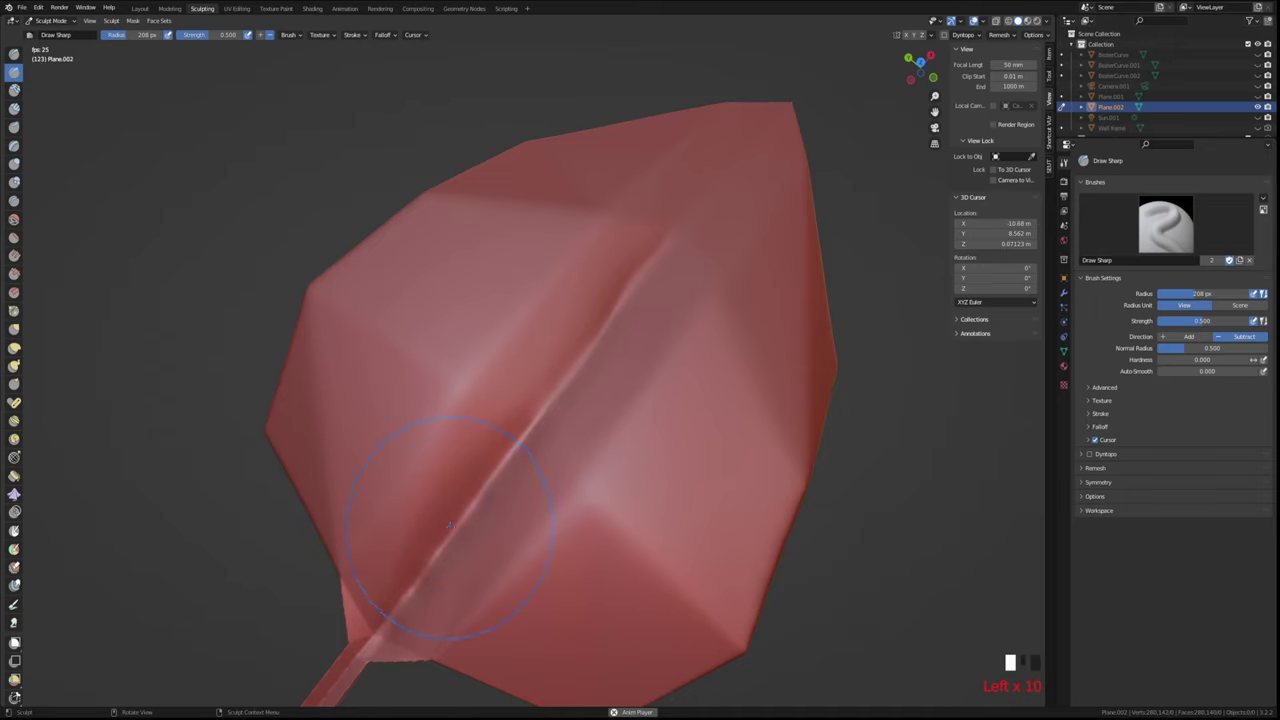
Carve branching vein ridges on the upper-left half and reshape around the midrib
{"action": "mouse_move", "coordinate": [395, 385]}
{"action": "left_mouse_down"}
{"action": "mouse_move", "coordinate": [445, 450]}
{"action": "mouse_move", "coordinate": [372, 330]}
{"action": "left_mouse_up"}
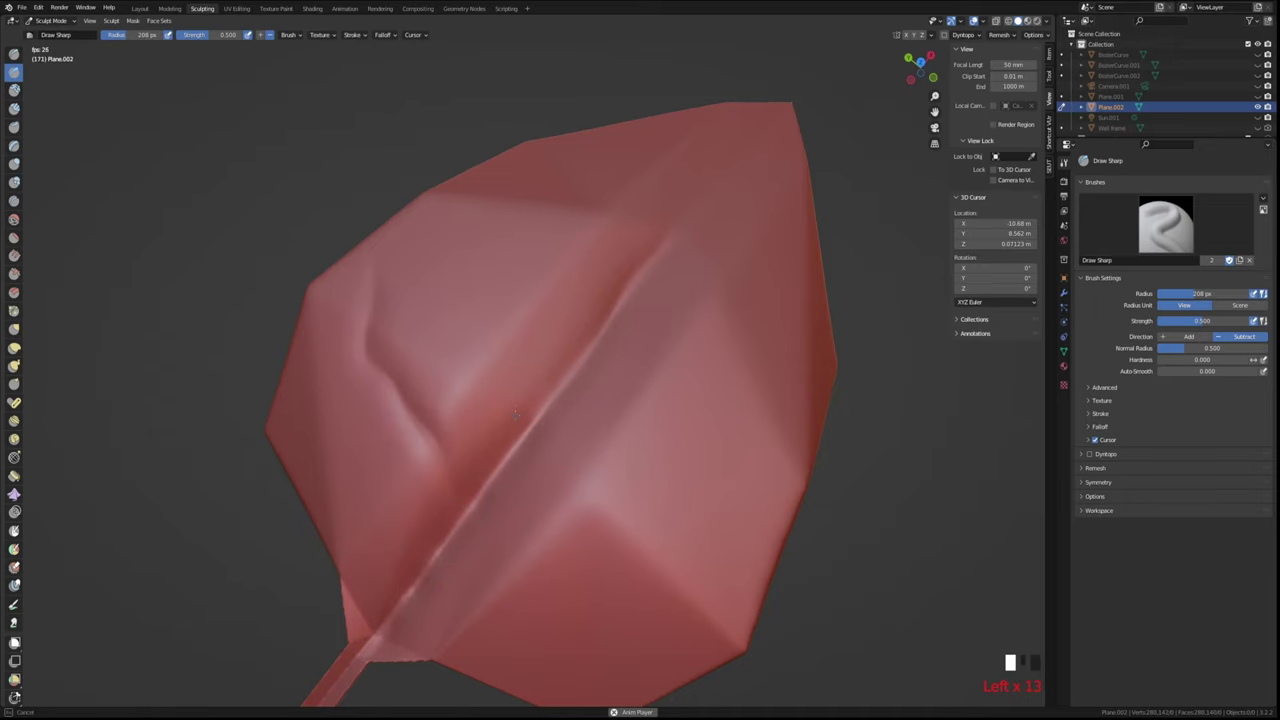
{"action": "left_click_drag", "start_coordinate": [514, 200], "coordinate": [560, 300]}
{"action": "left_click_drag", "start_coordinate": [514, 257], "coordinate": [515, 282]}
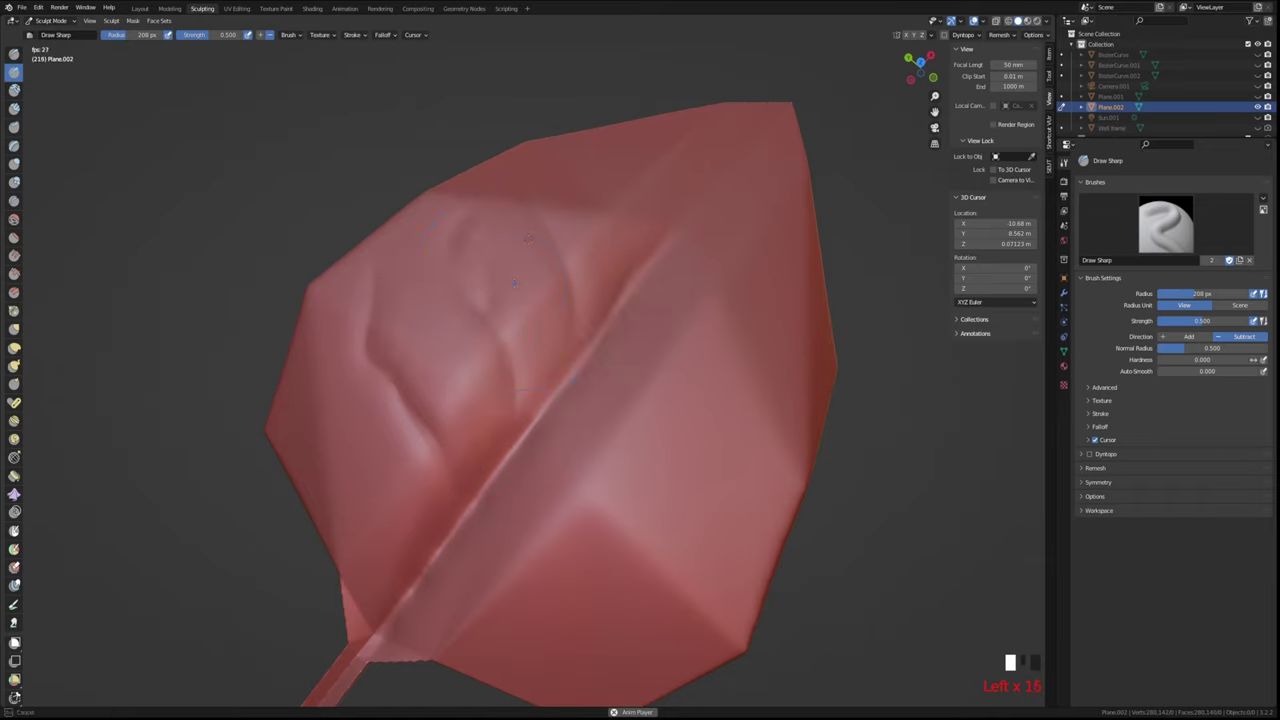
{"action": "left_click", "coordinate": [577, 360]}
{"action": "mouse_move", "coordinate": [533, 452]}
{"action": "left_mouse_down"}
{"action": "mouse_move", "coordinate": [780, 308]}
{"action": "mouse_move", "coordinate": [716, 395]}
{"action": "mouse_move", "coordinate": [620, 321]}
{"action": "mouse_move", "coordinate": [731, 255]}
{"action": "mouse_move", "coordinate": [795, 275]}
{"action": "left_mouse_up"}
Add vein folds on the right and lower-right halves and reshape the left edge
{"action": "mouse_move", "coordinate": [474, 541]}
{"action": "left_mouse_down"}
{"action": "mouse_move", "coordinate": [708, 483]}
{"action": "mouse_move", "coordinate": [794, 404]}
{"action": "mouse_move", "coordinate": [632, 466]}
{"action": "mouse_move", "coordinate": [643, 449]}
{"action": "mouse_move", "coordinate": [740, 425]}
{"action": "left_mouse_up"}
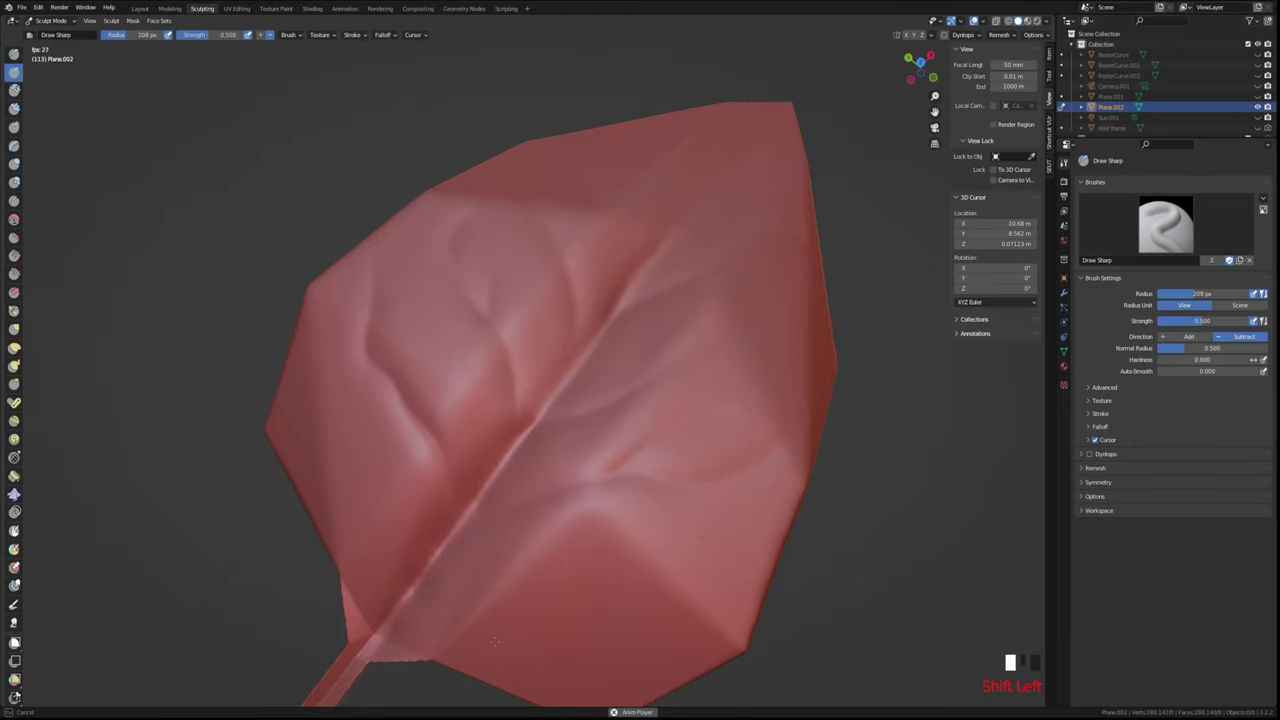
{"action": "left_click_drag", "start_coordinate": [495, 590], "coordinate": [750, 605]}
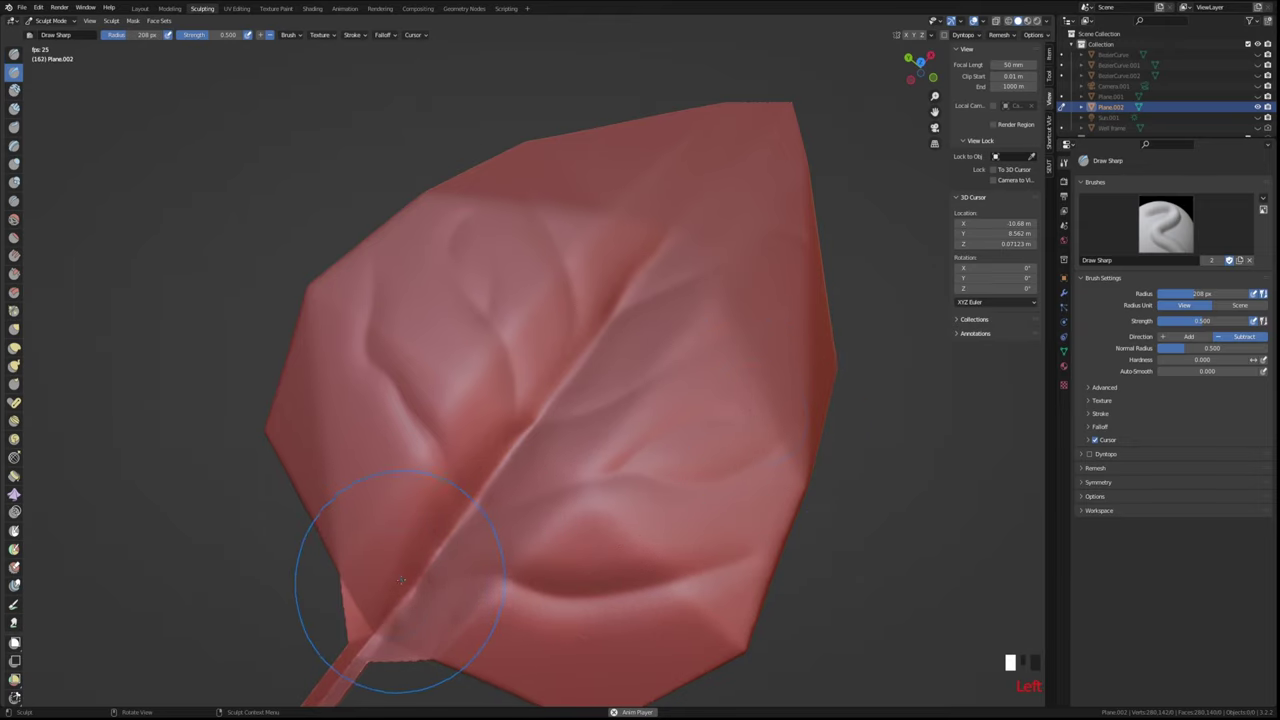
{"action": "left_click_drag", "start_coordinate": [400, 571], "coordinate": [301, 378]}
{"action": "left_click_drag", "start_coordinate": [571, 543], "coordinate": [625, 526]}
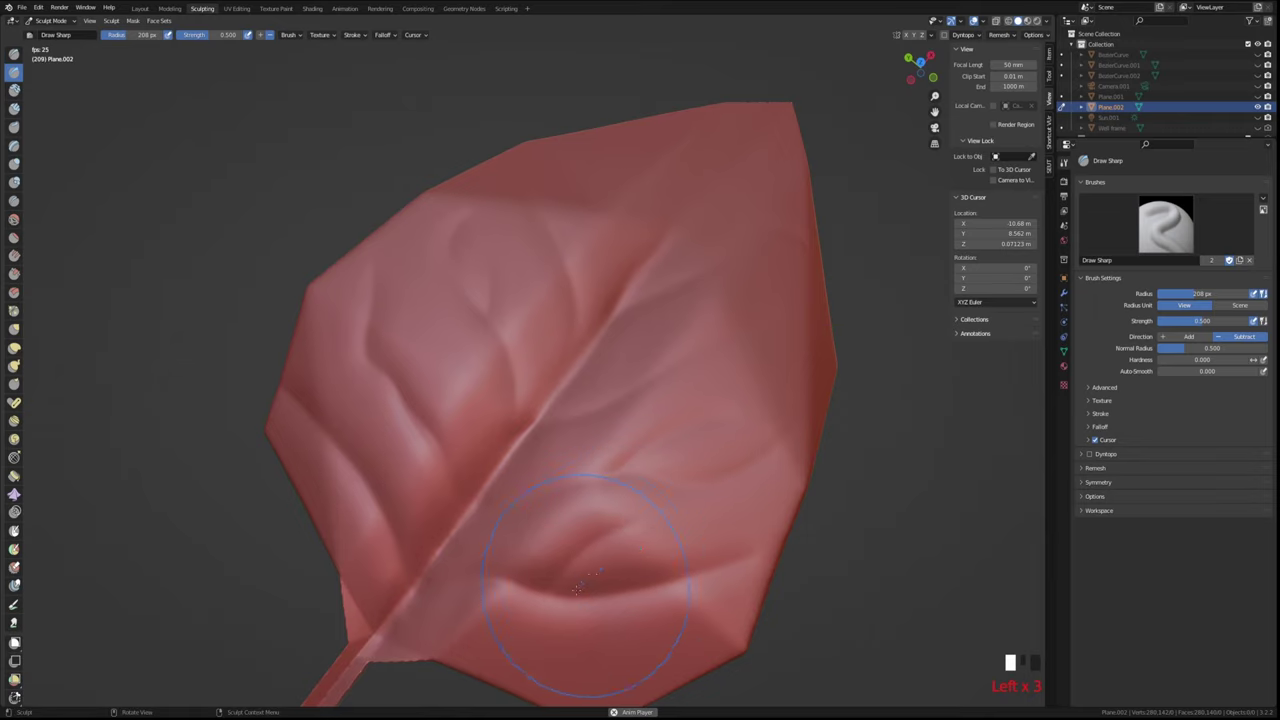
{"action": "mouse_move", "coordinate": [657, 214]}
{"action": "middle_mouse_down", "text": "shift"}
{"action": "mouse_move", "coordinate": [565, 290]}
{"action": "mouse_move", "coordinate": [500, 455]}
{"action": "mouse_move", "coordinate": [471, 465]}
{"action": "mouse_move", "coordinate": [514, 468]}
{"action": "middle_mouse_up", "text": "shift"}
Orbit to the leaf corner, smooth it, and carve several straight and diagonal grooves
{"action": "left_click", "coordinate": [590, 468], "text": "shift"}
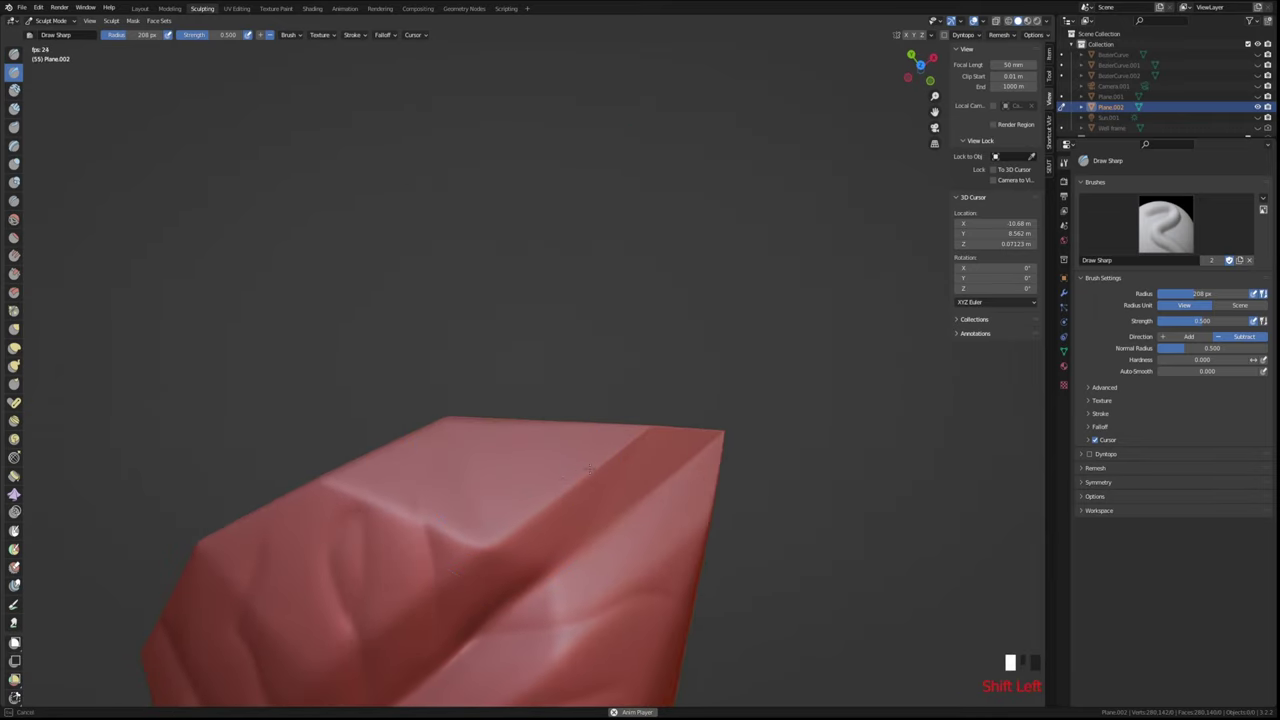
{"action": "left_click_drag", "start_coordinate": [578, 497], "coordinate": [540, 518], "text": "shift"}
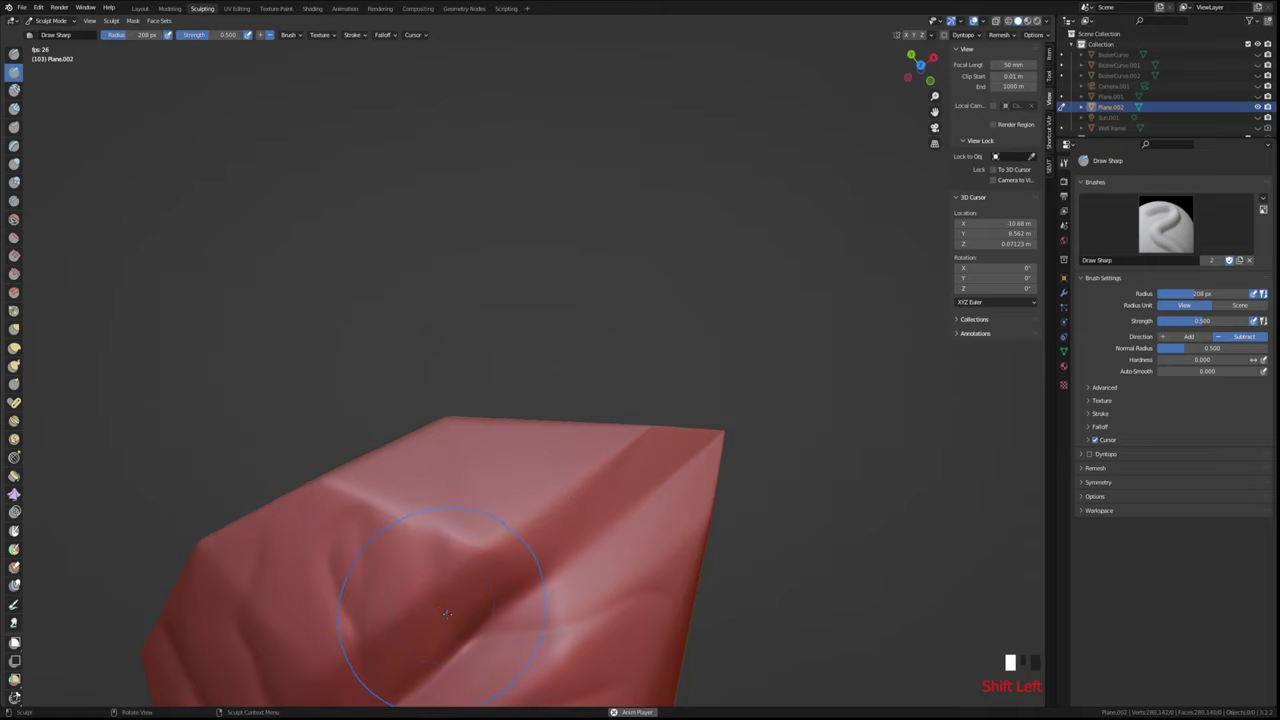
{"action": "mouse_move", "coordinate": [447, 612]}
{"action": "left_mouse_down"}
{"action": "mouse_move", "coordinate": [435, 517]}
{"action": "mouse_move", "coordinate": [478, 456]}
{"action": "left_mouse_up"}
{"action": "left_click_drag", "start_coordinate": [430, 545], "coordinate": [500, 466]}
{"action": "left_click_drag", "start_coordinate": [560, 540], "coordinate": [610, 458]}
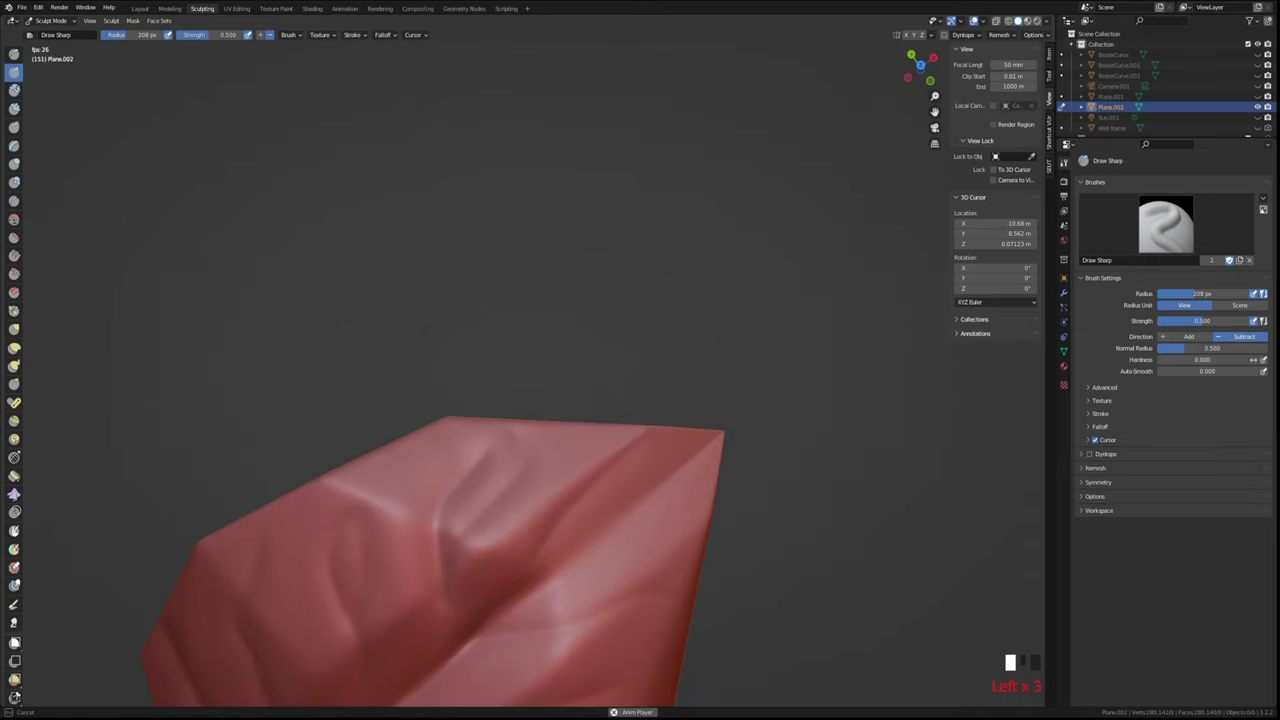
{"action": "left_click_drag", "start_coordinate": [500, 600], "coordinate": [680, 440]}
{"action": "mouse_move", "coordinate": [540, 600]}
{"action": "left_mouse_down"}
{"action": "mouse_move", "coordinate": [620, 500]}
{"action": "mouse_move", "coordinate": [590, 585]}
{"action": "left_mouse_up"}
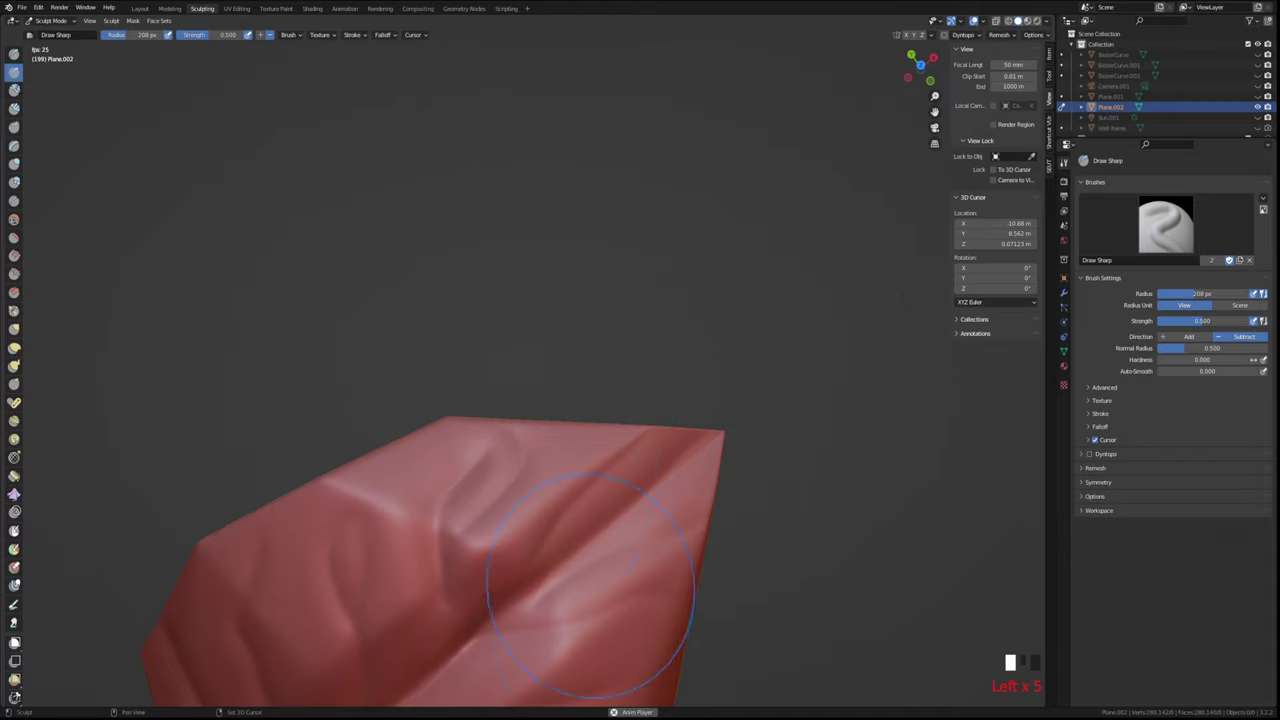
Zoom out and lower the view to show the whole carved leaf
{"action": "scroll", "coordinate": [590, 585], "scroll_direction": "down", "scroll_amount": 3}
{"action": "middle_click_drag", "start_coordinate": [590, 585], "coordinate": [546, 427]}
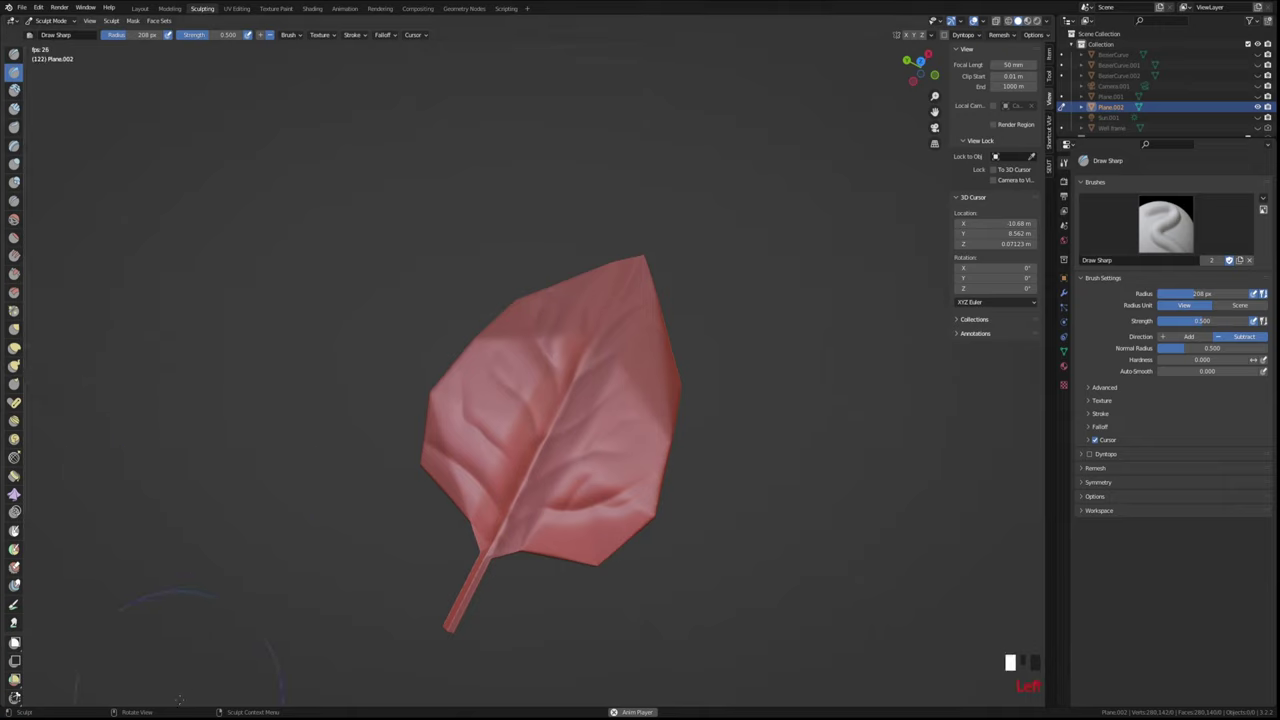
{"action": "scroll", "coordinate": [596, 444], "scroll_direction": "down", "scroll_amount": 2}
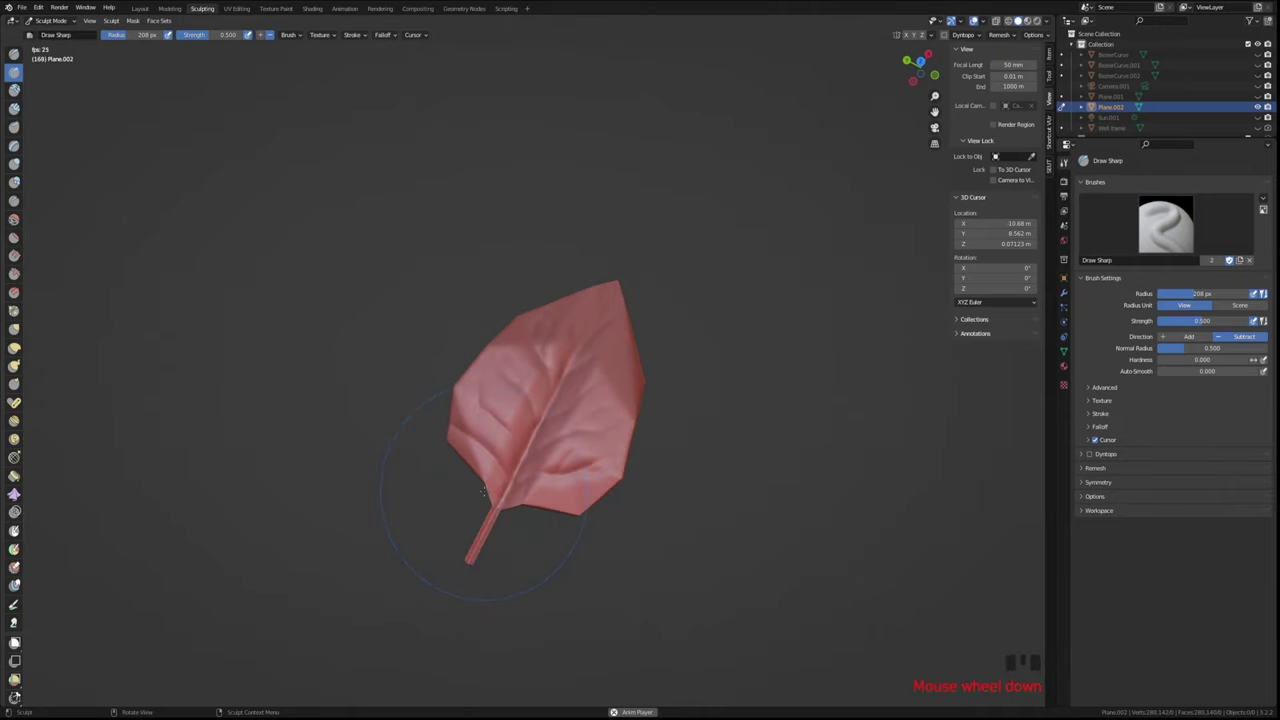
{"action": "middle_click_drag", "start_coordinate": [596, 444], "coordinate": [553, 325], "text": "shift"}
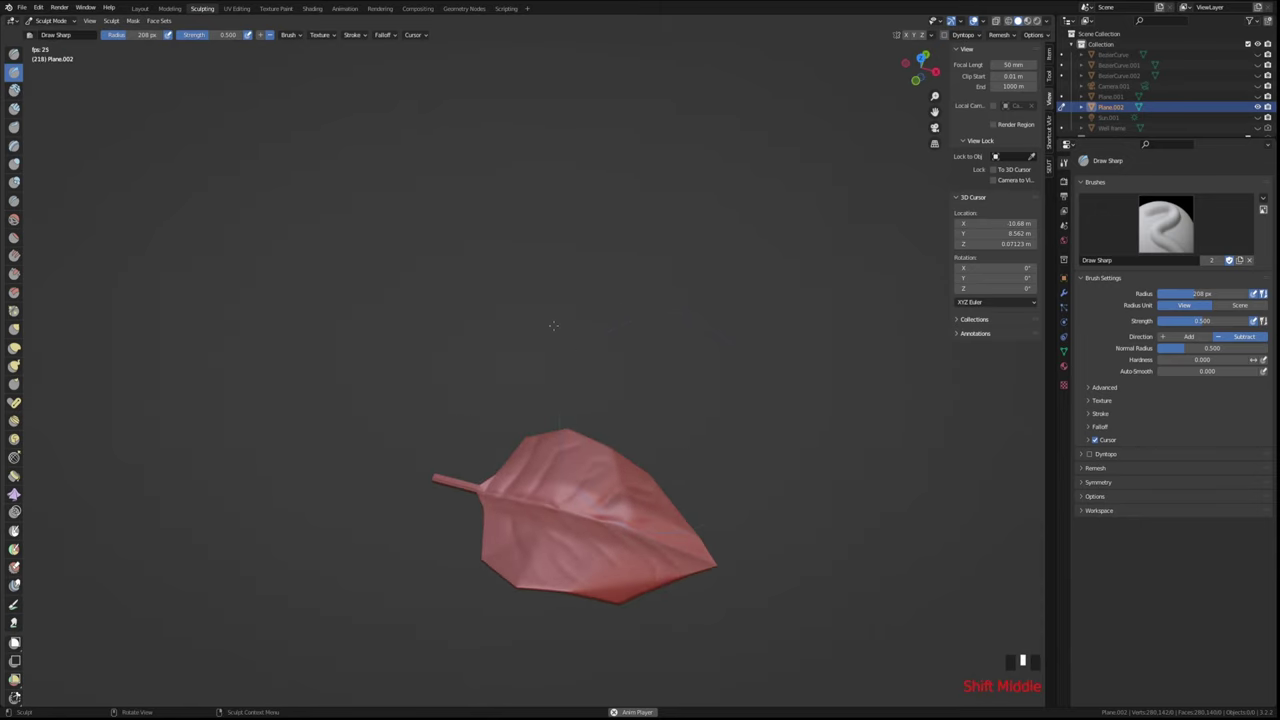
Return to the Layout workspace and switch the viewport to Solid shading
{"action": "left_click", "coordinate": [139, 9]}
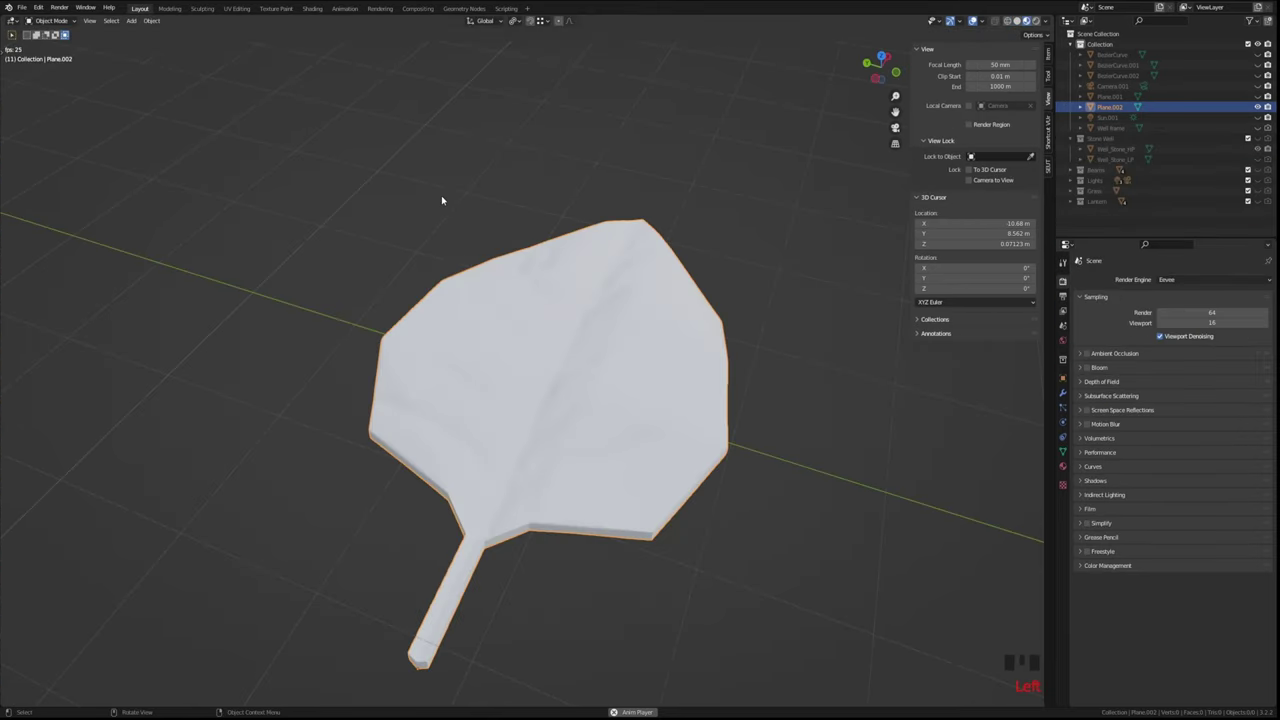
{"action": "mouse_move", "coordinate": [443, 200]}
{"action": "middle_mouse_down"}
{"action": "mouse_move", "coordinate": [606, 280]}
{"action": "mouse_move", "coordinate": [548, 327]}
{"action": "mouse_move", "coordinate": [931, 86]}
{"action": "middle_mouse_up"}
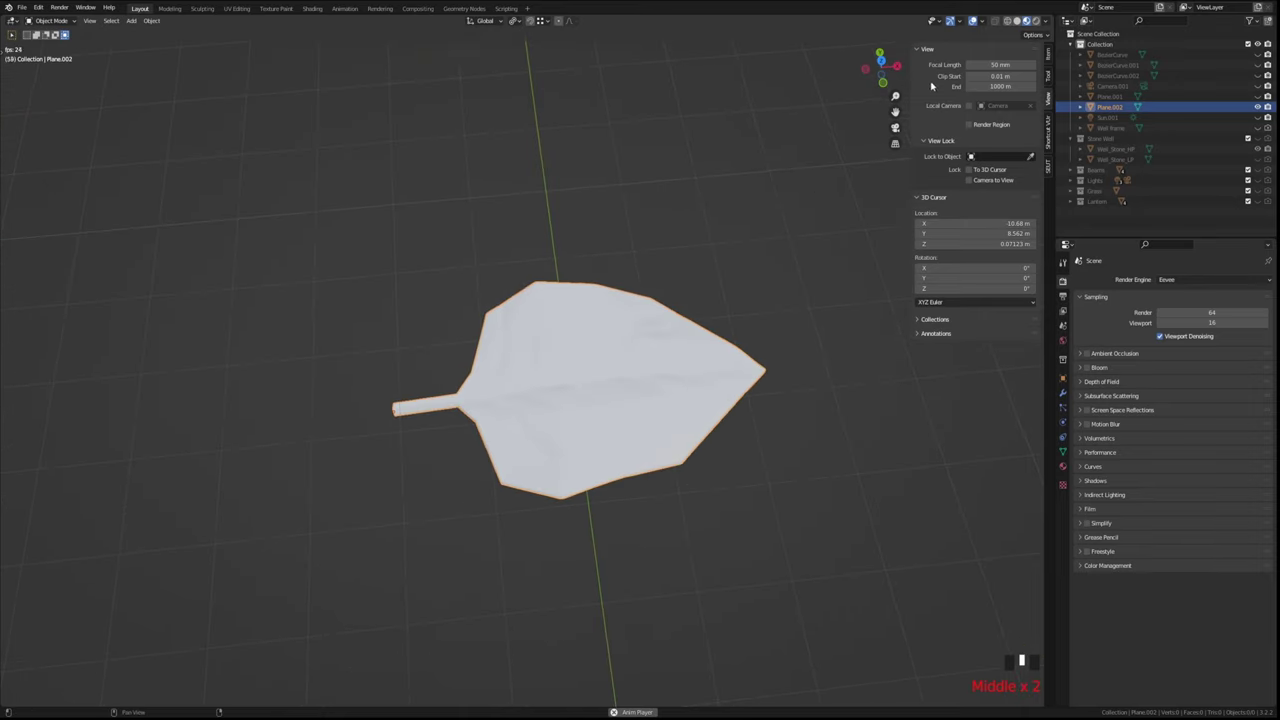
{"action": "left_click", "coordinate": [1018, 21]}
{"action": "mouse_move", "coordinate": [600, 300]}
{"action": "middle_mouse_down"}
{"action": "mouse_move", "coordinate": [689, 289]}
{"action": "mouse_move", "coordinate": [506, 346]}
{"action": "mouse_move", "coordinate": [346, 269]}
{"action": "mouse_move", "coordinate": [520, 300]}
{"action": "middle_mouse_up"}
Zoom and orbit around the shaded leaf, viewing it from lower and flatter angles
{"action": "scroll", "coordinate": [689, 289], "scroll_direction": "down", "scroll_amount": 5}
{"action": "scroll", "coordinate": [520, 300], "scroll_direction": "down", "scroll_amount": 4}
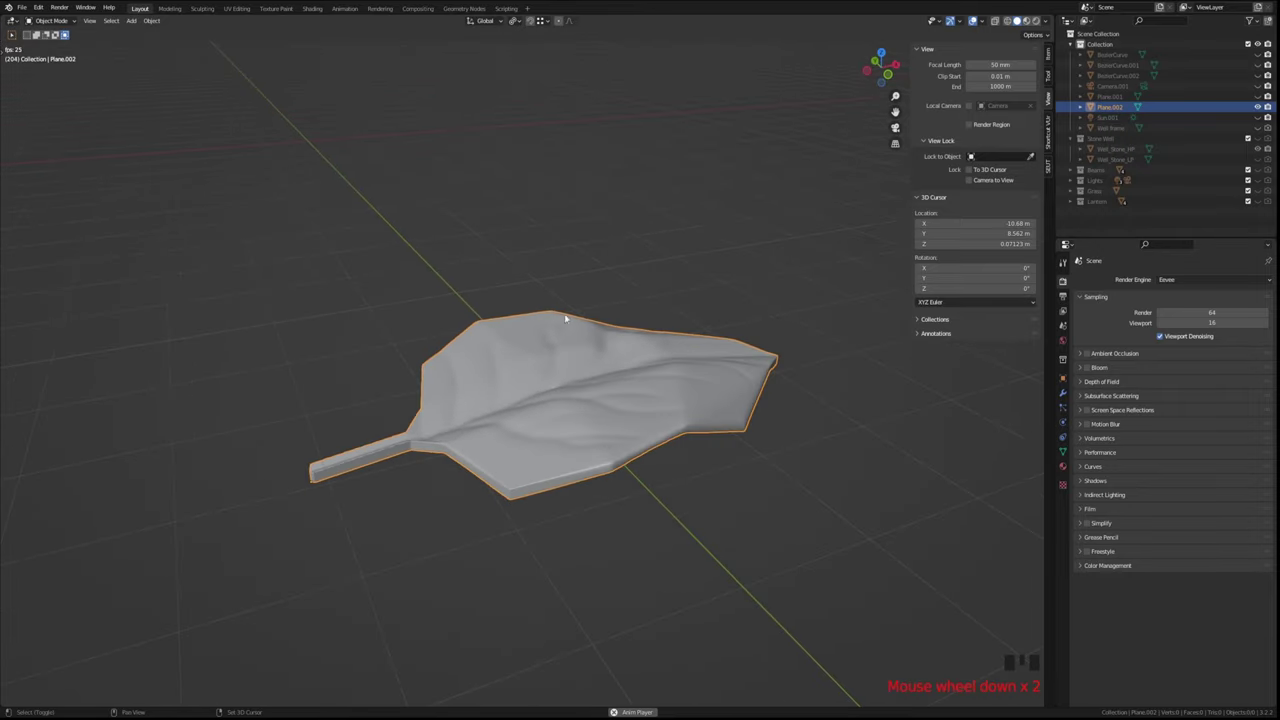
{"action": "middle_click_drag", "start_coordinate": [585, 330], "coordinate": [551, 320], "text": "shift"}
{"action": "middle_click_drag", "start_coordinate": [563, 252], "coordinate": [623, 369]}
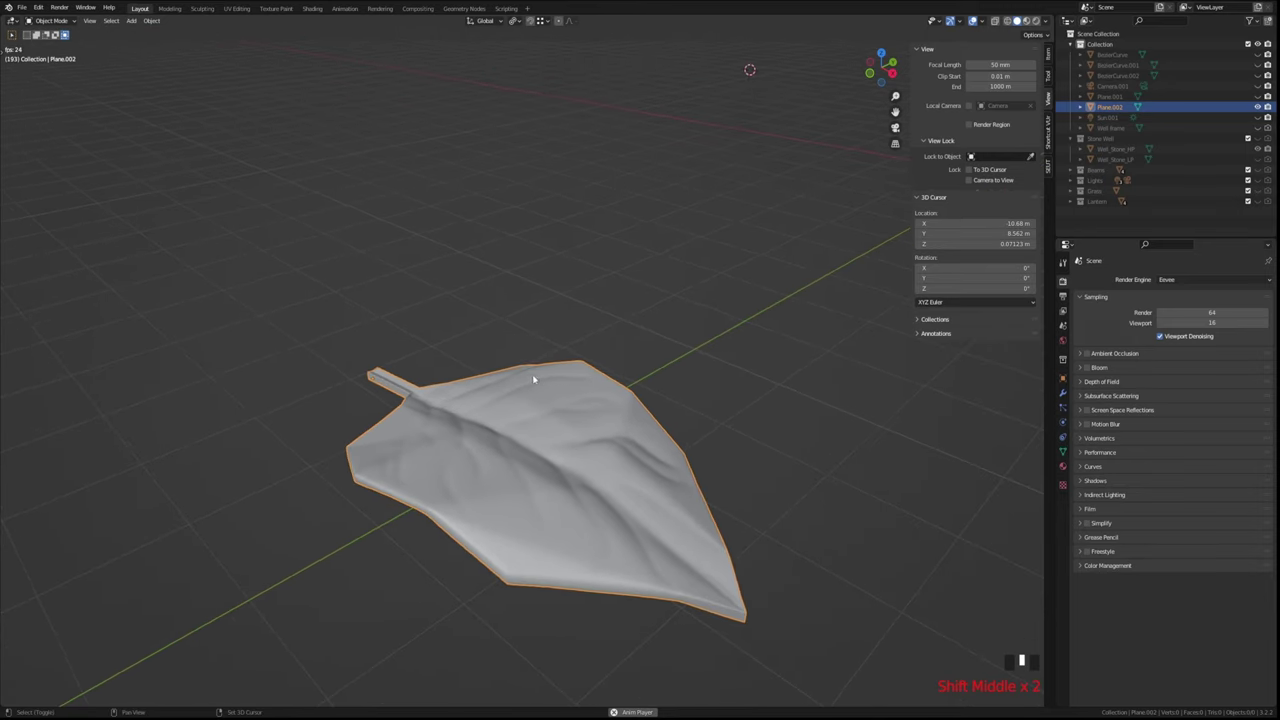
{"action": "middle_click_drag", "start_coordinate": [482, 380], "coordinate": [560, 465]}
{"action": "scroll", "coordinate": [599, 390], "scroll_direction": "down", "scroll_amount": 2}
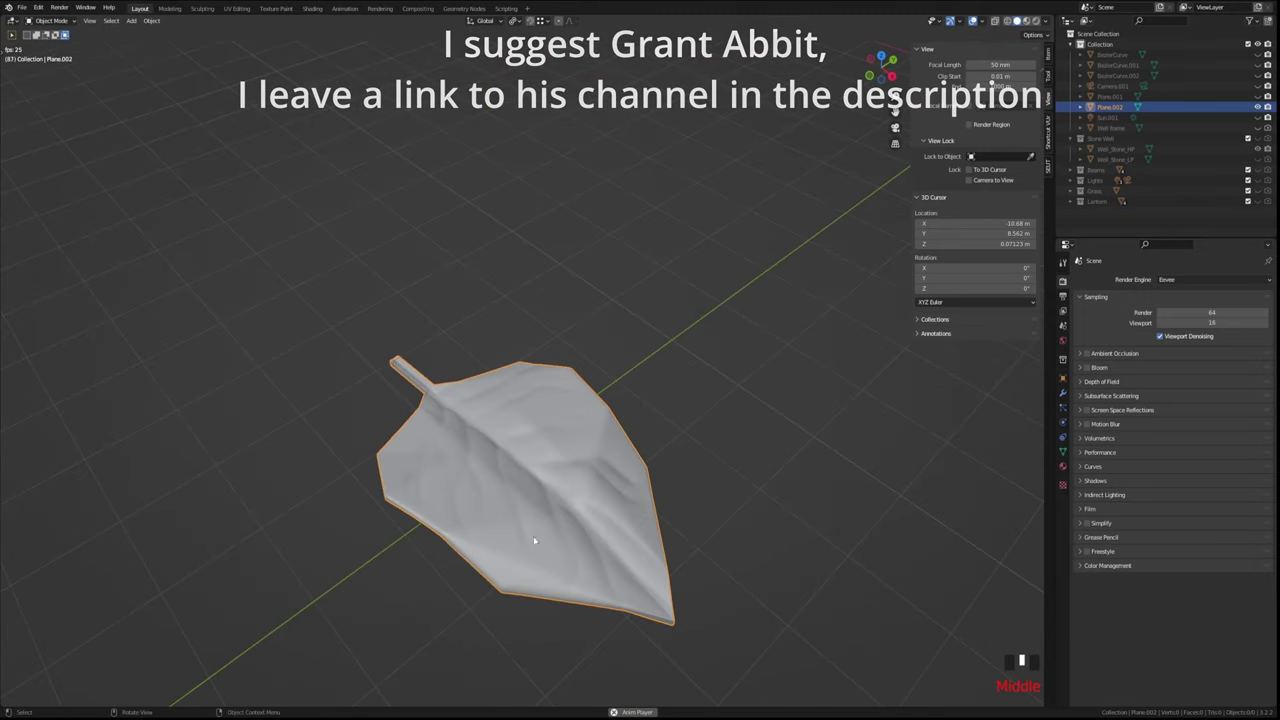
{"action": "middle_click_drag", "start_coordinate": [534, 354], "coordinate": [586, 437]}
Zoom out and pan across the scene to bring the ivy vines into view
{"action": "scroll", "coordinate": [565, 410], "scroll_direction": "down", "scroll_amount": 3}
{"action": "middle_click_drag", "start_coordinate": [595, 415], "coordinate": [570, 458], "text": "shift"}
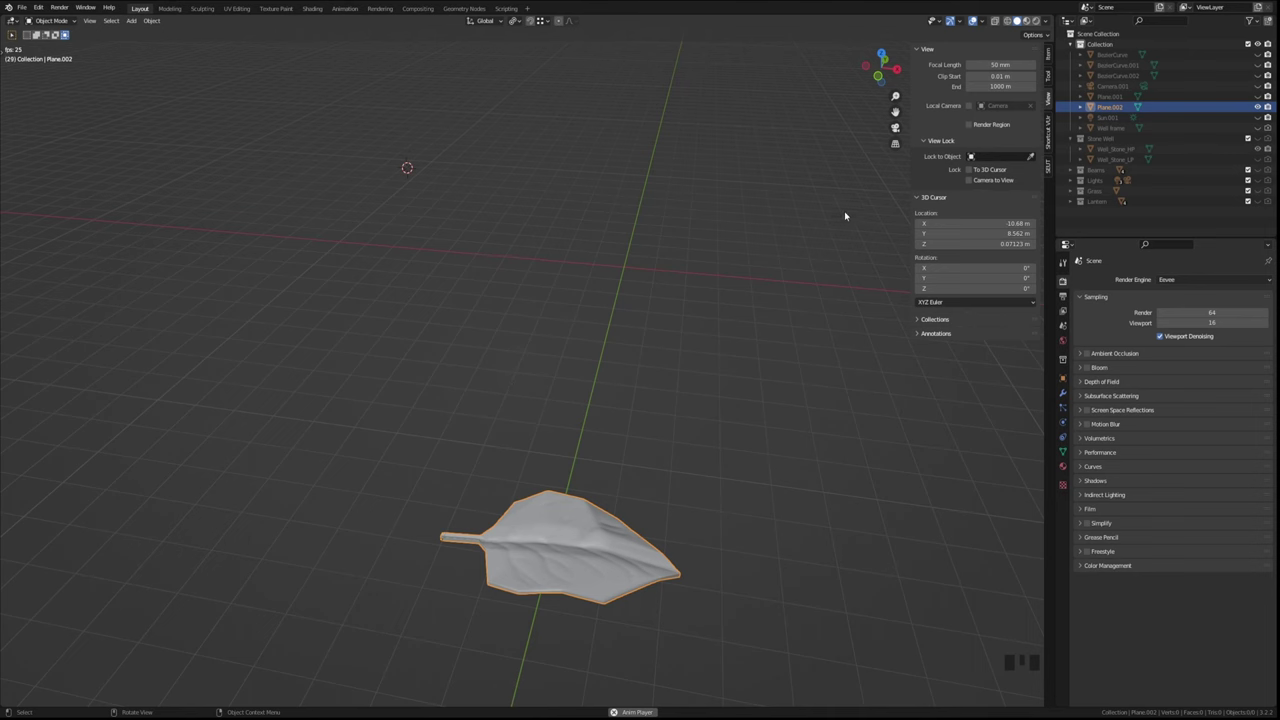
{"action": "middle_click_drag", "start_coordinate": [749, 177], "coordinate": [711, 507], "text": "shift"}
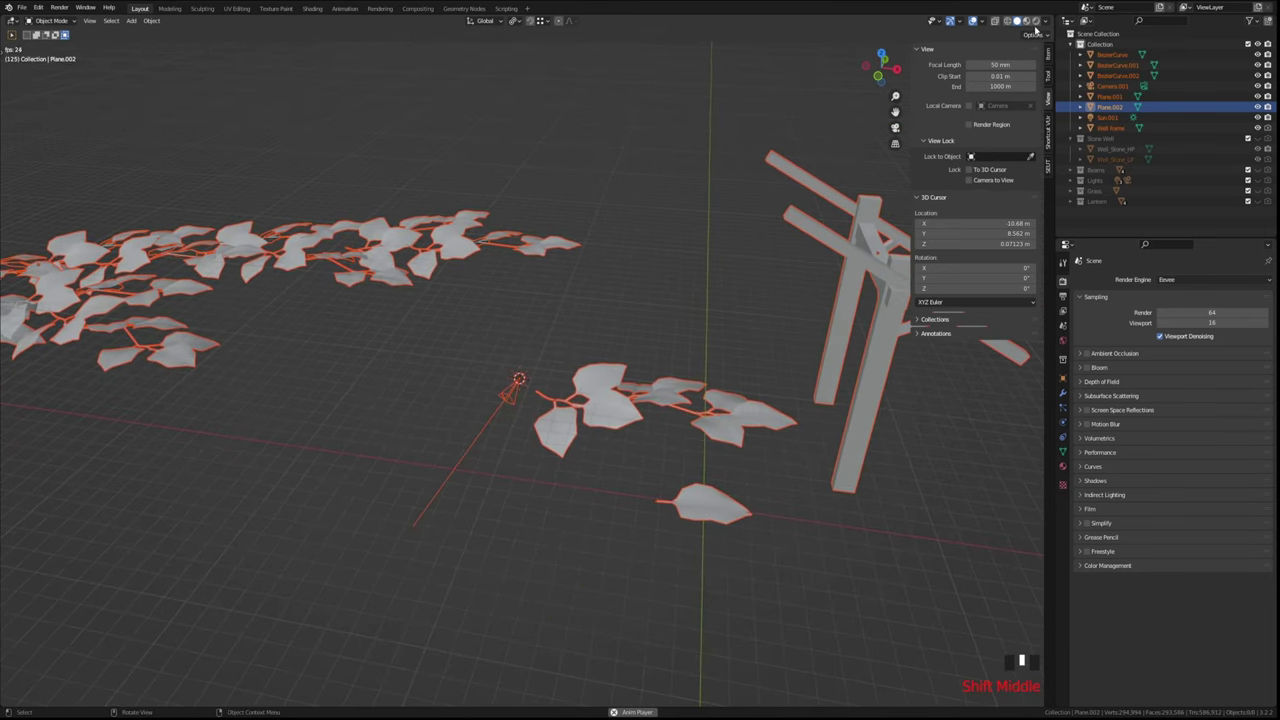
Switch to Material Preview shading and inspect the green ivy vine, selecting then deselecting it
{"action": "left_click", "coordinate": [1026, 20]}
{"action": "middle_click_drag", "start_coordinate": [840, 148], "coordinate": [534, 351], "text": "shift"}
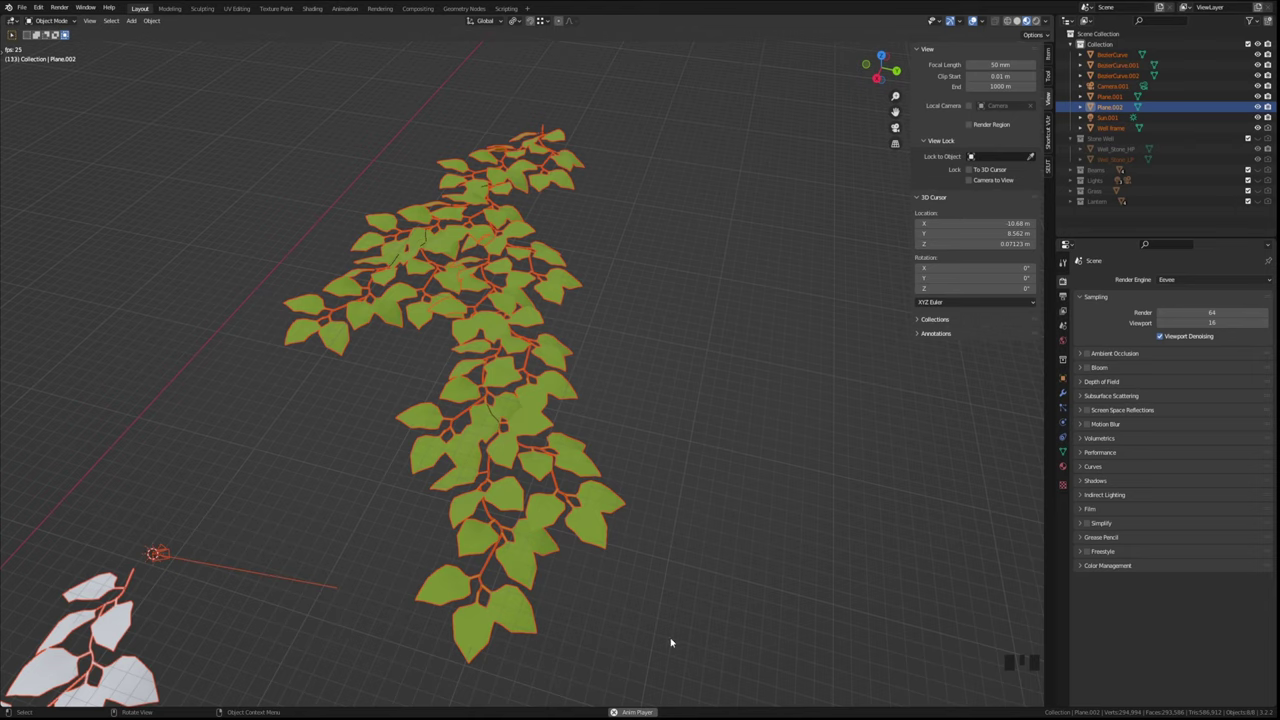
{"action": "left_click_drag", "start_coordinate": [644, 632], "coordinate": [750, 285]}
{"action": "middle_click_drag", "start_coordinate": [683, 489], "coordinate": [525, 471]}
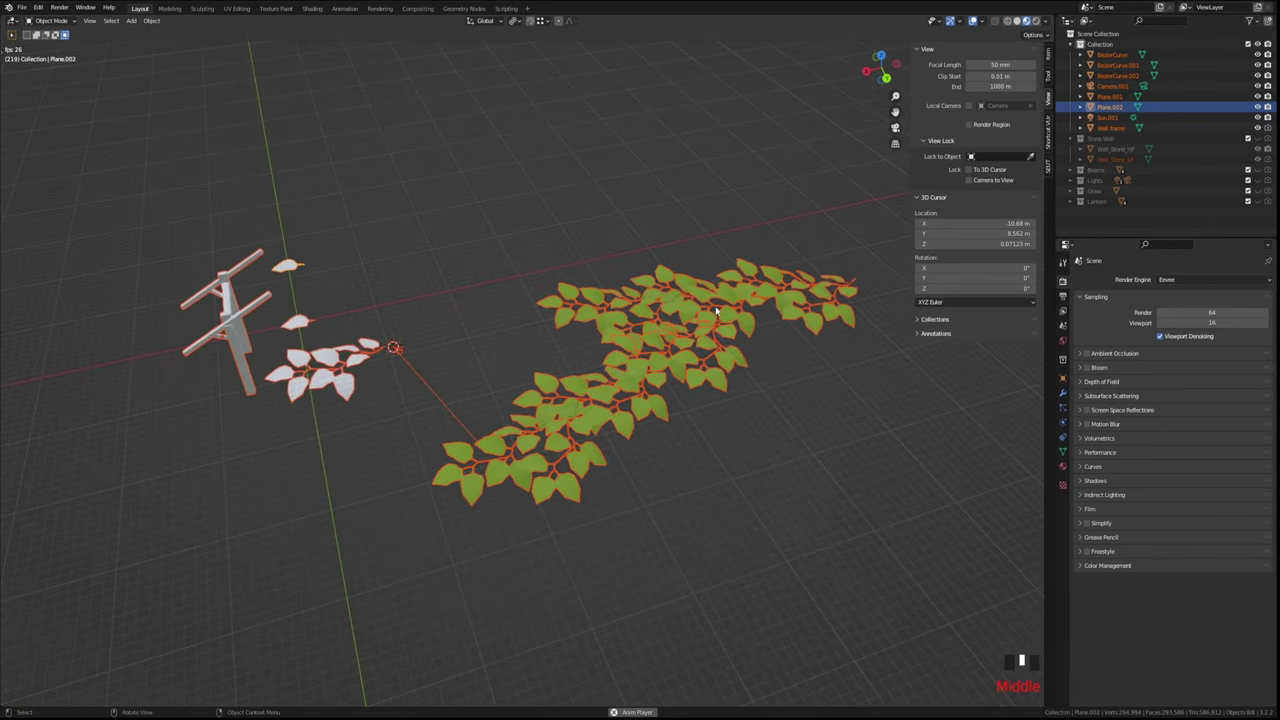
{"action": "left_click", "coordinate": [658, 471]}
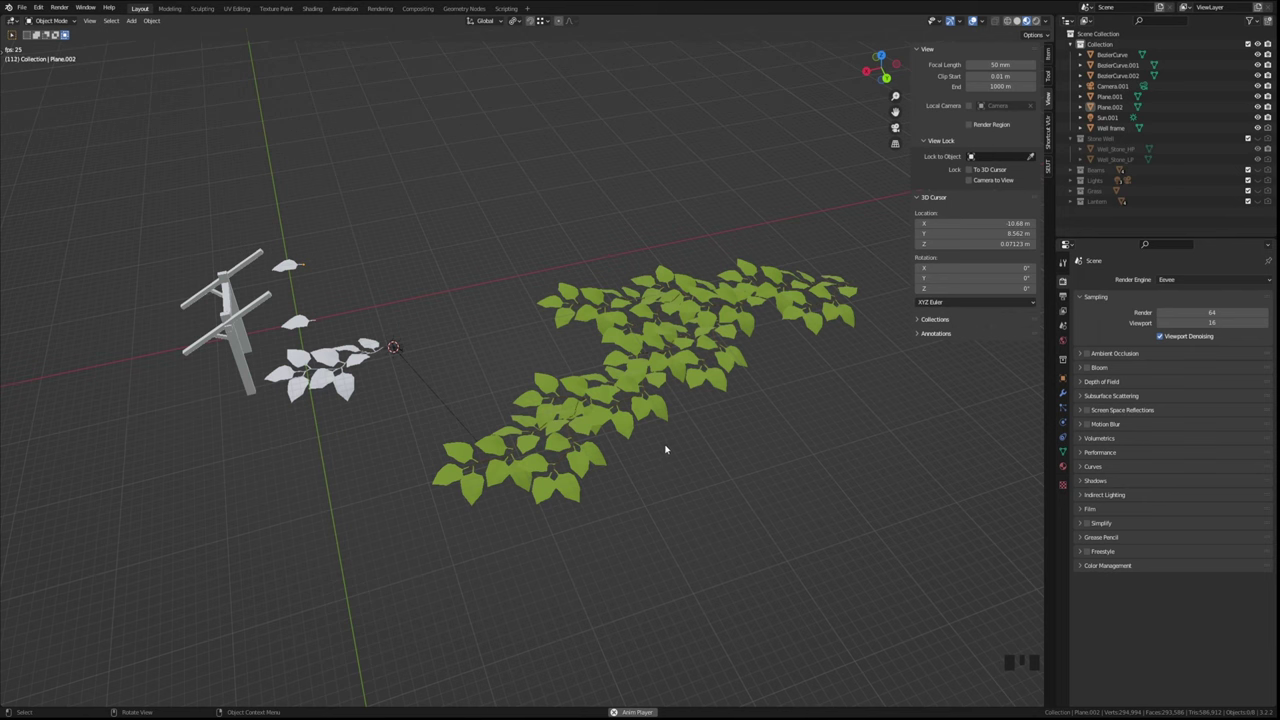
Zoom in on the green ivy leaves, stop the animation playback, and pan for a closer look
{"action": "scroll", "coordinate": [666, 449], "scroll_direction": "up", "scroll_amount": 5}
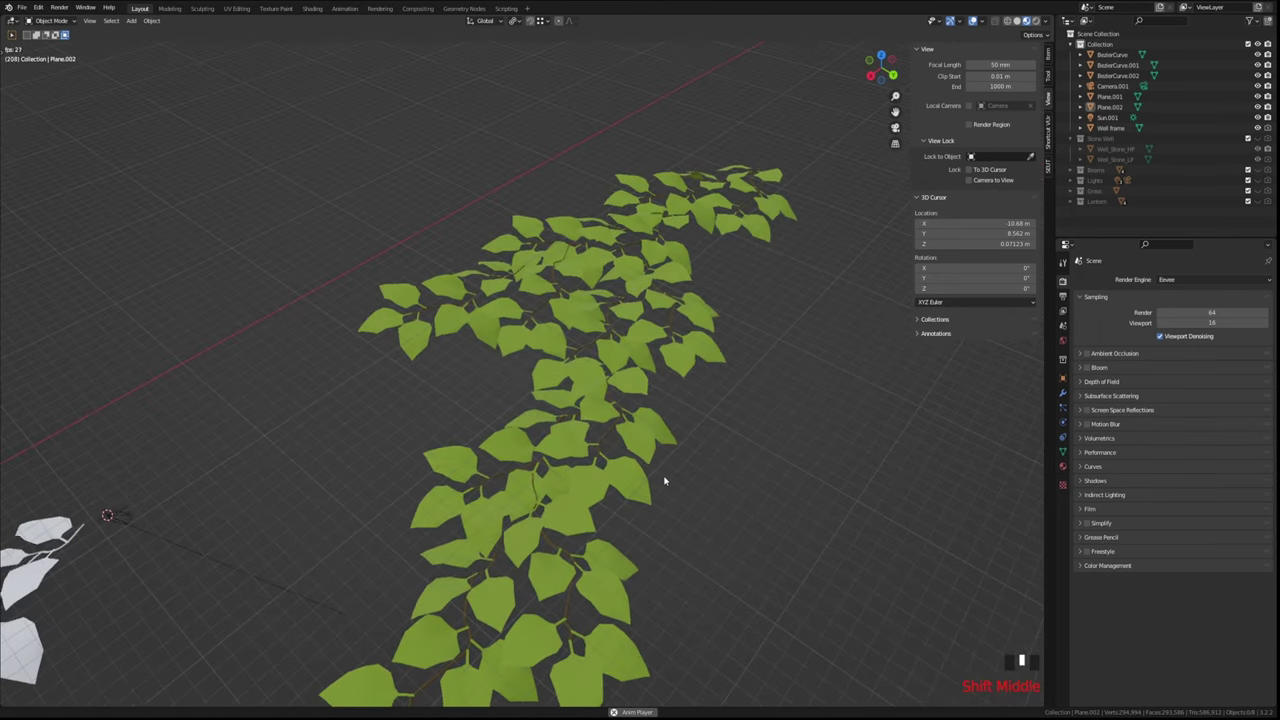
{"action": "scroll", "coordinate": [663, 478], "scroll_direction": "down", "scroll_amount": 1}
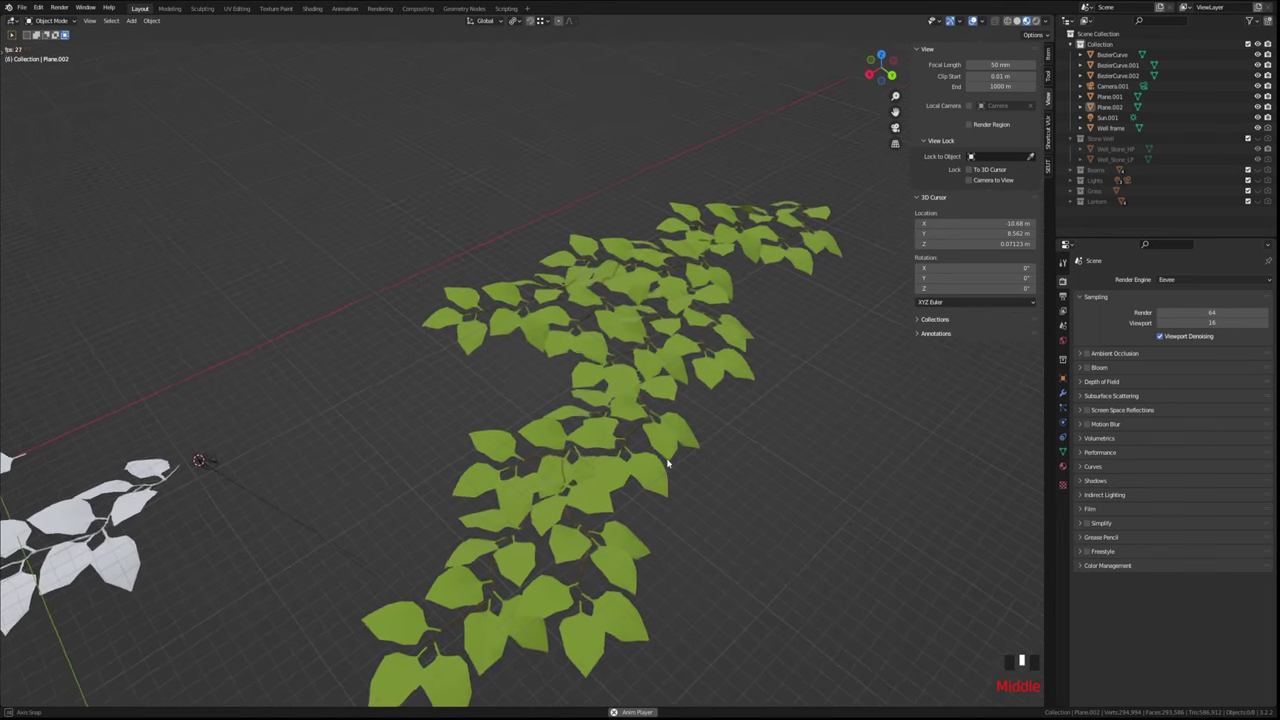
{"action": "middle_click_drag", "start_coordinate": [668, 466], "coordinate": [633, 415], "text": "shift"}
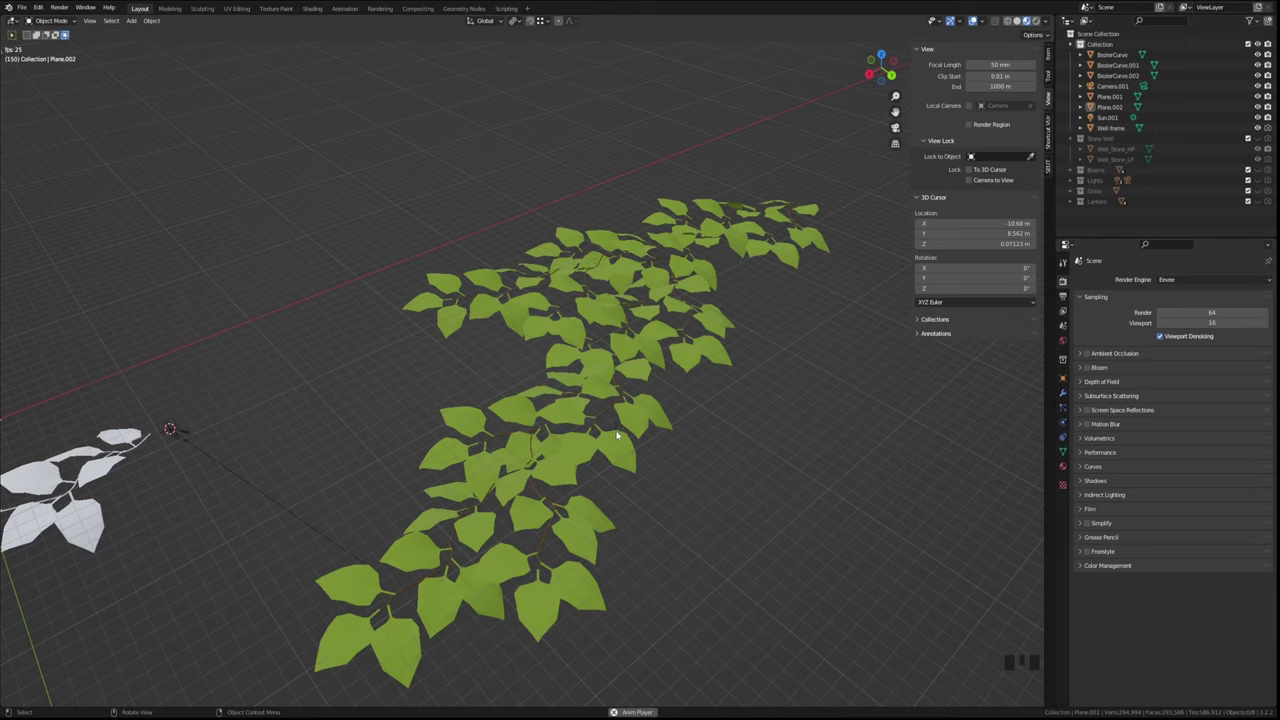
{"action": "key", "text": "space"}
{"action": "middle_click_drag", "start_coordinate": [660, 451], "coordinate": [636, 476], "text": "shift"}
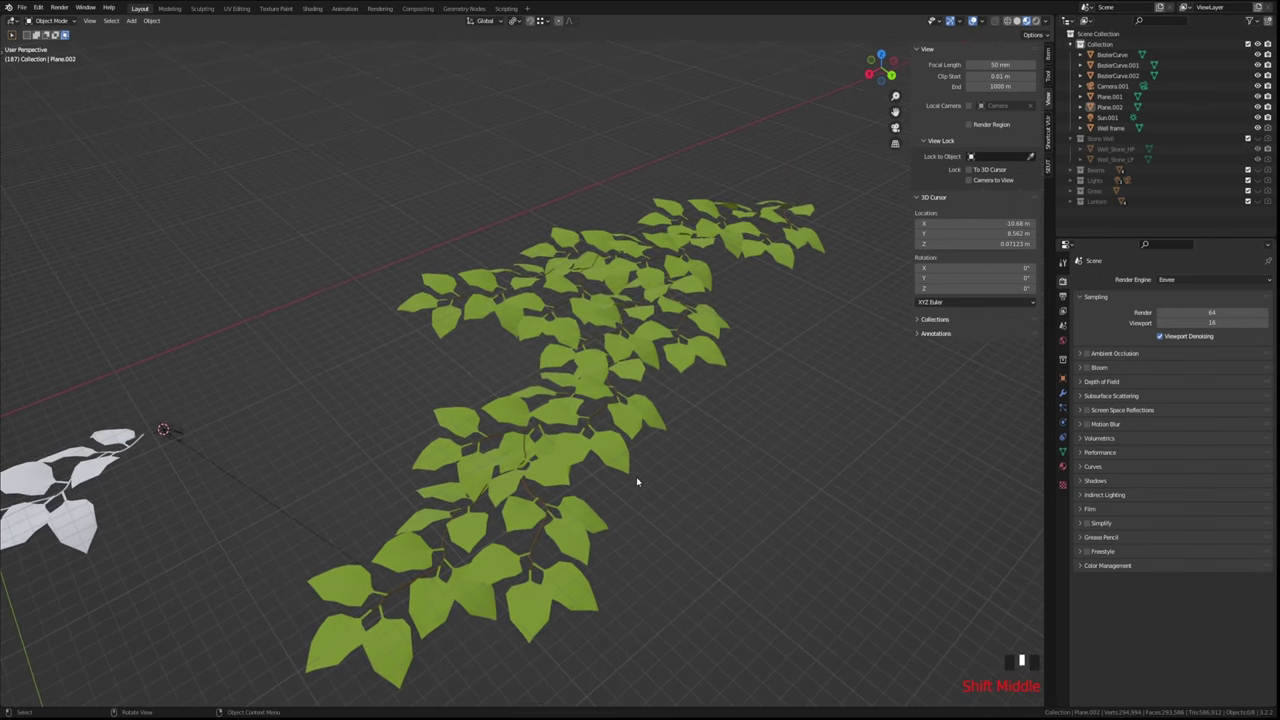
{"action": "key", "text": "shift"}
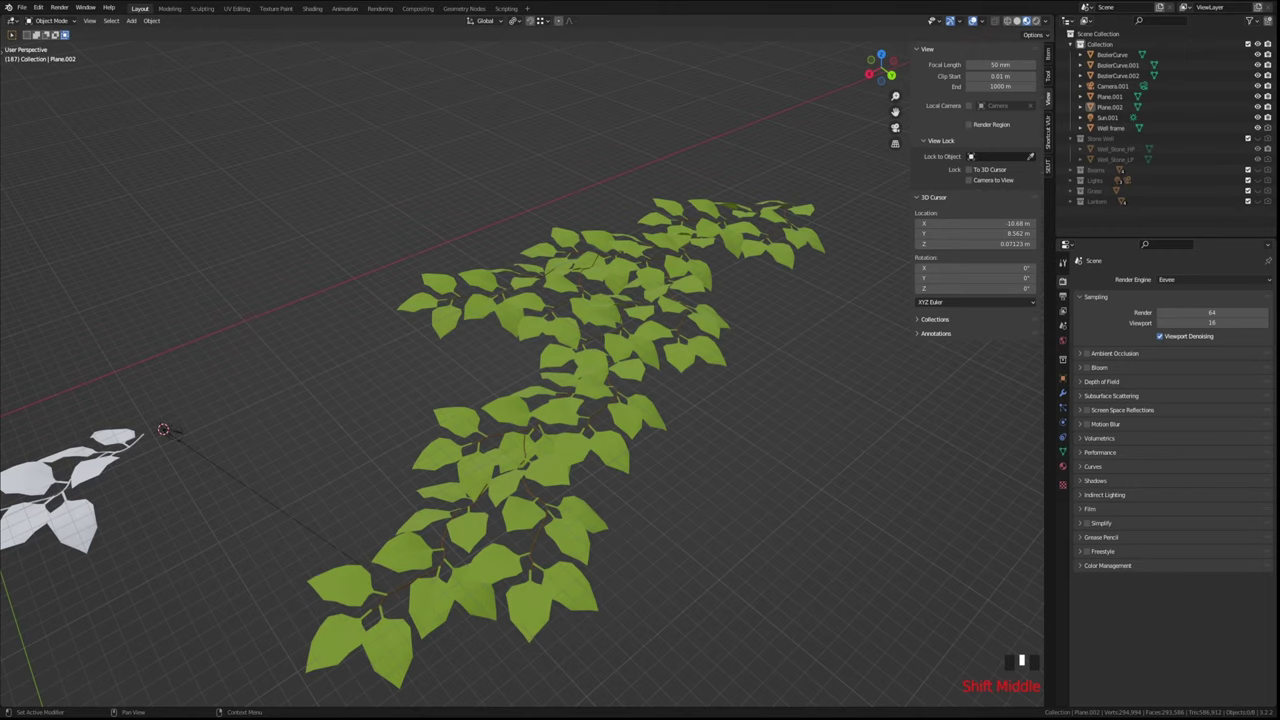